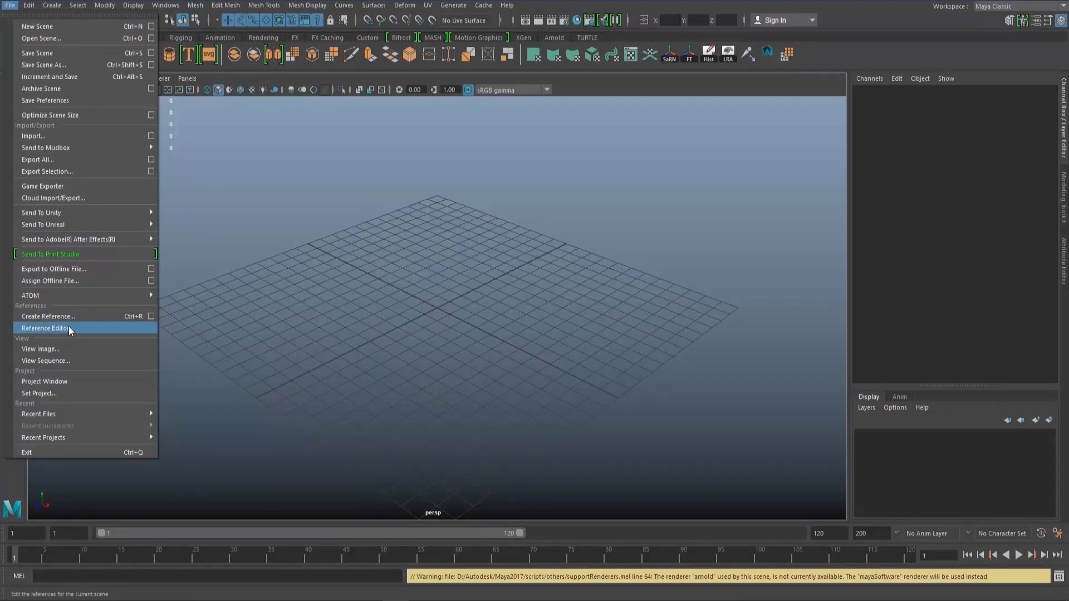
# Set the project to the UdemyTest folder on the Desktop.
pyautogui.click(58, 394)
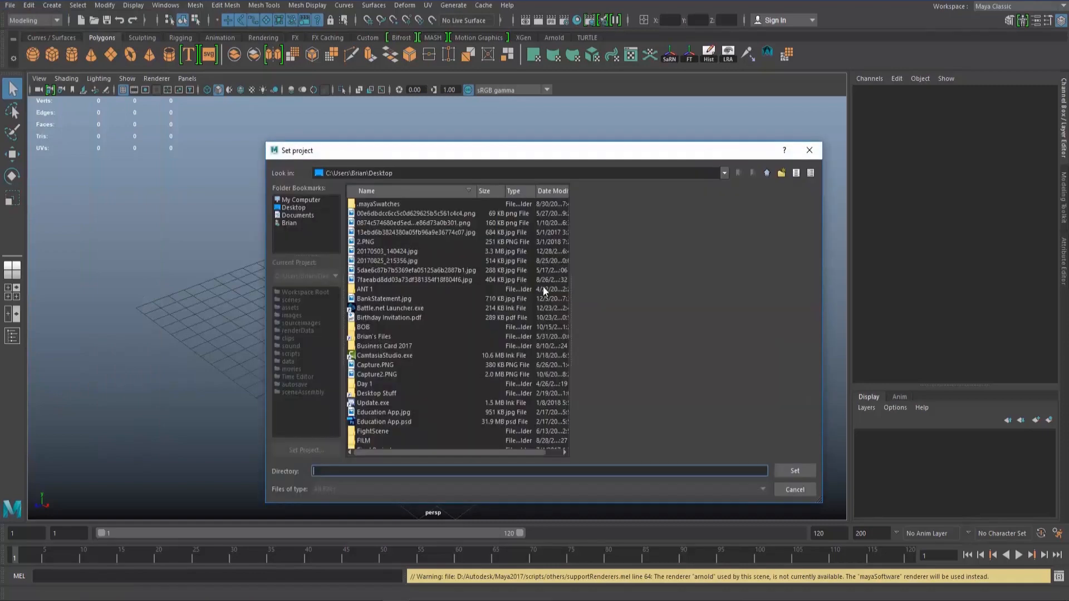
pyautogui.click(297, 207)
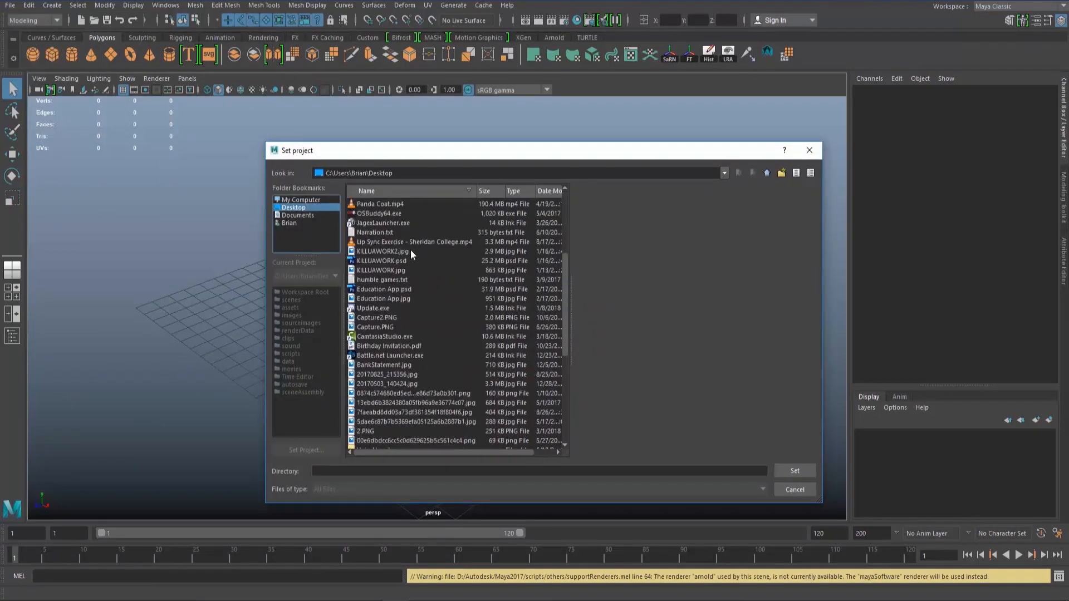
pyautogui.scroll(-5, 410, 262)
pyautogui.click(383, 317)
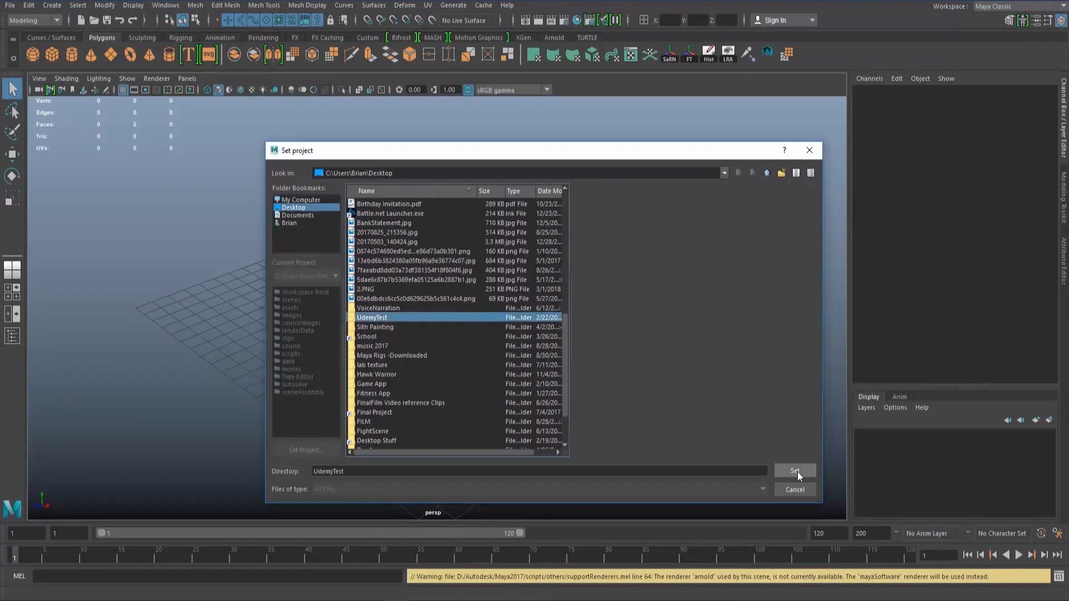
pyautogui.click(795, 471)
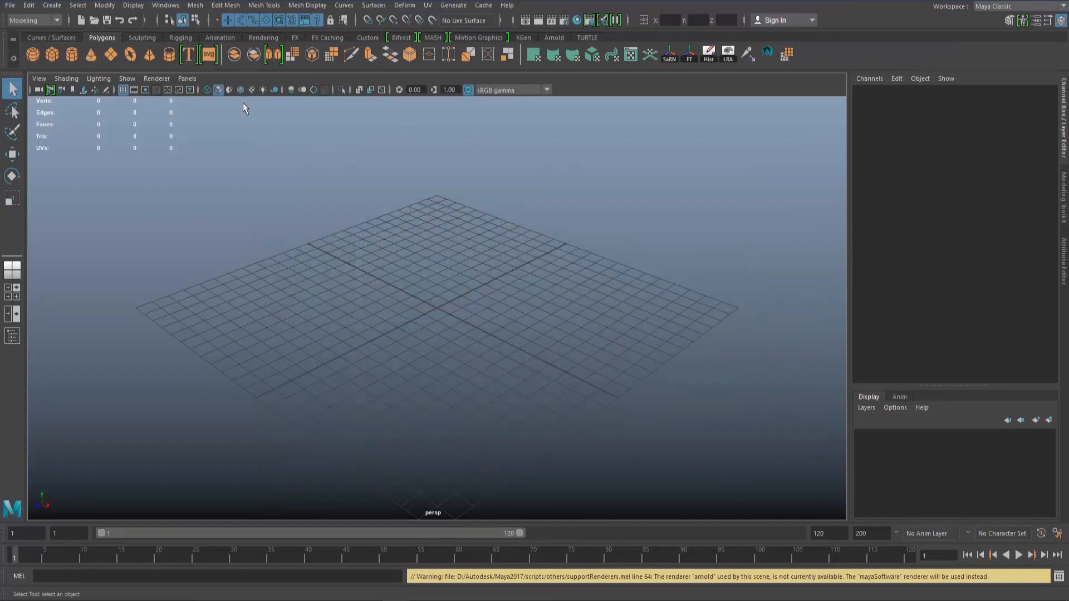
# Switch the workspace to the saved custom layout with two perspective views, an outliner and a graph editor.
pyautogui.keyDown('alt'); pyautogui.moveTo(599, 268); pyautogui.dragTo(392, 255); pyautogui.keyUp('alt')
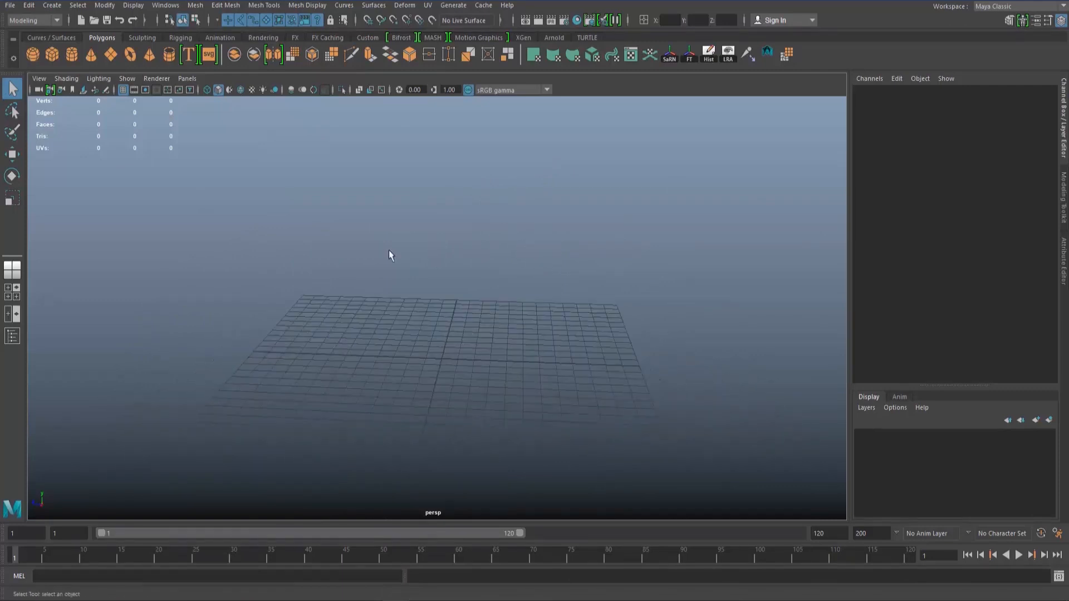
pyautogui.rightClick(15, 274)
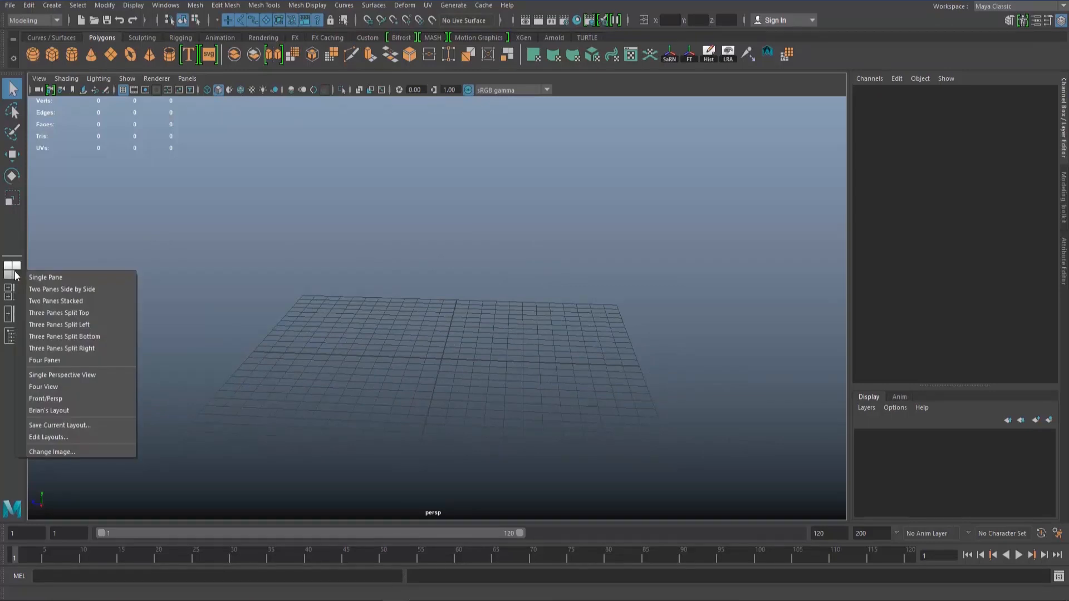
pyautogui.click(66, 411)
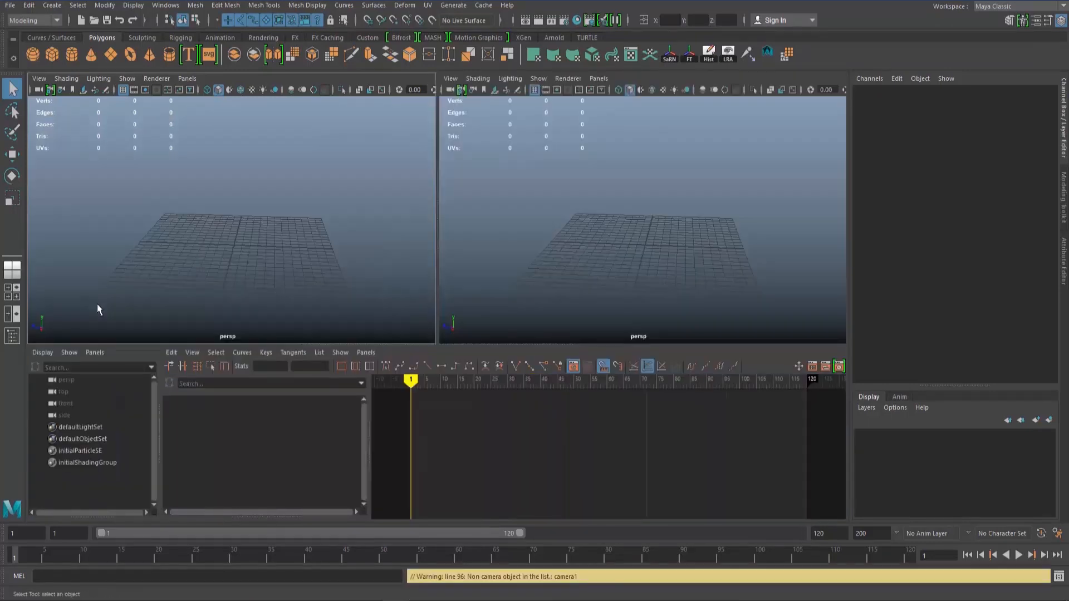
pyautogui.keyDown('alt'); pyautogui.moveTo(281, 233); pyautogui.dragTo(309, 231); pyautogui.keyUp('alt')
pyautogui.keyDown('alt'); pyautogui.moveTo(309, 230); pyautogui.dragTo(313, 250, button='middle'); pyautogui.keyUp('alt')
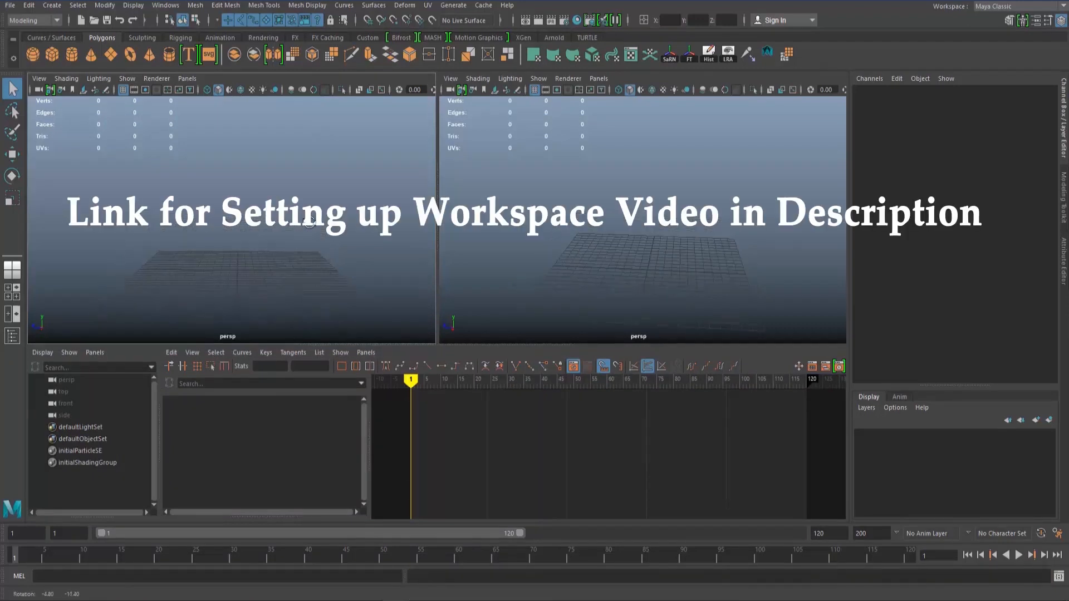
pyautogui.keyDown('alt'); pyautogui.moveTo(312, 251); pyautogui.dragTo(330, 238, button='right'); pyautogui.keyUp('alt')
pyautogui.moveTo(331, 237)
pyautogui.keyDown('alt'); pyautogui.mouseDown(button='middle')
pyautogui.moveTo(324, 178)
pyautogui.moveTo(325, 218)
pyautogui.mouseUp(button='middle'); pyautogui.keyUp('alt')
pyautogui.keyDown('alt'); pyautogui.moveTo(325, 218); pyautogui.dragTo(296, 233); pyautogui.keyUp('alt')
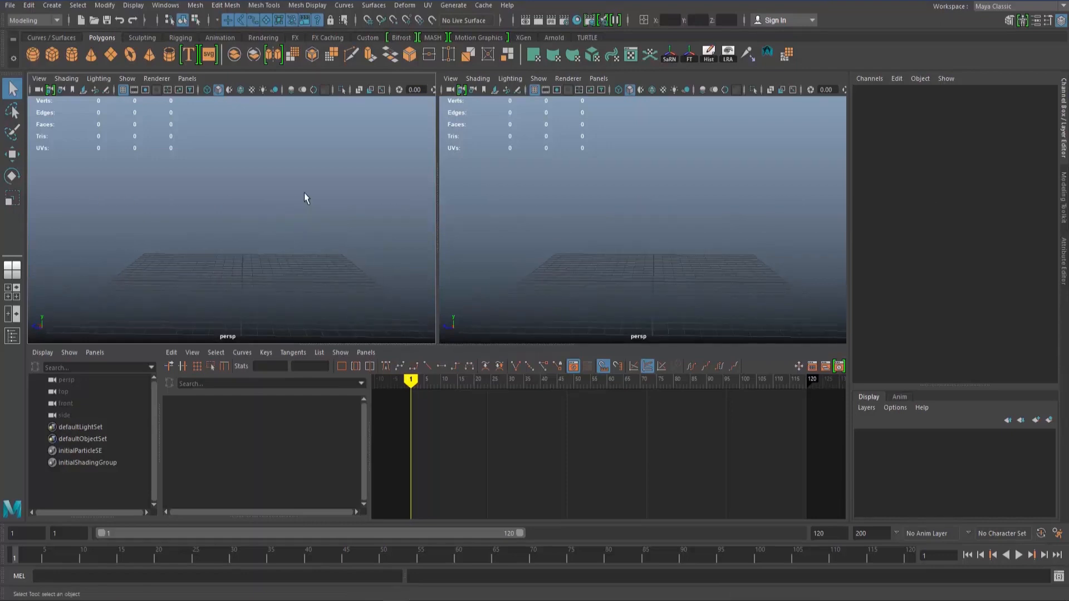
pyautogui.moveTo(324, 232)
pyautogui.keyDown('alt'); pyautogui.mouseDown(button='middle')
pyautogui.moveTo(260, 226)
pyautogui.moveTo(332, 216)
pyautogui.mouseUp(button='middle'); pyautogui.keyUp('alt')
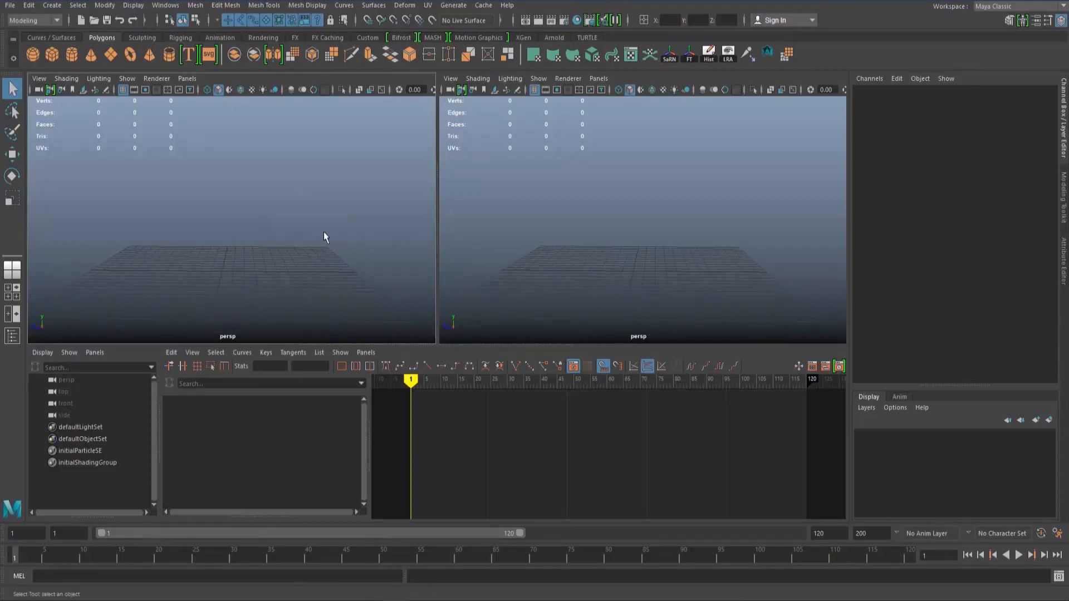
pyautogui.keyDown('alt'); pyautogui.moveTo(327, 234); pyautogui.dragTo(300, 231, button='middle'); pyautogui.keyUp('alt')
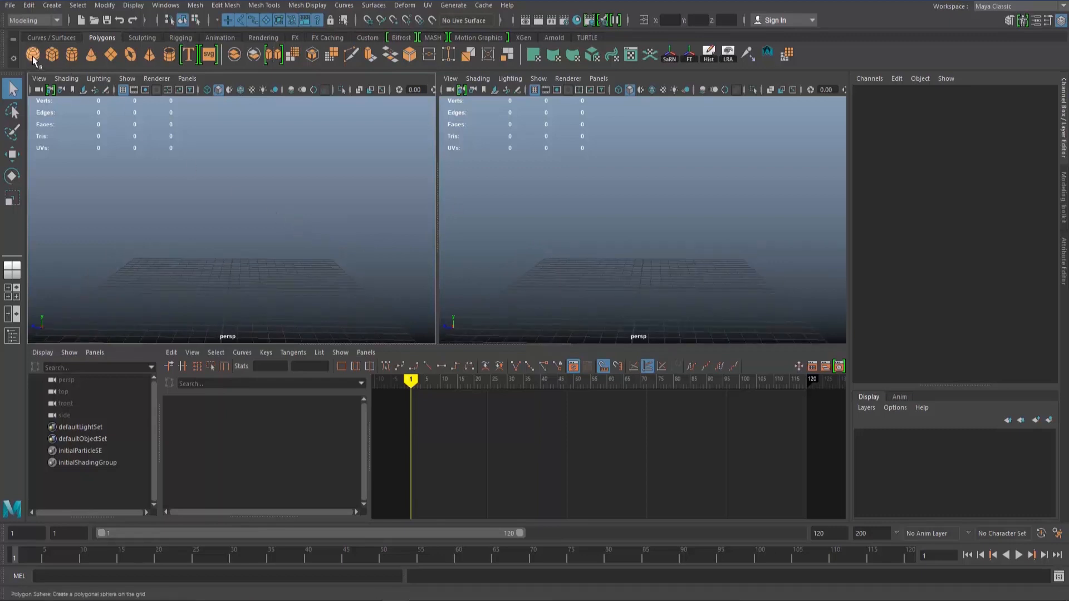
# Create a polygon sphere at the centre of the grid and leave it deselected.
pyautogui.click(54, 5)
pyautogui.moveTo(83, 48)
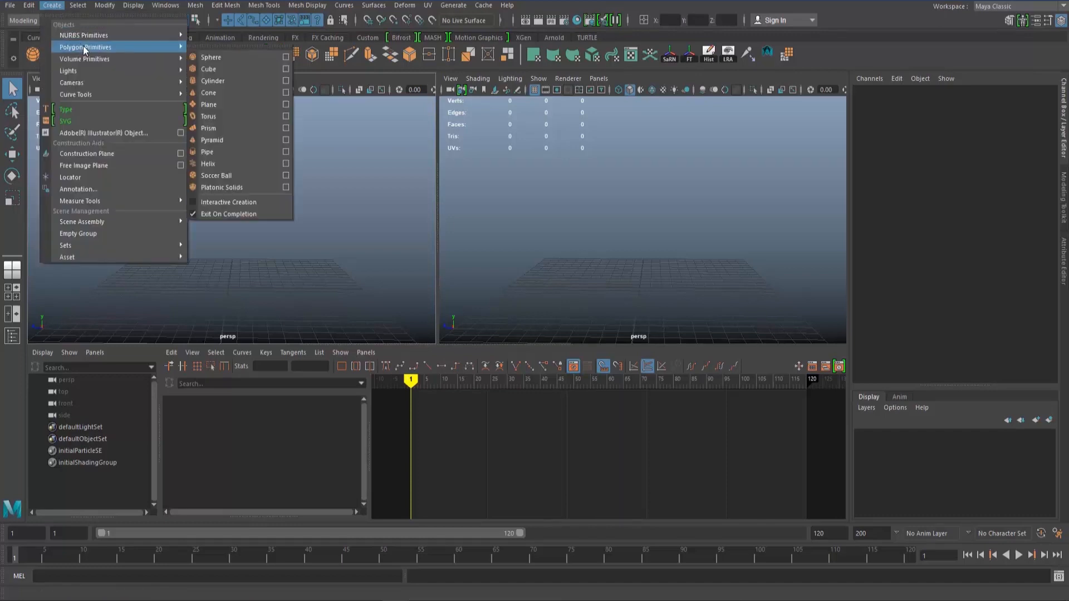
pyautogui.click(230, 59)
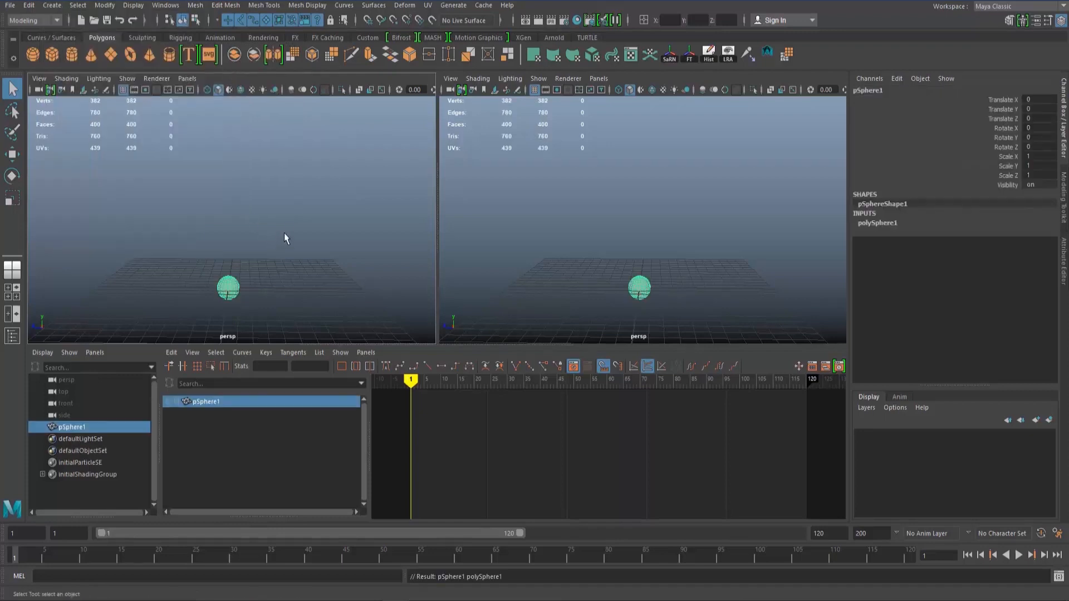
pyautogui.keyDown('alt'); pyautogui.moveTo(316, 259); pyautogui.dragTo(344, 235, button='middle'); pyautogui.keyUp('alt')
pyautogui.keyDown('alt'); pyautogui.moveTo(344, 235); pyautogui.dragTo(298, 278); pyautogui.keyUp('alt')
pyautogui.keyDown('alt'); pyautogui.moveTo(301, 279); pyautogui.dragTo(375, 295, button='right'); pyautogui.keyUp('alt')
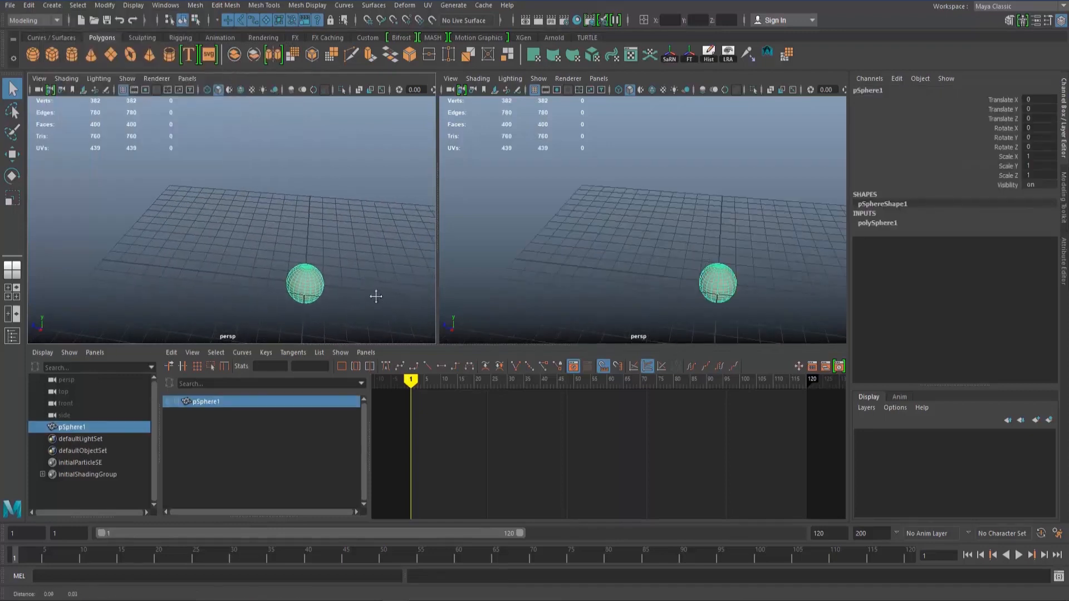
pyautogui.keyDown('alt'); pyautogui.moveTo(375, 295); pyautogui.dragTo(314, 228, button='middle'); pyautogui.keyUp('alt')
pyautogui.keyDown('alt'); pyautogui.moveTo(250, 211); pyautogui.dragTo(268, 252); pyautogui.keyUp('alt')
pyautogui.click(308, 221)
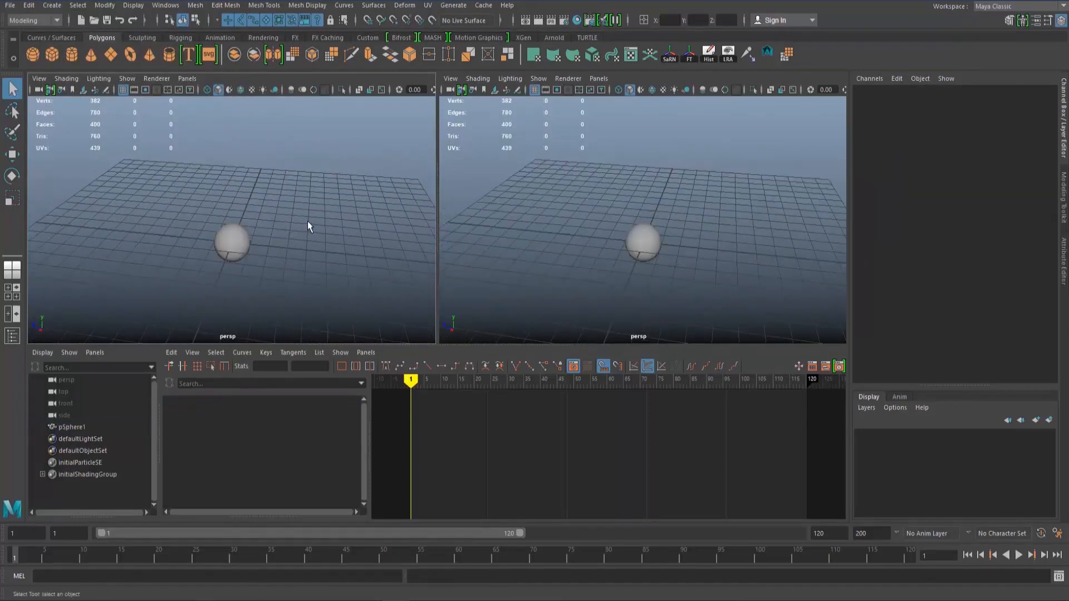
# Create a NURBS circle around the sphere at the grid centre.
pyautogui.click(53, 6)
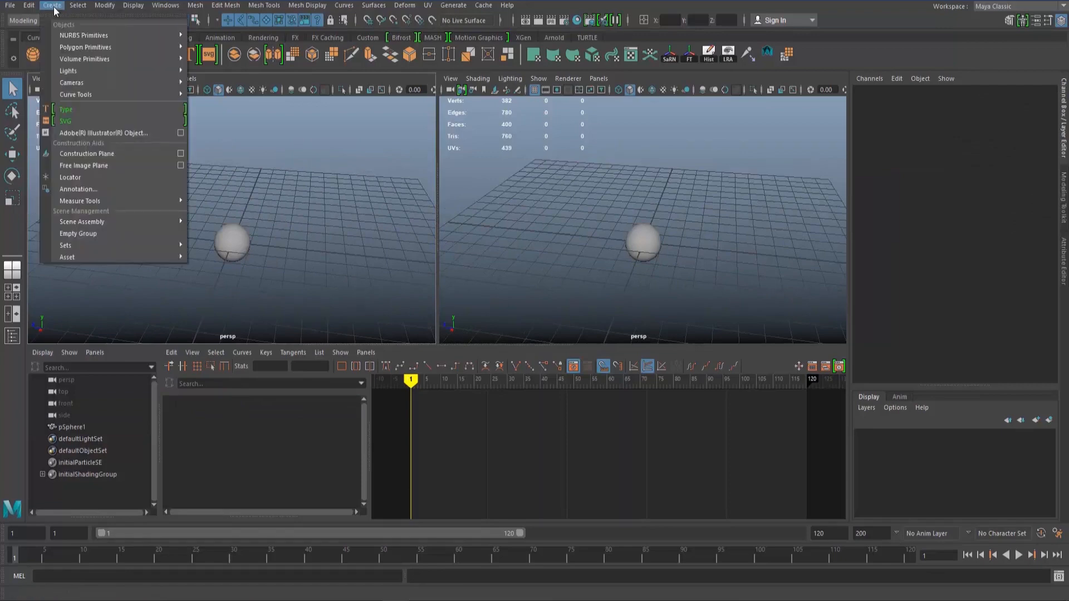
pyautogui.moveTo(93, 46)
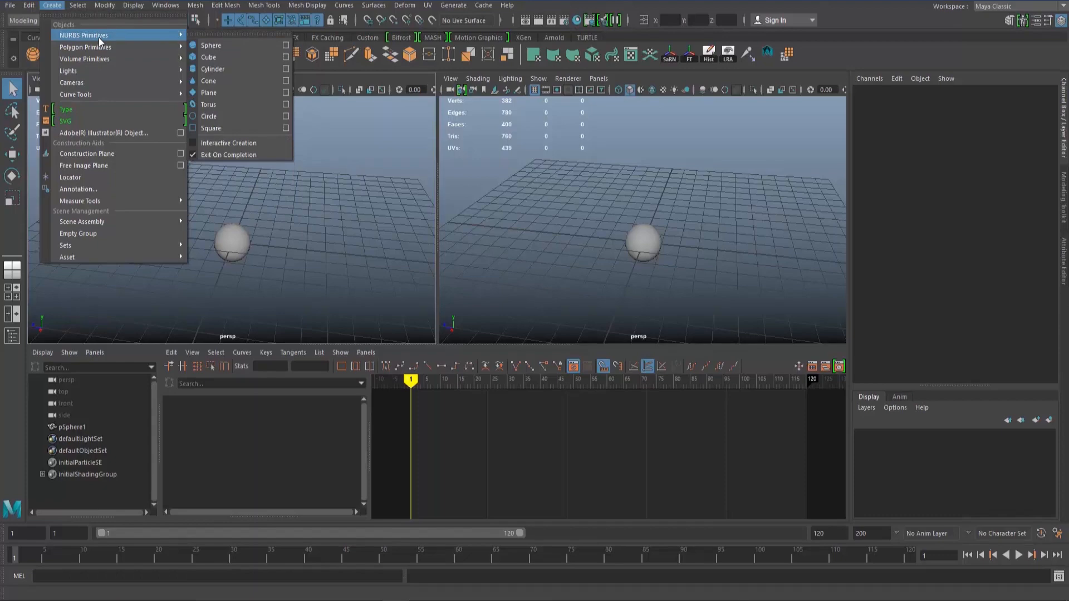
pyautogui.click(232, 116)
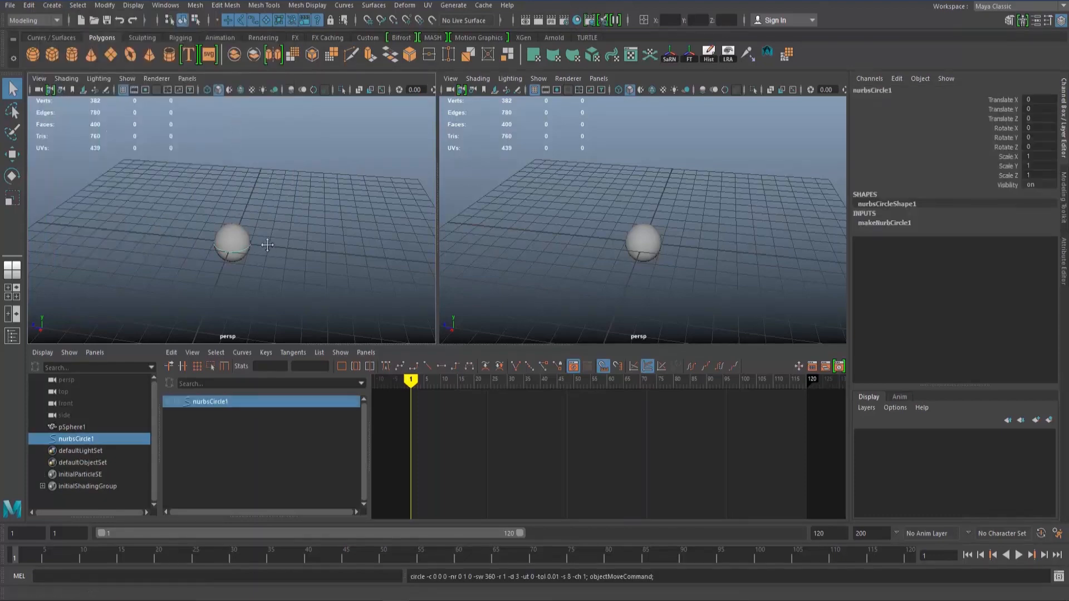
pyautogui.keyDown('alt'); pyautogui.moveTo(267, 246); pyautogui.dragTo(305, 187, button='middle'); pyautogui.keyUp('alt')
pyautogui.scroll(5, 322, 181)
pyautogui.keyDown('alt'); pyautogui.moveTo(319, 150); pyautogui.dragTo(287, 207, button='middle'); pyautogui.keyUp('alt')
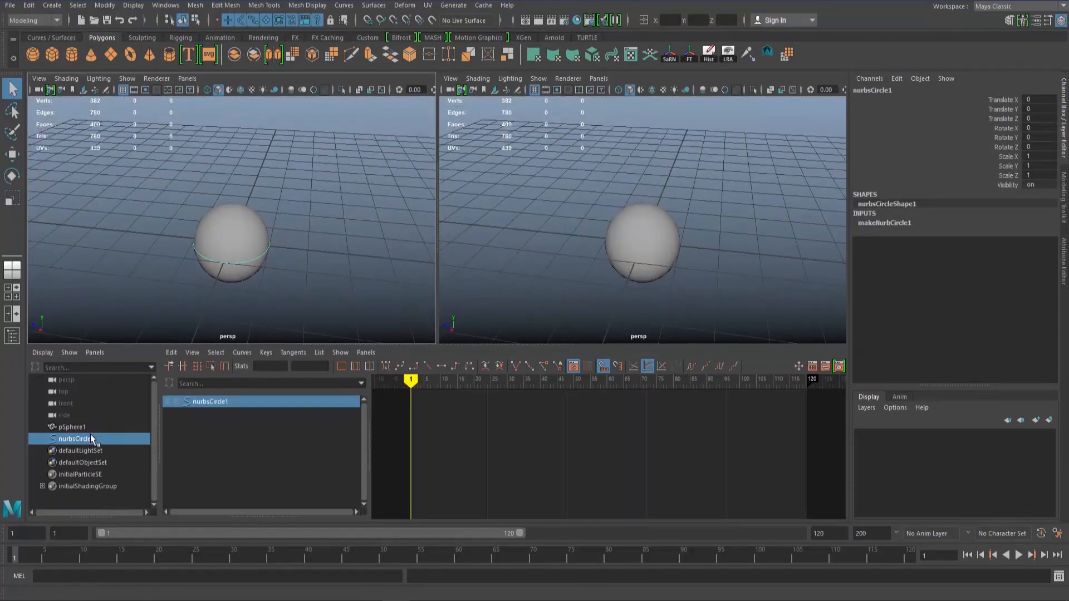
pyautogui.click(85, 427)
pyautogui.click(83, 439)
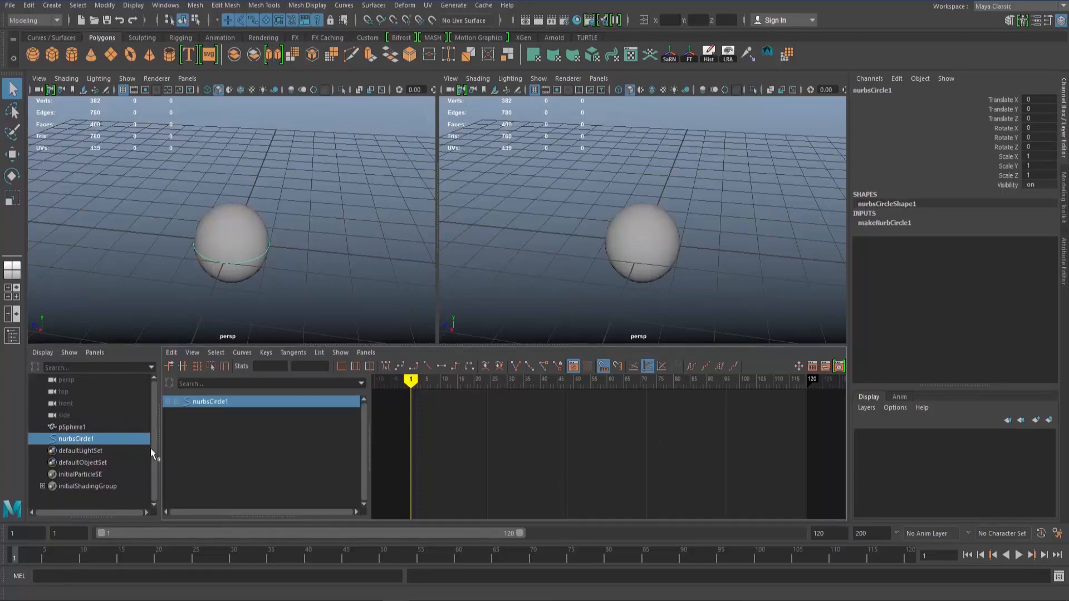
pyautogui.click(73, 428)
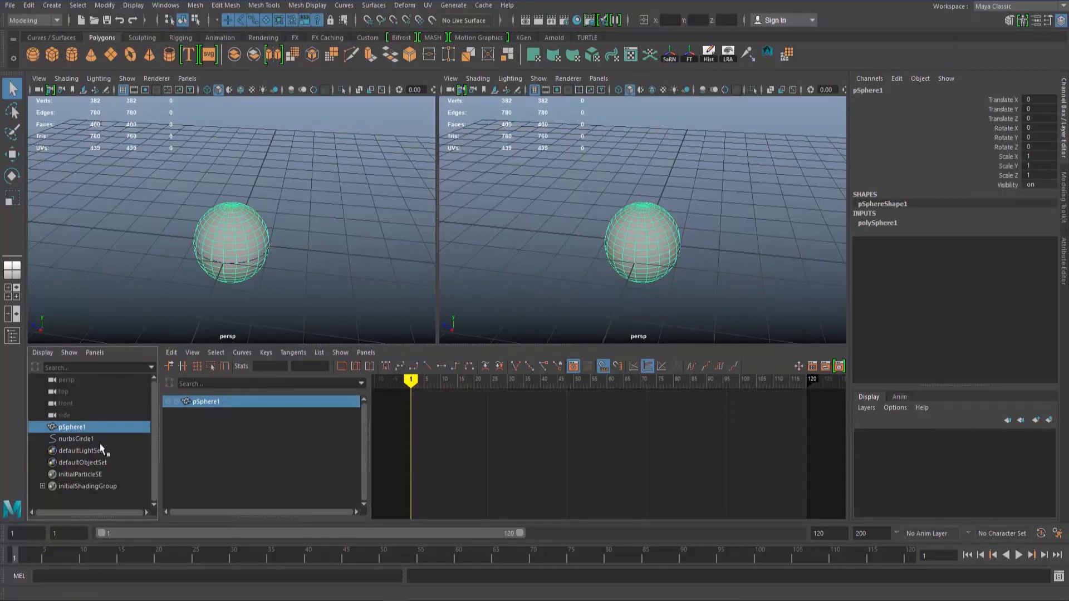
pyautogui.moveTo(267, 259)
pyautogui.keyDown('alt'); pyautogui.mouseDown(button='middle')
pyautogui.moveTo(302, 214)
pyautogui.moveTo(270, 253)
pyautogui.mouseUp(button='middle'); pyautogui.keyUp('alt')
pyautogui.scroll(-5, 272, 253)
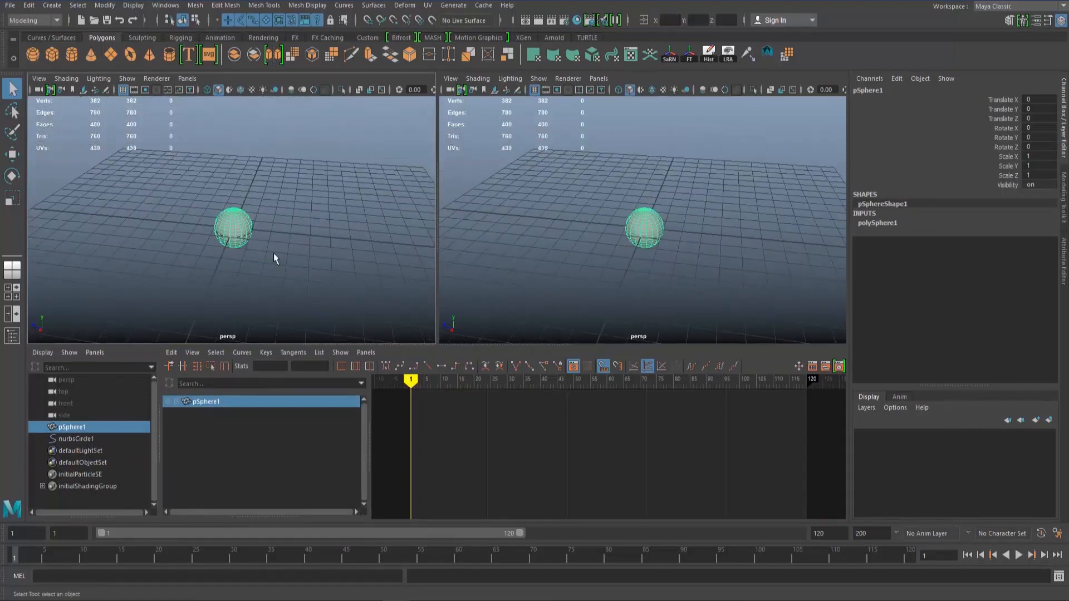
# Rename the NURBS circle as rotation_CTL.
pyautogui.click(75, 439)
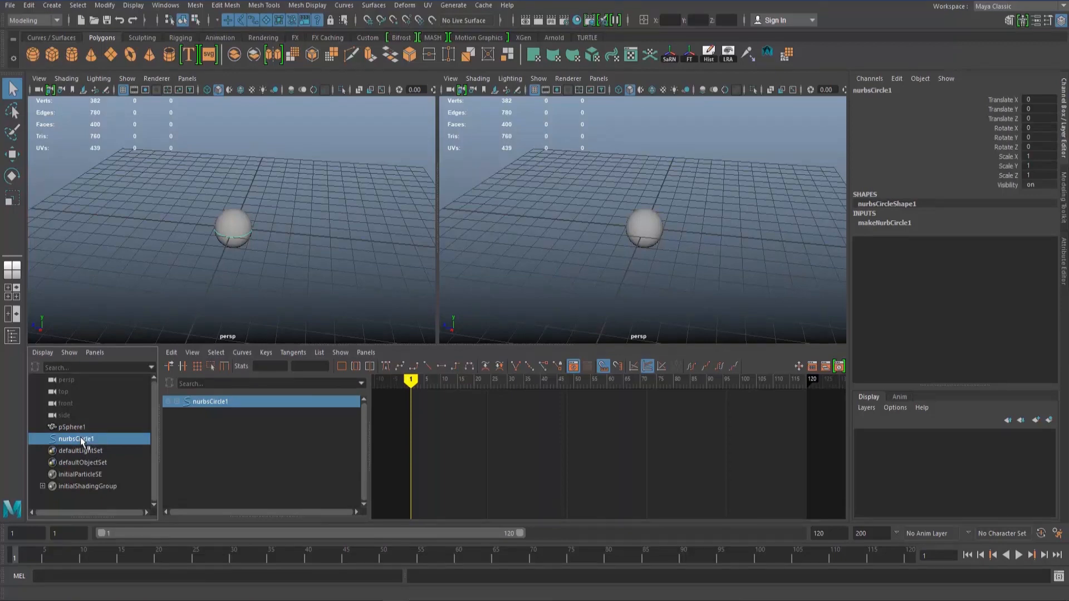
pyautogui.rightClick(82, 440)
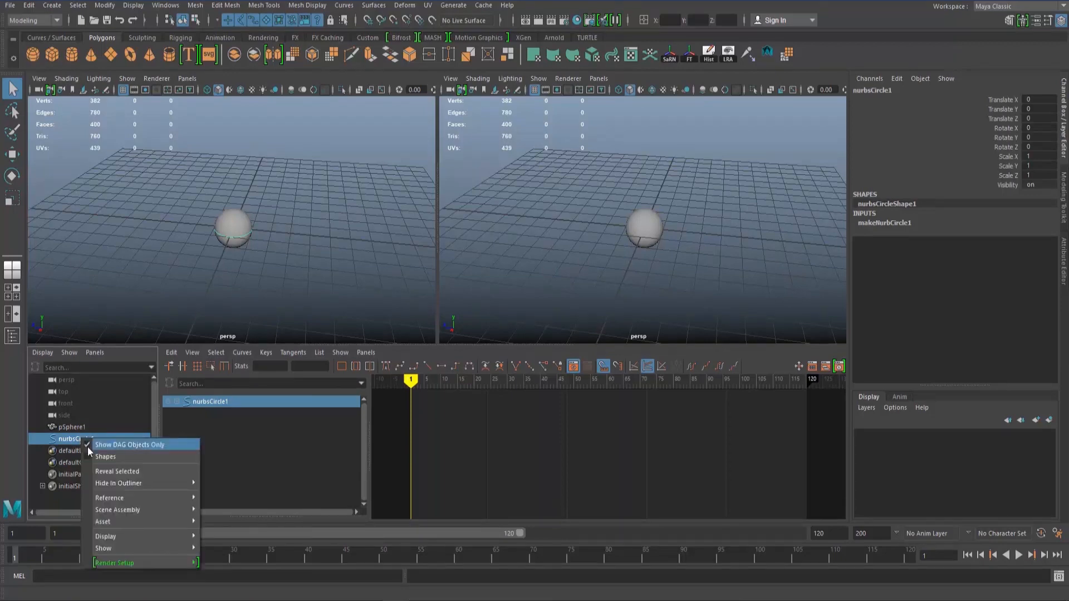
pyautogui.click(72, 442)
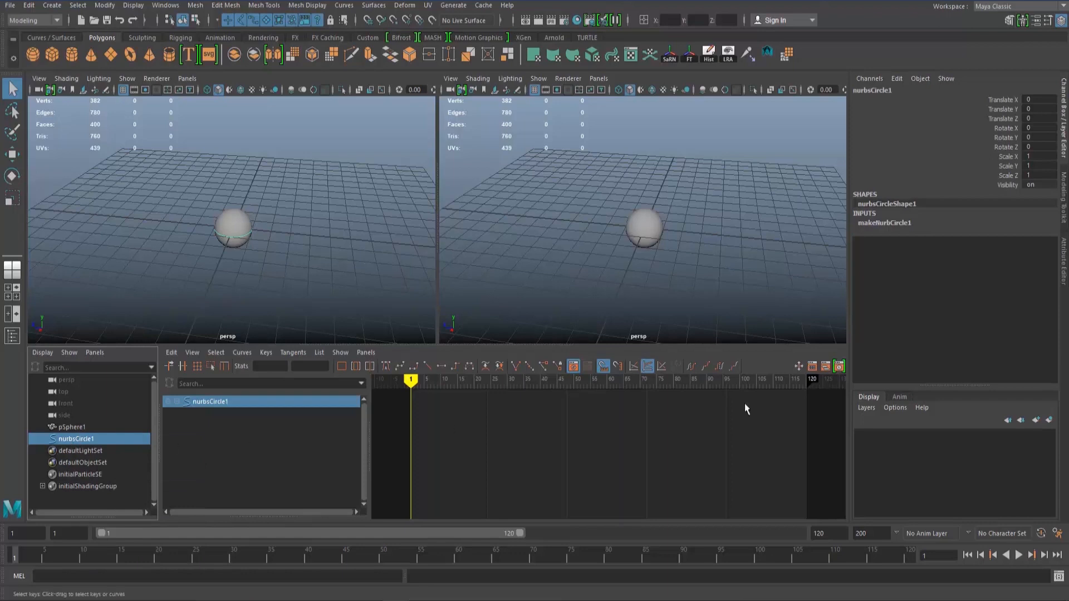
pyautogui.doubleClick(883, 92)
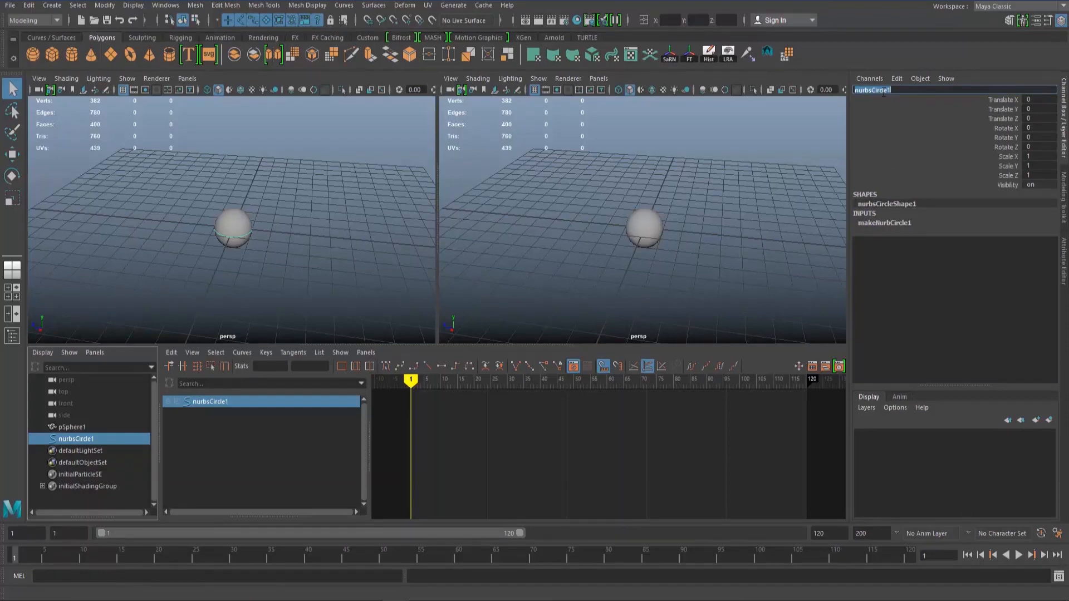
pyautogui.write('rotation_Ct')
pyautogui.press('Return')
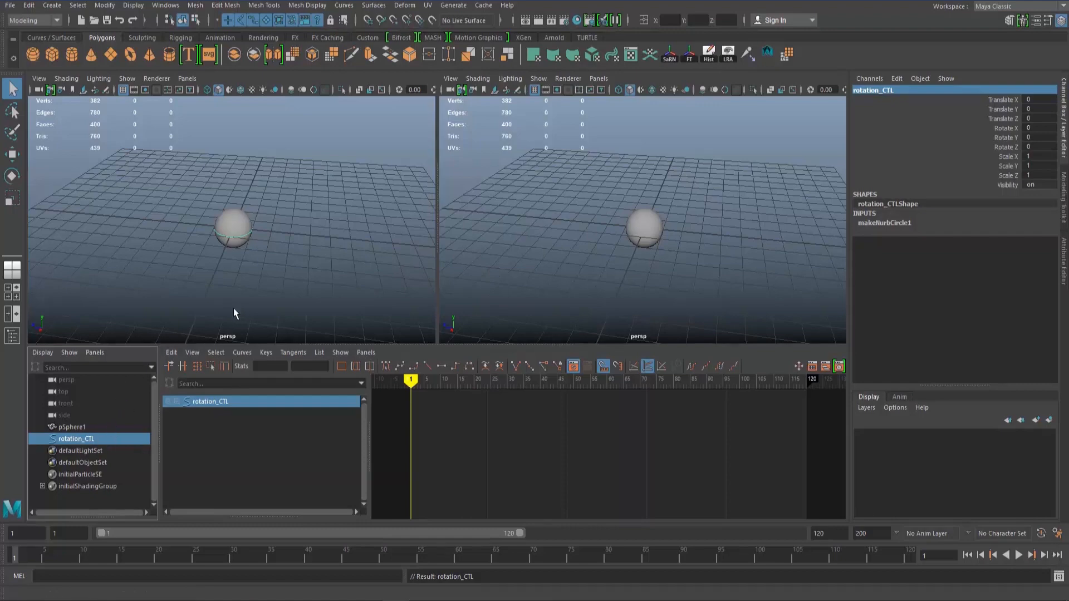
# Rename the polygon sphere as ball_GEO and deselect it.
pyautogui.click(72, 427)
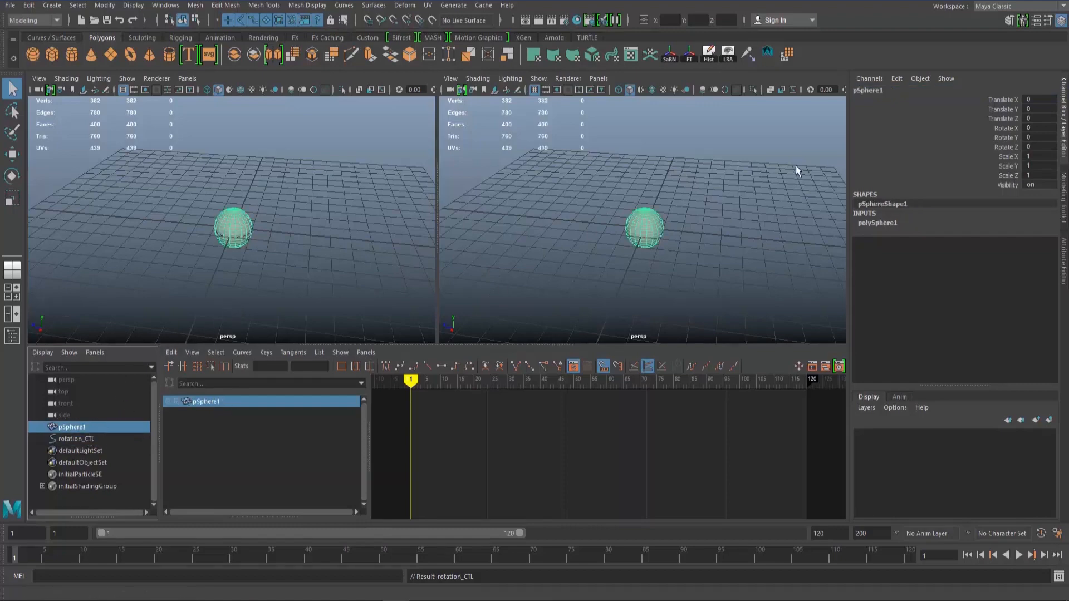
pyautogui.doubleClick(868, 91)
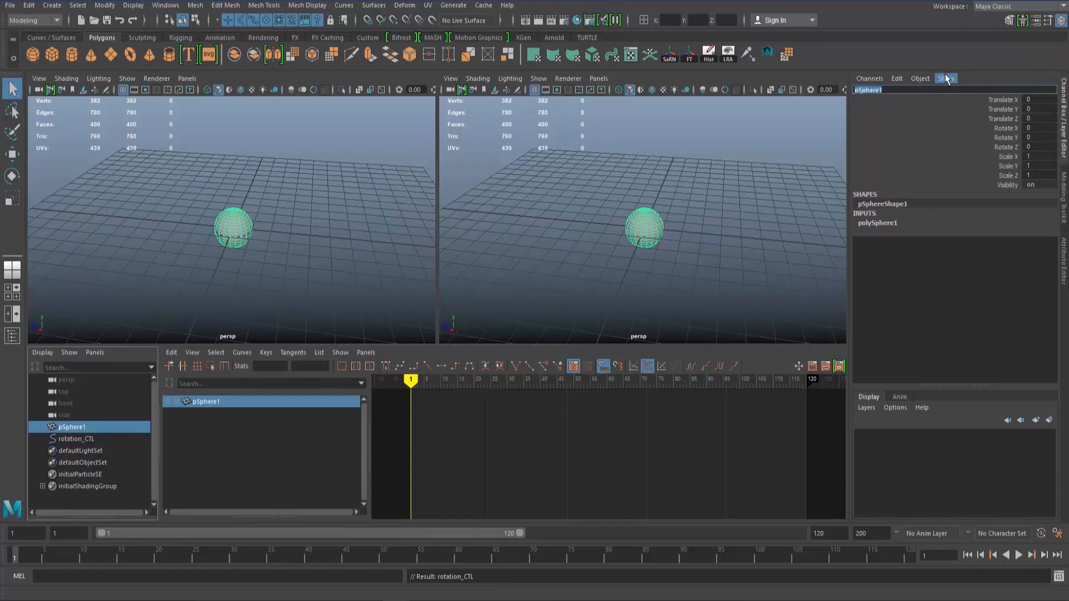
pyautogui.write('ball_GEO')
pyautogui.press('Return')
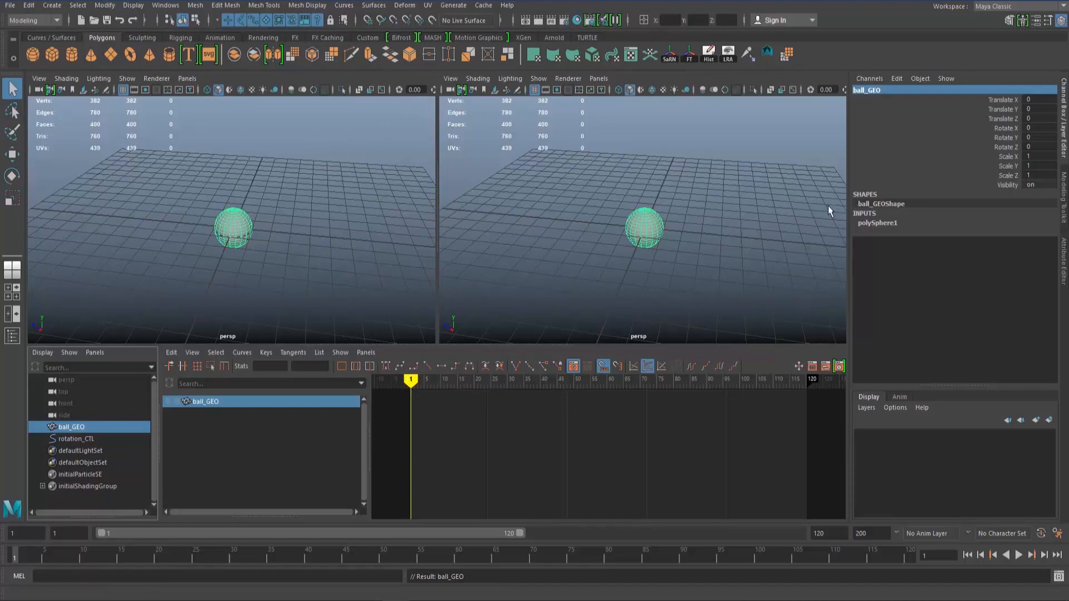
pyautogui.click(595, 145)
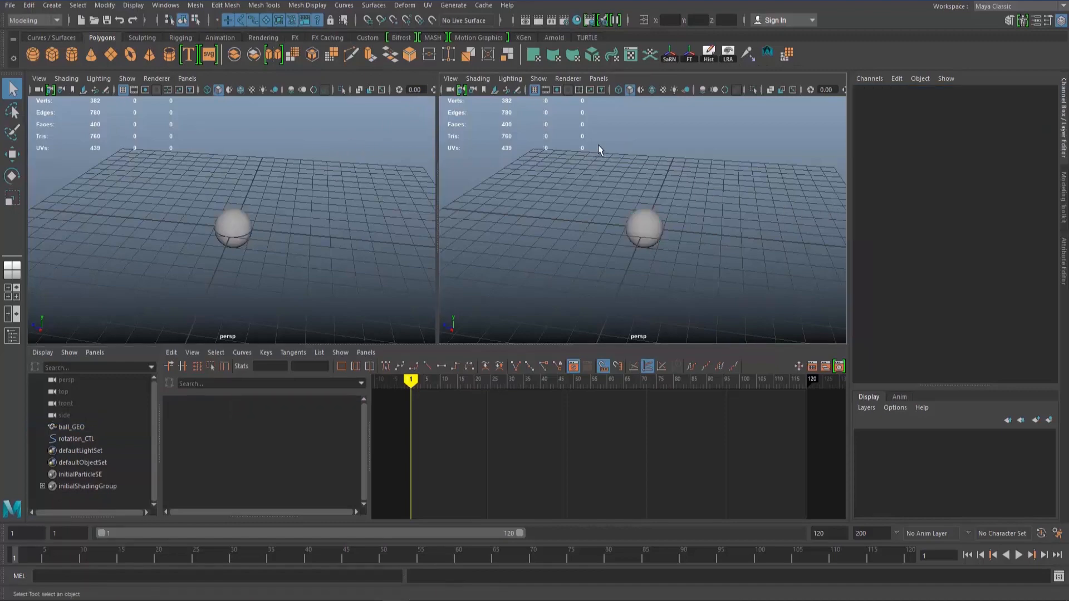
pyautogui.click(635, 229)
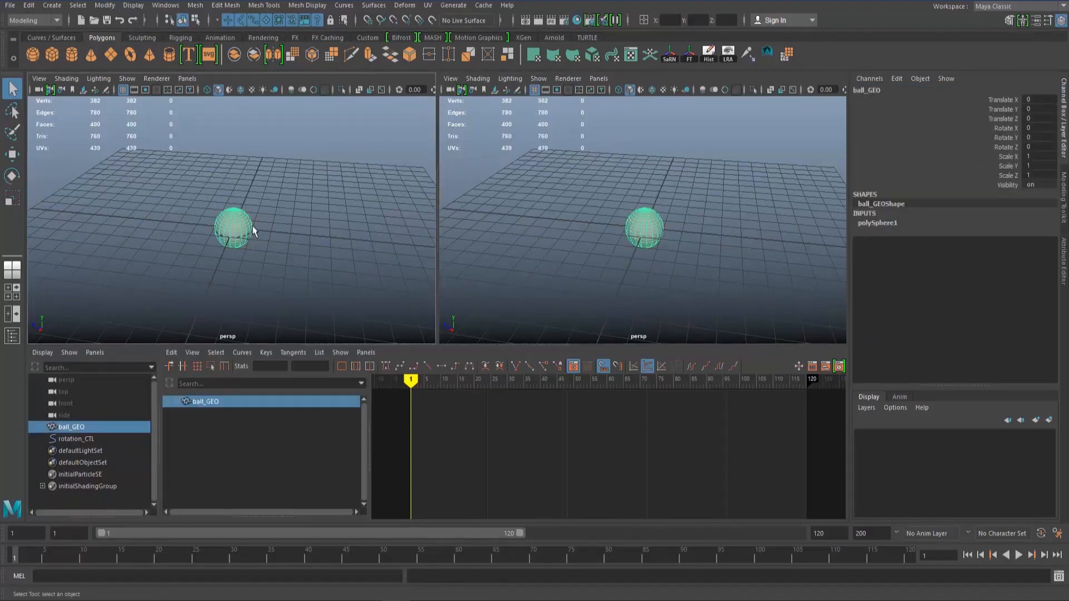
pyautogui.click(321, 193)
pyautogui.click(237, 223)
# Set the X, Y and Z scale of rotation_CTL to 1.5.
pyautogui.click(96, 438)
pyautogui.keyDown('alt'); pyautogui.moveTo(191, 282); pyautogui.dragTo(277, 162, button='right'); pyautogui.keyUp('alt')
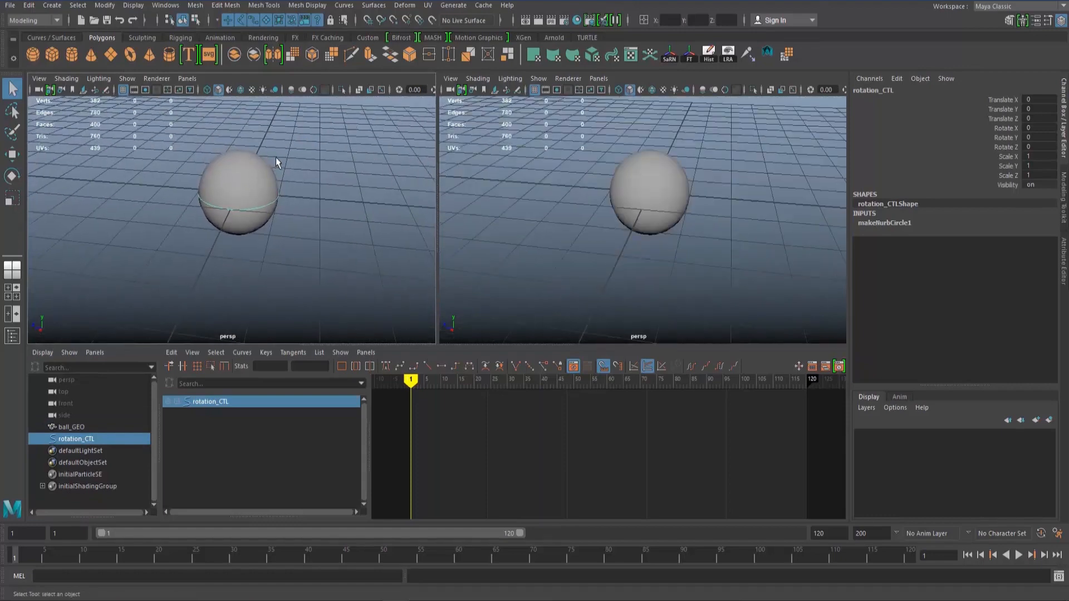
pyautogui.keyDown('alt'); pyautogui.moveTo(277, 162); pyautogui.dragTo(322, 197, button='middle'); pyautogui.keyUp('alt')
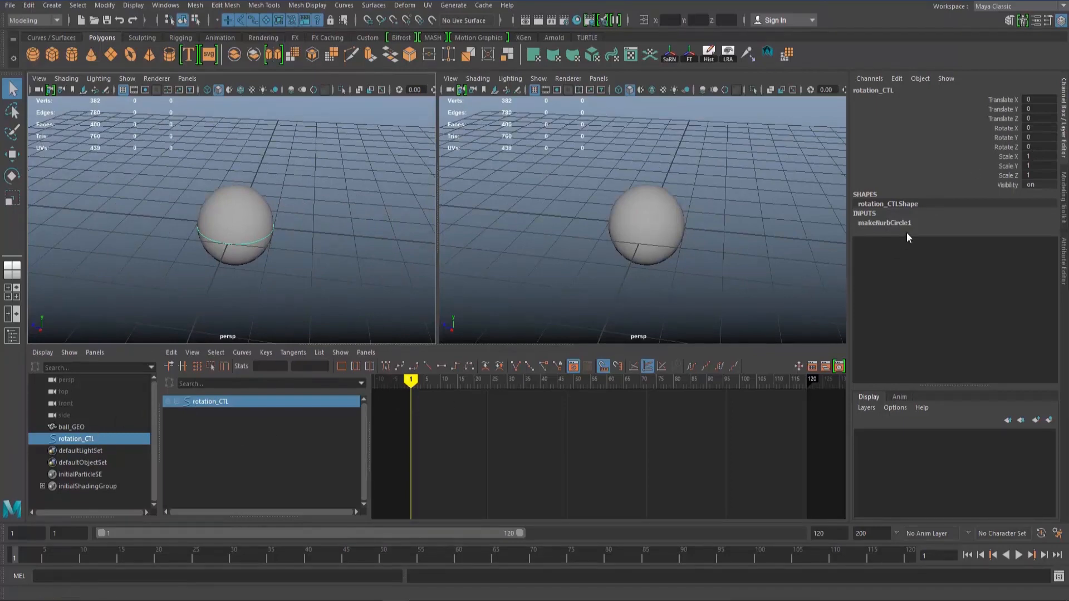
pyautogui.click(1040, 155)
pyautogui.moveTo(1040, 155); pyautogui.dragTo(1039, 175)
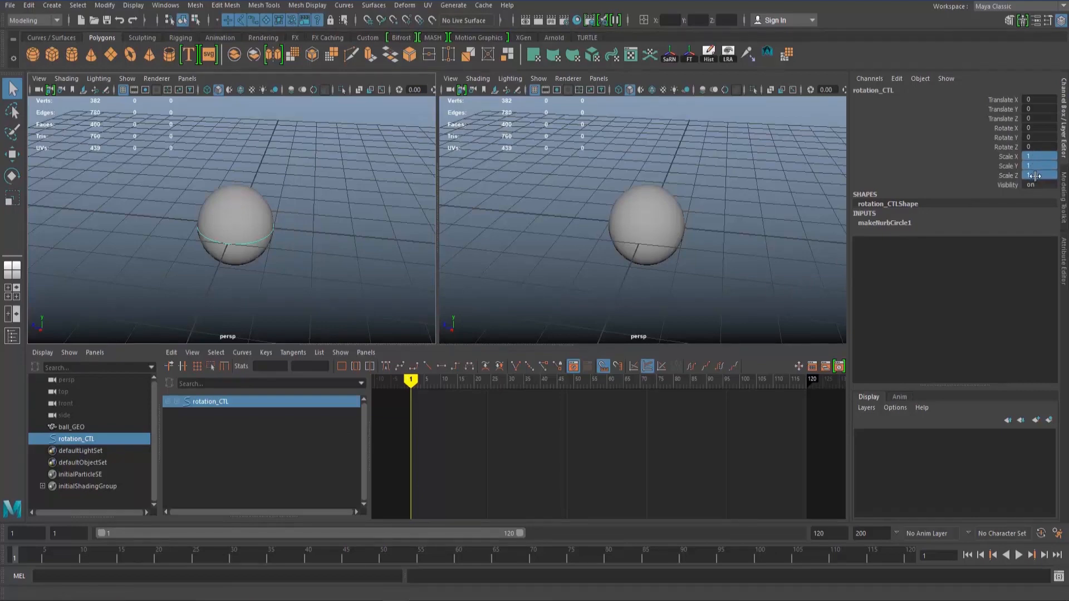
pyautogui.doubleClick(1035, 175)
pyautogui.write('1.5')
pyautogui.press('Return')
pyautogui.keyDown('alt'); pyautogui.moveTo(320, 208); pyautogui.dragTo(334, 198, button='middle'); pyautogui.keyUp('alt')
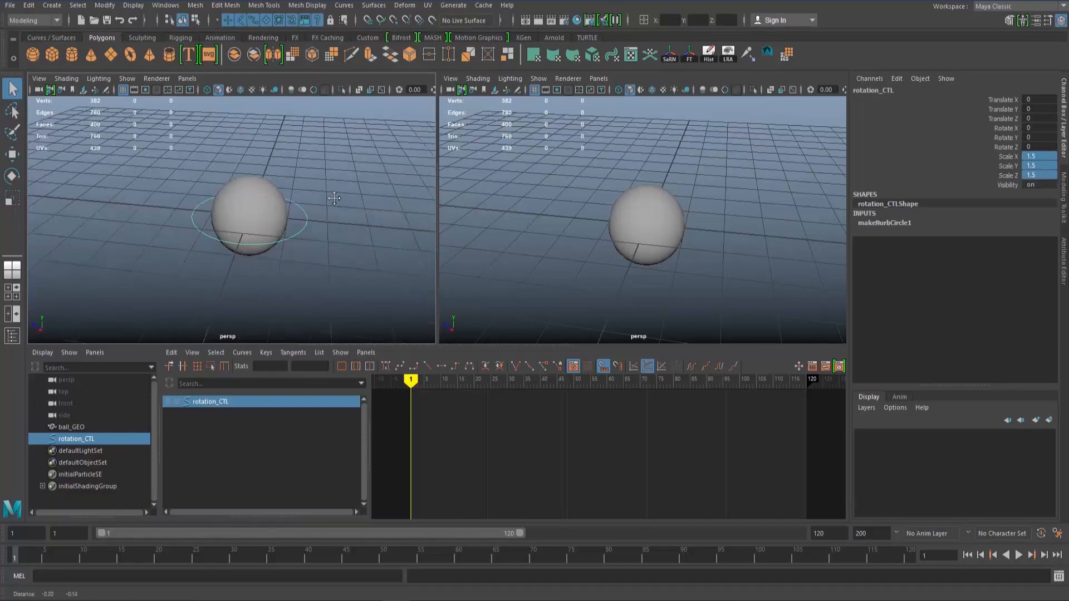
pyautogui.keyDown('alt'); pyautogui.moveTo(334, 198); pyautogui.dragTo(361, 220); pyautogui.keyUp('alt')
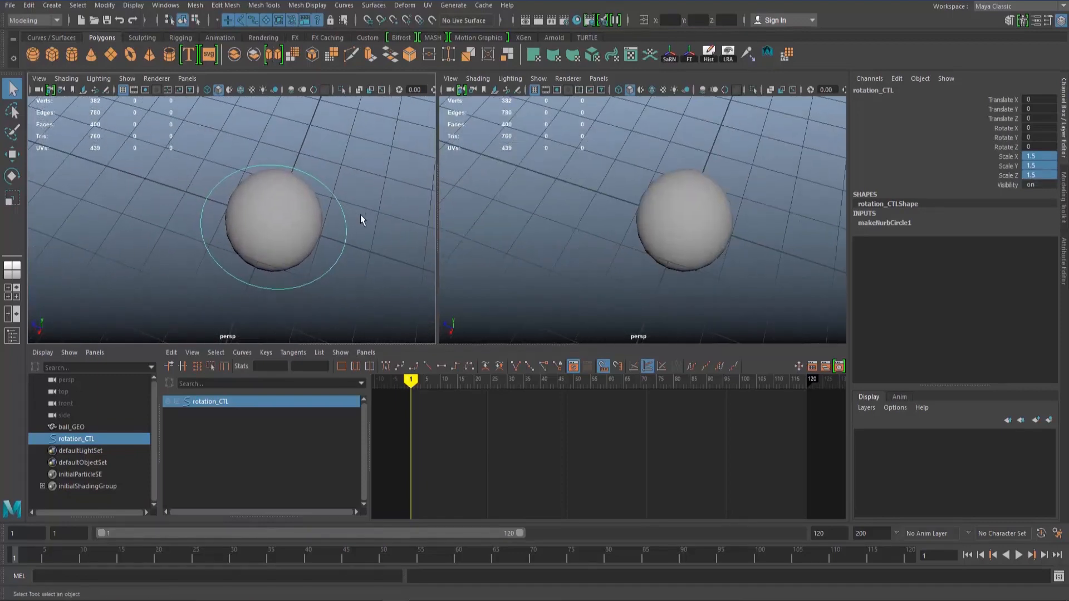
pyautogui.click(360, 215)
pyautogui.click(346, 222)
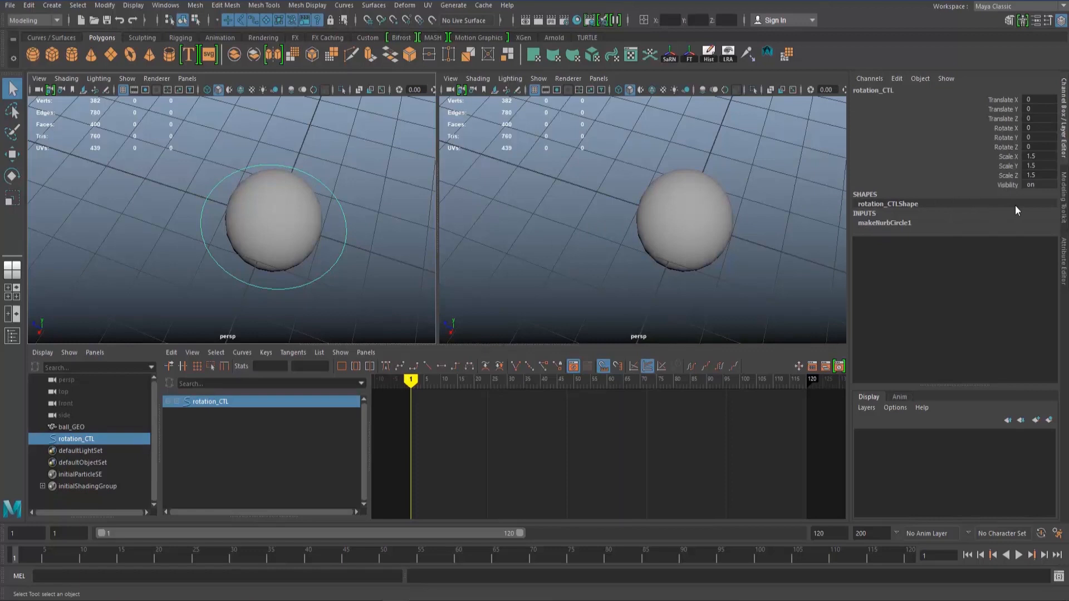
pyautogui.moveTo(1009, 158); pyautogui.dragTo(1009, 177)
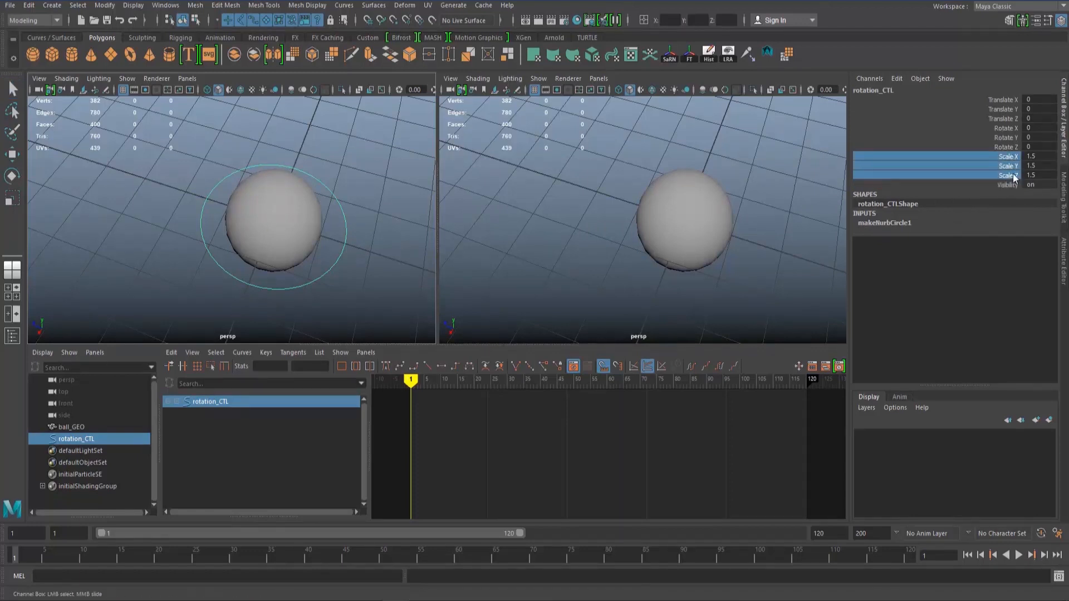
pyautogui.click(329, 271)
pyautogui.click(328, 271)
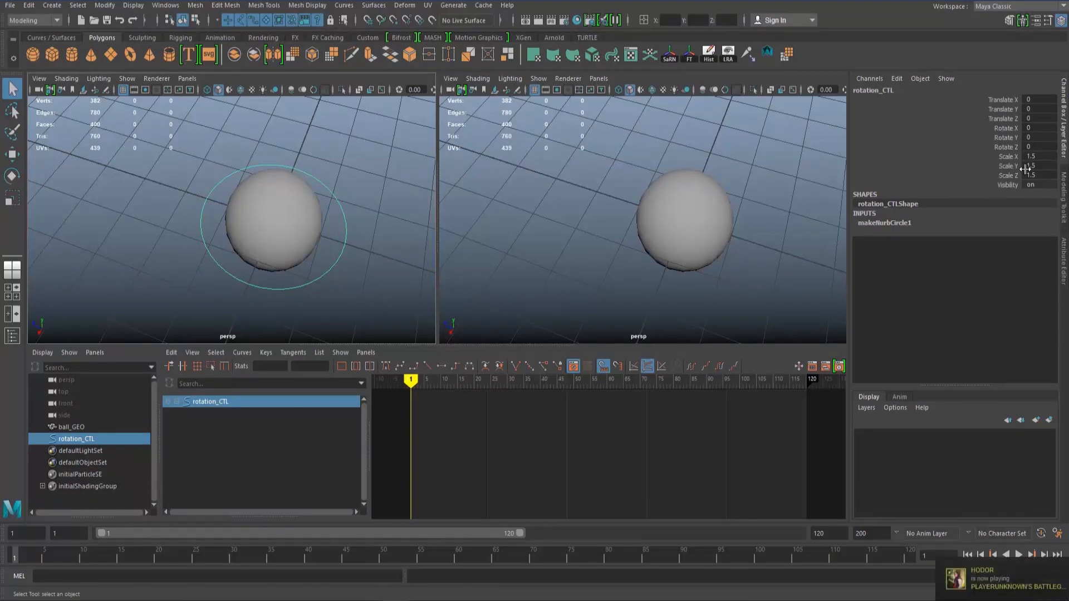
pyautogui.click(311, 287)
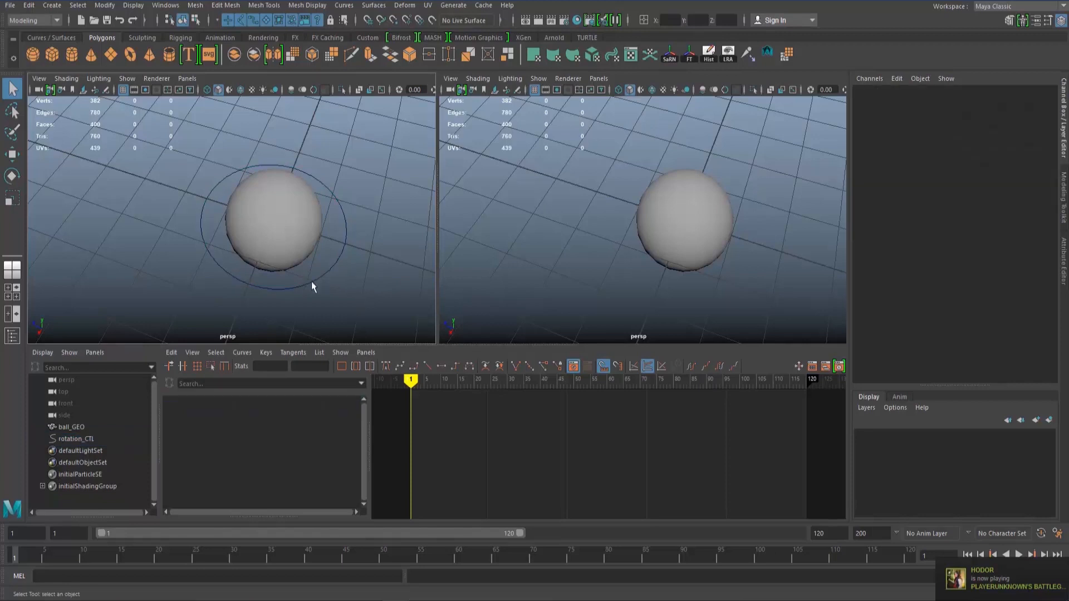
pyautogui.click(338, 260)
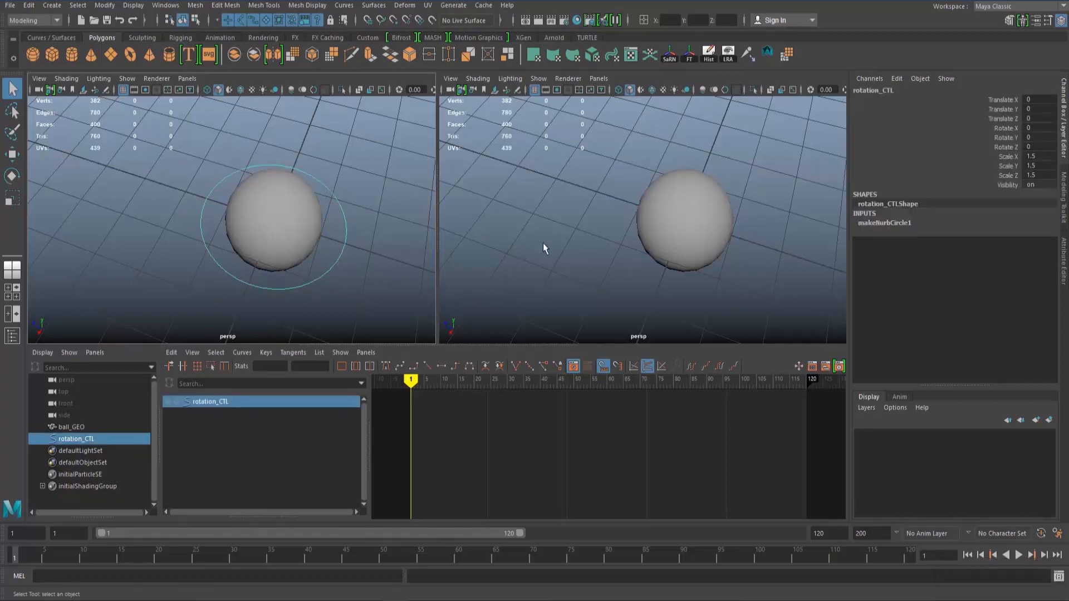
pyautogui.click(384, 299)
# Freeze all transformations on rotation_CTL, leaving the control selected.
pyautogui.click(315, 285)
pyautogui.rightClick(1006, 158)
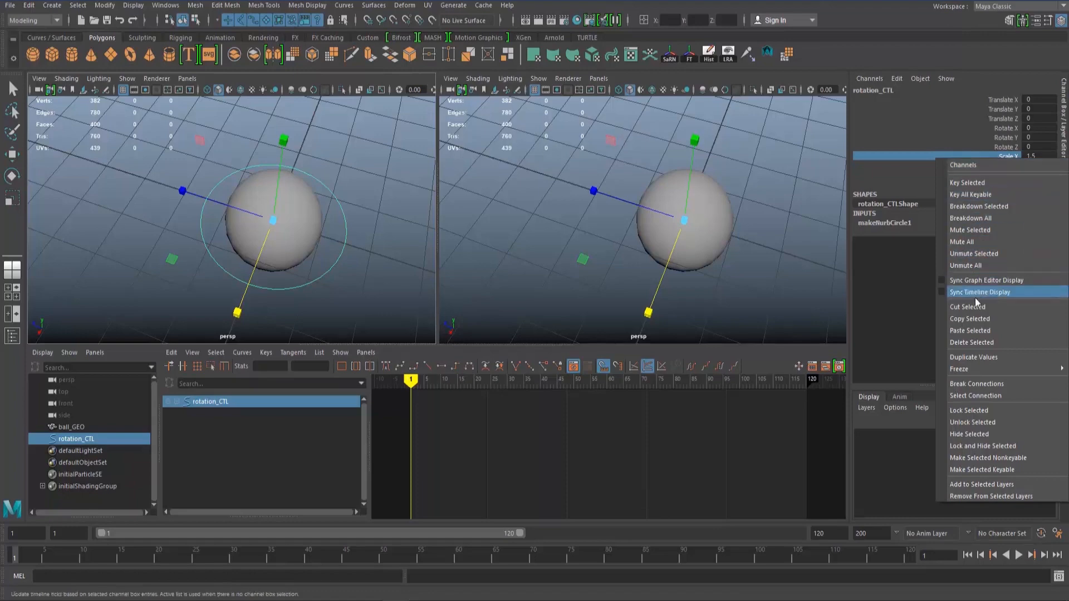
pyautogui.moveTo(977, 369)
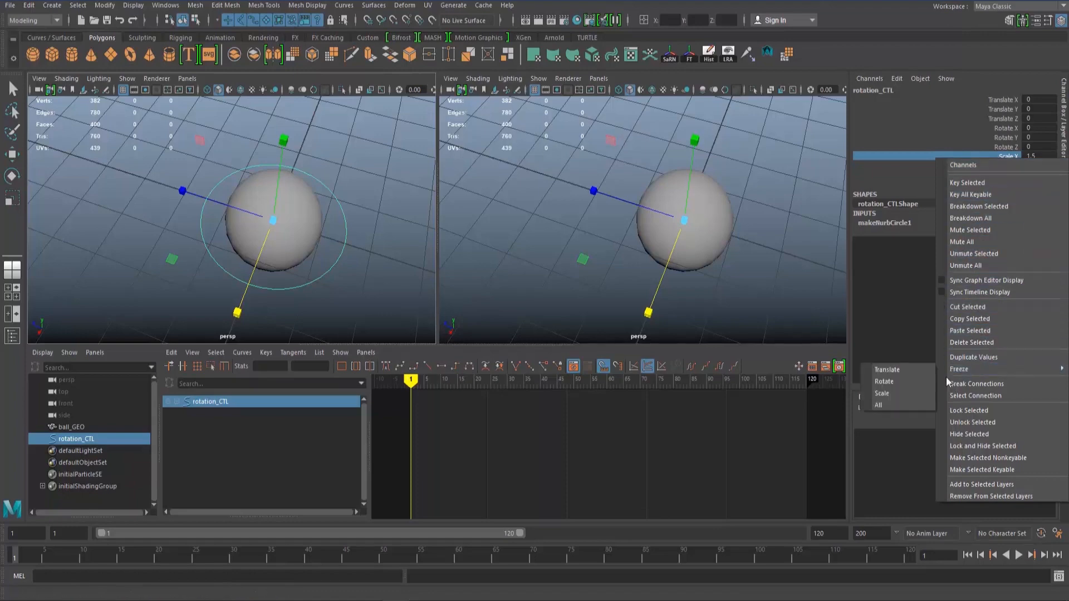
pyautogui.click(889, 405)
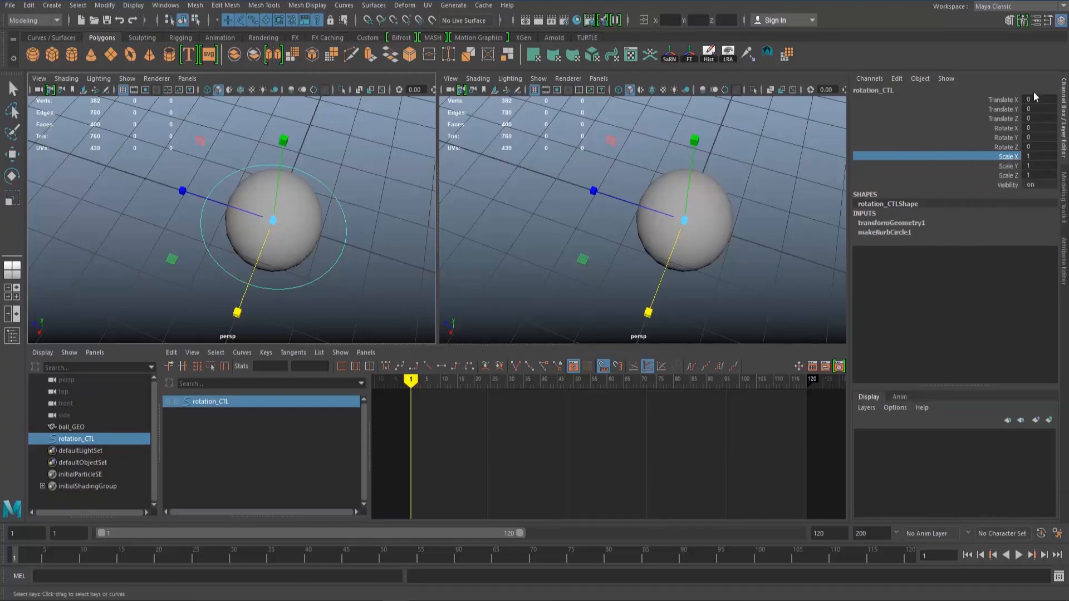
pyautogui.press('q')
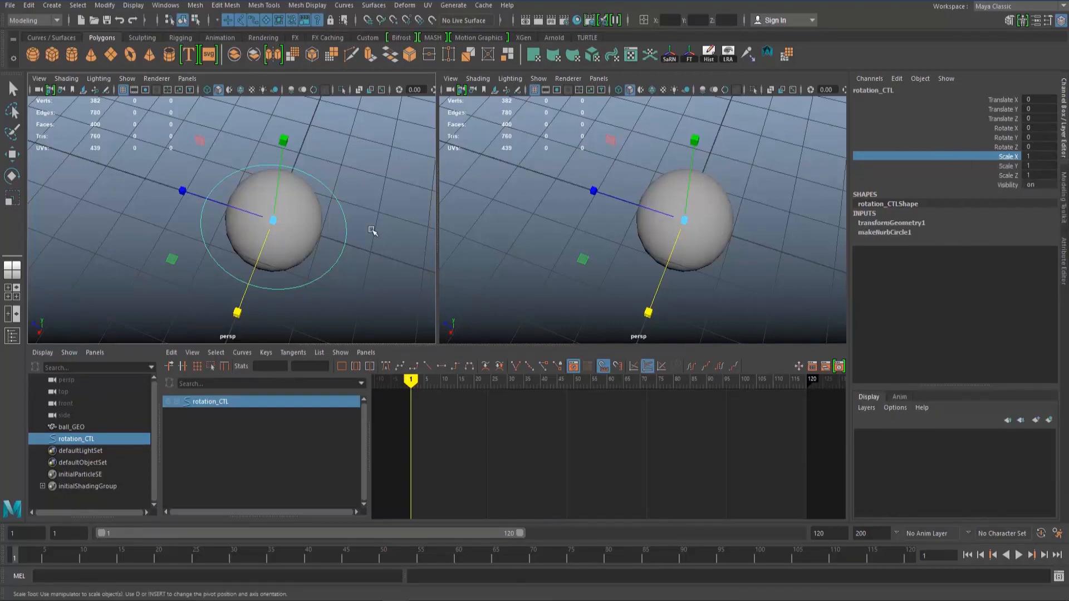
pyautogui.click(359, 254)
pyautogui.click(337, 257)
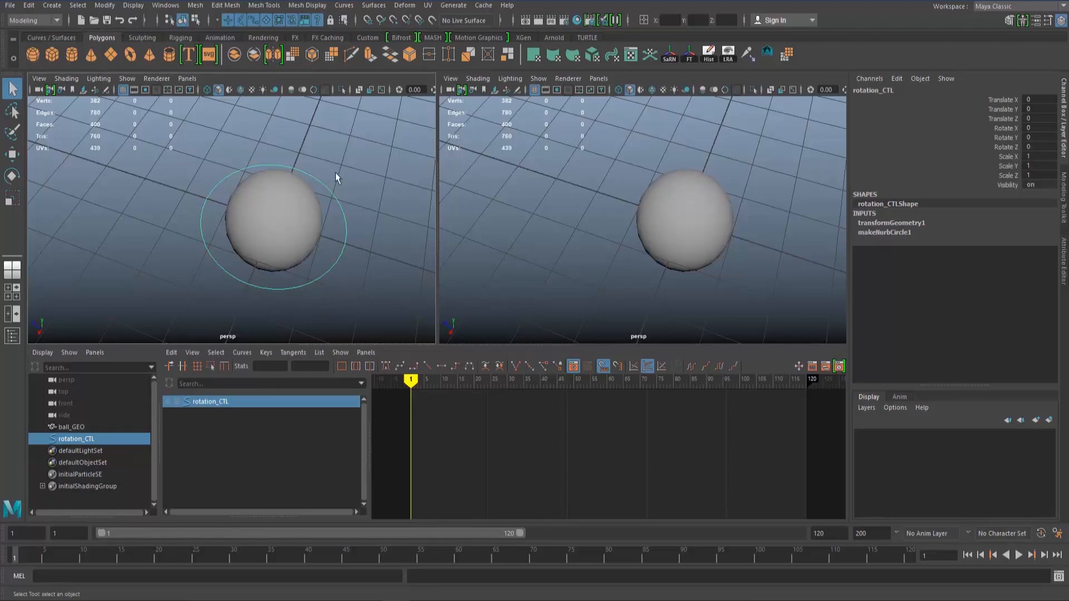
# Test-scale rotation_CTL up uniformly to about 3.45 and reset its X, Y and Z scale to 1.
pyautogui.keyDown('alt'); pyautogui.moveTo(303, 261); pyautogui.dragTo(325, 230); pyautogui.keyUp('alt')
pyautogui.click(351, 210)
pyautogui.click(348, 212)
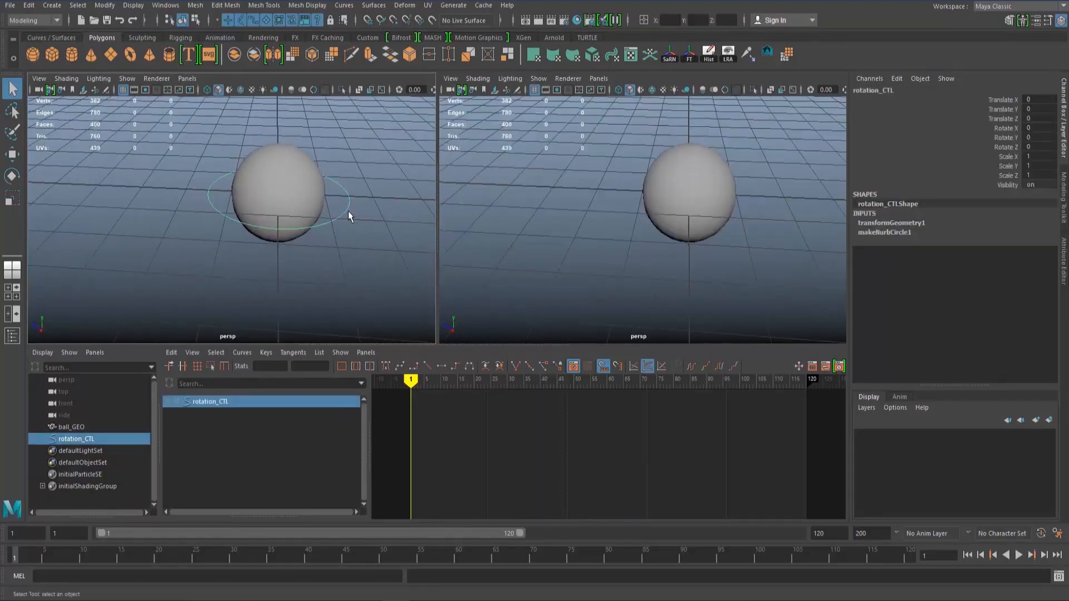
pyautogui.moveTo(1029, 156); pyautogui.dragTo(1026, 176)
pyautogui.moveTo(558, 195); pyautogui.dragTo(569, 187)
pyautogui.click(337, 216)
pyautogui.press('r')
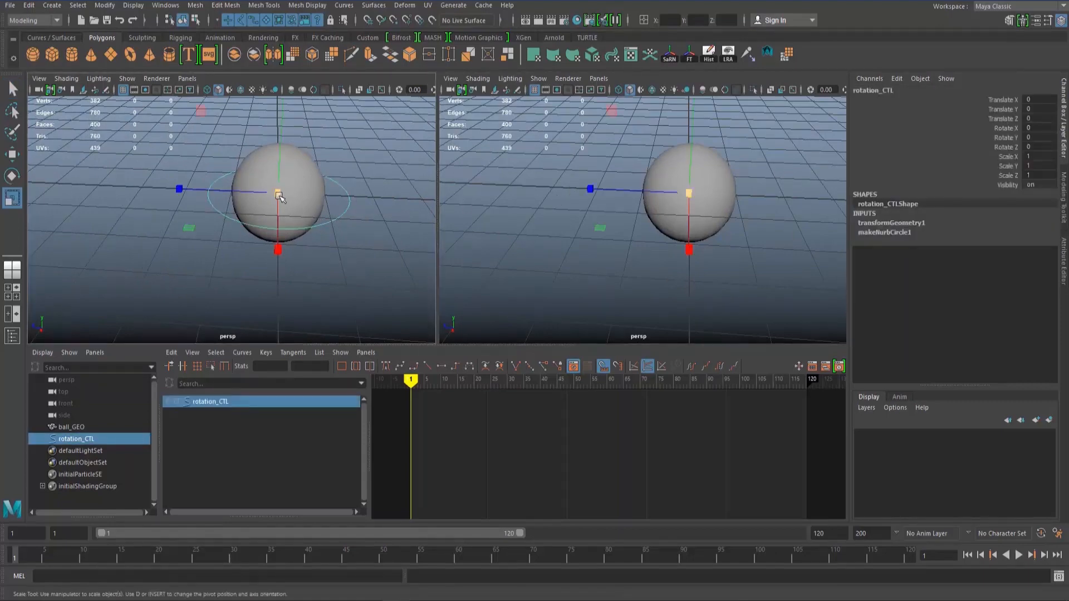
pyautogui.moveTo(279, 196); pyautogui.dragTo(548, 199)
pyautogui.moveTo(1034, 157); pyautogui.dragTo(1041, 176)
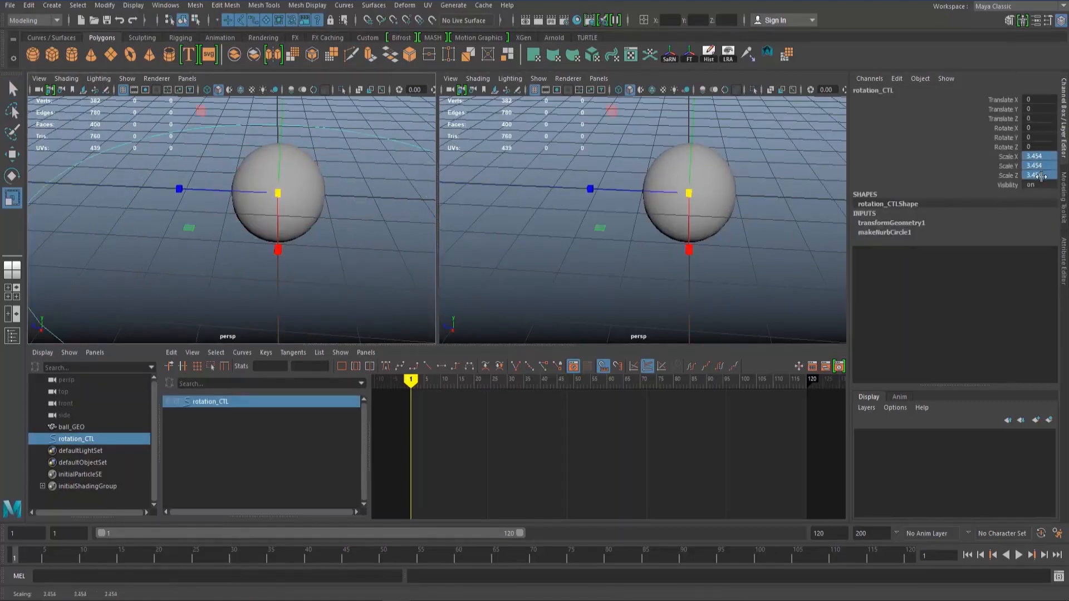
pyautogui.write('1')
pyautogui.press('Return')
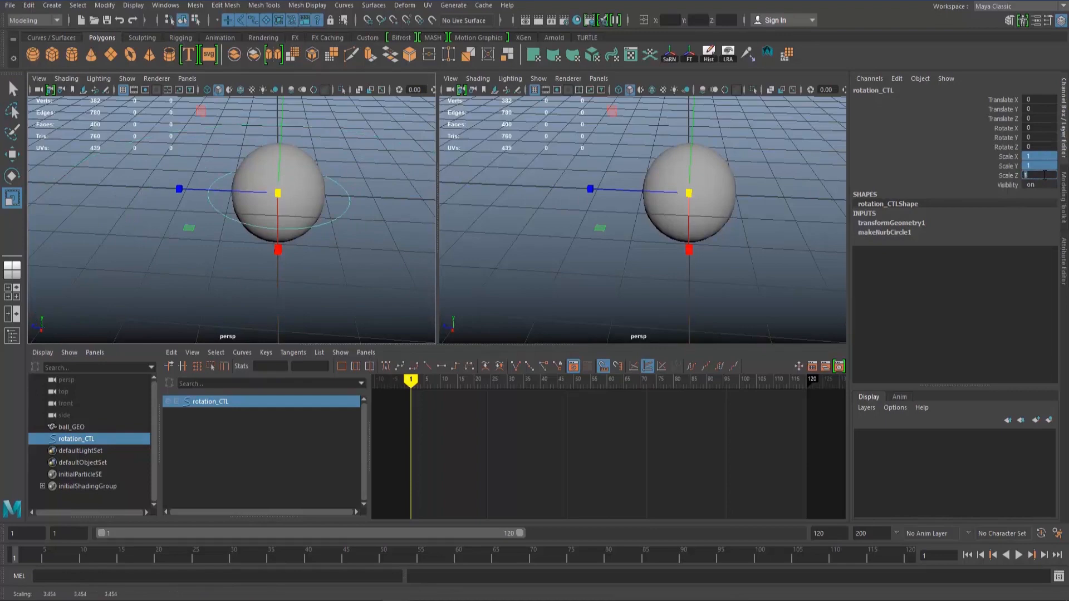
pyautogui.click(340, 286)
pyautogui.moveTo(370, 206)
pyautogui.keyDown('alt'); pyautogui.mouseDown()
pyautogui.moveTo(311, 276)
pyautogui.moveTo(323, 241)
pyautogui.moveTo(366, 195)
pyautogui.mouseUp(); pyautogui.keyUp('alt')
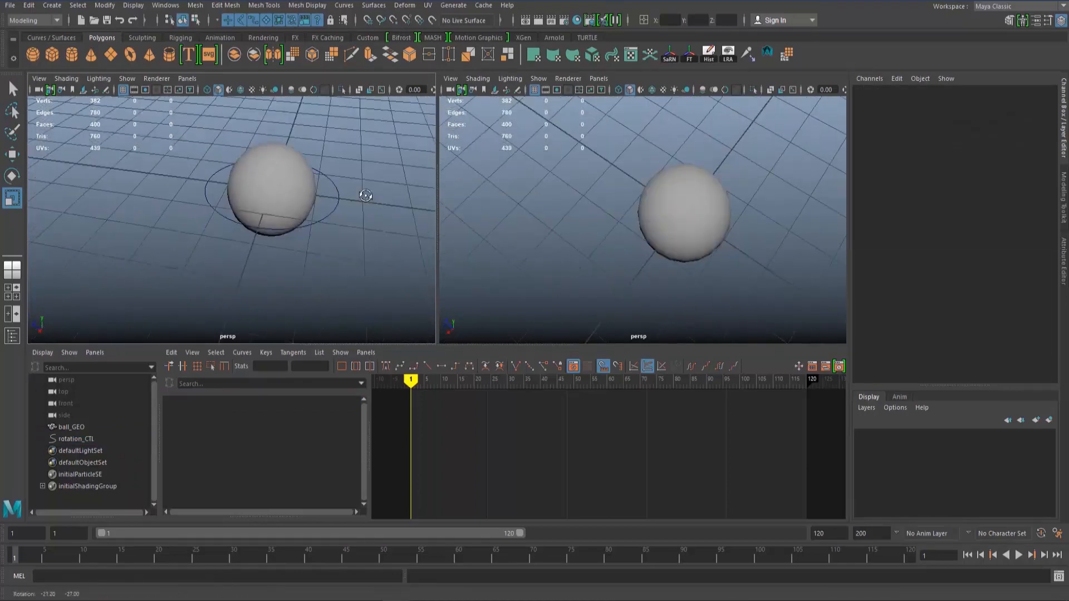
pyautogui.click(334, 211)
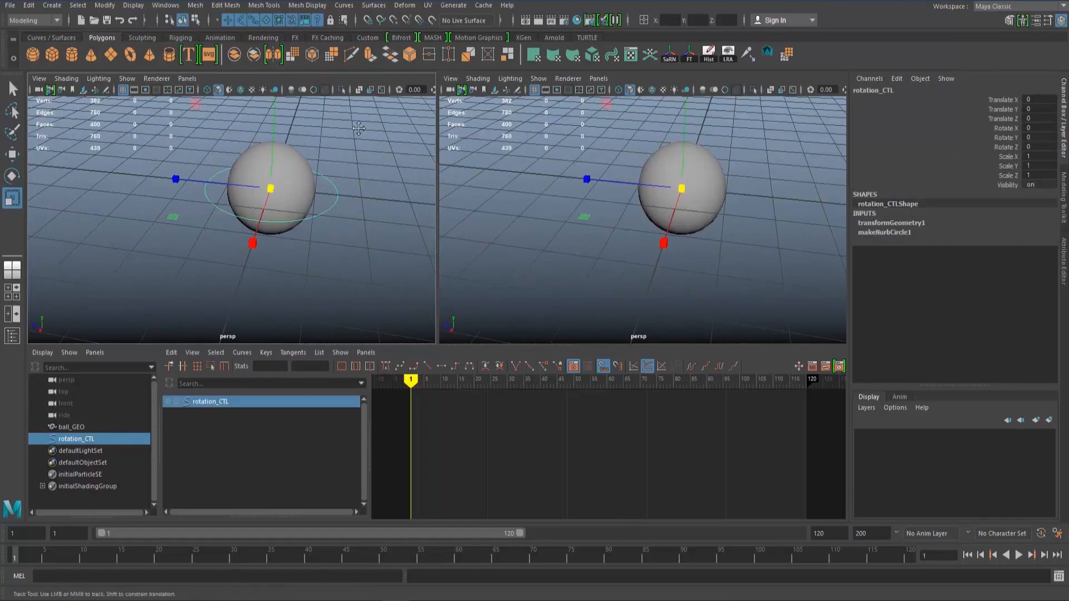
pyautogui.keyDown('alt'); pyautogui.moveTo(360, 128); pyautogui.dragTo(334, 184, button='middle'); pyautogui.keyUp('alt')
pyautogui.keyDown('alt'); pyautogui.moveTo(323, 210); pyautogui.dragTo(355, 205, button='right'); pyautogui.keyUp('alt')
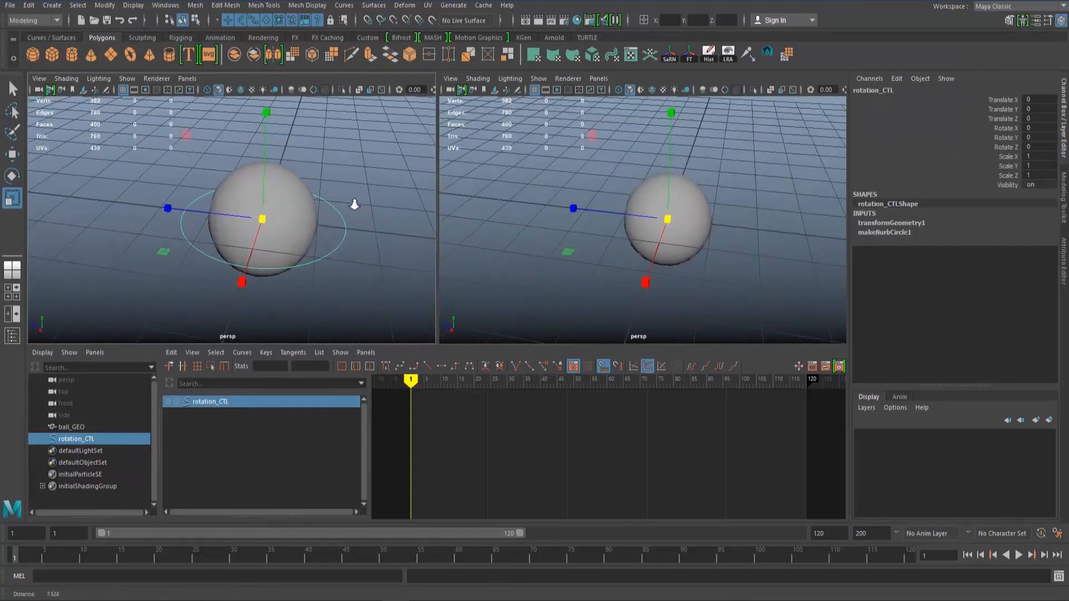
pyautogui.keyDown('alt'); pyautogui.moveTo(355, 205); pyautogui.dragTo(347, 195, button='middle'); pyautogui.keyUp('alt')
pyautogui.press('q')
pyautogui.keyDown('alt'); pyautogui.moveTo(343, 185); pyautogui.dragTo(250, 167, button='right'); pyautogui.keyUp('alt')
pyautogui.keyDown('alt'); pyautogui.moveTo(251, 167); pyautogui.dragTo(254, 192, button='middle'); pyautogui.keyUp('alt')
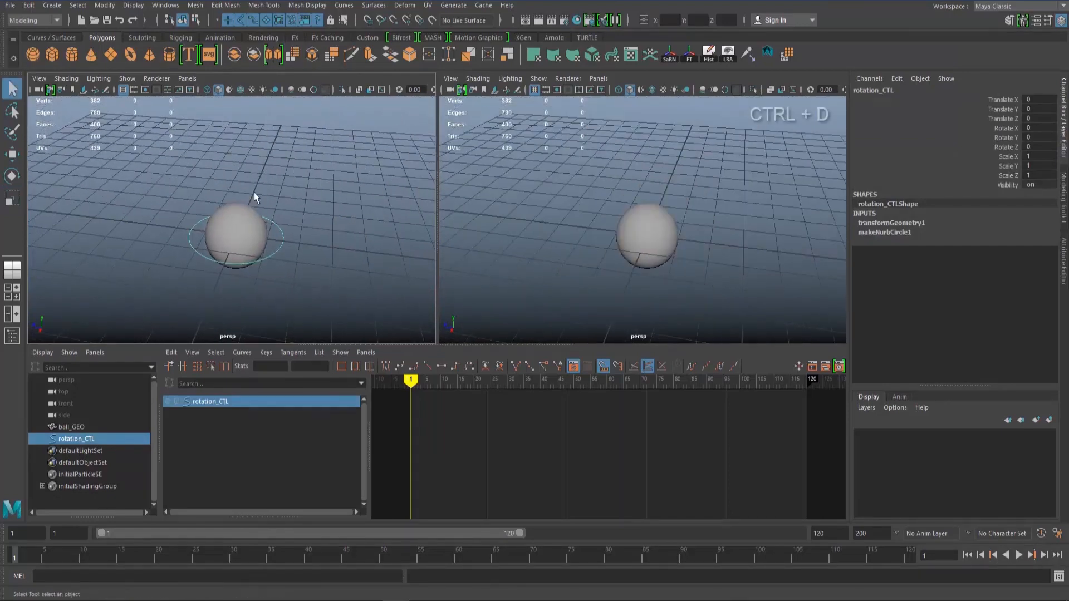
pyautogui.keyDown('alt'); pyautogui.moveTo(254, 193); pyautogui.dragTo(342, 239, button='right'); pyautogui.keyUp('alt')
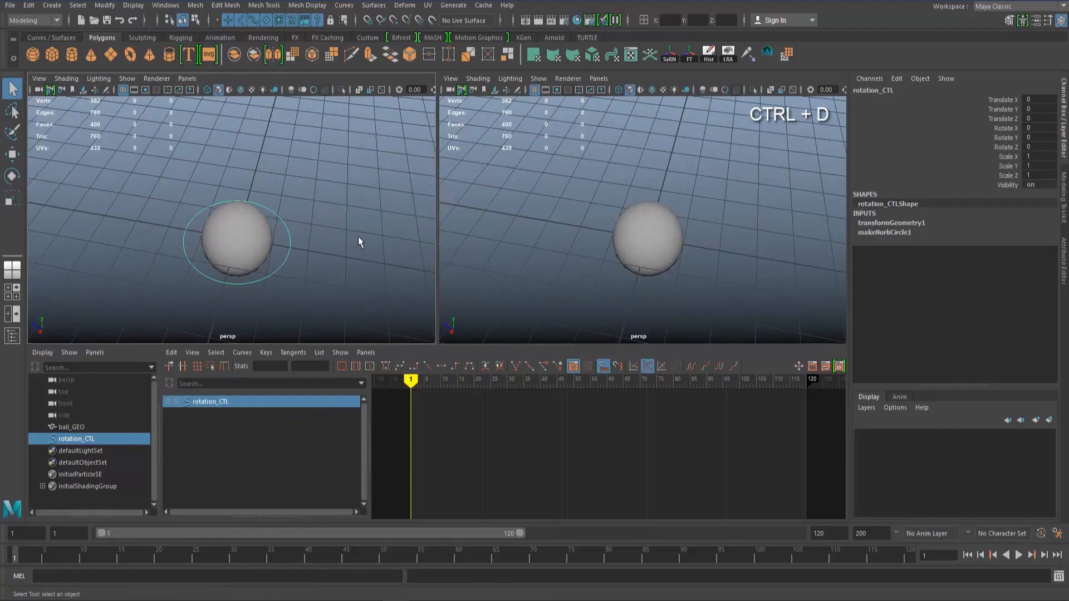
# Duplicate rotation_CTL as a trial and delete the copy.
pyautogui.hotkey('ctrl', 'd')
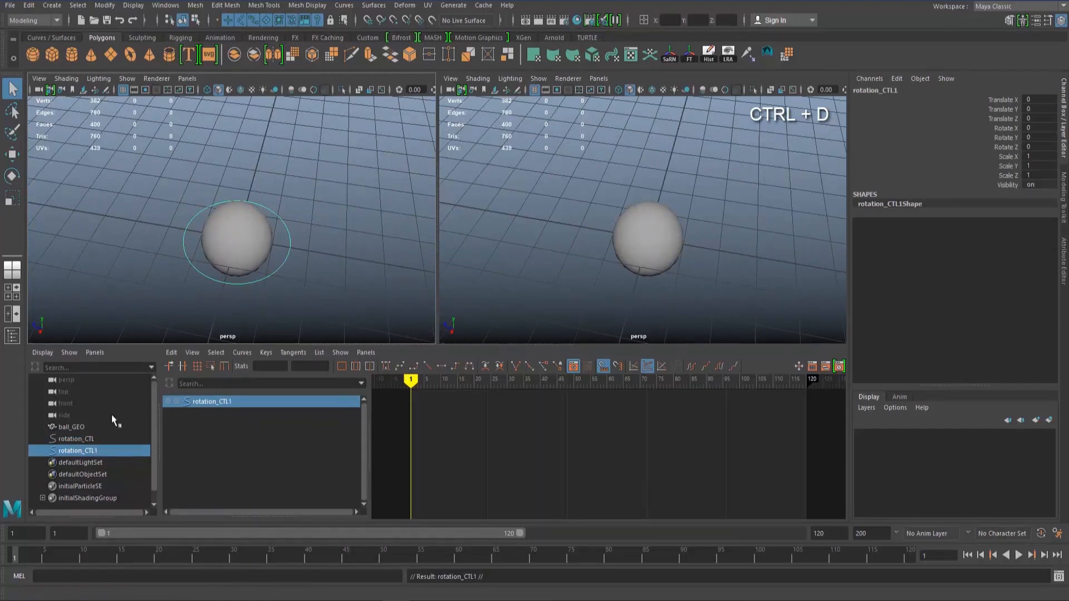
pyautogui.click(85, 439)
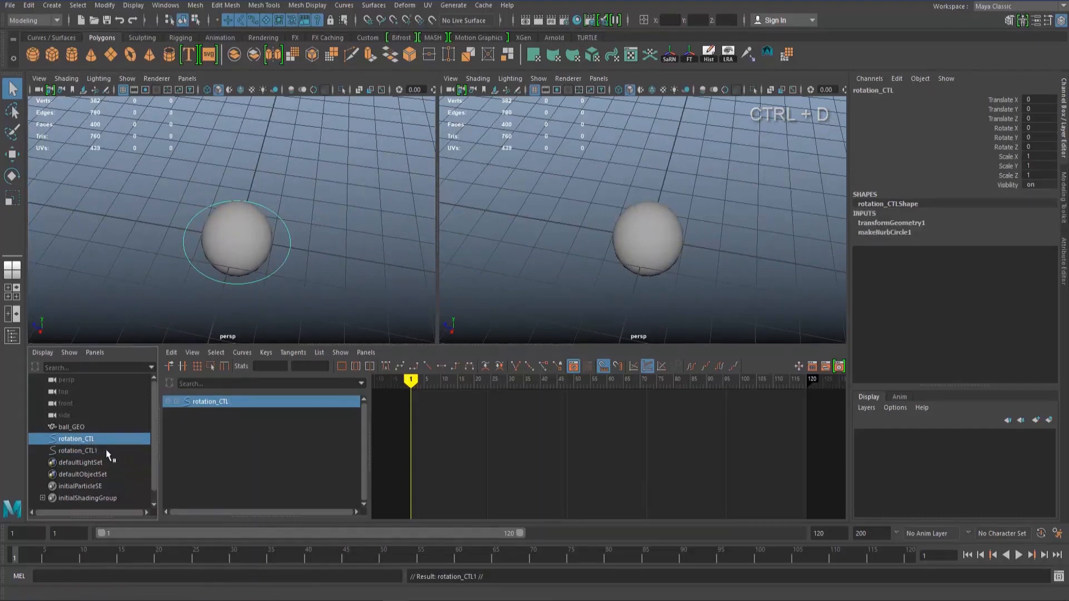
pyautogui.click(89, 451)
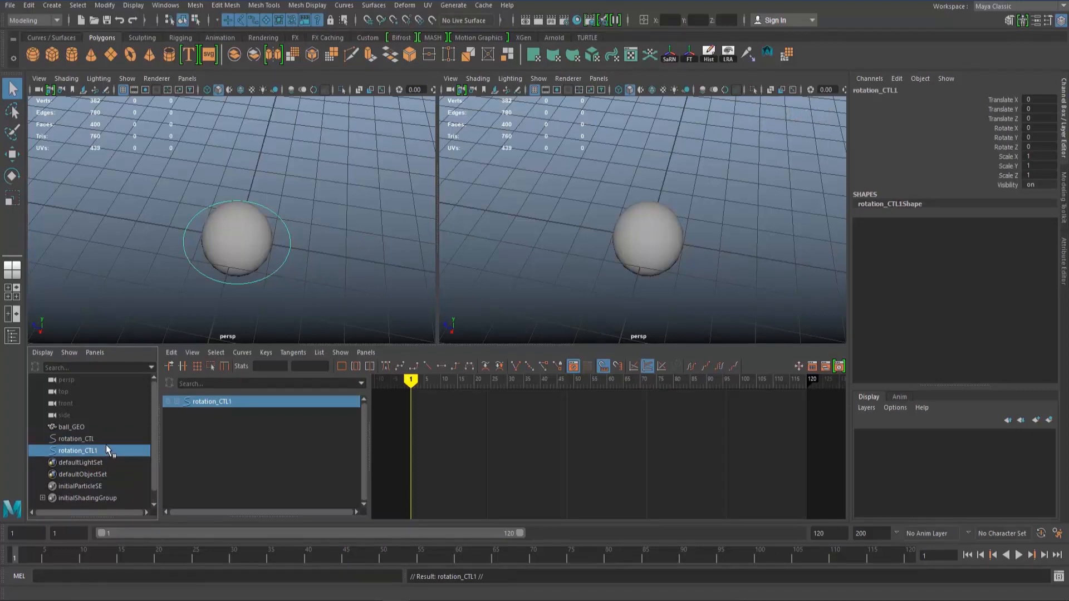
pyautogui.click(84, 439)
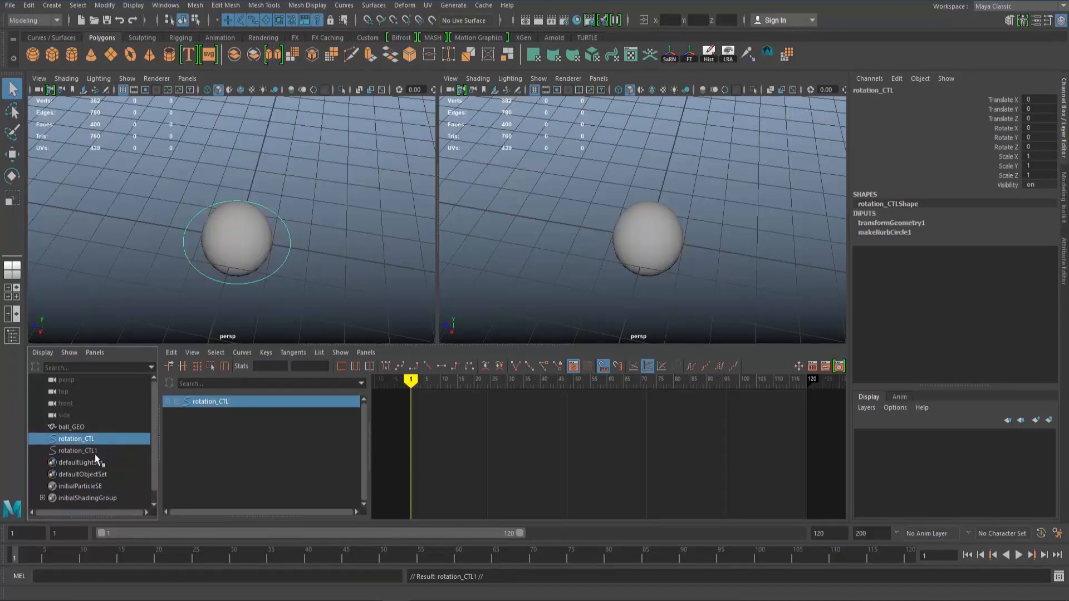
pyautogui.click(94, 451)
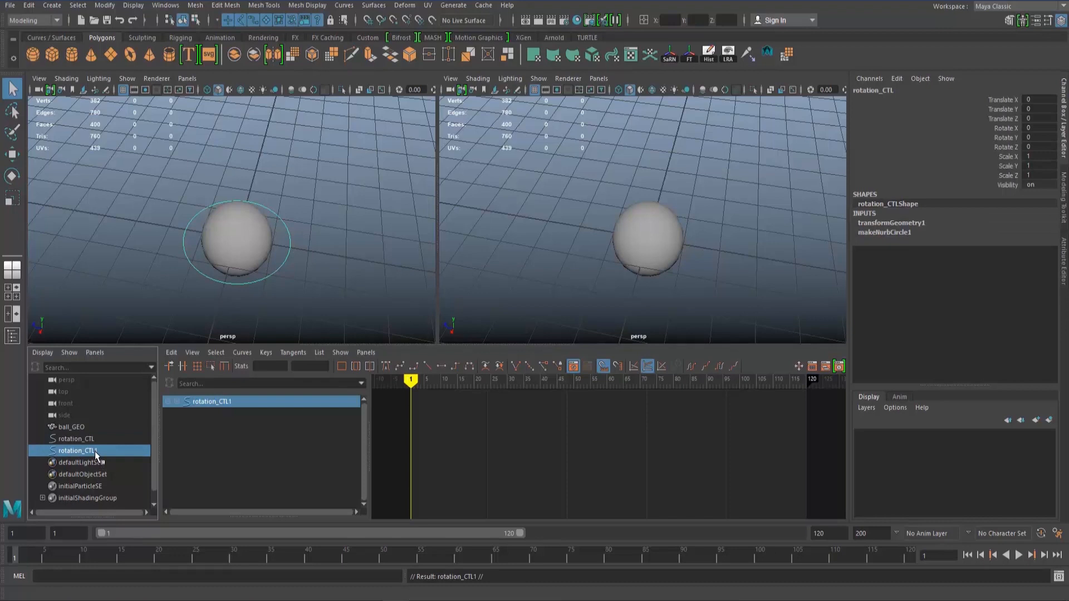
pyautogui.click(309, 273)
pyautogui.click(282, 264)
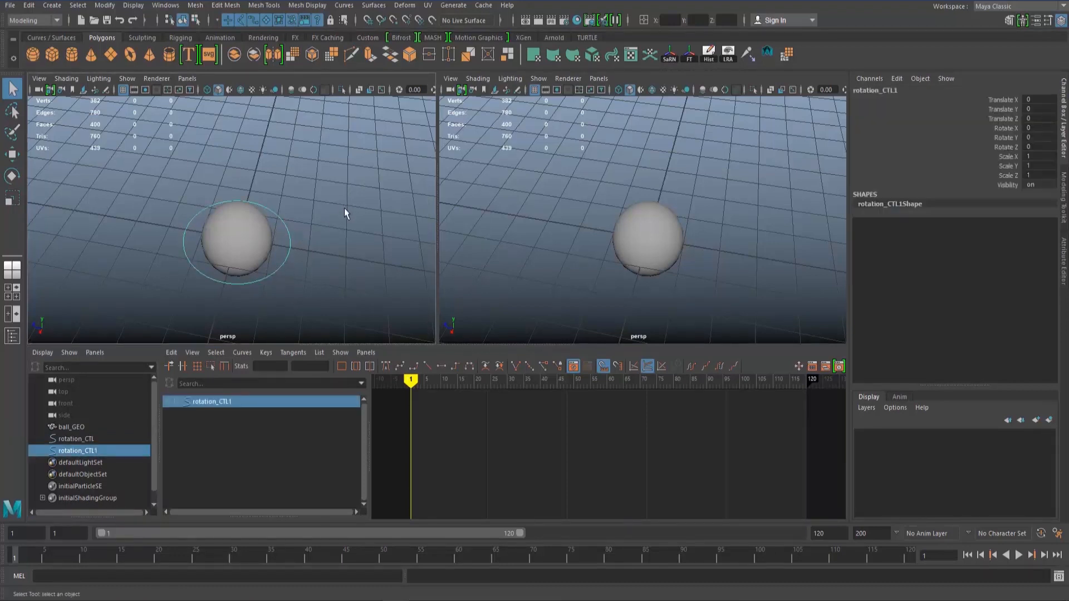
pyautogui.press('Delete')
# Duplicate rotation_CTL, rename the copy as Transform_CTL, and reselect the original control.
pyautogui.click(274, 276)
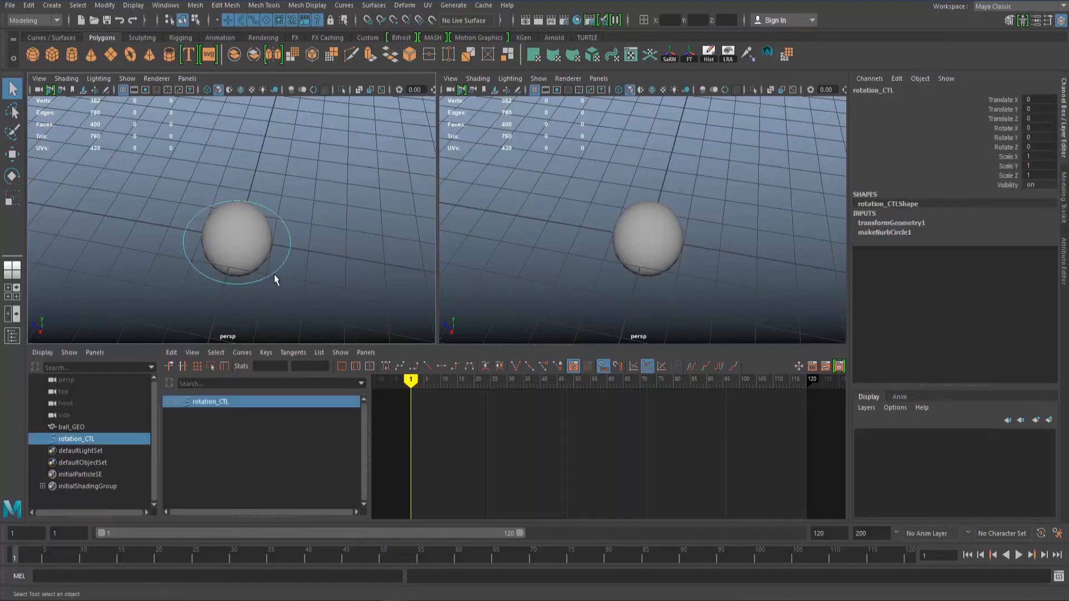
pyautogui.hotkey('ctrl', 'd')
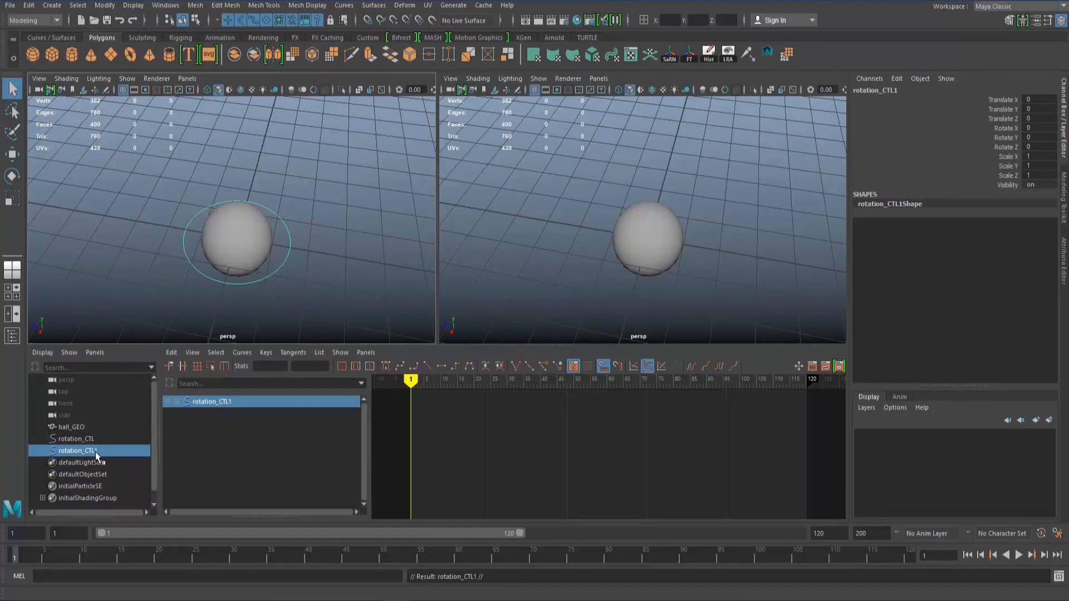
pyautogui.doubleClick(890, 88)
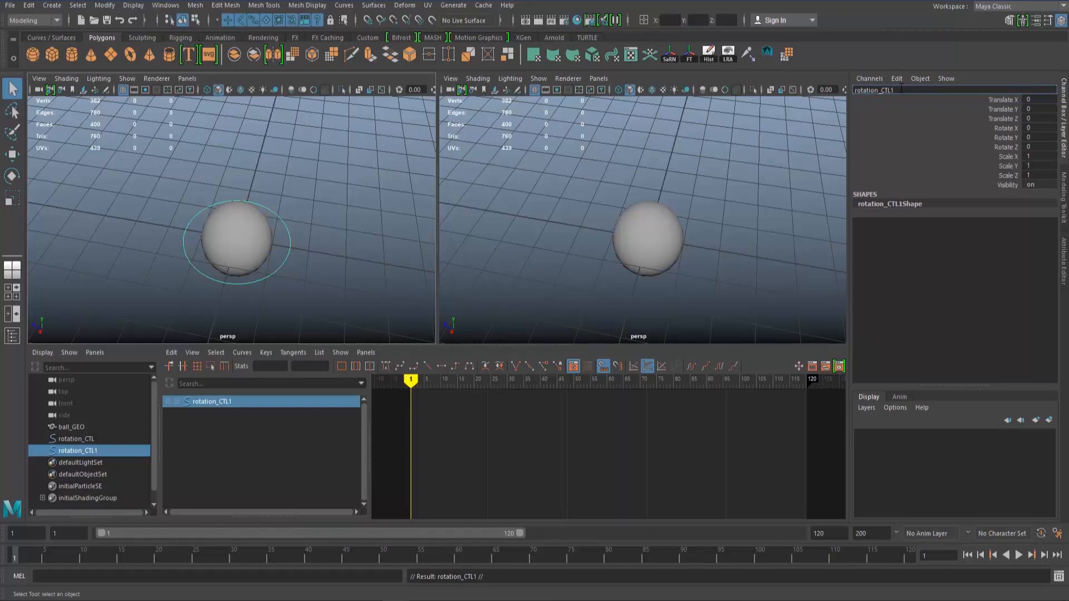
pyautogui.press('BackSpace')
pyautogui.press('BackSpace')
pyautogui.press('BackSpace')
pyautogui.press('BackSpace')
pyautogui.press('BackSpace')
pyautogui.press('BackSpace')
pyautogui.press('BackSpace')
pyautogui.press('BackSpace')
pyautogui.press('BackSpace')
pyautogui.write('Transform')
pyautogui.press('BackSpace')
pyautogui.write('_')
pyautogui.press('Return')
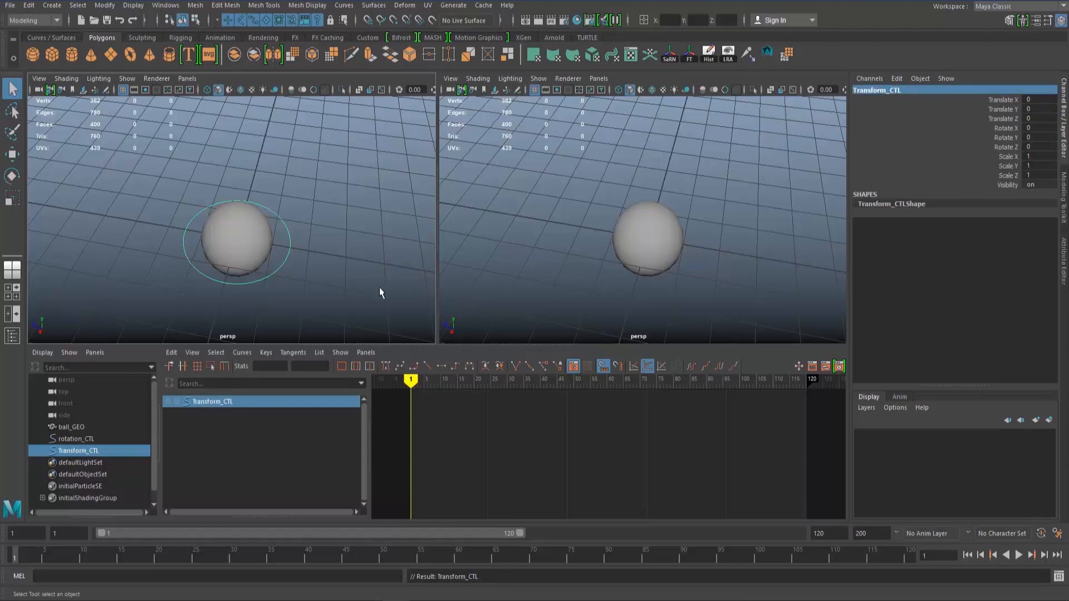
pyautogui.click(86, 440)
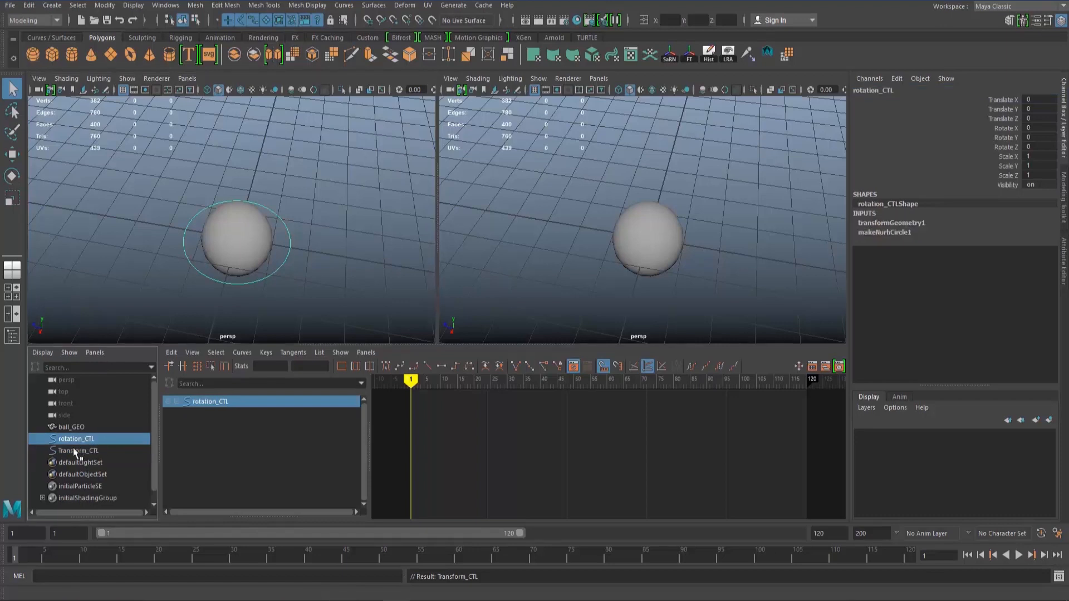
# Rename the duplicated control circle as transform_CTL, with a lowercase t.
pyautogui.doubleClick(72, 451)
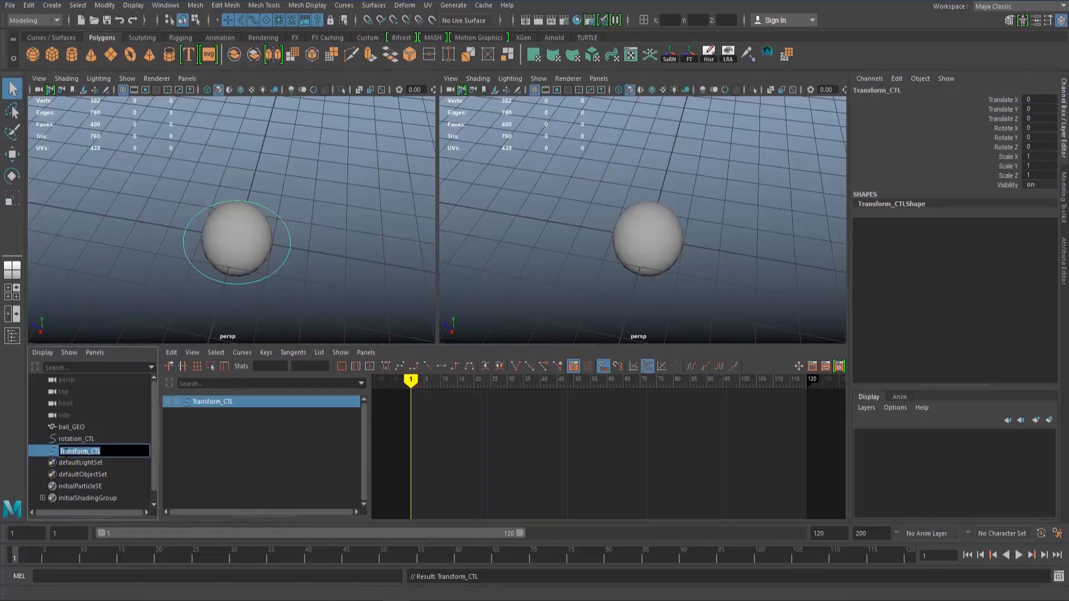
pyautogui.click(65, 451)
pyautogui.press('BackSpace')
pyautogui.write('t')
pyautogui.press('Return')
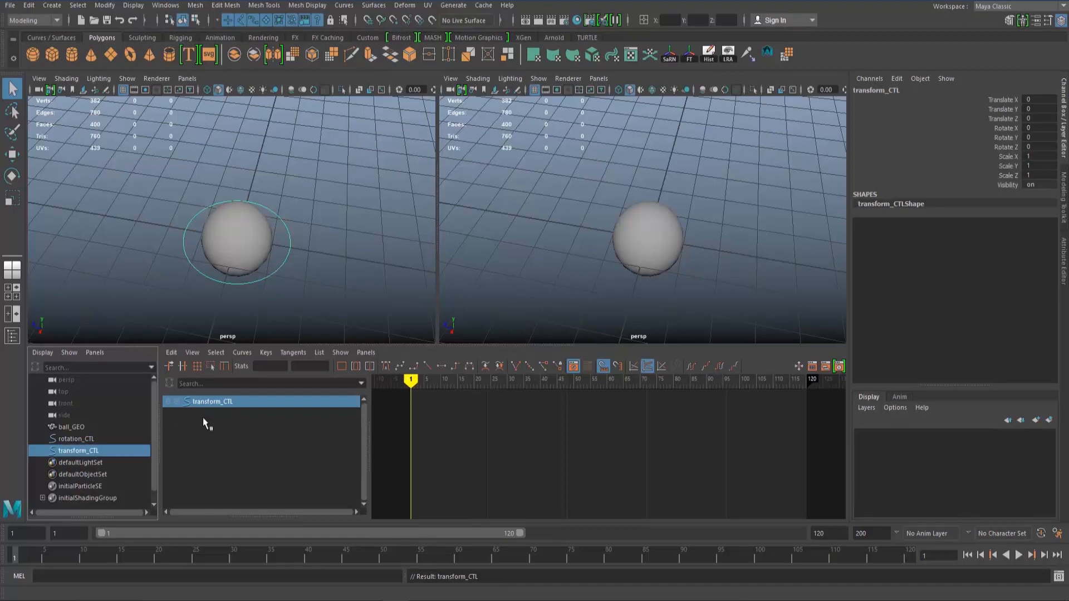
# Set the X, Y and Z scale of rotation_CTL to 0.85.
pyautogui.click(88, 439)
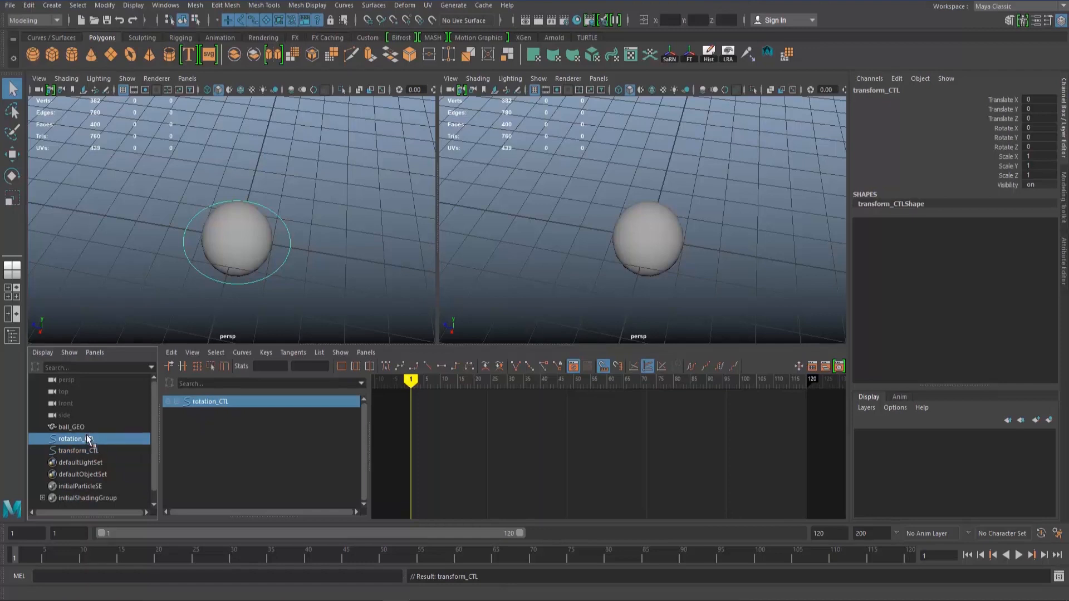
pyautogui.click(87, 451)
pyautogui.click(89, 439)
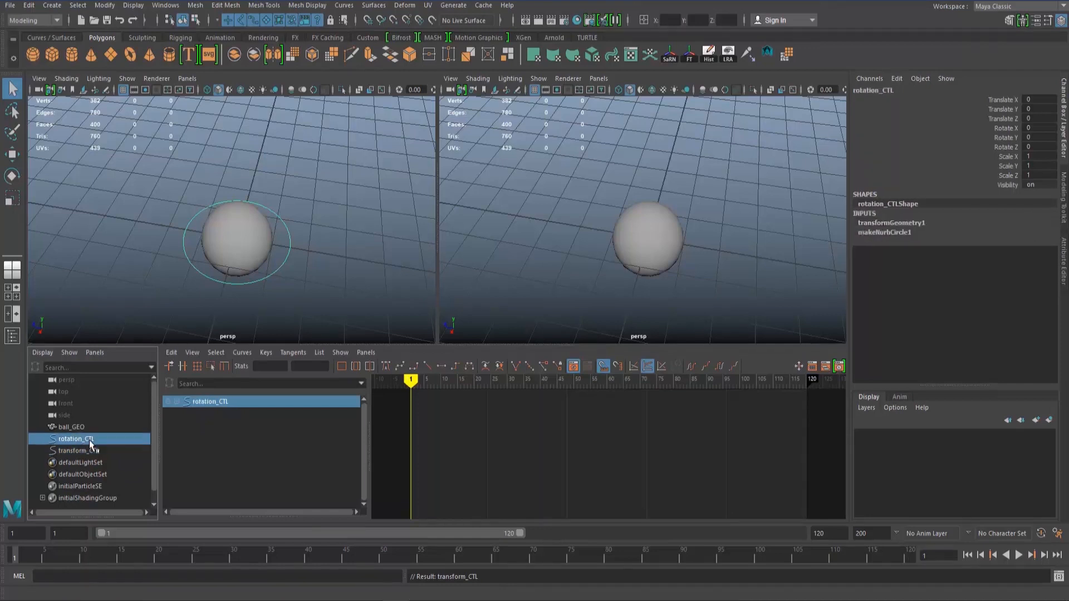
pyautogui.click(1037, 157)
pyautogui.moveTo(1037, 156); pyautogui.dragTo(1036, 176)
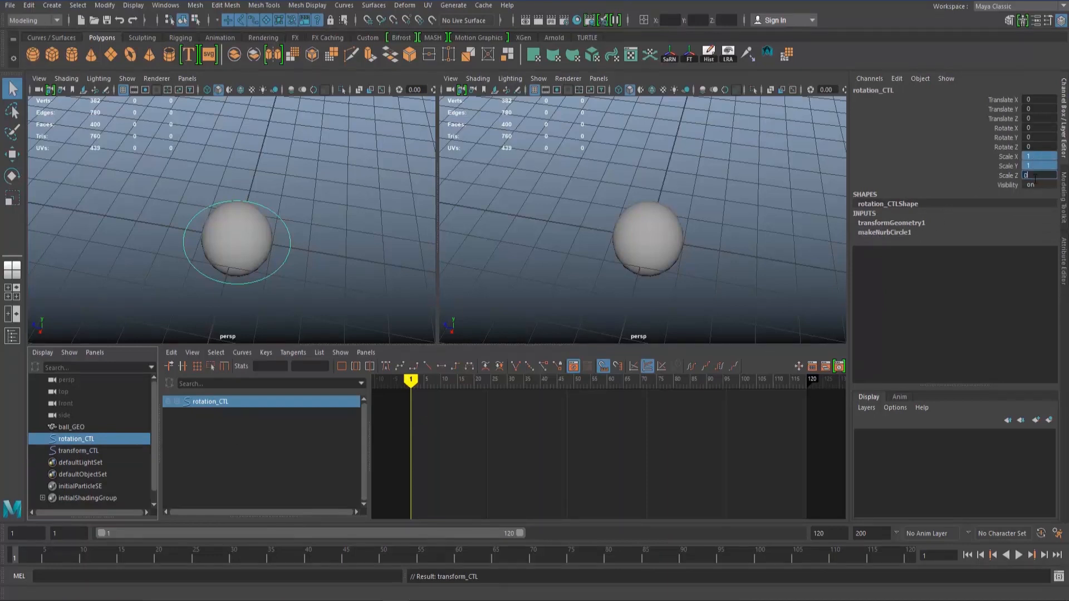
pyautogui.write('0.85')
pyautogui.press('Return')
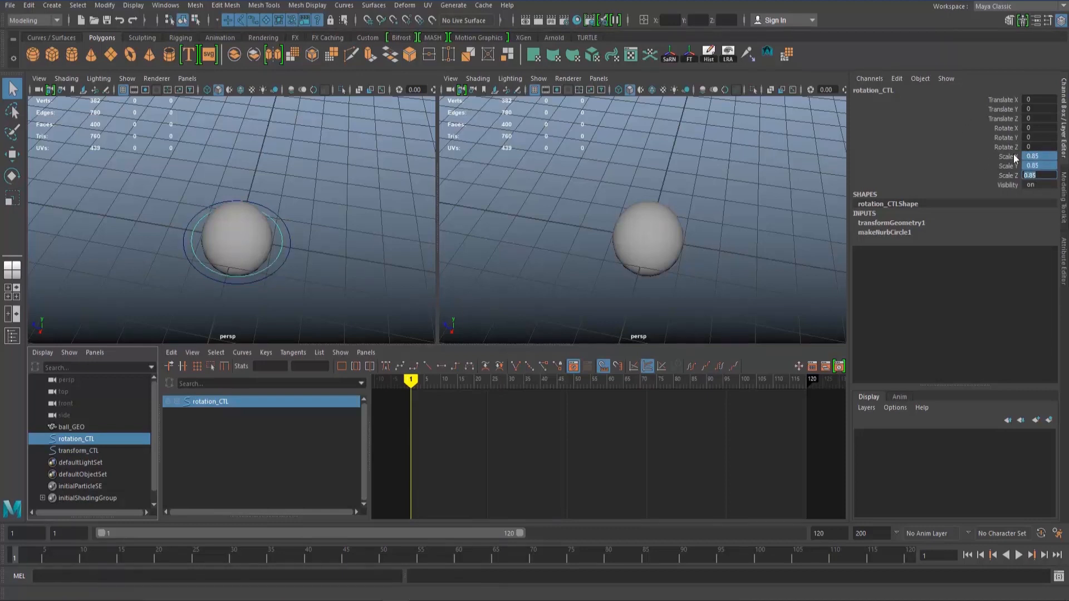
# Examine the two control circles around the ball from overhead and low angles, ending with the inner one selected.
pyautogui.click(295, 232)
pyautogui.keyDown('alt'); pyautogui.moveTo(295, 231); pyautogui.dragTo(283, 230); pyautogui.keyUp('alt')
pyautogui.keyDown('alt'); pyautogui.moveTo(283, 231); pyautogui.dragTo(375, 248, button='right'); pyautogui.keyUp('alt')
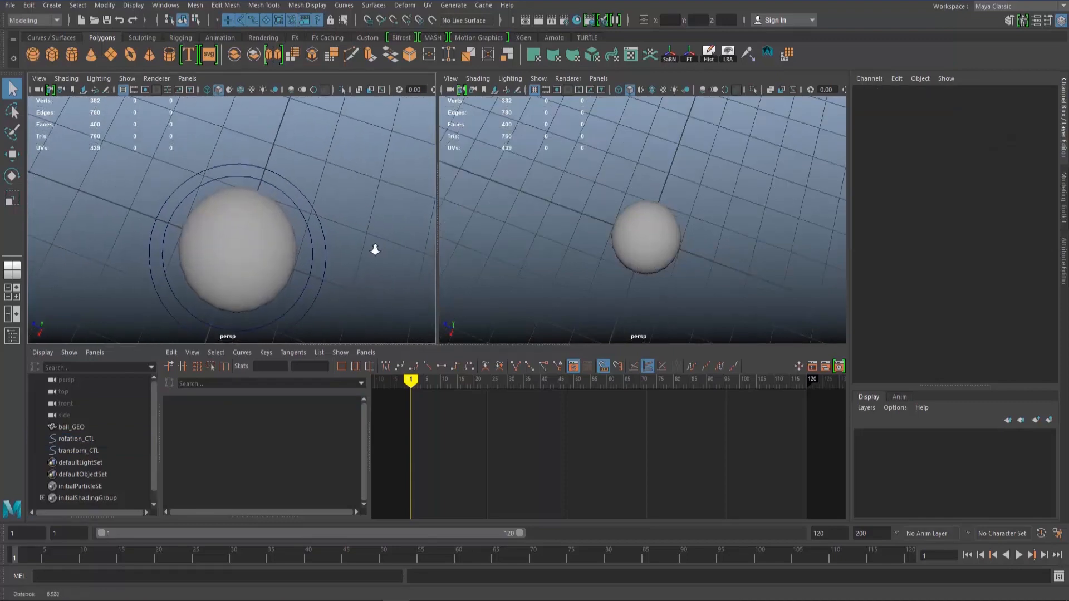
pyautogui.keyDown('alt'); pyautogui.moveTo(312, 225); pyautogui.dragTo(307, 201, button='middle'); pyautogui.keyUp('alt')
pyautogui.keyDown('alt'); pyautogui.moveTo(307, 200); pyautogui.dragTo(311, 134); pyautogui.keyUp('alt')
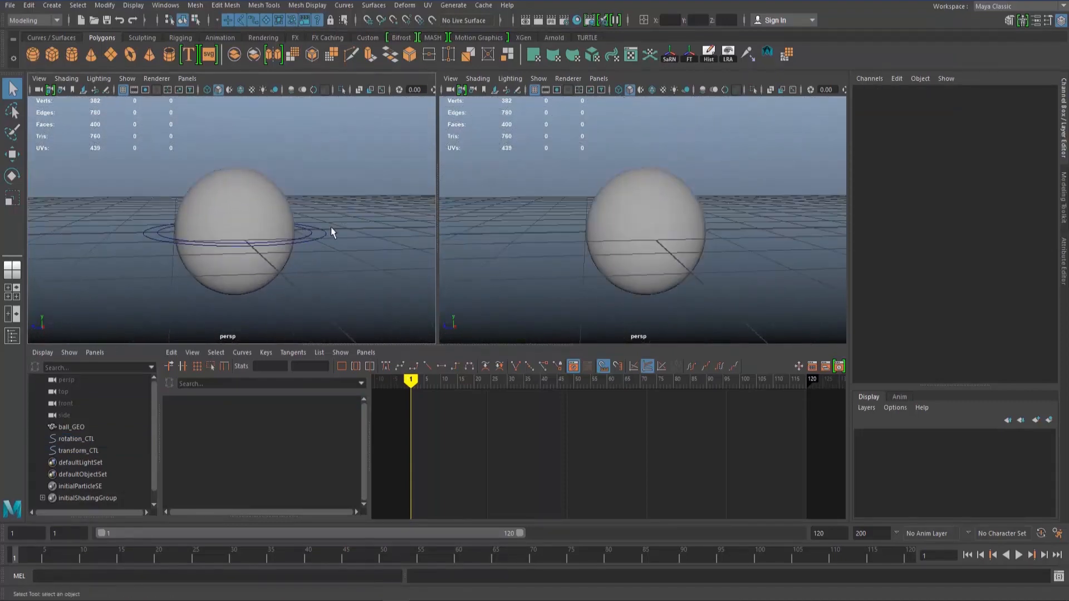
pyautogui.click(325, 233)
pyautogui.click(306, 231)
pyautogui.keyDown('alt'); pyautogui.moveTo(306, 232); pyautogui.dragTo(316, 196); pyautogui.keyUp('alt')
pyautogui.click(319, 242)
pyautogui.click(305, 238)
pyautogui.click(310, 238)
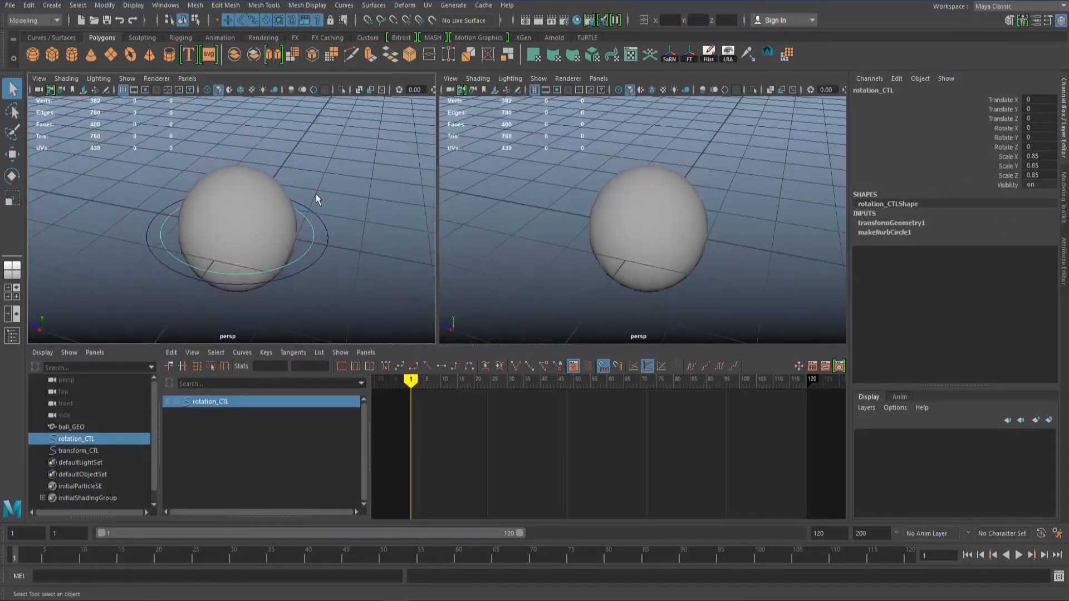
# Freeze all transformations on the scaled-down rotation_CTL circle.
pyautogui.keyDown('alt'); pyautogui.moveTo(345, 192); pyautogui.dragTo(271, 196, button='middle'); pyautogui.keyUp('alt')
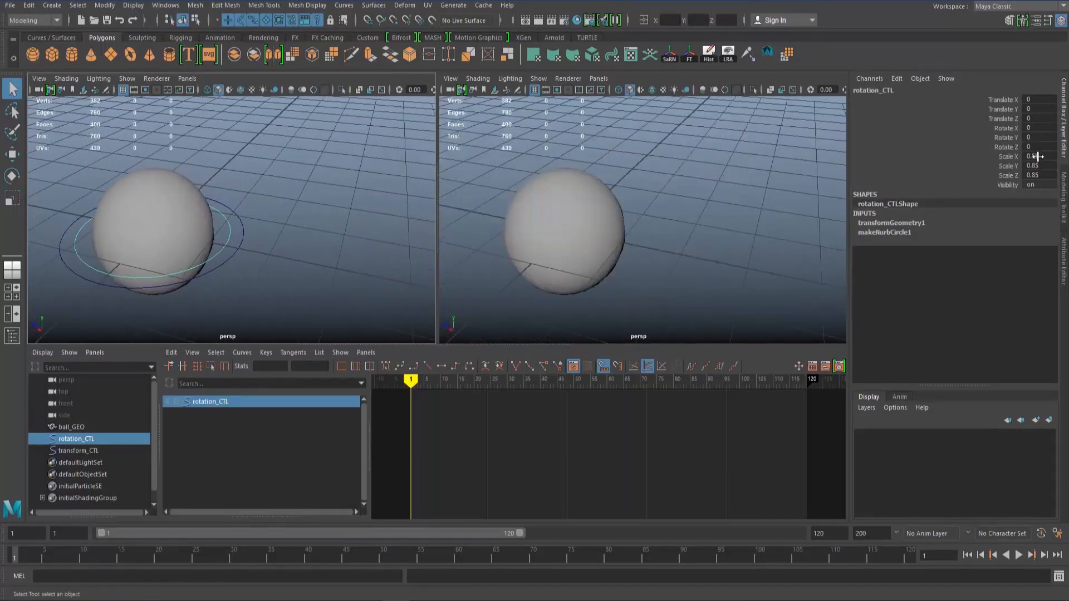
pyautogui.keyDown('alt'); pyautogui.moveTo(332, 232); pyautogui.dragTo(313, 221); pyautogui.keyUp('alt')
pyautogui.click(290, 218)
pyautogui.click(286, 216)
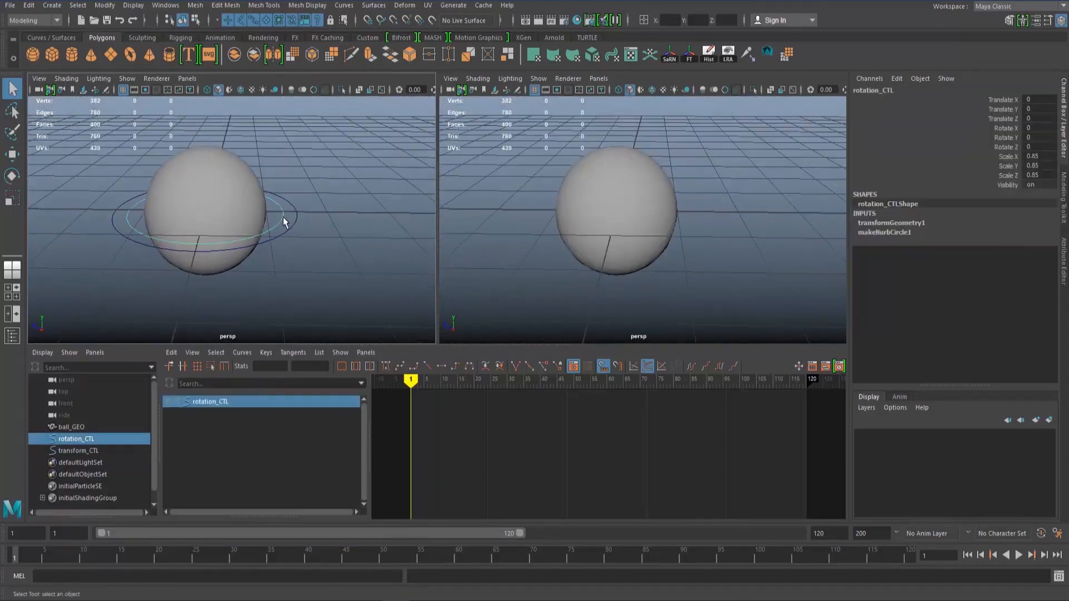
pyautogui.rightClick(1006, 156)
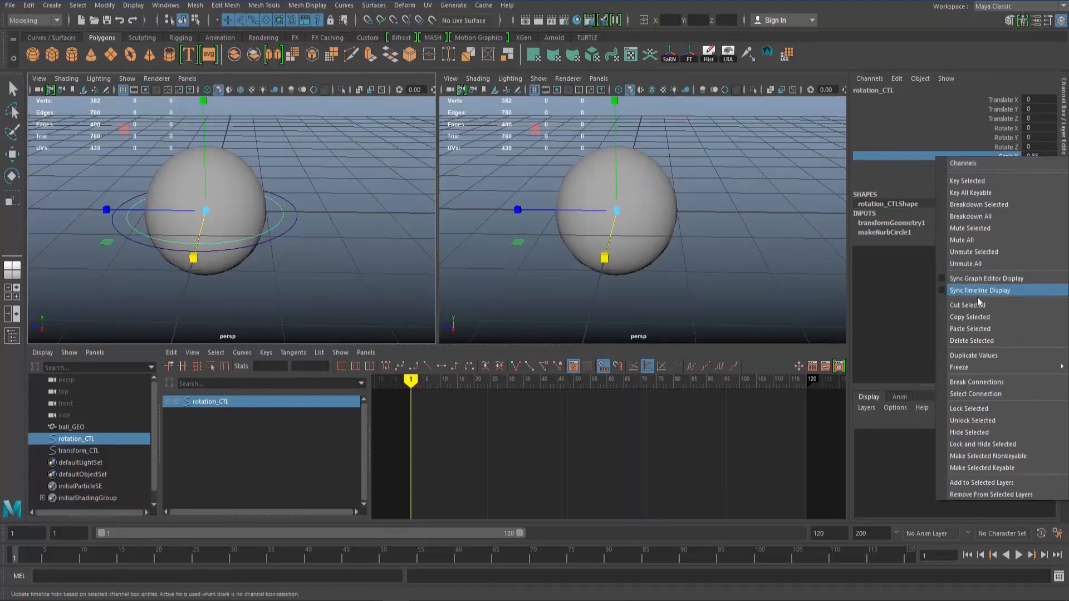
pyautogui.moveTo(980, 367)
pyautogui.click(881, 405)
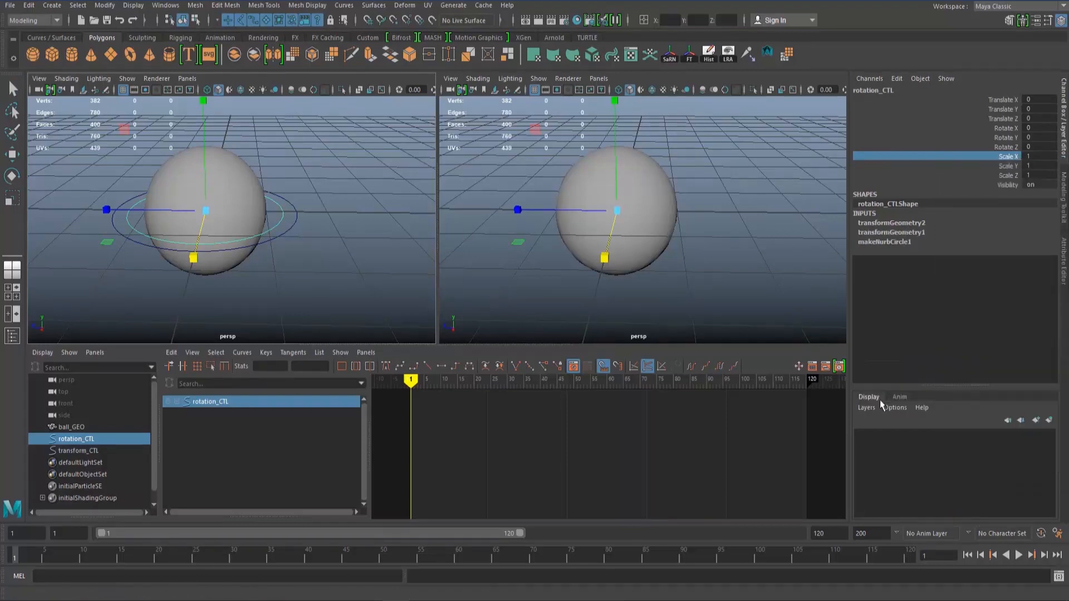
# Compare the frozen inner circle with the outer circle from several sides, keeping rotation_CTL selected.
pyautogui.keyDown('alt'); pyautogui.moveTo(394, 318); pyautogui.dragTo(563, 226); pyautogui.keyUp('alt')
pyautogui.click(328, 269)
pyautogui.click(285, 225)
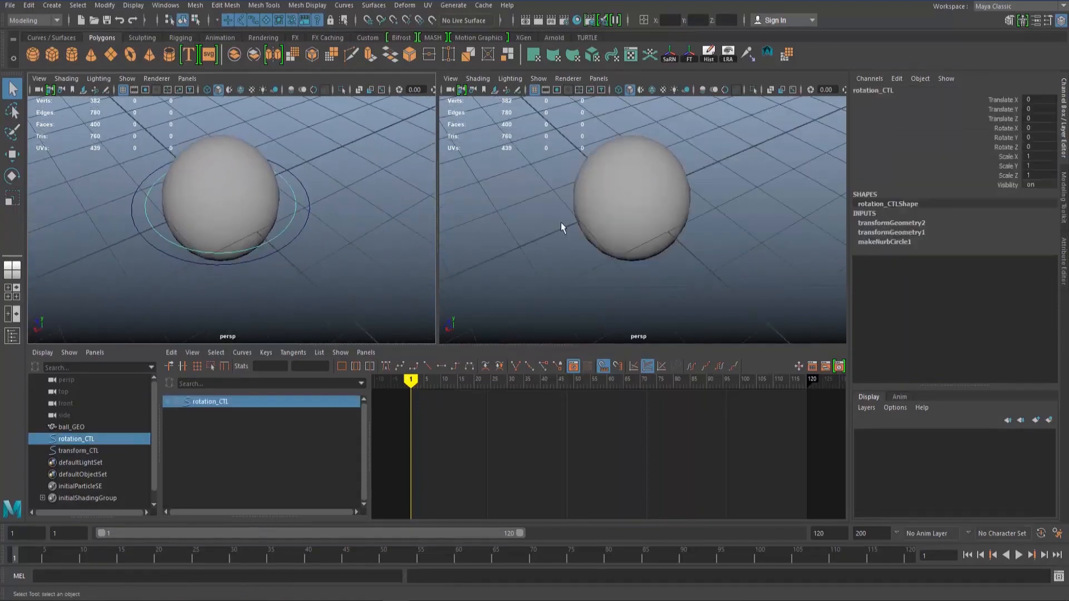
pyautogui.keyDown('alt'); pyautogui.moveTo(174, 241); pyautogui.dragTo(334, 217); pyautogui.keyUp('alt')
pyautogui.click(333, 234)
pyautogui.keyDown('alt'); pyautogui.moveTo(301, 286); pyautogui.dragTo(316, 208); pyautogui.keyUp('alt')
pyautogui.click(302, 175)
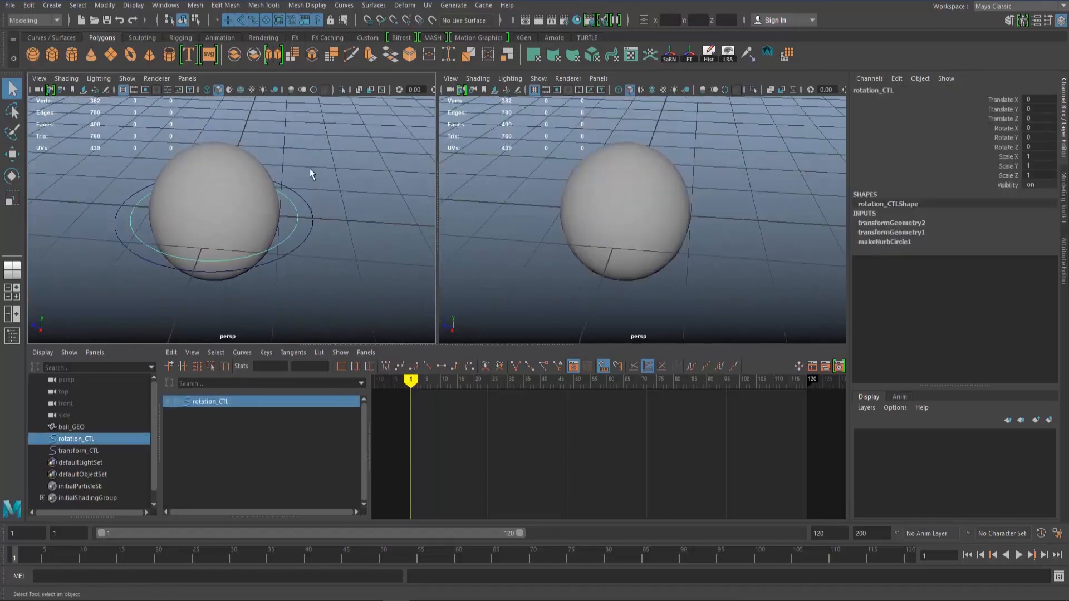
pyautogui.keyDown('alt'); pyautogui.moveTo(310, 168); pyautogui.dragTo(299, 212); pyautogui.keyUp('alt')
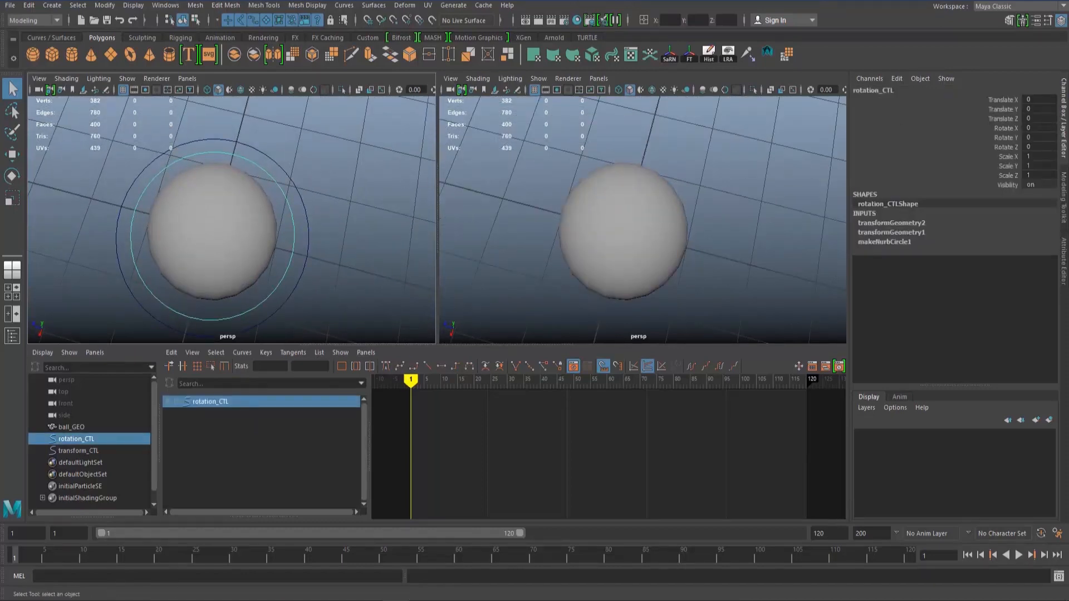
# Lock the Translate X, Y, Z and Scale X, Y, Z channels of rotation_CTL.
pyautogui.press('w')
pyautogui.click(1004, 99)
pyautogui.moveTo(1004, 101); pyautogui.dragTo(1004, 115)
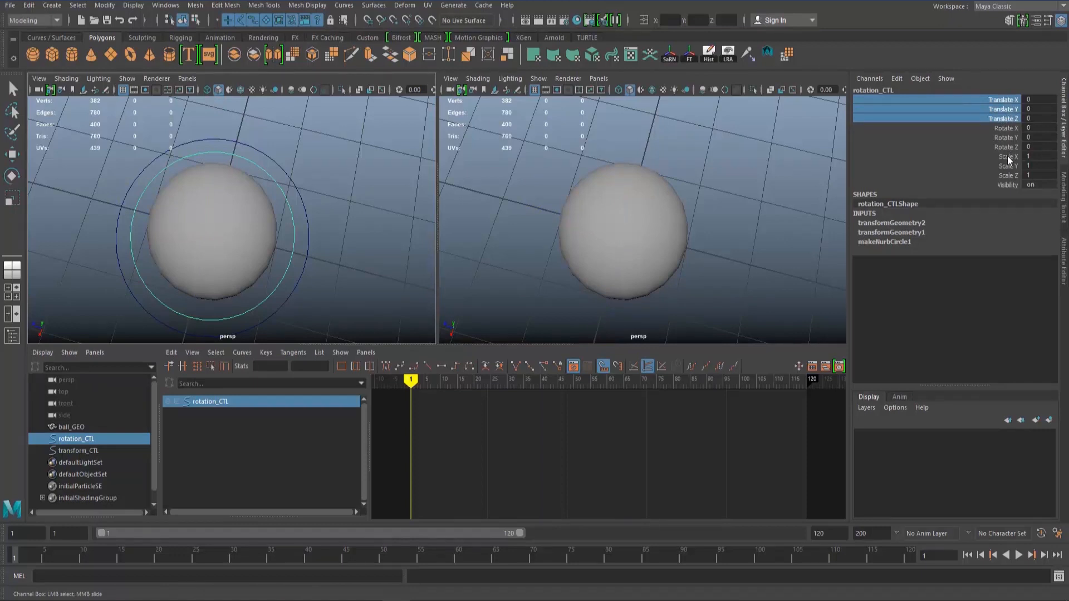
pyautogui.keyDown('ctrl'); pyautogui.moveTo(1008, 157); pyautogui.dragTo(1007, 178); pyautogui.keyUp('ctrl')
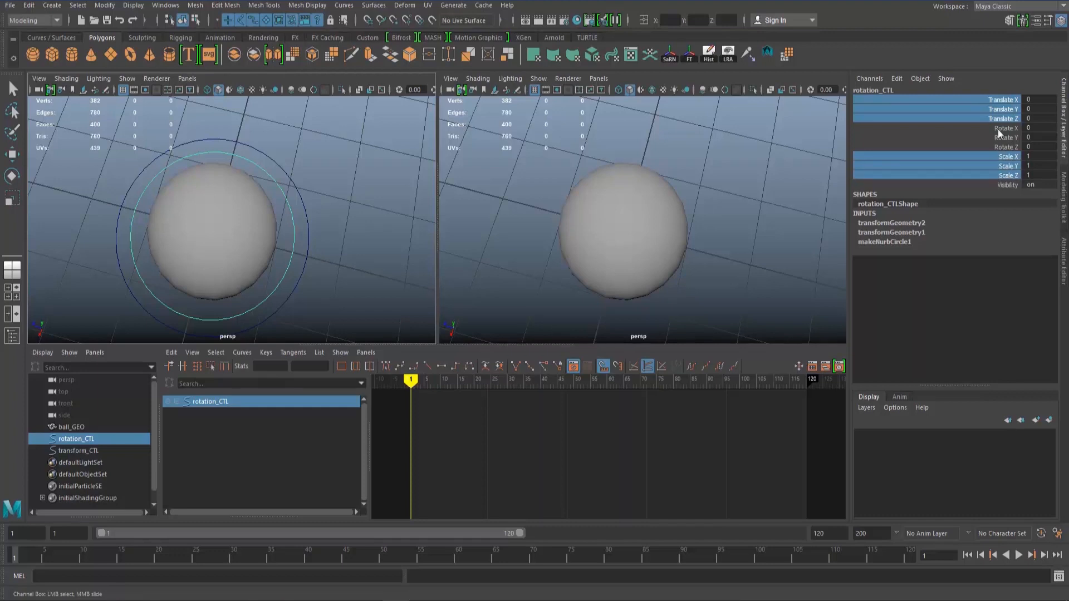
pyautogui.rightClick(1006, 99)
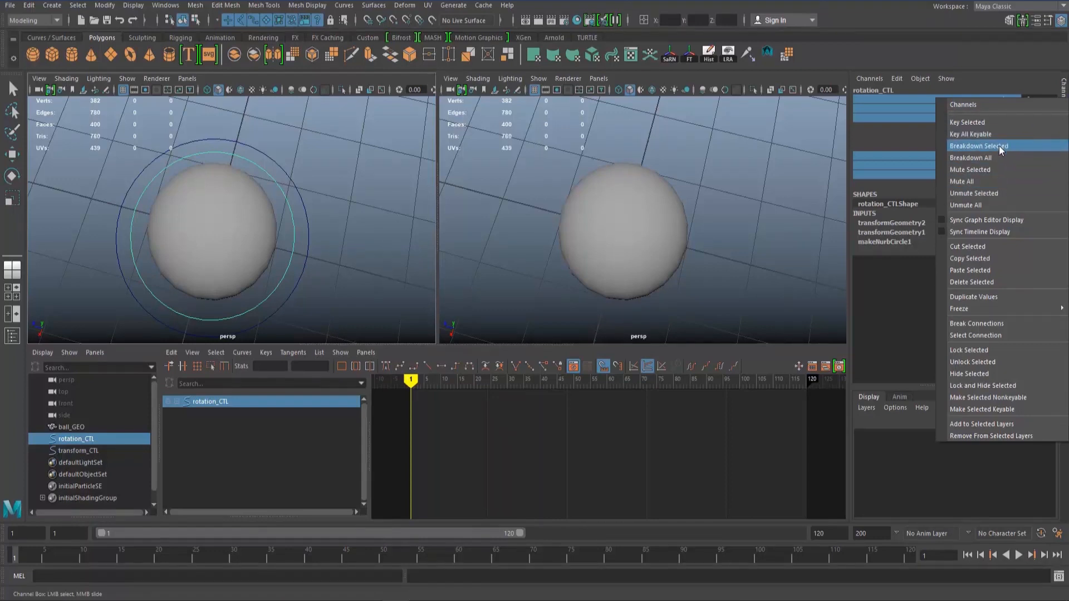
pyautogui.click(989, 354)
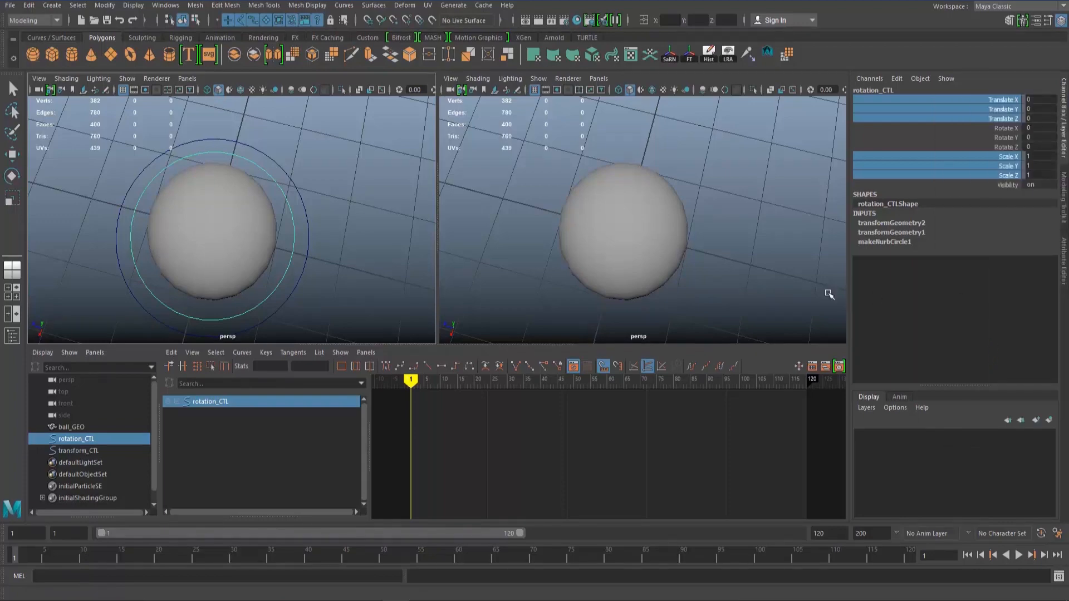
# Check the locks on rotation_CTL with the Scale and Move tools, comparing its manipulator with that of ball_GEO.
pyautogui.keyDown('alt'); pyautogui.moveTo(382, 271); pyautogui.dragTo(342, 210); pyautogui.keyUp('alt')
pyautogui.press('q')
pyautogui.click(310, 224)
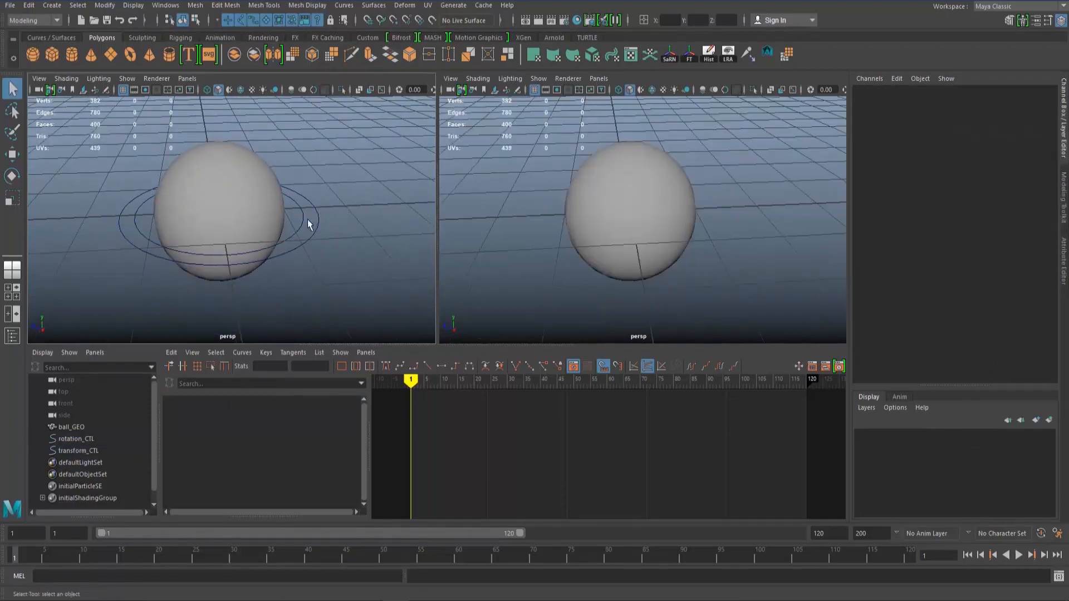
pyautogui.click(302, 225)
pyautogui.press('r')
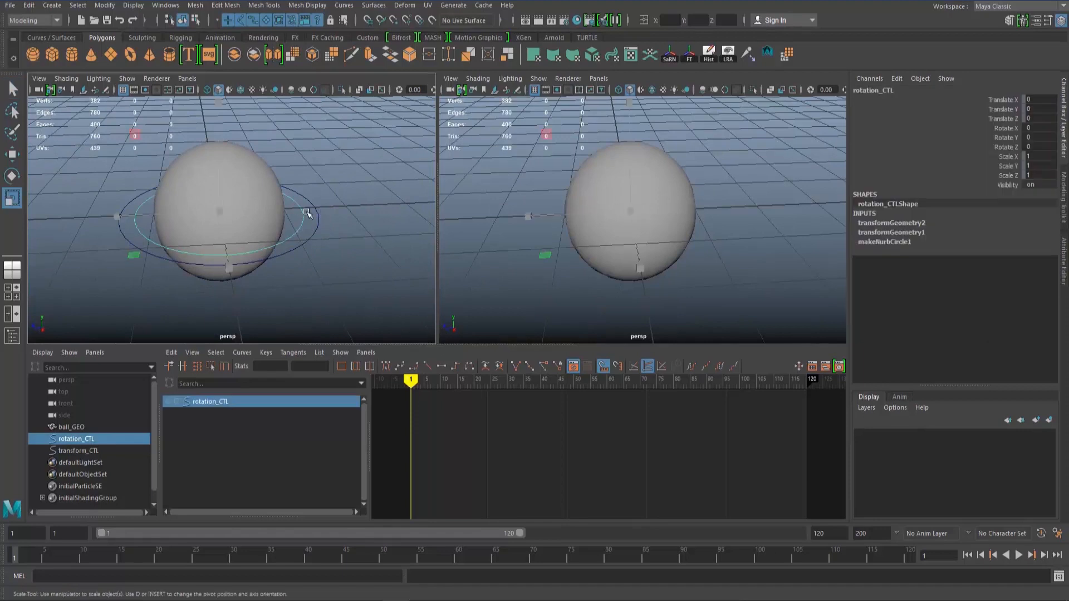
pyautogui.click(223, 217)
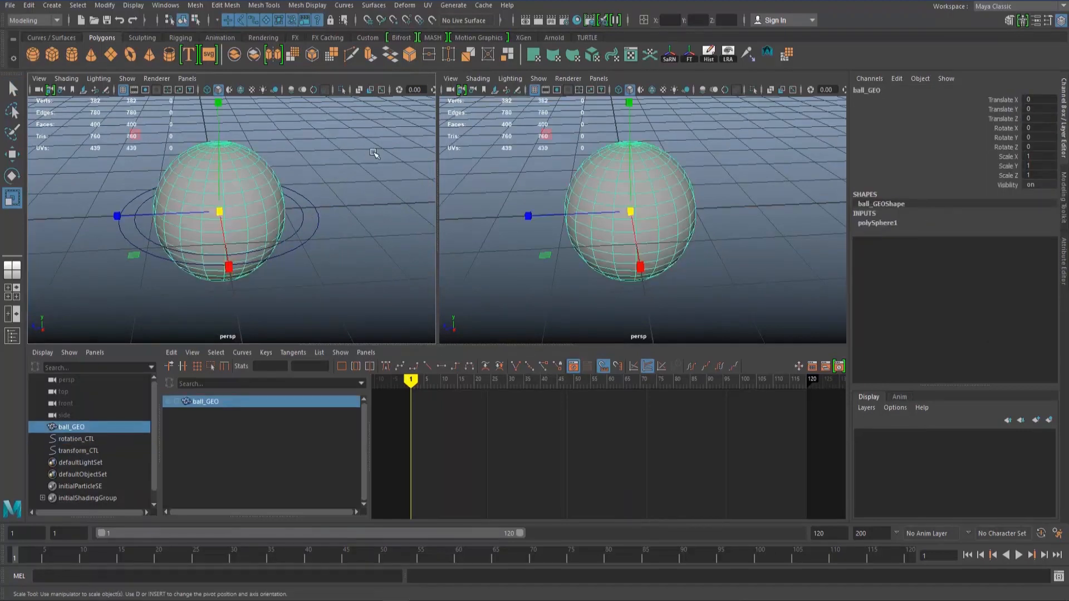
pyautogui.click(308, 223)
pyautogui.click(303, 222)
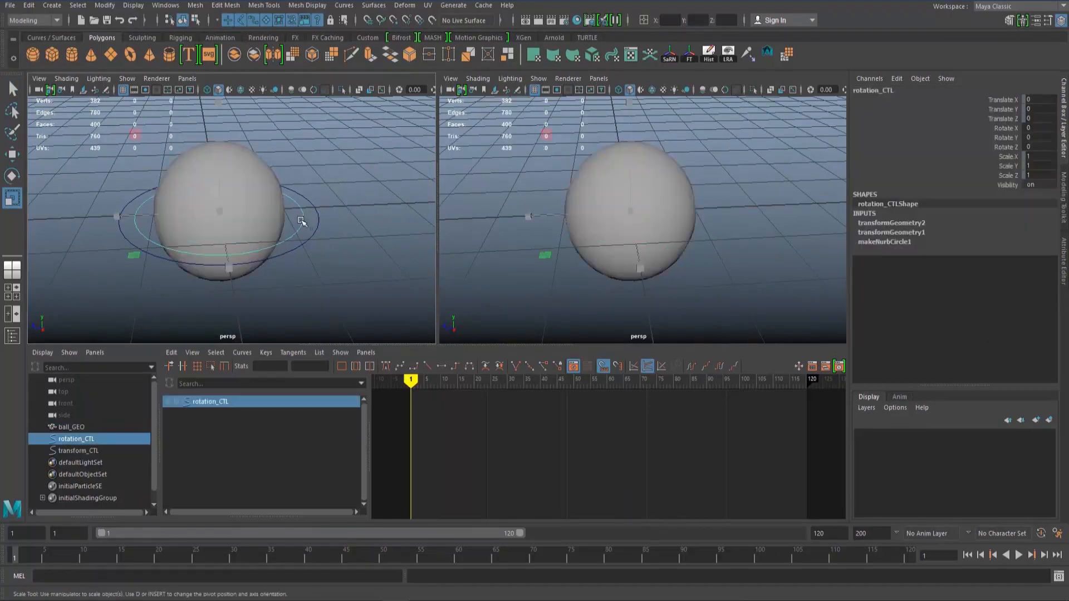
pyautogui.press('w')
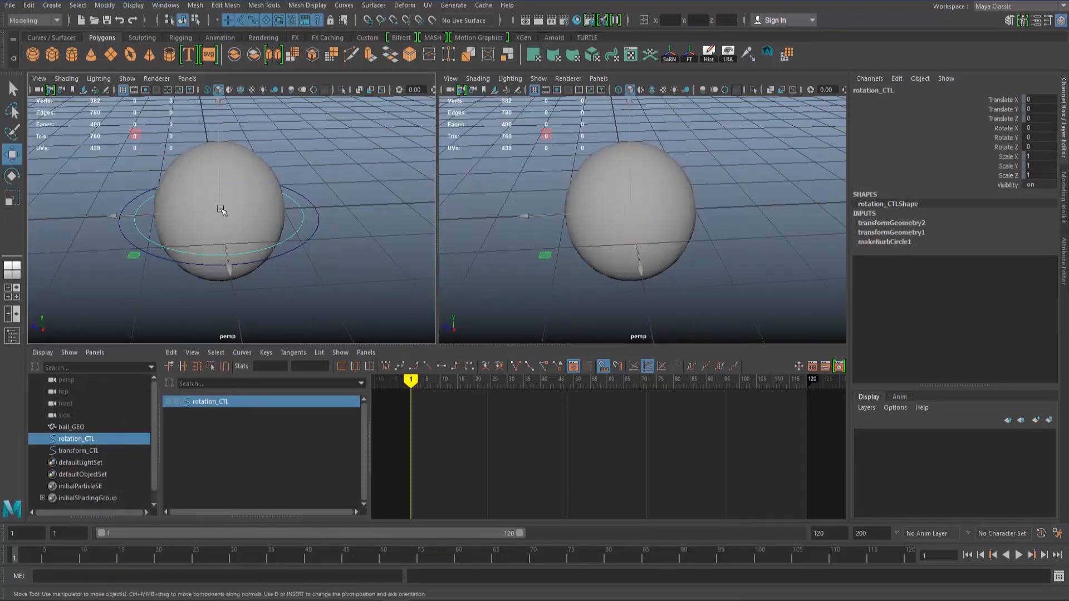
pyautogui.click(204, 198)
pyautogui.click(331, 199)
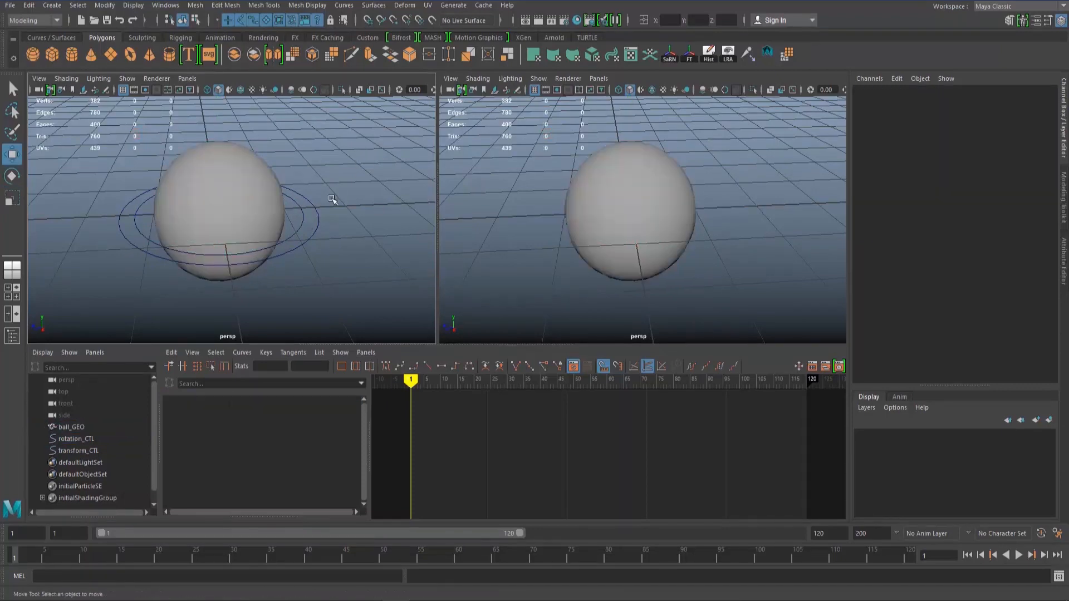
# Lock the Rotate X, Y and Z channels of transform_CTL, the outer circle.
pyautogui.click(318, 223)
pyautogui.click(360, 197)
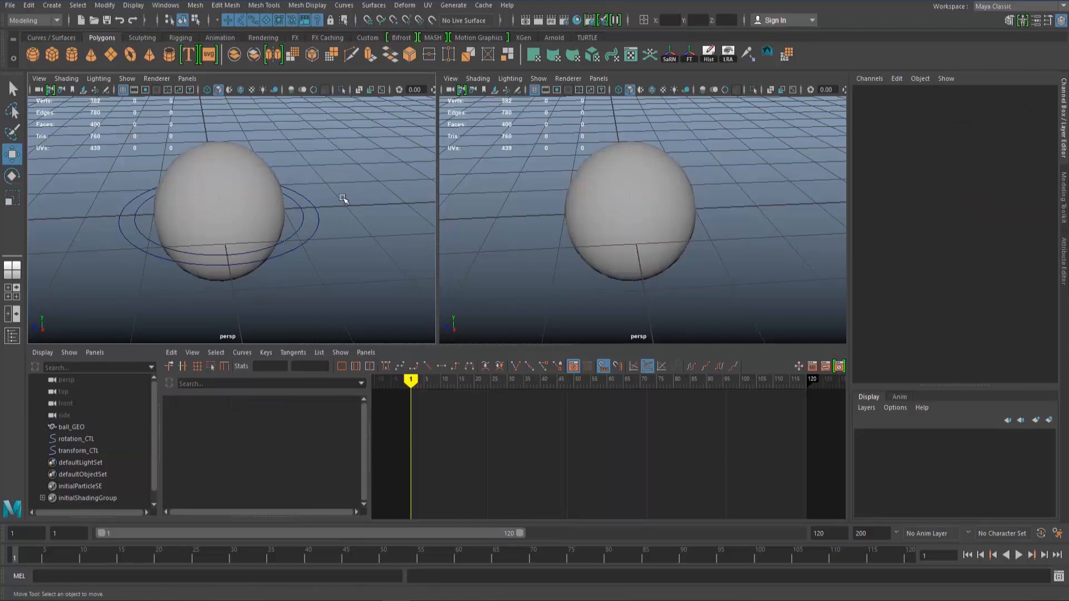
pyautogui.click(316, 226)
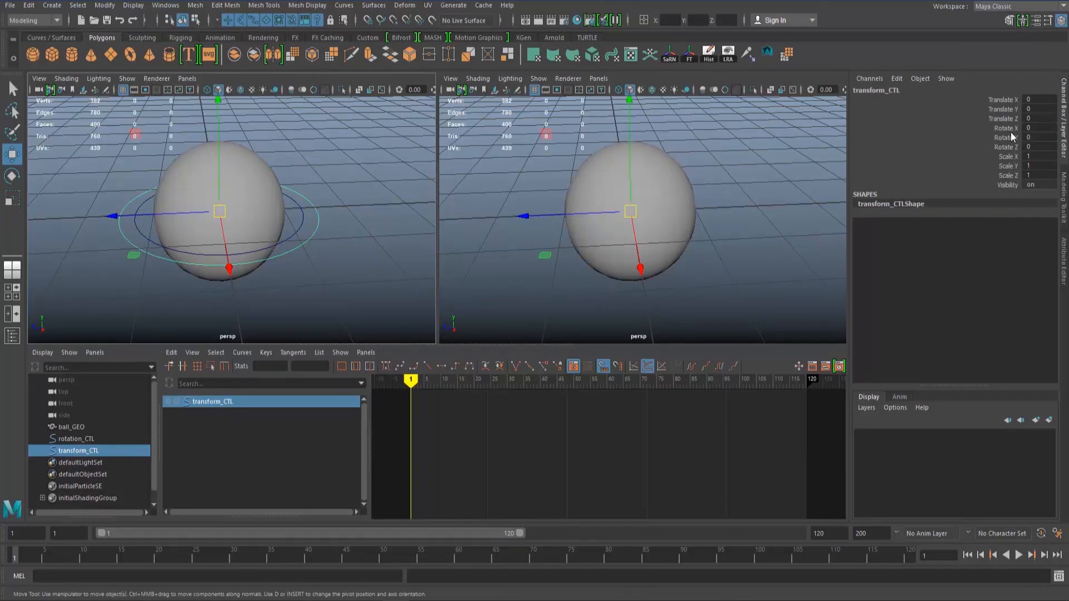
pyautogui.moveTo(1010, 128); pyautogui.dragTo(1009, 149)
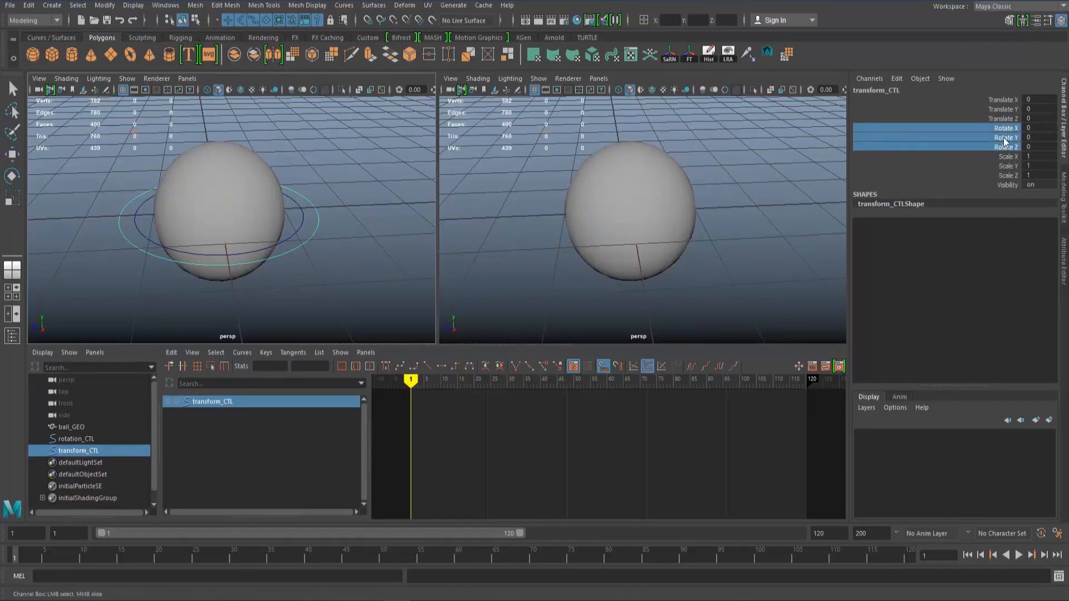
pyautogui.rightClick(1007, 137)
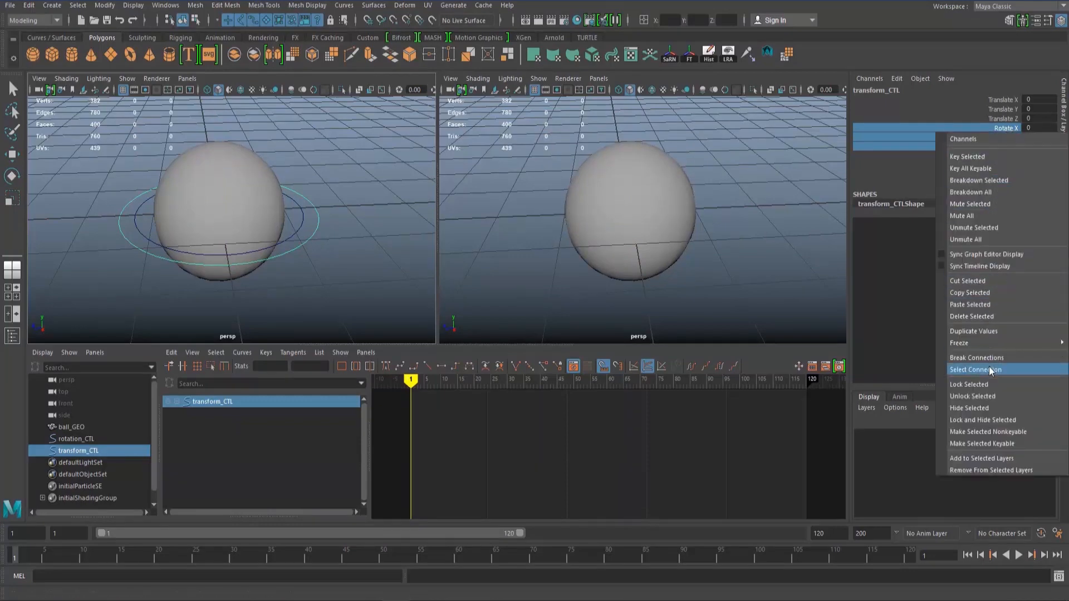
pyautogui.click(984, 384)
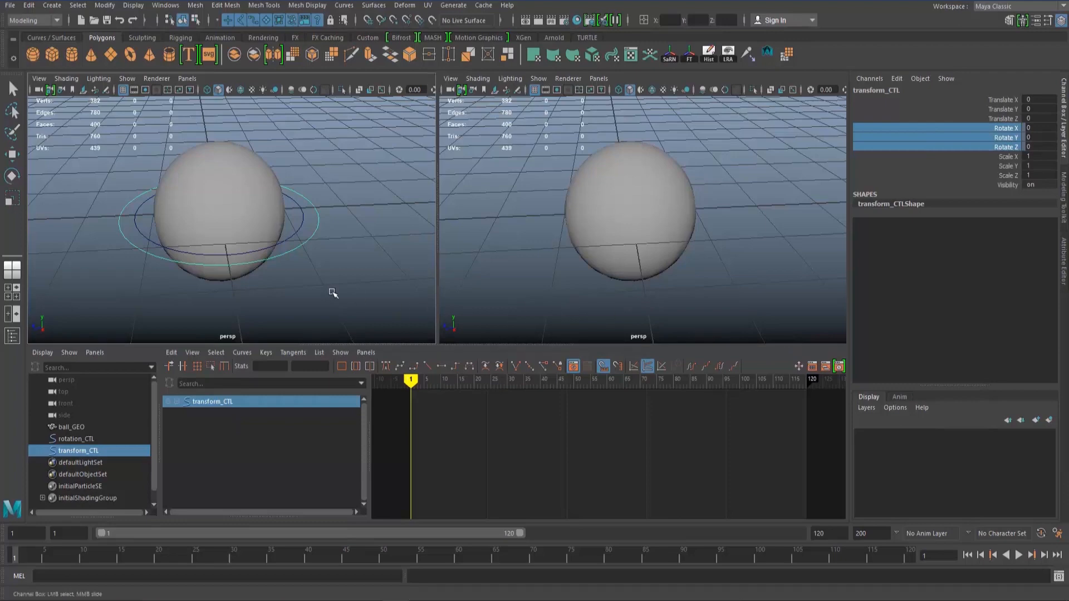
# Check the inner circle's manipulator with the Rotate tool, and reselect transform_CTL with the Select tool.
pyautogui.press('w')
pyautogui.click(324, 223)
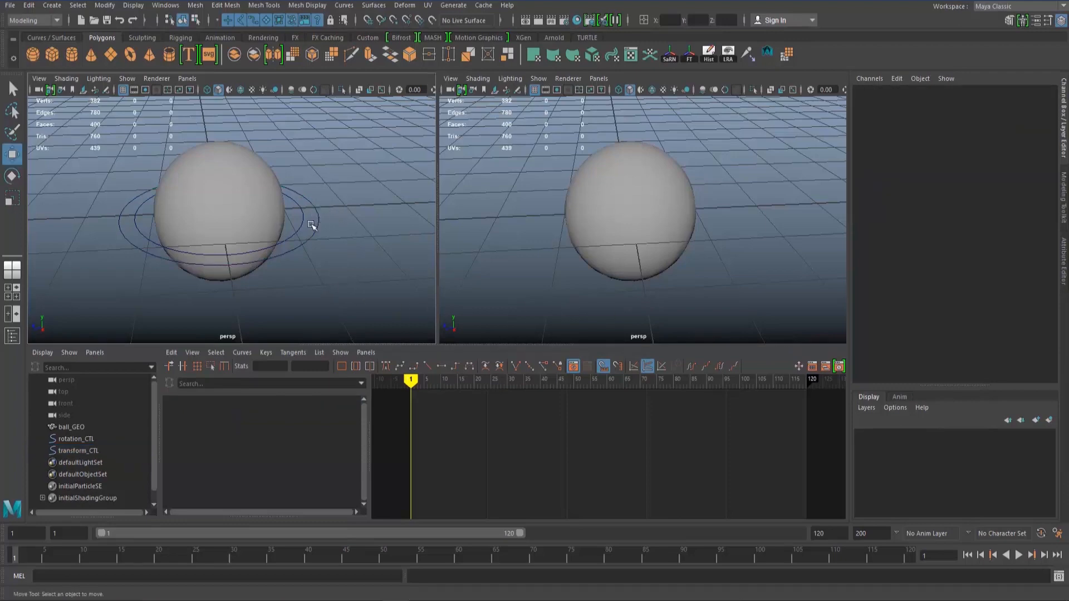
pyautogui.click(304, 222)
pyautogui.press('e')
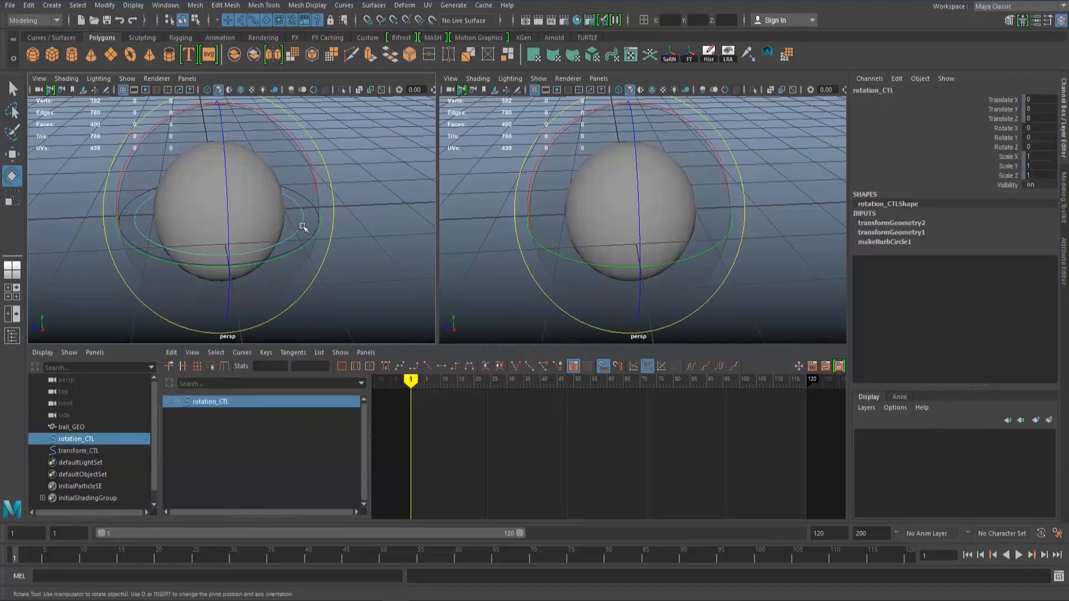
pyautogui.press('q')
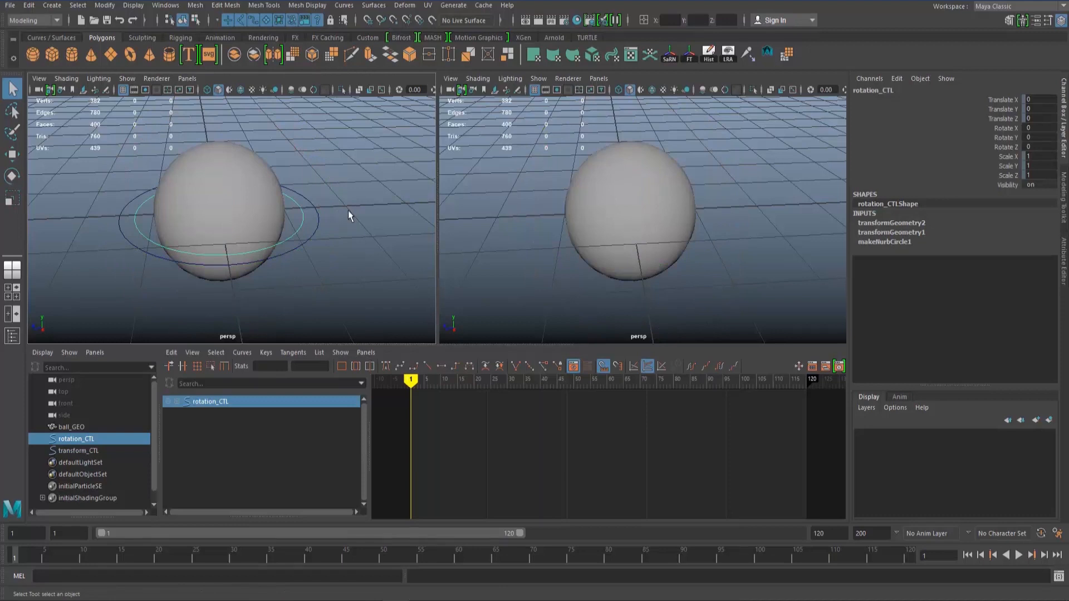
pyautogui.click(314, 229)
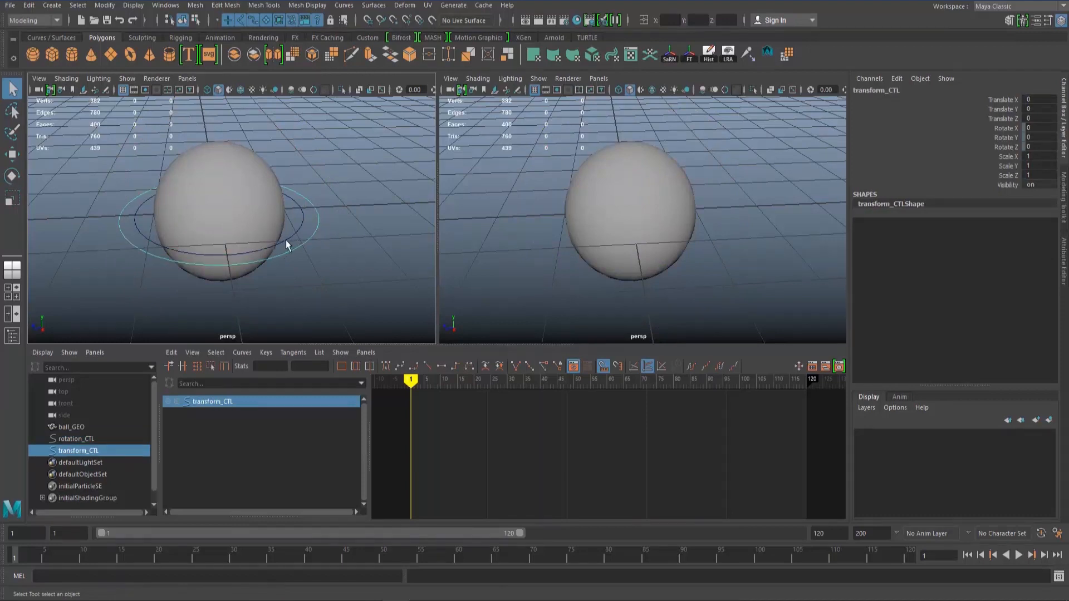
# Check the locked rotation of transform_CTL, the outer circle, with the Rotate tool, and compare its manipulator with the Move tool's.
pyautogui.press('e')
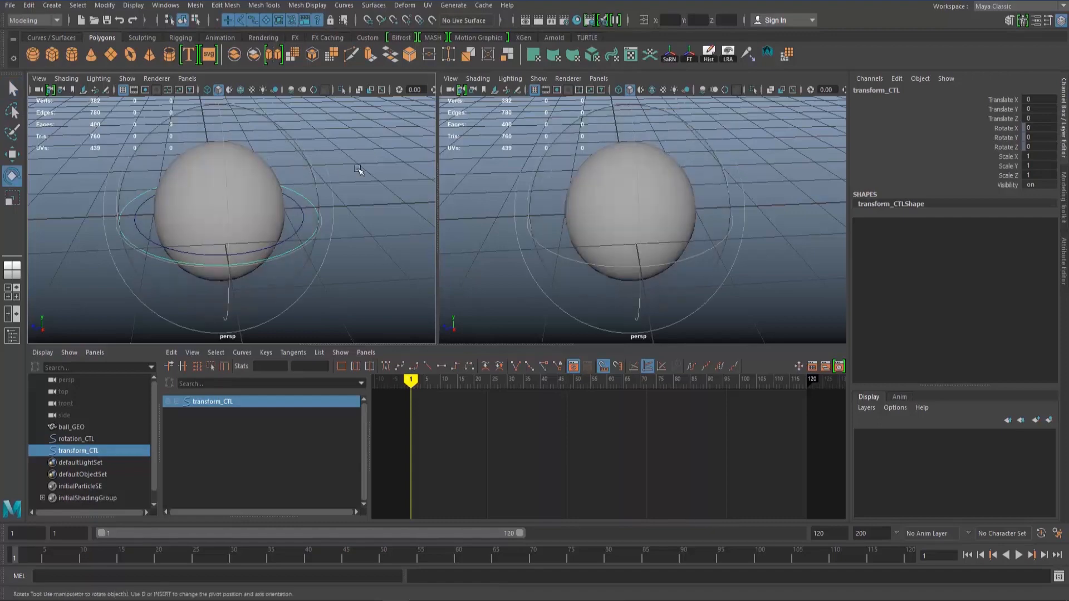
pyautogui.click(352, 170)
pyautogui.keyDown('alt'); pyautogui.moveTo(326, 219); pyautogui.dragTo(296, 225); pyautogui.keyUp('alt')
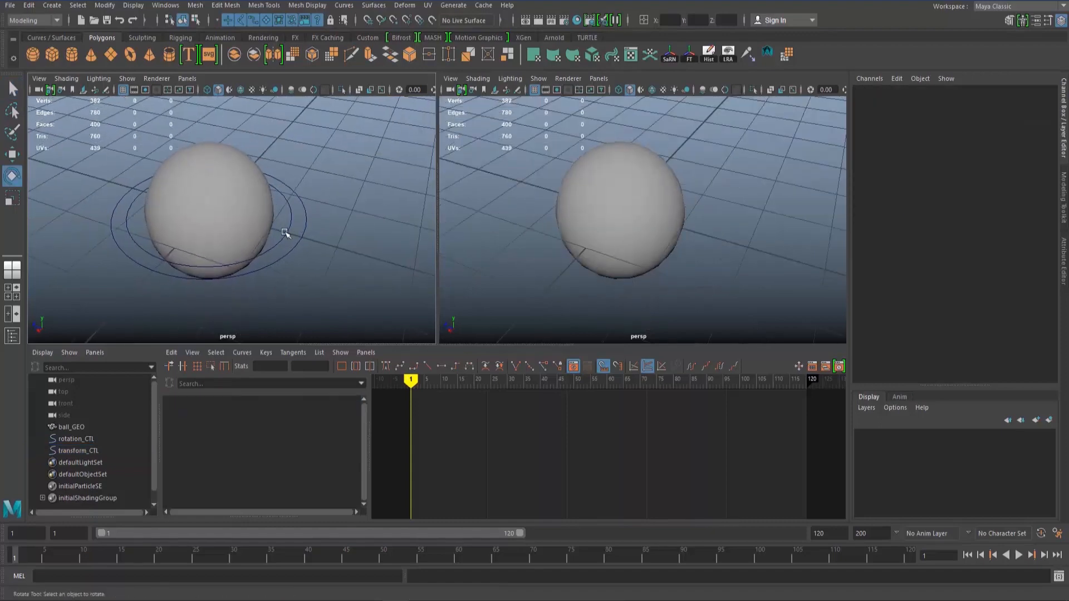
pyautogui.click(284, 232)
pyautogui.keyDown('alt'); pyautogui.moveTo(373, 219); pyautogui.dragTo(415, 170, button='middle'); pyautogui.keyUp('alt')
pyautogui.moveTo(350, 146); pyautogui.dragTo(313, 158)
pyautogui.click(382, 203)
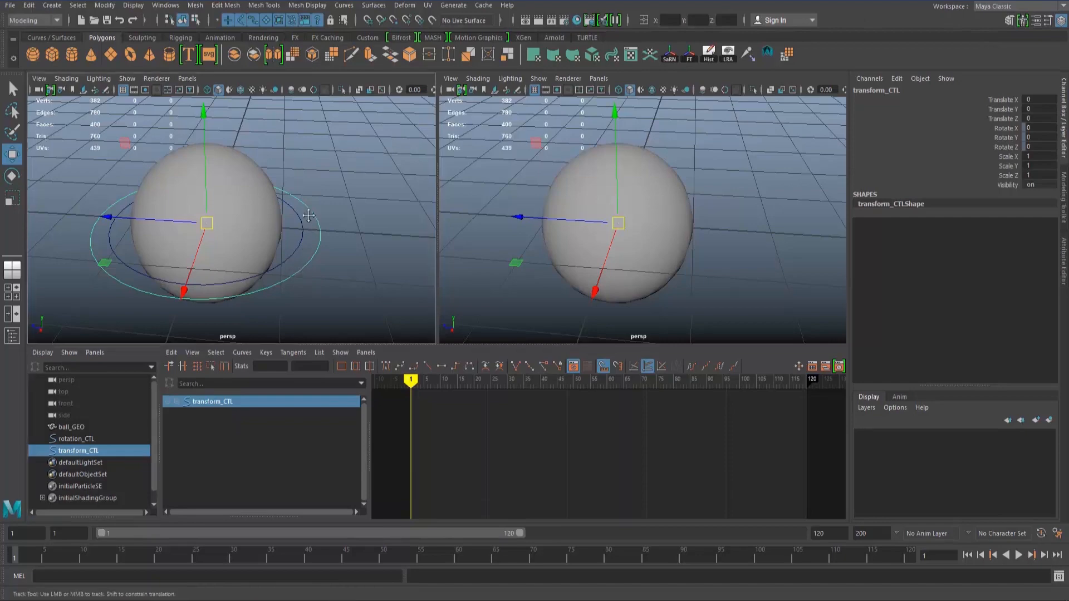
pyautogui.keyDown('alt'); pyautogui.moveTo(312, 219); pyautogui.dragTo(271, 198, button='middle'); pyautogui.keyUp('alt')
pyautogui.keyDown('alt'); pyautogui.moveTo(172, 207); pyautogui.dragTo(219, 228, button='middle'); pyautogui.keyUp('alt')
# Compare the Move tool manipulators of ball_GEO, rotation_CTL and transform_CTL by selecting each of them in turn.
pyautogui.click(292, 222)
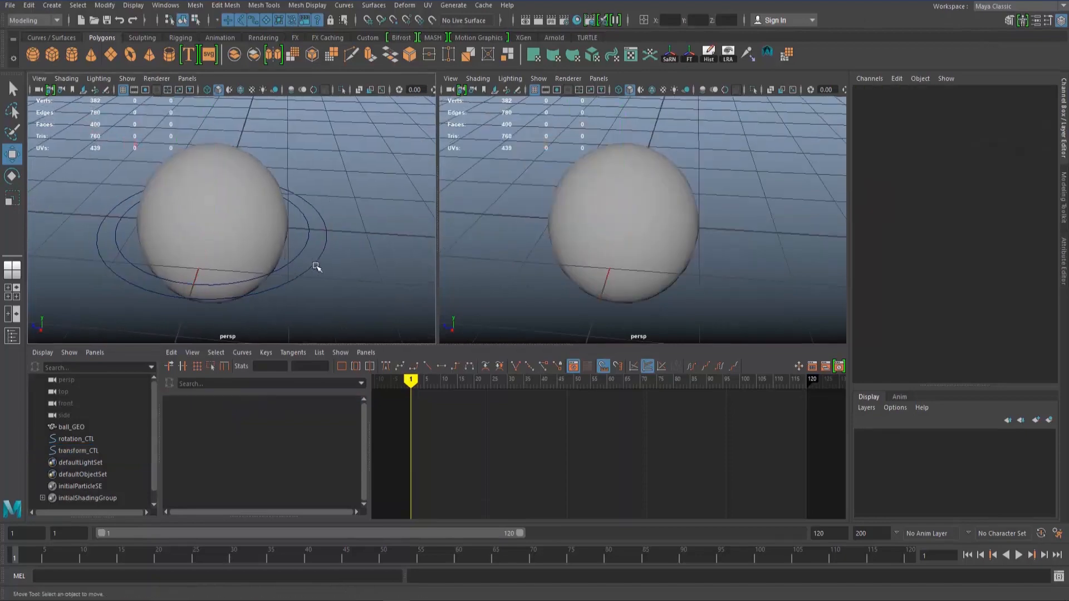
pyautogui.click(263, 199)
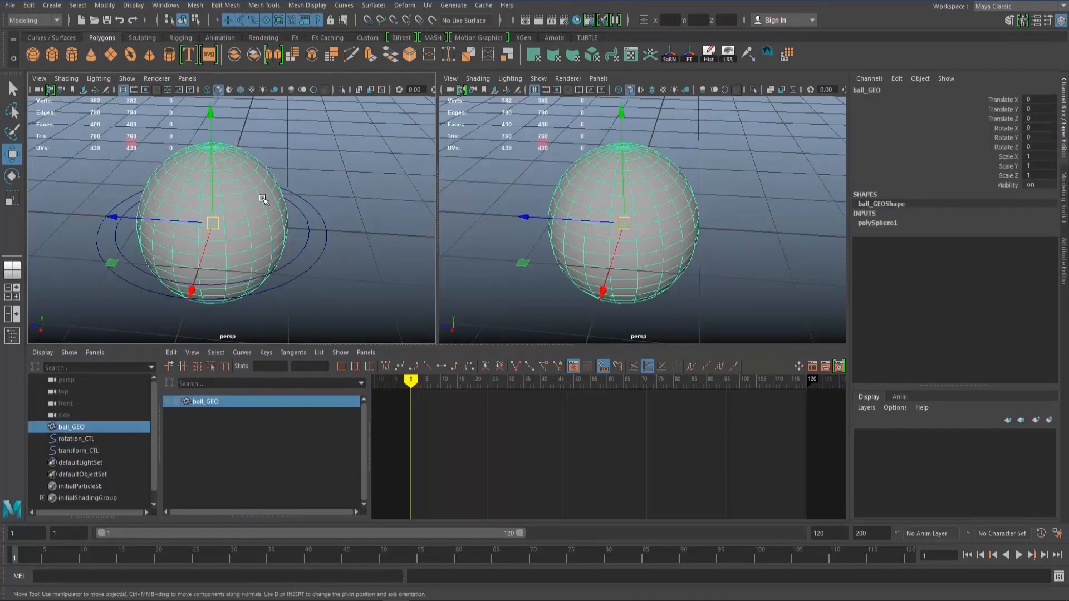
pyautogui.click(305, 248)
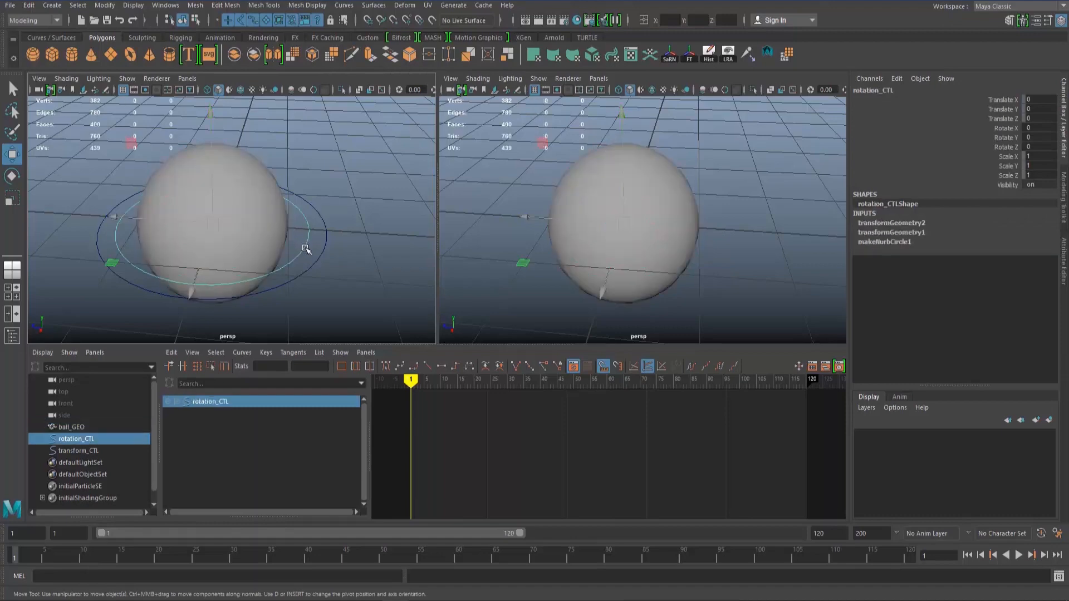
pyautogui.click(348, 198)
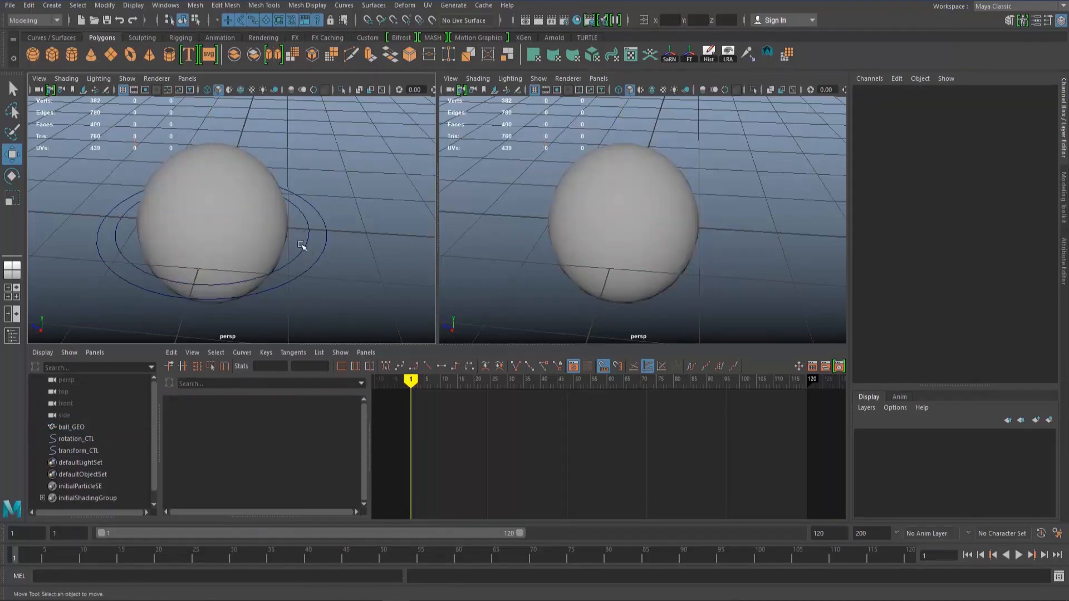
pyautogui.click(306, 249)
pyautogui.click(322, 260)
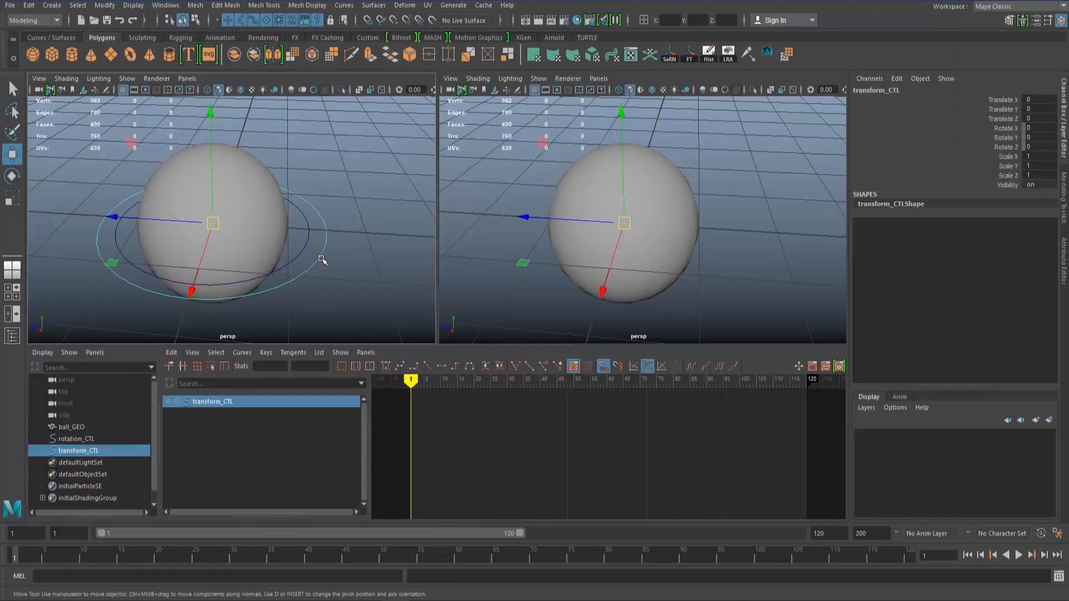
pyautogui.click(335, 240)
pyautogui.click(323, 255)
pyautogui.click(299, 251)
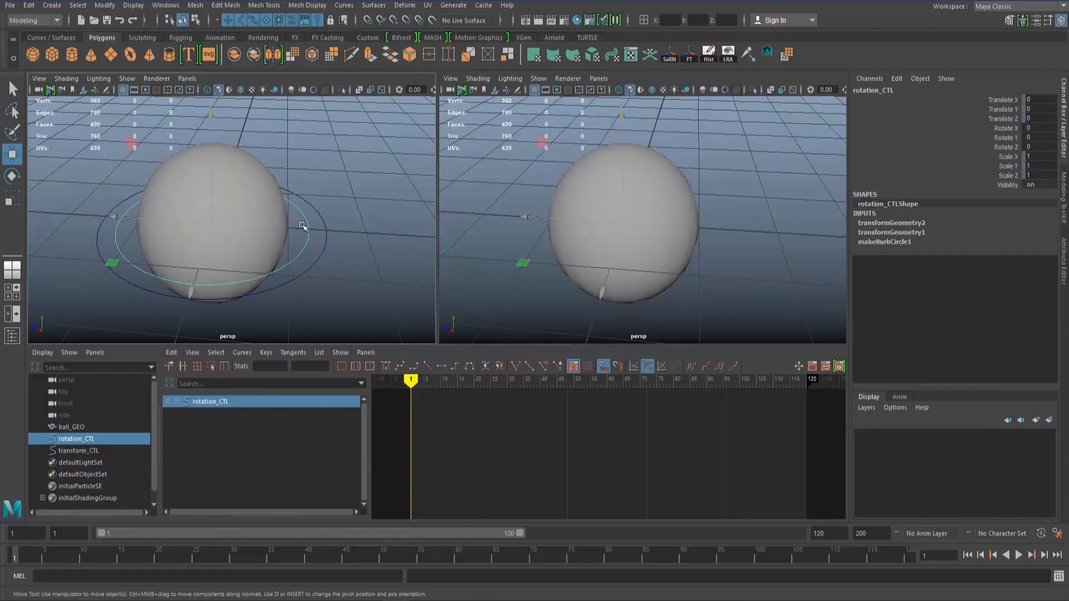
pyautogui.click(263, 201)
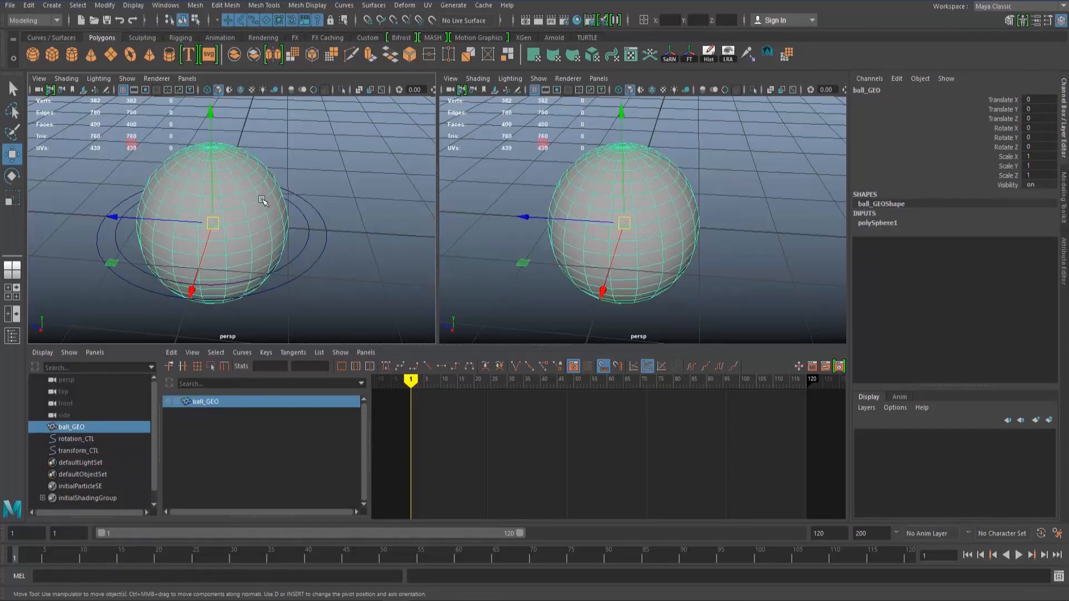
pyautogui.click(317, 263)
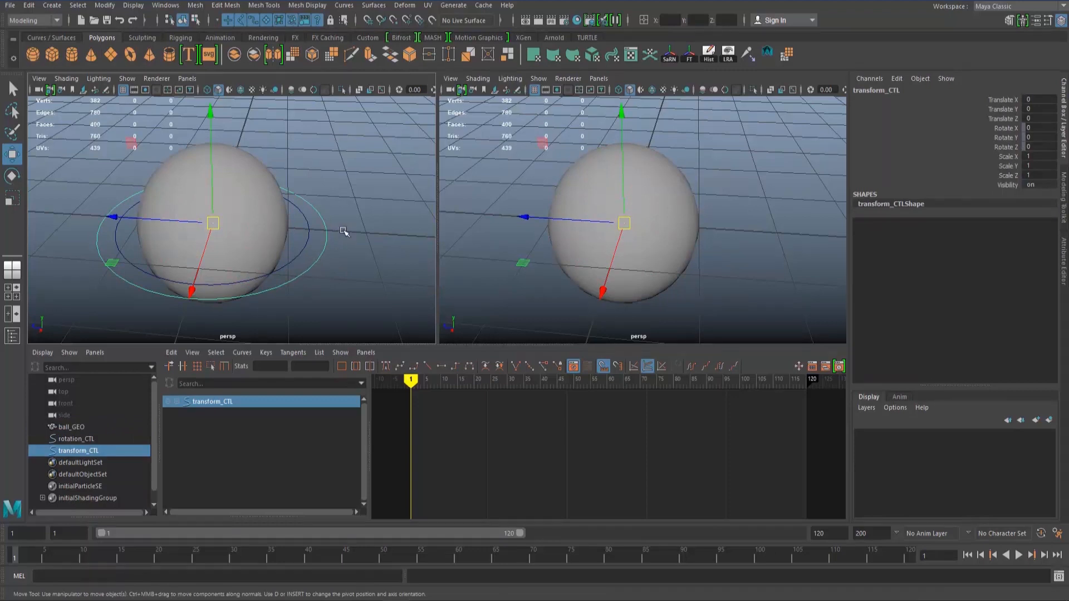
# Parent rotation_CTL under transform_CTL in the Outliner and expand transform_CTL to show its child.
pyautogui.moveTo(278, 207)
pyautogui.keyDown('alt'); pyautogui.mouseDown(button='middle')
pyautogui.moveTo(284, 173)
pyautogui.moveTo(258, 229)
pyautogui.moveTo(292, 203)
pyautogui.mouseUp(button='middle'); pyautogui.keyUp('alt')
pyautogui.scroll(3, 279, 205)
pyautogui.scroll(-5, 278, 202)
pyautogui.scroll(4, 354, 173)
pyautogui.scroll(-6, 324, 180)
pyautogui.scroll(3, 285, 217)
pyautogui.click(291, 207)
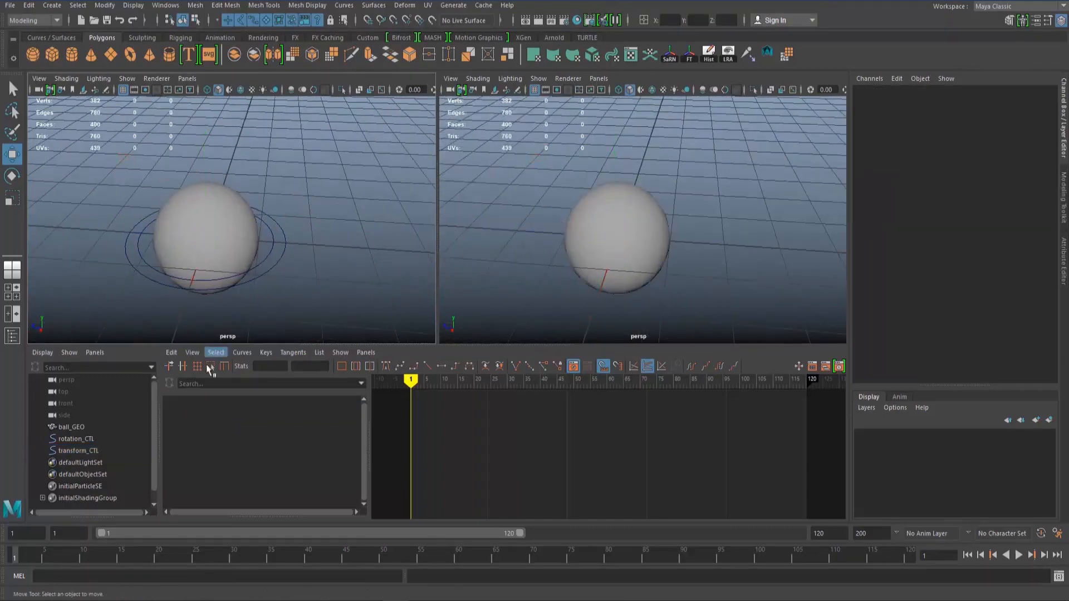
pyautogui.click(75, 438)
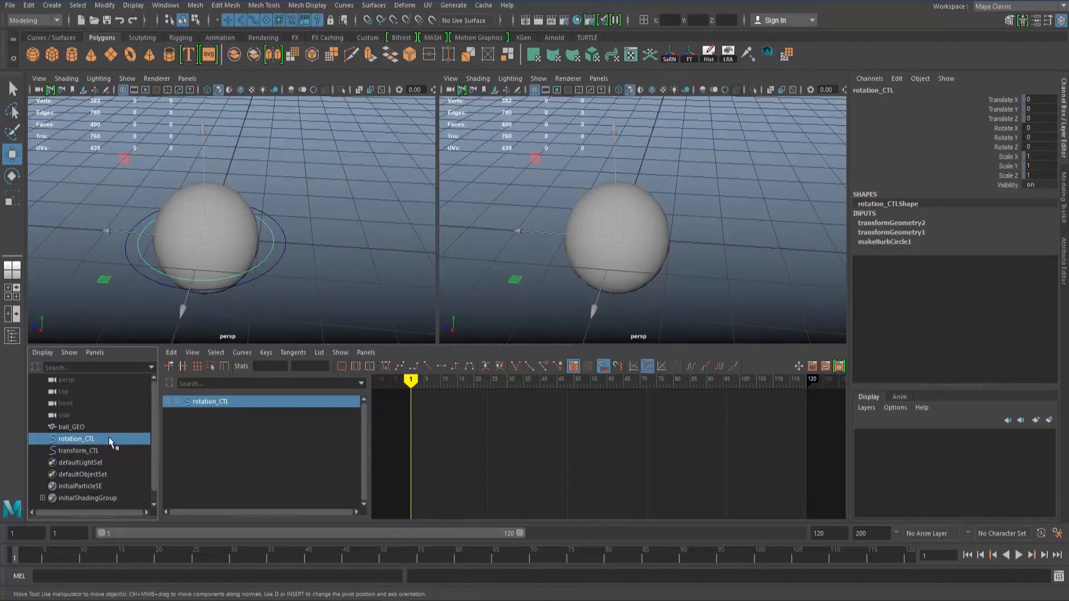
pyautogui.moveTo(110, 437); pyautogui.dragTo(65, 451, button='middle')
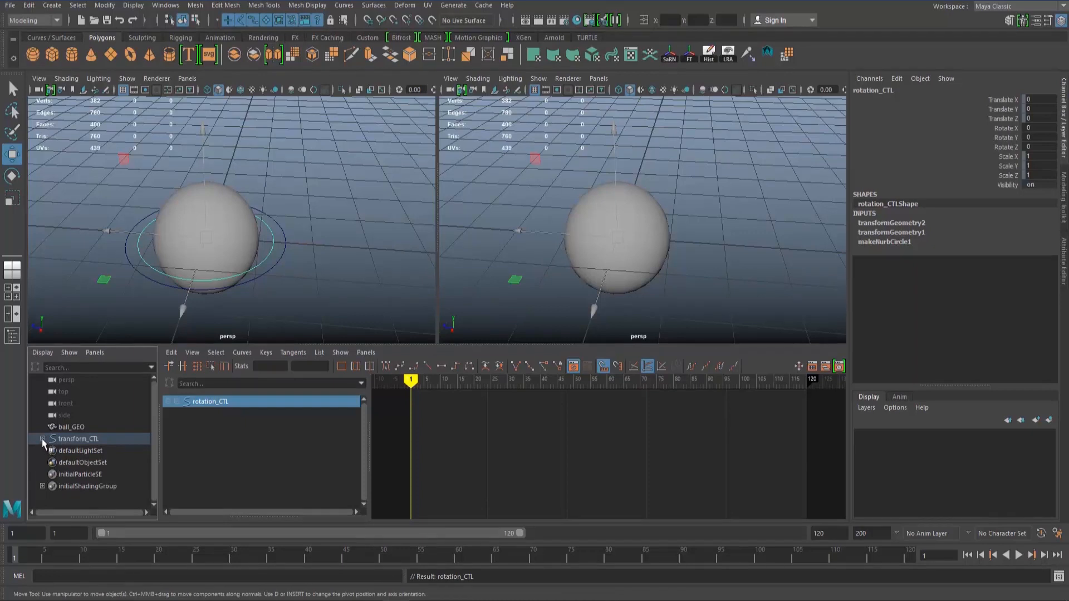
pyautogui.click(43, 439)
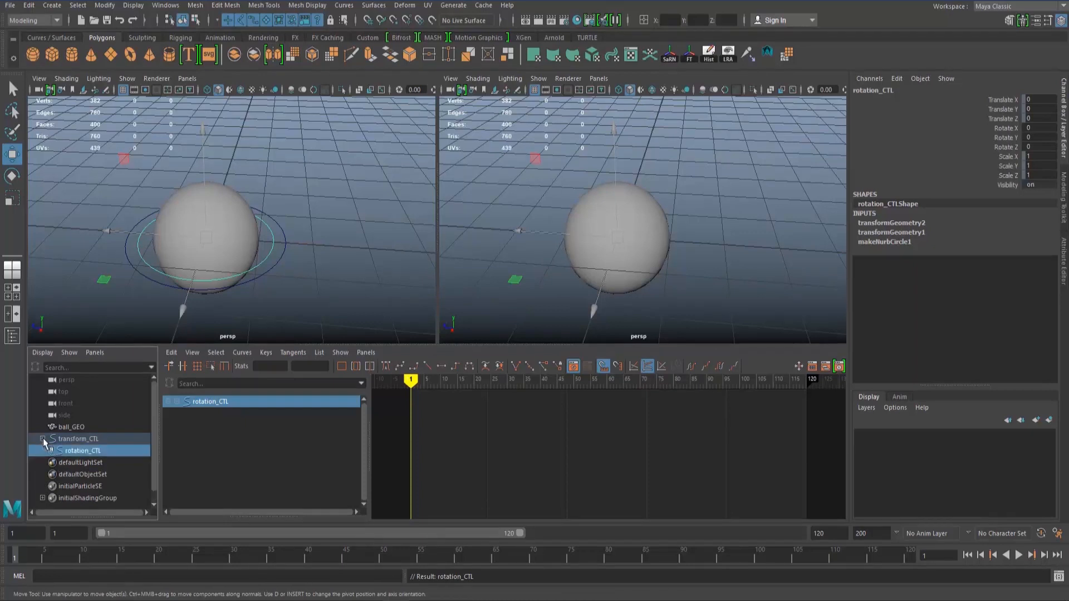
# Test moving and scaling transform_CTL together with its child circle, undo the changes, and deselect it.
pyautogui.click(80, 439)
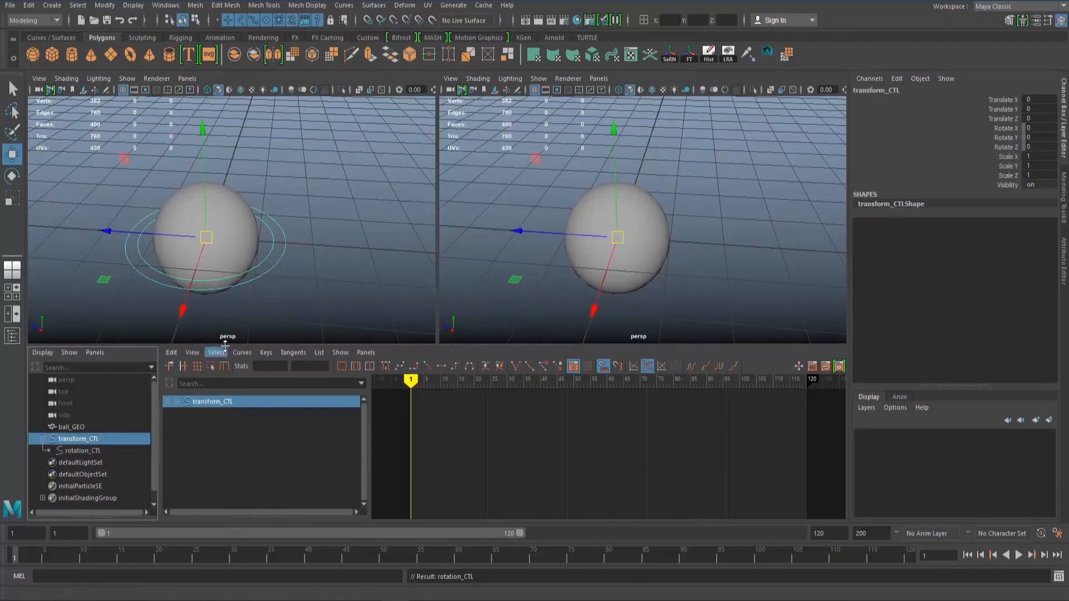
pyautogui.click(287, 304)
pyautogui.click(274, 266)
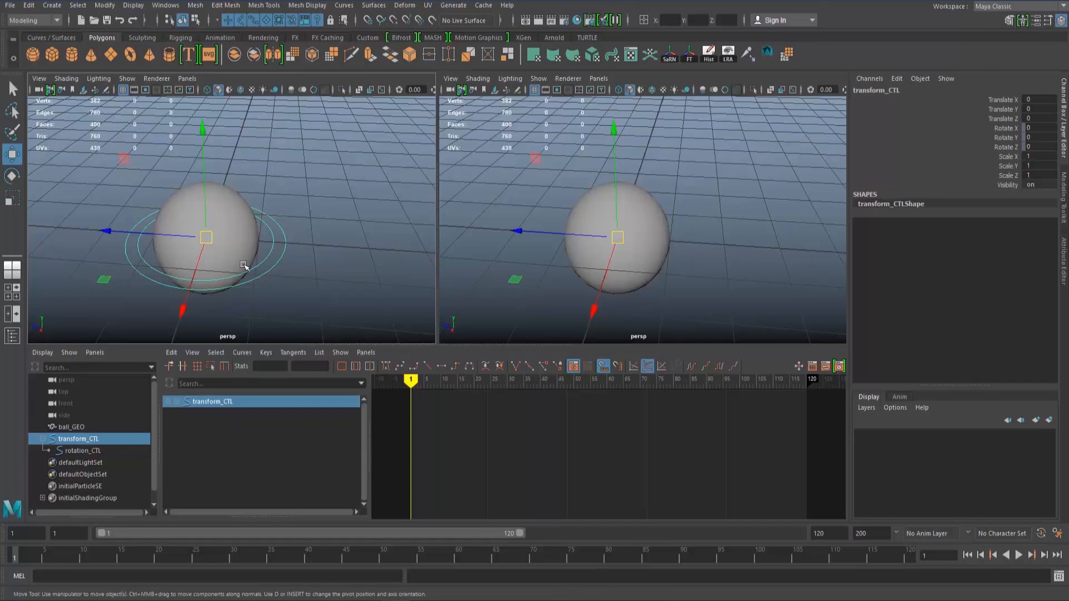
pyautogui.moveTo(207, 237); pyautogui.dragTo(260, 189)
pyautogui.hotkey('ctrl', 'z')
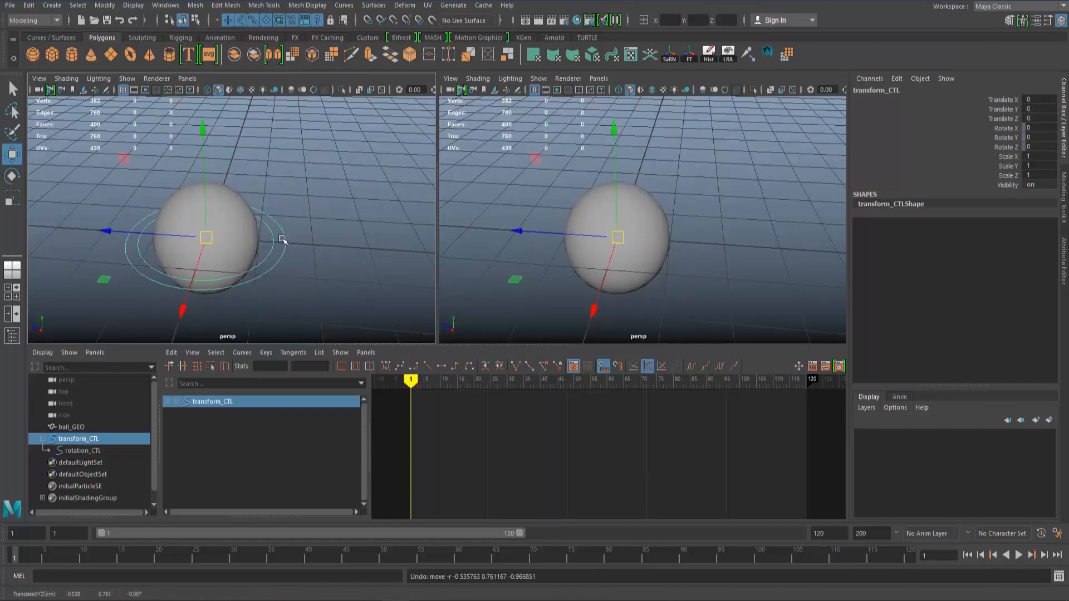
pyautogui.press('r')
pyautogui.moveTo(209, 237); pyautogui.dragTo(245, 219)
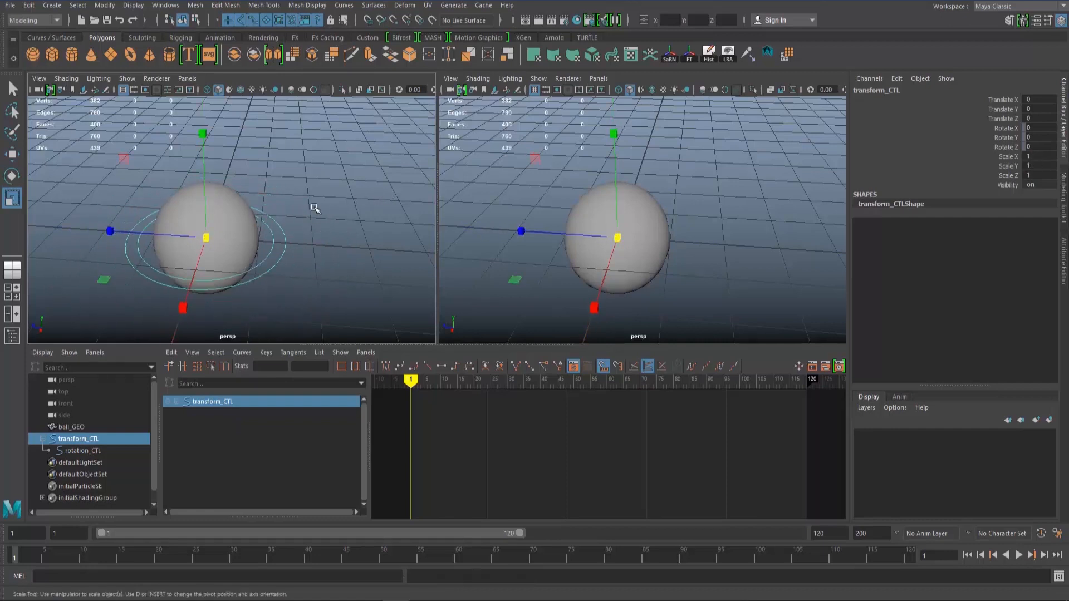
pyautogui.click(313, 206)
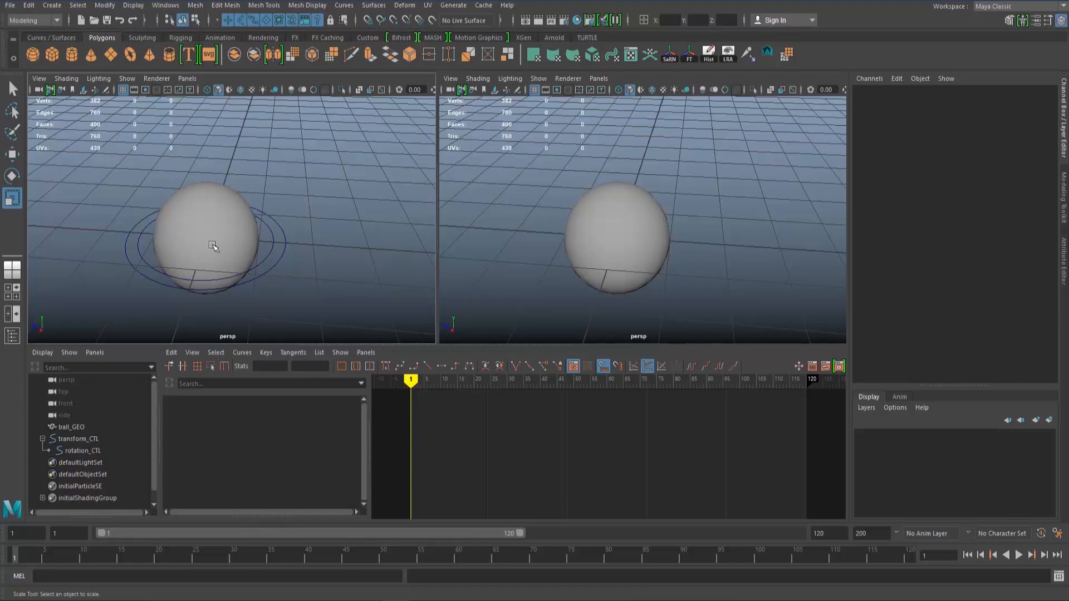
# Select ball_GEO, transform_CTL and rotation_CTL in turn to examine which objects each selection includes, and clear the selection.
pyautogui.click(227, 235)
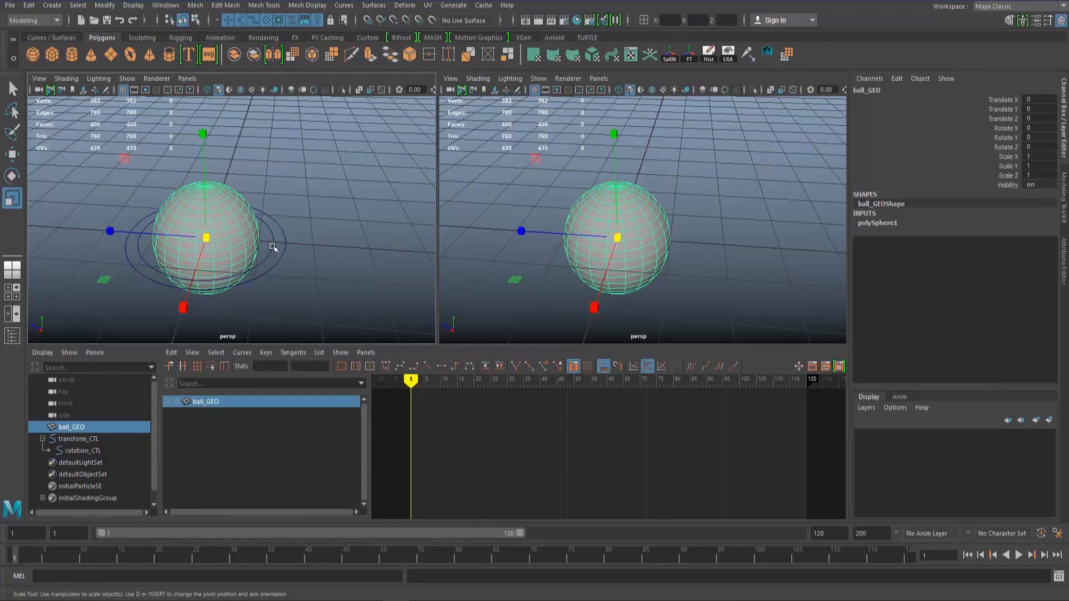
pyautogui.click(287, 249)
pyautogui.click(284, 249)
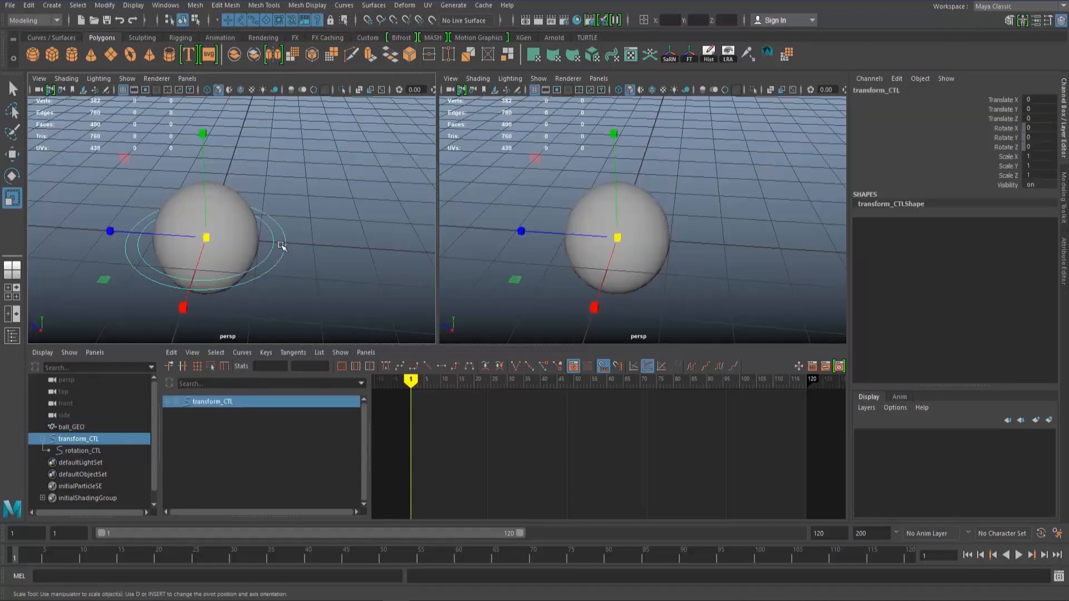
pyautogui.click(272, 248)
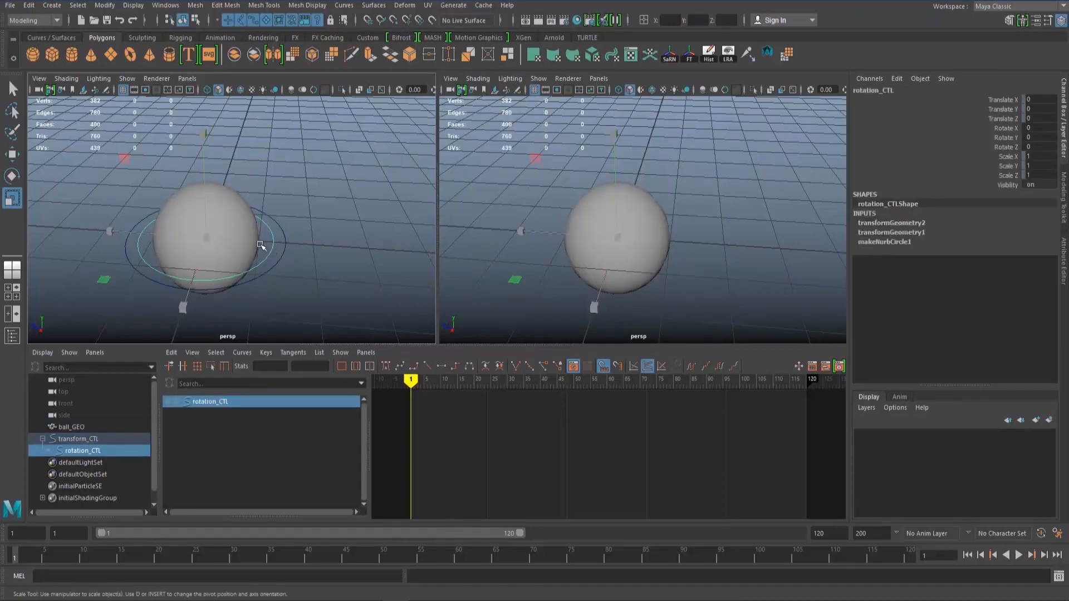
pyautogui.click(249, 229)
pyautogui.click(268, 246)
pyautogui.click(265, 249)
pyautogui.click(246, 241)
pyautogui.click(306, 213)
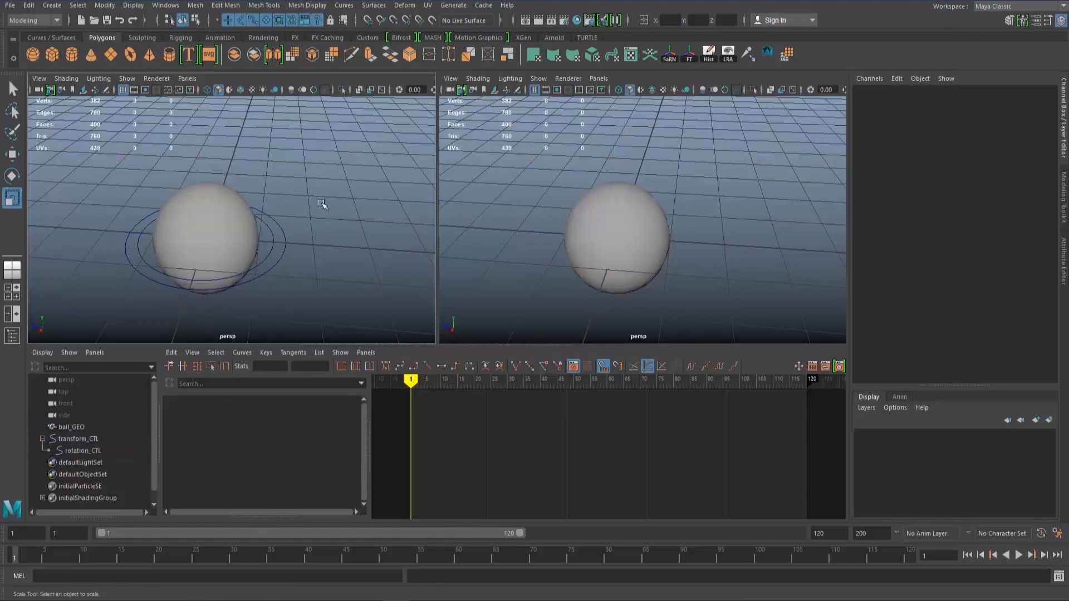
# Parent ball_GEO under rotation_CTL in the Outliner and expand rotation_CTL to show its child.
pyautogui.click(71, 427)
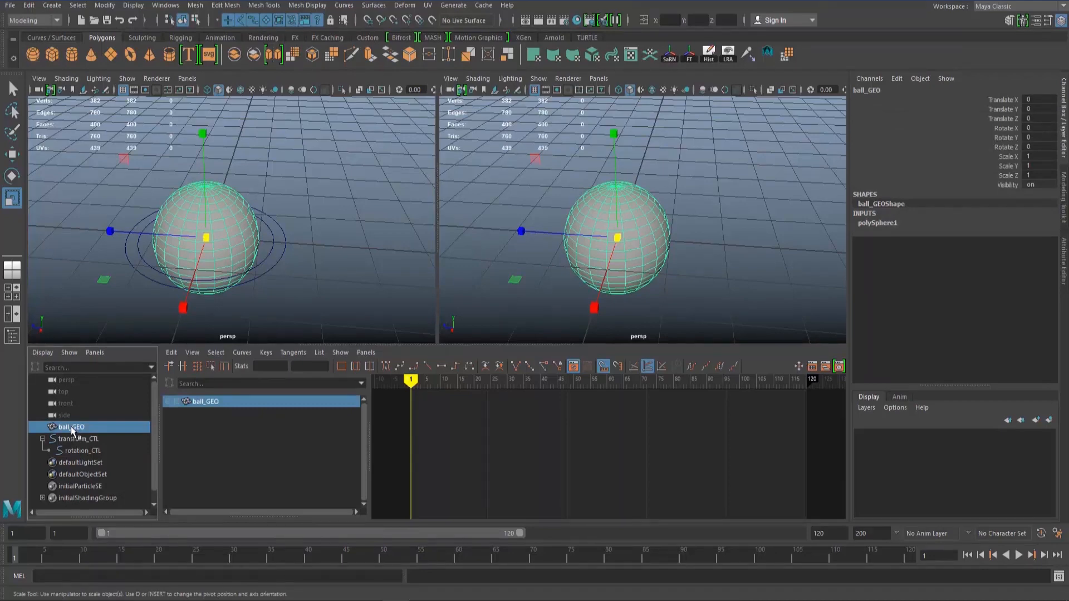
pyautogui.moveTo(72, 427); pyautogui.dragTo(78, 452, button='middle')
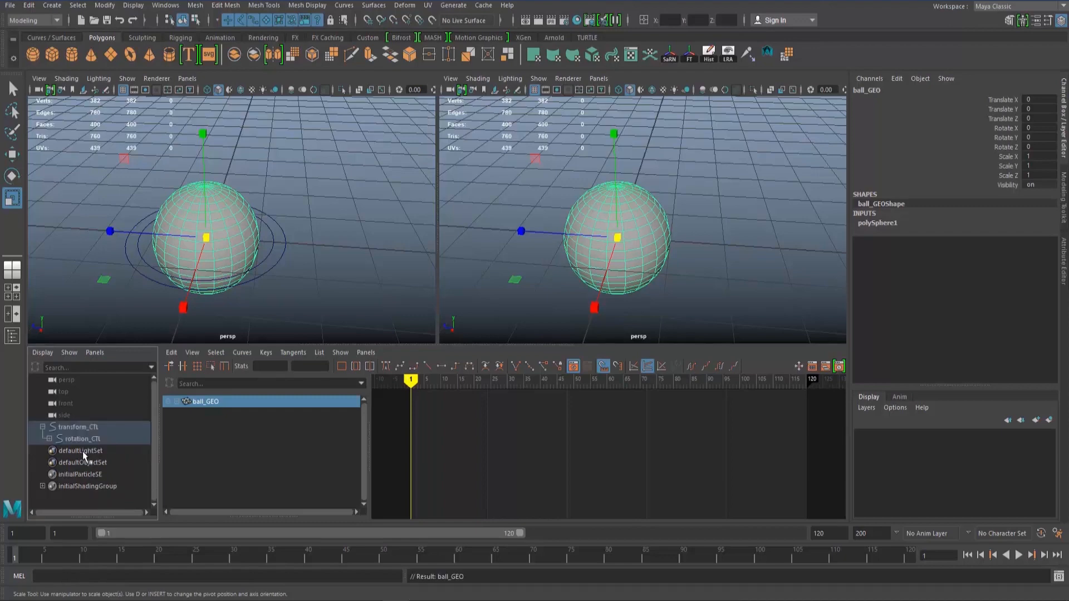
pyautogui.click(49, 439)
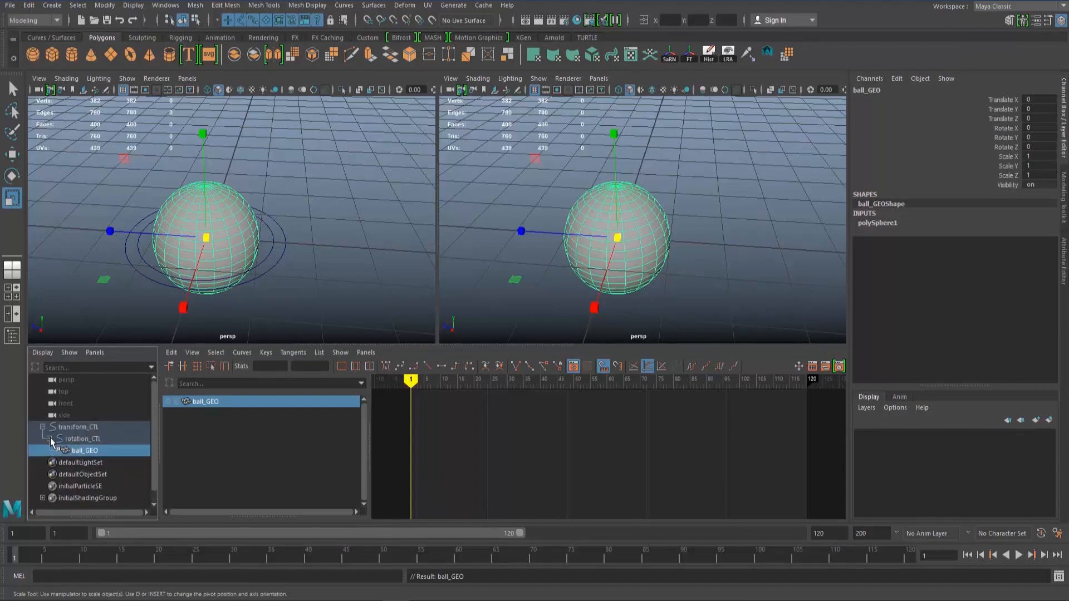
# Examine the rig hierarchy by selecting transform_CTL, ball_GEO and rotation_CTL in turn, and clear the selection.
pyautogui.click(107, 427)
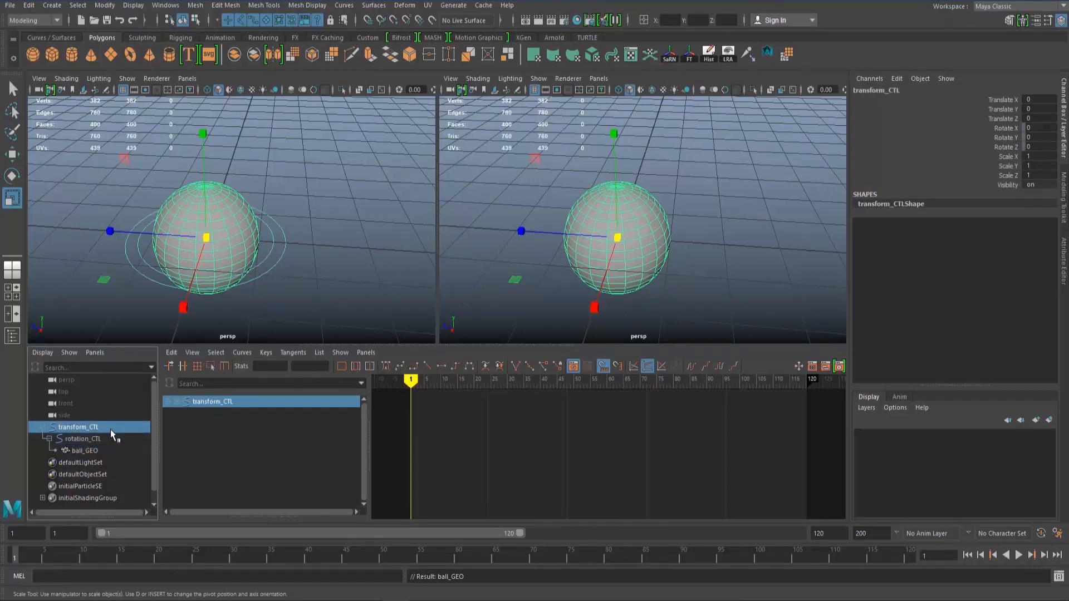
pyautogui.press('Down')
pyautogui.click(92, 452)
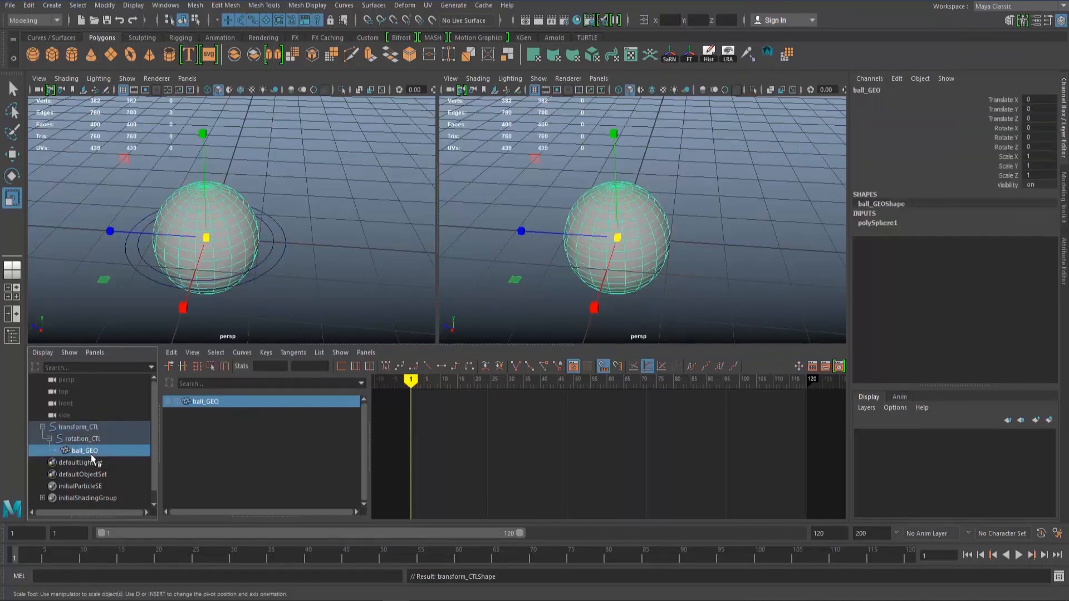
pyautogui.press('Up')
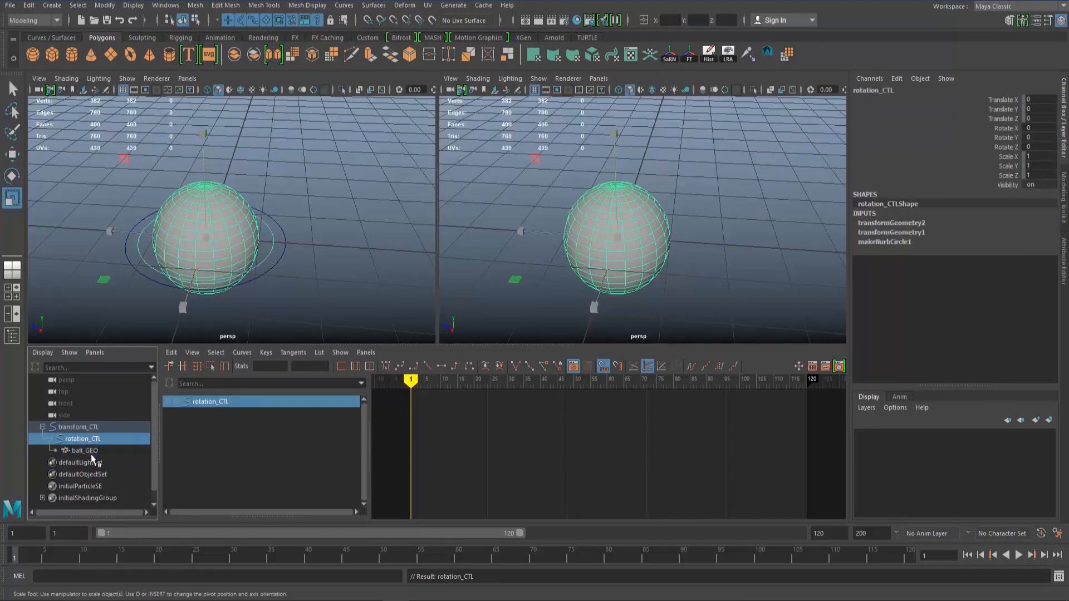
pyautogui.click(293, 295)
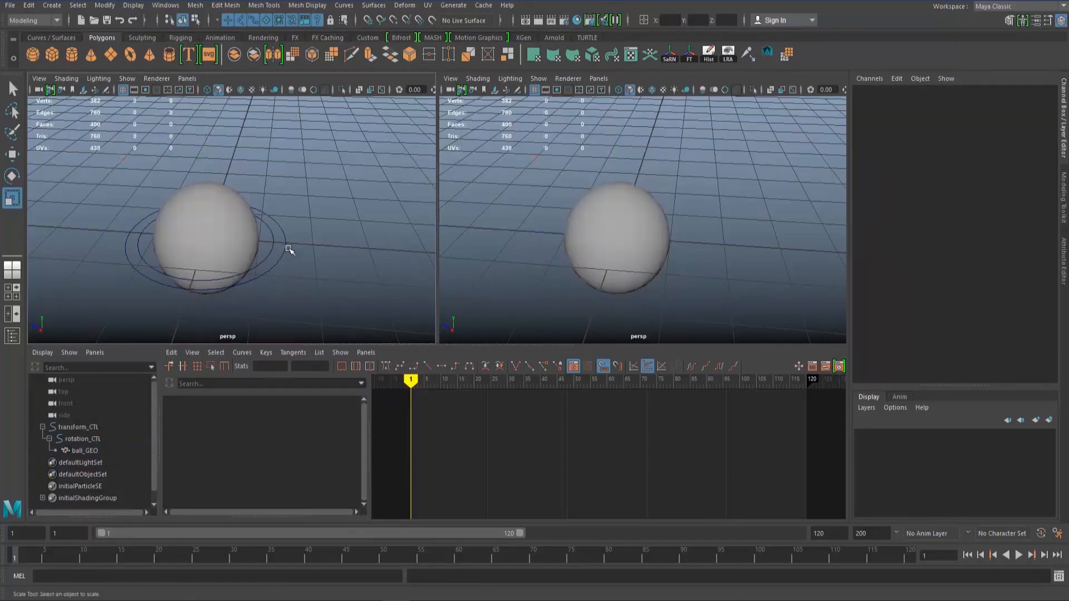
# Test the complete hierarchy by moving transform_CTL with the Move tool, and undo the move.
pyautogui.click(289, 250)
pyautogui.press('w')
pyautogui.moveTo(209, 239); pyautogui.dragTo(246, 217)
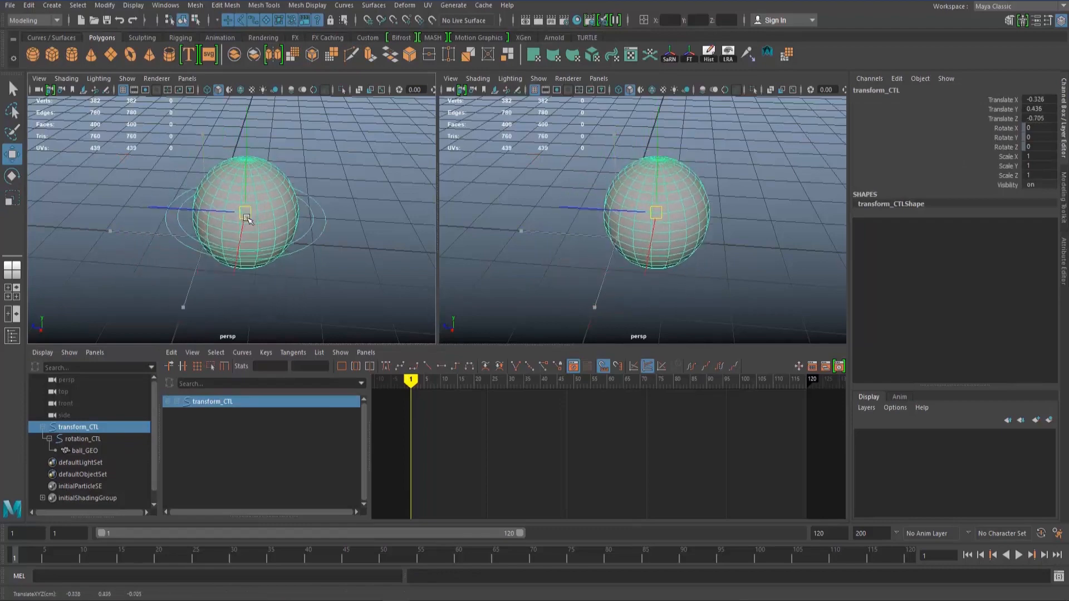
pyautogui.hotkey('ctrl', 'z')
pyautogui.hotkey('ctrl', 'z')
pyautogui.press('q')
# Test rotating the ball through rotation_CTL with the Rotate tool, undo the rotation, and reselect the inner circle.
pyautogui.click(273, 249)
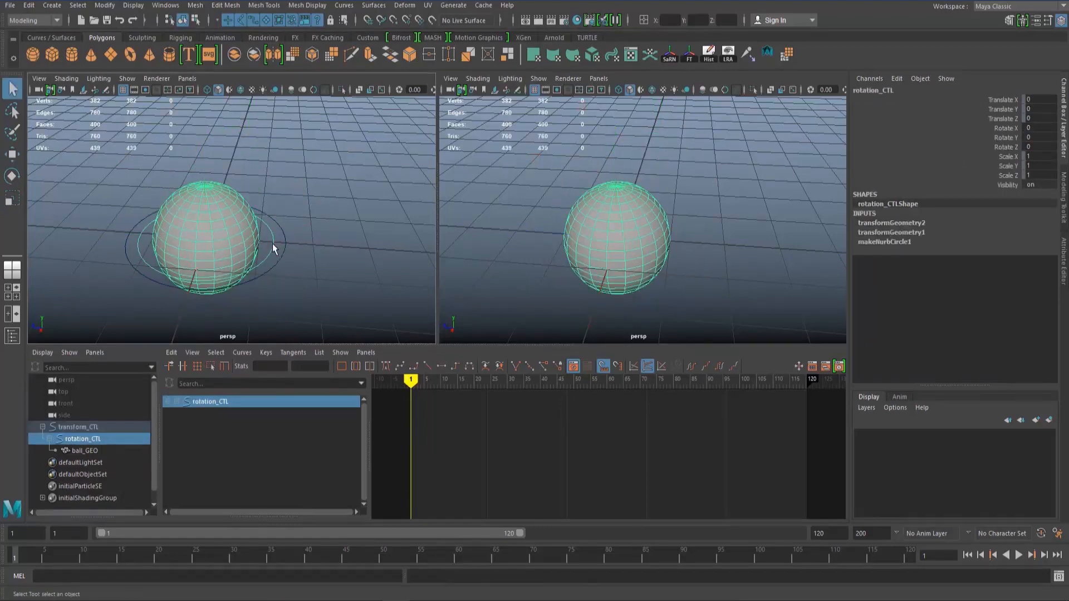
pyautogui.press('e')
pyautogui.moveTo(258, 219); pyautogui.dragTo(301, 239)
pyautogui.hotkey('ctrl', 'z')
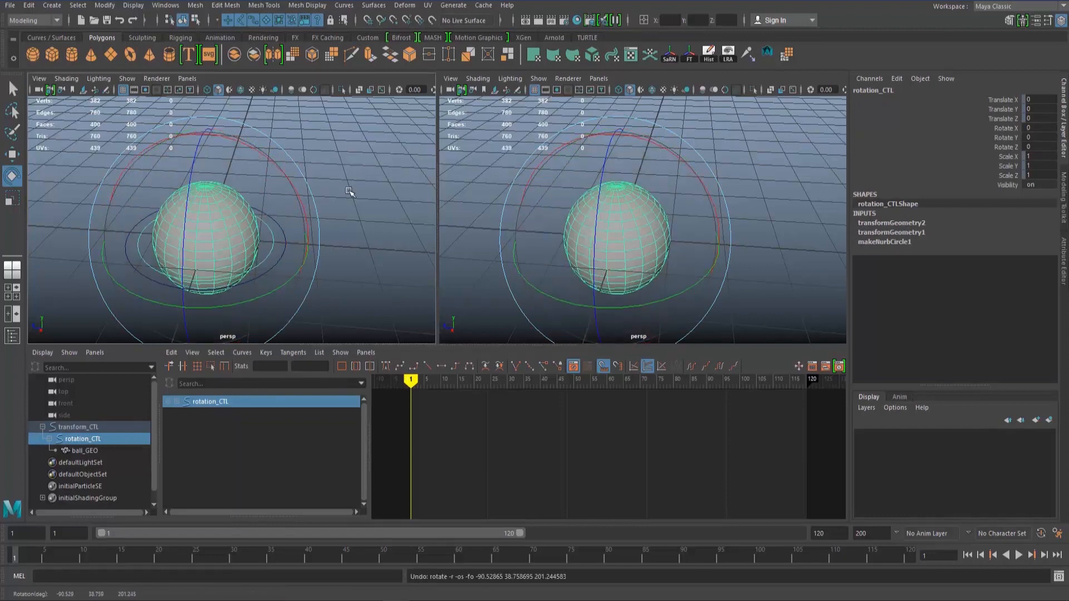
pyautogui.click(329, 229)
pyautogui.click(276, 246)
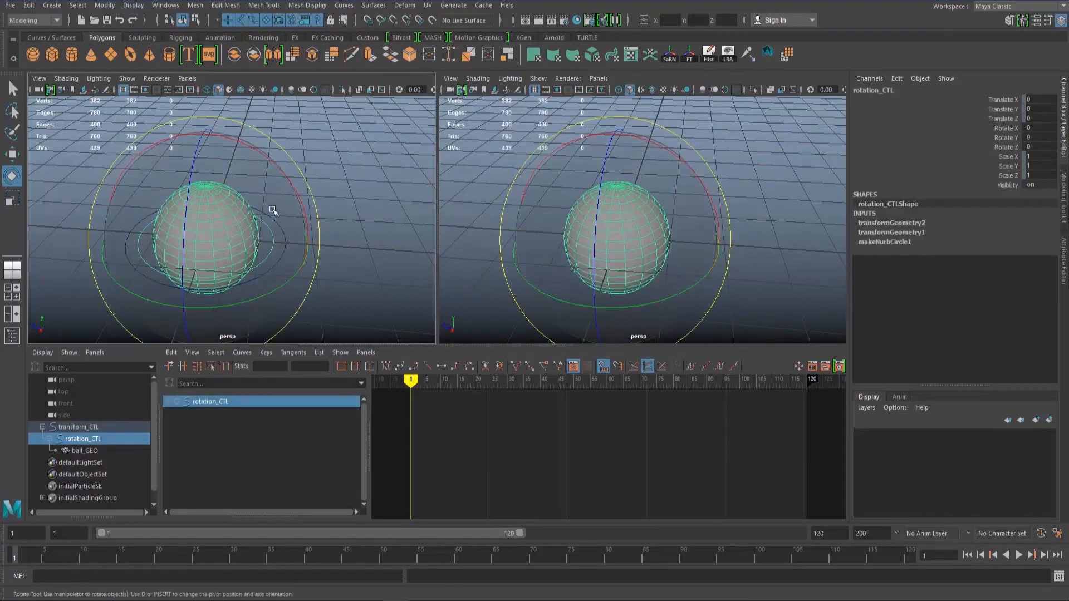
# Test rotating the ball freely through rotation_CTL, undo the rotation, and clear the selection.
pyautogui.moveTo(270, 210); pyautogui.dragTo(327, 210)
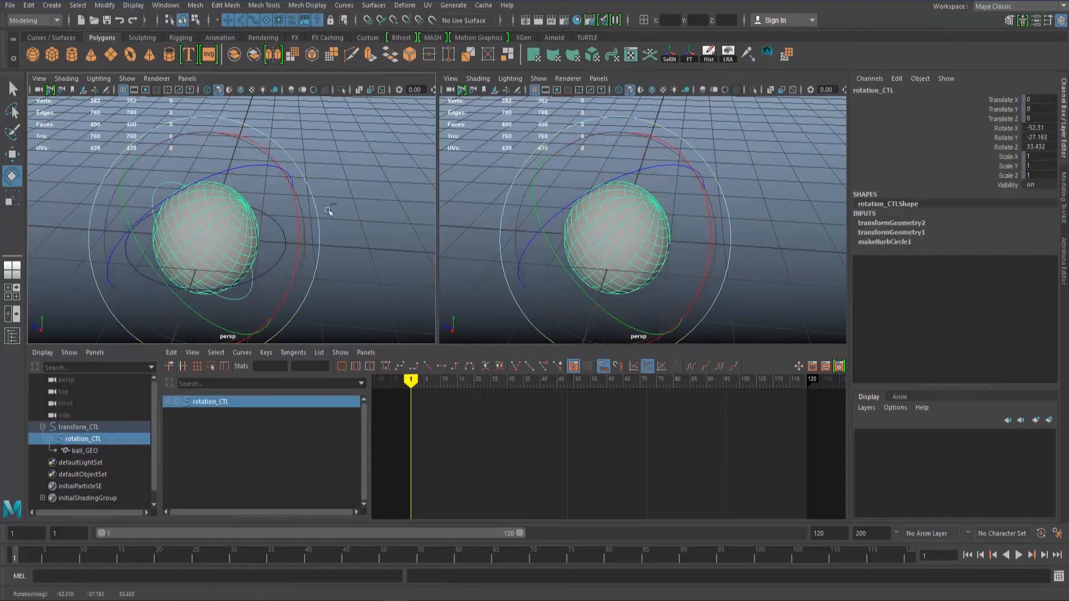
pyautogui.hotkey('ctrl', 'z')
pyautogui.click(345, 219)
# Examine the parent-child order in the Outliner by selecting transform_CTL, rotation_CTL and ball_GEO in turn, and clear the selection.
pyautogui.click(101, 437)
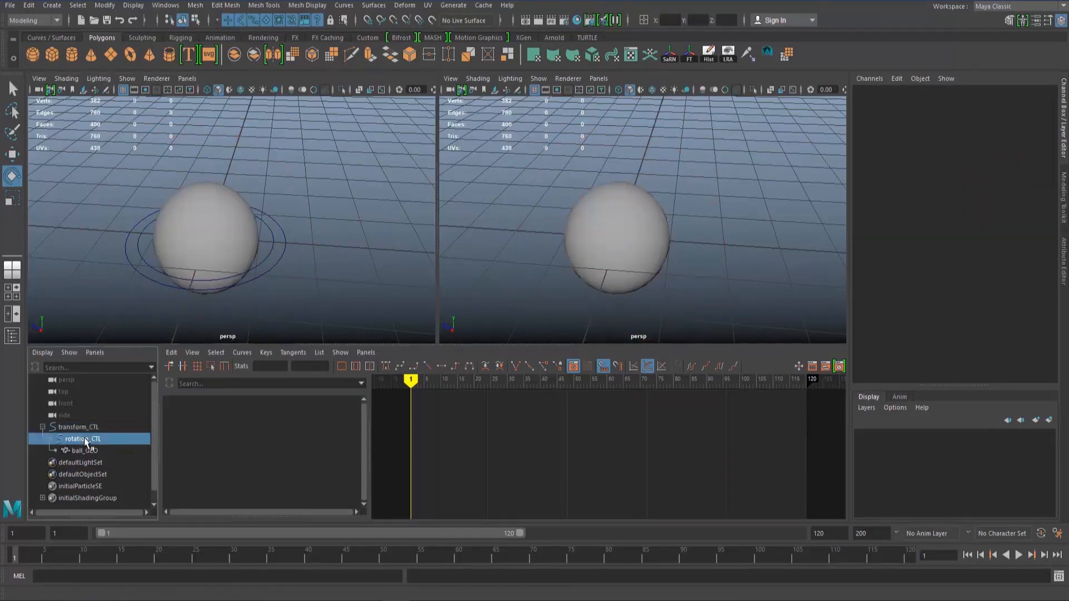
pyautogui.click(82, 426)
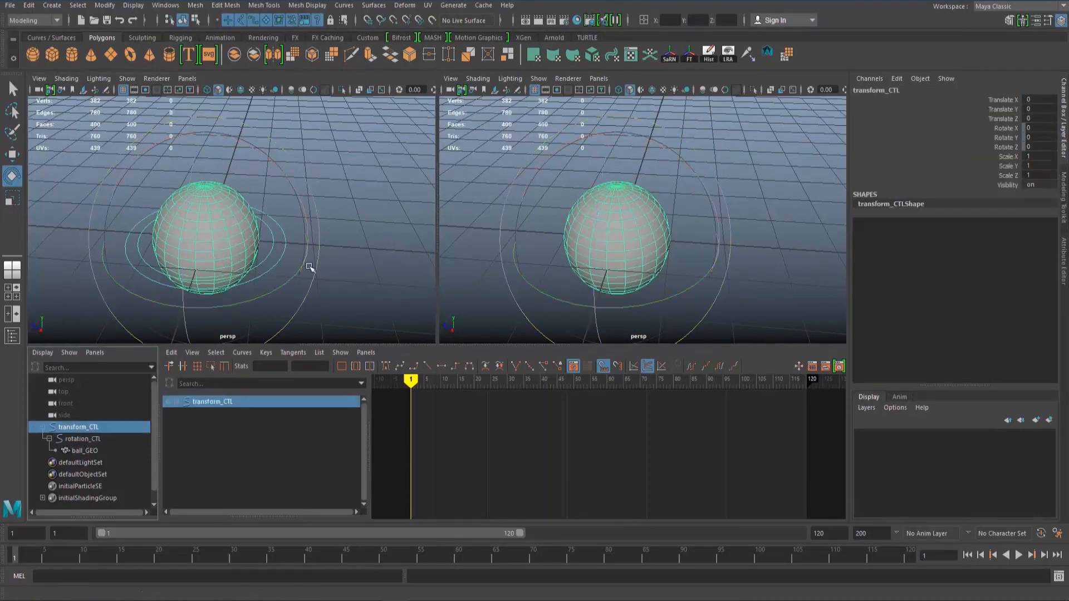
pyautogui.click(327, 248)
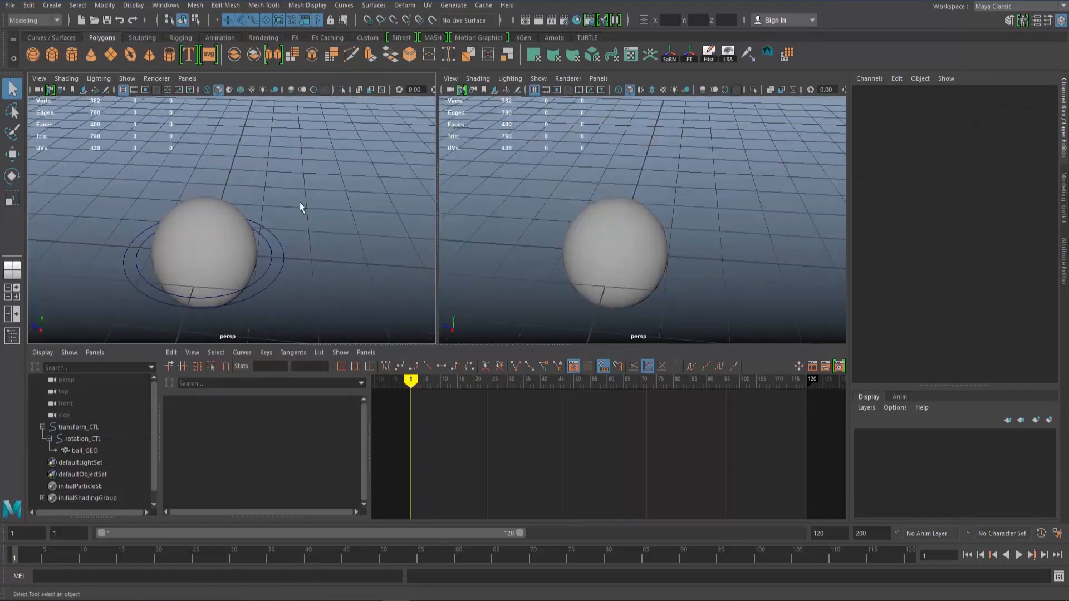
pyautogui.click(83, 427)
pyautogui.click(81, 438)
pyautogui.click(79, 449)
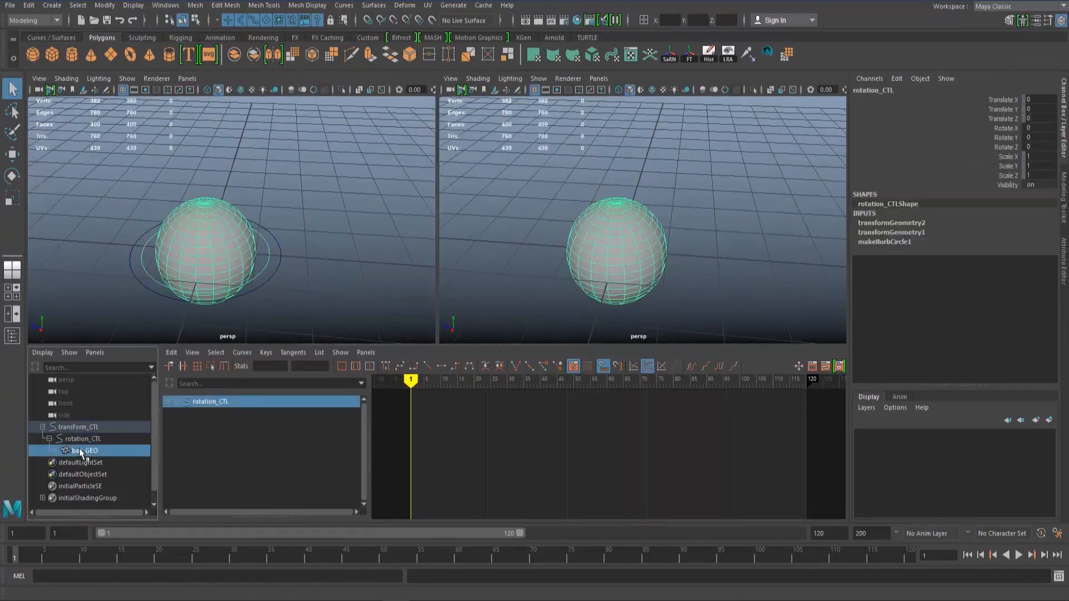
pyautogui.click(92, 428)
pyautogui.click(331, 251)
pyautogui.keyDown('alt'); pyautogui.moveTo(203, 307); pyautogui.dragTo(216, 279, button='middle'); pyautogui.keyUp('alt')
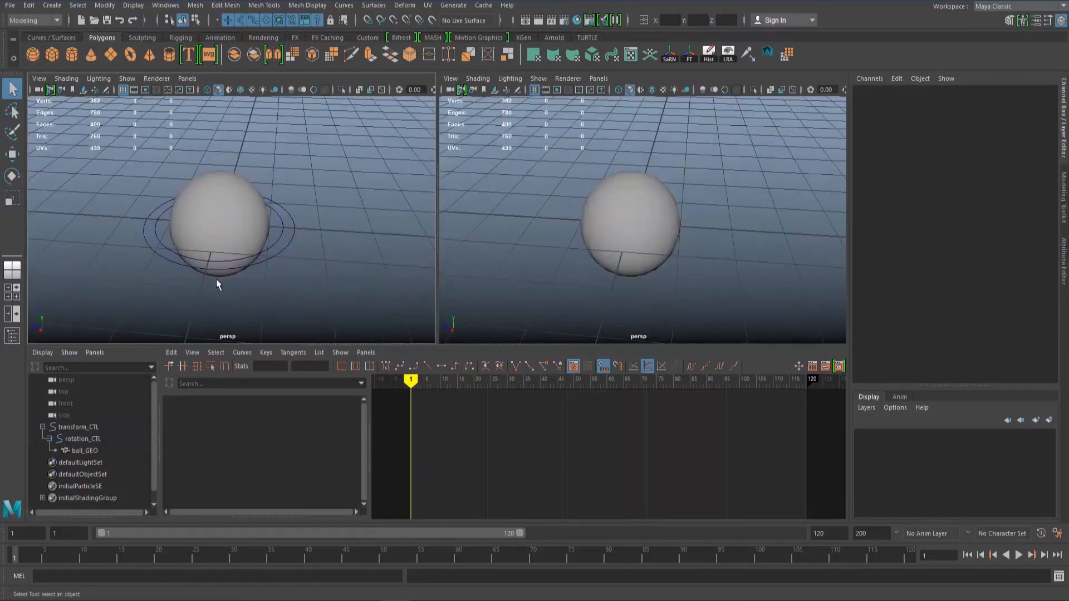
pyautogui.click(83, 427)
pyautogui.moveTo(82, 433); pyautogui.dragTo(79, 450)
pyautogui.click(325, 223)
# Switch the second viewport to the side view and frame the ball with its control circles in the perspective view.
pyautogui.keyDown('alt'); pyautogui.moveTo(299, 235); pyautogui.dragTo(292, 255, button='middle'); pyautogui.keyUp('alt')
pyautogui.keyDown('alt'); pyautogui.moveTo(292, 255); pyautogui.dragTo(323, 239, button='right'); pyautogui.keyUp('alt')
pyautogui.keyDown('alt'); pyautogui.moveTo(323, 239); pyautogui.dragTo(260, 241, button='middle'); pyautogui.keyUp('alt')
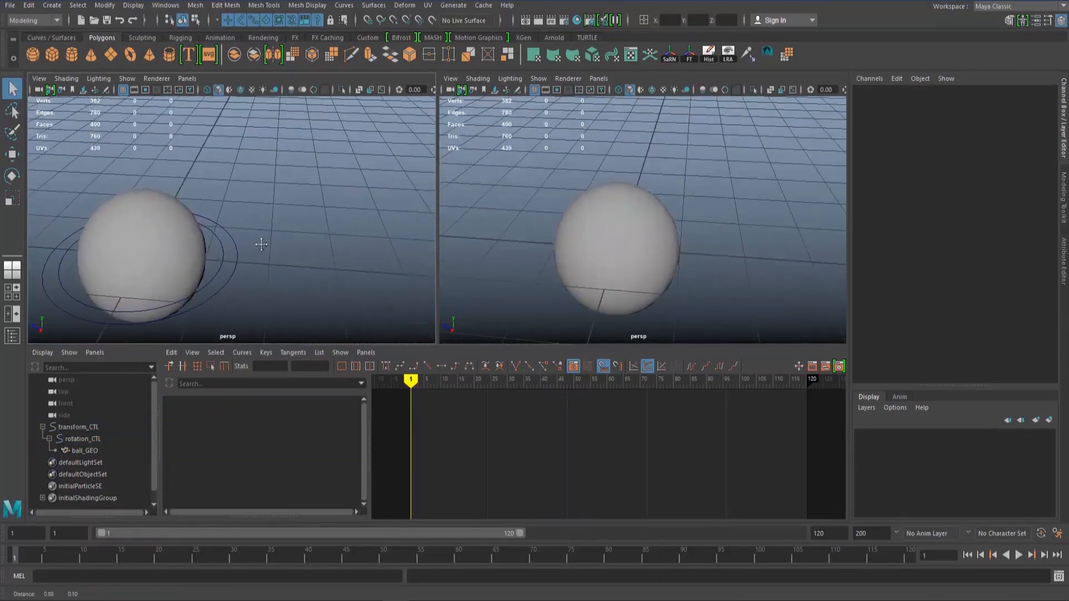
pyautogui.keyDown('alt'); pyautogui.moveTo(260, 241); pyautogui.dragTo(217, 206); pyautogui.keyUp('alt')
pyautogui.keyDown('alt'); pyautogui.moveTo(217, 206); pyautogui.dragTo(169, 180, button='right'); pyautogui.keyUp('alt')
pyautogui.keyDown('alt'); pyautogui.moveTo(215, 196); pyautogui.dragTo(251, 204, button='middle'); pyautogui.keyUp('alt')
pyautogui.keyDown('alt'); pyautogui.moveTo(251, 203); pyautogui.dragTo(261, 206, button='right'); pyautogui.keyUp('alt')
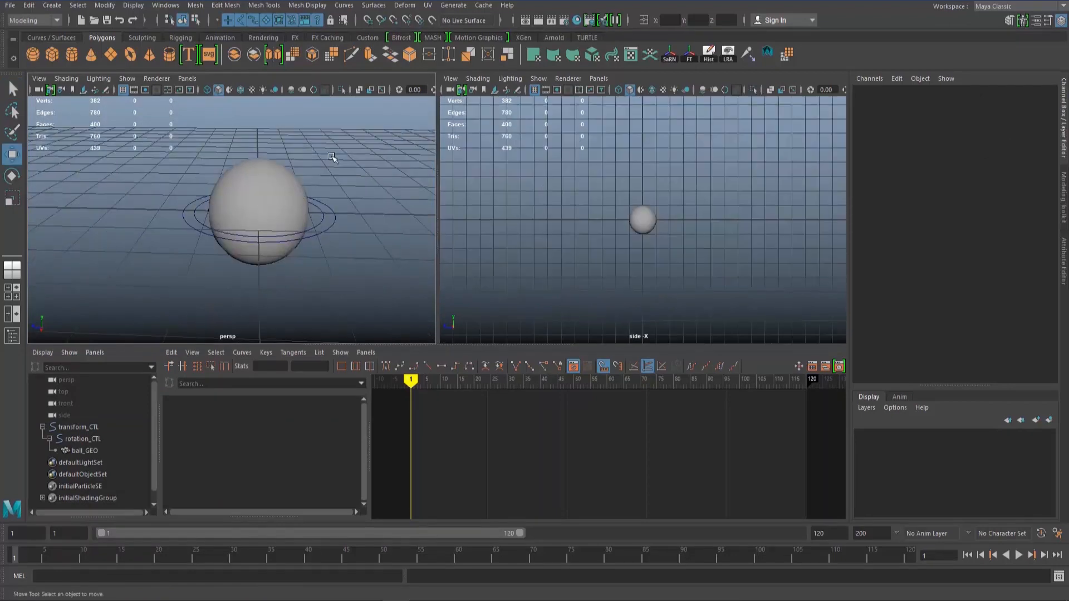
pyautogui.keyDown('alt'); pyautogui.moveTo(332, 157); pyautogui.dragTo(317, 223, button='right'); pyautogui.keyUp('alt')
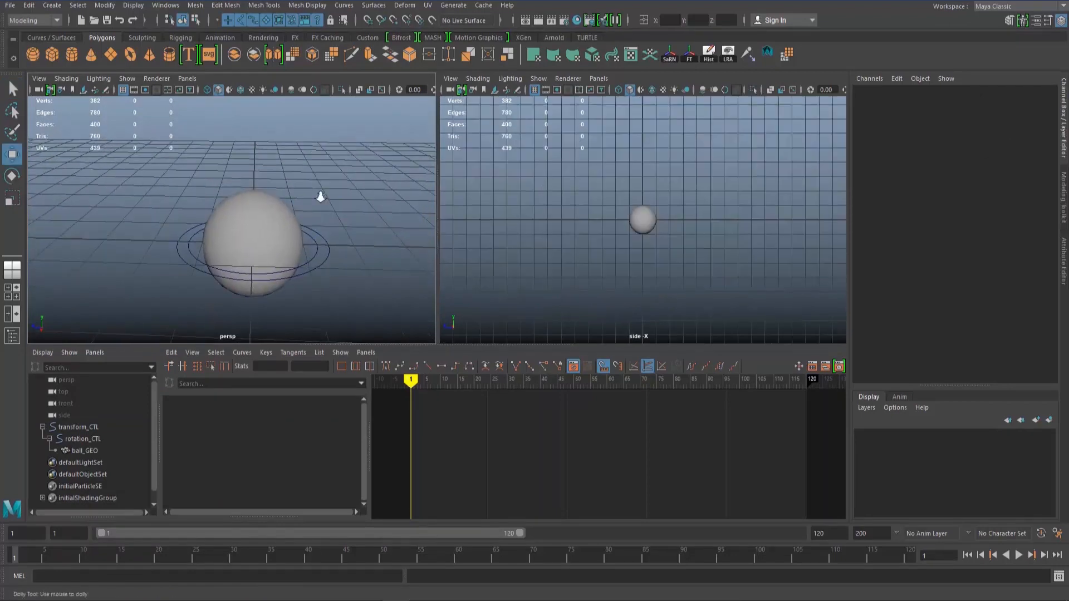
# Select ball_GEO, test moving it up about 0.6 units in Y away from its controls, and undo the move.
pyautogui.click(281, 220)
pyautogui.keyDown('alt'); pyautogui.moveTo(358, 186); pyautogui.dragTo(363, 171, button='middle'); pyautogui.keyUp('alt')
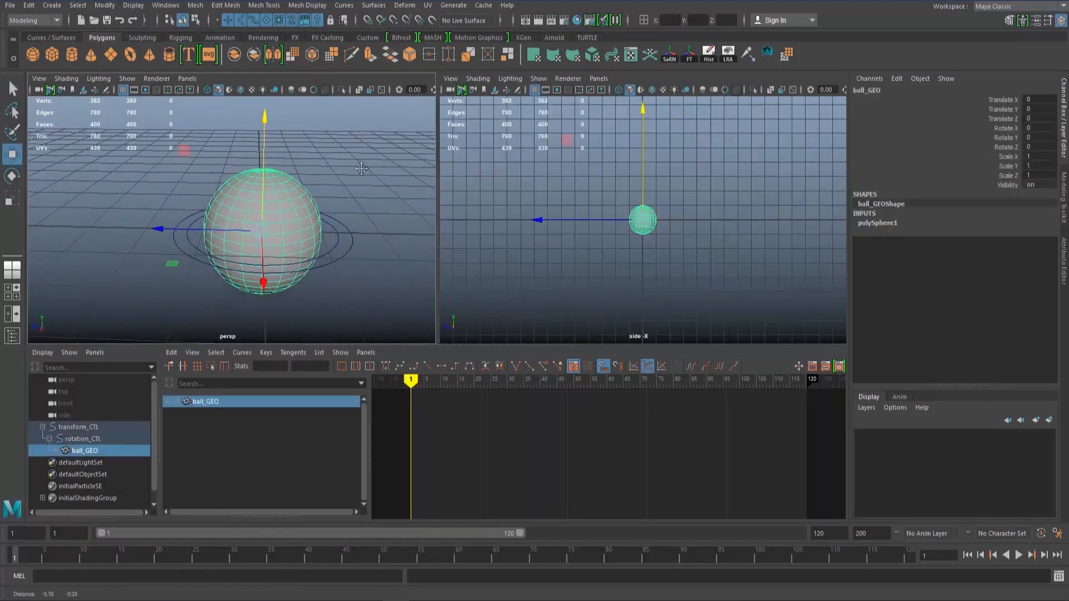
pyautogui.moveTo(329, 207)
pyautogui.keyDown('alt'); pyautogui.mouseDown()
pyautogui.moveTo(315, 171)
pyautogui.moveTo(323, 202)
pyautogui.mouseUp(); pyautogui.keyUp('alt')
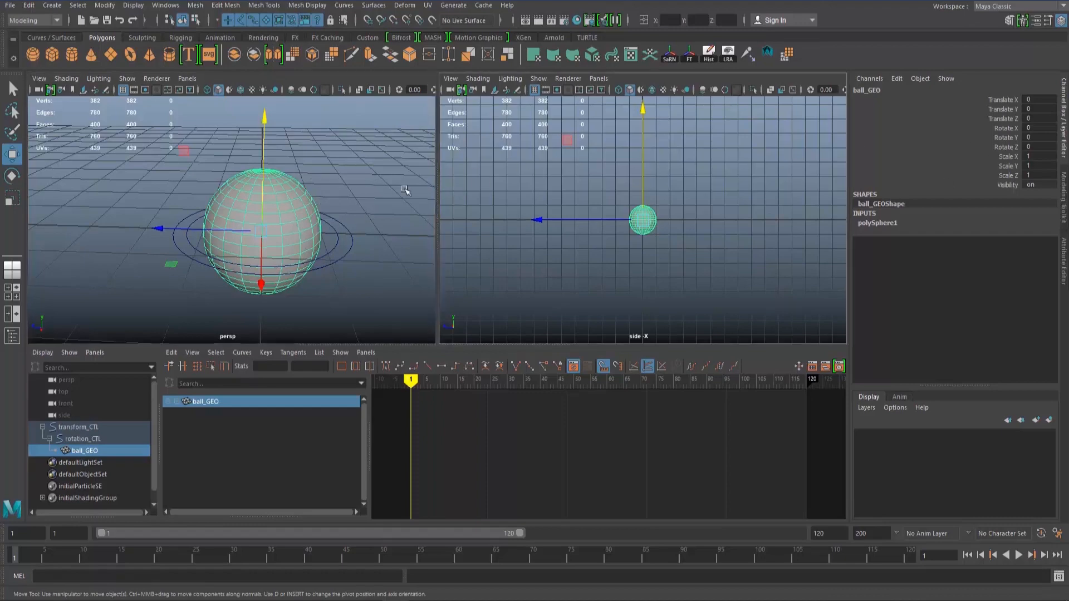
pyautogui.keyDown('alt'); pyautogui.moveTo(322, 190); pyautogui.dragTo(312, 210, button='middle'); pyautogui.keyUp('alt')
pyautogui.keyDown('alt'); pyautogui.moveTo(291, 213); pyautogui.dragTo(262, 260); pyautogui.keyUp('alt')
pyautogui.moveTo(264, 188); pyautogui.dragTo(265, 157)
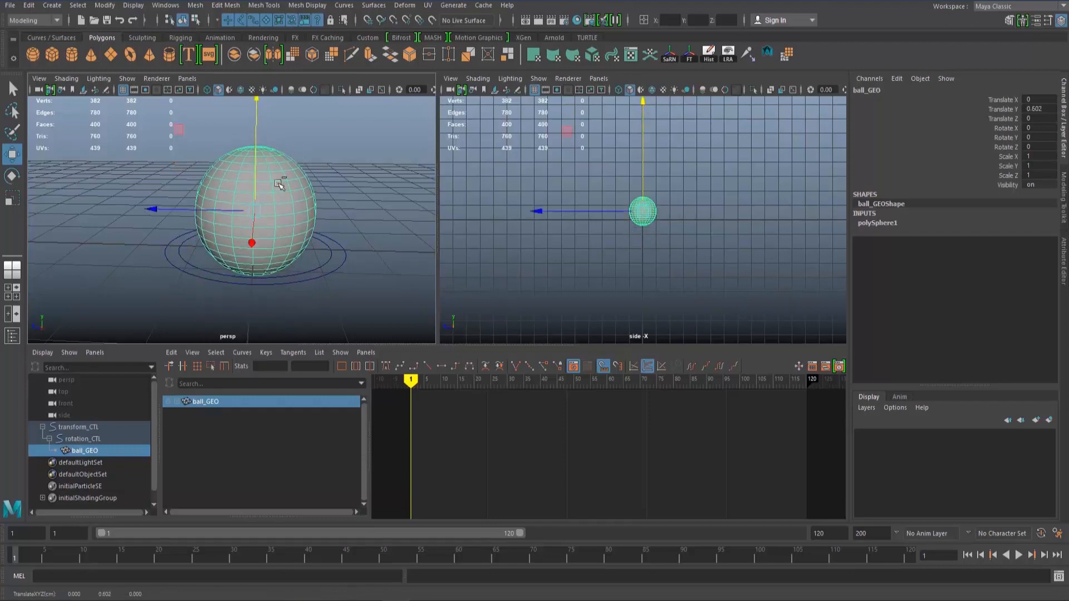
pyautogui.hotkey('ctrl', 'z')
# Test rotating ball_GEO directly with the Rotate tool, undo the rotation, and clear the selection.
pyautogui.press('e')
pyautogui.moveTo(295, 202); pyautogui.dragTo(312, 249)
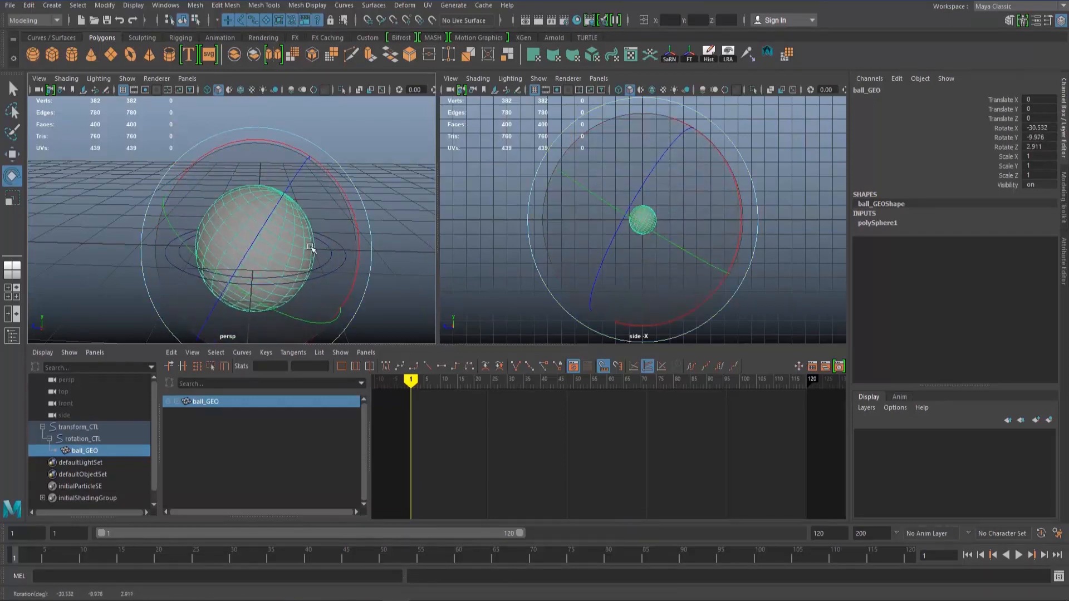
pyautogui.hotkey('ctrl', 'z')
pyautogui.press('q')
pyautogui.click(402, 189)
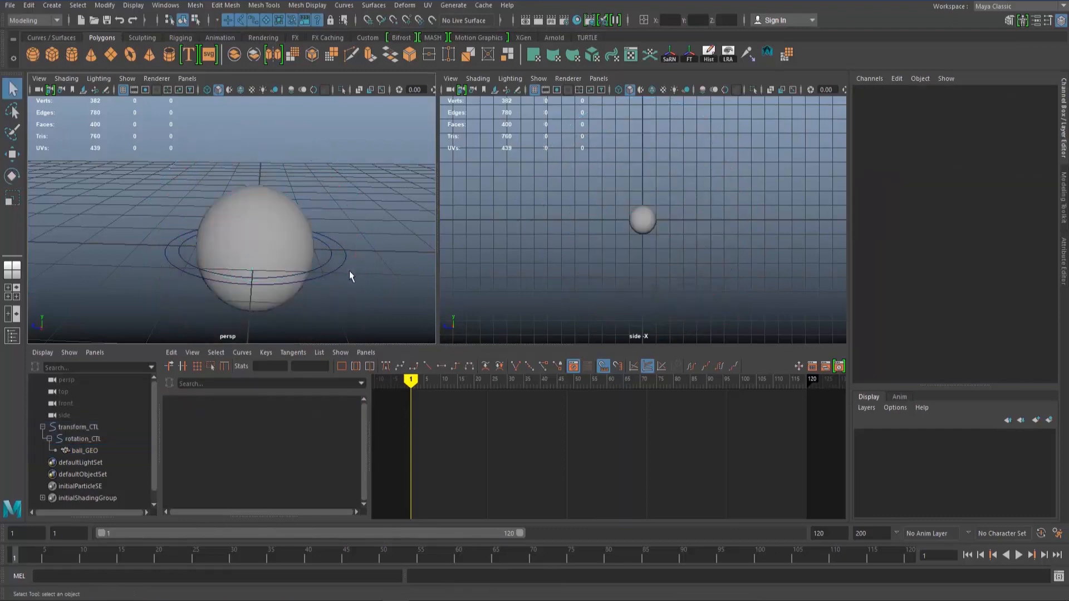
# Reselect ball_GEO, test moving it off its controls again with the Move tool, and undo the move.
pyautogui.click(276, 213)
pyautogui.press('w')
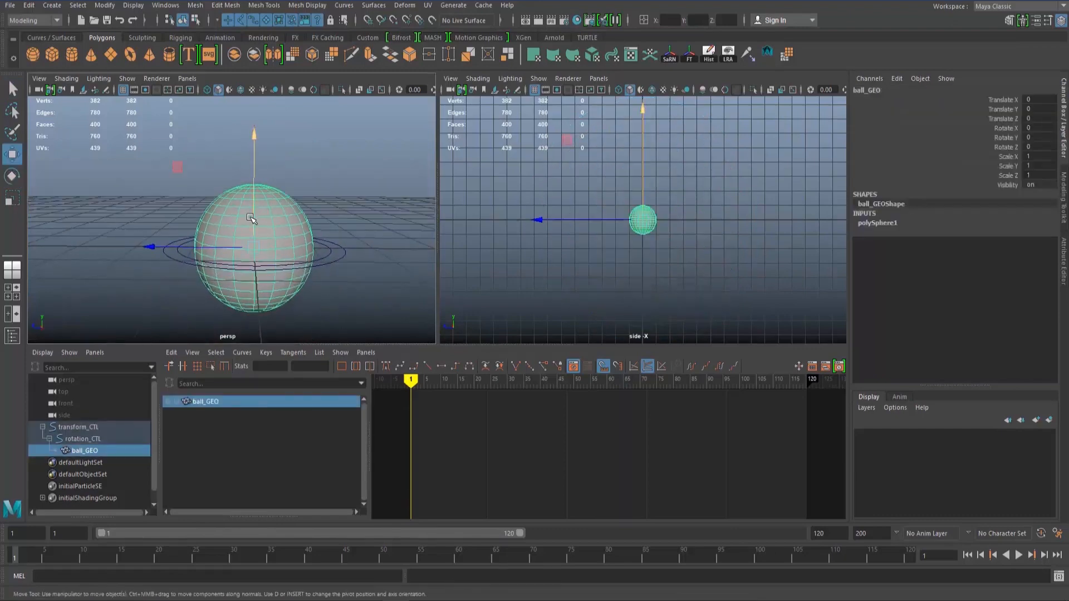
pyautogui.moveTo(255, 213); pyautogui.dragTo(292, 153)
pyautogui.keyDown('alt'); pyautogui.moveTo(366, 163); pyautogui.dragTo(270, 148); pyautogui.keyUp('alt')
pyautogui.click(330, 260)
pyautogui.press('e')
pyautogui.hotkey('ctrl', 'z')
# Test a small free rotation of ball_GEO, undo it, and clear the selection.
pyautogui.keyDown('alt'); pyautogui.moveTo(263, 241); pyautogui.dragTo(278, 219); pyautogui.keyUp('alt')
pyautogui.moveTo(290, 218)
pyautogui.mouseDown()
pyautogui.moveTo(336, 172)
pyautogui.moveTo(243, 218)
pyautogui.moveTo(306, 226)
pyautogui.moveTo(320, 268)
pyautogui.moveTo(266, 251)
pyautogui.moveTo(296, 234)
pyautogui.mouseUp()
pyautogui.hotkey('ctrl', 'z')
pyautogui.click(309, 232)
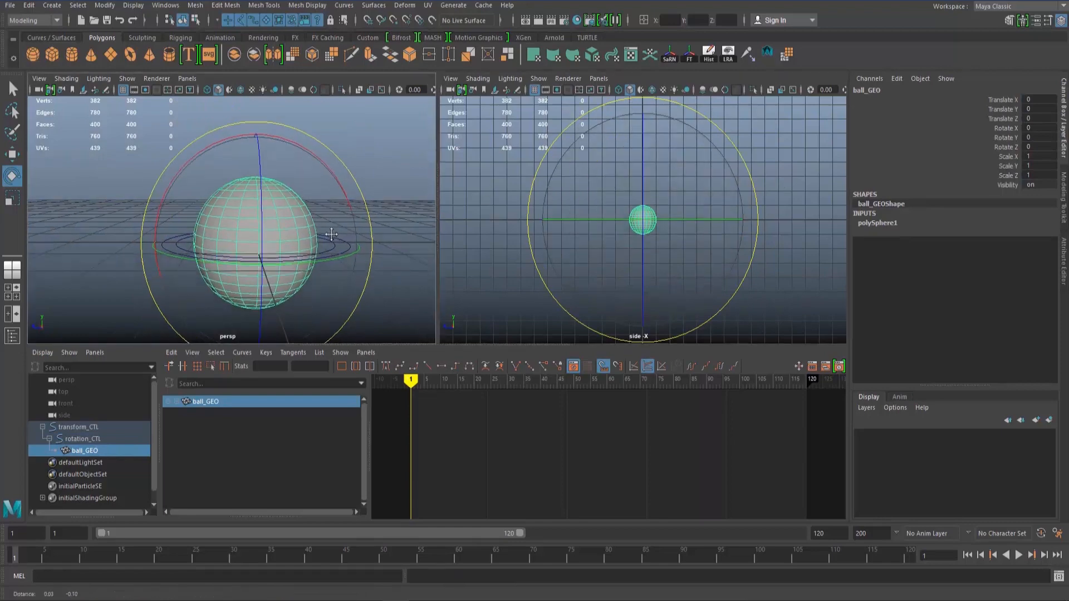
pyautogui.press('q')
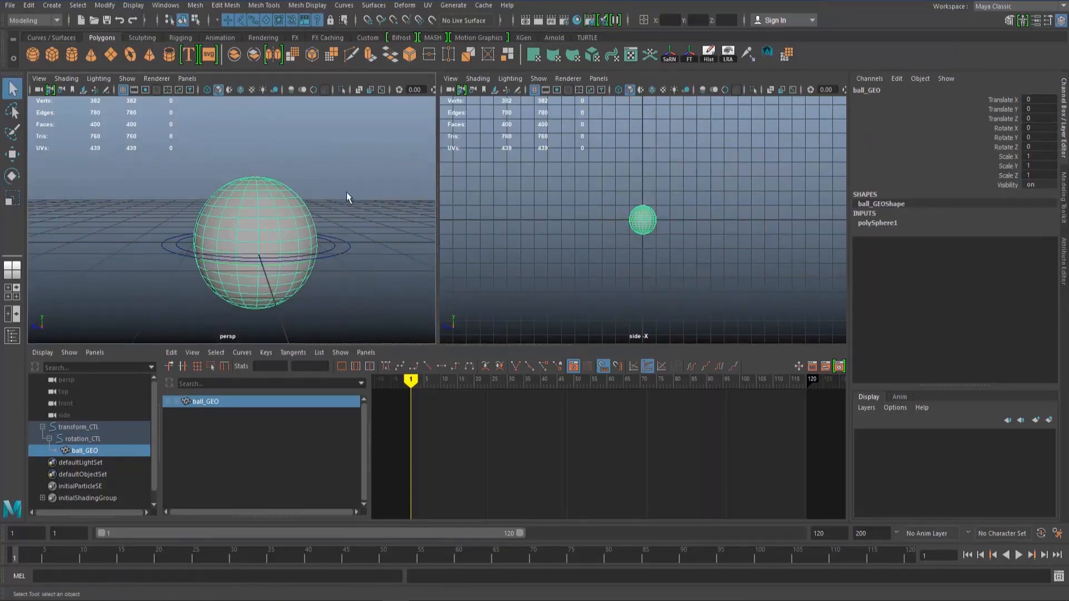
pyautogui.click(346, 192)
# Lock the Translate, Rotate and Scale X, Y and Z channels of ball_GEO, and clear the selection.
pyautogui.click(271, 205)
pyautogui.moveTo(1014, 102); pyautogui.dragTo(1013, 180)
pyautogui.rightClick(996, 106)
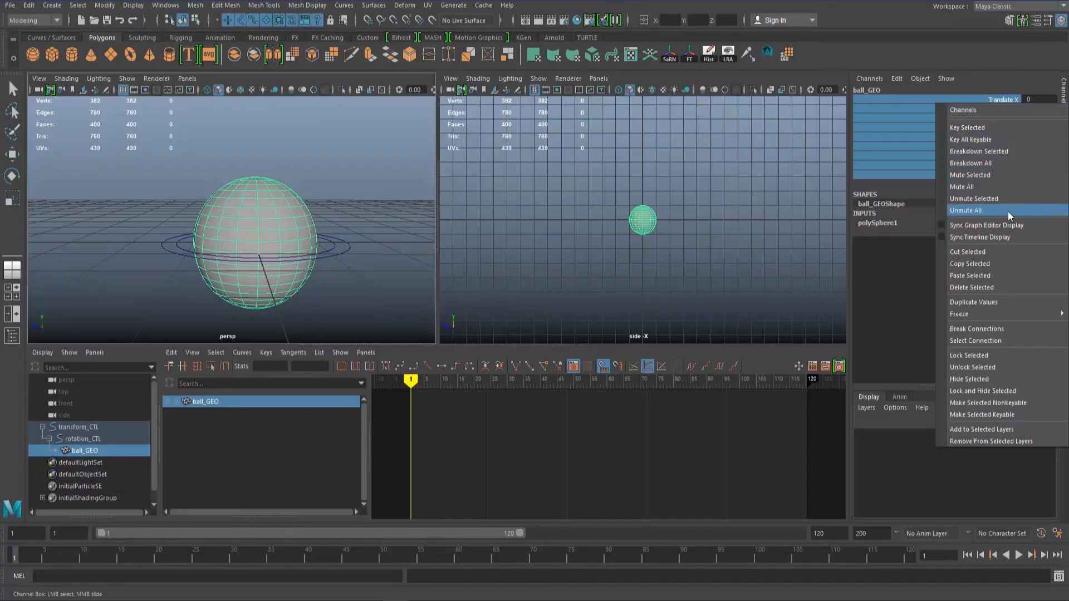
pyautogui.click(975, 355)
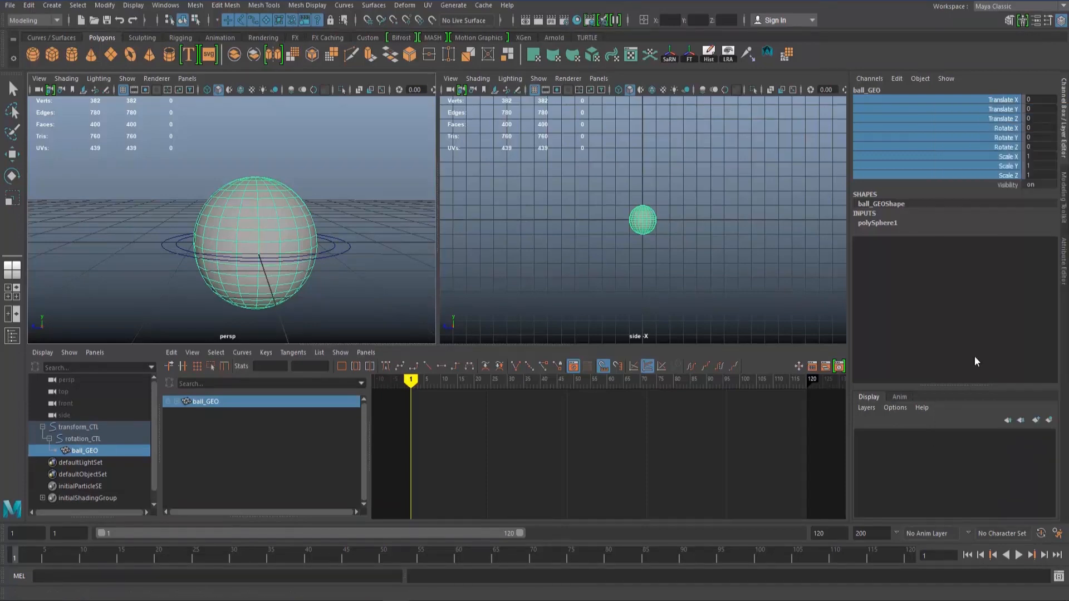
pyautogui.click(320, 193)
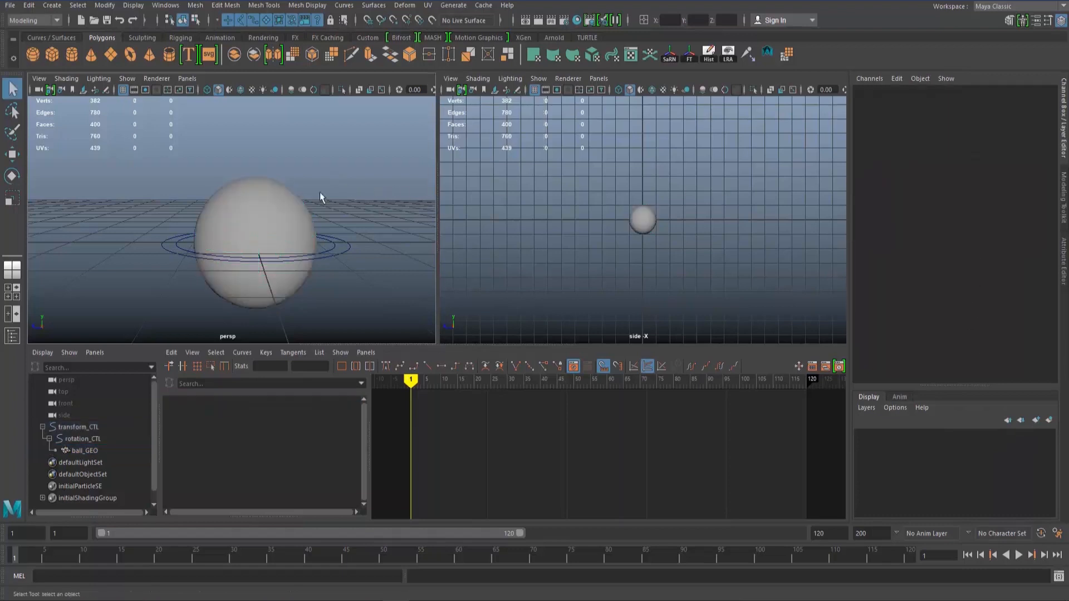
# Check the locked ball_GEO with the Move, Rotate and Scale tools, and set a key at frame 1.
pyautogui.click(259, 223)
pyautogui.press('w')
pyautogui.press('e')
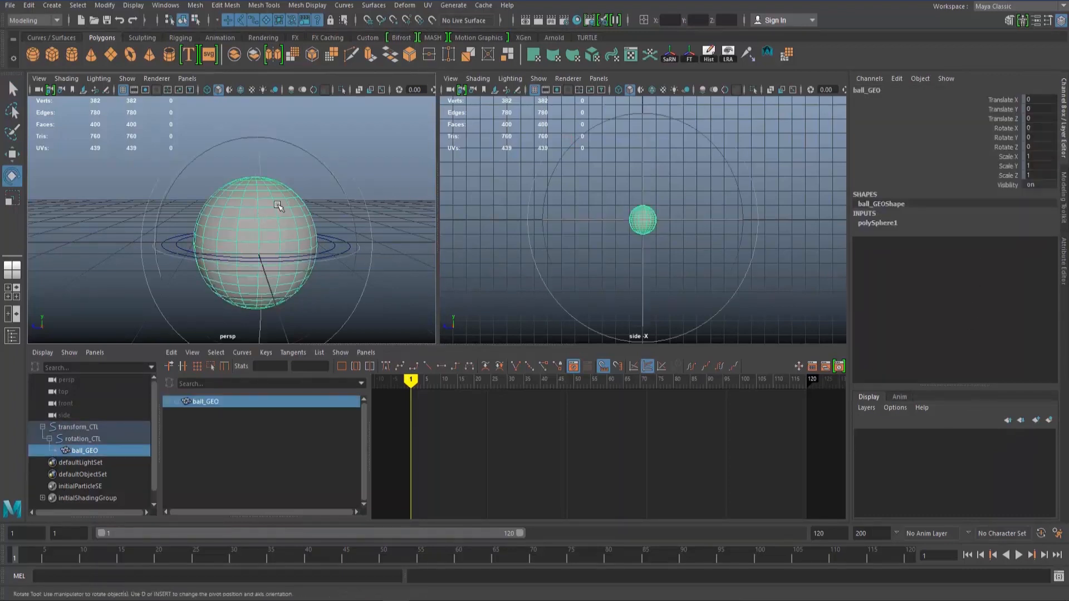
pyautogui.press('q')
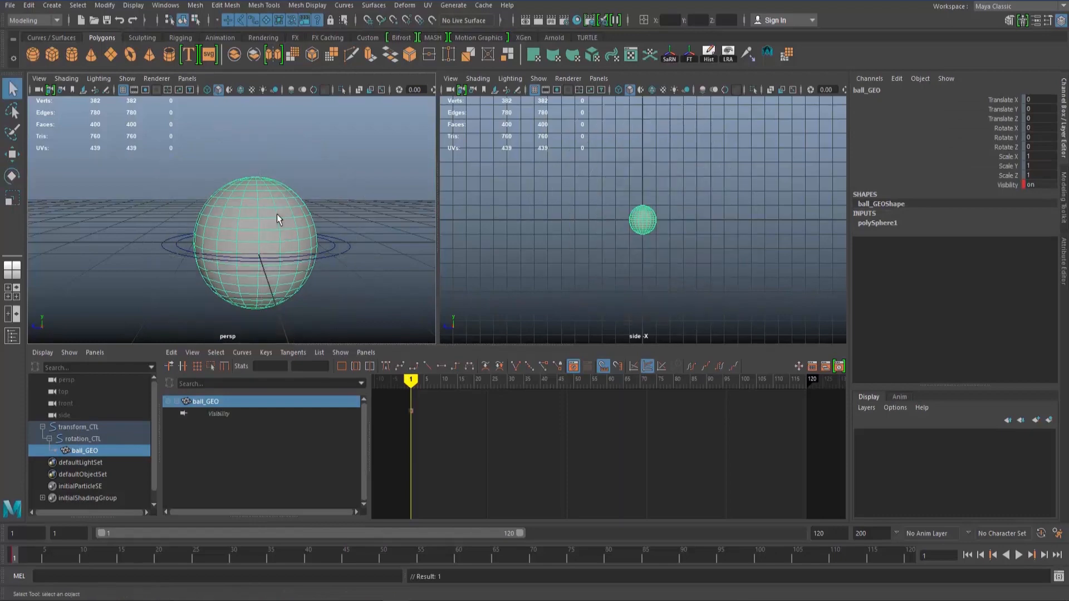
pyautogui.press('r')
pyautogui.click(329, 206)
pyautogui.keyDown('alt'); pyautogui.moveTo(329, 206); pyautogui.dragTo(319, 203); pyautogui.keyUp('alt')
pyautogui.click(319, 203)
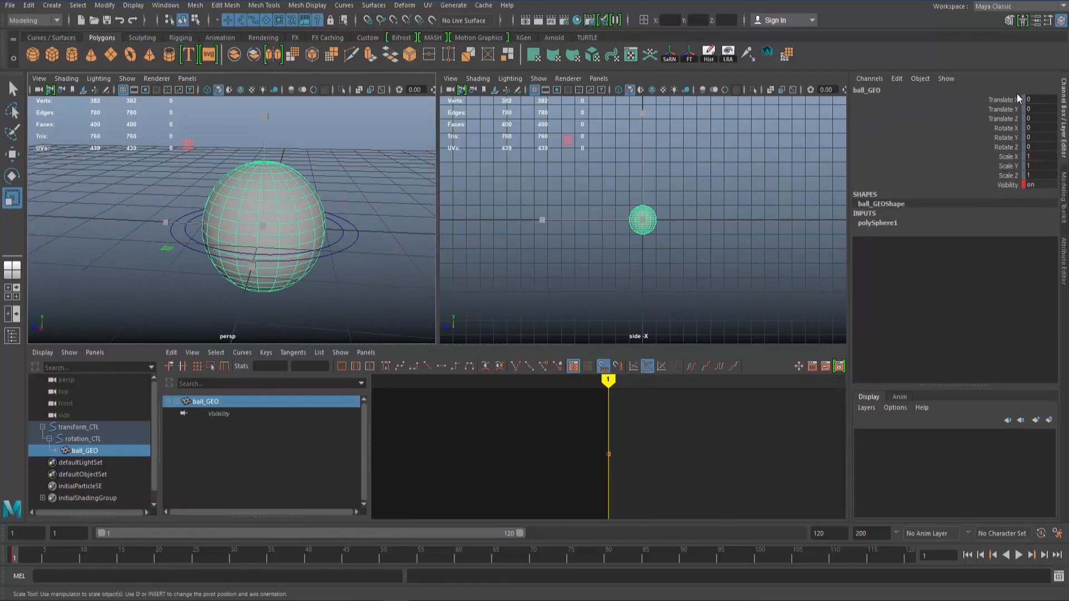
# Examine the Unlock Selected option for ball_GEO's Translate, Rotate and Scale channels, and dismiss it without unlocking them.
pyautogui.moveTo(1009, 100); pyautogui.dragTo(1002, 180)
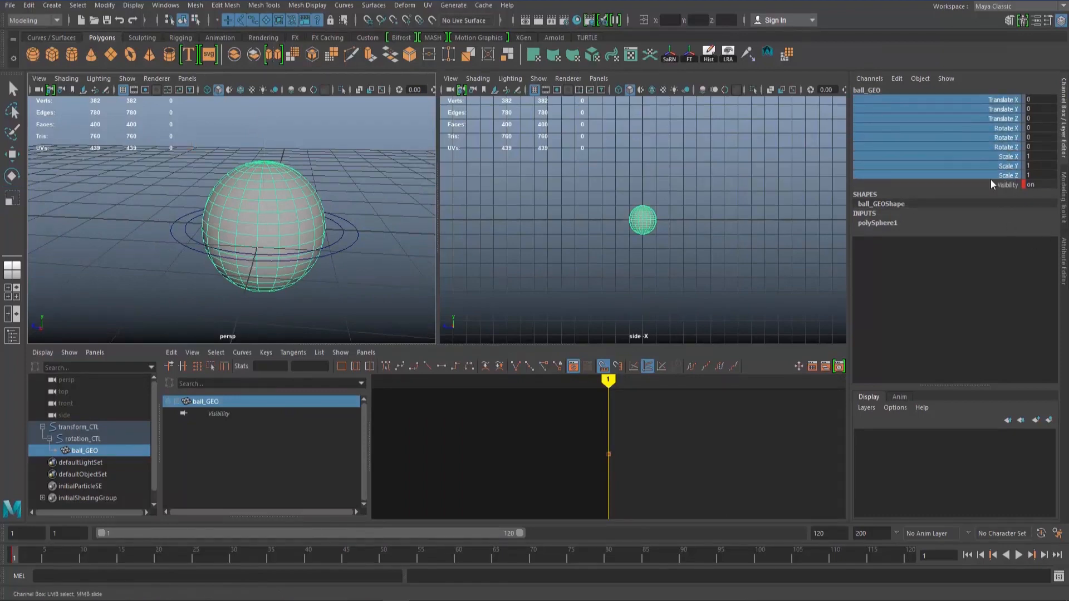
pyautogui.rightClick(1004, 129)
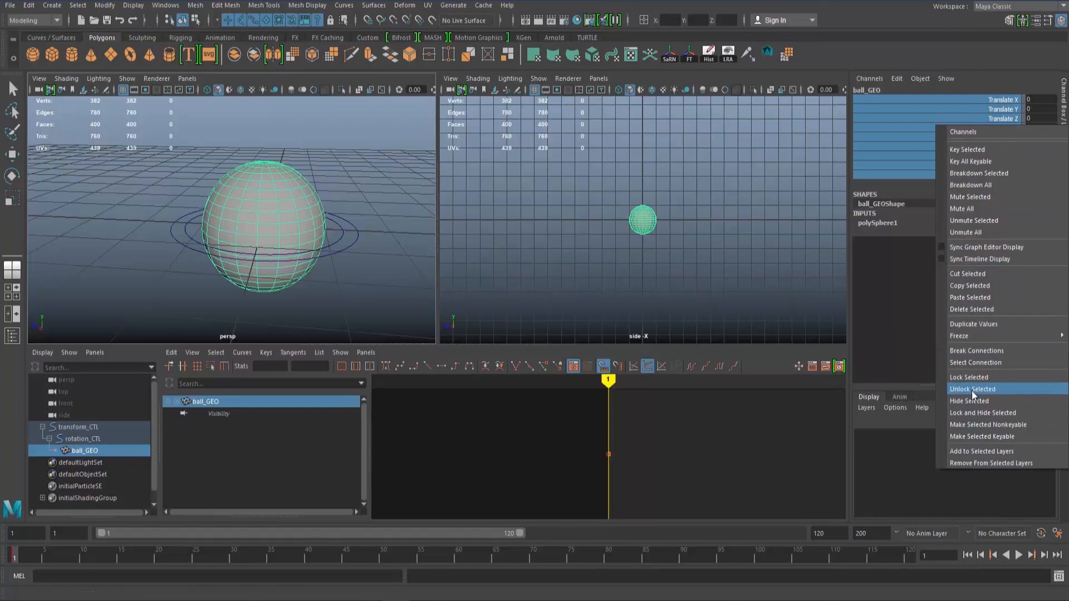
pyautogui.click(994, 102)
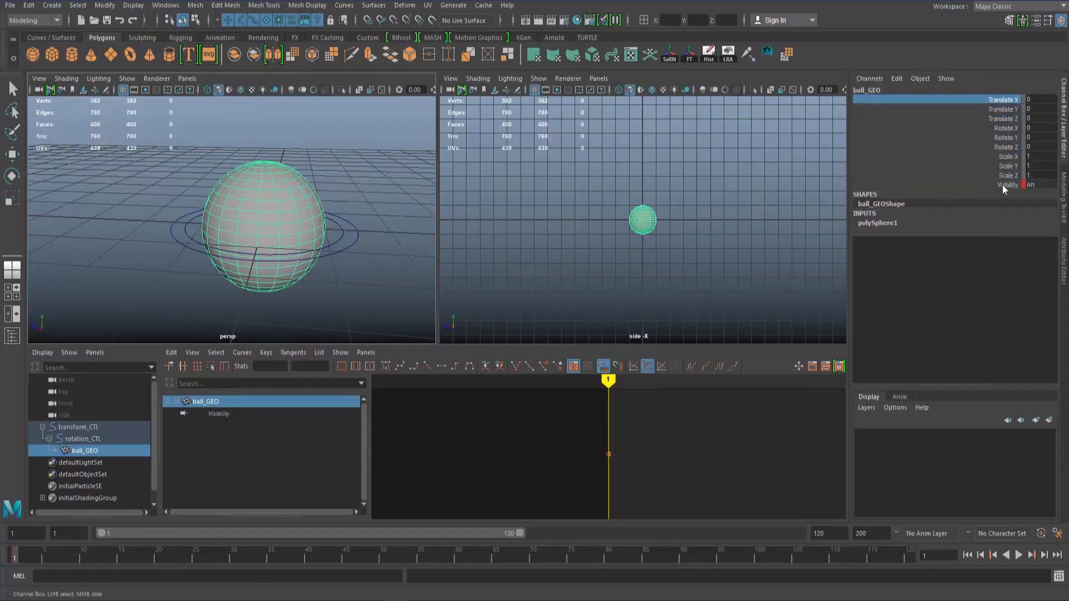
# Delete the key at frame 1 from ball_GEO and clear the selection.
pyautogui.rightClick(14, 559)
pyautogui.click(82, 416)
pyautogui.click(375, 201)
# Set the second viewport to the orthographic side view.
pyautogui.press('r')
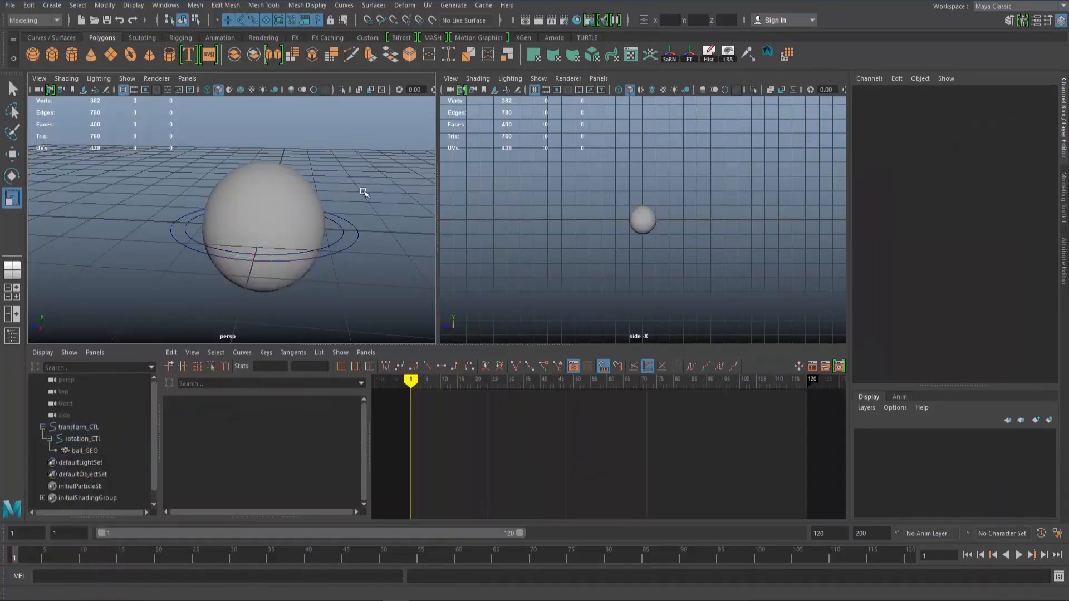
pyautogui.scroll(3, 357, 194)
pyautogui.keyDown('alt'); pyautogui.moveTo(345, 192); pyautogui.dragTo(359, 184); pyautogui.keyUp('alt')
pyautogui.keyDown('alt'); pyautogui.moveTo(371, 190); pyautogui.dragTo(323, 216, button='middle'); pyautogui.keyUp('alt')
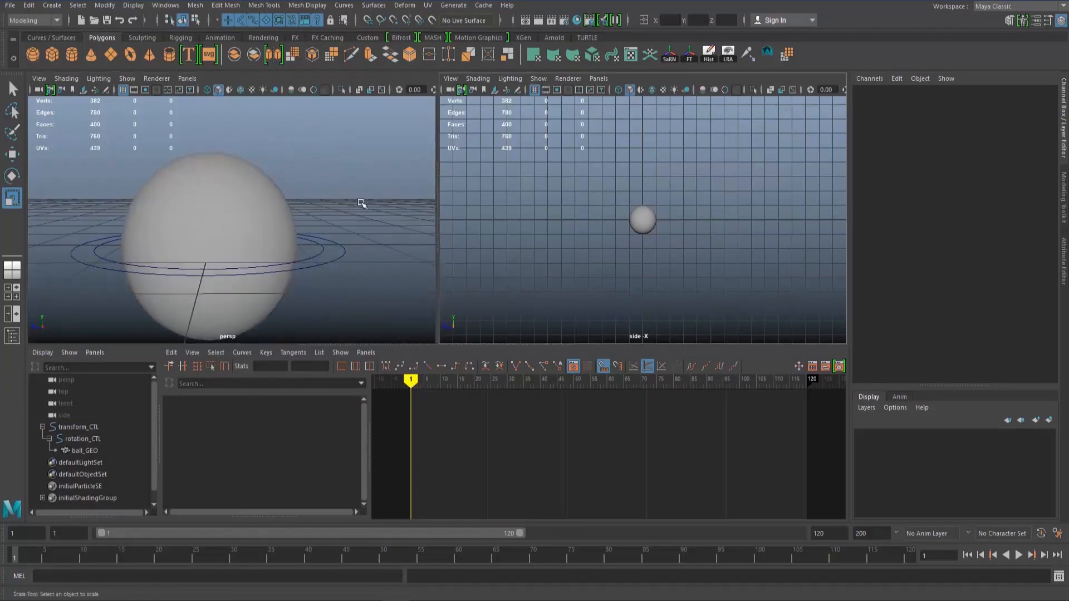
pyautogui.keyDown('alt'); pyautogui.moveTo(360, 201); pyautogui.dragTo(421, 206); pyautogui.keyUp('alt')
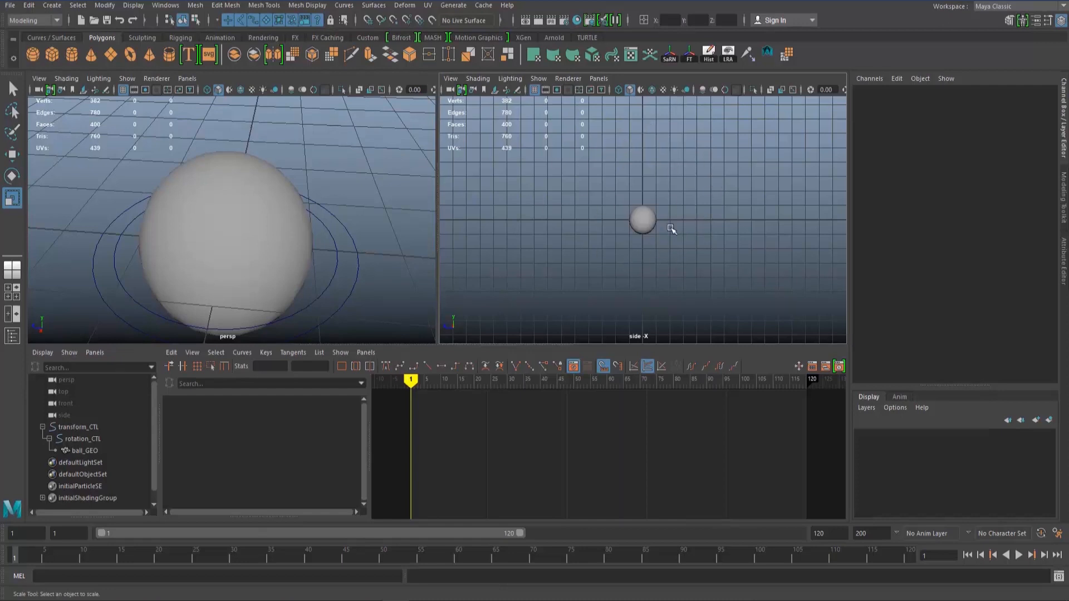
pyautogui.click(600, 79)
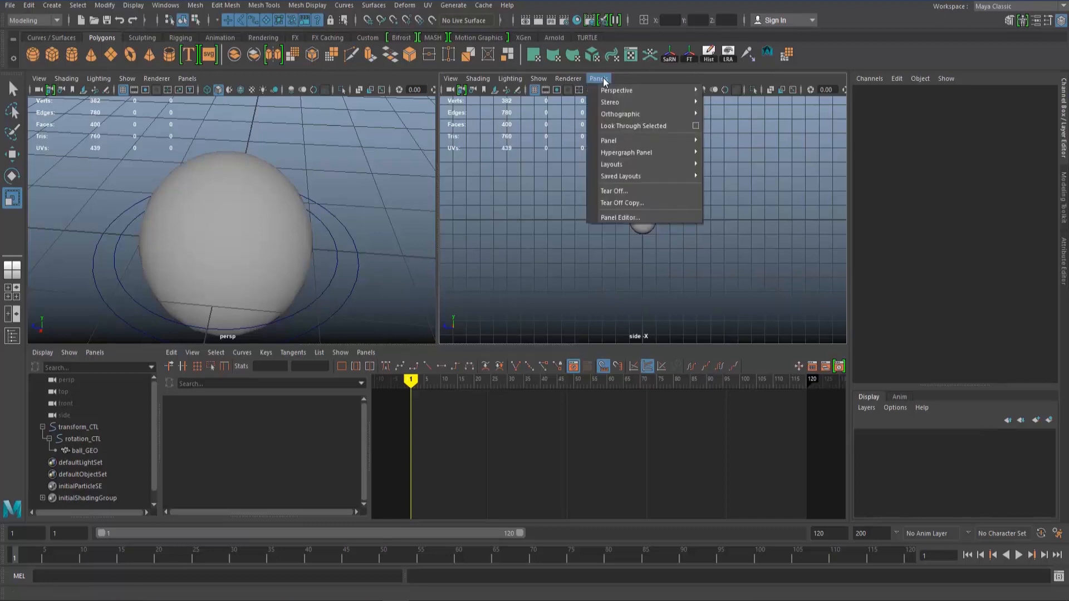
pyautogui.moveTo(643, 113)
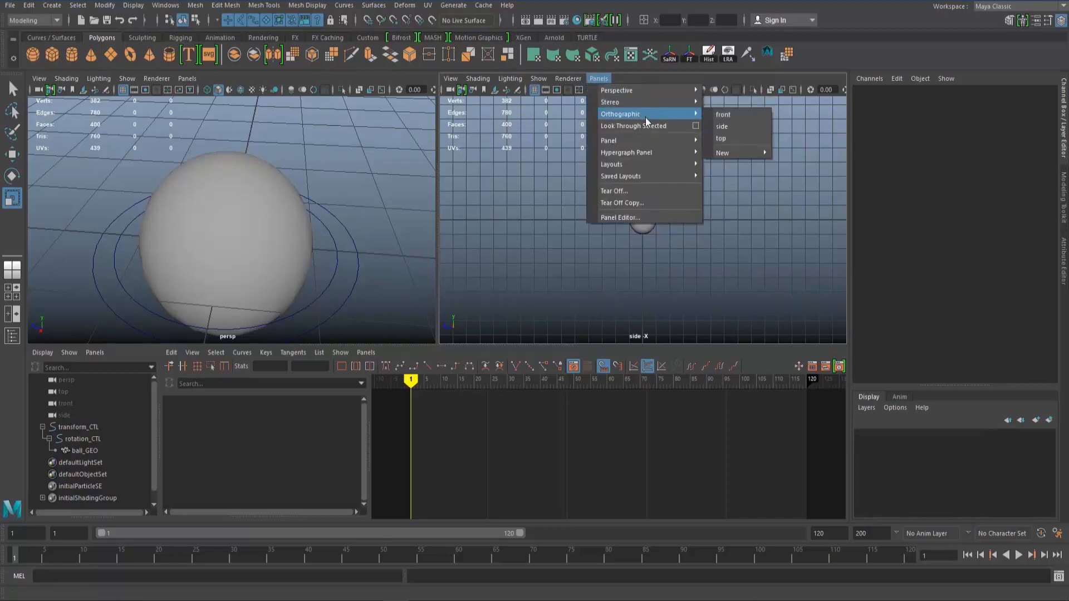
pyautogui.click(734, 123)
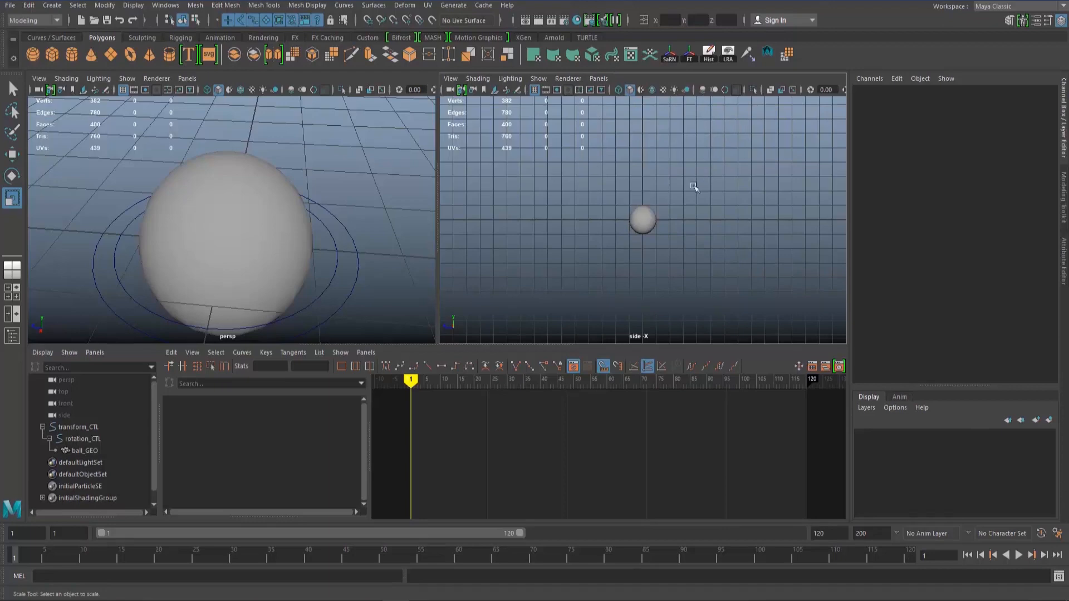
# Select transform_CTL and raise the rig to a Translate Y of about 0.988 with the Move tool.
pyautogui.click(354, 286)
pyautogui.keyDown('alt'); pyautogui.moveTo(358, 245); pyautogui.dragTo(272, 229, button='right'); pyautogui.keyUp('alt')
pyautogui.keyDown('alt'); pyautogui.moveTo(272, 229); pyautogui.dragTo(271, 209); pyautogui.keyUp('alt')
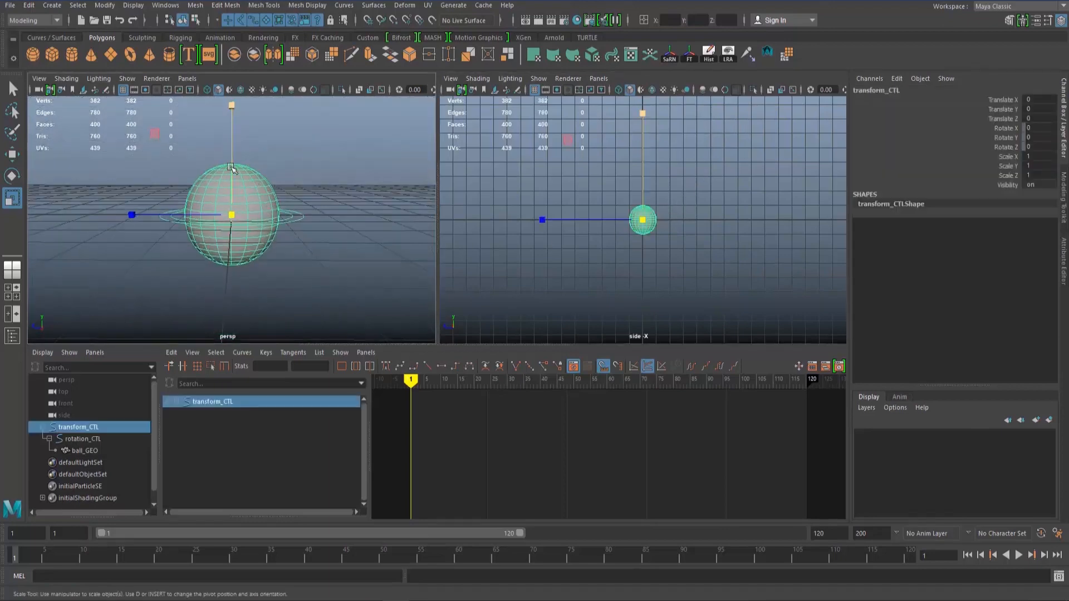
pyautogui.press('w')
pyautogui.moveTo(231, 167); pyautogui.dragTo(239, 117)
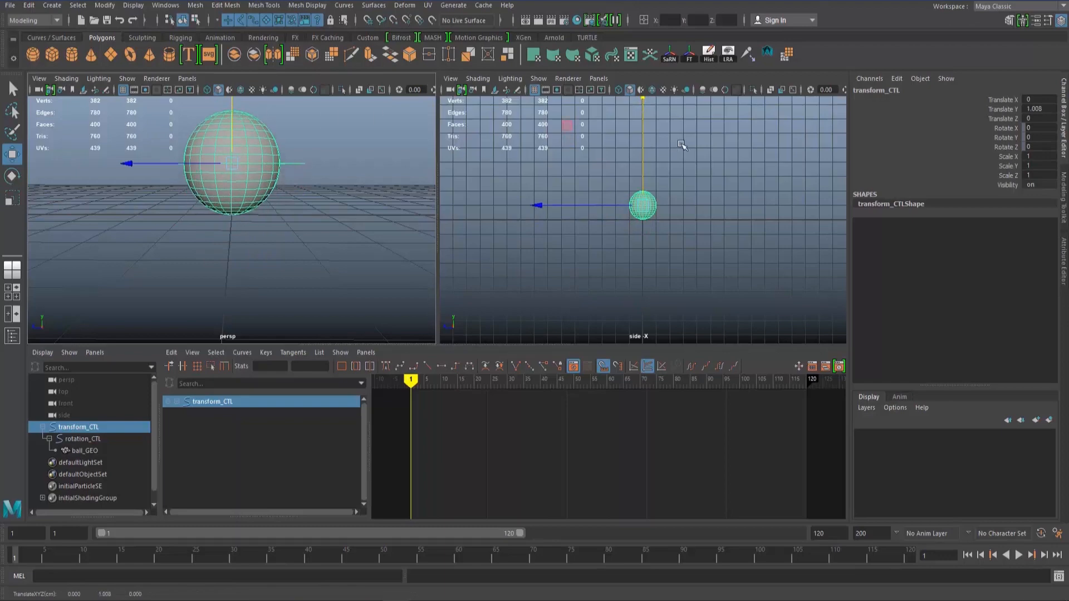
pyautogui.press('space')
pyautogui.moveTo(438, 229); pyautogui.dragTo(438, 233)
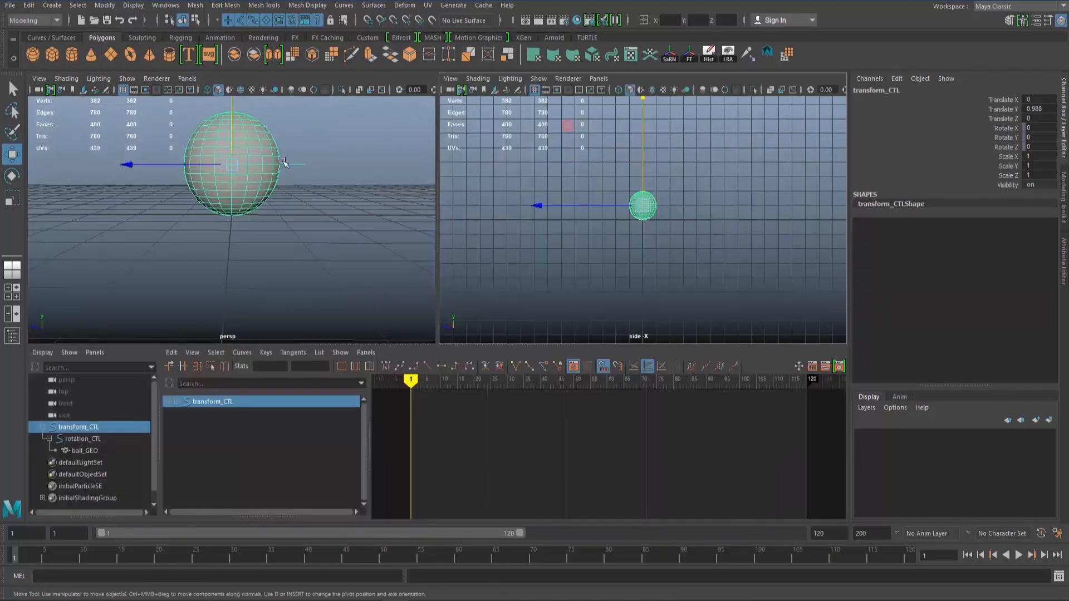
pyautogui.press('q')
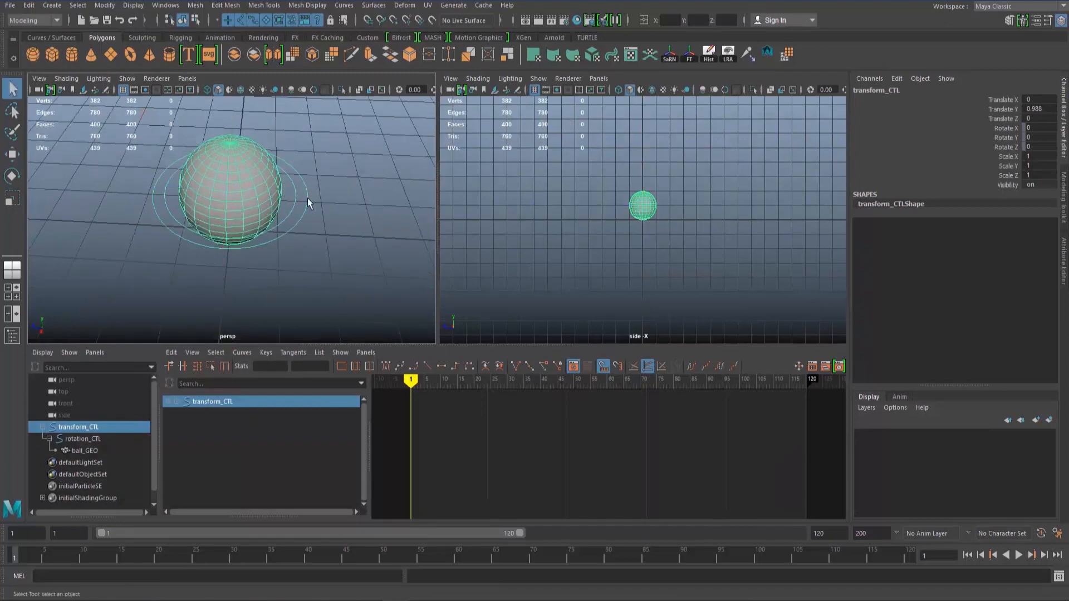
pyautogui.keyDown('alt'); pyautogui.moveTo(308, 203); pyautogui.dragTo(288, 191); pyautogui.keyUp('alt')
pyautogui.scroll(5, 286, 277)
pyautogui.moveTo(289, 191)
pyautogui.keyDown('alt'); pyautogui.mouseDown(button='middle')
pyautogui.moveTo(286, 276)
pyautogui.moveTo(292, 207)
pyautogui.mouseUp(button='middle'); pyautogui.keyUp('alt')
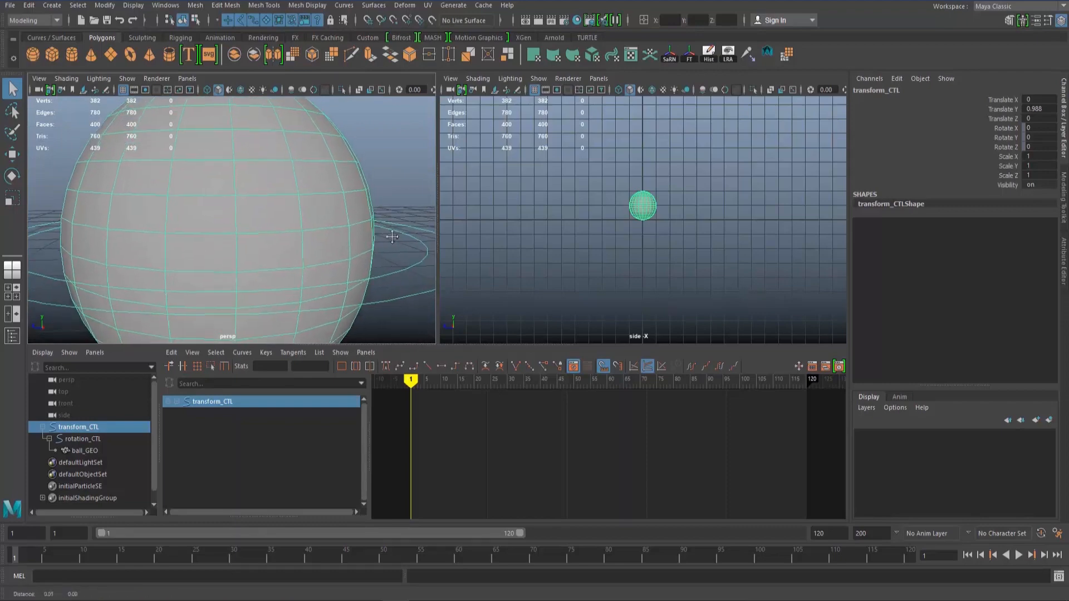
pyautogui.keyDown('alt'); pyautogui.moveTo(392, 236); pyautogui.dragTo(229, 215, button='right'); pyautogui.keyUp('alt')
pyautogui.keyDown('alt'); pyautogui.moveTo(331, 238); pyautogui.dragTo(318, 237, button='middle'); pyautogui.keyUp('alt')
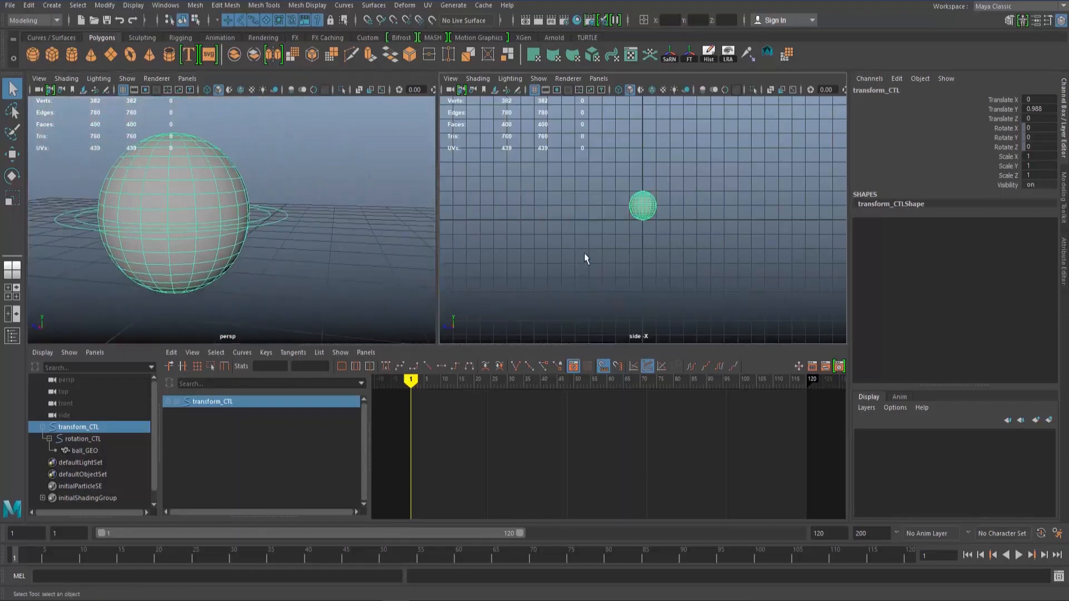
# Enlarge the side view, raise transform_CTL to a Translate Y of about 10.187, and set a key at frame 1.
pyautogui.press('space')
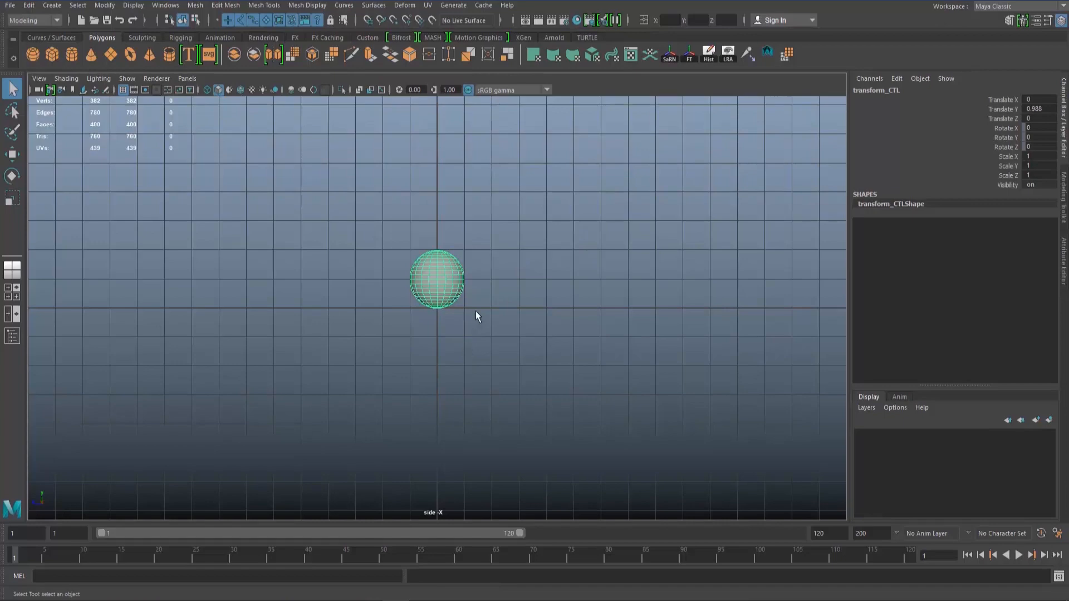
pyautogui.keyDown('alt'); pyautogui.moveTo(476, 313); pyautogui.dragTo(507, 329, button='right'); pyautogui.keyUp('alt')
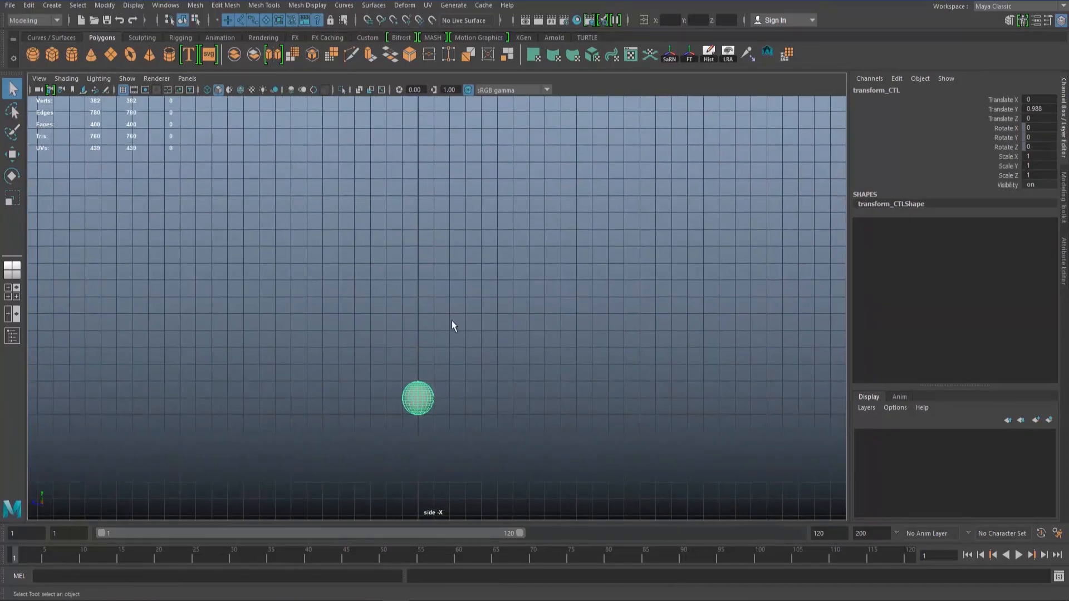
pyautogui.press('w')
pyautogui.moveTo(419, 348); pyautogui.dragTo(446, 194)
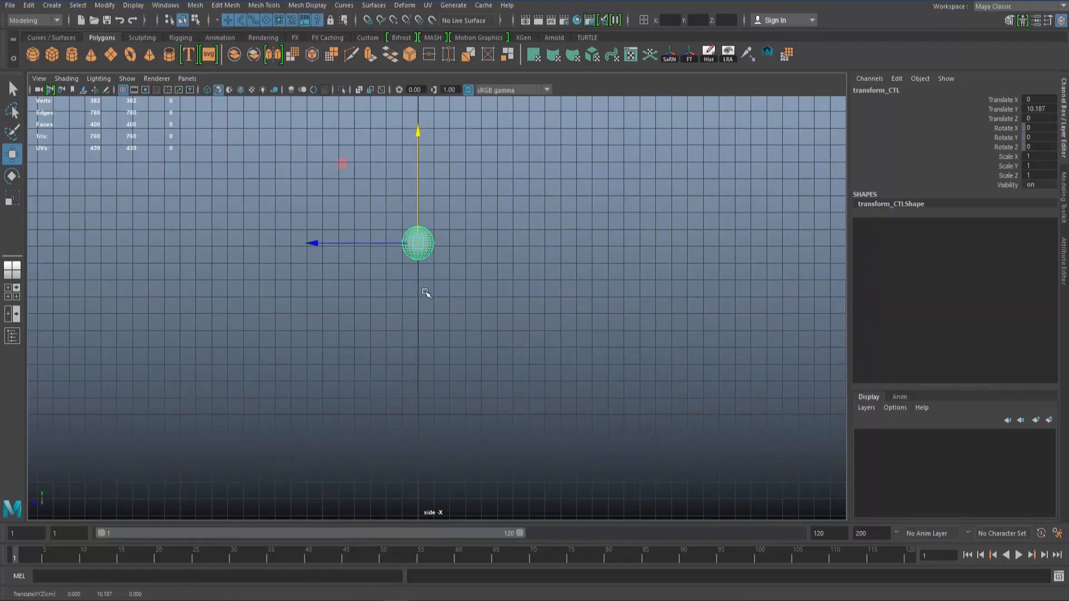
pyautogui.press('s')
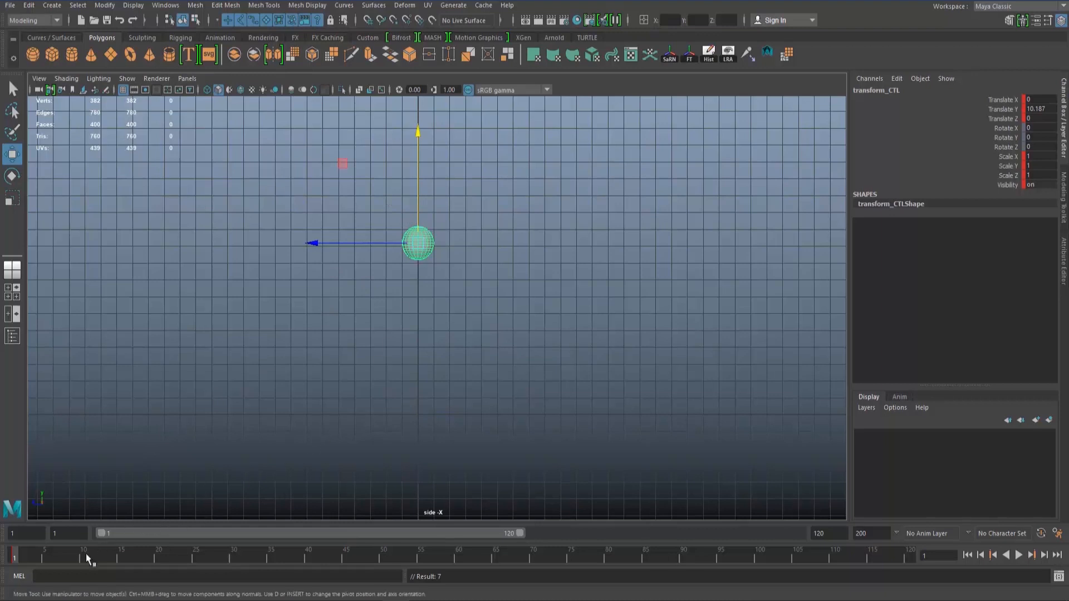
# At frame 10, lower transform_CTL to a Translate Y of about 0.988 and set a key.
pyautogui.hotkey('alt', 'v')
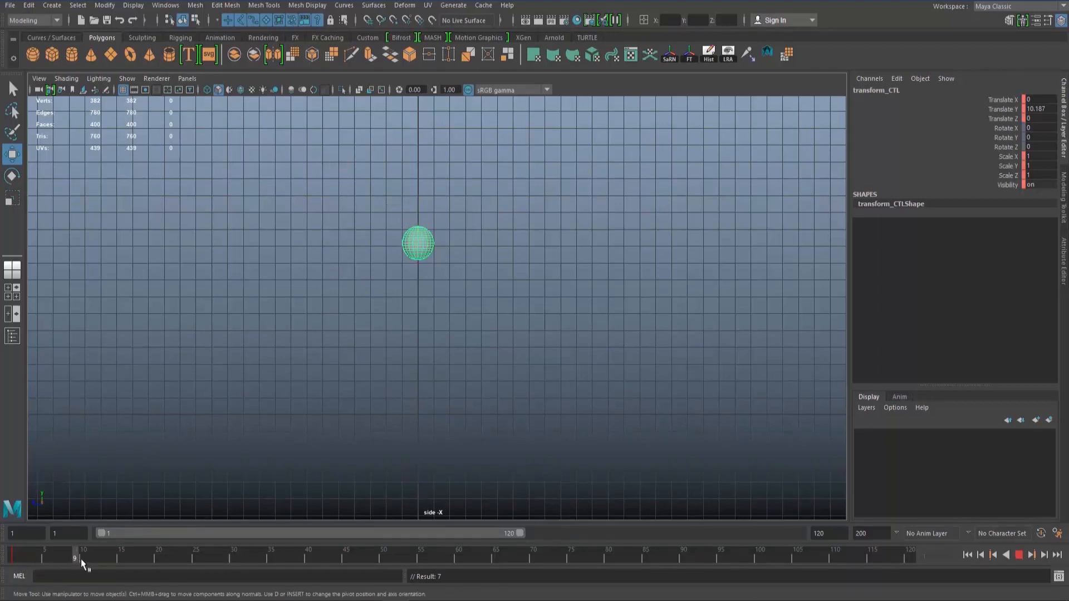
pyautogui.hotkey('alt', 'v')
pyautogui.moveTo(419, 203); pyautogui.dragTo(383, 365)
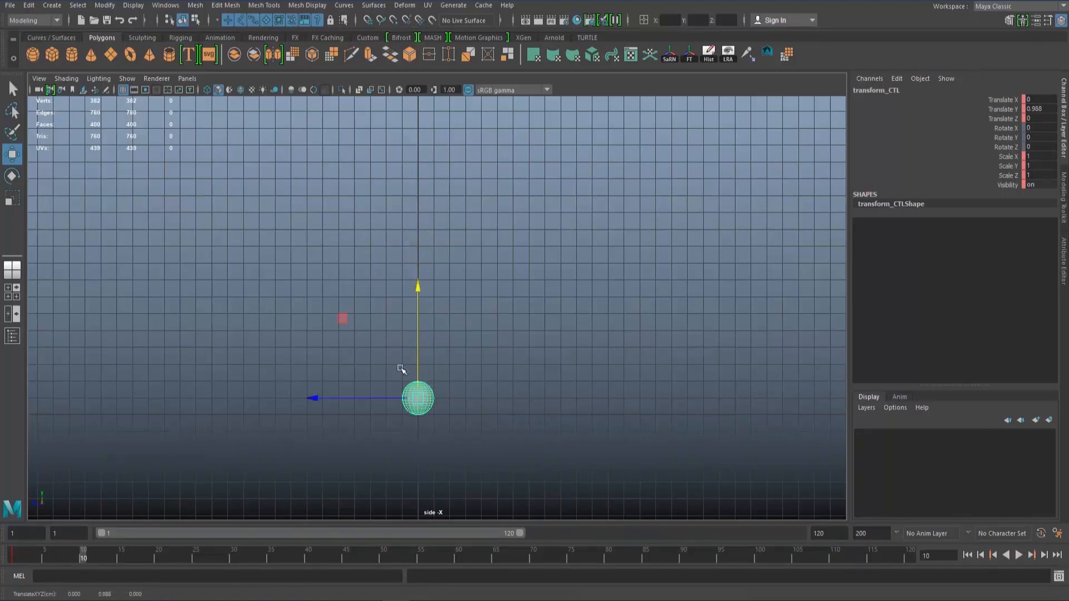
pyautogui.press('s')
# Copy transform_CTL's raised pose from frame 1 to frame 20 and set a key there.
pyautogui.click(12, 557)
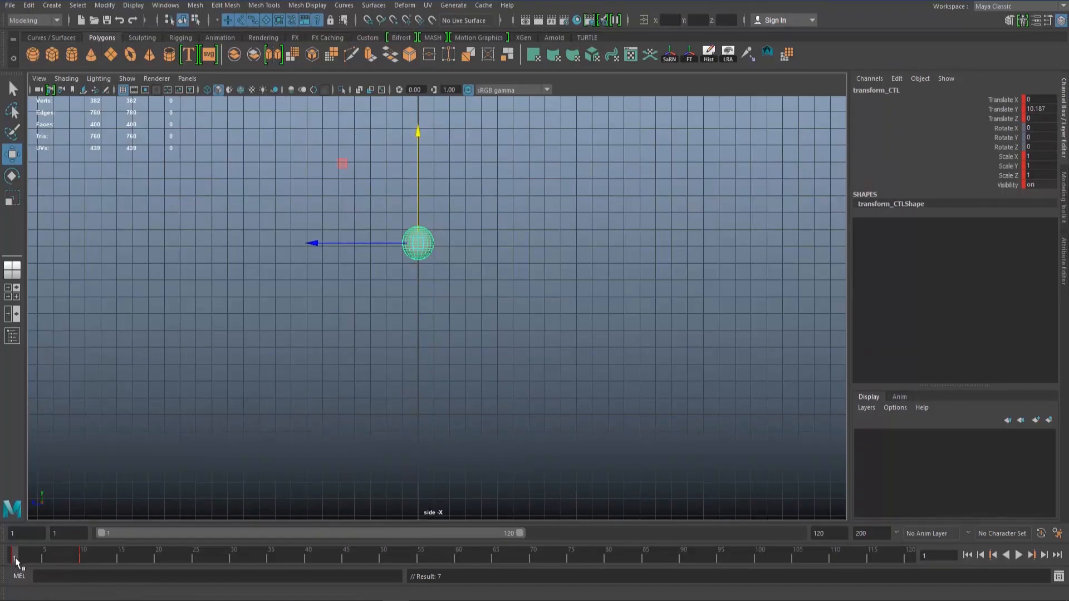
pyautogui.moveTo(15, 559); pyautogui.dragTo(51, 556)
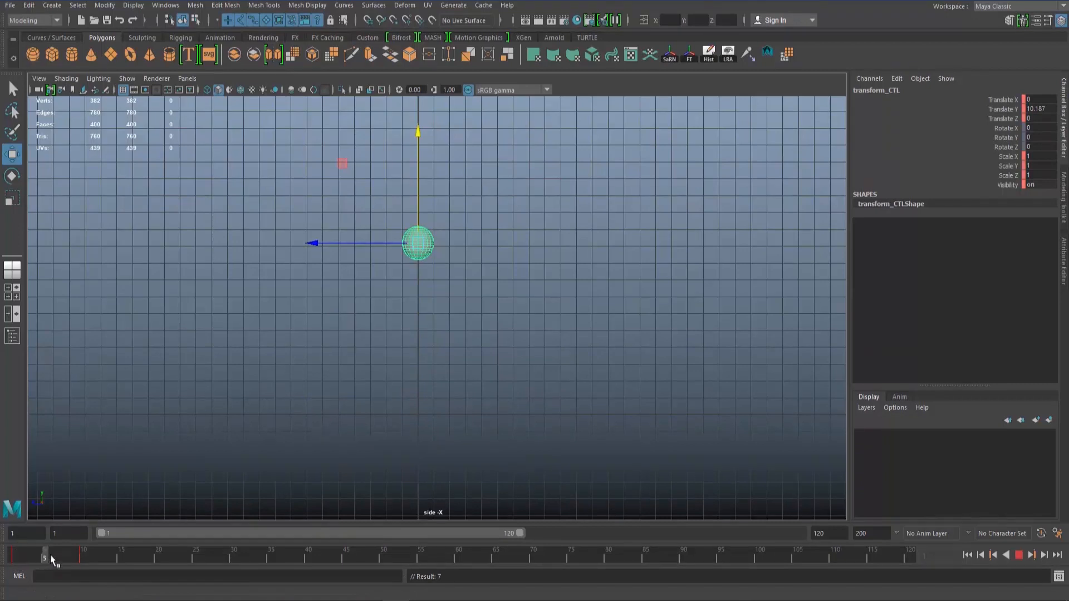
pyautogui.moveTo(161, 564); pyautogui.dragTo(158, 561)
pyautogui.press('s')
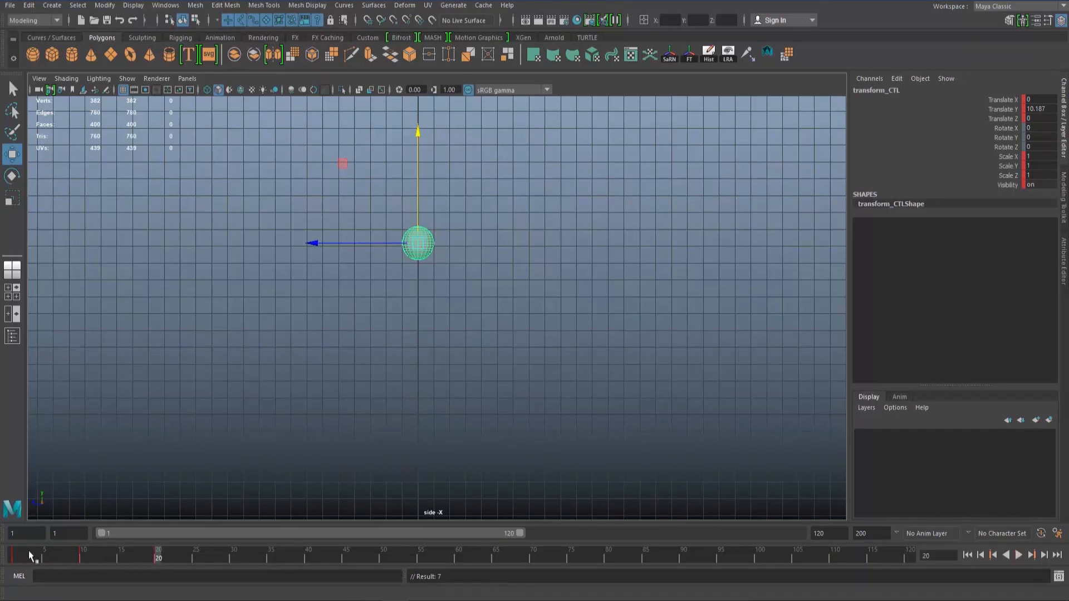
# Scrub through the bounce, copy transform_CTL's ground pose from frame 10 to frame 30, and key it.
pyautogui.click(16, 555)
pyautogui.moveTo(15, 559); pyautogui.dragTo(159, 556)
pyautogui.hotkey('alt', 'v')
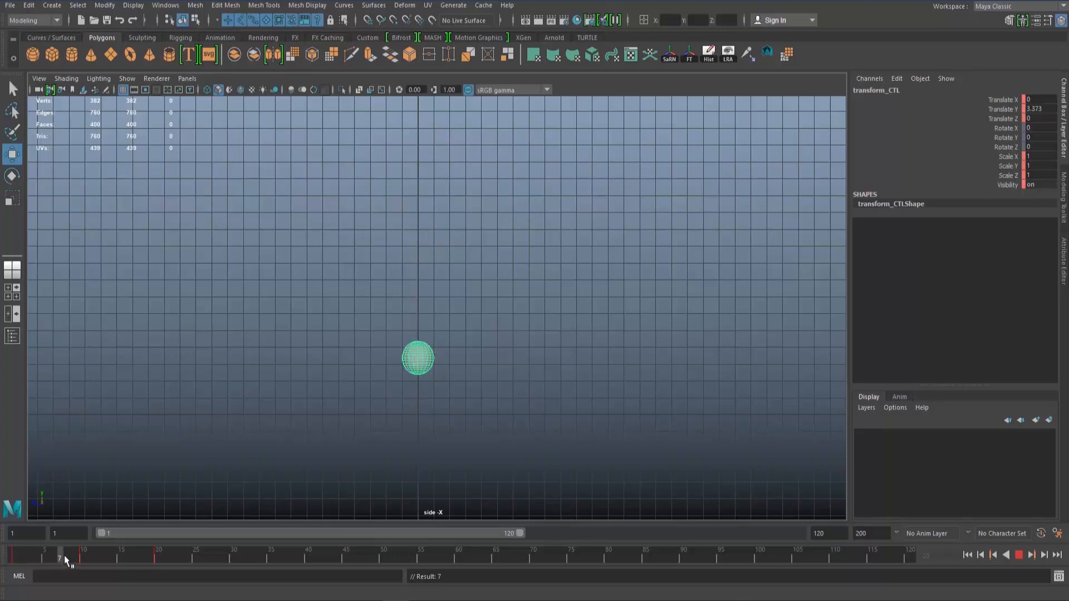
pyautogui.click(154, 556)
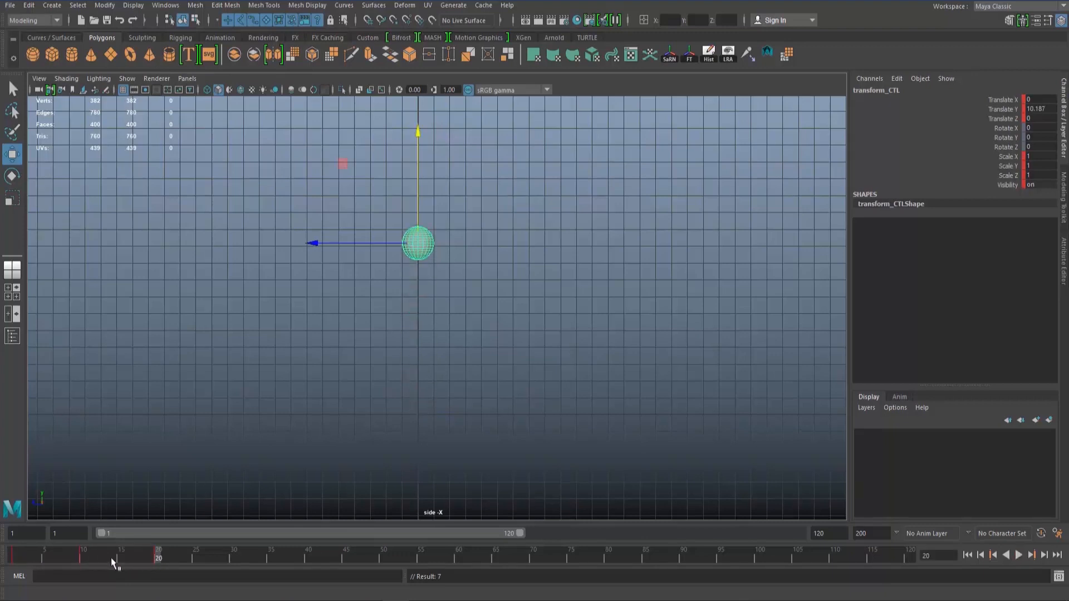
pyautogui.click(83, 557)
pyautogui.hotkey('alt', 'v')
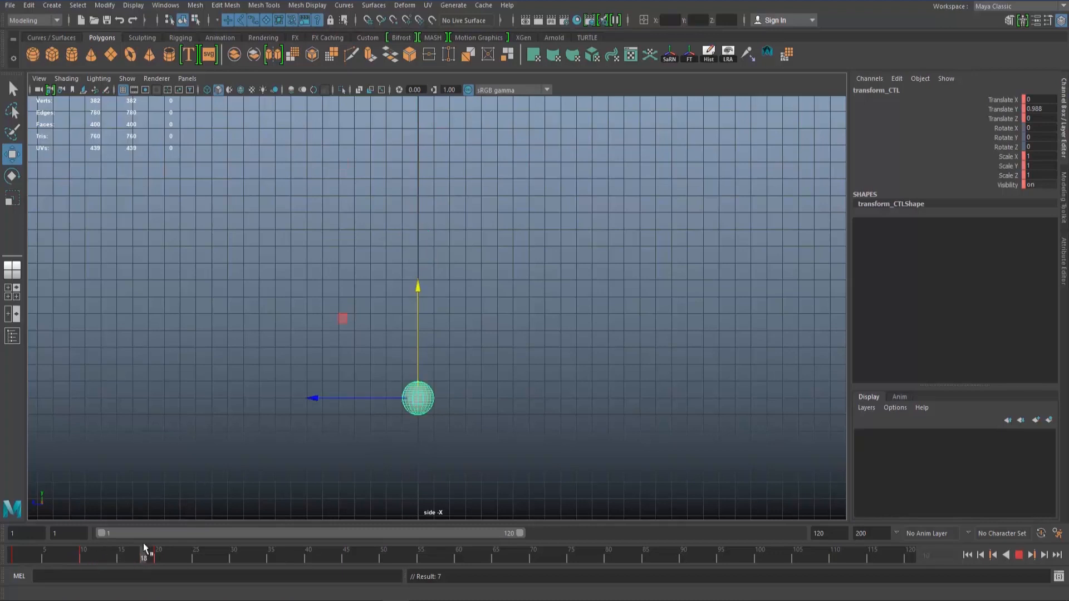
pyautogui.press('s')
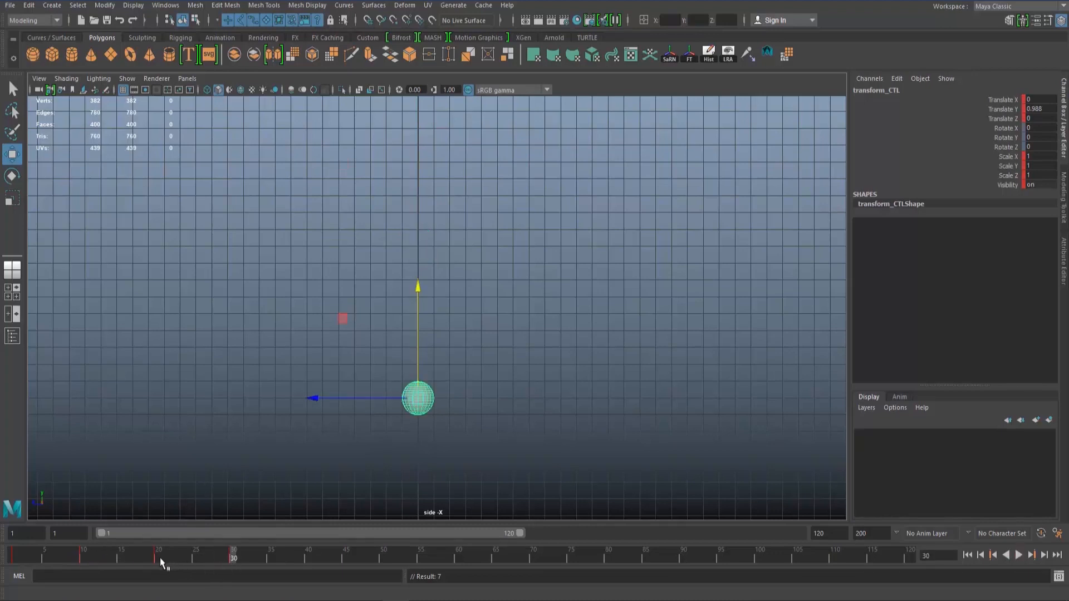
# Copy the raised pose from frame 20 to frame 40 and the ground pose to frame 50, keying both.
pyautogui.hotkey('alt', 'v')
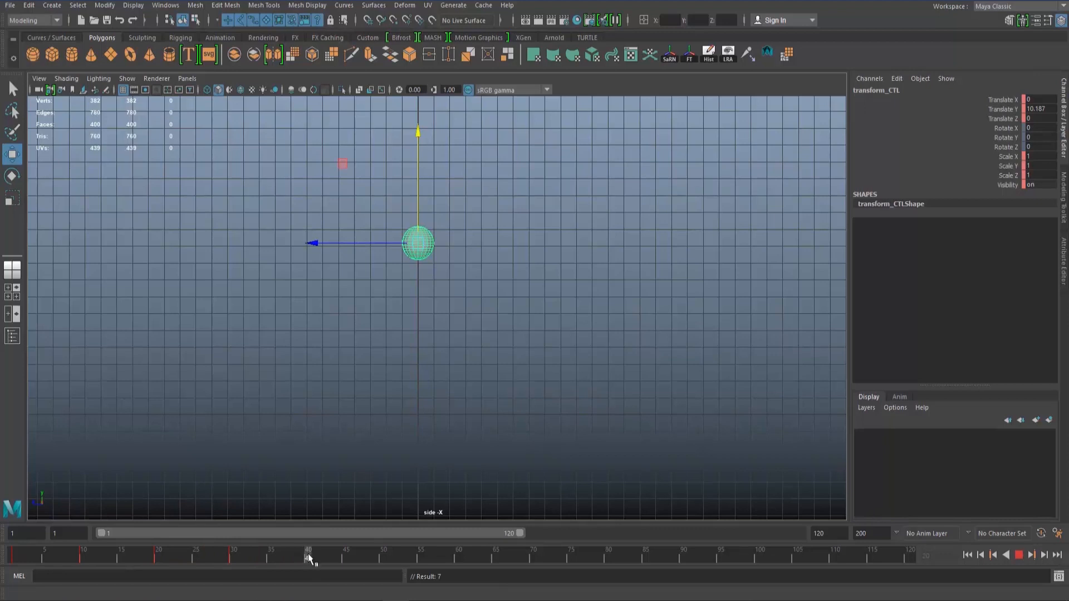
pyautogui.click(309, 553)
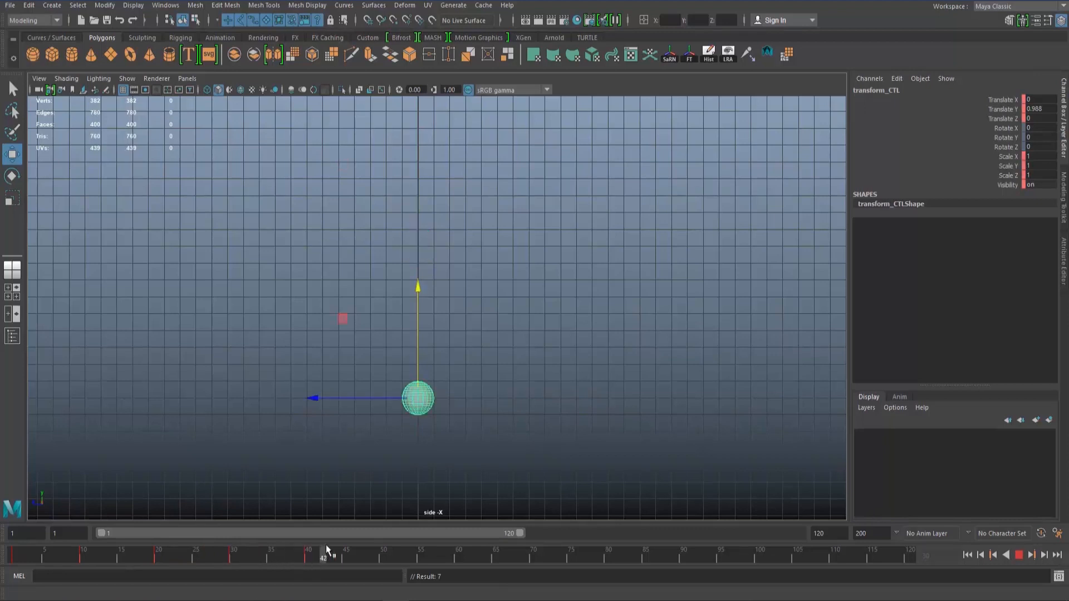
pyautogui.click(384, 554)
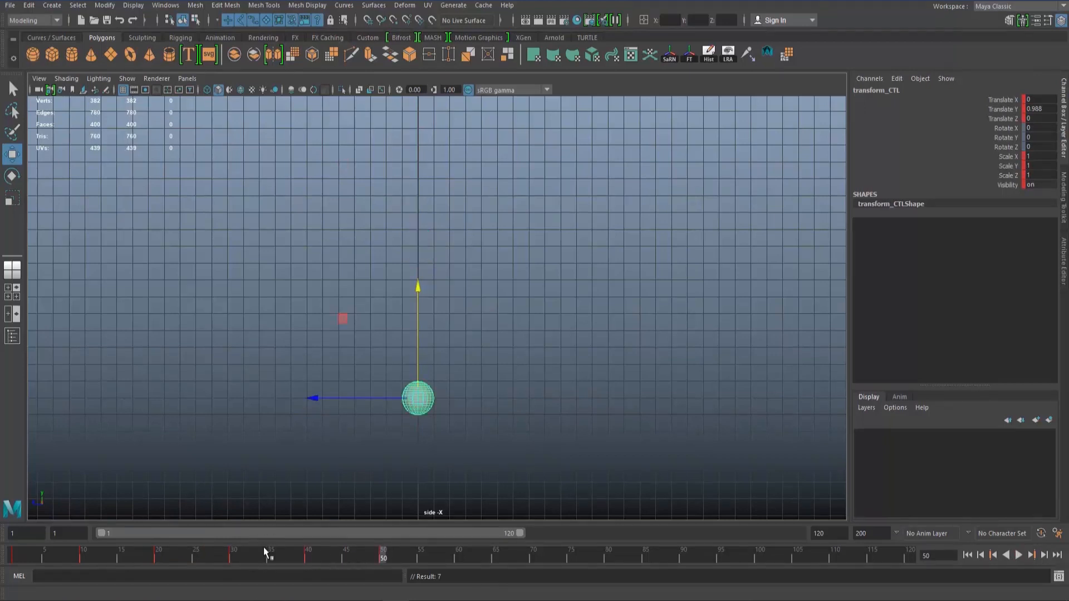
# Copy the raised pose from frame 40 to frame 60 and the ground pose from frame 50 to frame 70, keying both.
pyautogui.click(308, 557)
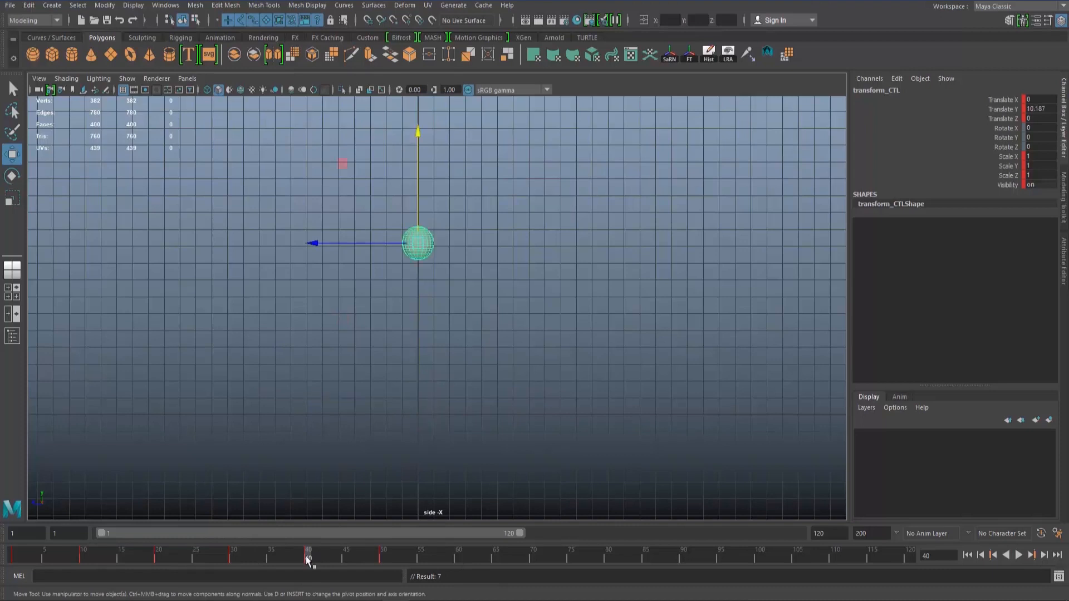
pyautogui.click(432, 554)
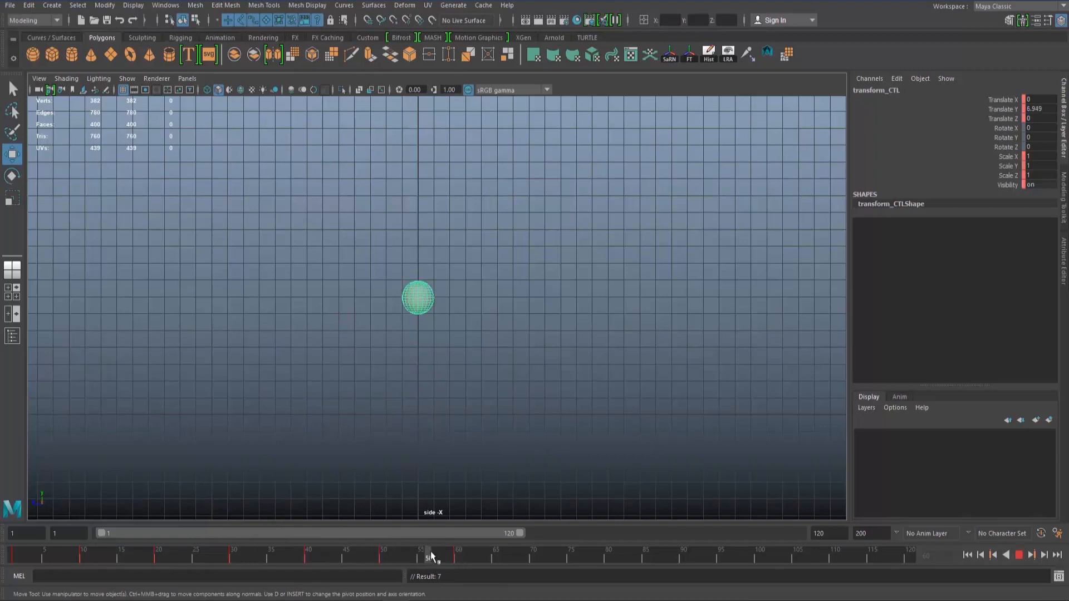
pyautogui.moveTo(431, 556); pyautogui.dragTo(458, 556)
pyautogui.click(384, 558)
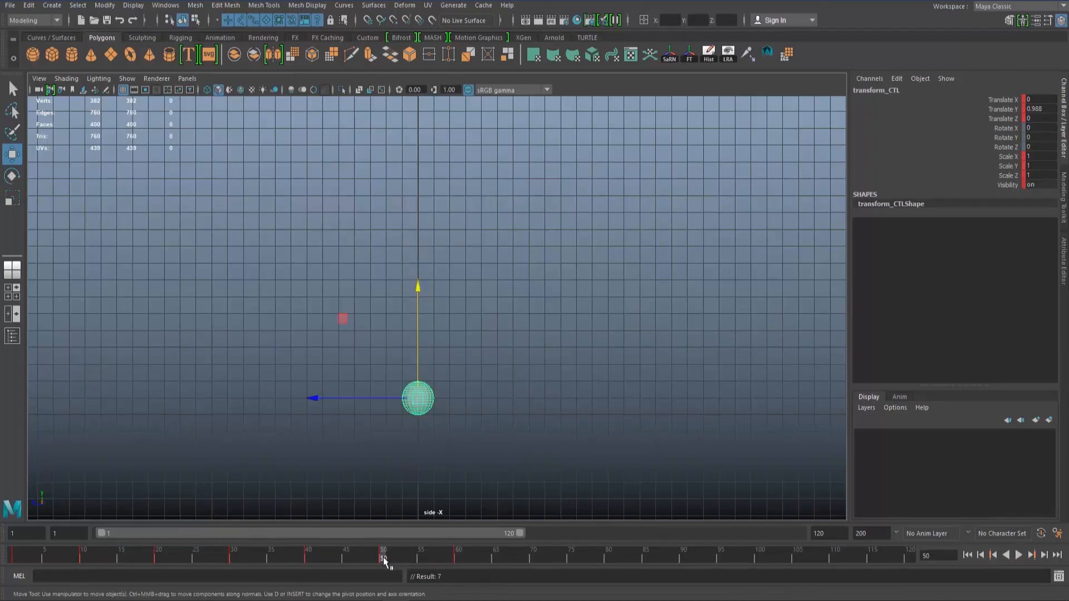
pyautogui.moveTo(383, 557); pyautogui.dragTo(530, 542, button='middle')
pyautogui.press('s')
# Key the frame 60 pose at frame 80 and the frame 70 pose at frame 90, and scrub back to frame 1.
pyautogui.click(457, 554)
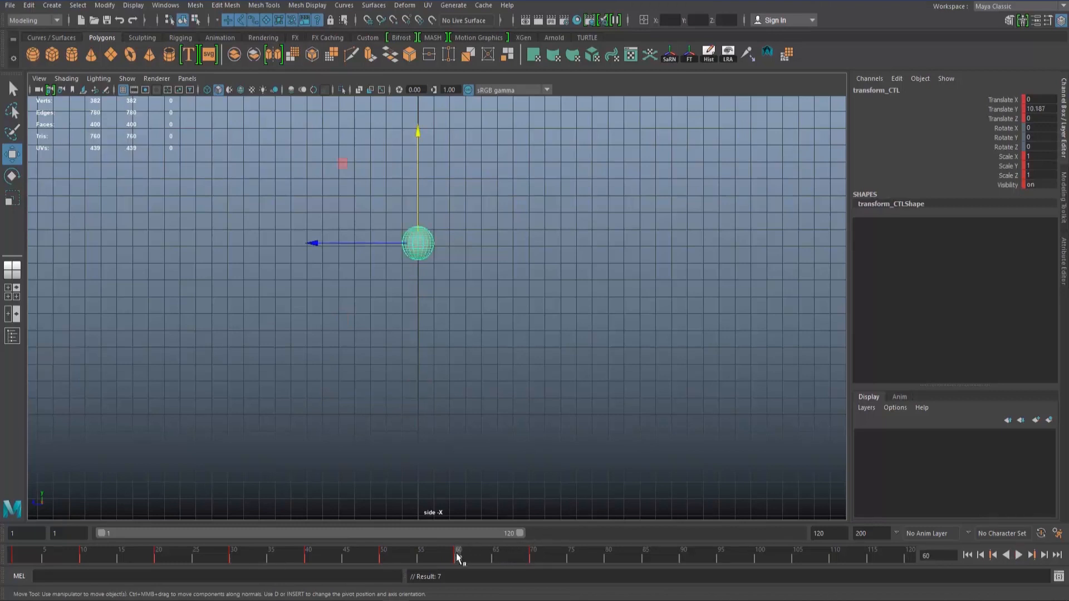
pyautogui.moveTo(458, 554); pyautogui.dragTo(615, 559, button='middle')
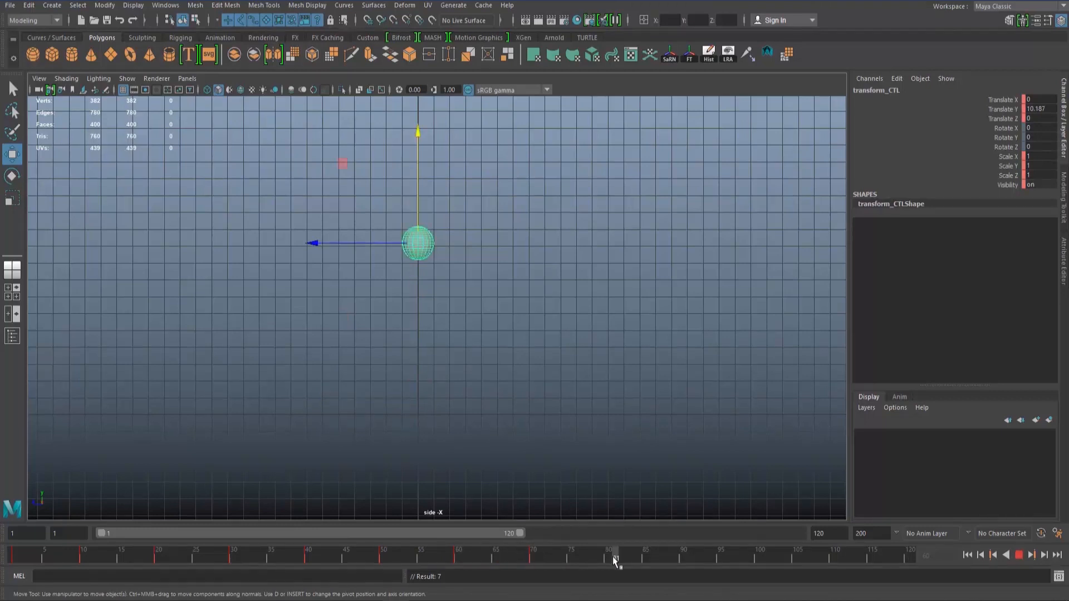
pyautogui.moveTo(608, 556)
pyautogui.mouseDown()
pyautogui.moveTo(549, 561)
pyautogui.moveTo(603, 555)
pyautogui.mouseUp()
pyautogui.click(536, 557)
pyautogui.moveTo(535, 557); pyautogui.dragTo(682, 555, button='middle')
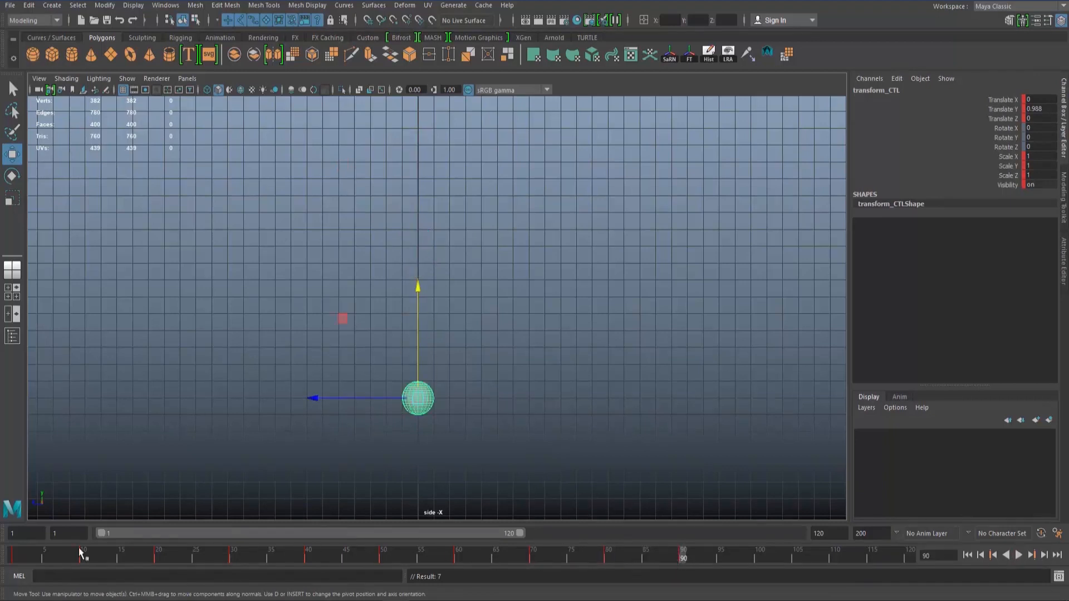
pyautogui.moveTo(79, 547); pyautogui.dragTo(713, 560)
pyautogui.moveTo(37, 561); pyautogui.dragTo(2, 539)
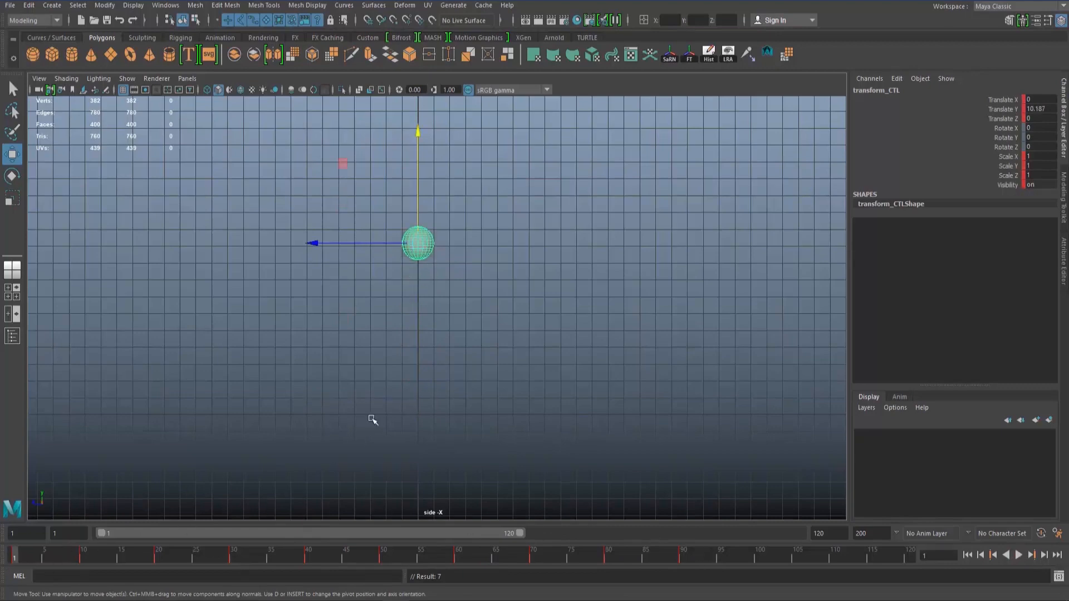
# Restore the multi-panel layout, frame transform_CTL's curves in the Graph Editor, and isolate its Translate Y curve.
pyautogui.press('space')
pyautogui.press('a')
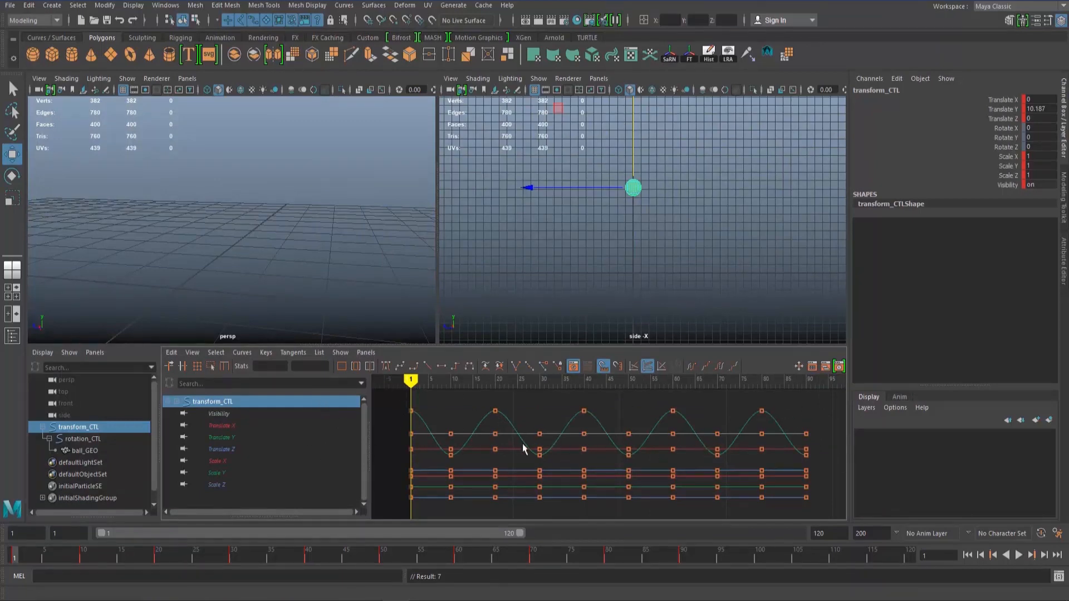
pyautogui.click(222, 438)
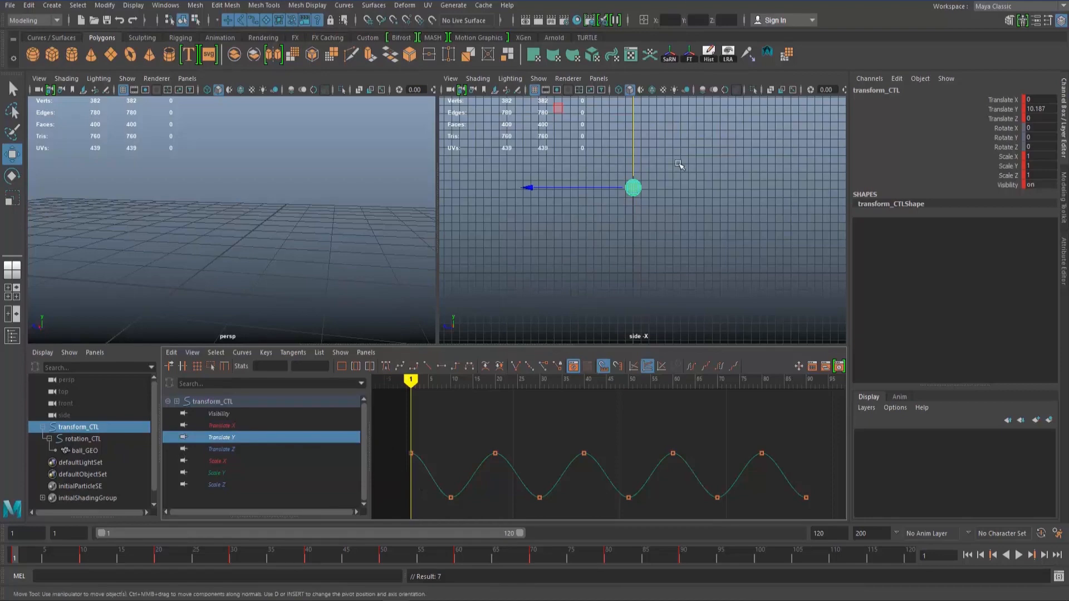
# Enlarge the side view and set the timeline's playback speed to Real-time.
pyautogui.press('space')
pyautogui.rightClick(596, 555)
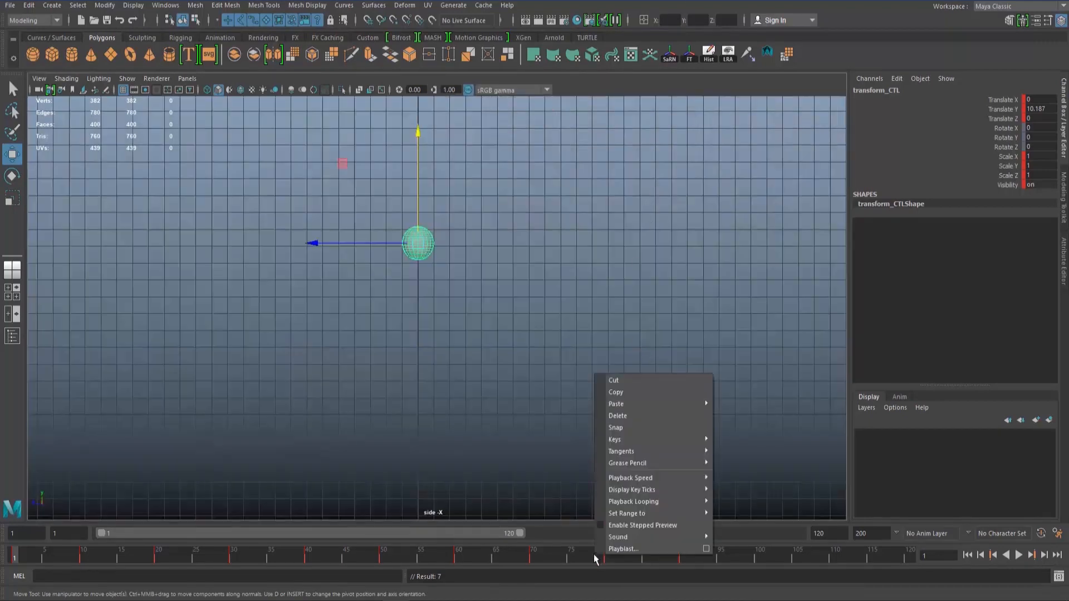
pyautogui.moveTo(637, 479)
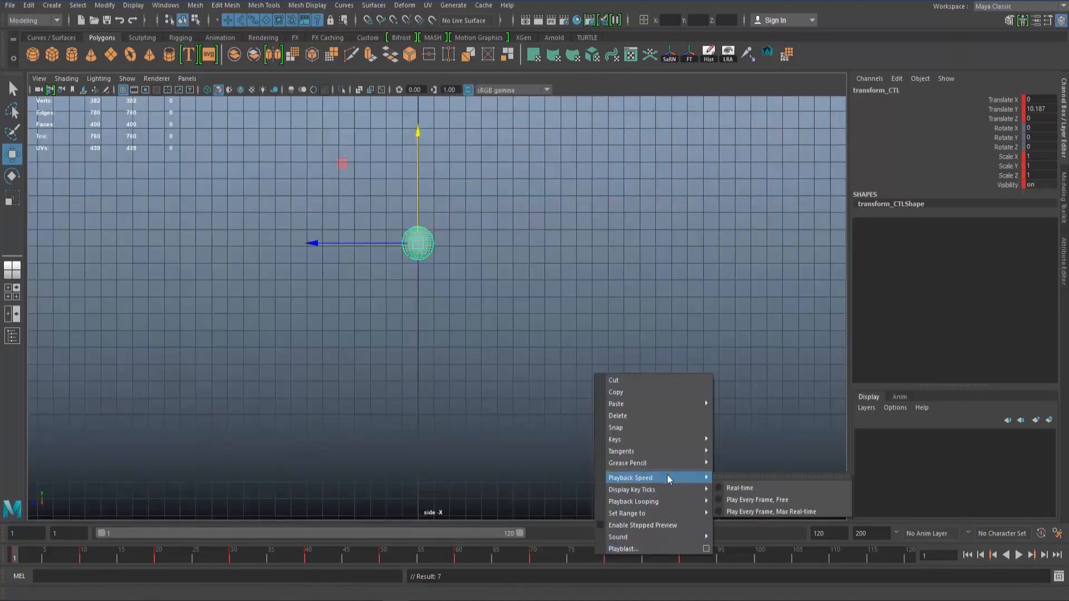
pyautogui.rightClick(554, 550)
pyautogui.moveTo(642, 472)
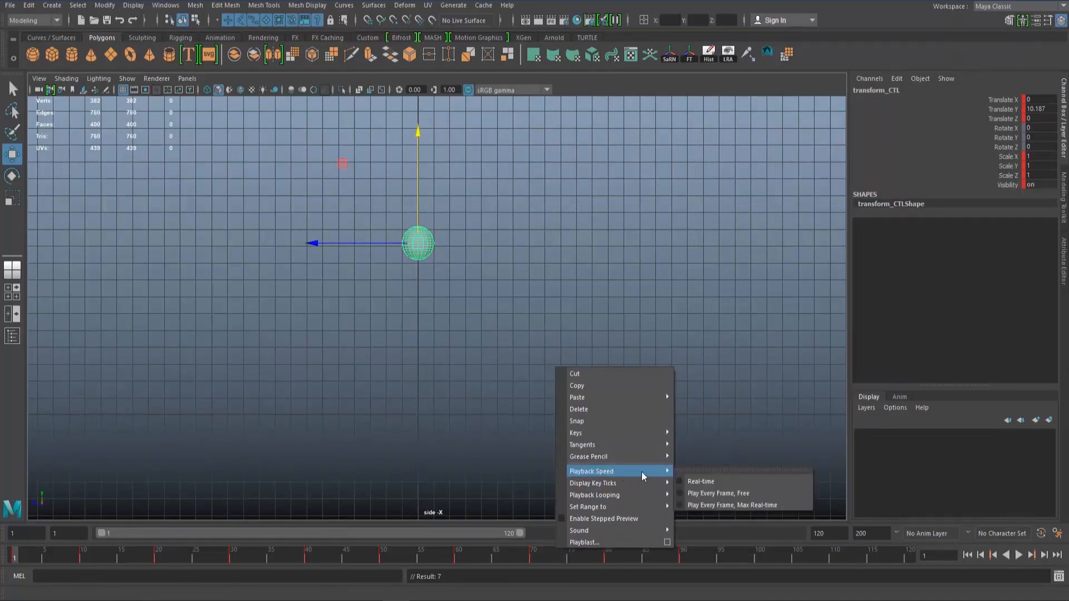
pyautogui.click(697, 481)
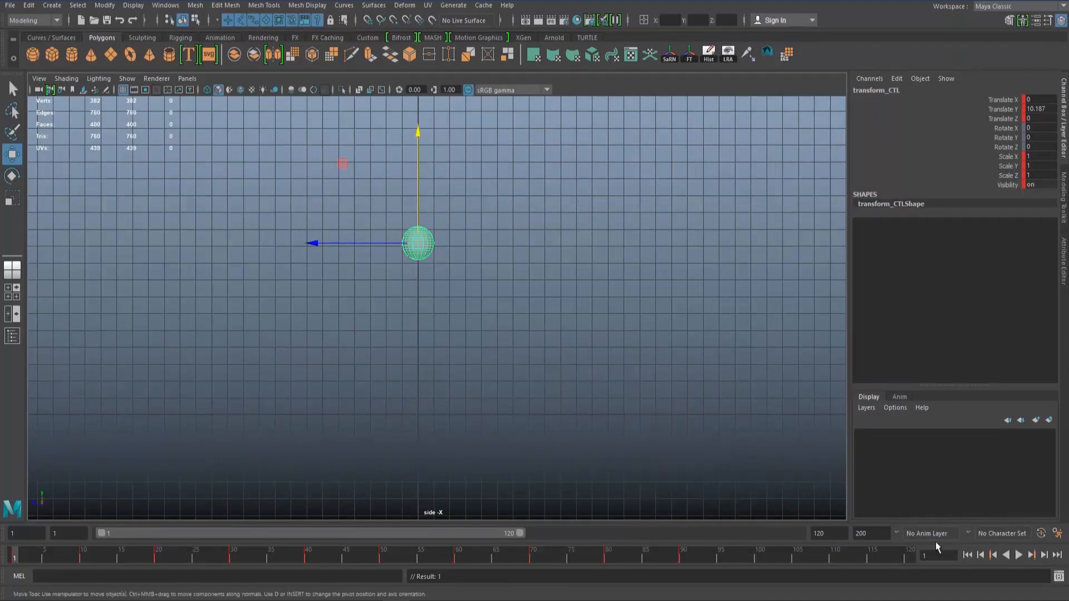
# Play back the bounce in the side view, return to frame 1, and restore the multi-panel layout.
pyautogui.click(1019, 555)
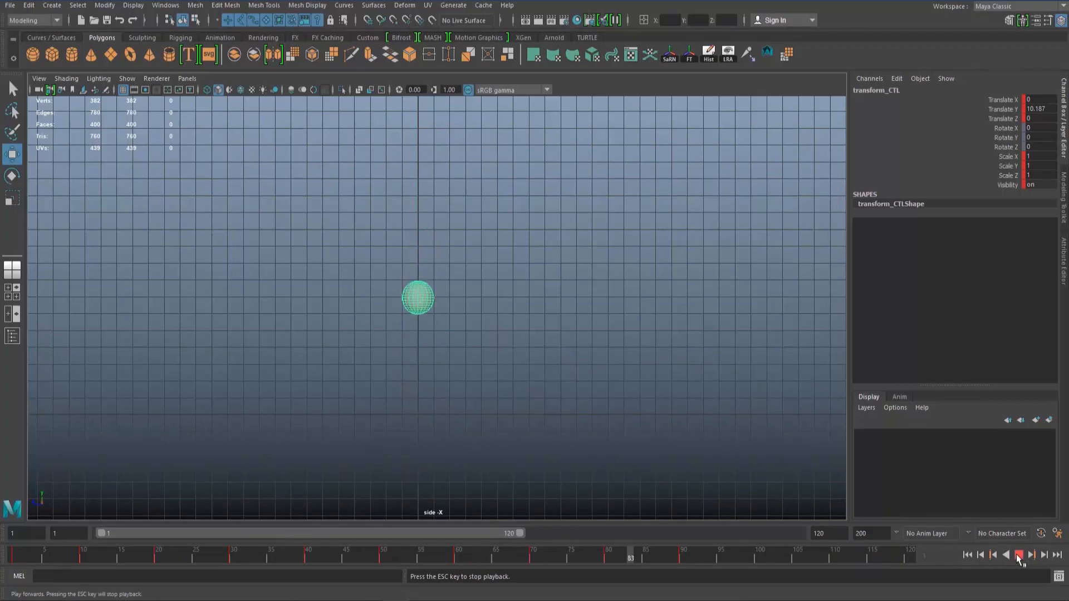
pyautogui.click(1017, 556)
pyautogui.moveTo(23, 555)
pyautogui.mouseDown()
pyautogui.moveTo(546, 523)
pyautogui.moveTo(13, 551)
pyautogui.moveTo(564, 554)
pyautogui.moveTo(14, 554)
pyautogui.mouseUp()
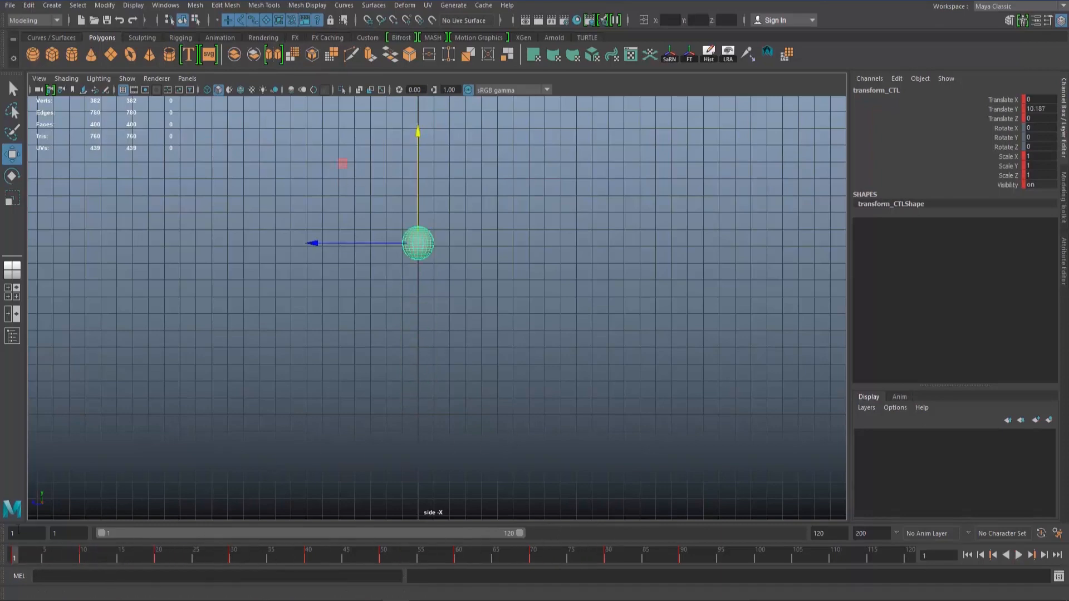
pyautogui.press('space')
pyautogui.press('q')
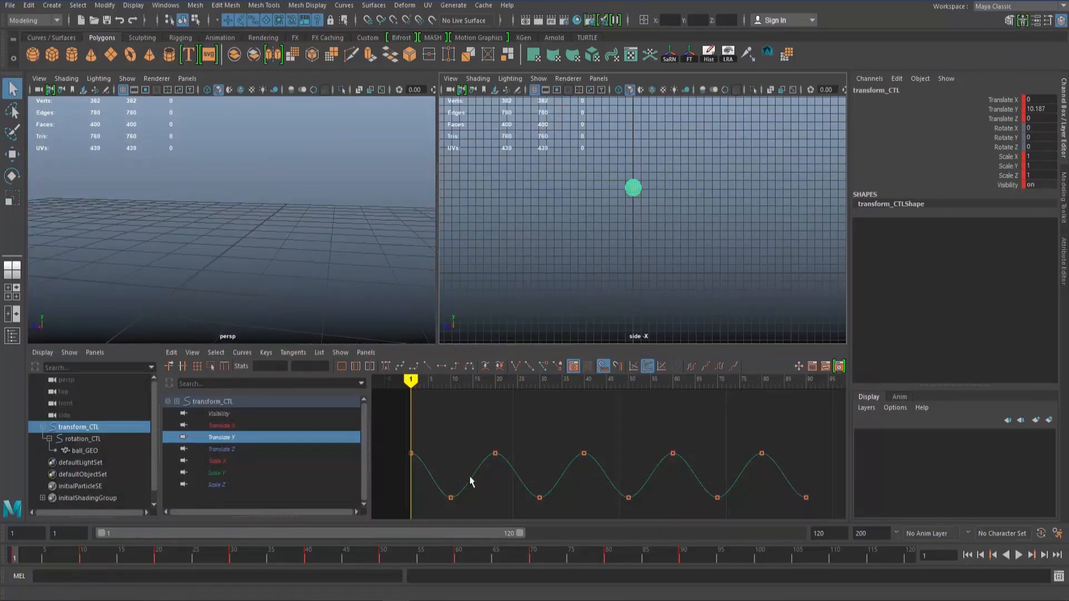
# Select the five lower keys of transform_CTL's Translate Y curve and make their tangents linear.
pyautogui.click(221, 439)
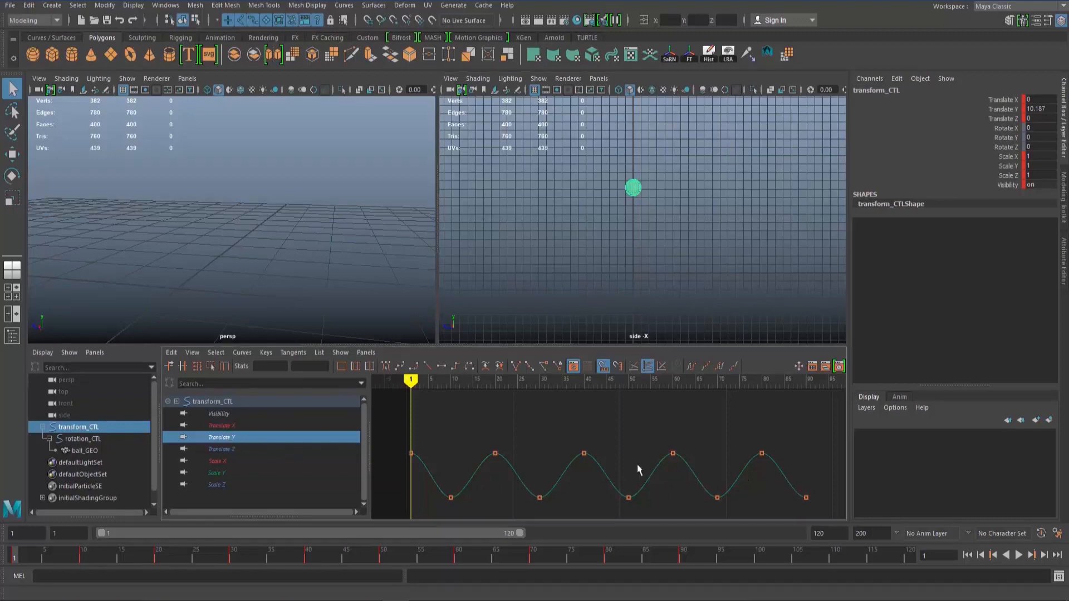
pyautogui.moveTo(825, 513); pyautogui.dragTo(414, 494)
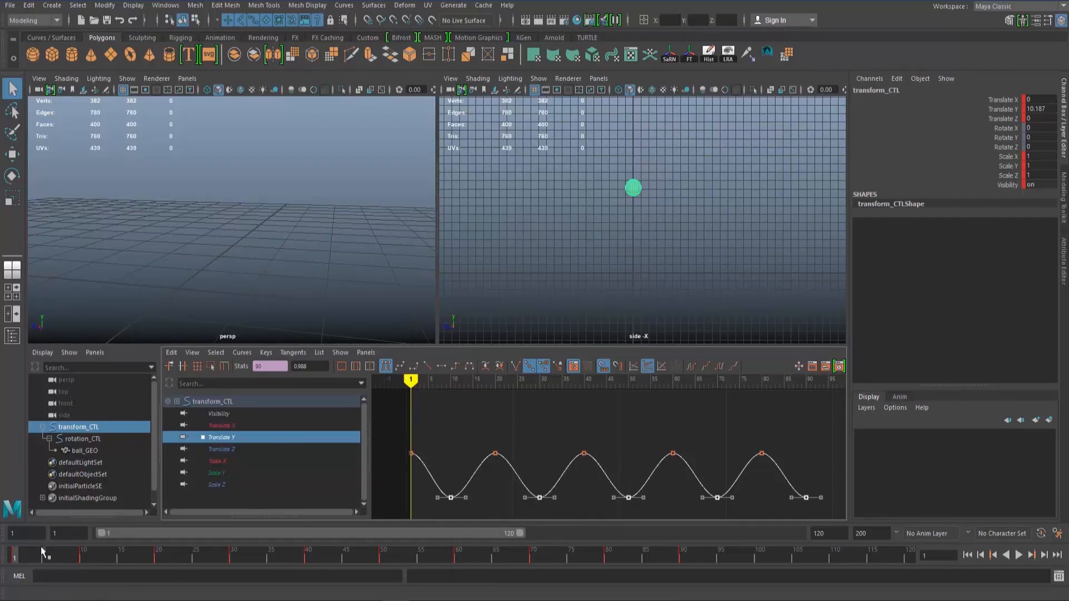
pyautogui.moveTo(20, 558)
pyautogui.mouseDown()
pyautogui.moveTo(143, 554)
pyautogui.moveTo(16, 553)
pyautogui.mouseUp()
pyautogui.click(755, 506)
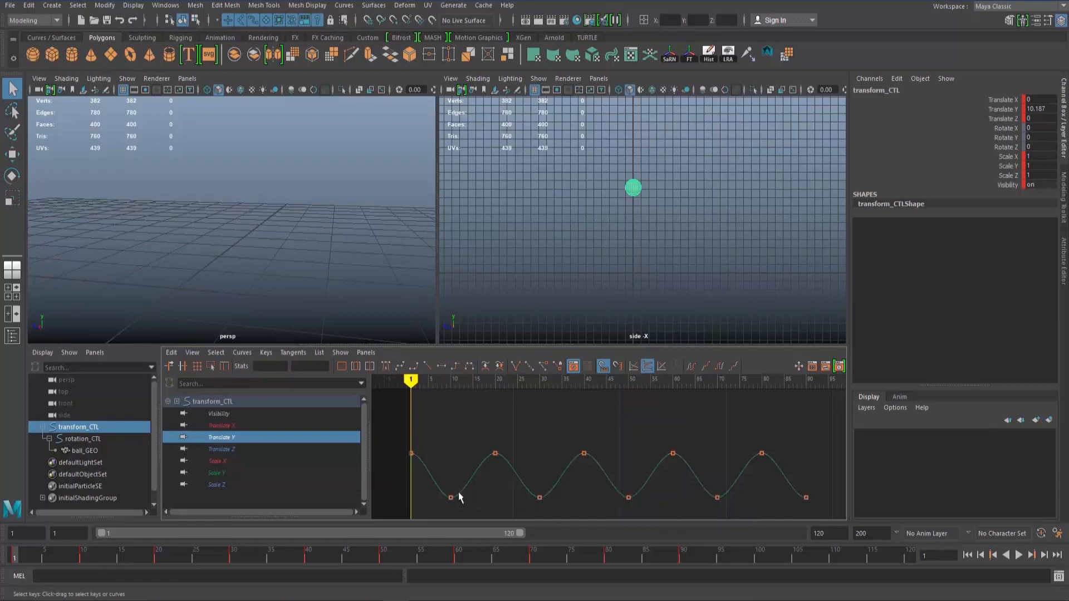
pyautogui.moveTo(417, 489); pyautogui.dragTo(841, 509)
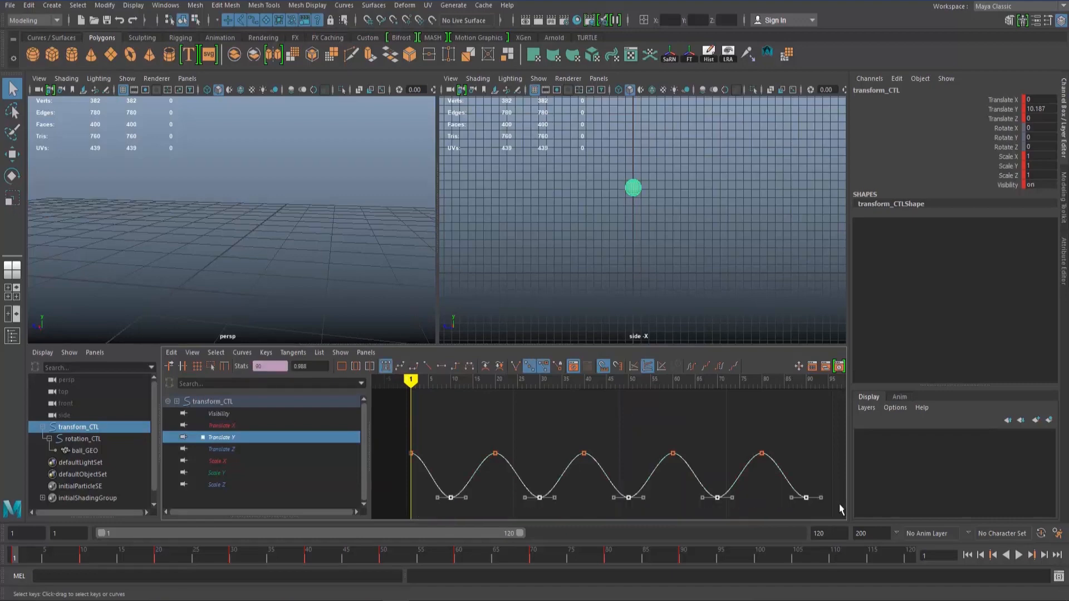
pyautogui.click(427, 367)
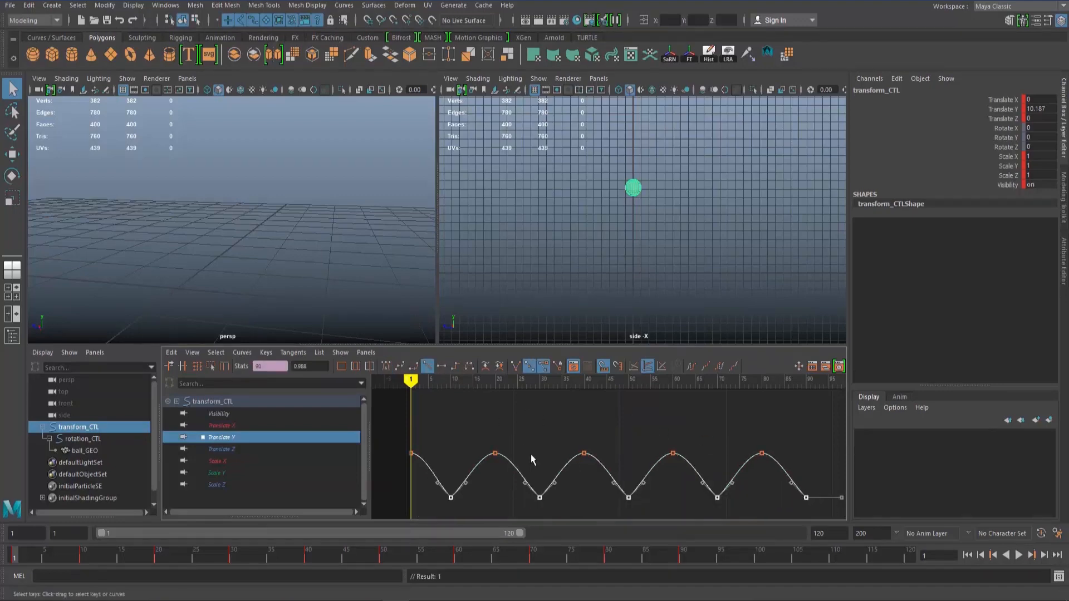
# Play back the bounce with linear ground contacts in the enlarged side view, rewind to frame 1, and restore the multi-panel layout.
pyautogui.press('space')
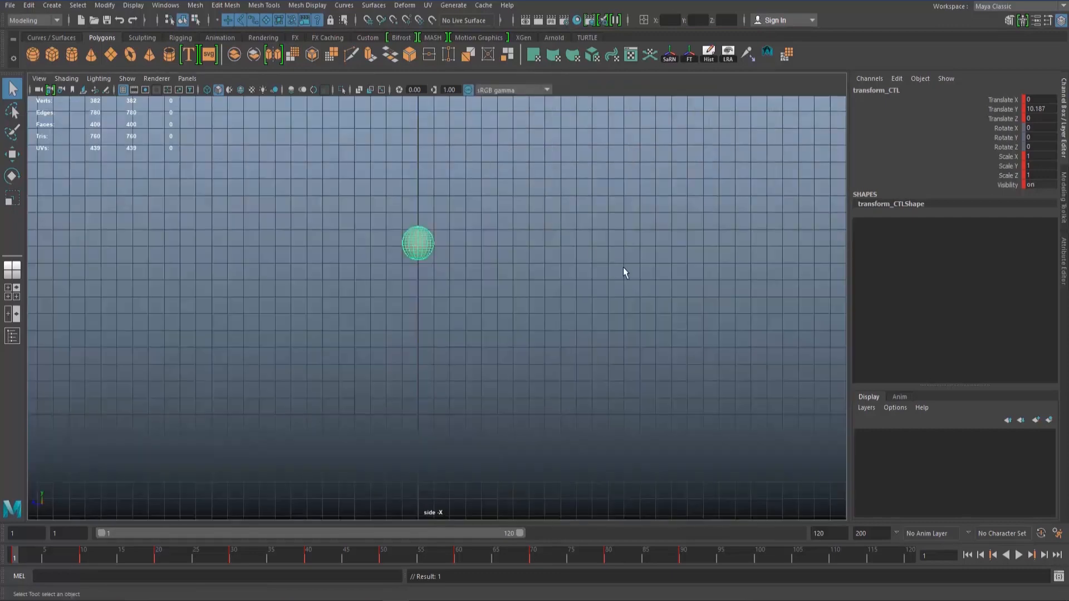
pyautogui.click(623, 268)
pyautogui.click(1019, 555)
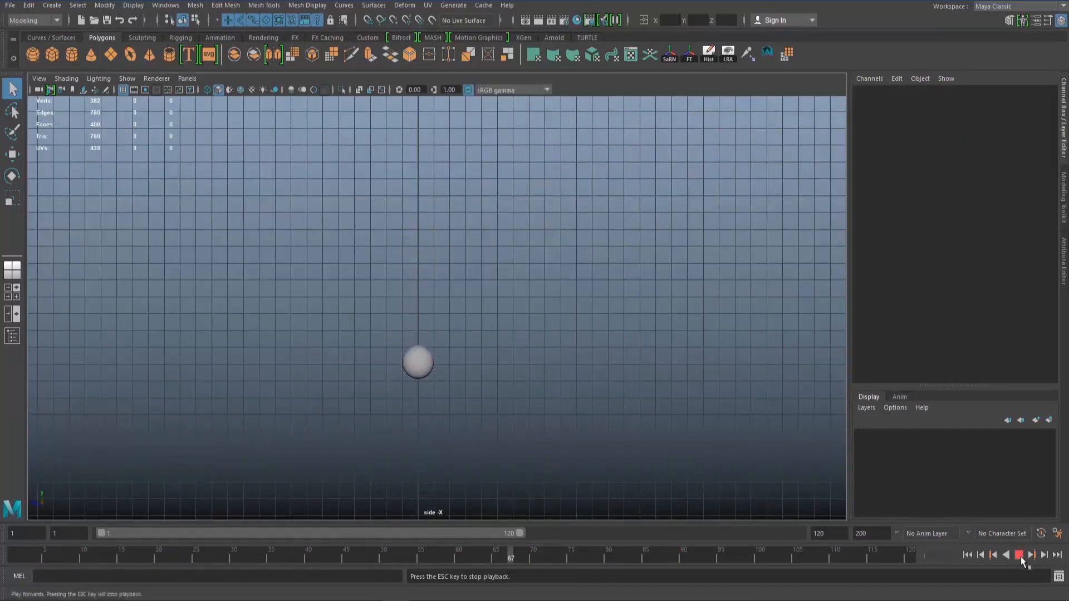
pyautogui.click(1019, 555)
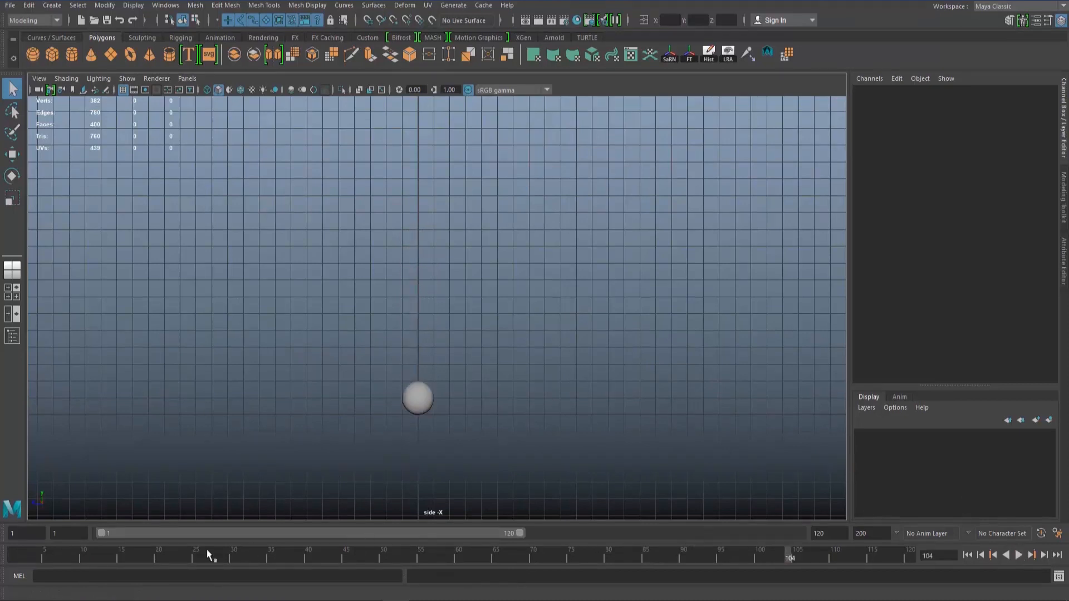
pyautogui.moveTo(28, 552); pyautogui.dragTo(113, 549)
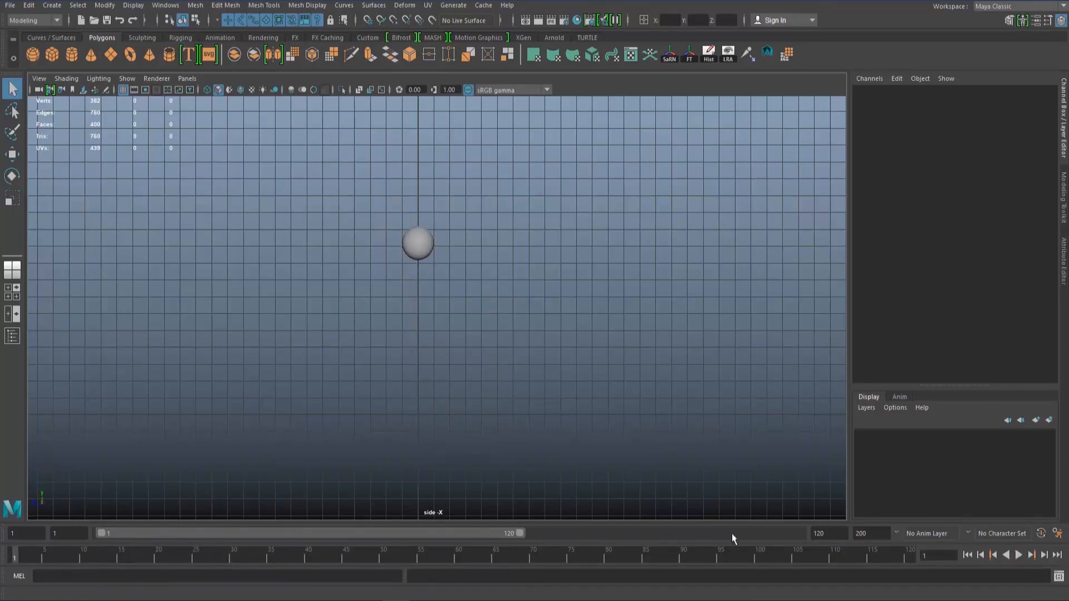
pyautogui.click(1021, 556)
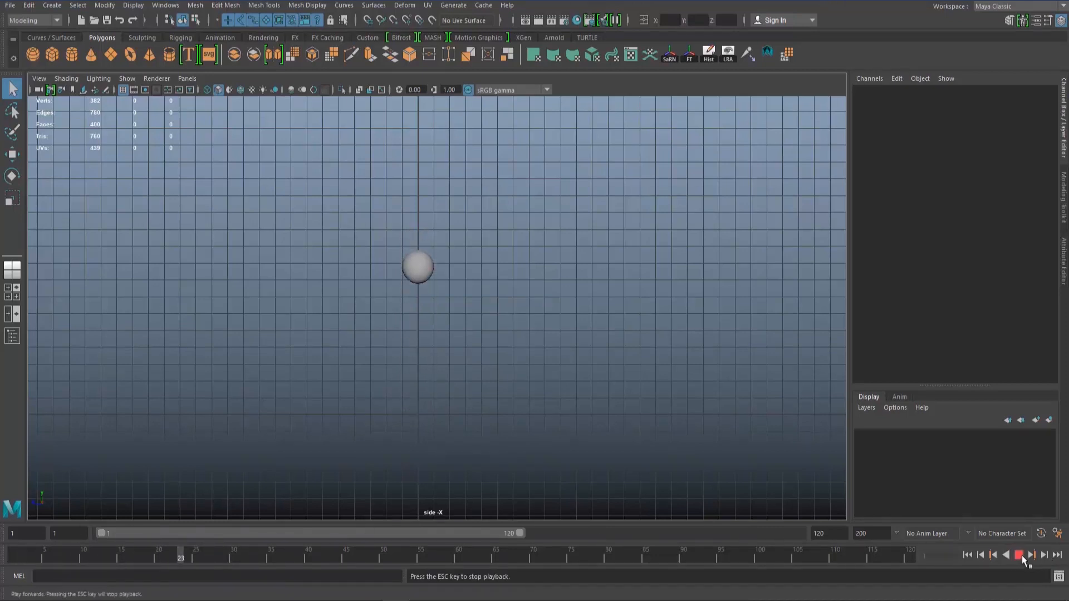
pyautogui.click(1022, 559)
pyautogui.moveTo(72, 552); pyautogui.dragTo(14, 553)
pyautogui.press('space')
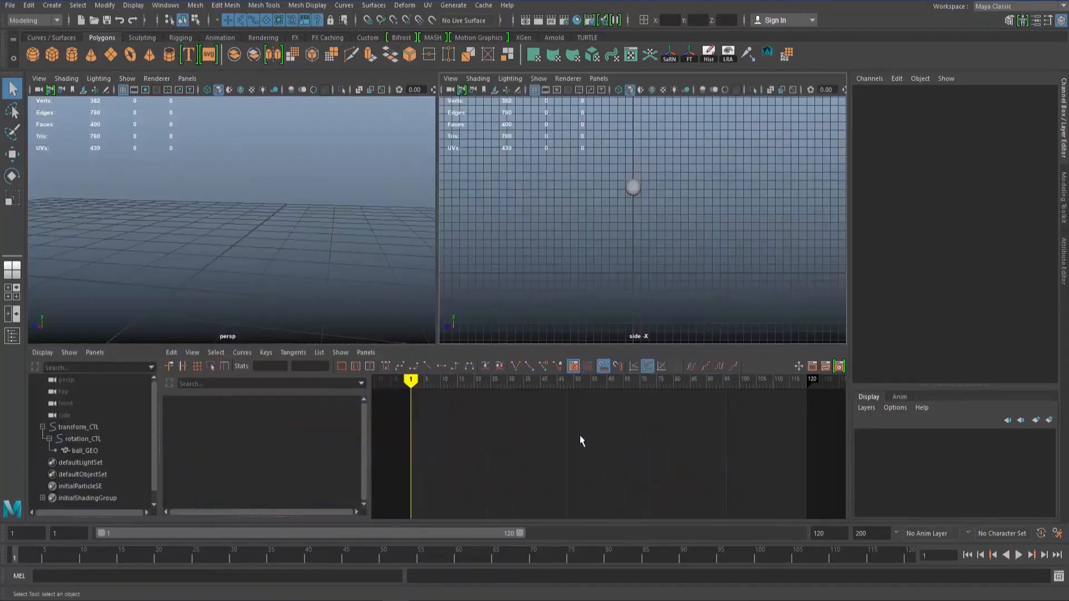
# Reselect transform_CTL, isolate its Translate Y curve in the Graph Editor, and select the frame 10 key up close.
pyautogui.hotkey('ctrl', 'z')
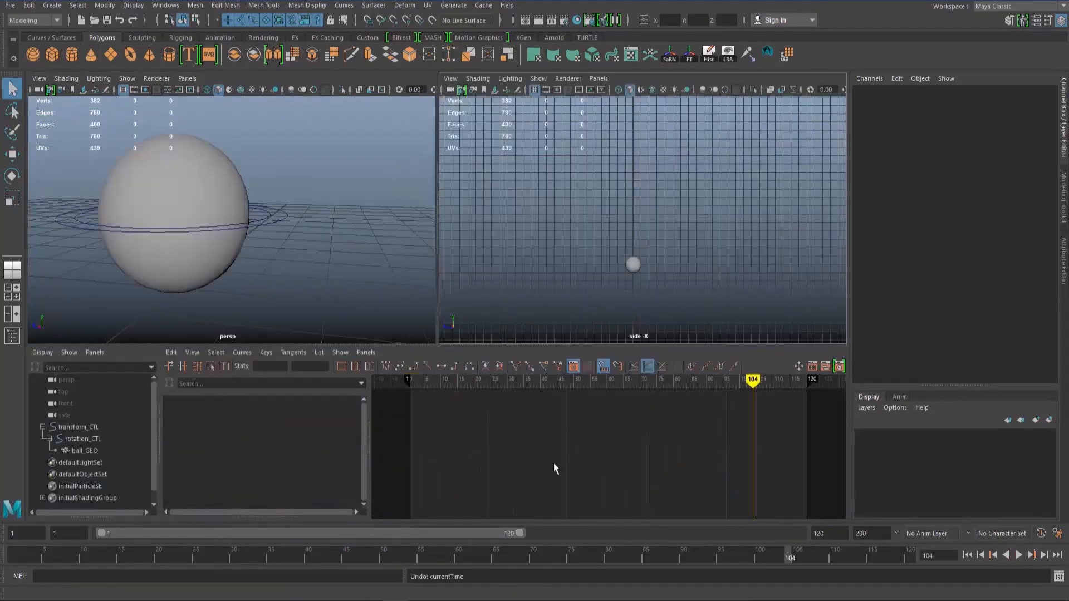
pyautogui.click(283, 215)
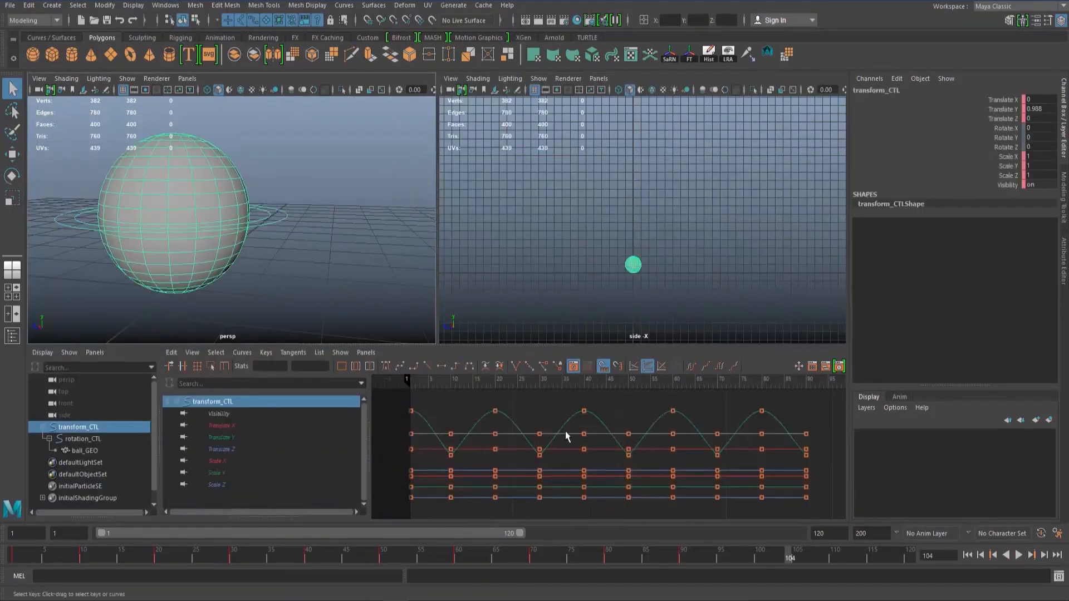
pyautogui.click(222, 437)
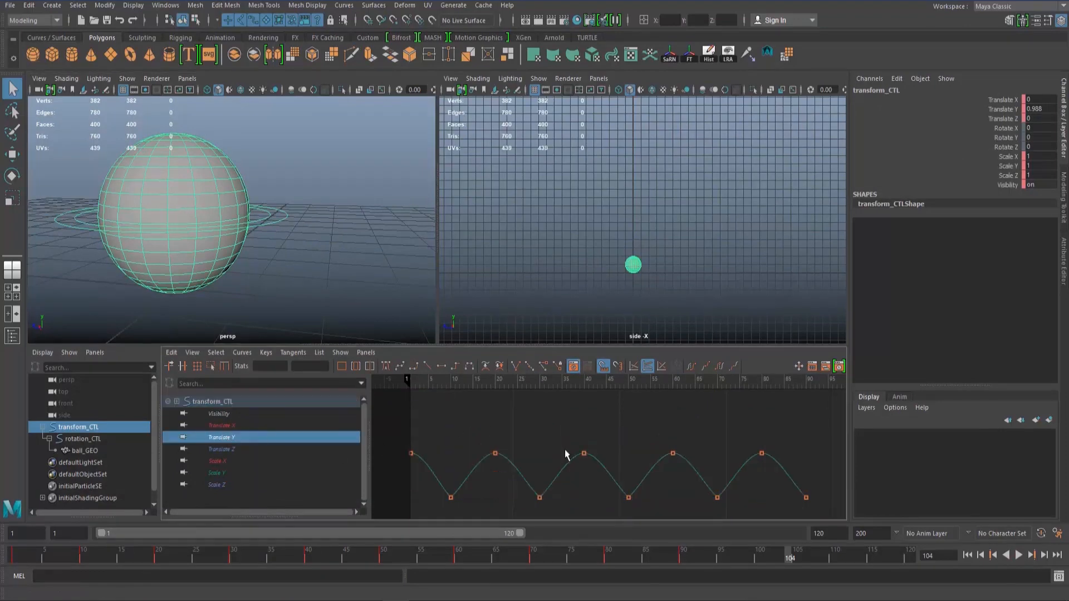
pyautogui.press('f')
pyautogui.moveTo(434, 463); pyautogui.dragTo(506, 481)
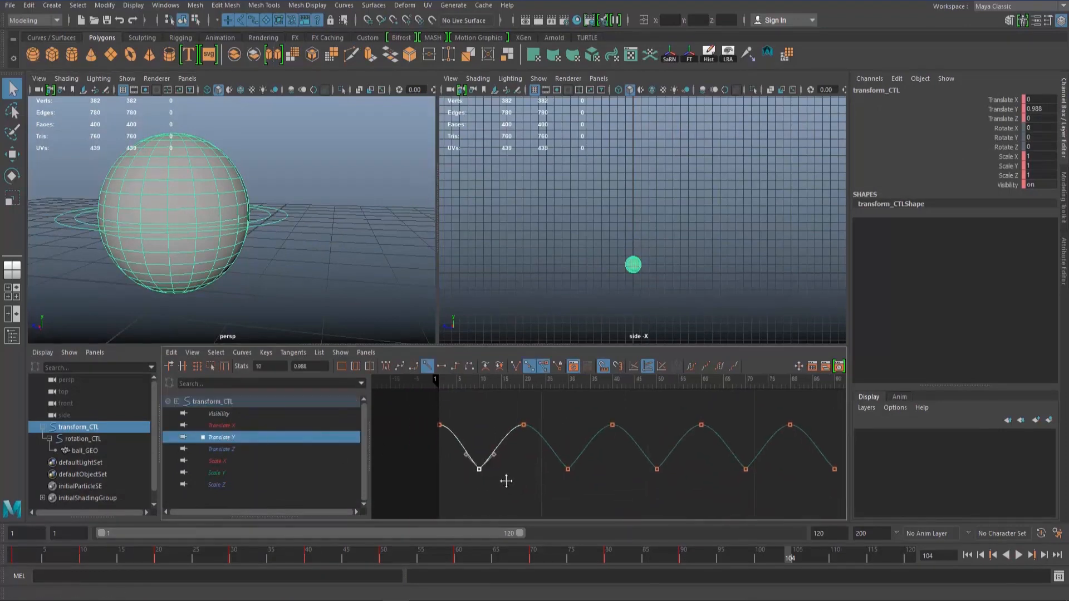
pyautogui.scroll(4, 470, 473)
pyautogui.scroll(-2, 585, 471)
pyautogui.scroll(-1, 561, 480)
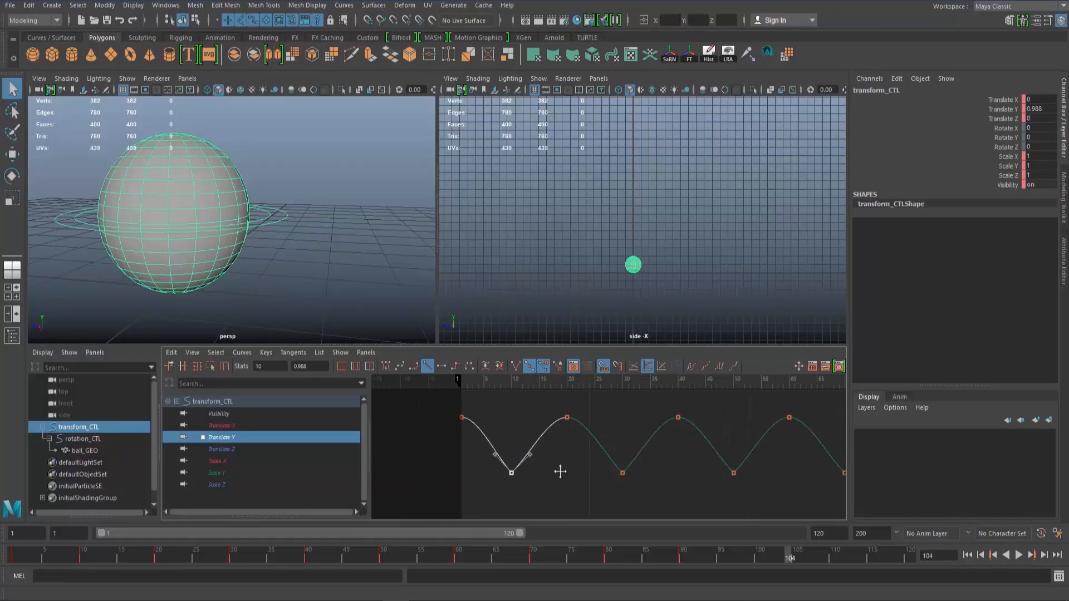
pyautogui.scroll(2, 560, 472)
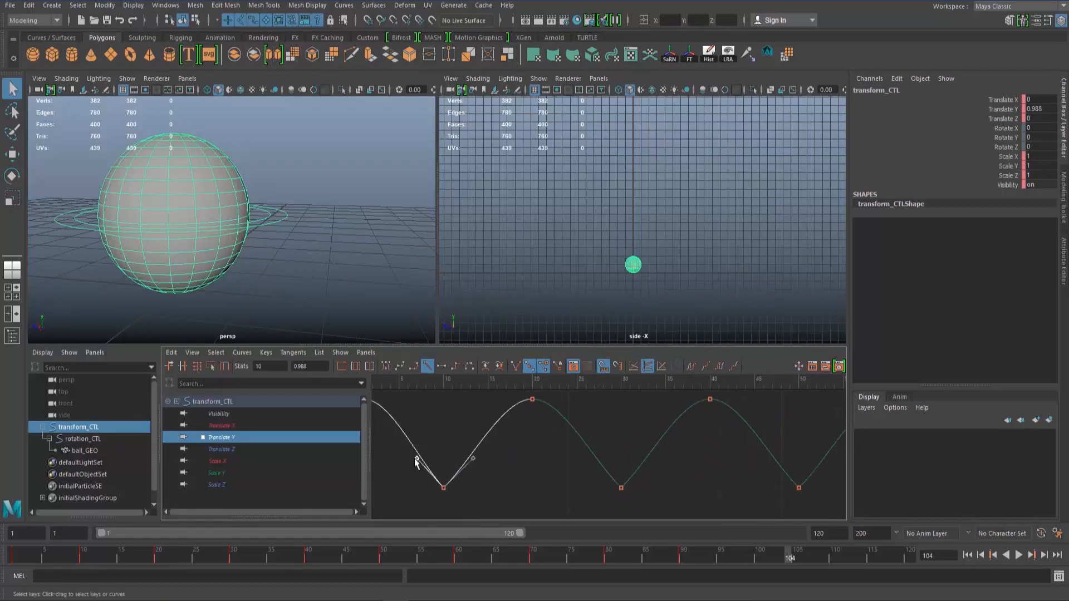
# Try to reshape the frame 10 key by moving its incoming tangent handle with the Move tool.
pyautogui.press('w')
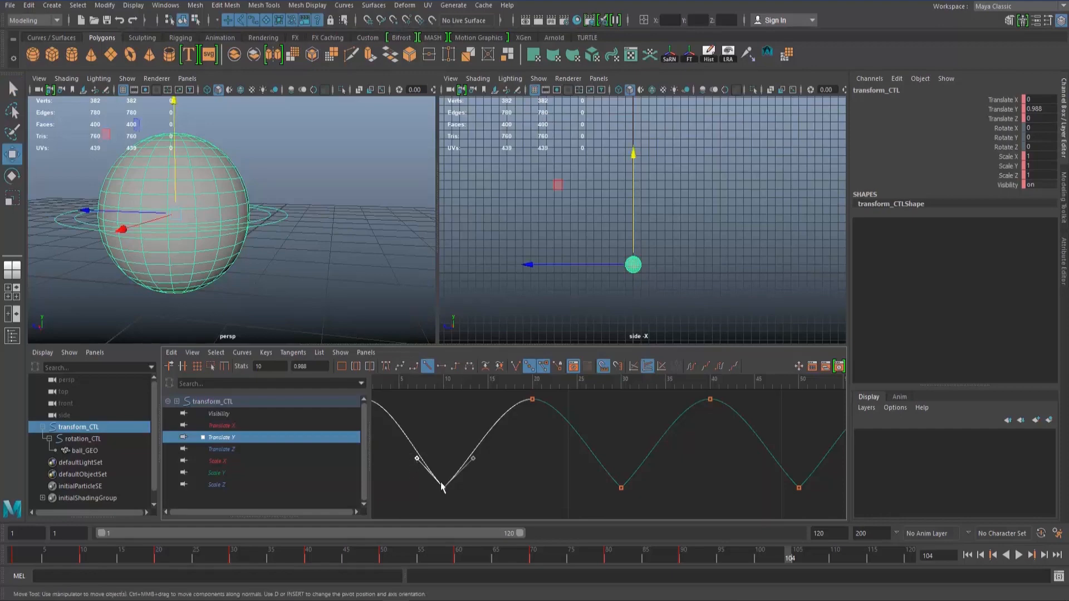
pyautogui.moveTo(415, 460)
pyautogui.mouseDown(button='middle')
pyautogui.moveTo(420, 449)
pyautogui.moveTo(429, 458)
pyautogui.moveTo(396, 467)
pyautogui.moveTo(443, 460)
pyautogui.moveTo(401, 453)
pyautogui.moveTo(441, 444)
pyautogui.moveTo(408, 453)
pyautogui.moveTo(394, 476)
pyautogui.moveTo(432, 450)
pyautogui.moveTo(413, 472)
pyautogui.mouseUp(button='middle')
pyautogui.hotkey('ctrl', 'z')
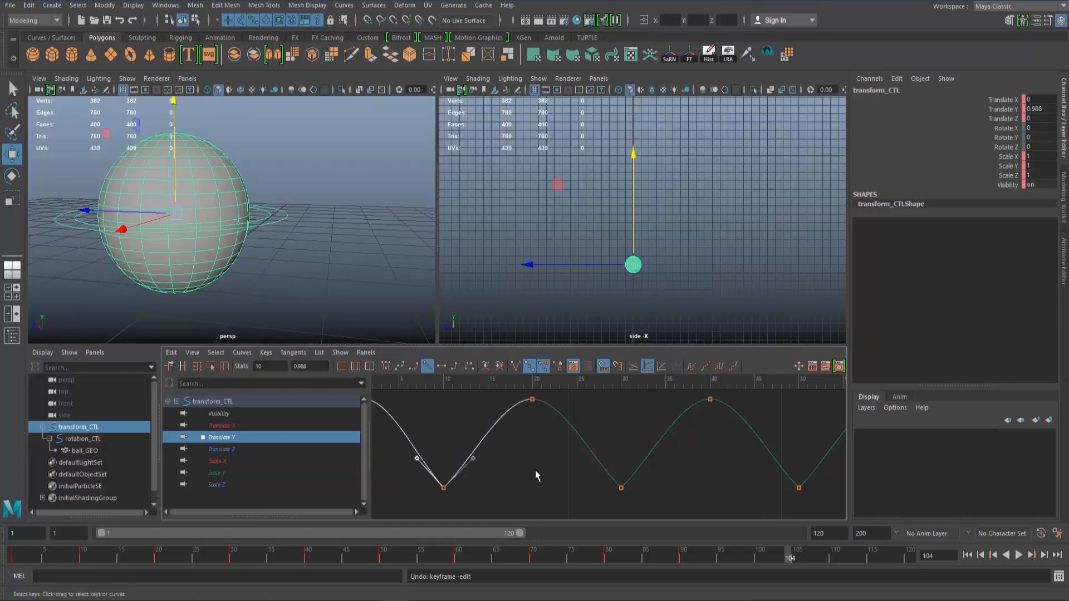
# Select the lower Translate Y key at frame 10 and break its tangents.
pyautogui.click(548, 456)
pyautogui.moveTo(469, 502); pyautogui.dragTo(472, 504)
pyautogui.click(516, 479)
pyautogui.keyDown('alt'); pyautogui.moveTo(479, 490); pyautogui.dragTo(498, 478, button='middle'); pyautogui.keyUp('alt')
pyautogui.moveTo(483, 462); pyautogui.dragTo(448, 486)
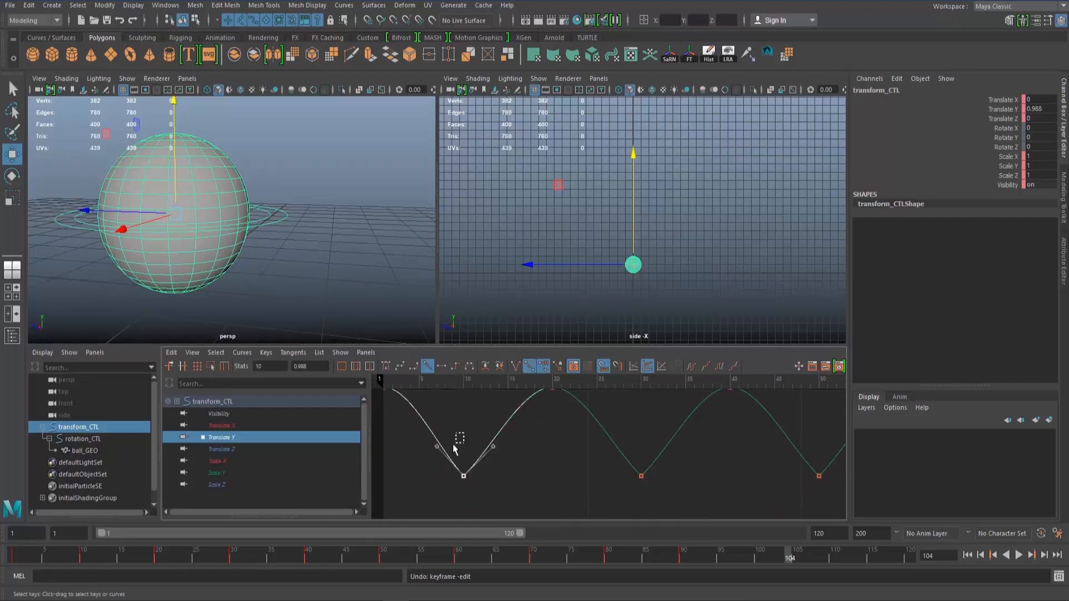
pyautogui.moveTo(454, 448); pyautogui.dragTo(423, 470)
pyautogui.click(516, 368)
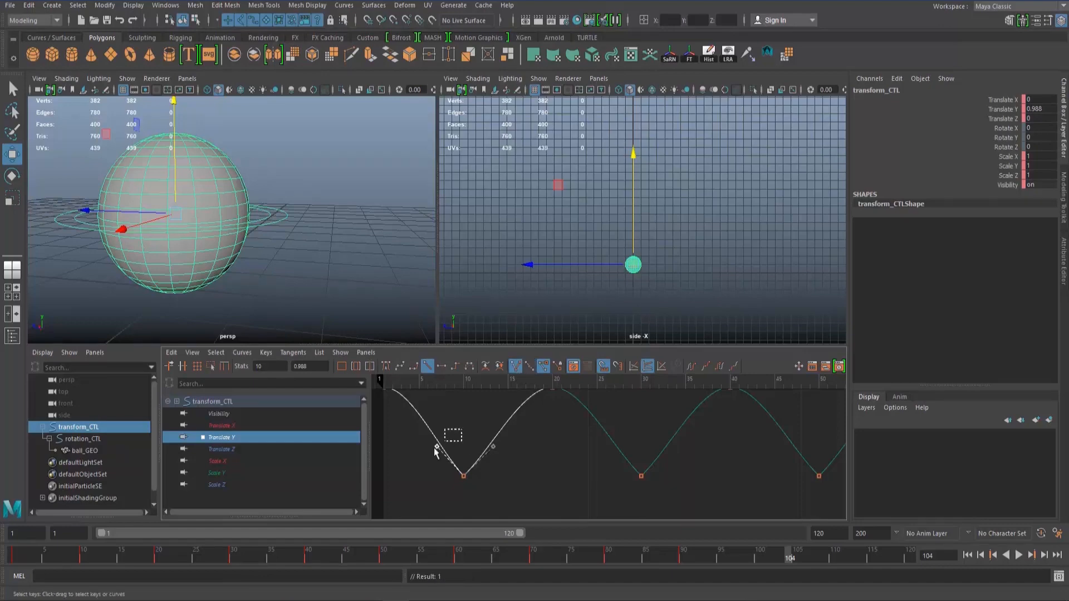
# Move both tangent handles of the frame 10 key inward and upward to form a steep, sharp bounce contact.
pyautogui.moveTo(450, 454)
pyautogui.keyDown('alt'); pyautogui.mouseDown(button='middle')
pyautogui.moveTo(469, 466)
pyautogui.moveTo(466, 454)
pyautogui.mouseUp(button='middle'); pyautogui.keyUp('alt')
pyautogui.moveTo(466, 443); pyautogui.dragTo(437, 468)
pyautogui.moveTo(448, 450); pyautogui.dragTo(462, 445, button='middle')
pyautogui.moveTo(491, 443); pyautogui.dragTo(532, 468)
pyautogui.moveTo(510, 449); pyautogui.dragTo(503, 439, button='middle')
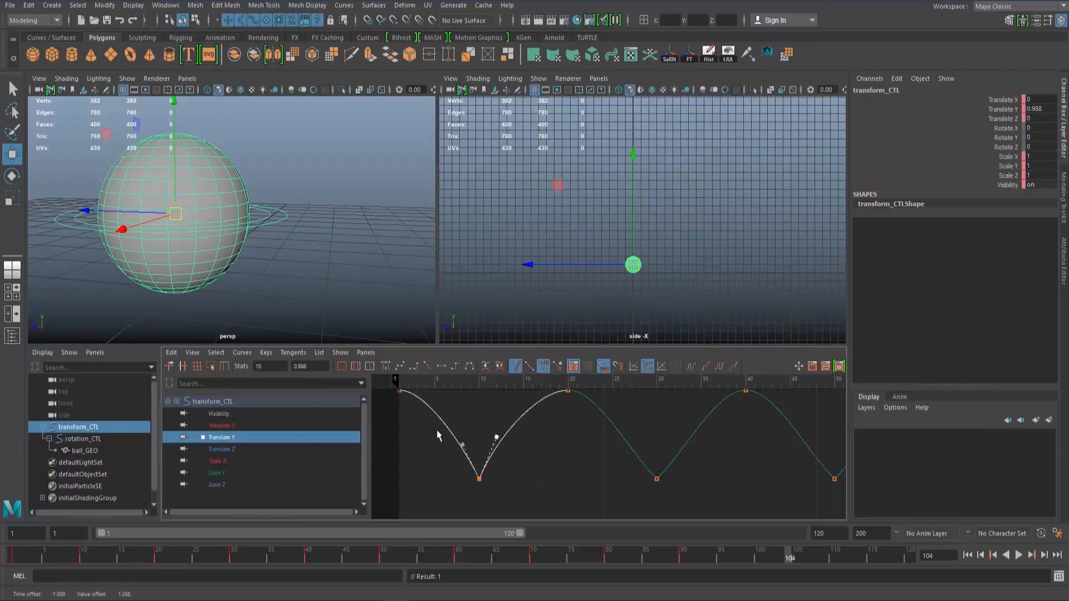
pyautogui.moveTo(437, 431); pyautogui.dragTo(472, 459)
pyautogui.moveTo(465, 446); pyautogui.dragTo(465, 440, button='middle')
pyautogui.moveTo(527, 421); pyautogui.dragTo(482, 451)
pyautogui.moveTo(499, 436); pyautogui.dragTo(491, 443, button='middle')
pyautogui.moveTo(440, 415); pyautogui.dragTo(465, 445)
pyautogui.moveTo(454, 429); pyautogui.dragTo(525, 429, button='middle')
# Raise the frame 10 key's outgoing tangent handle to even out the curve on both sides of the contact.
pyautogui.scroll(-5, 472, 439)
pyautogui.scroll(3, 482, 469)
pyautogui.scroll(-3, 525, 429)
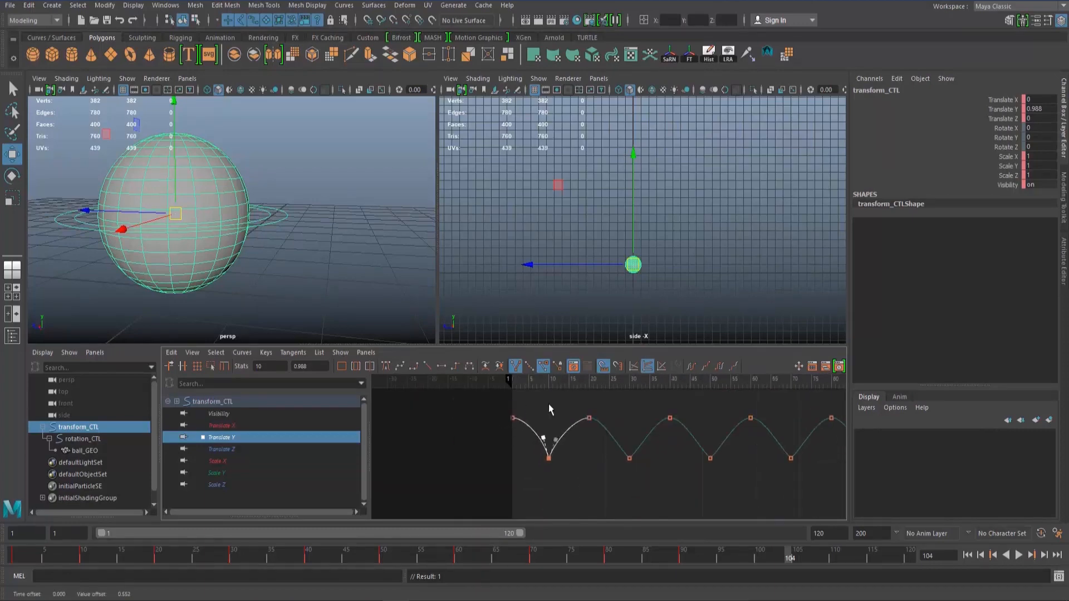
pyautogui.keyDown('alt'); pyautogui.moveTo(549, 404); pyautogui.dragTo(557, 444, button='right'); pyautogui.keyUp('alt')
pyautogui.keyDown('alt'); pyautogui.moveTo(557, 444); pyautogui.dragTo(555, 489, button='middle'); pyautogui.keyUp('alt')
pyautogui.keyDown('alt'); pyautogui.moveTo(555, 489); pyautogui.dragTo(573, 476, button='right'); pyautogui.keyUp('alt')
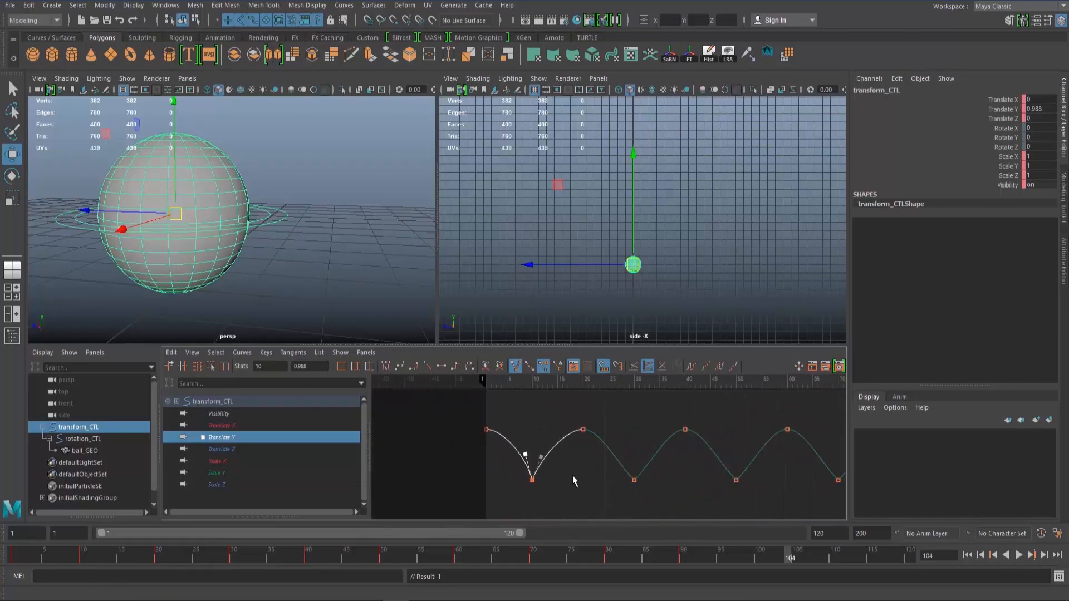
pyautogui.keyDown('alt'); pyautogui.moveTo(583, 479); pyautogui.dragTo(566, 474, button='middle'); pyautogui.keyUp('alt')
pyautogui.scroll(3, 512, 444)
pyautogui.keyDown('alt'); pyautogui.moveTo(512, 444); pyautogui.dragTo(531, 451, button='middle'); pyautogui.keyUp('alt')
pyautogui.moveTo(483, 439); pyautogui.dragTo(508, 460)
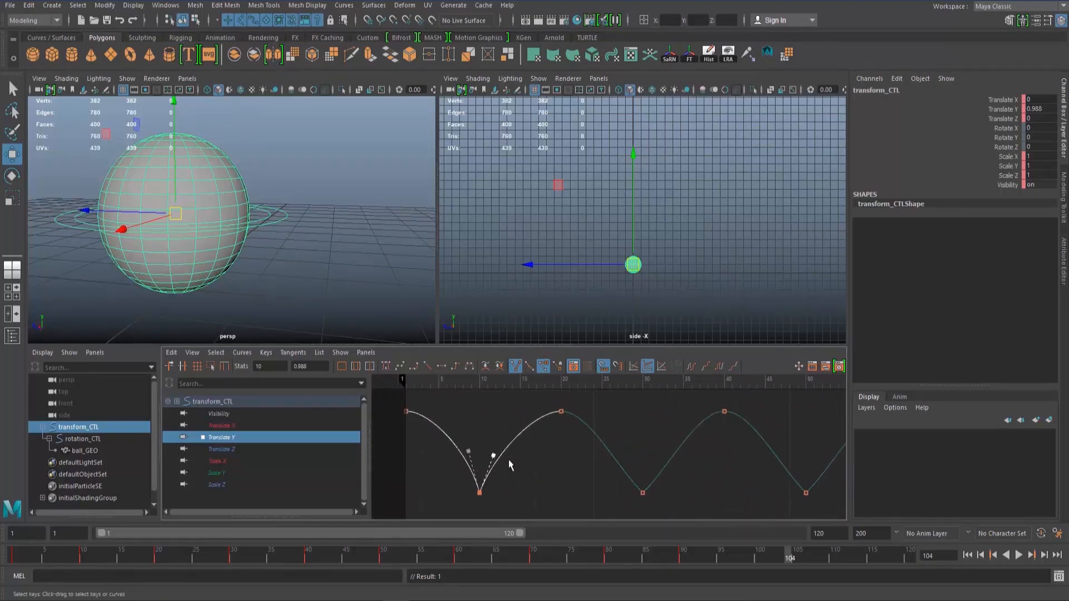
pyautogui.moveTo(500, 456); pyautogui.dragTo(496, 443, button='middle')
pyautogui.keyDown('alt'); pyautogui.moveTo(580, 468); pyautogui.dragTo(507, 446, button='middle'); pyautogui.keyUp('alt')
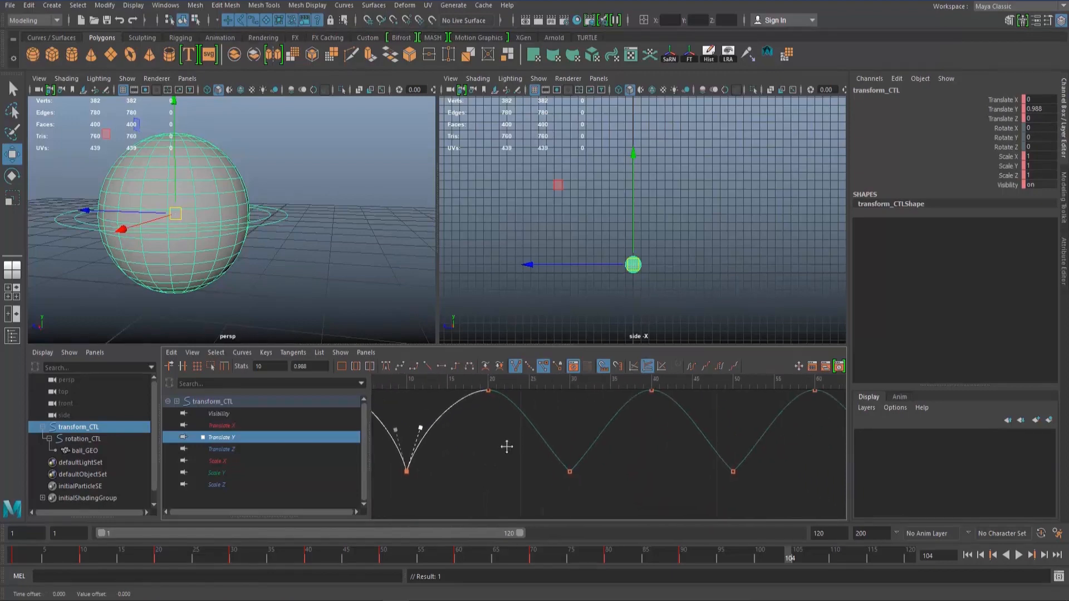
pyautogui.keyDown('alt'); pyautogui.moveTo(427, 441); pyautogui.dragTo(457, 440, button='middle'); pyautogui.keyUp('alt')
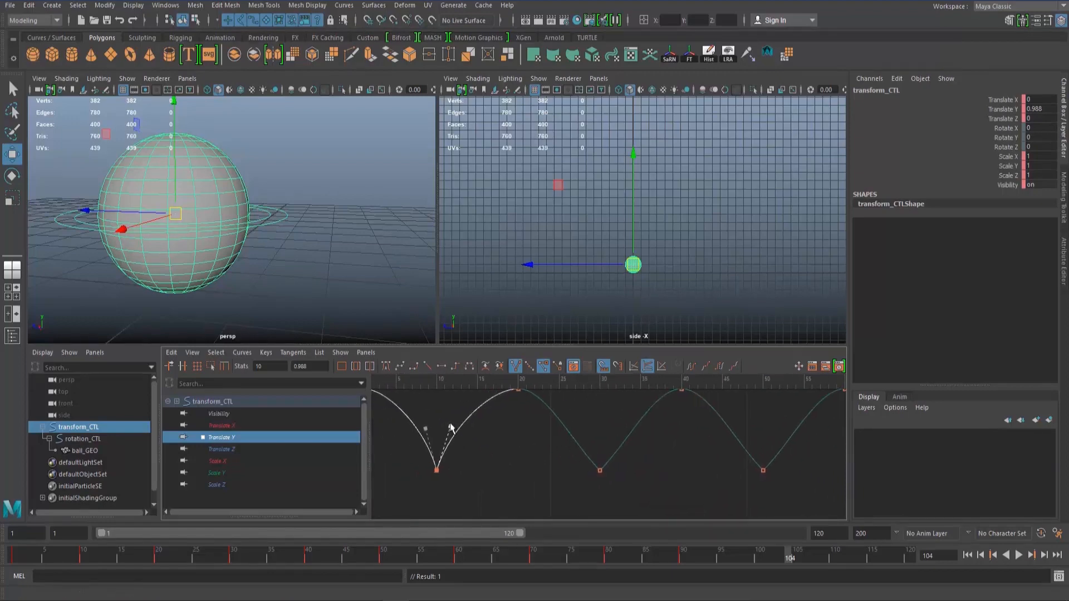
# Select the lower Translate Y keys at frames 30, 50, 70 and 90 and break their tangents.
pyautogui.keyDown('alt'); pyautogui.moveTo(559, 452); pyautogui.dragTo(477, 451, button='middle'); pyautogui.keyUp('alt')
pyautogui.click(515, 471)
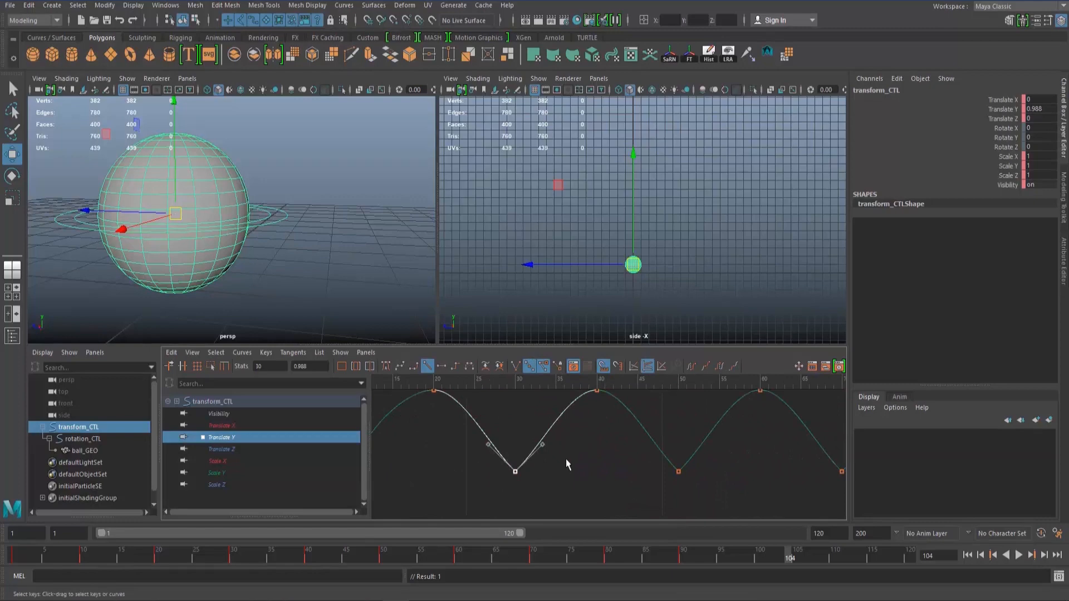
pyautogui.keyDown('alt'); pyautogui.moveTo(579, 458); pyautogui.dragTo(559, 465, button='right'); pyautogui.keyUp('alt')
pyautogui.keyDown('alt'); pyautogui.moveTo(558, 465); pyautogui.dragTo(525, 467, button='middle'); pyautogui.keyUp('alt')
pyautogui.moveTo(451, 460); pyautogui.dragTo(855, 496)
pyautogui.click(514, 367)
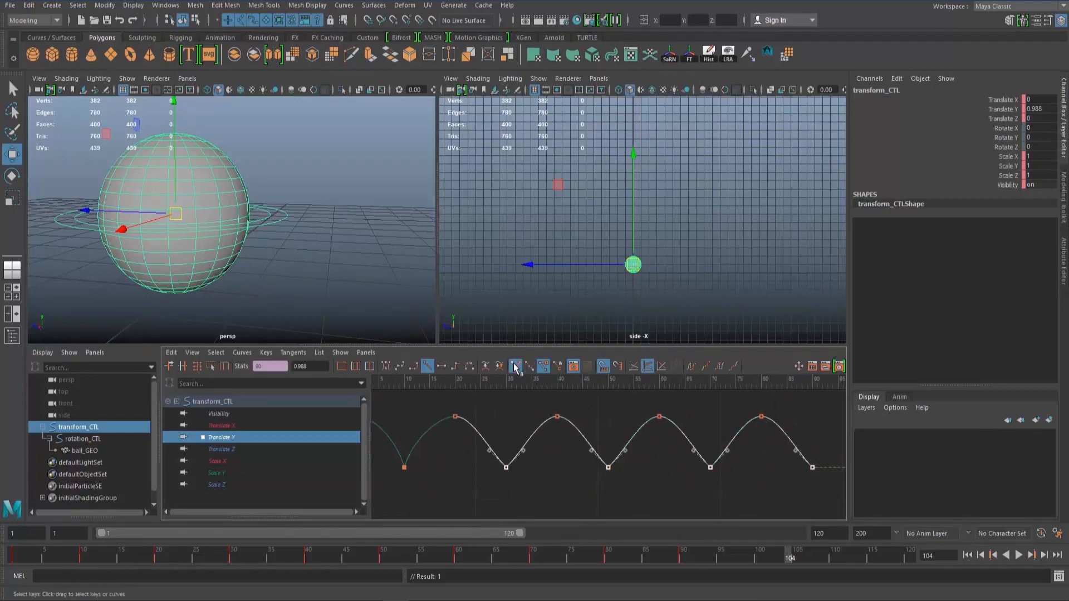
# Steepen the frame 30 key's tangent handles into a sharp bounce contact.
pyautogui.keyDown('alt'); pyautogui.moveTo(507, 479); pyautogui.dragTo(525, 484, button='middle'); pyautogui.keyUp('alt')
pyautogui.scroll(3, 518, 476)
pyautogui.keyDown('alt'); pyautogui.moveTo(449, 460); pyautogui.dragTo(499, 453, button='middle'); pyautogui.keyUp('alt')
pyautogui.scroll(3, 492, 458)
pyautogui.moveTo(471, 462); pyautogui.dragTo(618, 489)
pyautogui.moveTo(578, 454); pyautogui.dragTo(407, 440, button='middle')
# Move the frame 50 key's incoming and outgoing tangent handles inward and upward to sharpen the contact.
pyautogui.moveTo(584, 513); pyautogui.dragTo(562, 476)
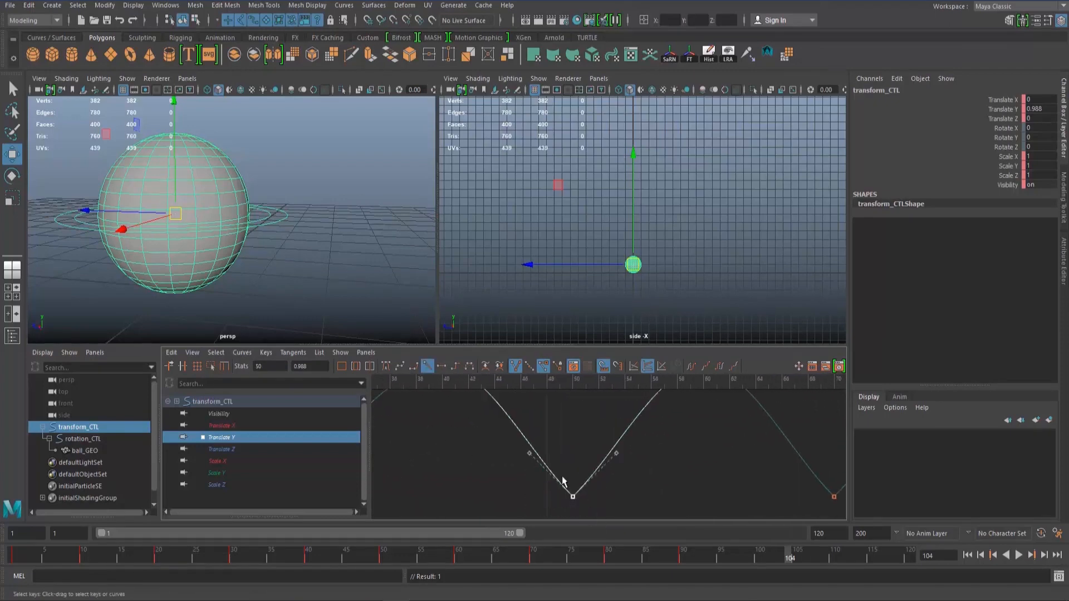
pyautogui.moveTo(532, 465); pyautogui.dragTo(556, 443, button='middle')
pyautogui.moveTo(596, 442); pyautogui.dragTo(636, 470)
pyautogui.moveTo(636, 467); pyautogui.dragTo(621, 429, button='middle')
pyautogui.keyDown('alt'); pyautogui.moveTo(687, 470); pyautogui.dragTo(554, 480, button='middle'); pyautogui.keyUp('alt')
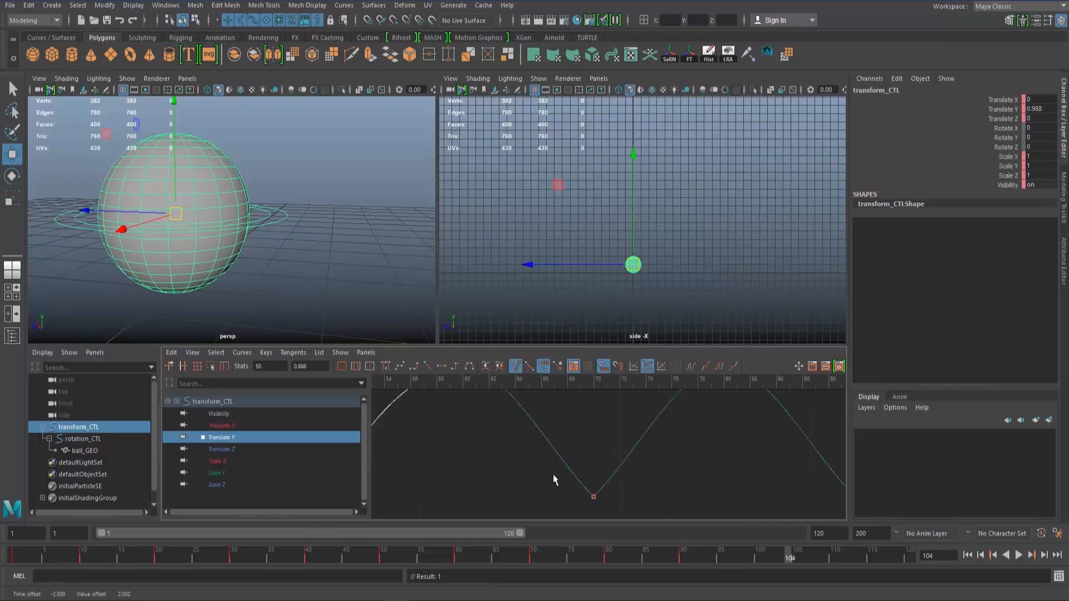
# Select the frame 70 key and pull both its tangent handles inward and upward to match the other contacts.
pyautogui.moveTo(569, 476); pyautogui.dragTo(611, 510)
pyautogui.moveTo(523, 438); pyautogui.dragTo(590, 470)
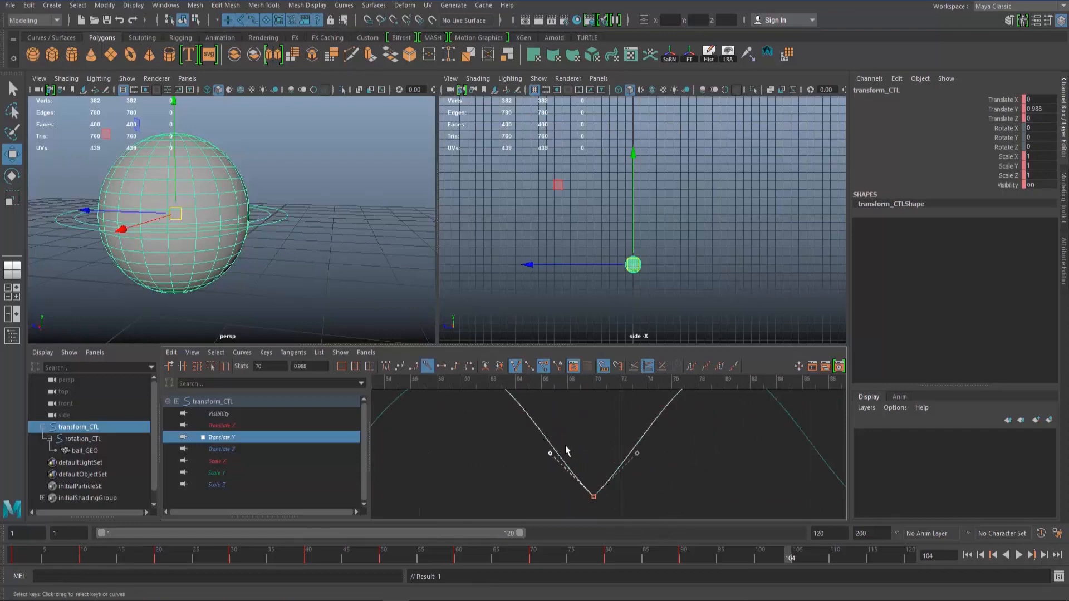
pyautogui.moveTo(566, 446); pyautogui.dragTo(586, 432, button='middle')
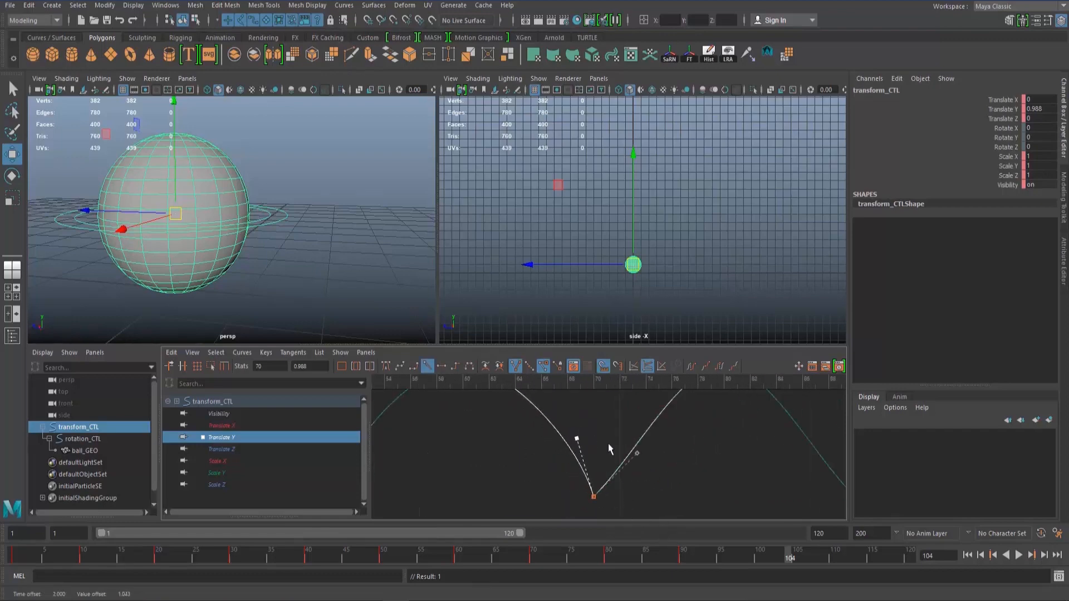
pyautogui.click(637, 454)
pyautogui.moveTo(652, 445); pyautogui.dragTo(543, 436, button='middle')
# Steepen the incoming tangent handle of the final Translate Y key at frame 90.
pyautogui.scroll(-4, 657, 443)
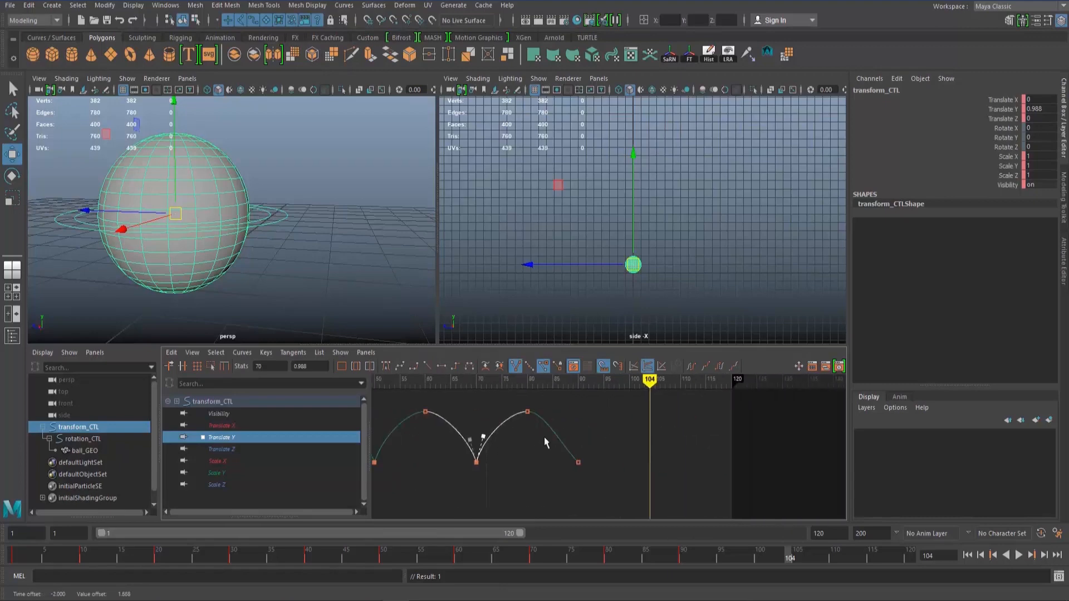
pyautogui.click(578, 462)
pyautogui.moveTo(565, 437); pyautogui.dragTo(570, 434)
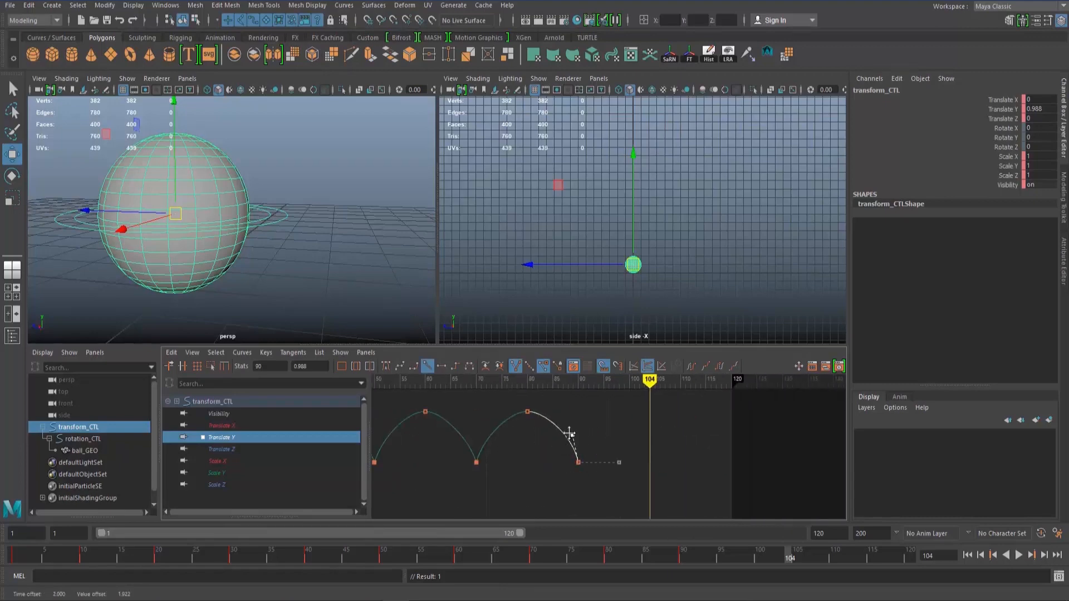
# Look over the whole Translate Y curve, deselect the control and play the bounce in the enlarged side view.
pyautogui.scroll(-5, 553, 445)
pyautogui.keyDown('alt'); pyautogui.moveTo(553, 448); pyautogui.dragTo(646, 467, button='middle'); pyautogui.keyUp('alt')
pyautogui.scroll(5, 654, 466)
pyautogui.scroll(-5, 698, 482)
pyautogui.scroll(5, 646, 468)
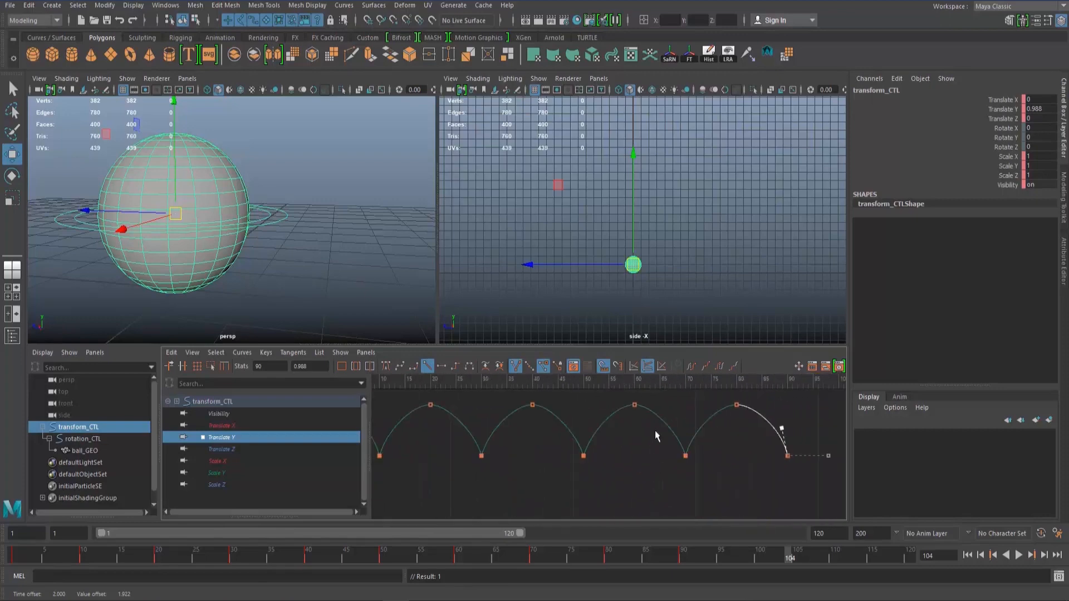
pyautogui.press('space')
pyautogui.click(816, 429)
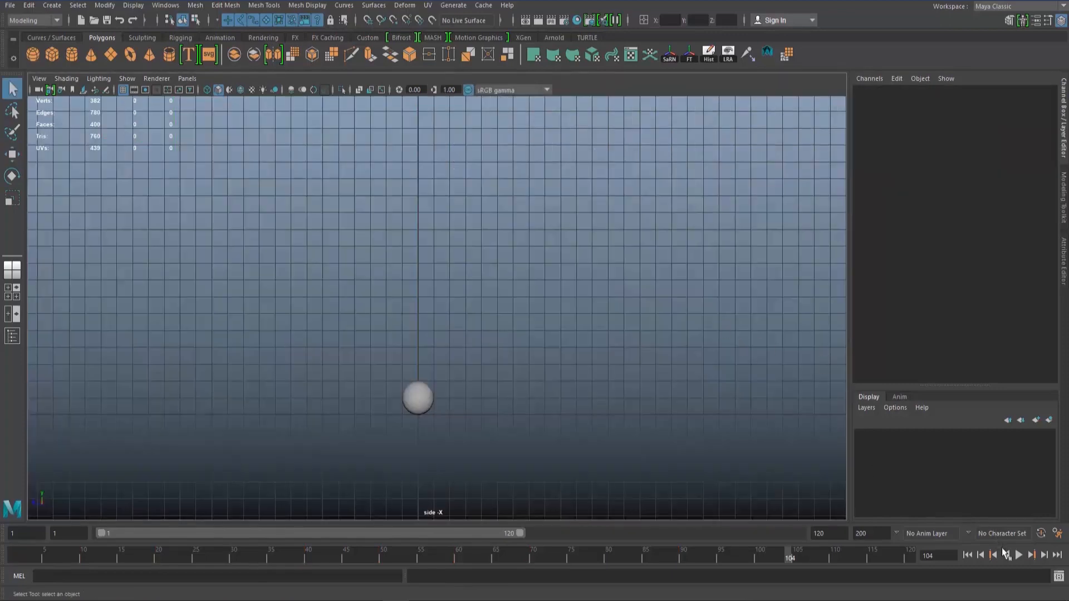
pyautogui.click(1018, 556)
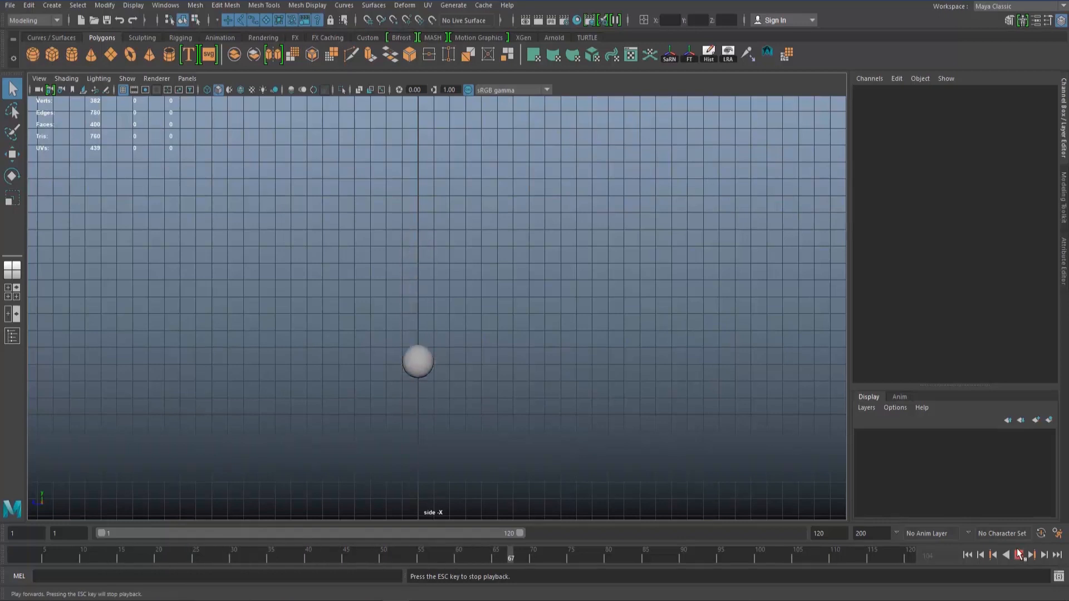
pyautogui.click(1019, 555)
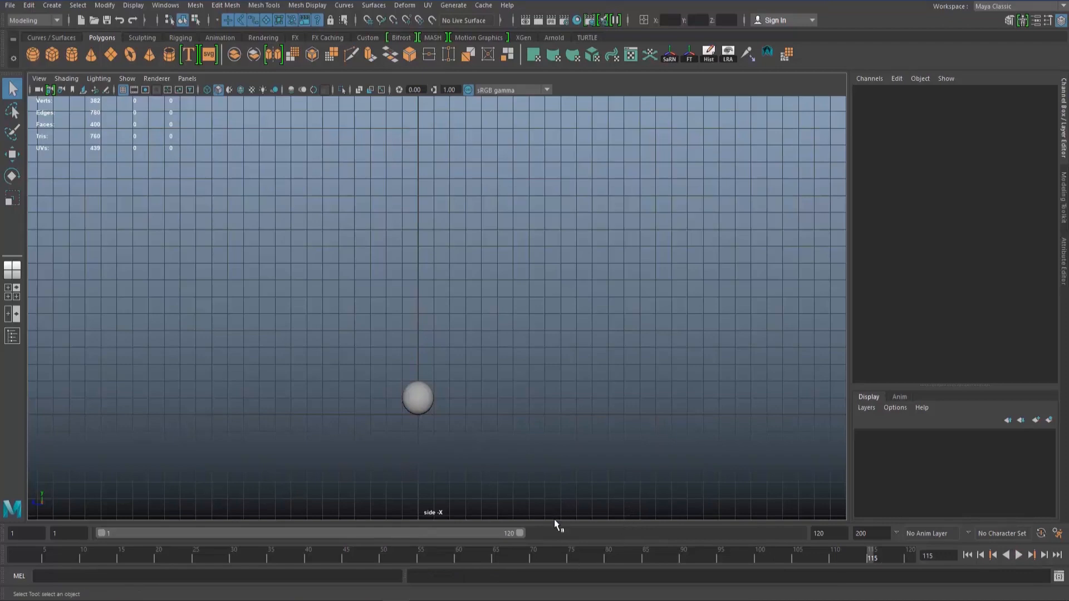
# Replay the bounce from frame 1 in the enlarged side view and return the timeline to frame 1.
pyautogui.click(16, 554)
pyautogui.press('space')
pyautogui.press('space')
pyautogui.press('space')
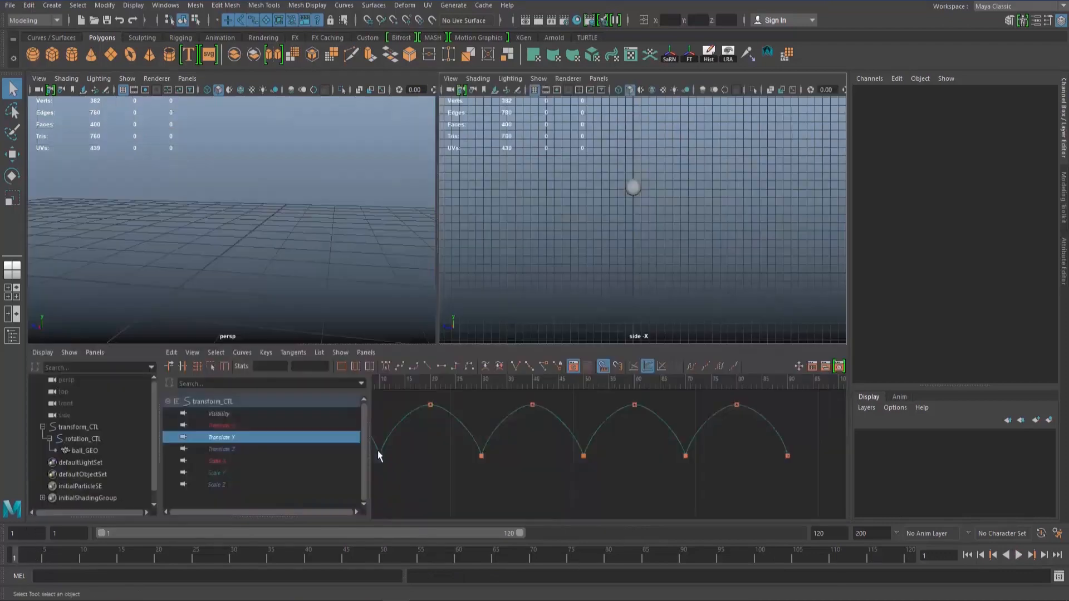
pyautogui.press('space')
pyautogui.press('space')
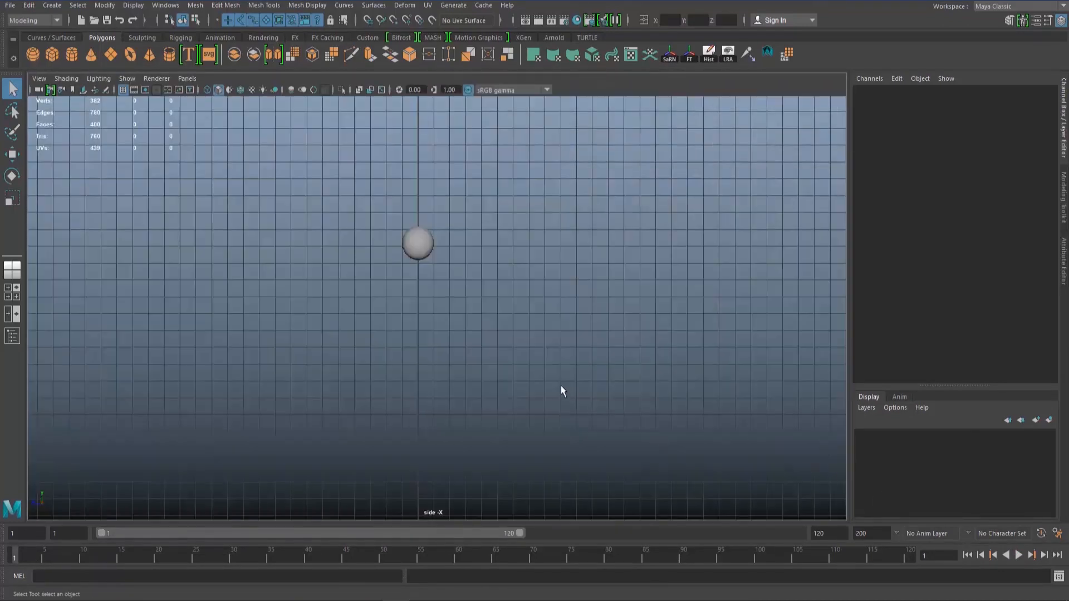
pyautogui.click(1023, 555)
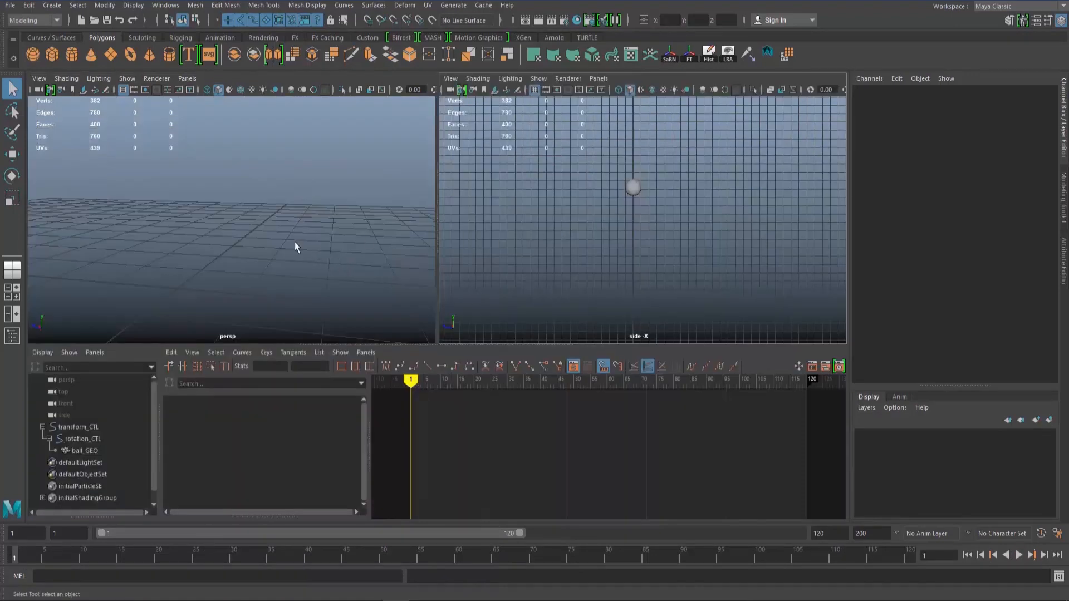
pyautogui.moveTo(29, 558)
pyautogui.mouseDown()
pyautogui.moveTo(43, 556)
pyautogui.moveTo(15, 555)
pyautogui.mouseUp()
# Select transform_CTL in the perspective view and frame only its Translate Y curve in the Graph Editor.
pyautogui.keyDown('alt'); pyautogui.moveTo(250, 236); pyautogui.dragTo(256, 312, button='middle'); pyautogui.keyUp('alt')
pyautogui.keyDown('alt'); pyautogui.moveTo(266, 106); pyautogui.dragTo(266, 173, button='middle'); pyautogui.keyUp('alt')
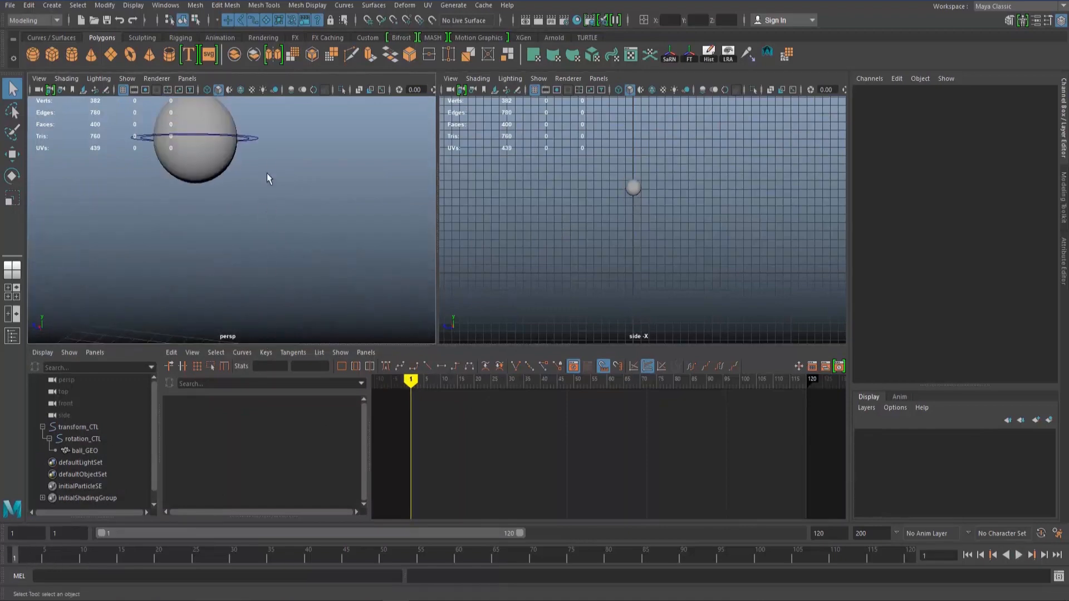
pyautogui.click(259, 137)
pyautogui.press('space')
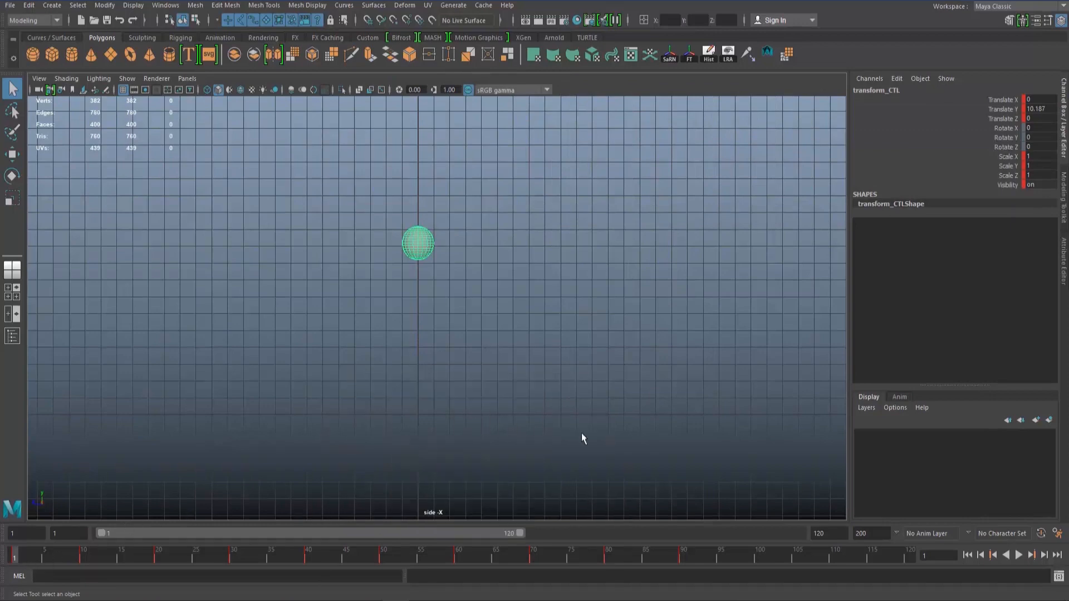
pyautogui.press('space')
pyautogui.click(238, 438)
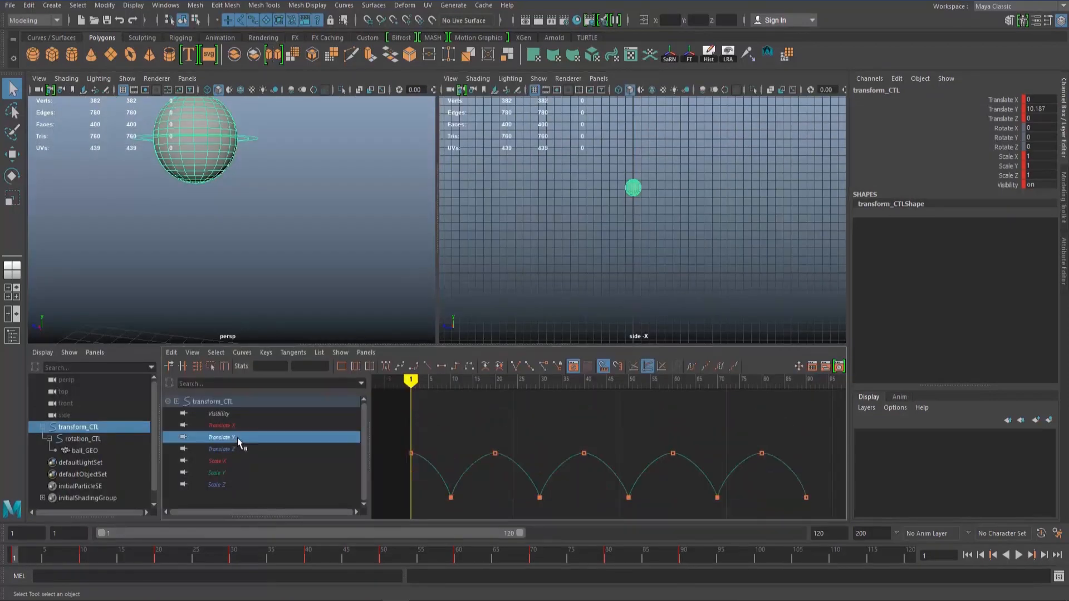
pyautogui.press('f')
pyautogui.keyDown('alt'); pyautogui.moveTo(648, 438); pyautogui.dragTo(626, 399, button='middle'); pyautogui.keyUp('alt')
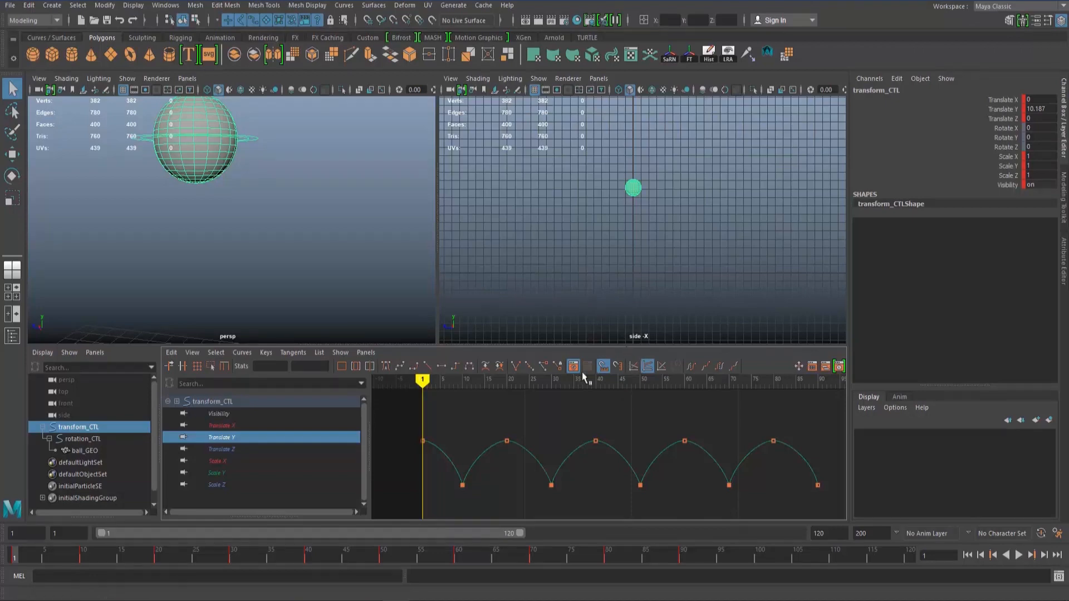
# Select the Translate Y peak keys at frames 20, 40, 60 and 80 and lower them together to about 7.9.
pyautogui.moveTo(474, 420); pyautogui.dragTo(815, 461)
pyautogui.keyDown('alt'); pyautogui.moveTo(758, 470); pyautogui.dragTo(728, 474, button='middle'); pyautogui.keyUp('alt')
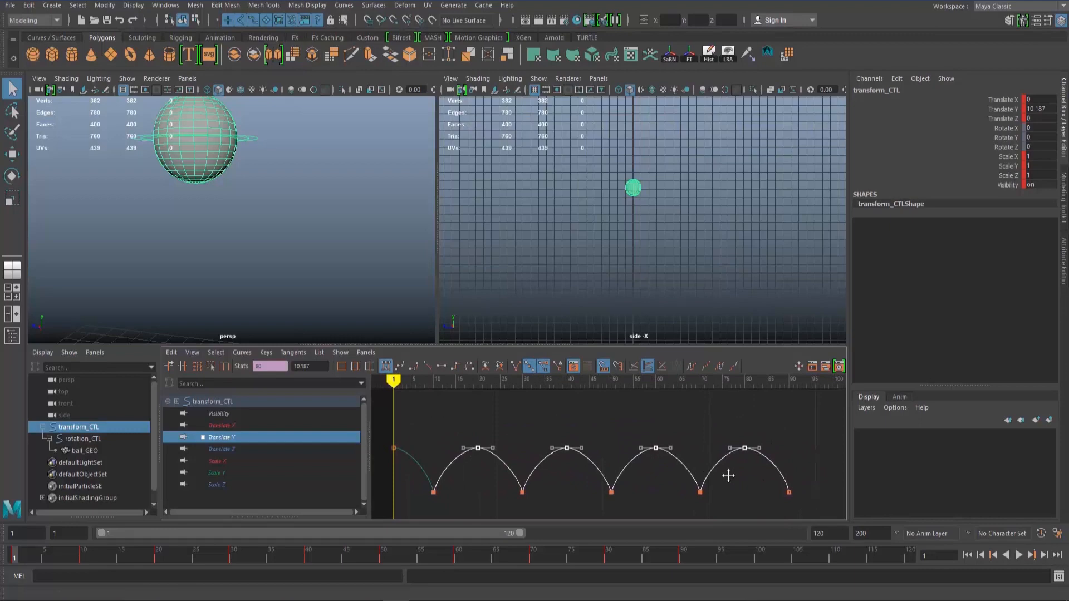
pyautogui.click(412, 452)
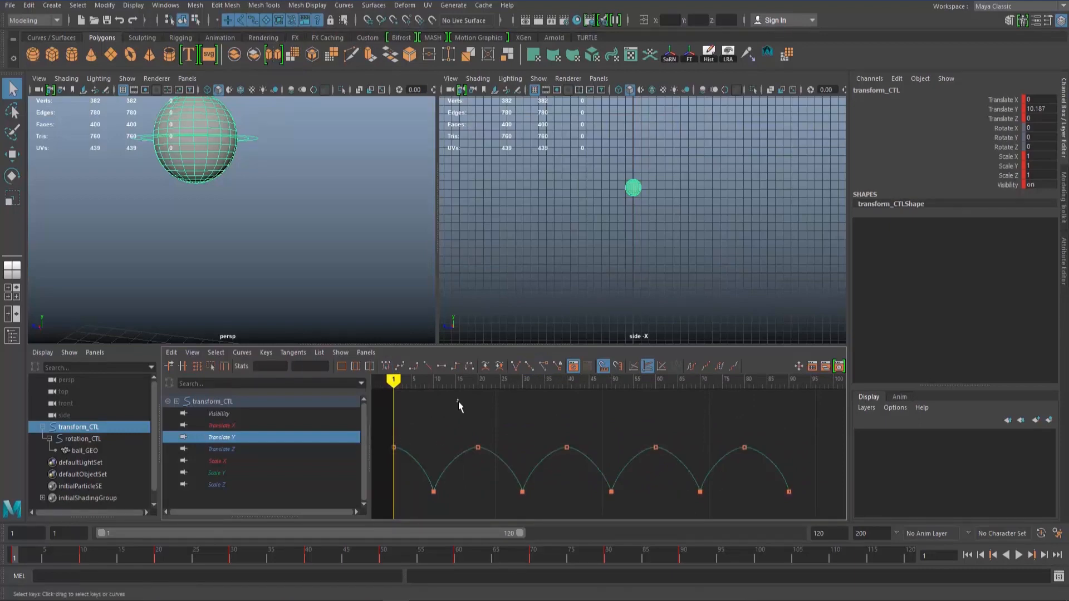
pyautogui.moveTo(457, 399); pyautogui.dragTo(783, 468)
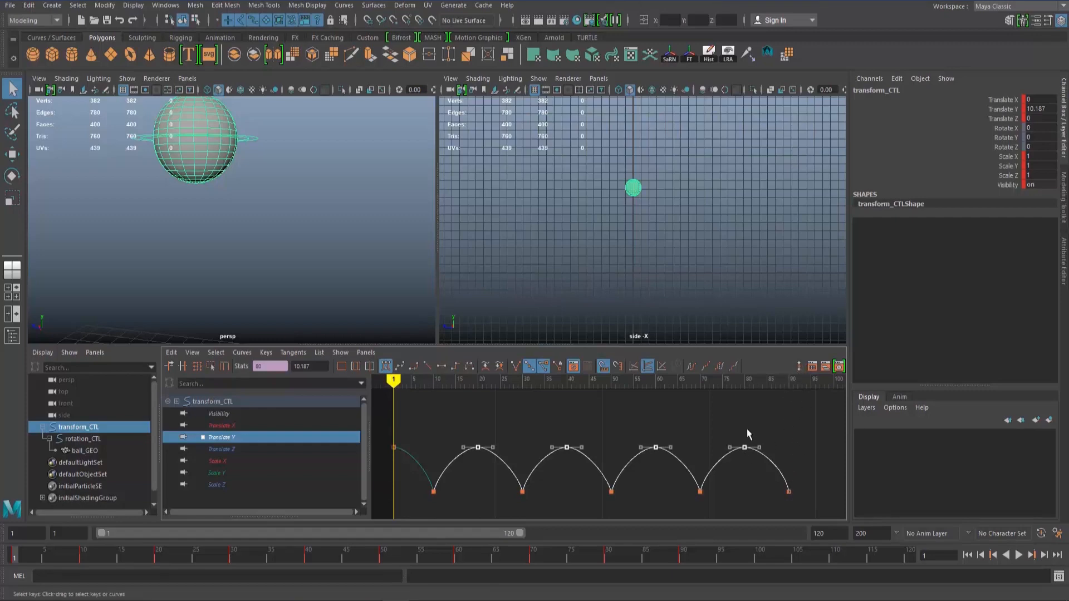
pyautogui.moveTo(448, 433); pyautogui.dragTo(777, 468)
pyautogui.press('w')
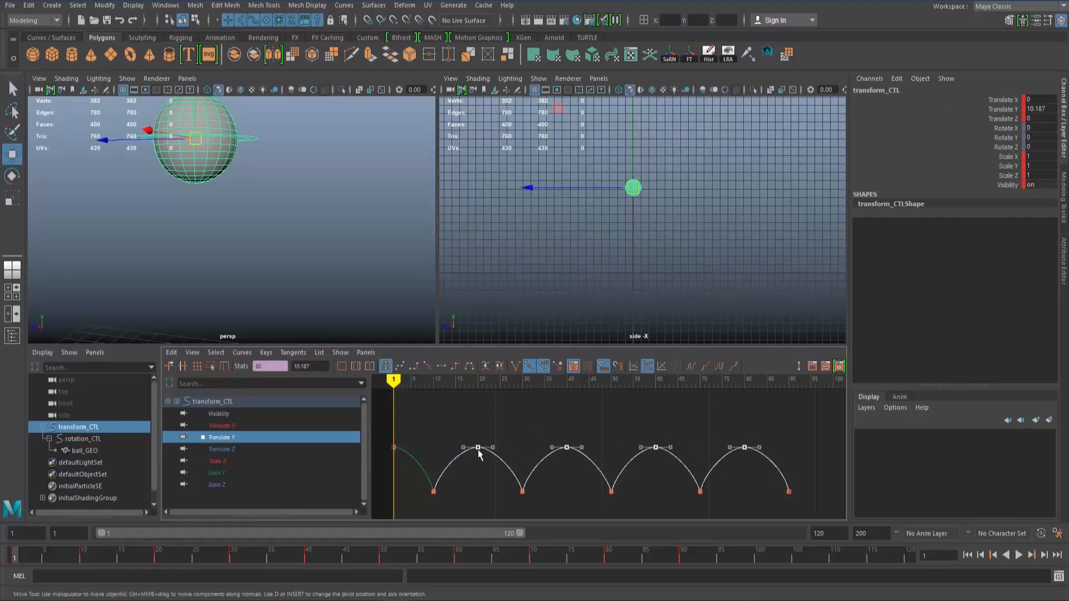
pyautogui.moveTo(477, 449); pyautogui.dragTo(479, 460, button='middle')
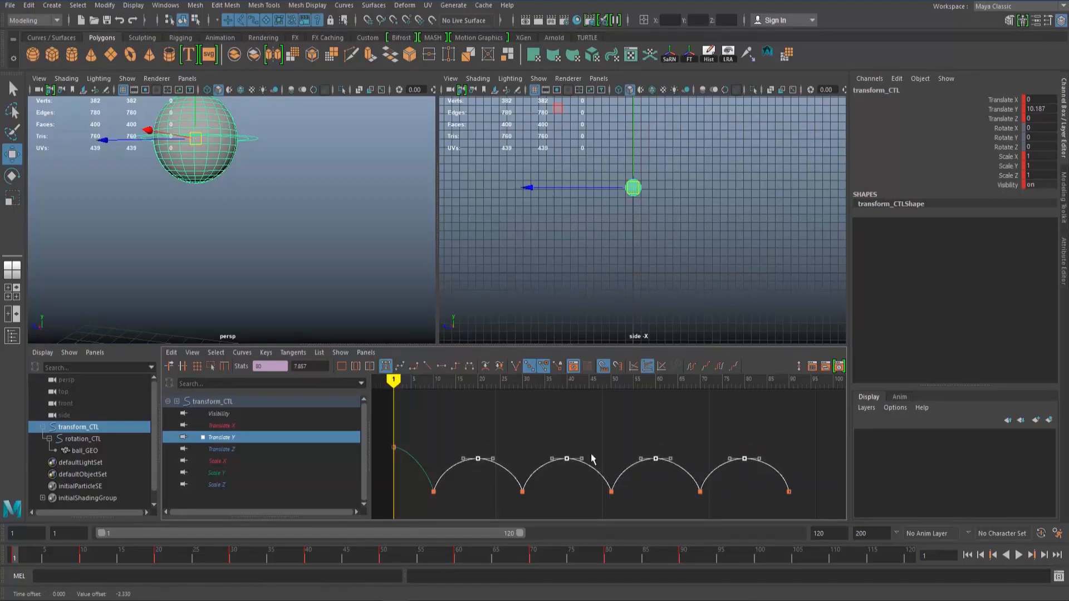
# Lower the peak keys at frames 40, 60 and 80 to about 5.85, then those at 60 and 80 to about 3.07.
pyautogui.moveTo(519, 417); pyautogui.dragTo(797, 471)
pyautogui.keyDown('shift'); pyautogui.moveTo(594, 448); pyautogui.dragTo(594, 463, button='middle'); pyautogui.keyUp('shift')
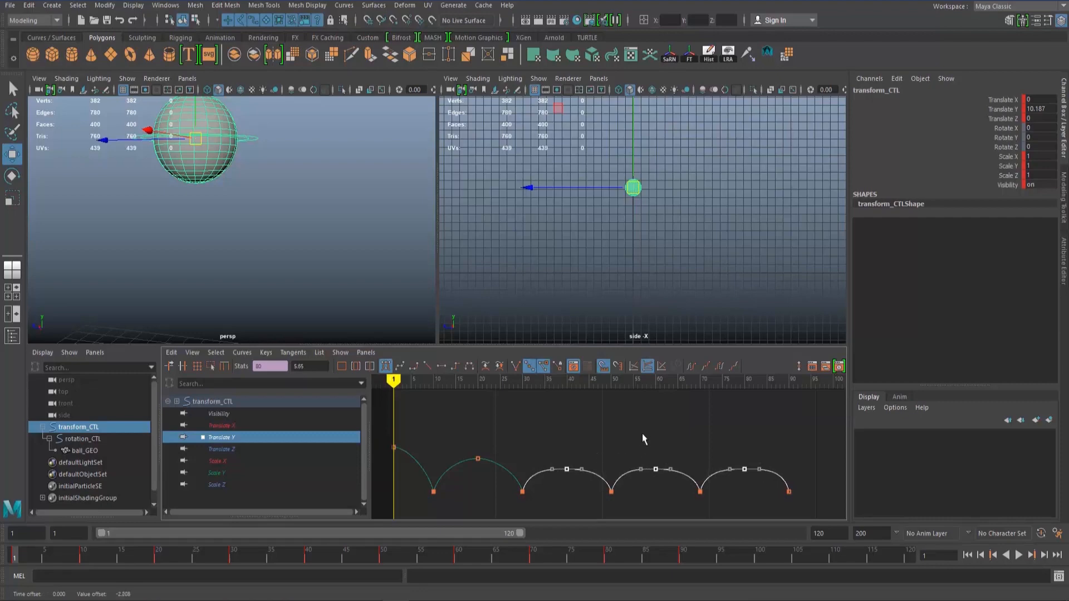
pyautogui.moveTo(633, 433); pyautogui.dragTo(791, 489)
pyautogui.keyDown('shift'); pyautogui.moveTo(693, 464); pyautogui.dragTo(693, 476, button='middle'); pyautogui.keyUp('shift')
# Lower the frame 80 peak key slightly further to about 2.34.
pyautogui.moveTo(732, 468); pyautogui.dragTo(757, 482)
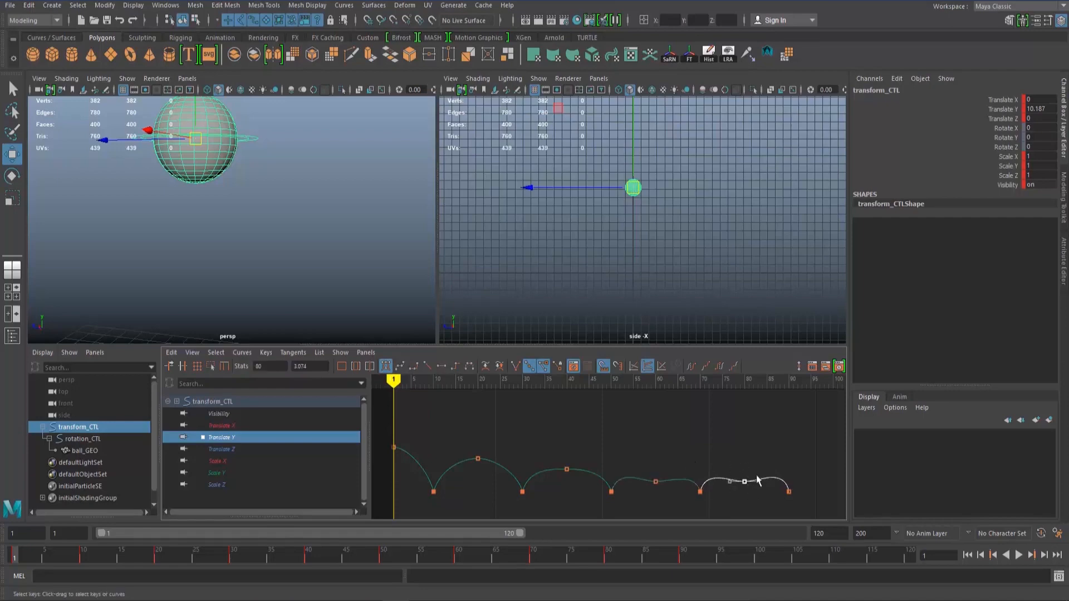
pyautogui.keyDown('shift'); pyautogui.moveTo(757, 480); pyautogui.dragTo(759, 474, button='middle'); pyautogui.keyUp('shift')
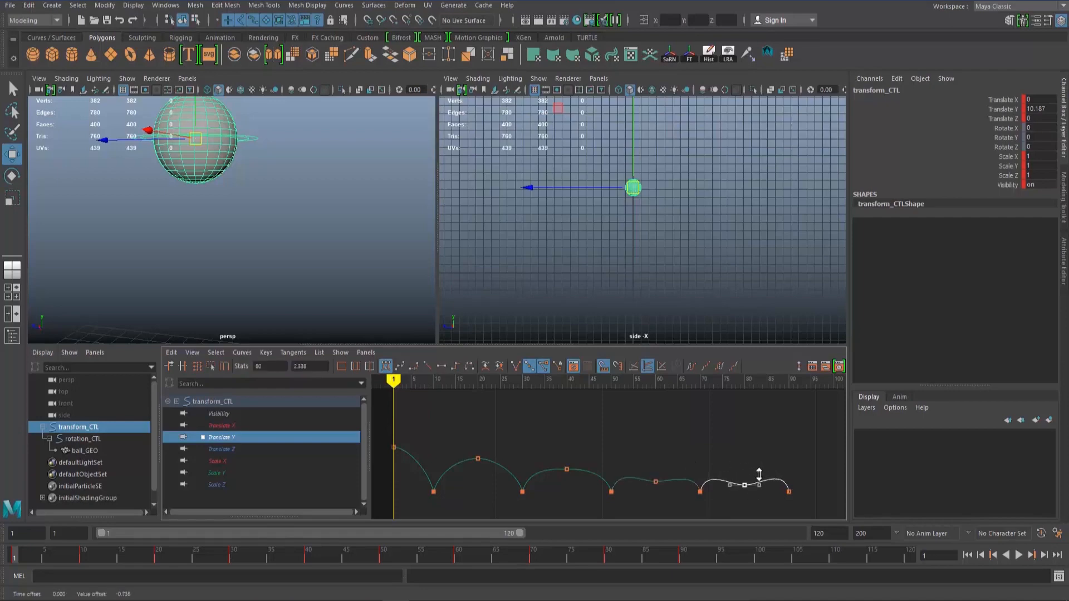
pyautogui.press('q')
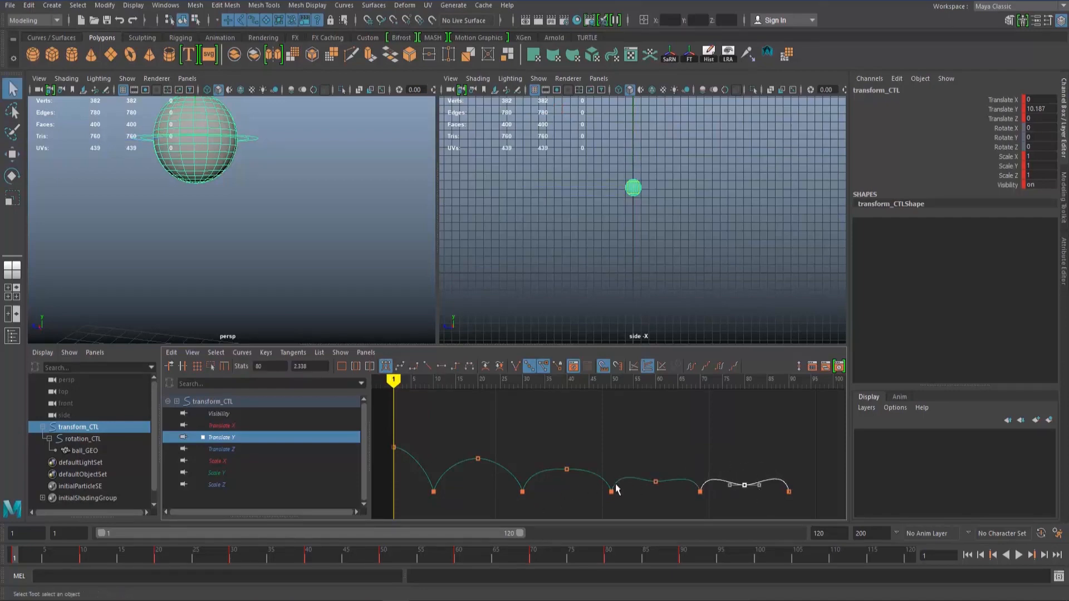
pyautogui.moveTo(633, 465); pyautogui.dragTo(688, 493)
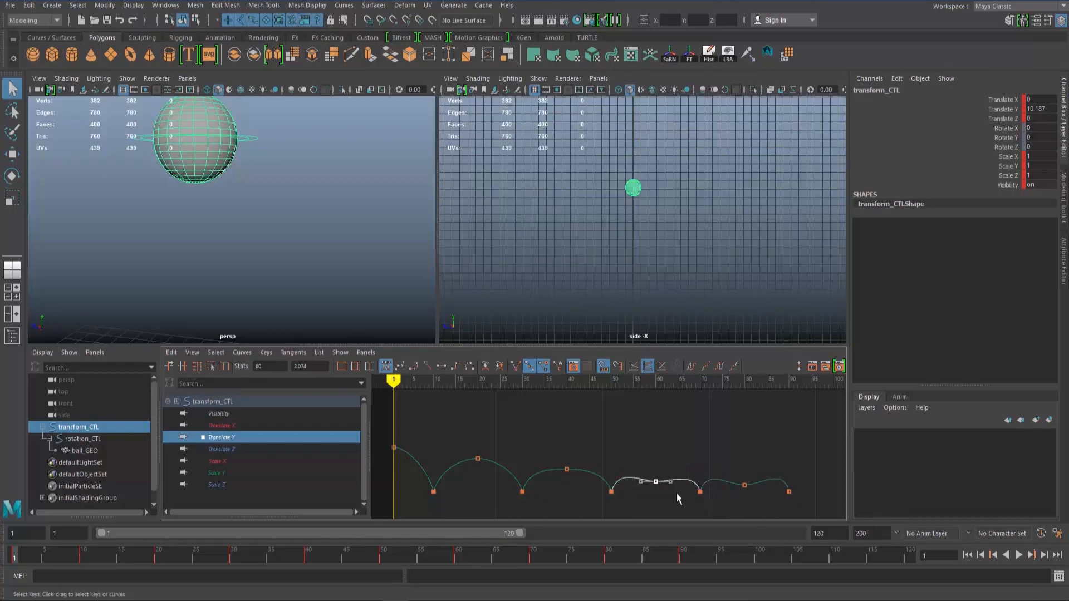
pyautogui.moveTo(738, 441); pyautogui.dragTo(760, 500)
# Deselect the control, play the decaying bounce in the enlarged side view and return to frame 1.
pyautogui.click(680, 204)
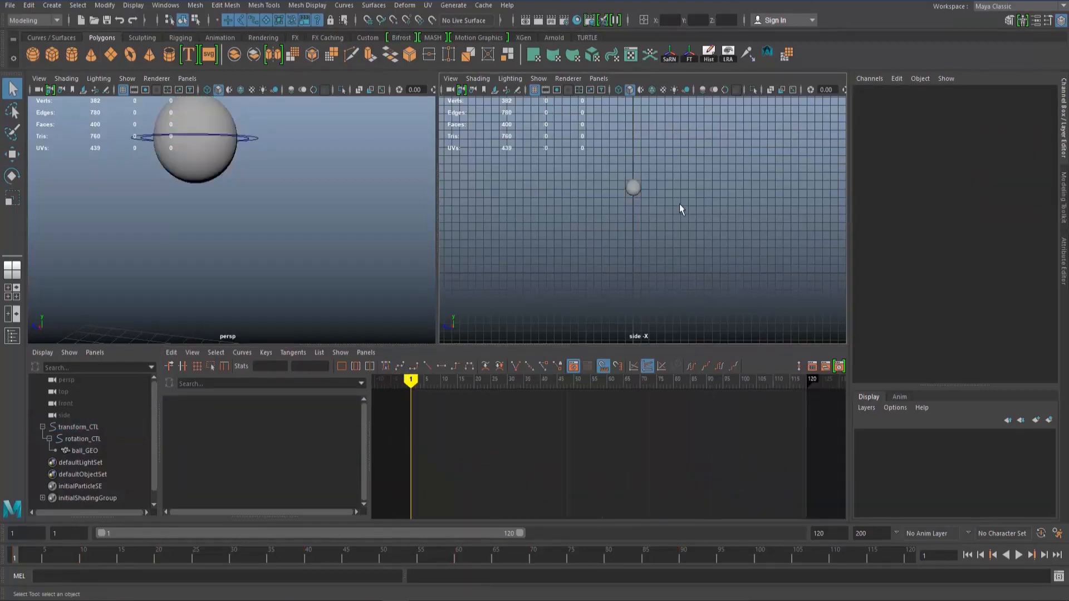
pyautogui.press('space')
pyautogui.hotkey('alt', 'v')
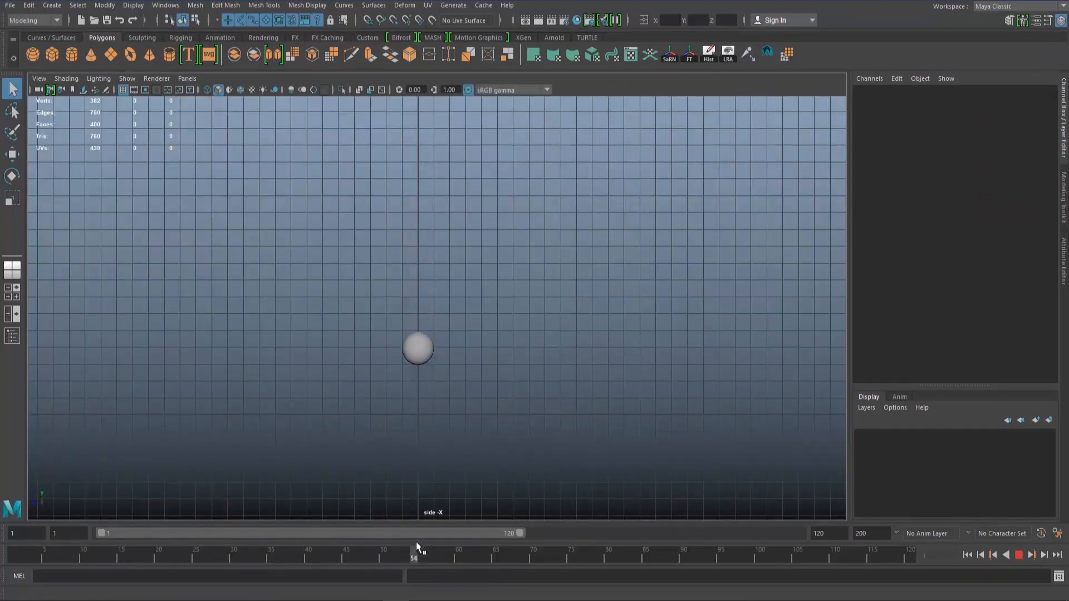
pyautogui.click(1019, 555)
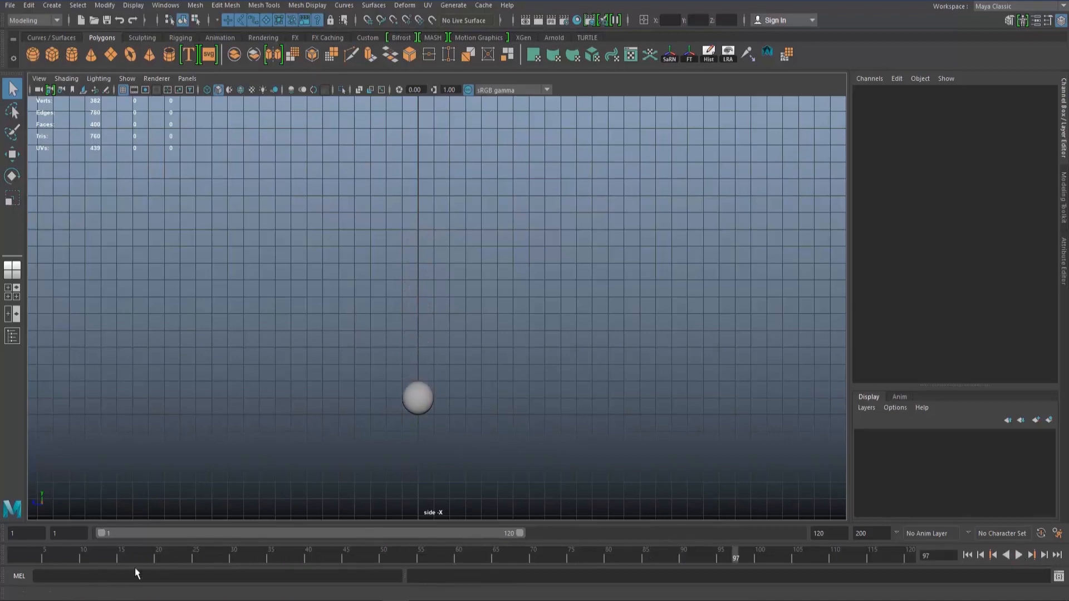
pyautogui.click(60, 557)
pyautogui.moveTo(61, 557); pyautogui.dragTo(14, 557)
pyautogui.press('space')
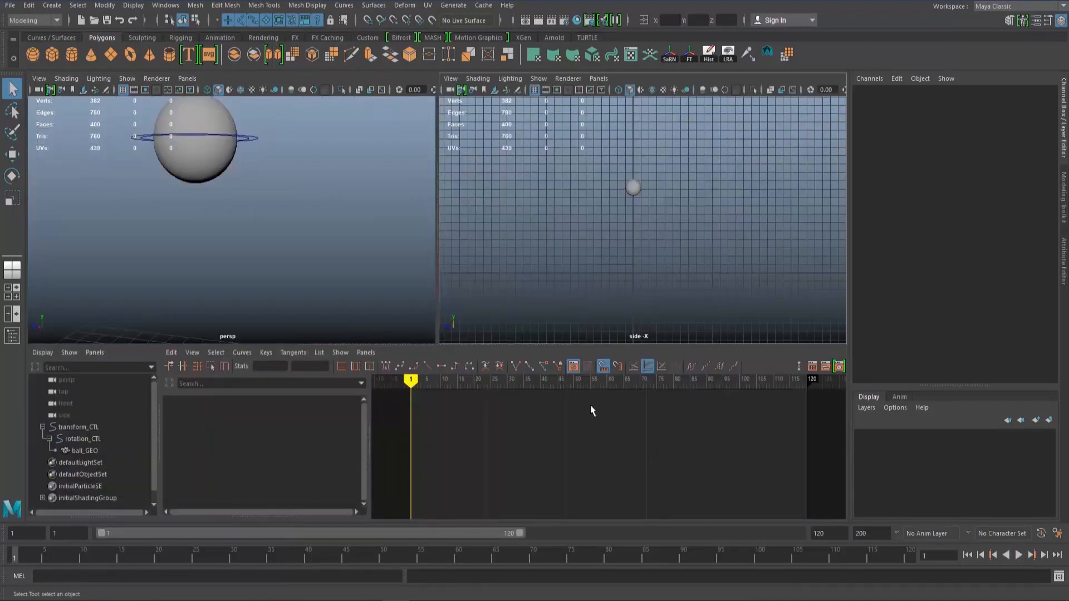
# Reselect transform_CTL's Translate Y curve and apply linear tangents to the ground contact keys at frames 30, 50, 70 and 90.
pyautogui.click(257, 137)
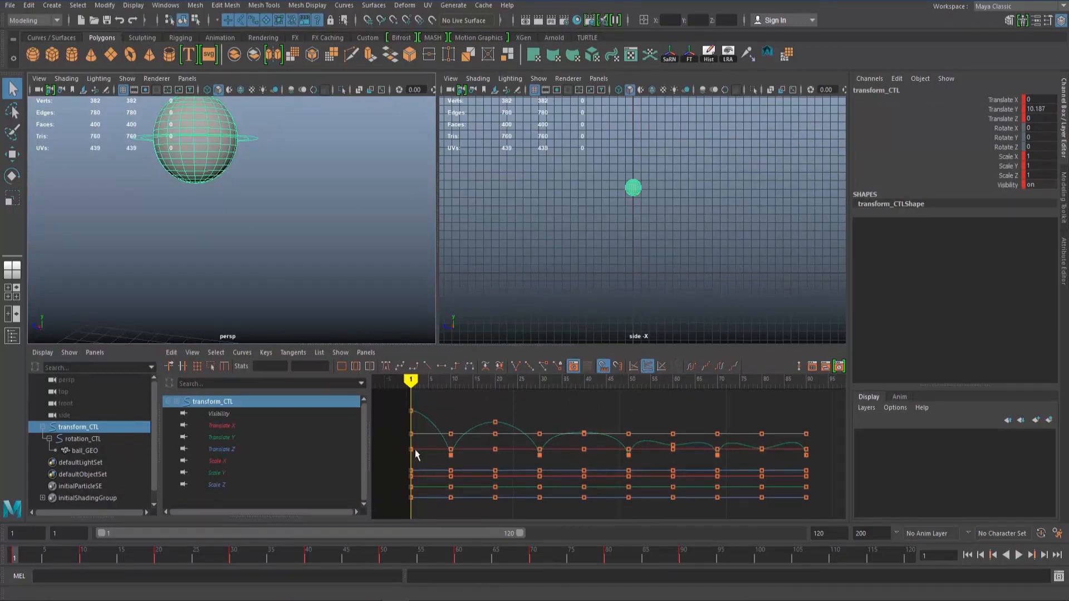
pyautogui.click(236, 439)
pyautogui.press('f')
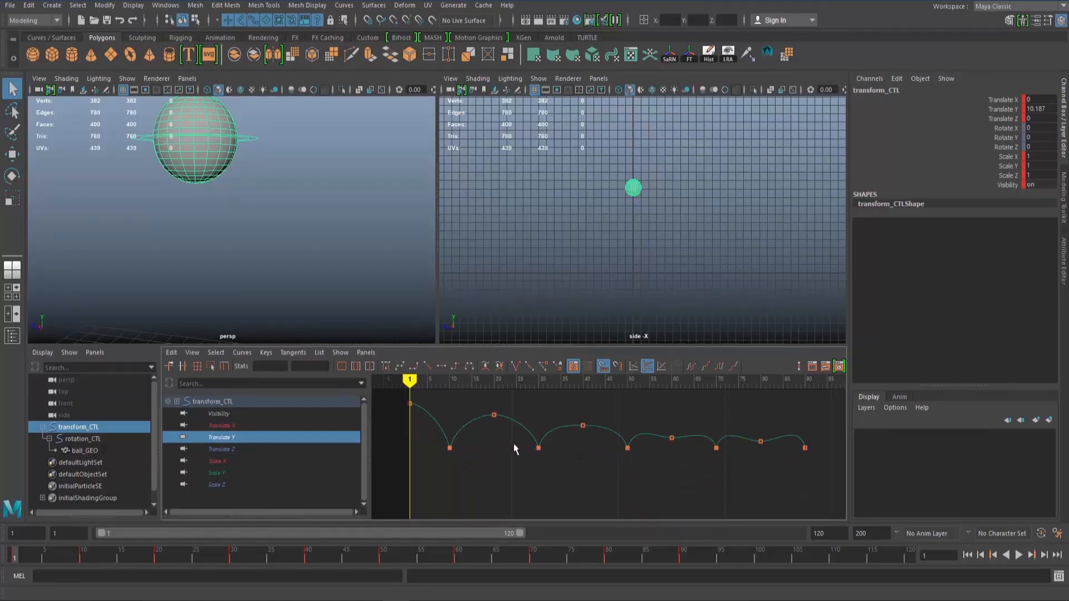
pyautogui.moveTo(513, 445); pyautogui.dragTo(827, 471)
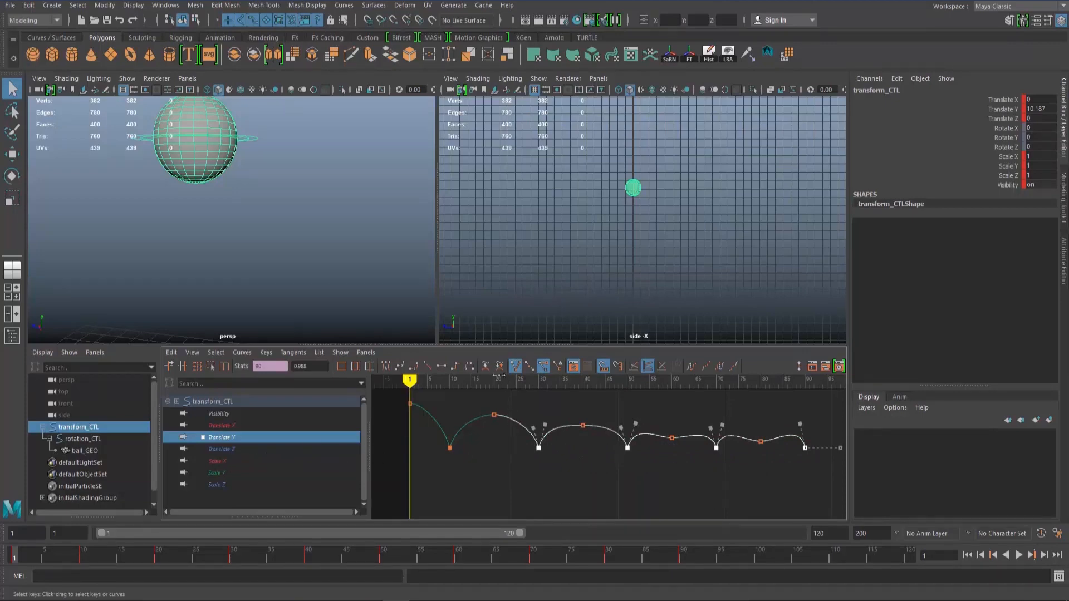
pyautogui.click(428, 365)
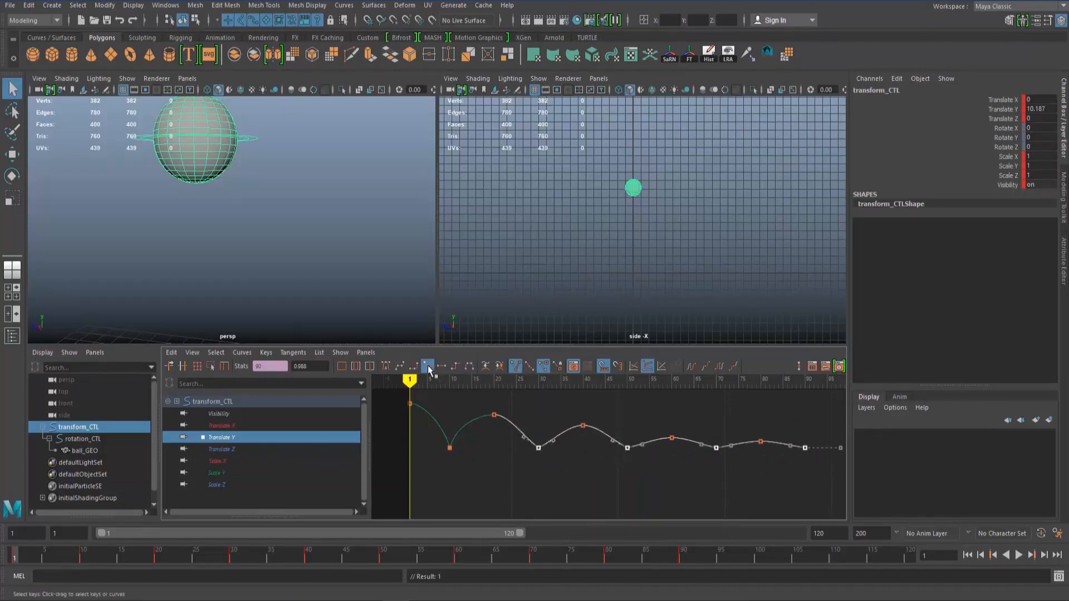
# Raise the frame 30 key's incoming and outgoing tangent handles to round the neighbouring arcs around a sharp contact.
pyautogui.scroll(2, 596, 480)
pyautogui.scroll(3, 520, 480)
pyautogui.keyDown('alt'); pyautogui.moveTo(514, 435); pyautogui.dragTo(590, 467, button='middle'); pyautogui.keyUp('alt')
pyautogui.moveTo(482, 485); pyautogui.dragTo(517, 455)
pyautogui.press('w')
pyautogui.moveTo(515, 462); pyautogui.dragTo(559, 421, button='middle')
pyautogui.moveTo(559, 422); pyautogui.dragTo(580, 451)
pyautogui.moveTo(580, 440); pyautogui.dragTo(574, 413, button='middle')
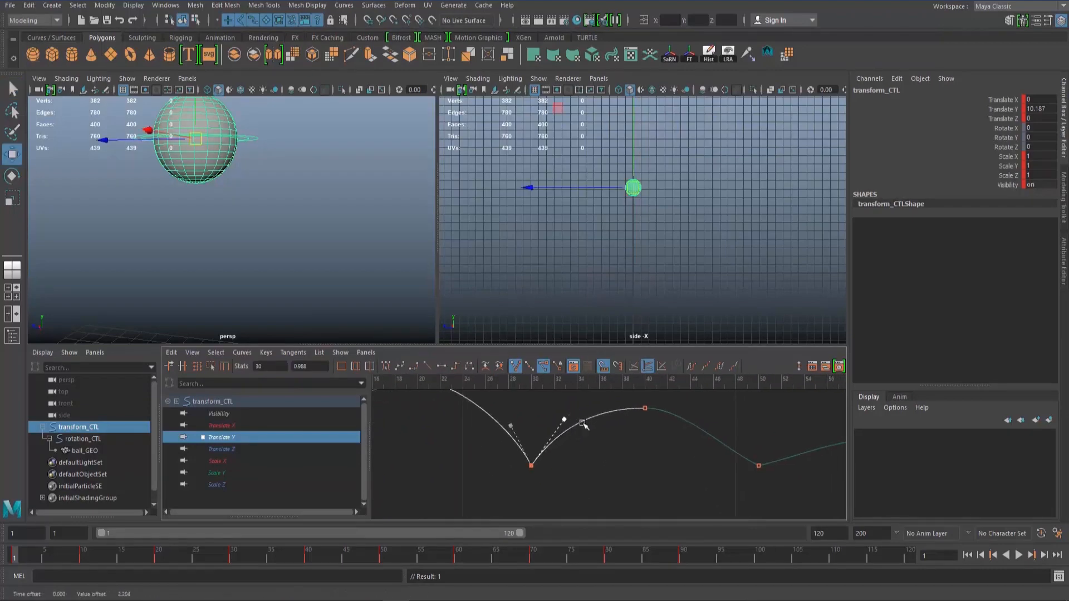
pyautogui.keyDown('alt'); pyautogui.moveTo(732, 450); pyautogui.dragTo(630, 454, button='middle'); pyautogui.keyUp('alt')
pyautogui.moveTo(684, 450); pyautogui.dragTo(621, 472)
pyautogui.moveTo(617, 460); pyautogui.dragTo(638, 438, button='middle')
pyautogui.hotkey('ctrl', 'z')
# Select the frame 50 contact key and raise both its tangent handles to curve the adjoining arcs.
pyautogui.moveTo(657, 418); pyautogui.dragTo(633, 441)
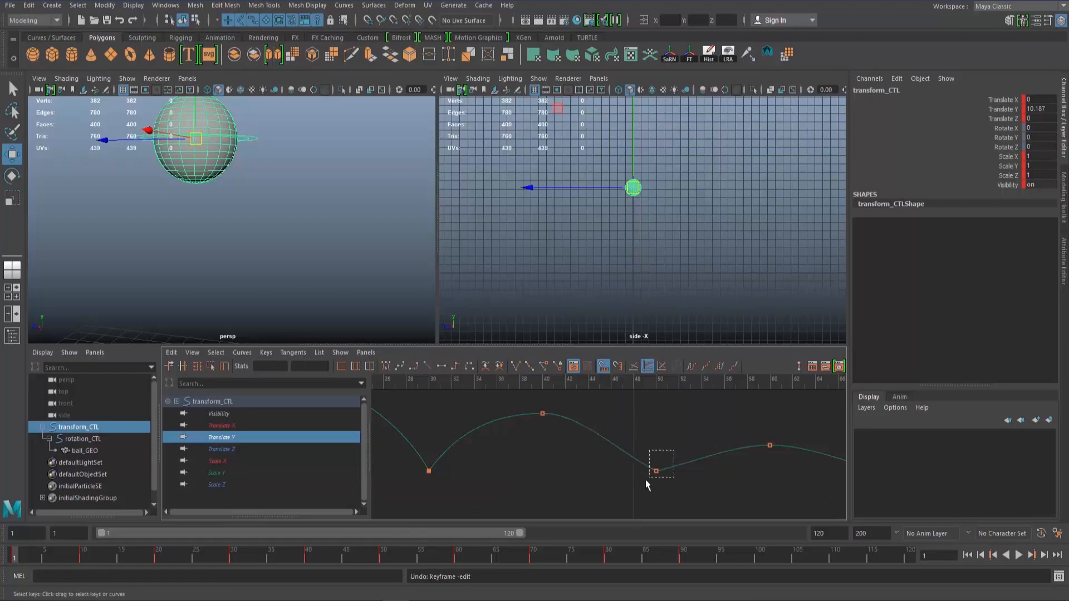
pyautogui.moveTo(646, 480); pyautogui.dragTo(646, 480)
pyautogui.moveTo(642, 433); pyautogui.dragTo(613, 460)
pyautogui.moveTo(614, 457); pyautogui.dragTo(619, 429, button='middle')
pyautogui.moveTo(623, 448); pyautogui.dragTo(637, 437)
pyautogui.moveTo(637, 437)
pyautogui.mouseDown(button='middle')
pyautogui.moveTo(623, 414)
pyautogui.moveTo(629, 426)
pyautogui.mouseUp(button='middle')
# Select the frame 70 contact key and slightly raise both its tangent handles to round the low arcs.
pyautogui.keyDown('alt'); pyautogui.moveTo(786, 439); pyautogui.dragTo(643, 442, button='middle'); pyautogui.keyUp('alt')
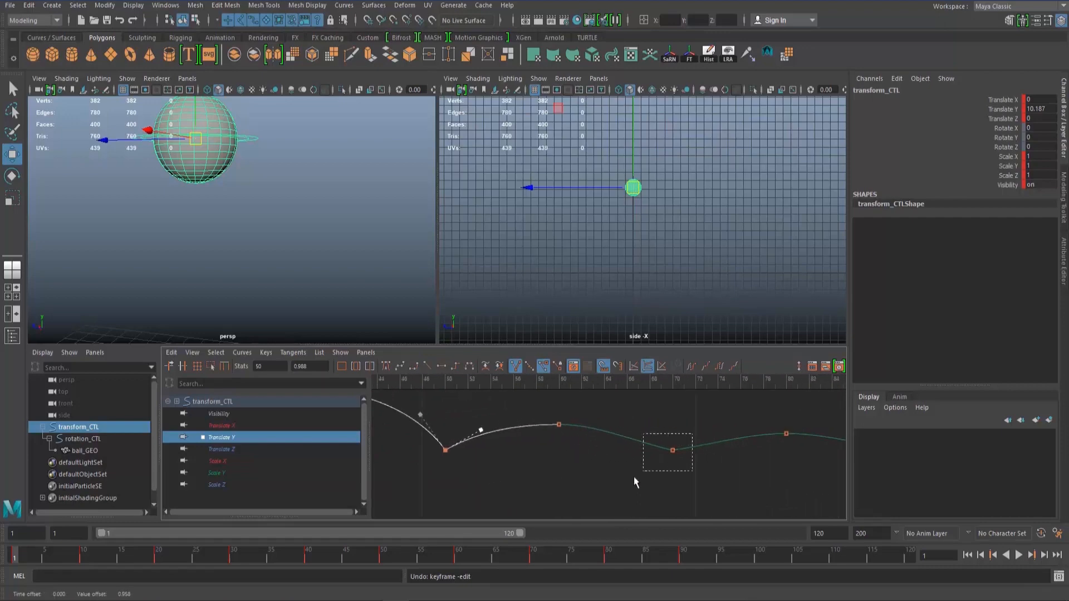
pyautogui.moveTo(635, 479); pyautogui.dragTo(636, 478)
pyautogui.click(635, 433)
pyautogui.moveTo(635, 433); pyautogui.dragTo(529, 445, button='middle')
pyautogui.moveTo(539, 433); pyautogui.dragTo(620, 417)
pyautogui.moveTo(572, 470); pyautogui.dragTo(573, 470)
pyautogui.moveTo(589, 468); pyautogui.dragTo(601, 444)
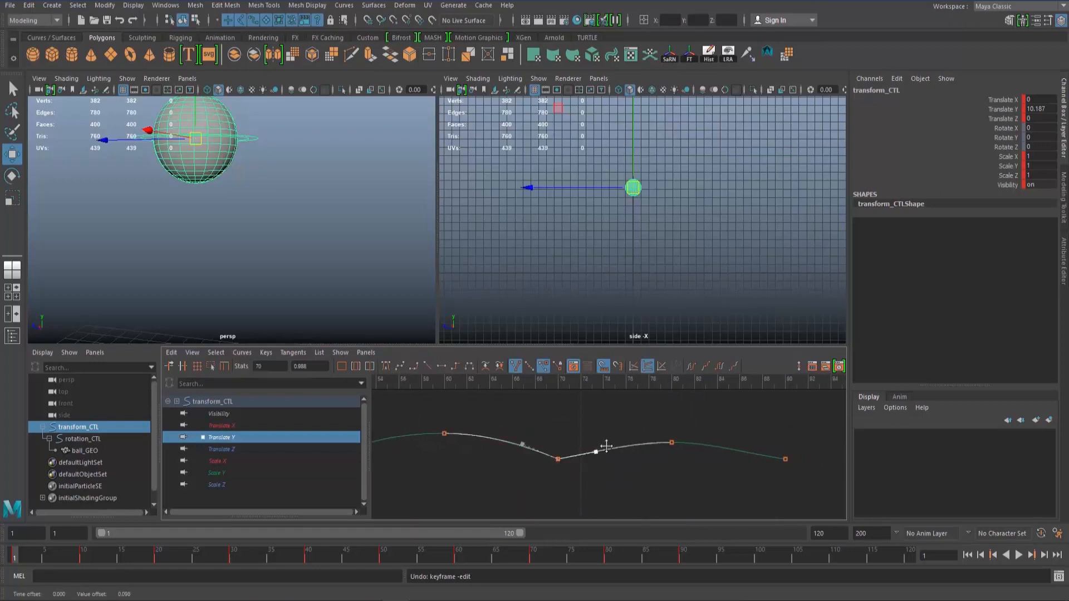
# Select the frame 90 key and raise its incoming tangent handle slightly to round the last descent.
pyautogui.moveTo(782, 458); pyautogui.dragTo(780, 462)
pyautogui.click(748, 453)
pyautogui.moveTo(748, 451); pyautogui.dragTo(745, 450, button='middle')
# Play the bounce animation in the enlarged side view with the ball control deselected.
pyautogui.keyDown('alt'); pyautogui.moveTo(617, 461); pyautogui.dragTo(558, 455, button='right'); pyautogui.keyUp('alt')
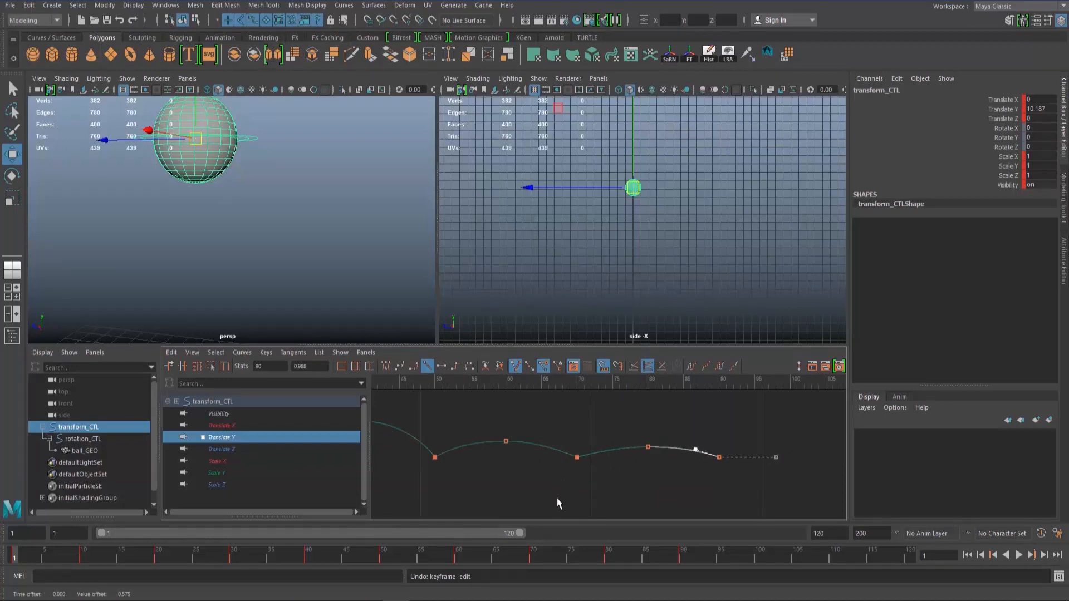
pyautogui.press('space')
pyautogui.press('q')
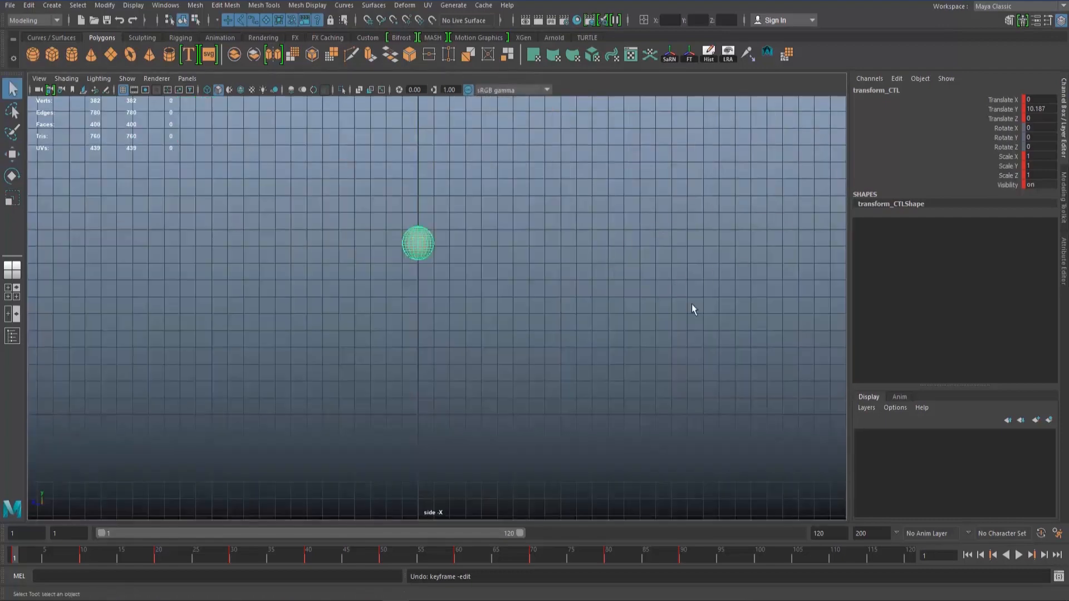
pyautogui.click(716, 313)
pyautogui.moveTo(644, 276)
pyautogui.keyDown('alt'); pyautogui.mouseDown(button='middle')
pyautogui.moveTo(645, 365)
pyautogui.moveTo(652, 247)
pyautogui.moveTo(648, 272)
pyautogui.mouseUp(button='middle'); pyautogui.keyUp('alt')
pyautogui.click(1017, 556)
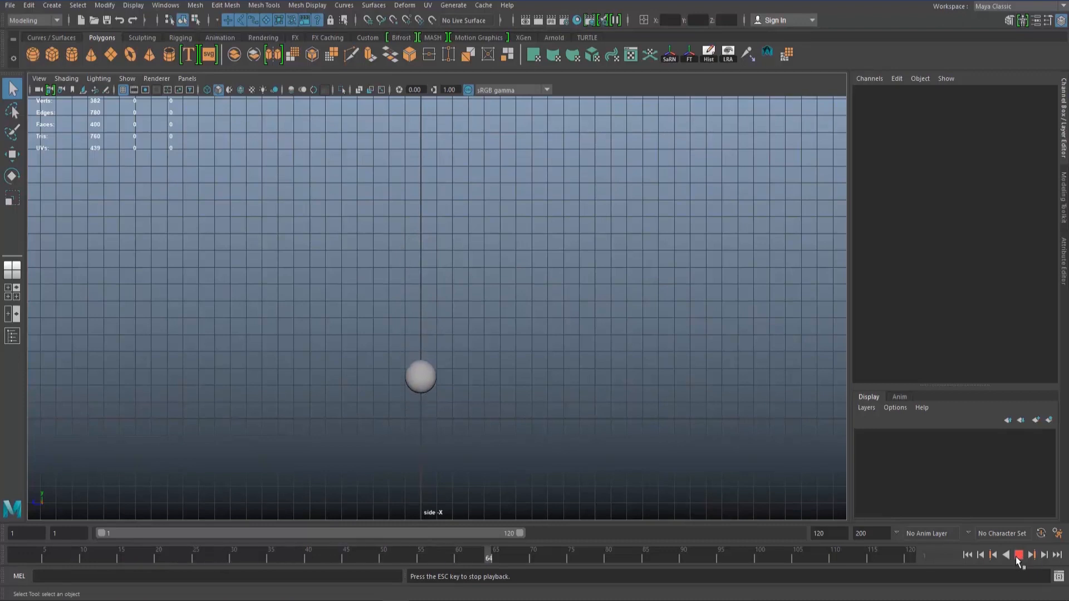
pyautogui.click(1018, 555)
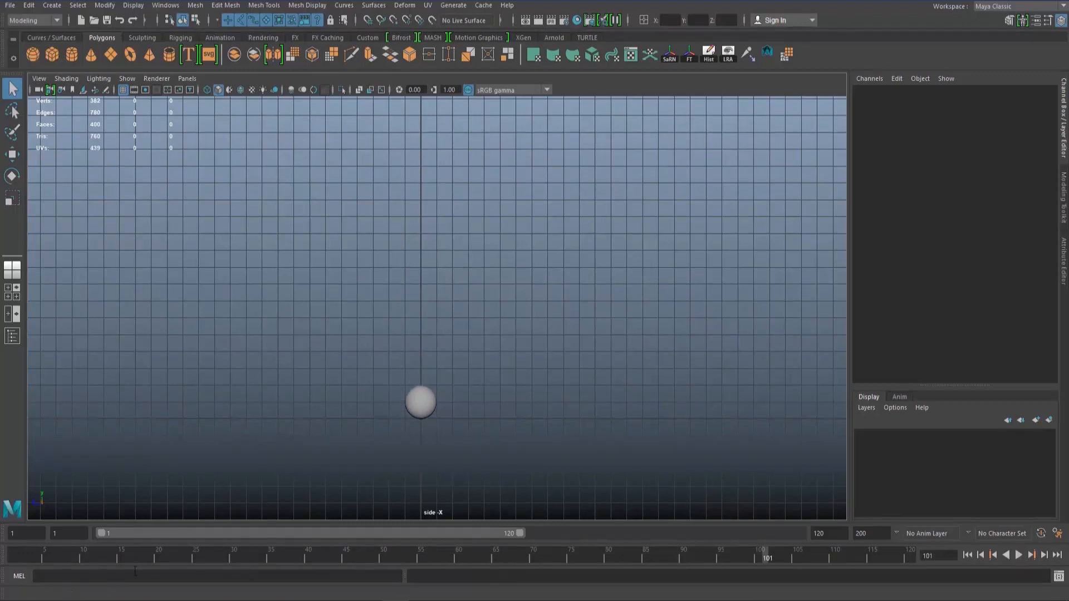
# Replay the bounce from frame 1 and scrub through the later bounces to judge their timing.
pyautogui.click(25, 556)
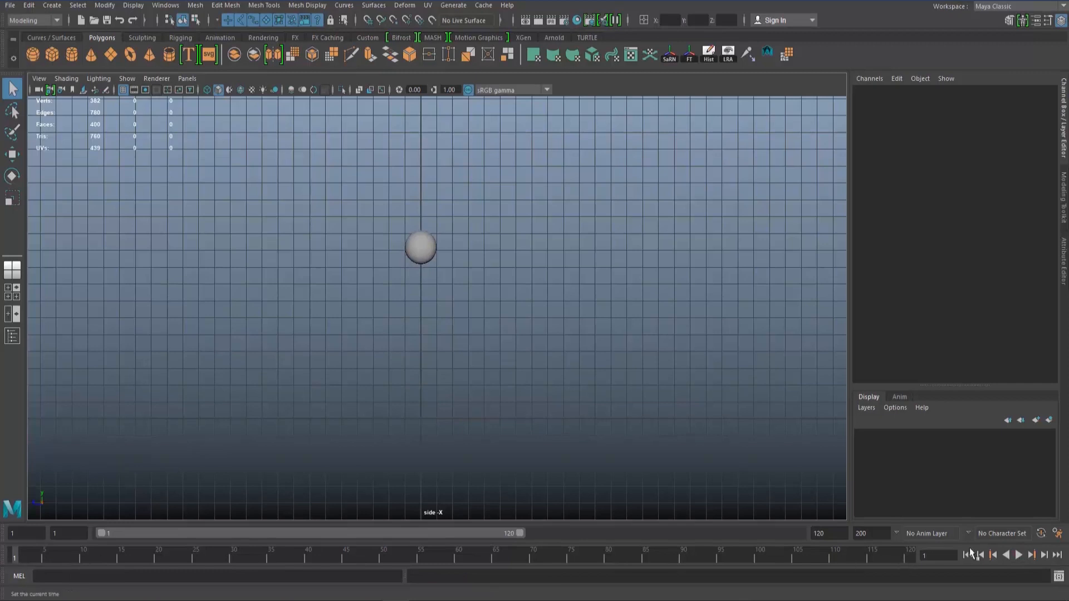
pyautogui.click(1019, 555)
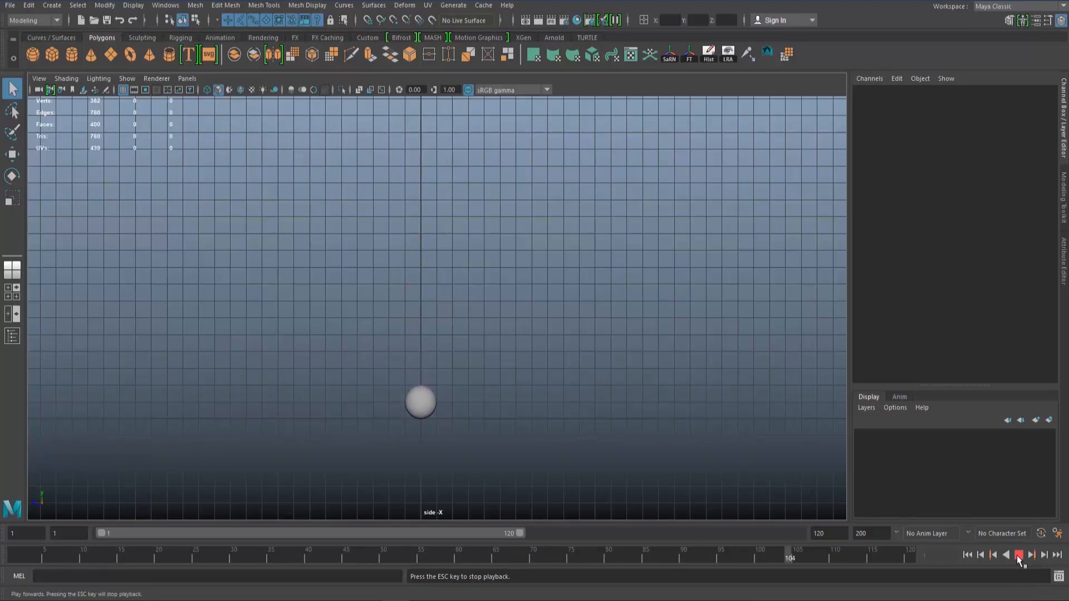
pyautogui.click(1017, 556)
pyautogui.moveTo(290, 557)
pyautogui.mouseDown()
pyautogui.moveTo(602, 573)
pyautogui.moveTo(671, 556)
pyautogui.moveTo(731, 561)
pyautogui.moveTo(530, 578)
pyautogui.moveTo(576, 572)
pyautogui.mouseUp()
pyautogui.moveTo(587, 567); pyautogui.dragTo(624, 564)
pyautogui.click(13, 560)
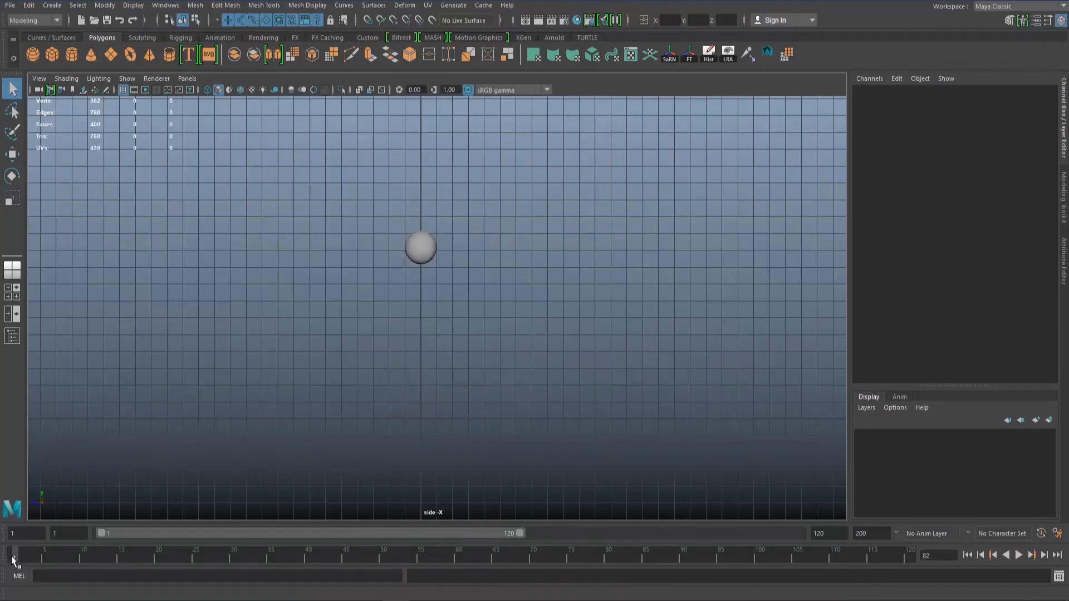
pyautogui.hotkey('alt', 'v')
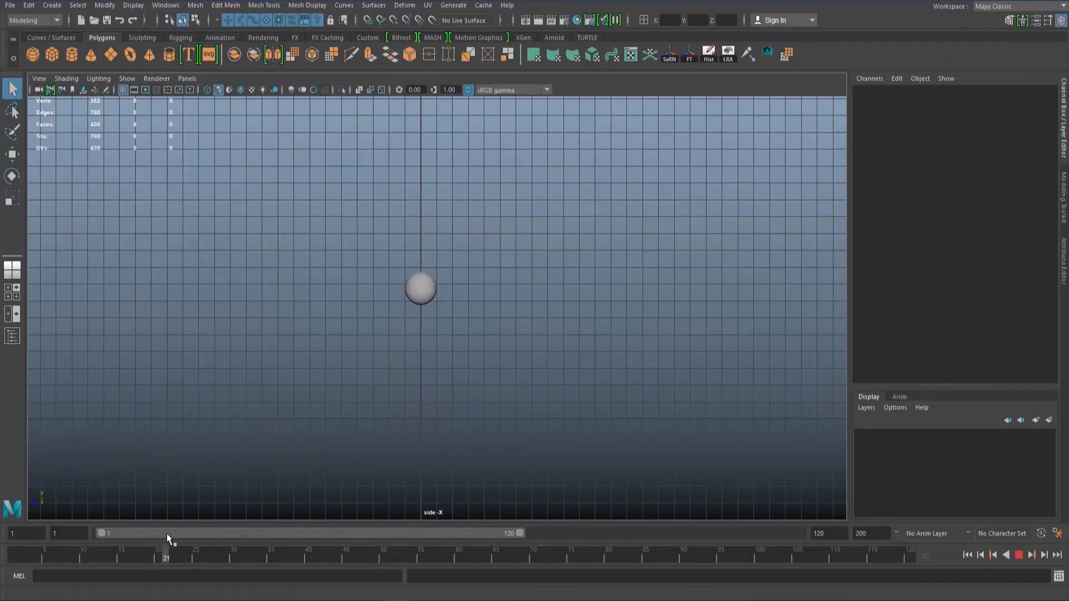
pyautogui.hotkey('alt', 'v')
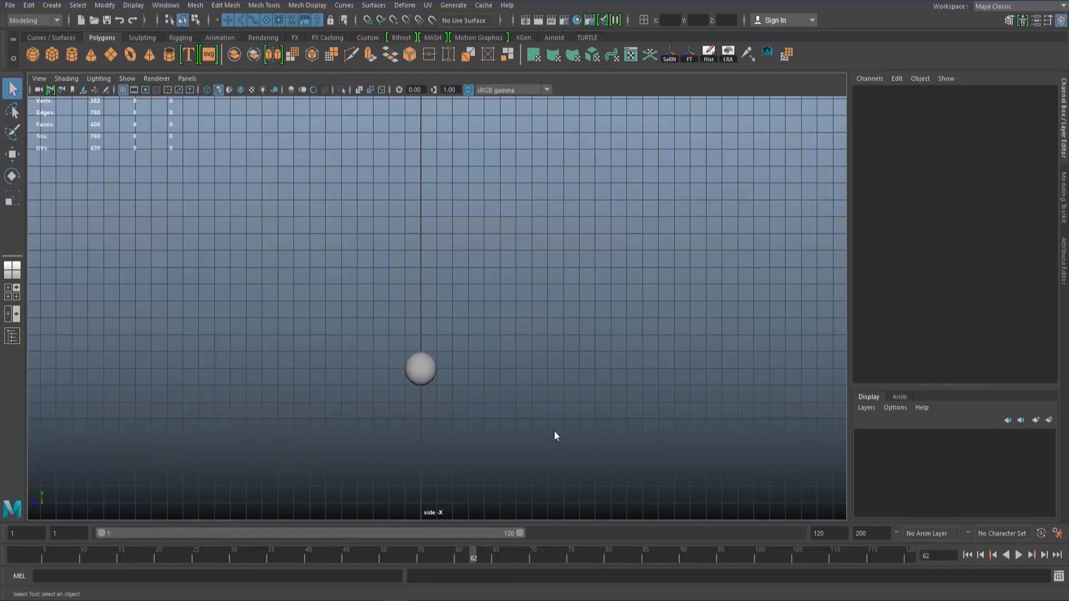
# Select the ball's transform_CTL and isolate its Translate Y curve in the enlarged Graph Editor.
pyautogui.press('space')
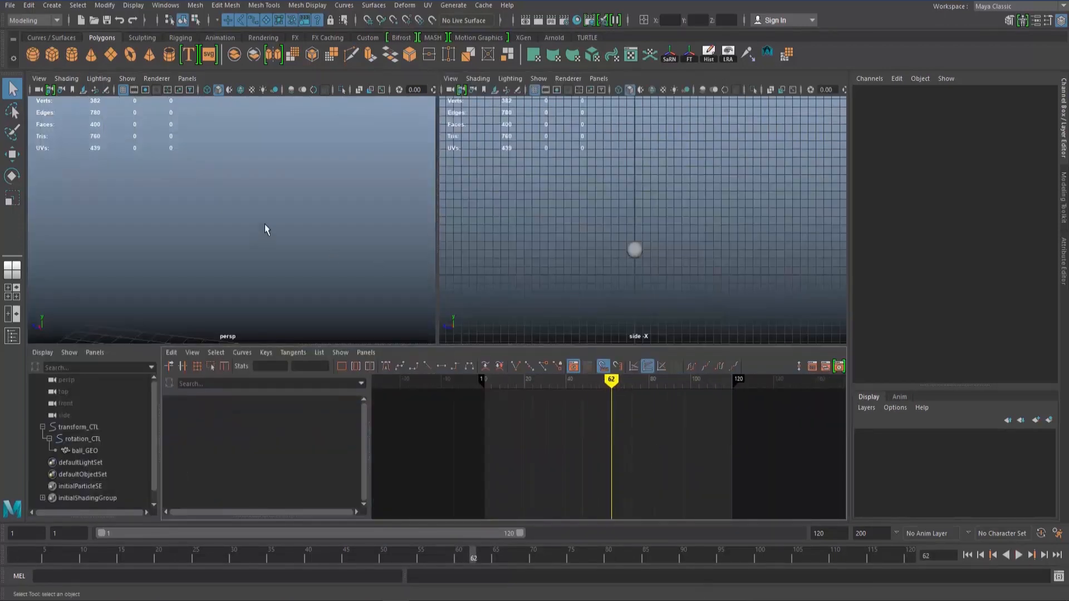
pyautogui.press('space')
pyautogui.click(593, 323)
pyautogui.press('space')
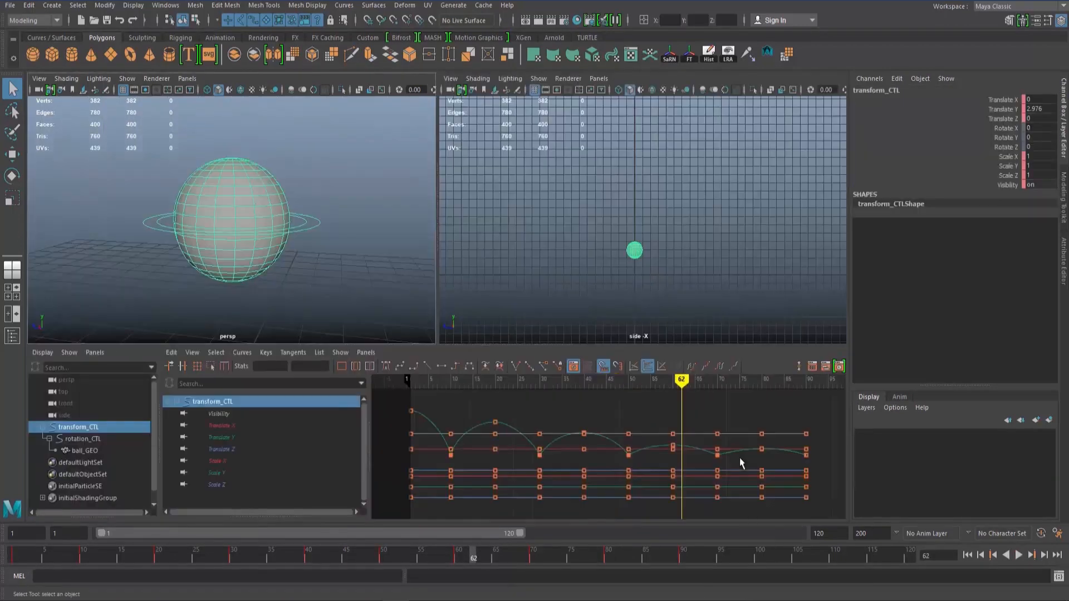
pyautogui.press('space')
pyautogui.click(96, 163)
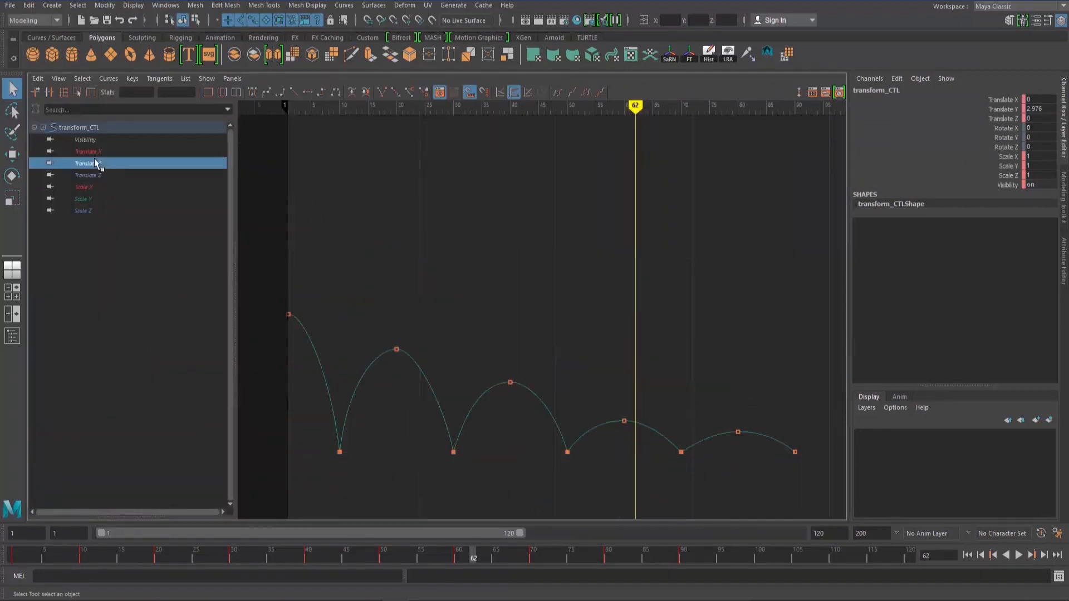
pyautogui.press('f')
pyautogui.keyDown('alt'); pyautogui.moveTo(579, 406); pyautogui.dragTo(643, 404, button='middle'); pyautogui.keyUp('alt')
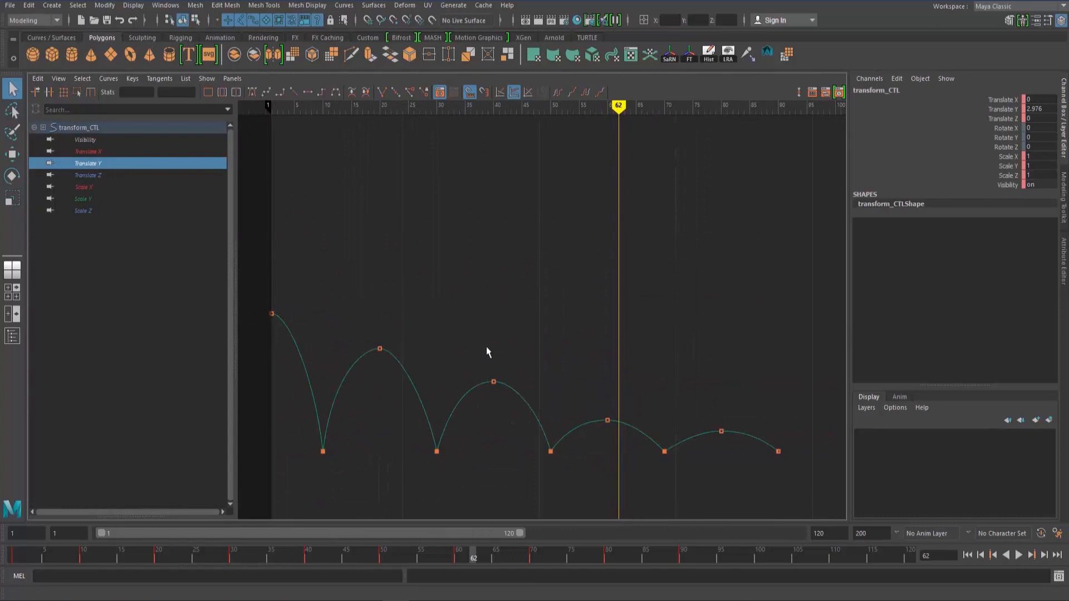
pyautogui.moveTo(820, 350); pyautogui.dragTo(299, 500)
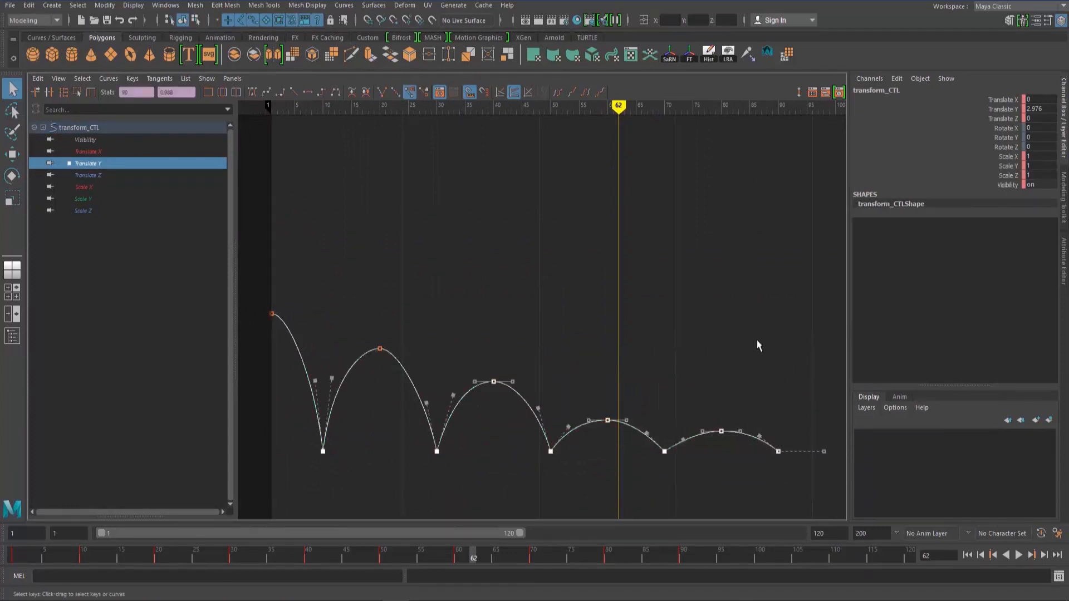
pyautogui.moveTo(828, 299); pyautogui.dragTo(283, 505)
pyautogui.click(470, 328)
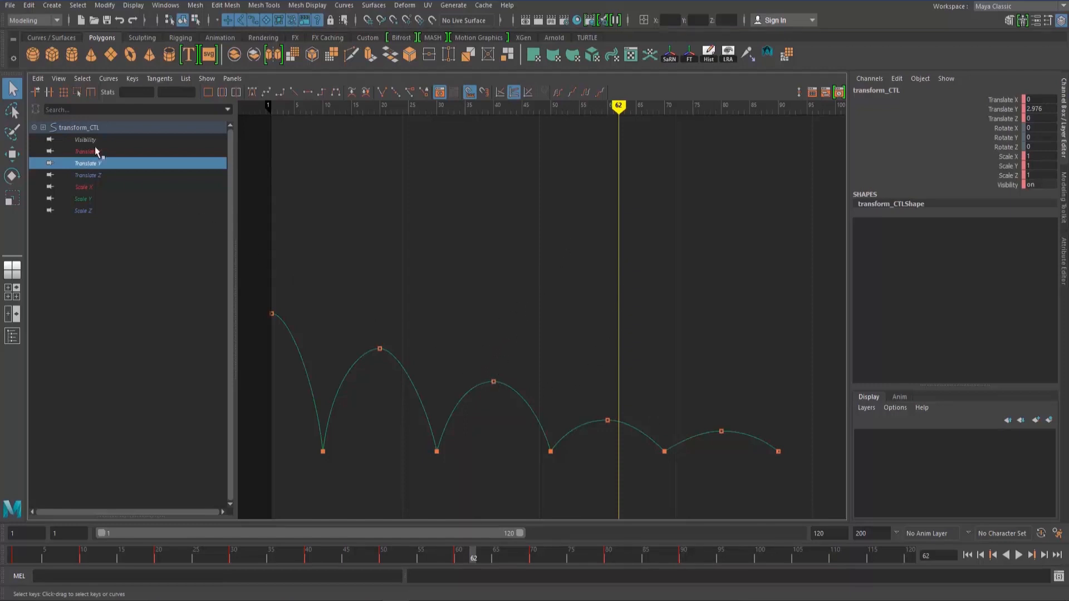
# With the Region tool, compress the Translate Y keys from frame 30 onward horizontally so they end at frame 82.
pyautogui.click(78, 93)
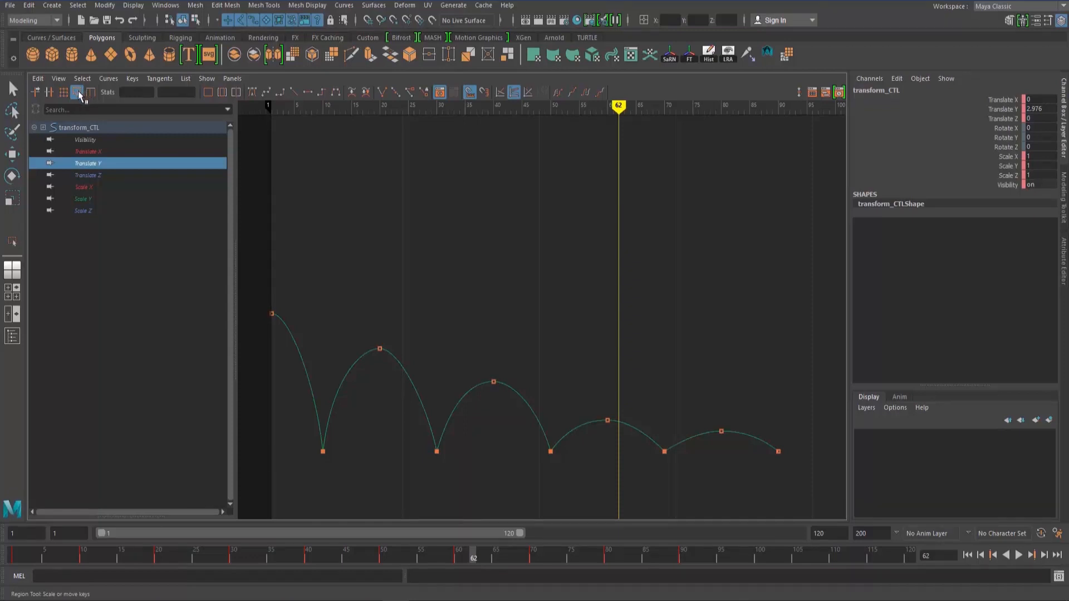
pyautogui.moveTo(461, 331); pyautogui.dragTo(564, 413)
pyautogui.moveTo(401, 306); pyautogui.dragTo(846, 507)
pyautogui.click(459, 325)
pyautogui.moveTo(422, 325); pyautogui.dragTo(793, 488)
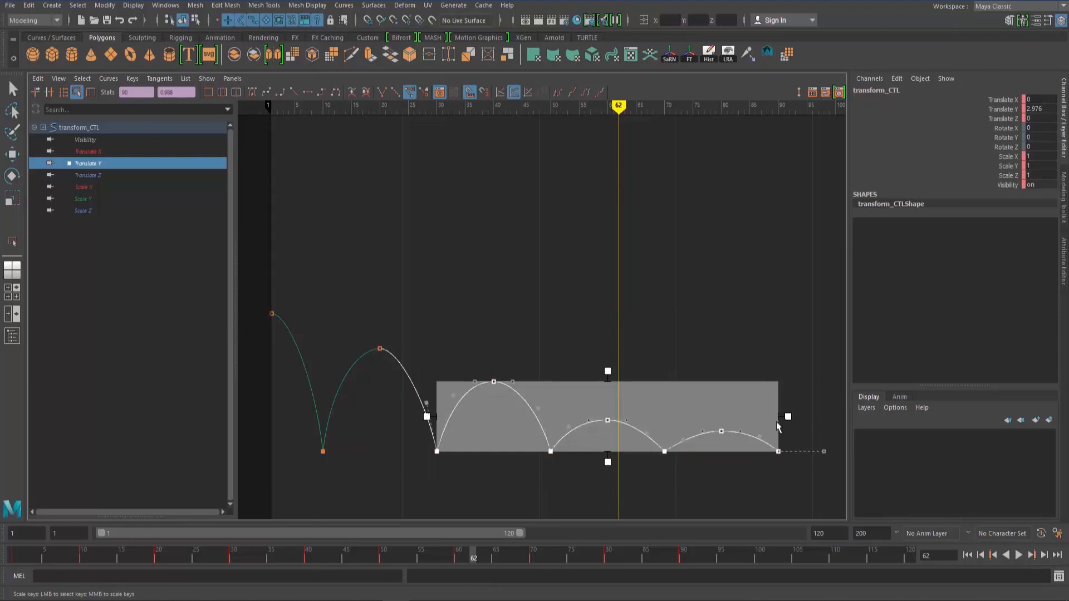
pyautogui.moveTo(788, 417); pyautogui.dragTo(742, 424)
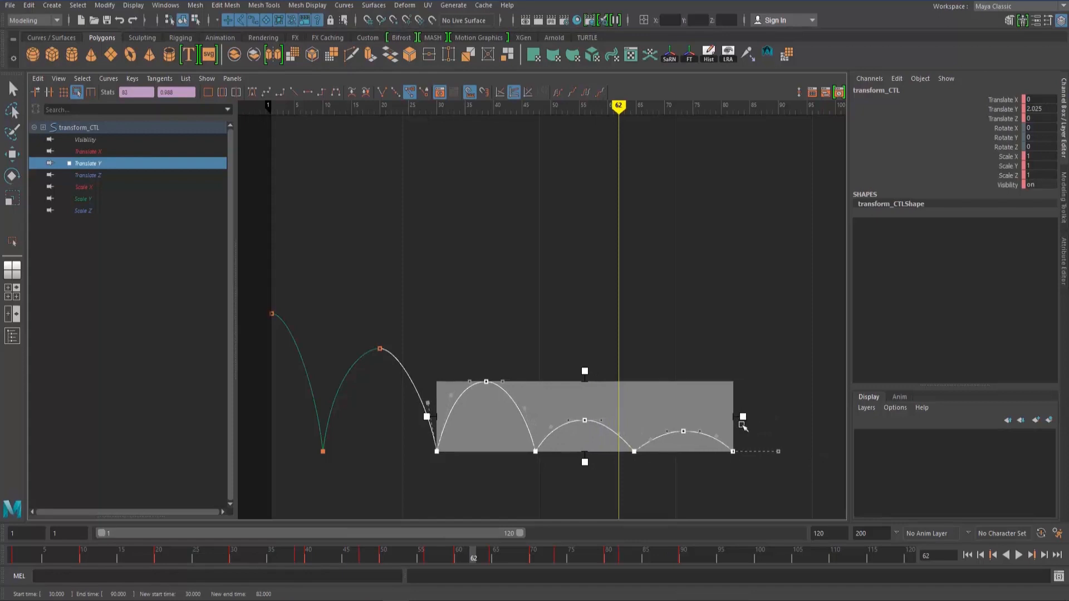
pyautogui.click(795, 376)
# Compress the last two bounces, from the contact key near frame 47 onward, so they end at frame 74.
pyautogui.moveTo(798, 339); pyautogui.dragTo(527, 495)
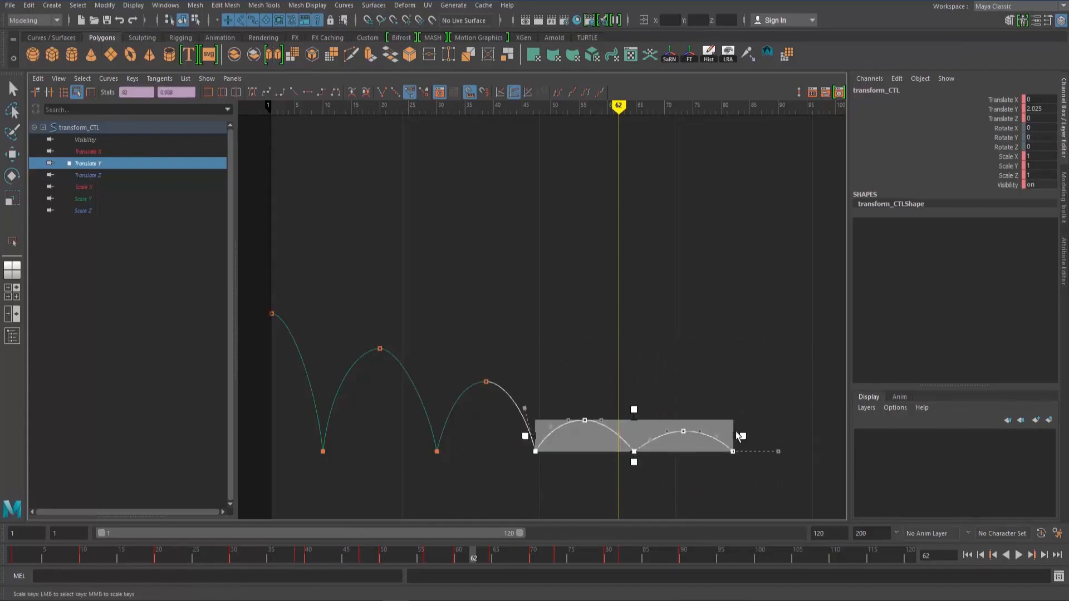
pyautogui.moveTo(736, 433); pyautogui.dragTo(699, 439)
pyautogui.click(728, 399)
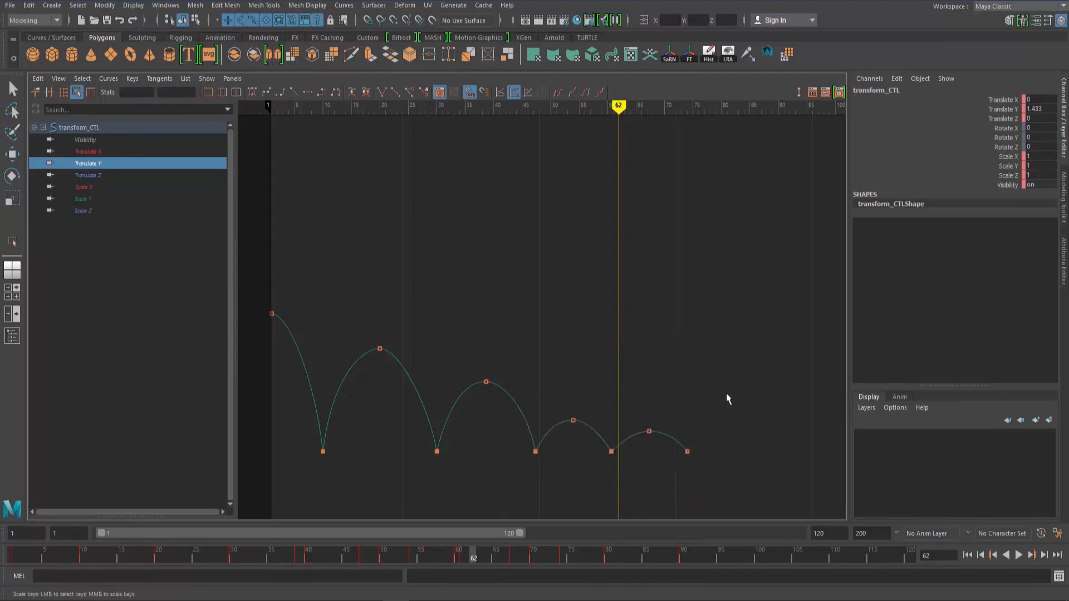
# Shorten only the final bounce by scaling its keys horizontally to end at frame 69.
pyautogui.moveTo(741, 383); pyautogui.dragTo(595, 490)
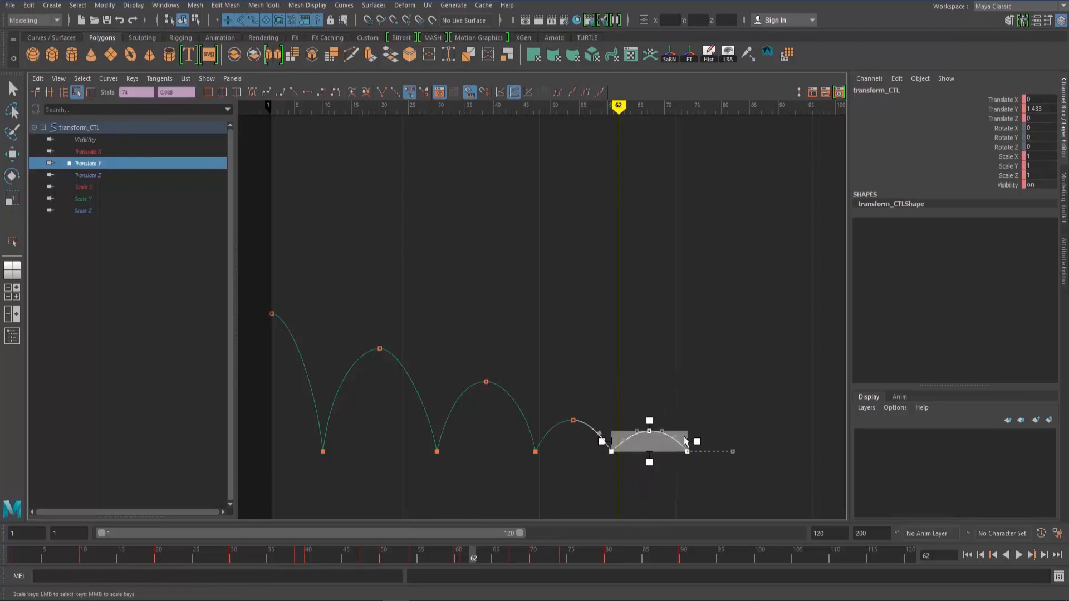
pyautogui.moveTo(695, 441); pyautogui.dragTo(667, 441)
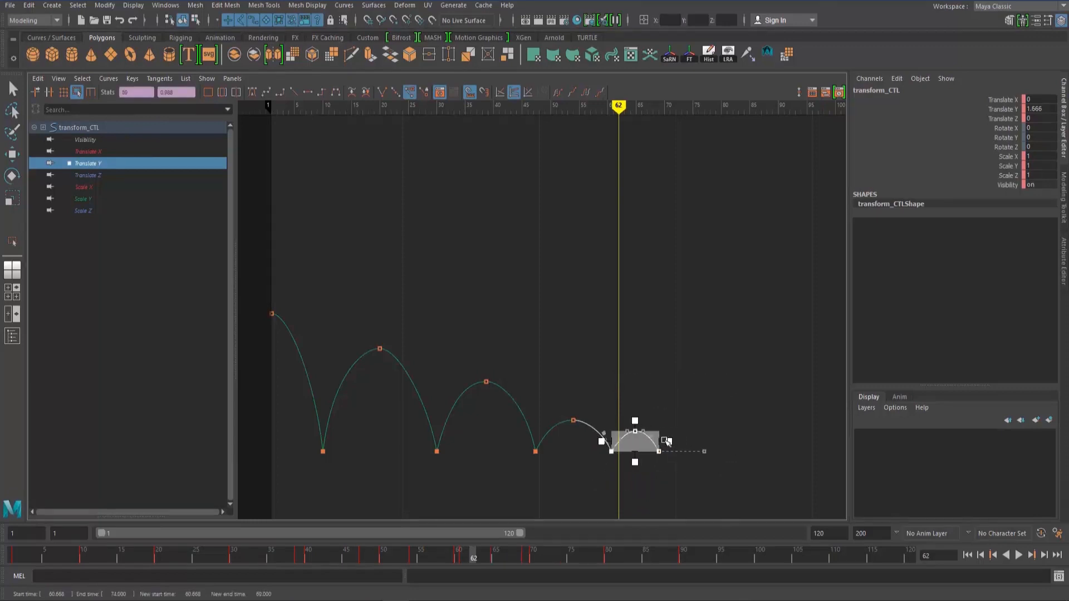
pyautogui.click(690, 405)
# Lower the final bounce's peak key near frame 65 to reduce its height.
pyautogui.keyDown('alt'); pyautogui.moveTo(665, 443); pyautogui.dragTo(682, 430, button='middle'); pyautogui.keyUp('alt')
pyautogui.scroll(2, 681, 430)
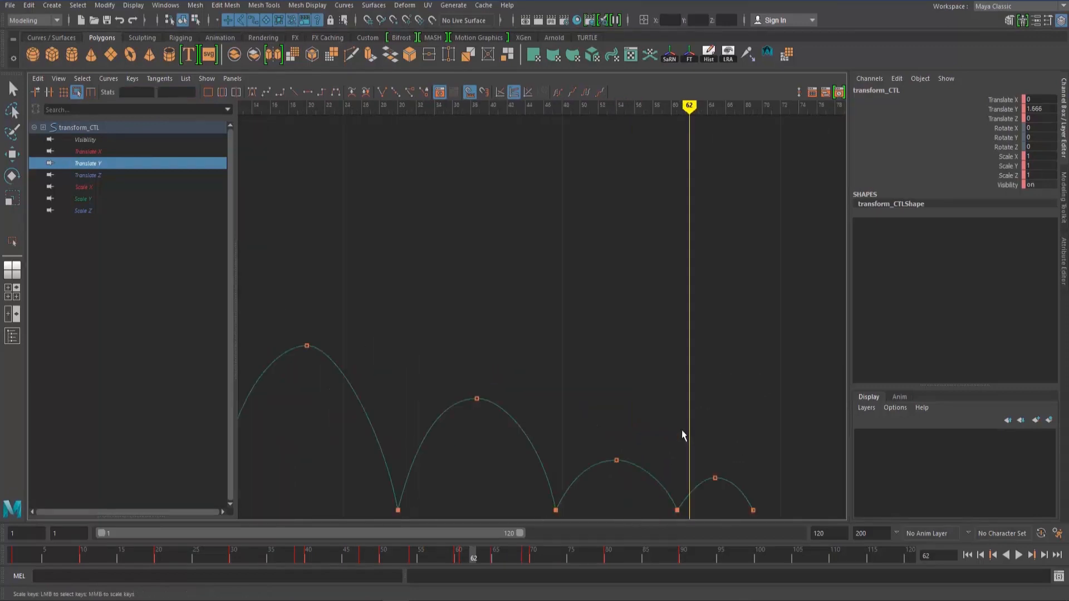
pyautogui.scroll(-4, 674, 434)
pyautogui.scroll(3, 635, 406)
pyautogui.keyDown('alt'); pyautogui.moveTo(601, 408); pyautogui.dragTo(594, 292, button='middle'); pyautogui.keyUp('alt')
pyautogui.scroll(6, 671, 328)
pyautogui.scroll(3, 585, 353)
pyautogui.keyDown('alt'); pyautogui.moveTo(585, 353); pyautogui.dragTo(653, 298, button='middle'); pyautogui.keyUp('alt')
pyautogui.moveTo(692, 287); pyautogui.dragTo(652, 318)
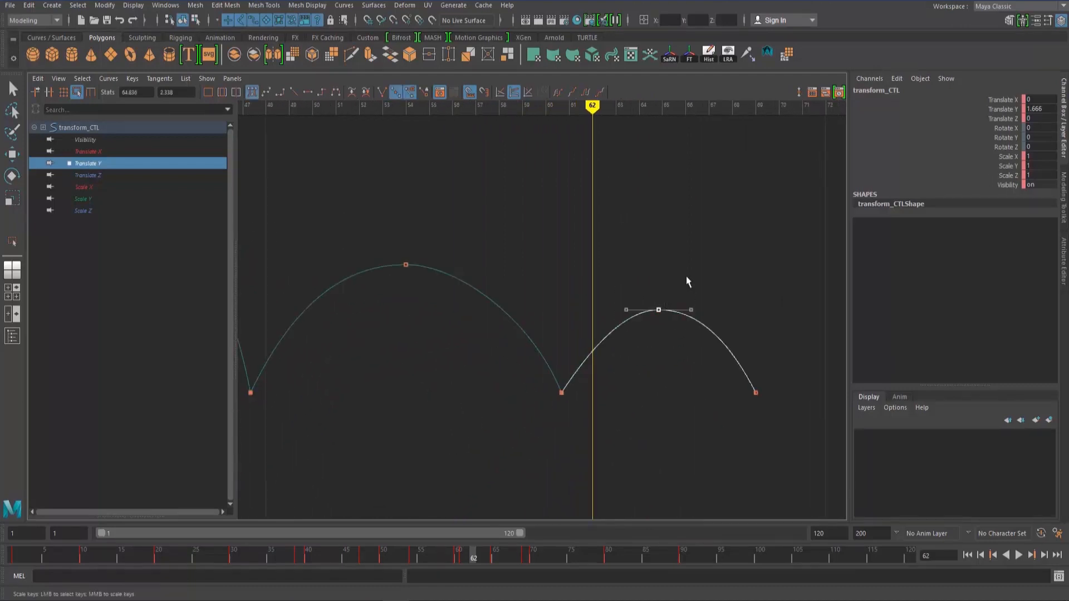
pyautogui.press('w')
pyautogui.moveTo(658, 308); pyautogui.dragTo(651, 342, button='middle')
# Give the contact keys on both sides of the final bounce linear tangents.
pyautogui.click(562, 393)
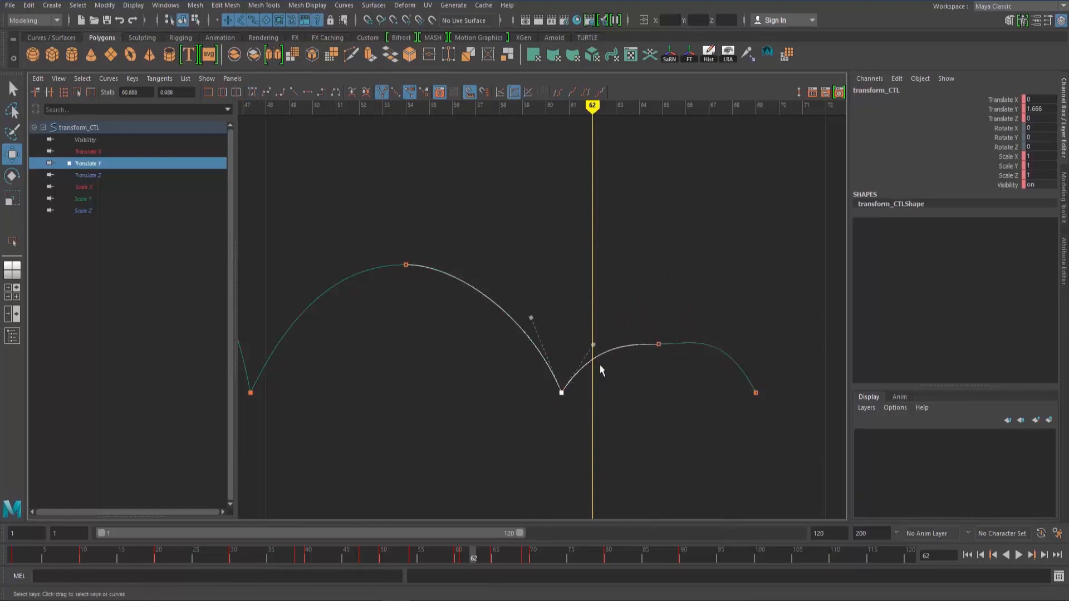
pyautogui.moveTo(790, 366); pyautogui.dragTo(553, 400)
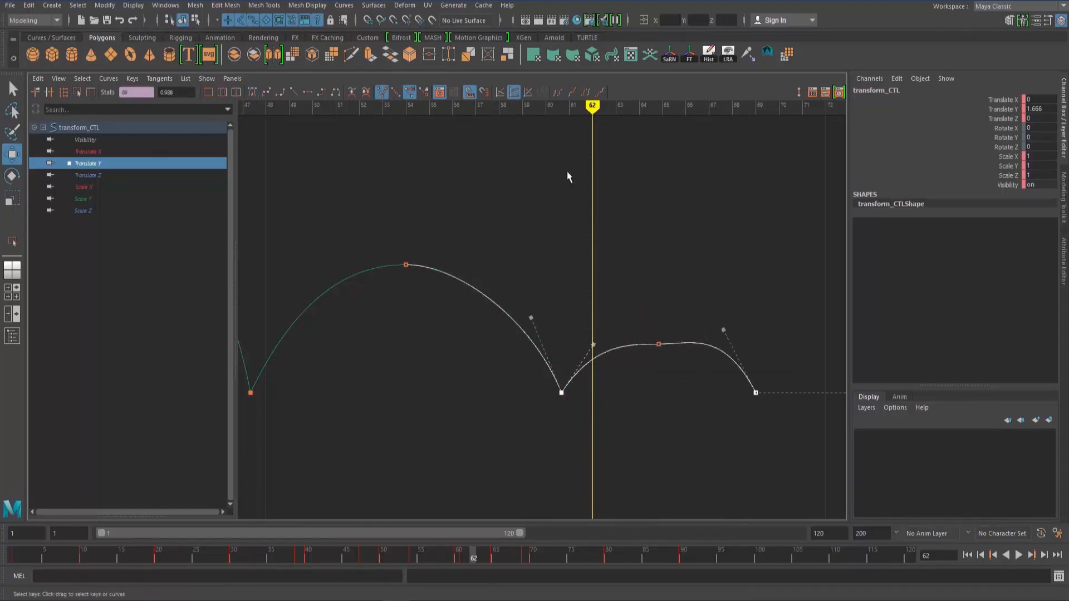
pyautogui.click(294, 92)
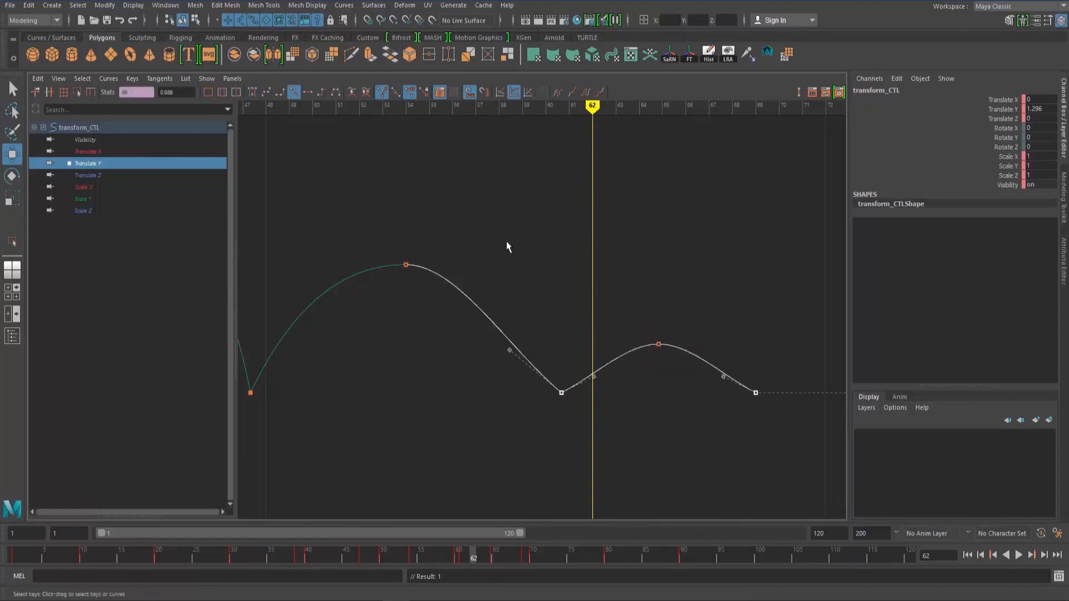
# Raise the final bounce's starting outgoing handle and ending incoming handle to round its low arc.
pyautogui.moveTo(574, 362); pyautogui.dragTo(607, 385)
pyautogui.moveTo(608, 374); pyautogui.dragTo(602, 355, button='middle')
pyautogui.moveTo(777, 365); pyautogui.dragTo(709, 415)
pyautogui.moveTo(740, 343); pyautogui.dragTo(696, 393)
pyautogui.moveTo(727, 358); pyautogui.dragTo(730, 351, button='middle')
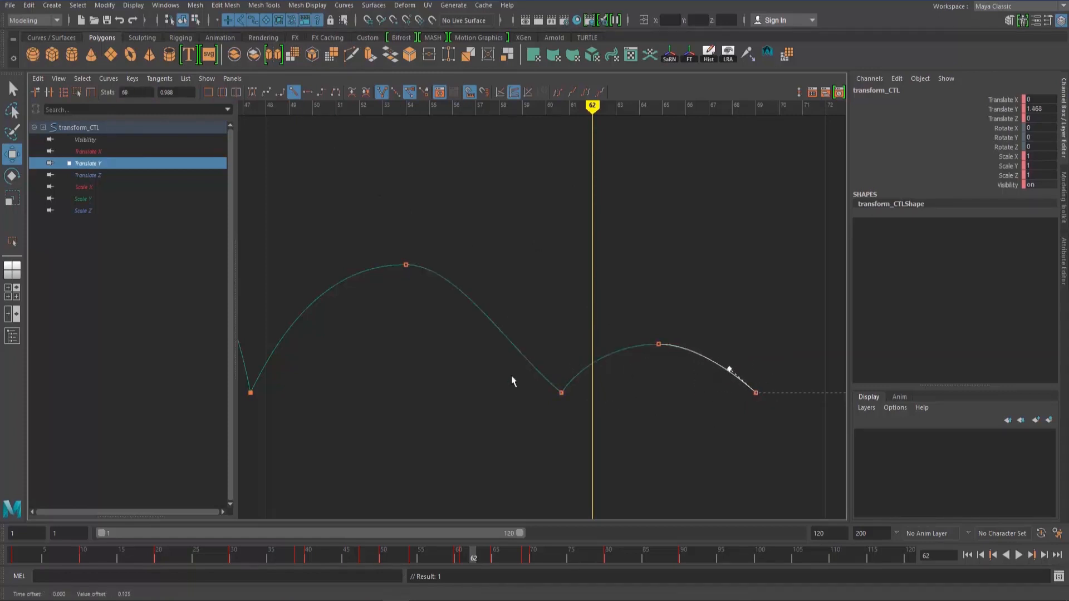
# Raise the incoming tangent handle of the contact key near frame 61 to round the preceding descent.
pyautogui.moveTo(560, 390); pyautogui.dragTo(511, 391)
pyautogui.moveTo(533, 348); pyautogui.dragTo(532, 344, button='middle')
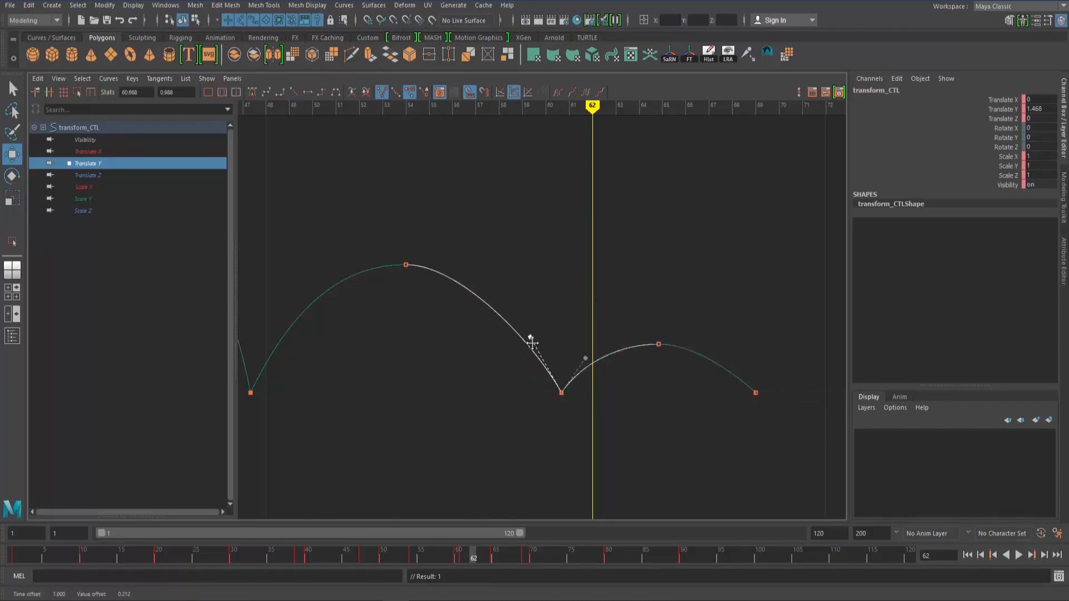
pyautogui.press('a')
pyautogui.moveTo(494, 346); pyautogui.dragTo(552, 375)
pyautogui.moveTo(527, 312); pyautogui.dragTo(553, 333)
pyautogui.moveTo(546, 323); pyautogui.dragTo(550, 319, button='middle')
pyautogui.keyDown('alt'); pyautogui.moveTo(510, 364); pyautogui.dragTo(582, 376, button='middle'); pyautogui.keyUp('alt')
pyautogui.click(519, 376)
pyautogui.scroll(-5, 532, 384)
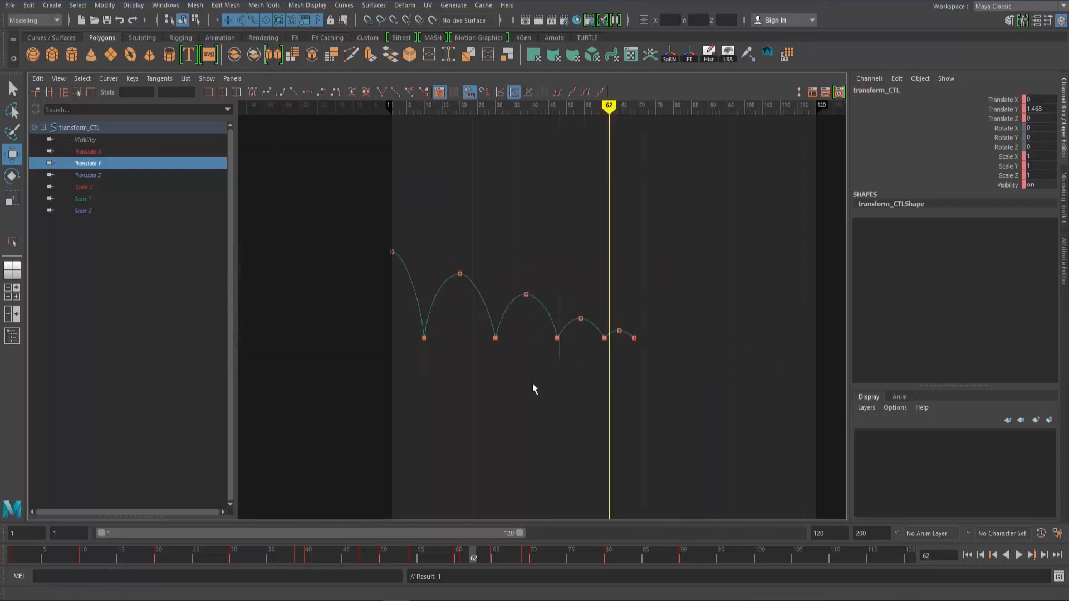
# Lift the frame 61 contact's incoming handle further for a fuller descent, and select the final contact key.
pyautogui.keyDown('alt'); pyautogui.moveTo(532, 384); pyautogui.dragTo(662, 352, button='right'); pyautogui.keyUp('alt')
pyautogui.keyDown('alt'); pyautogui.moveTo(720, 386); pyautogui.dragTo(487, 354, button='middle'); pyautogui.keyUp('alt')
pyautogui.moveTo(575, 358); pyautogui.dragTo(557, 376)
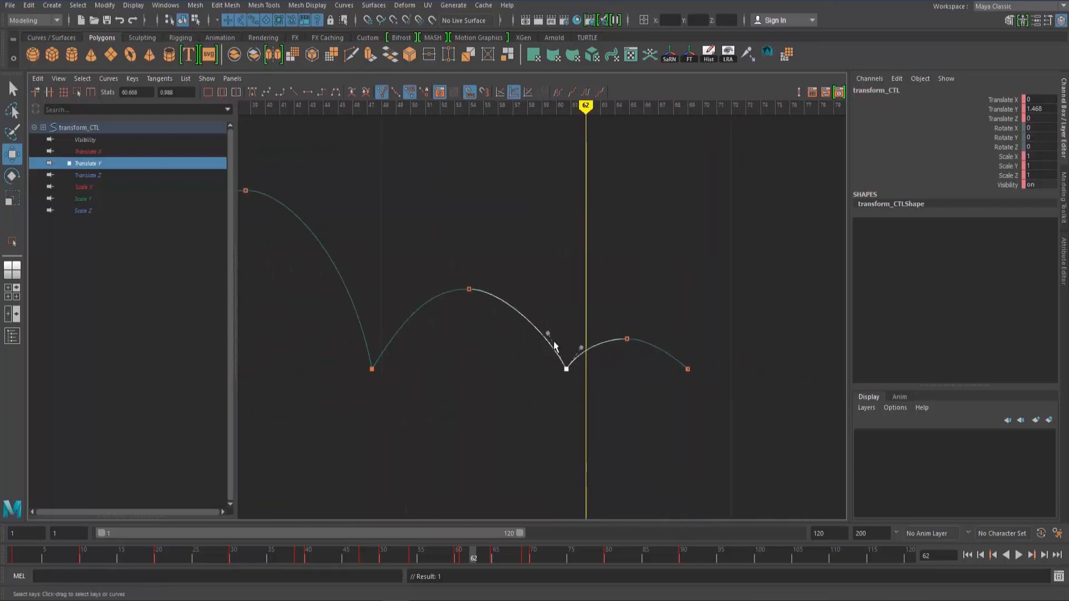
pyautogui.moveTo(543, 327); pyautogui.dragTo(552, 338)
pyautogui.moveTo(551, 341); pyautogui.dragTo(543, 314, button='middle')
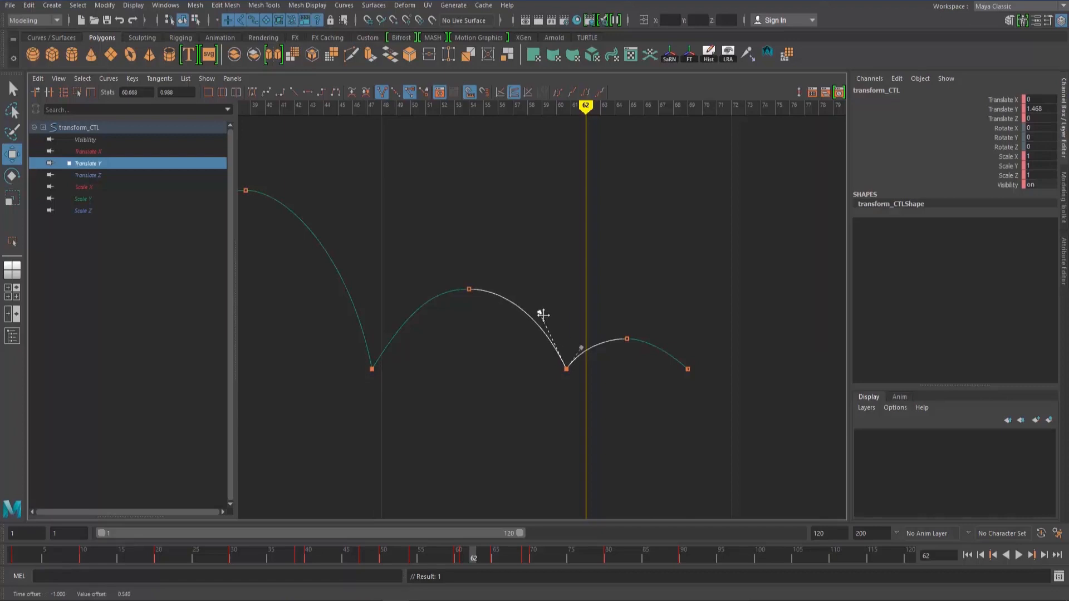
pyautogui.click(654, 389)
pyautogui.click(688, 368)
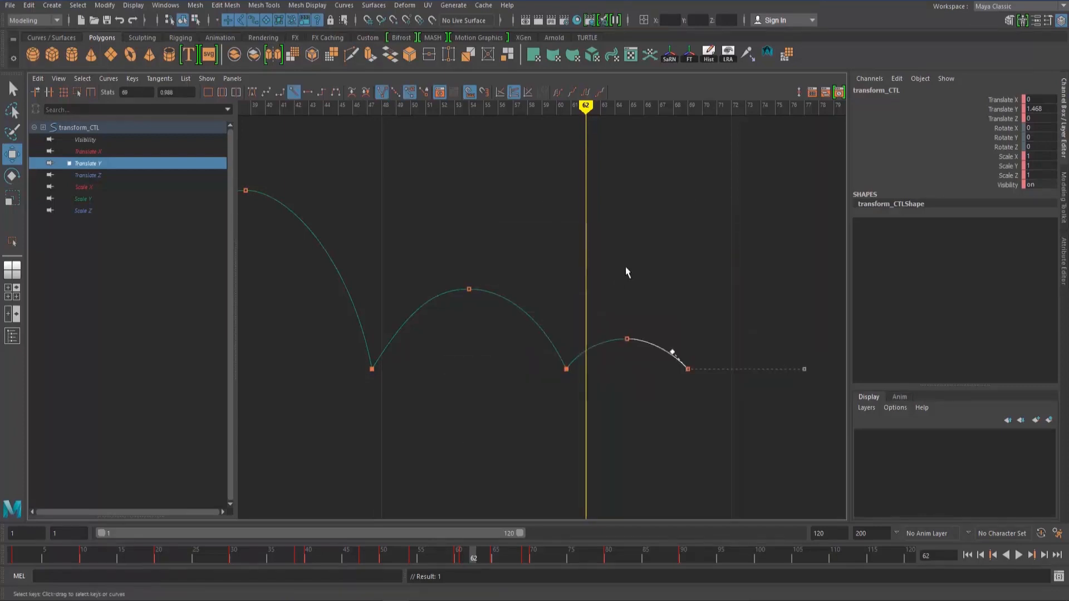
# Return to the enlarged side view, clear the selection and rewind the animation to frame 1.
pyautogui.press('space')
pyautogui.press('space')
pyautogui.click(685, 239)
pyautogui.press('q')
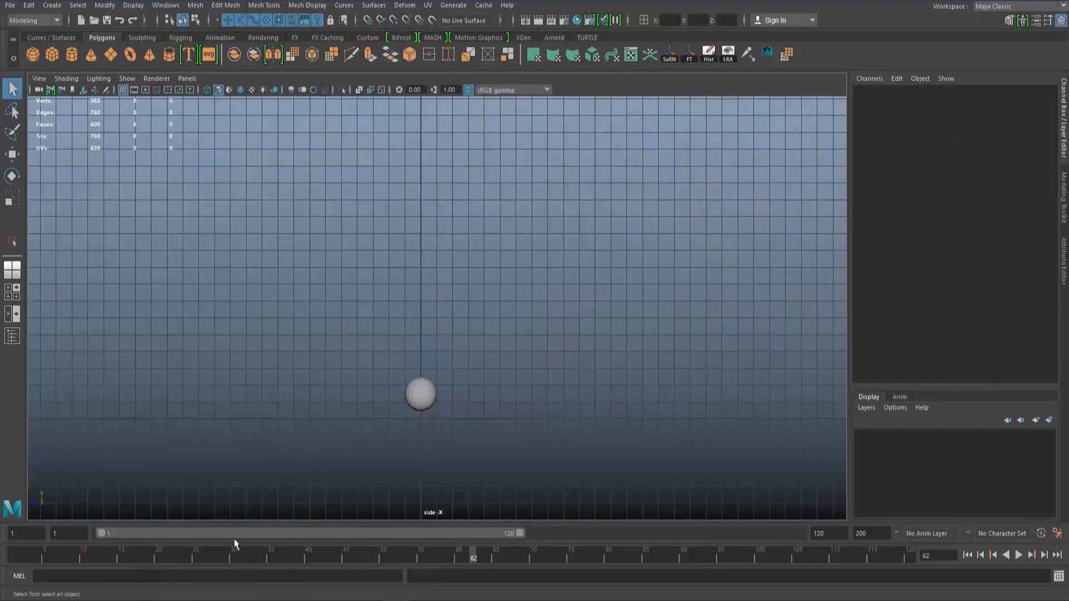
pyautogui.moveTo(120, 555); pyautogui.dragTo(14, 555)
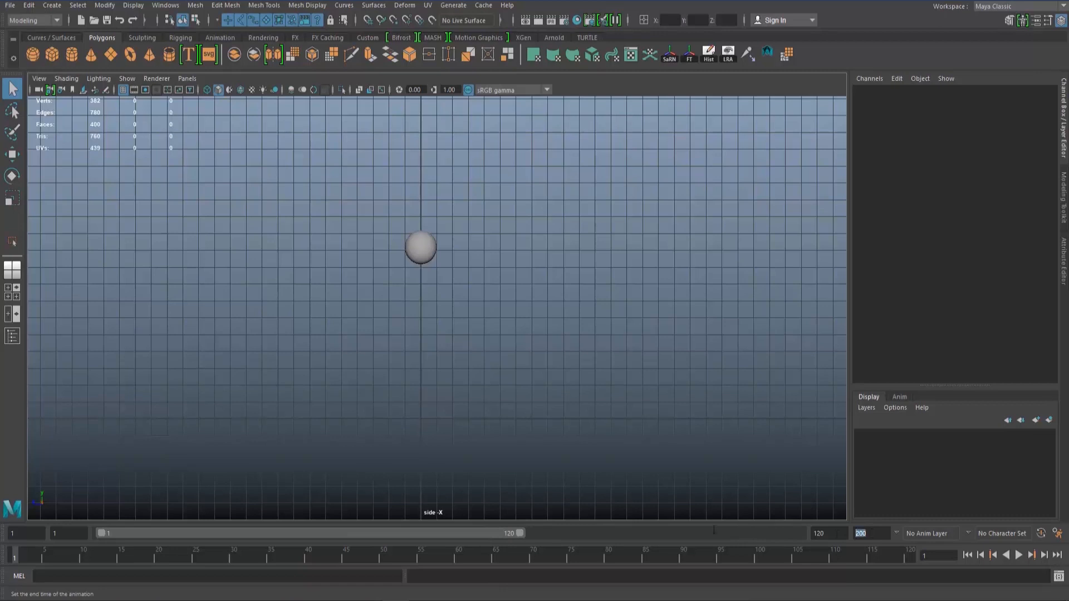
# Set the animation end time to frame 90 and play the ball's bounce in the enlarged side view.
pyautogui.press('Return')
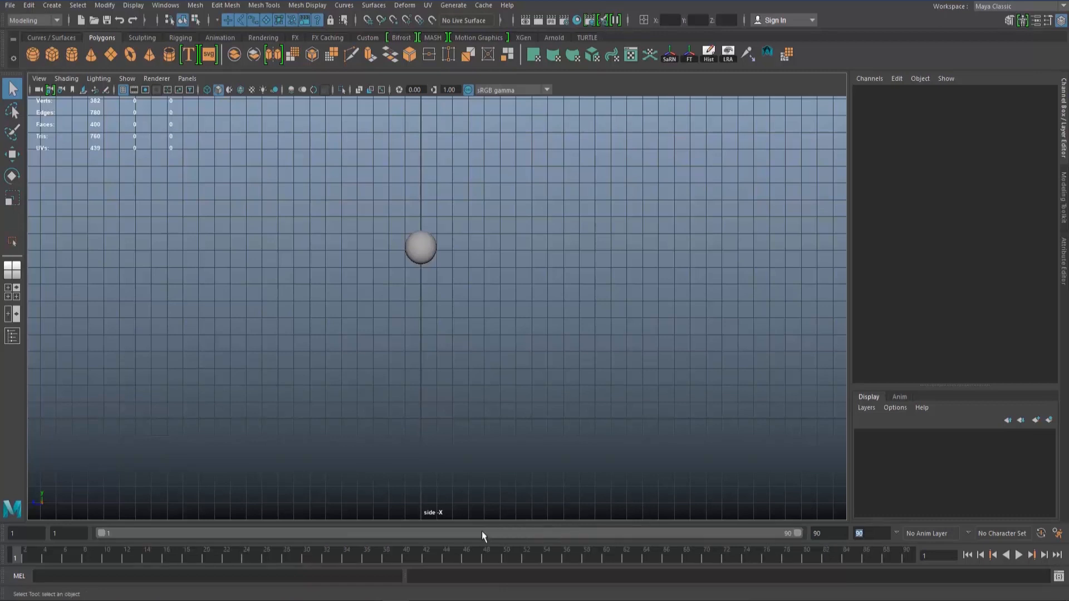
pyautogui.click(1018, 555)
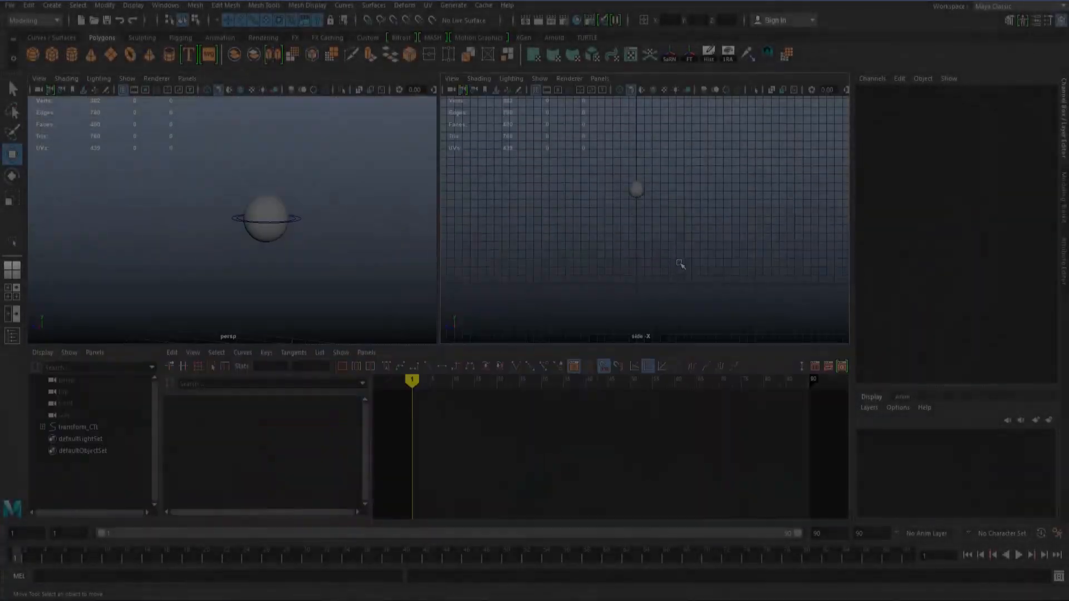
pyautogui.press('space')
pyautogui.click(1019, 554)
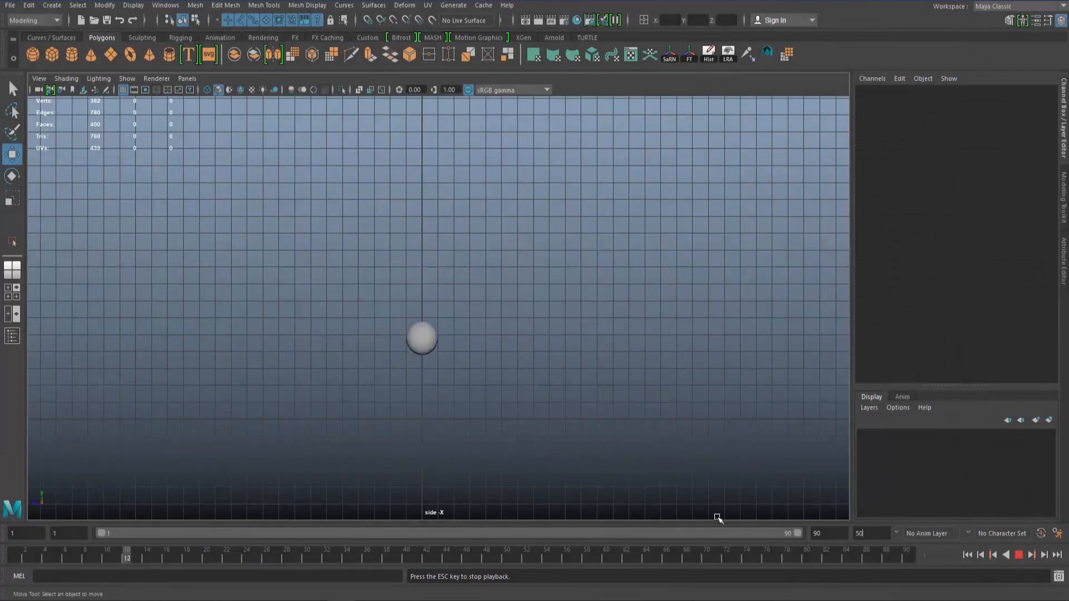
# Shorten the animation range to end at frame 50 and stop the playback.
pyautogui.write('50')
pyautogui.press('Return')
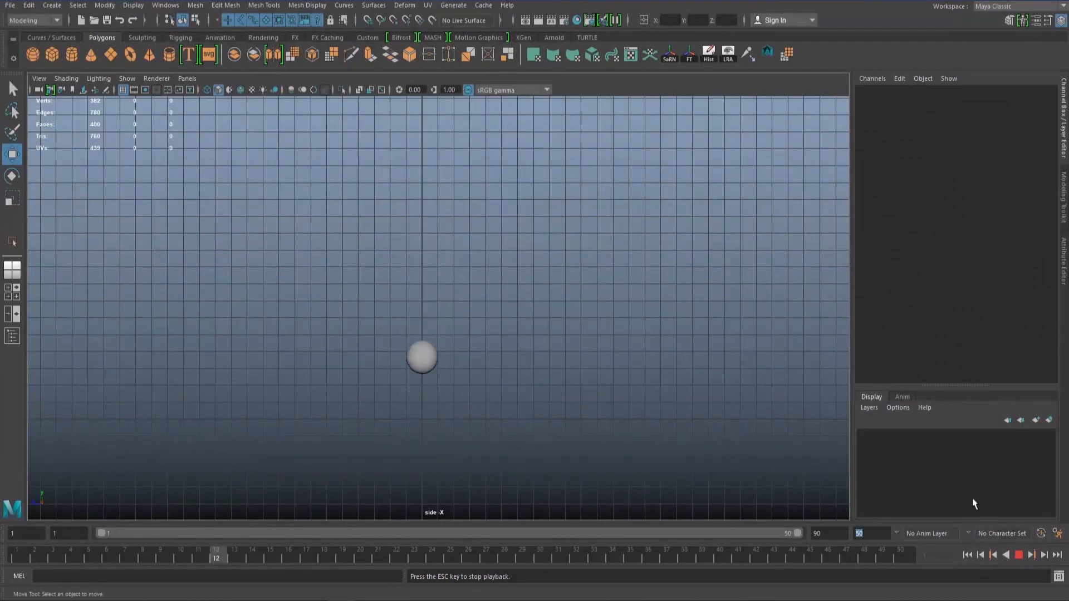
pyautogui.click(1018, 555)
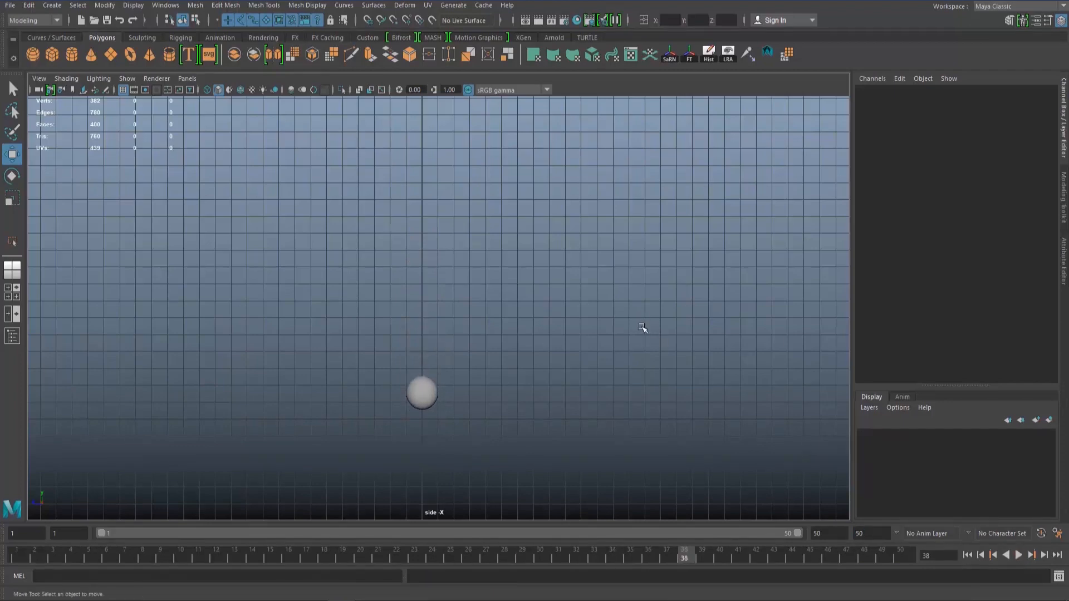
# Restore the multi-panel layout showing the perspective view, side view, Outliner and Graph Editor.
pyautogui.press('space')
pyautogui.scroll(-6, 307, 254)
pyautogui.scroll(6, 273, 251)
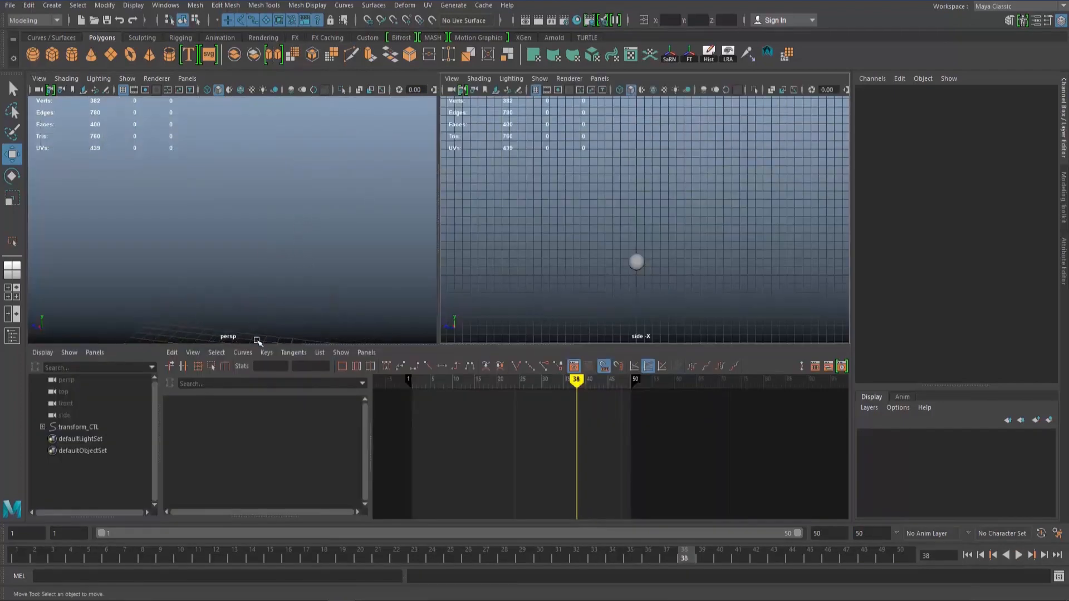
# Select the ball's control, show only its Translate Y curve in a full-size Graph Editor, and scrub through the bounces.
pyautogui.keyDown('alt'); pyautogui.moveTo(258, 340); pyautogui.dragTo(280, 139, button='middle'); pyautogui.keyUp('alt')
pyautogui.click(290, 292)
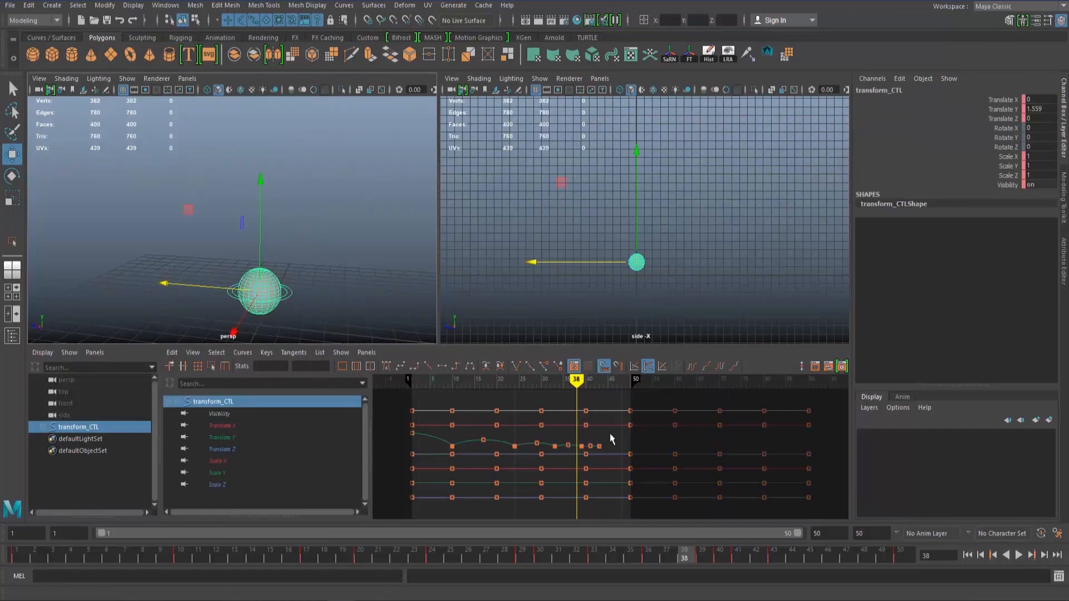
pyautogui.click(231, 436)
pyautogui.press('f')
pyautogui.press('space')
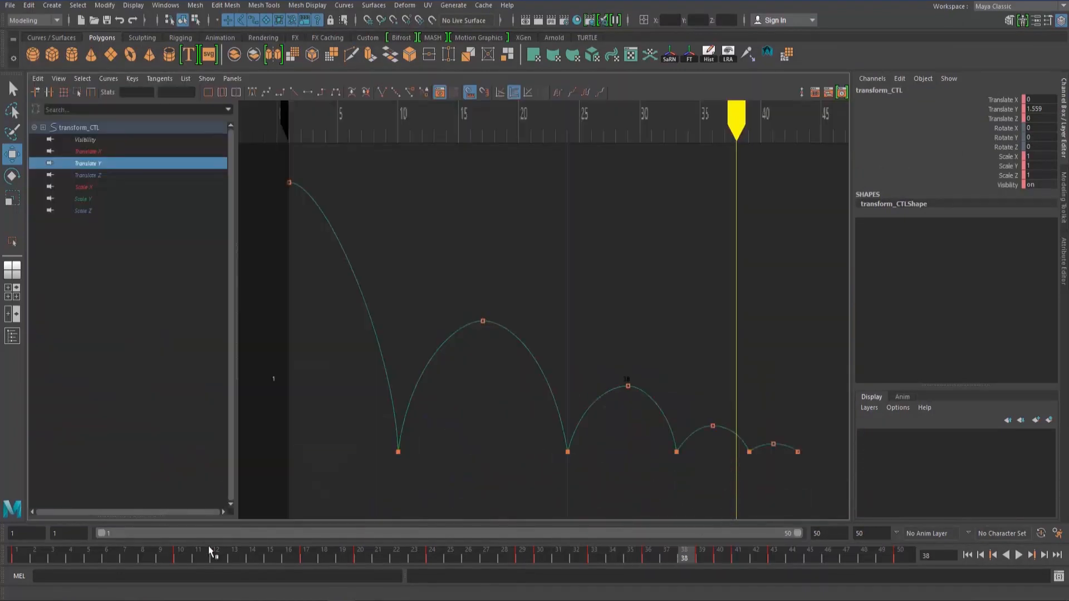
pyautogui.moveTo(11, 557); pyautogui.dragTo(469, 507)
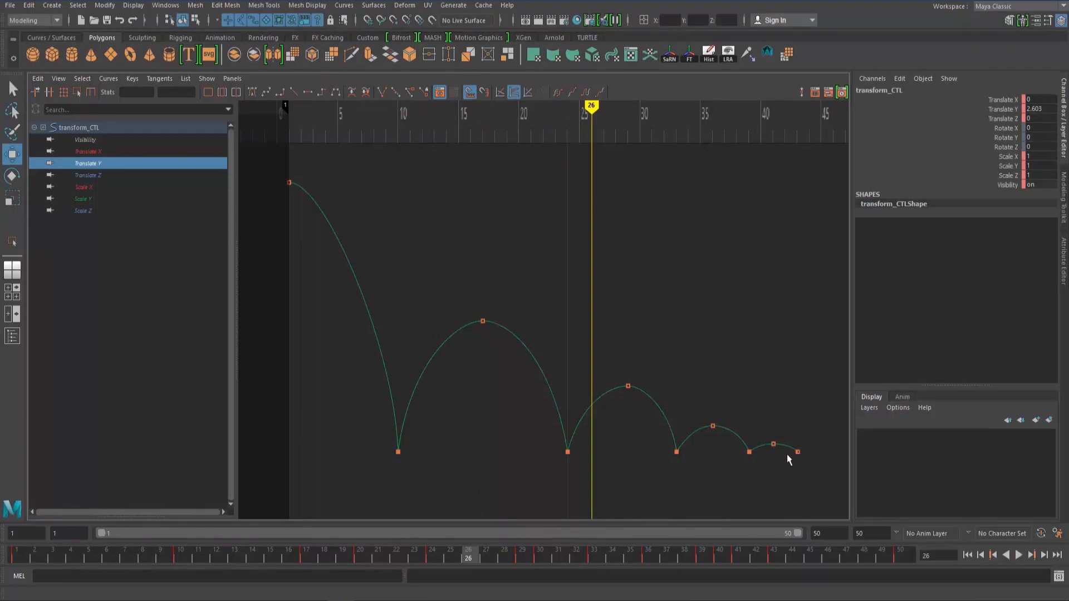
pyautogui.moveTo(325, 560); pyautogui.dragTo(454, 553)
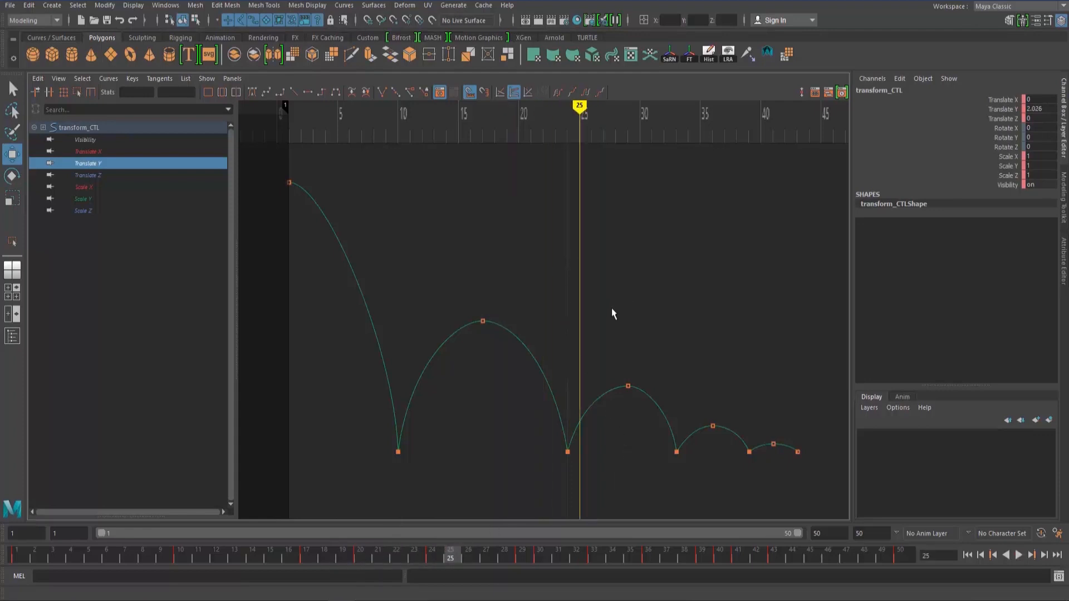
pyautogui.click(77, 92)
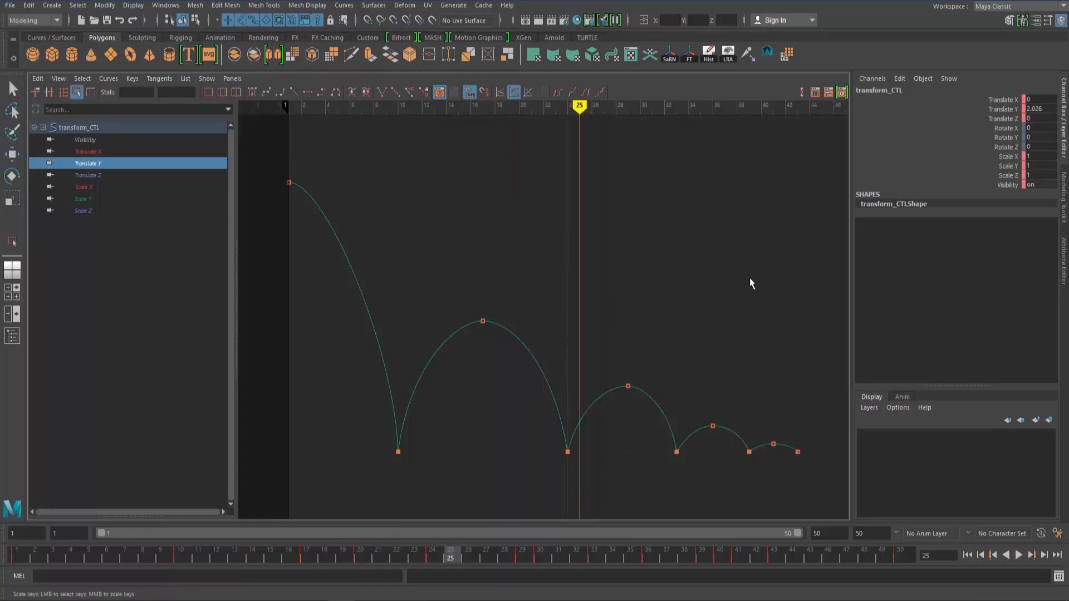
pyautogui.moveTo(840, 247); pyautogui.dragTo(393, 462)
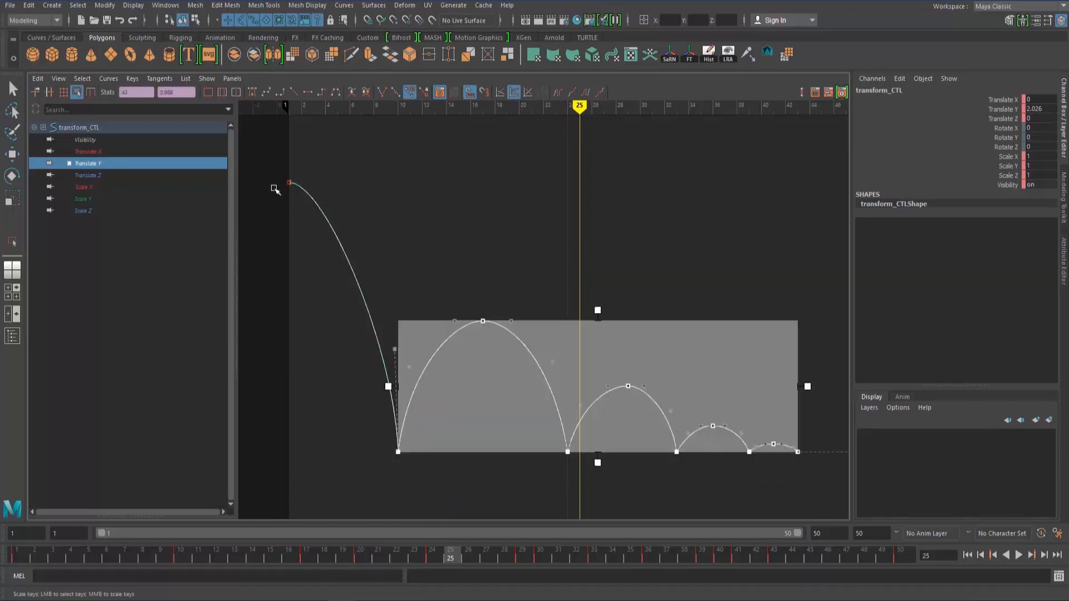
pyautogui.click(746, 316)
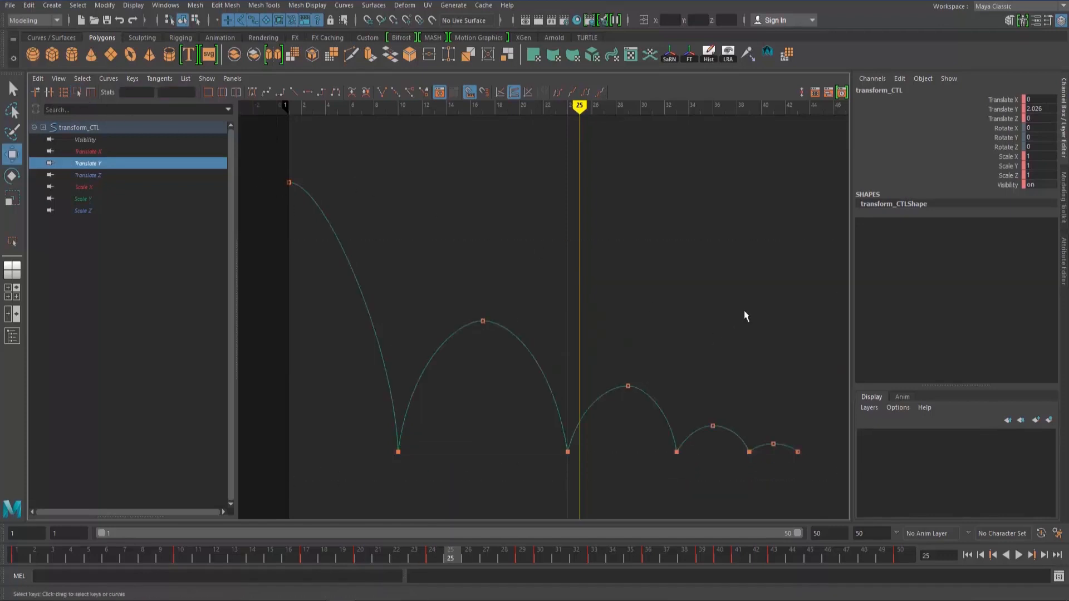
# Shift all Translate Y keys after frame 24 one frame earlier, keeping their values.
pyautogui.moveTo(809, 242); pyautogui.dragTo(603, 507)
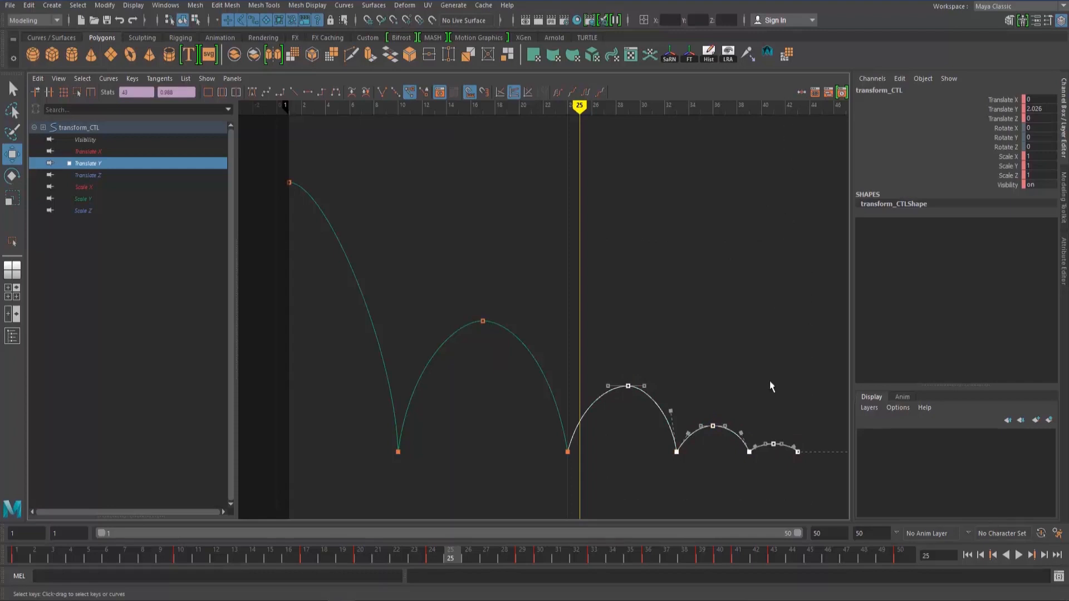
pyautogui.keyDown('shift'); pyautogui.moveTo(729, 416); pyautogui.dragTo(718, 412, button='middle'); pyautogui.keyUp('shift')
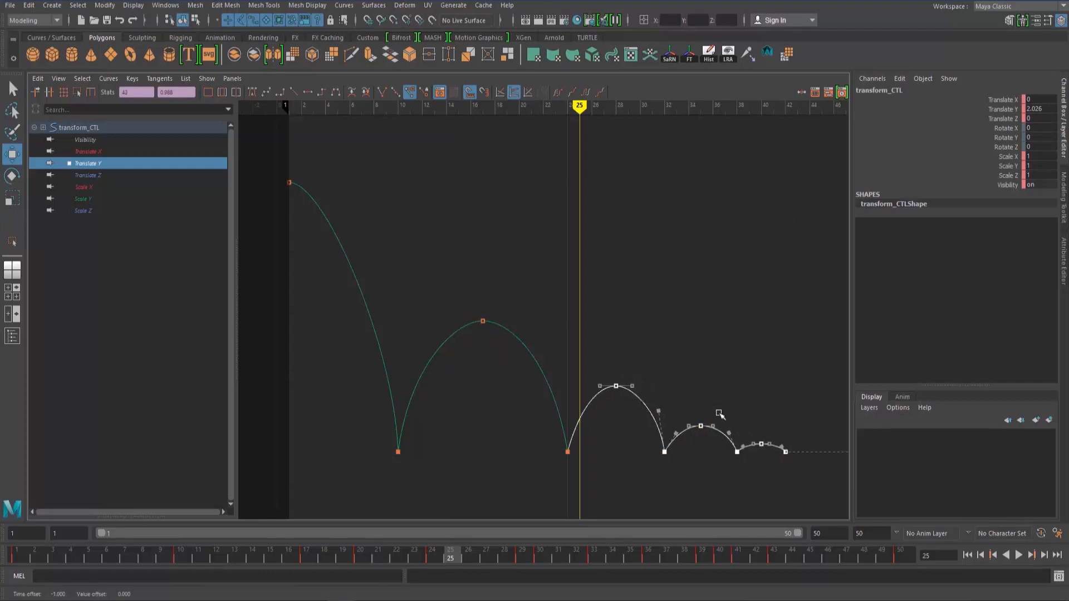
pyautogui.click(747, 365)
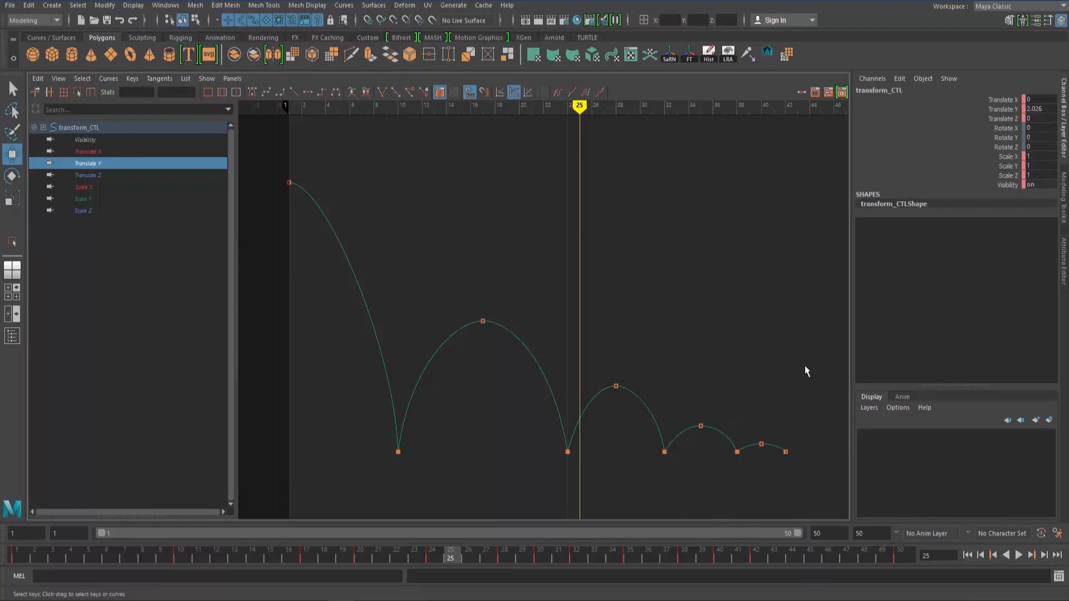
# Try to shift the keys of the final small bounces another frame earlier, and undo these shifts.
pyautogui.moveTo(778, 395); pyautogui.dragTo(658, 472)
pyautogui.keyDown('shift'); pyautogui.moveTo(703, 426); pyautogui.dragTo(689, 426, button='middle'); pyautogui.keyUp('shift')
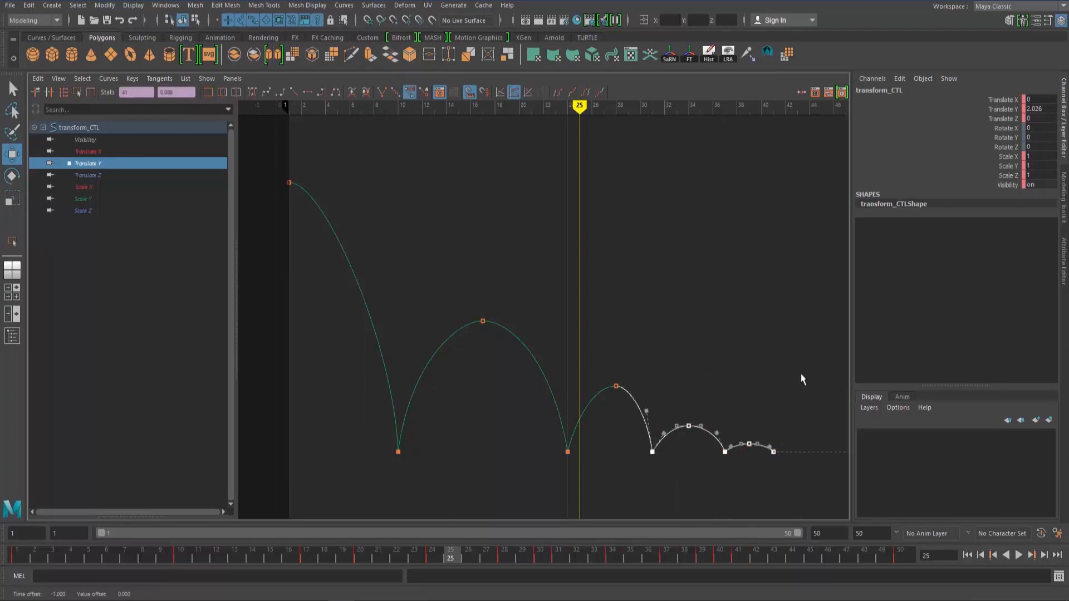
pyautogui.moveTo(802, 374); pyautogui.dragTo(663, 486)
pyautogui.keyDown('shift'); pyautogui.moveTo(749, 418); pyautogui.dragTo(740, 411, button='middle'); pyautogui.keyUp('shift')
pyautogui.hotkey('ctrl', 'z')
pyautogui.hotkey('ctrl', 'z')
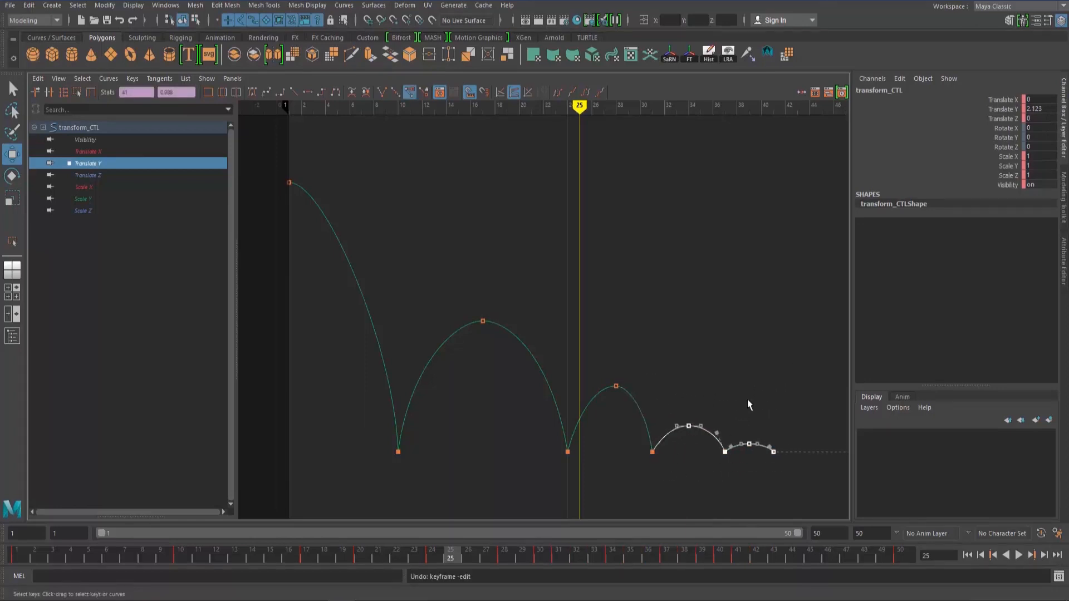
pyautogui.hotkey('ctrl', 'z')
pyautogui.press('q')
pyautogui.click(714, 319)
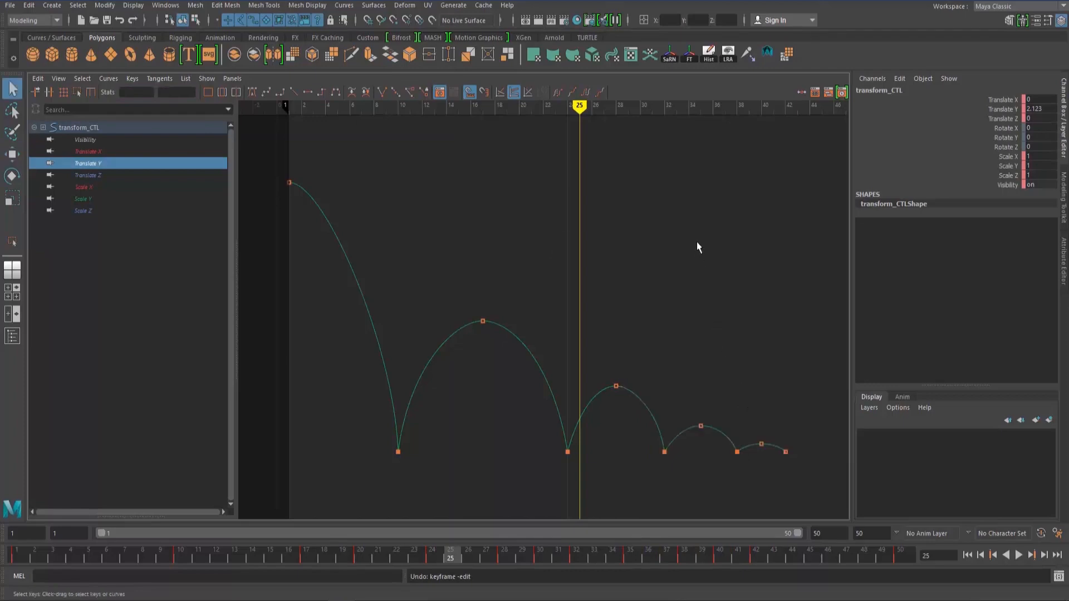
# Play the ball animation from frame 1 in the full-size side view, and stop the playback.
pyautogui.press('space')
pyautogui.press('space')
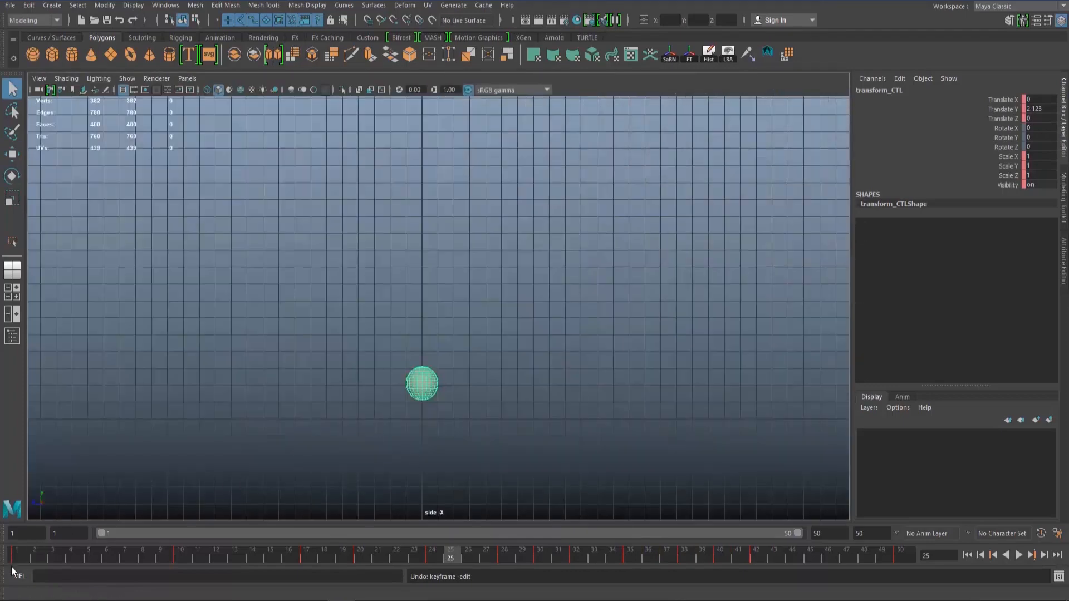
pyautogui.hotkey('alt', 'shift', 'v')
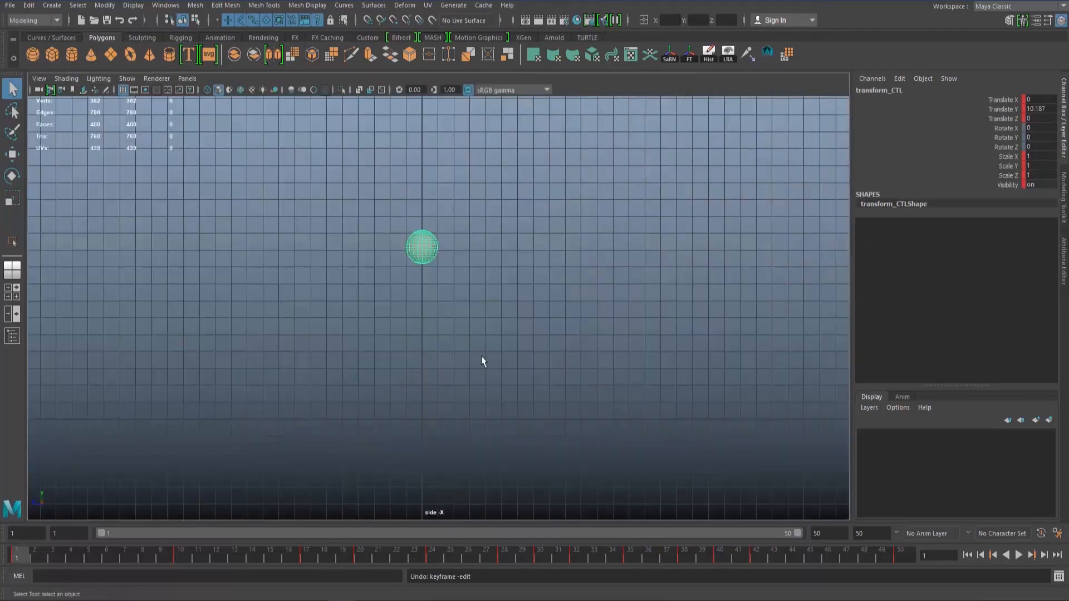
pyautogui.click(482, 362)
pyautogui.click(1020, 556)
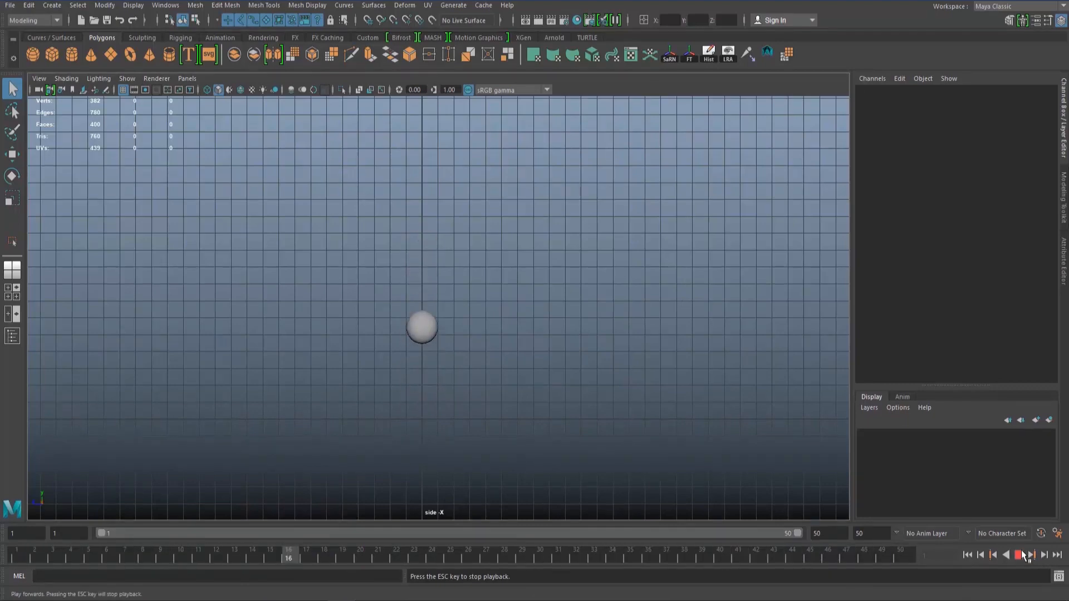
pyautogui.click(1020, 555)
# Reselect the ball's control and isolate its Translate Y curve in the full-size Graph Editor, framed on the later bounces.
pyautogui.press('space')
pyautogui.click(287, 200)
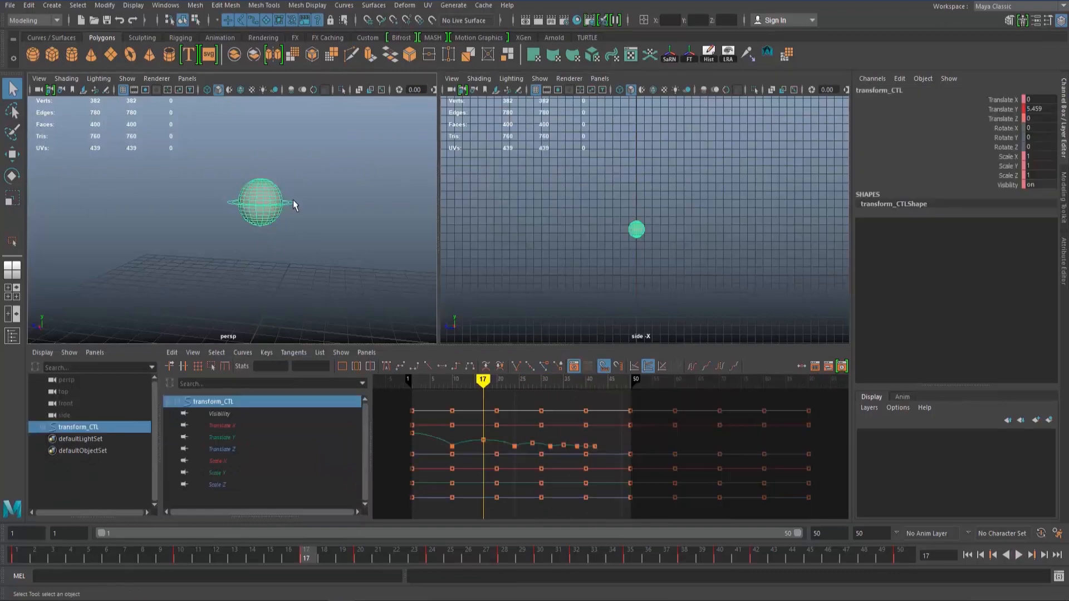
pyautogui.press('space')
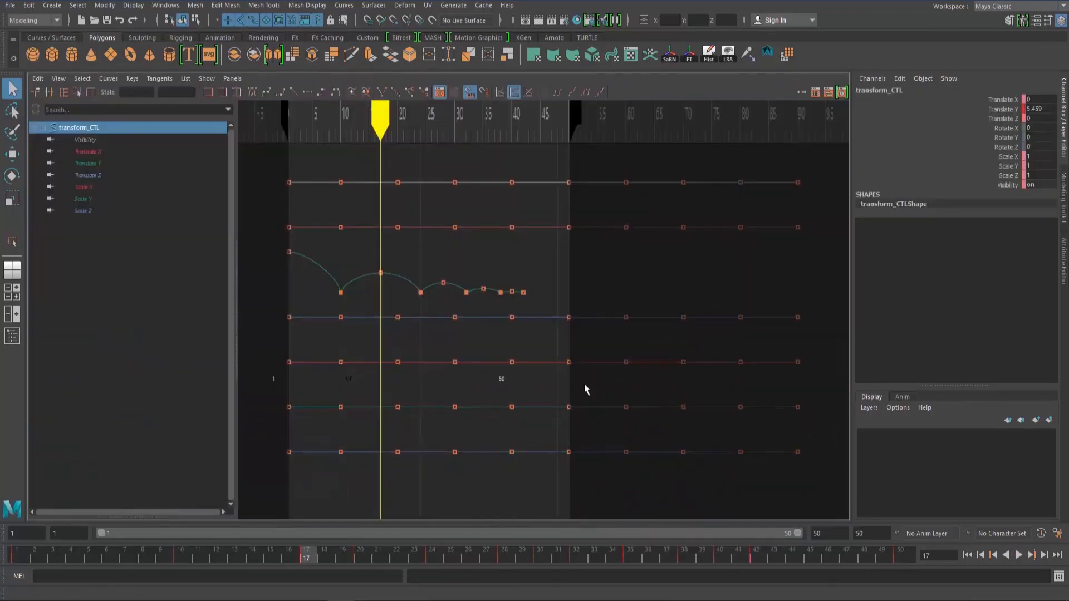
pyautogui.click(98, 165)
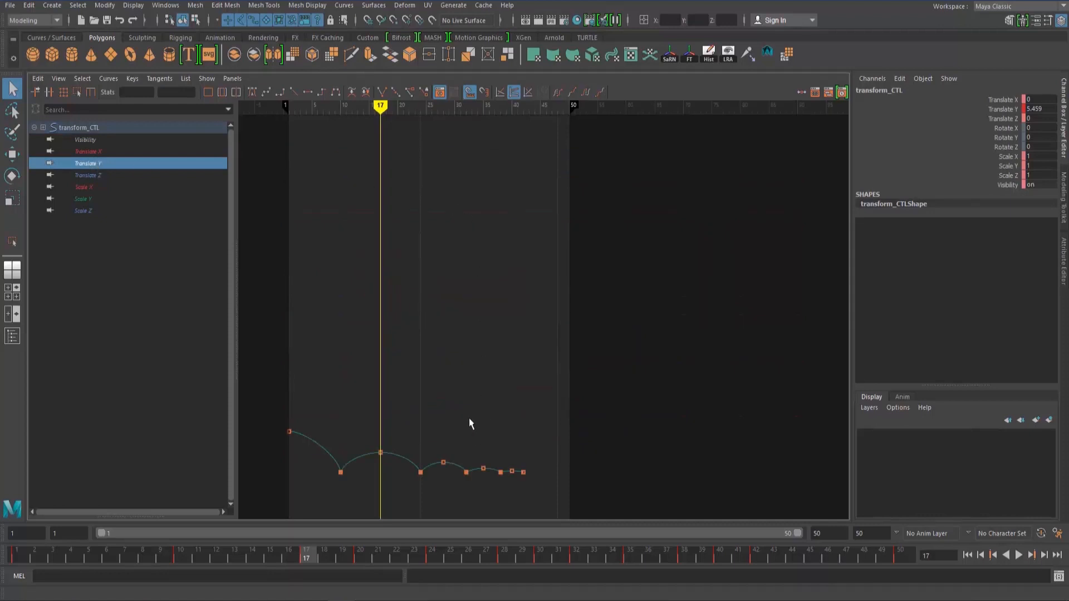
pyautogui.keyDown('alt'); pyautogui.moveTo(470, 418); pyautogui.dragTo(511, 316, button='middle'); pyautogui.keyUp('alt')
pyautogui.keyDown('alt'); pyautogui.moveTo(511, 313); pyautogui.dragTo(506, 353, button='right'); pyautogui.keyUp('alt')
pyautogui.keyDown('alt'); pyautogui.moveTo(506, 353); pyautogui.dragTo(647, 315, button='middle'); pyautogui.keyUp('alt')
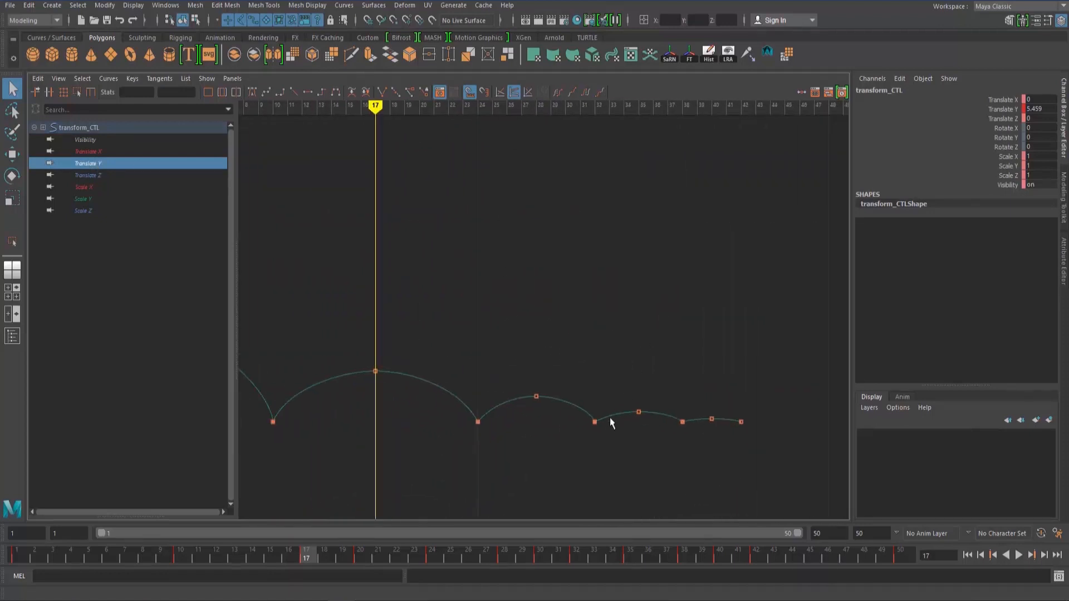
# Set the current time to frame 32 and return to the full-size Graph Editor.
pyautogui.press('space')
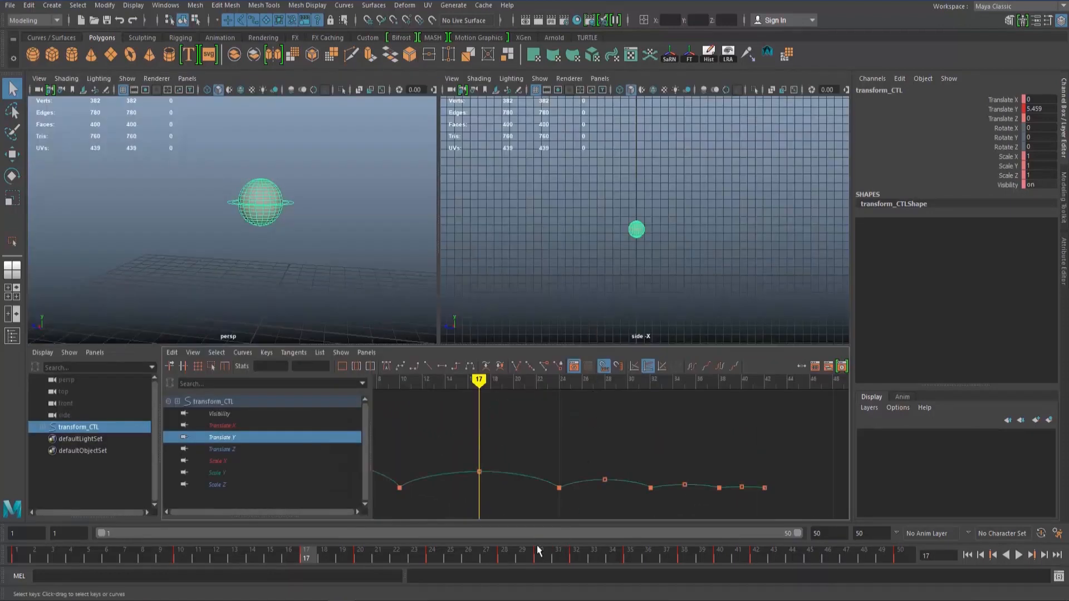
pyautogui.click(576, 557)
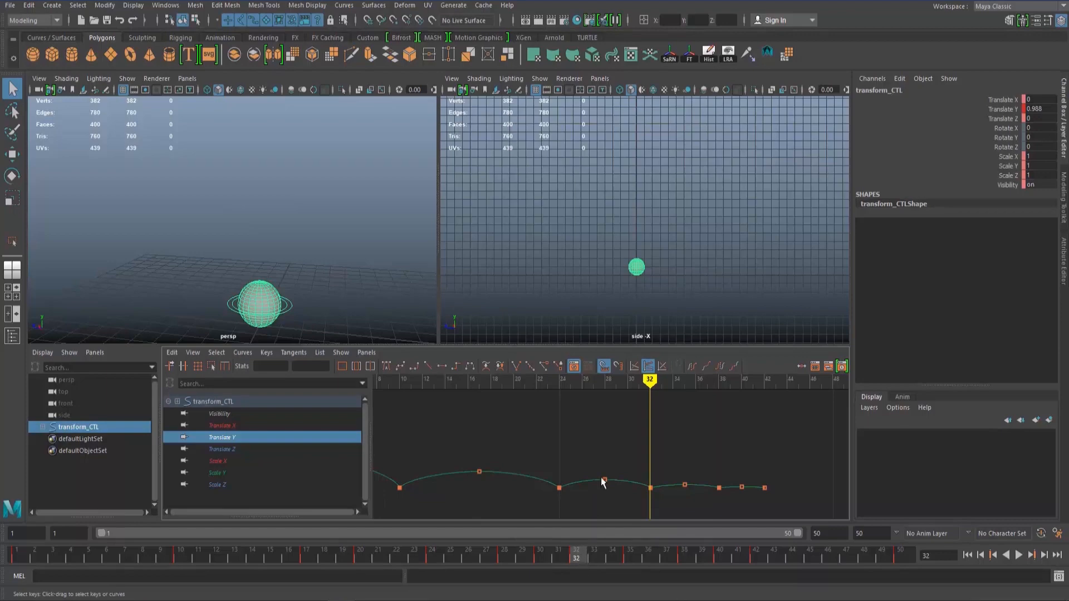
pyautogui.press('space')
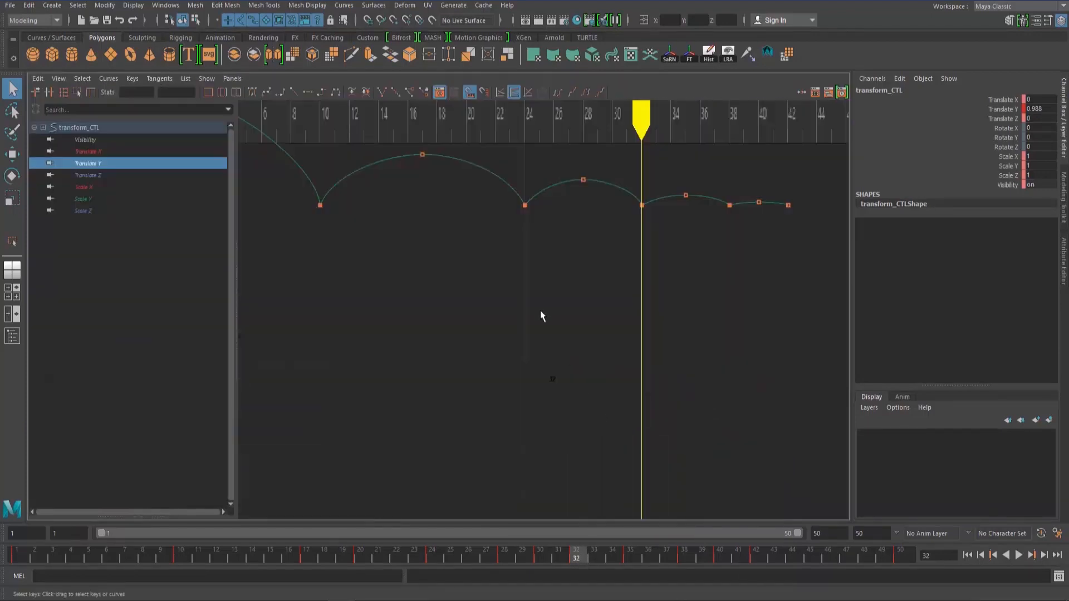
pyautogui.keyDown('alt'); pyautogui.moveTo(540, 309); pyautogui.dragTo(511, 433, button='middle'); pyautogui.keyUp('alt')
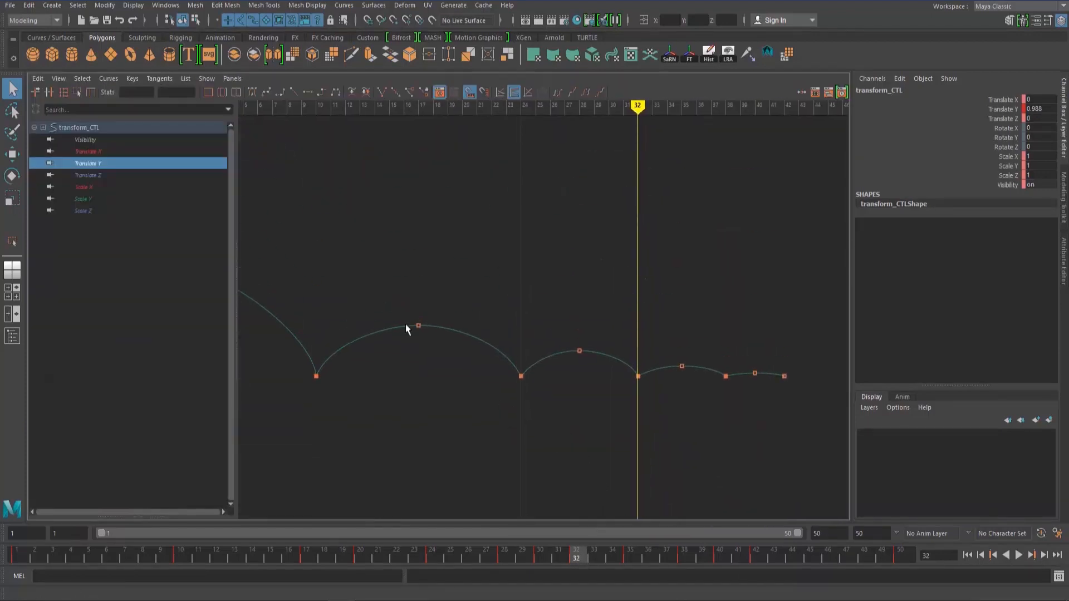
# Scale all Translate Y keys from frame 10 onward in time so they end at frame 33, and scrub the result.
pyautogui.click(77, 91)
pyautogui.moveTo(825, 271); pyautogui.dragTo(304, 444)
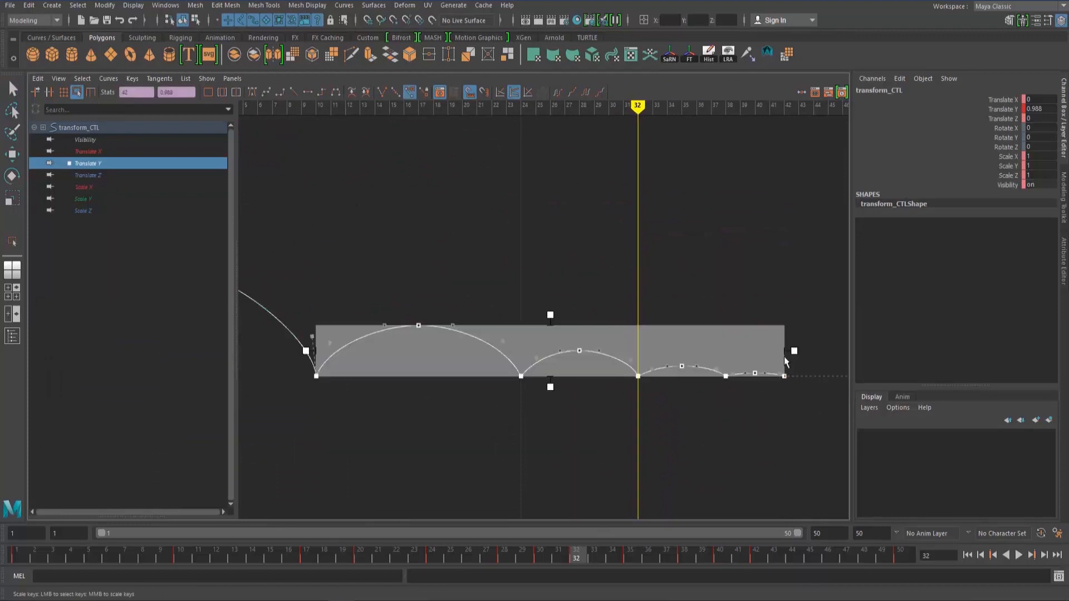
pyautogui.moveTo(795, 351); pyautogui.dragTo(664, 353)
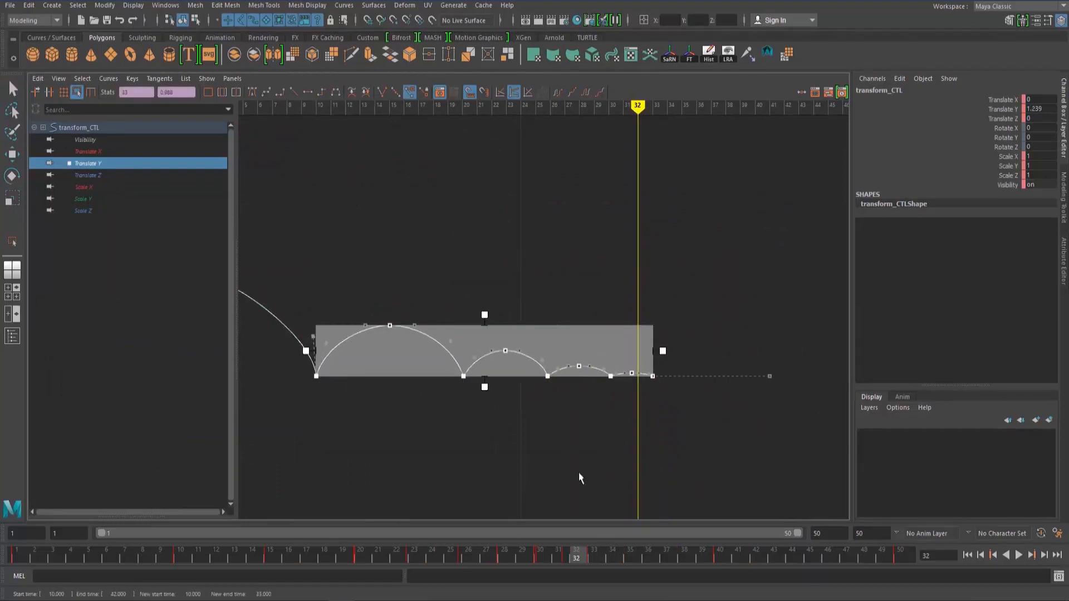
pyautogui.moveTo(543, 566); pyautogui.dragTo(631, 553)
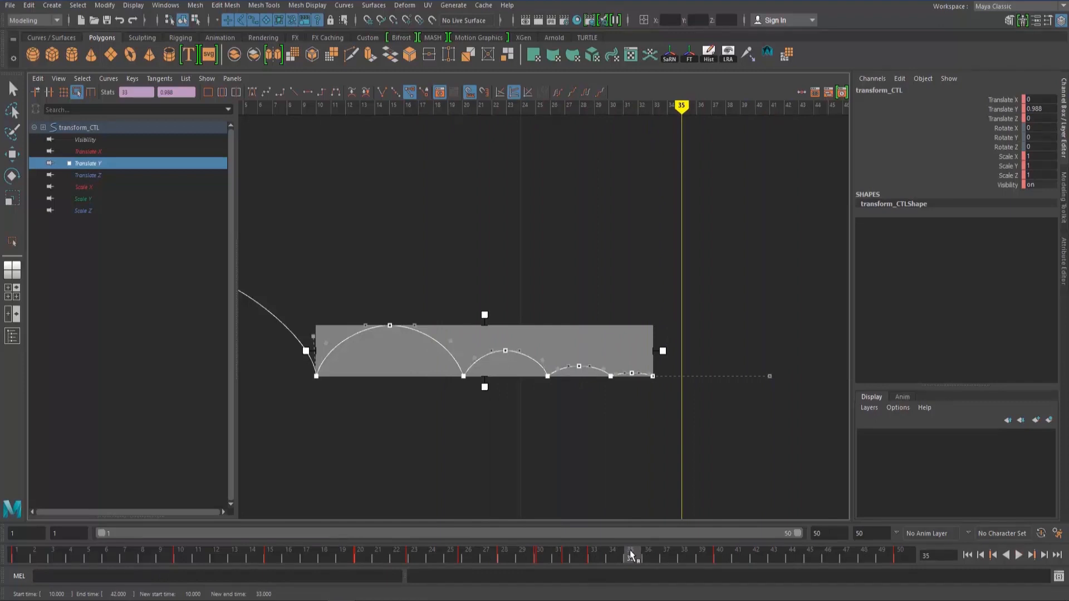
pyautogui.moveTo(576, 556); pyautogui.dragTo(648, 554)
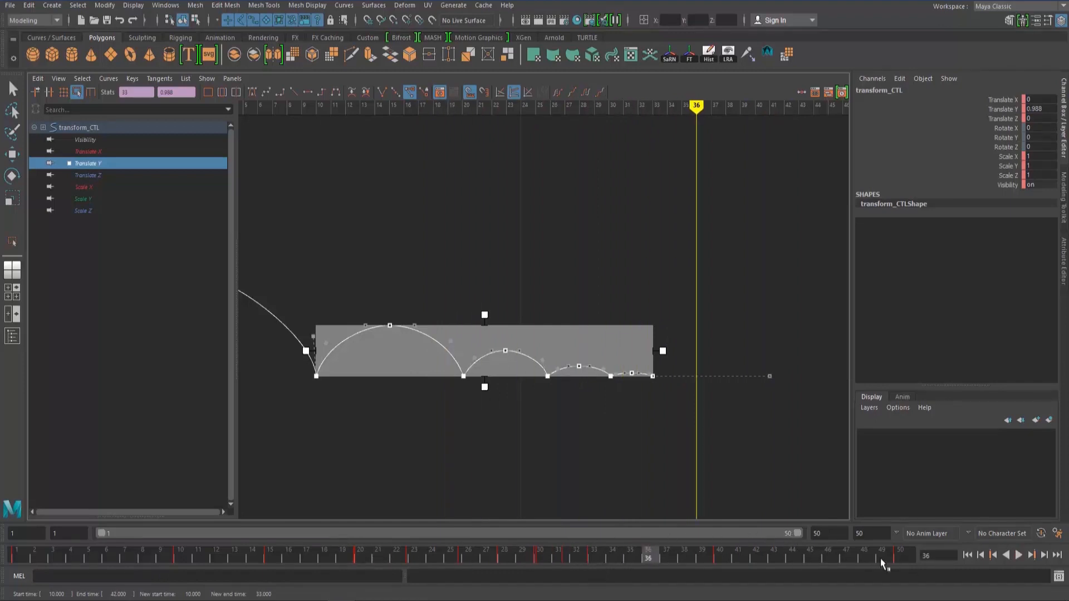
# Select the whole time range from frame 1 to 50 and snap its keys to whole frames.
pyautogui.click(903, 557)
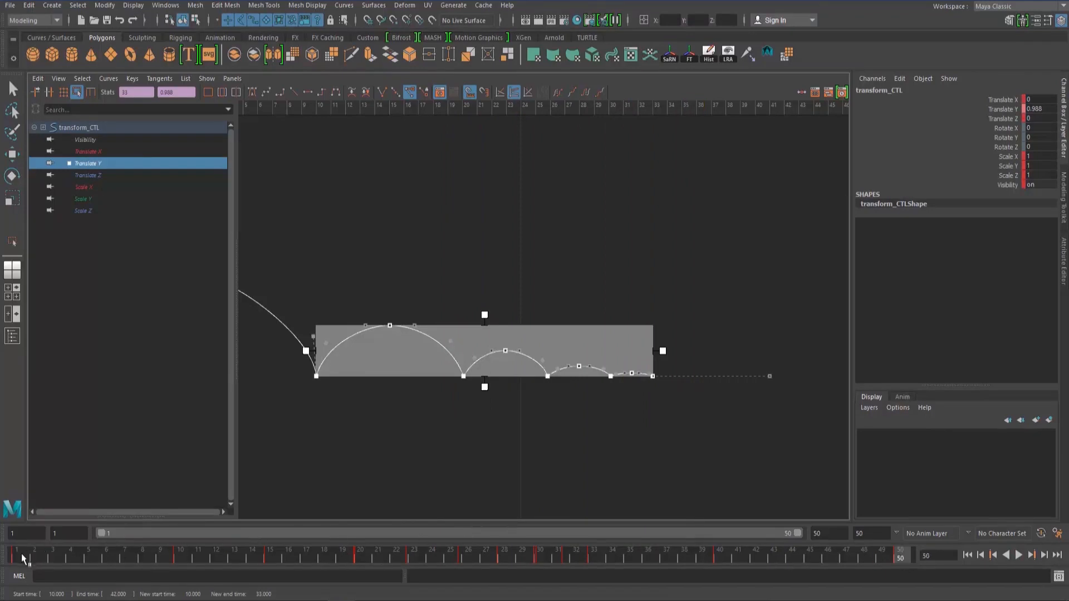
pyautogui.keyDown('shift'); pyautogui.moveTo(22, 559); pyautogui.dragTo(916, 574); pyautogui.keyUp('shift')
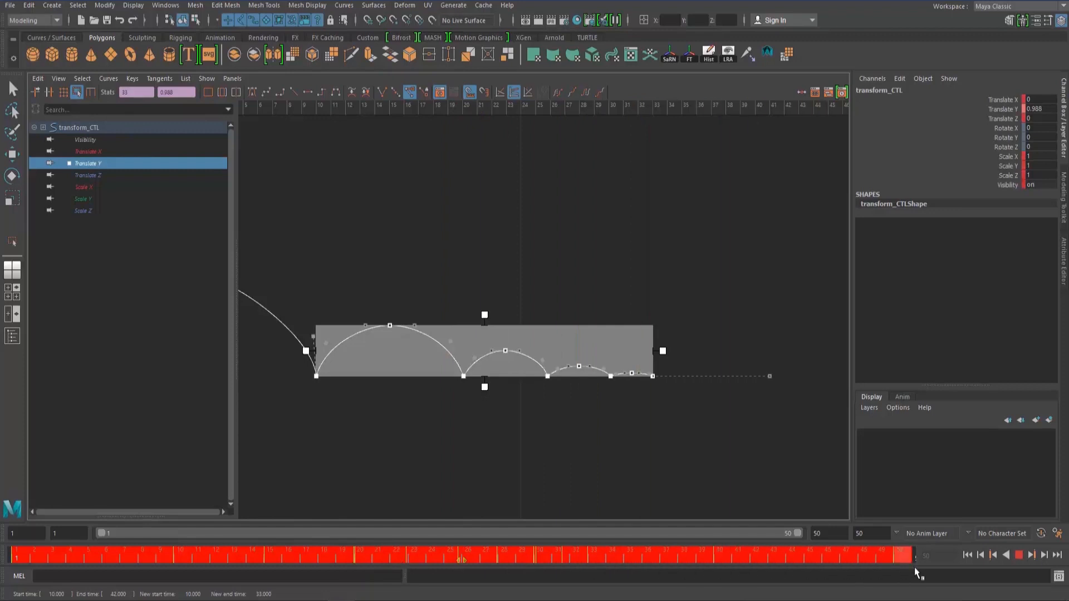
pyautogui.rightClick(553, 560)
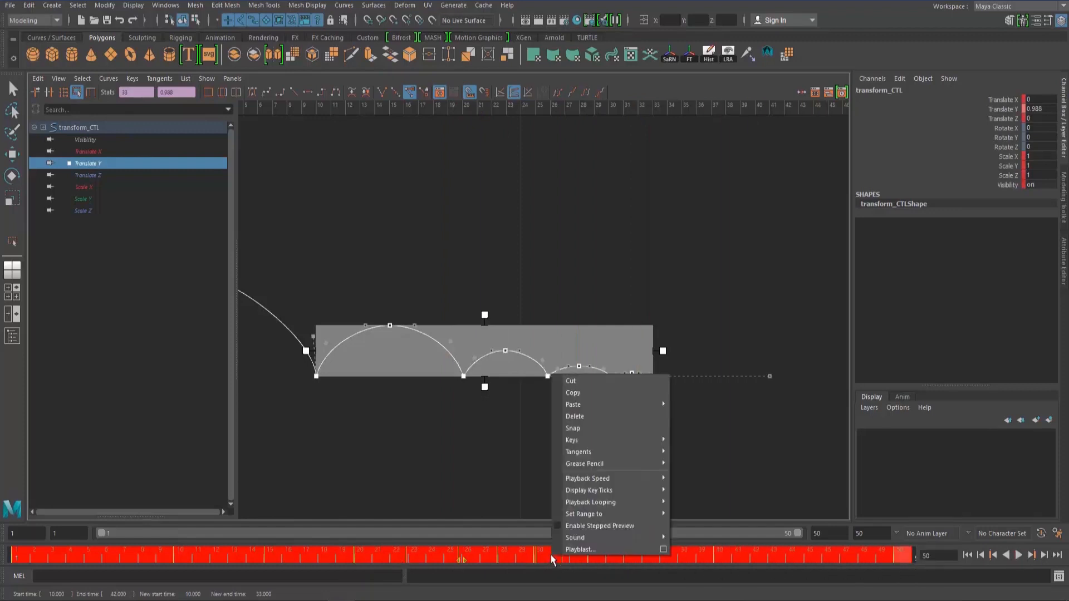
pyautogui.click(582, 429)
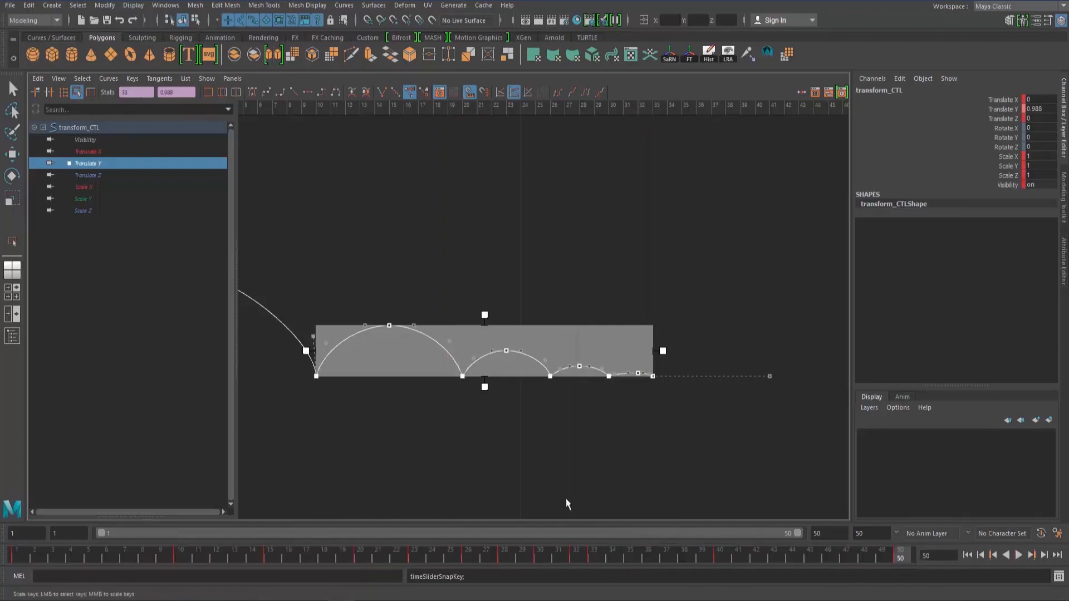
# Scrub the snapped keys up to frame 30, and undo the key snapping and the time scaling.
pyautogui.moveTo(426, 567); pyautogui.dragTo(539, 566)
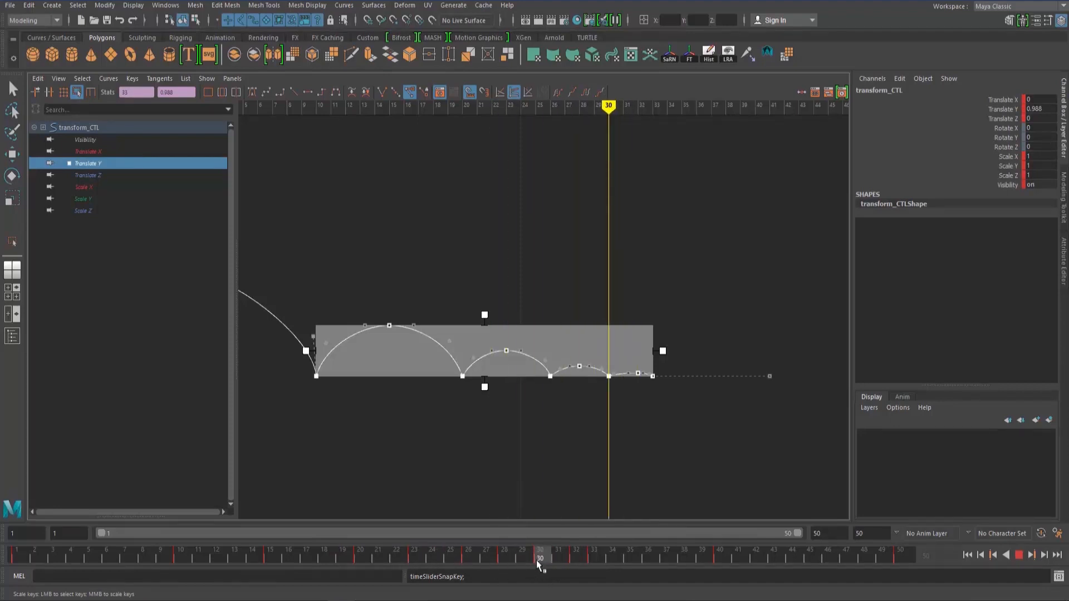
pyautogui.moveTo(539, 563); pyautogui.dragTo(536, 555)
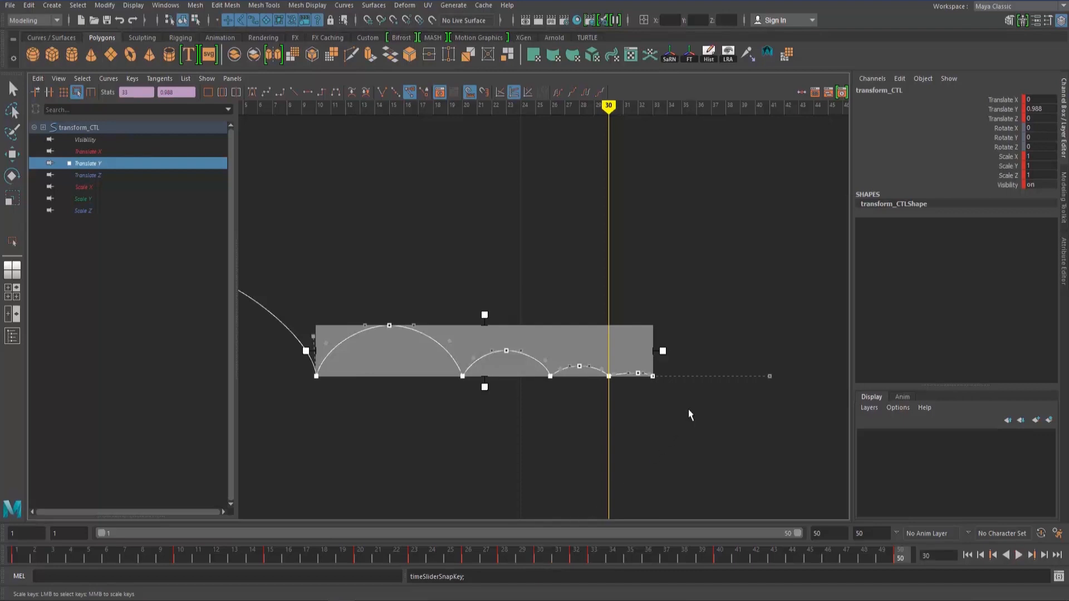
pyautogui.hotkey('ctrl', 'z')
pyautogui.hotkey('ctrl', 'z')
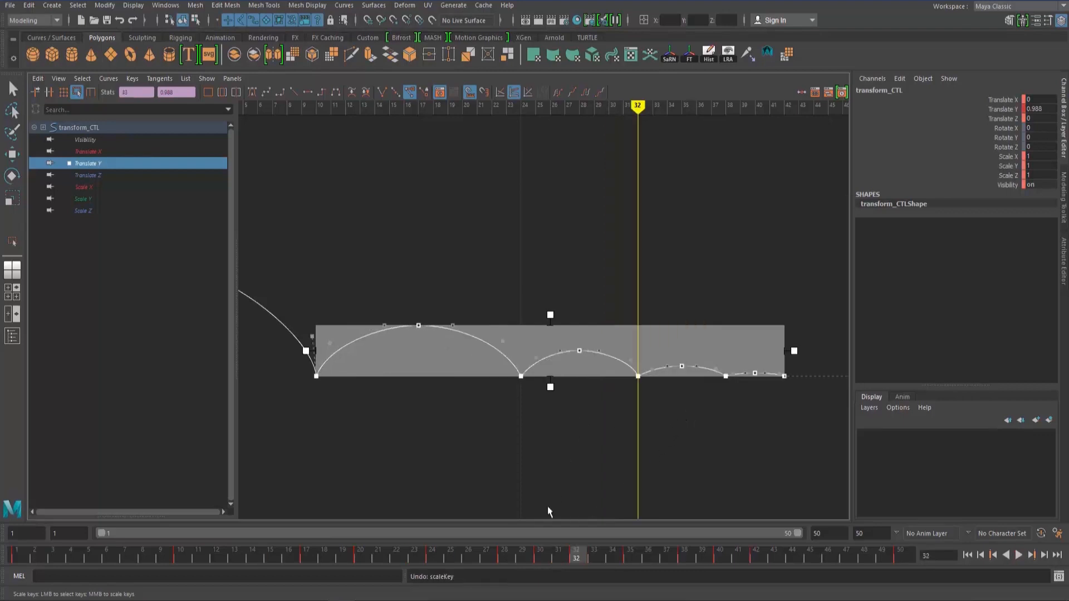
# Play the ball animation from frame 1 in the full-size side view, and return to frame 1.
pyautogui.moveTo(144, 552); pyautogui.dragTo(12, 479)
pyautogui.click(647, 231)
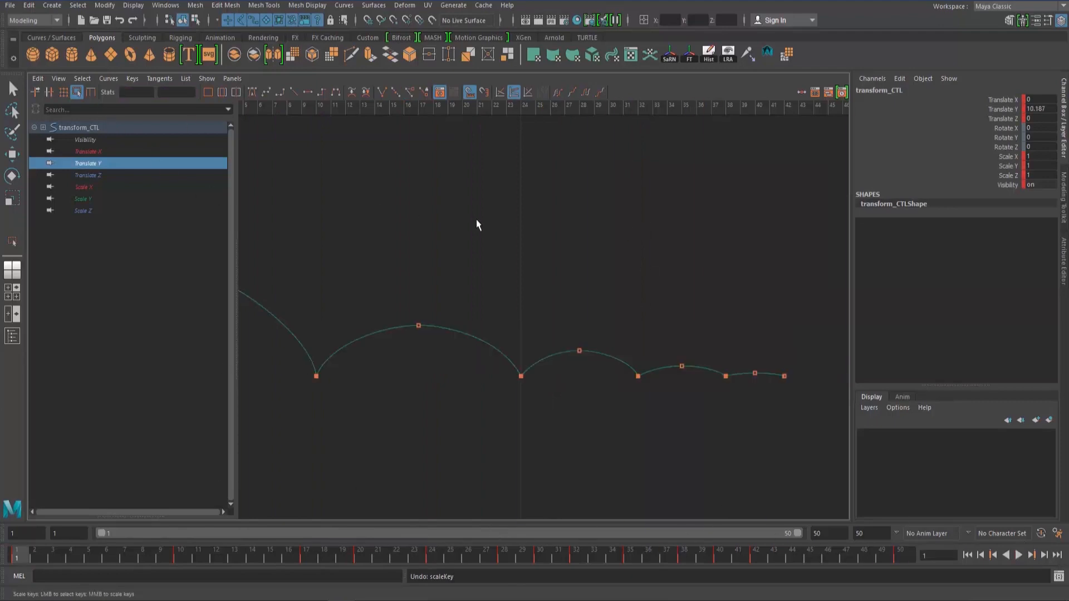
pyautogui.press('w')
pyautogui.press('space')
pyautogui.press('space')
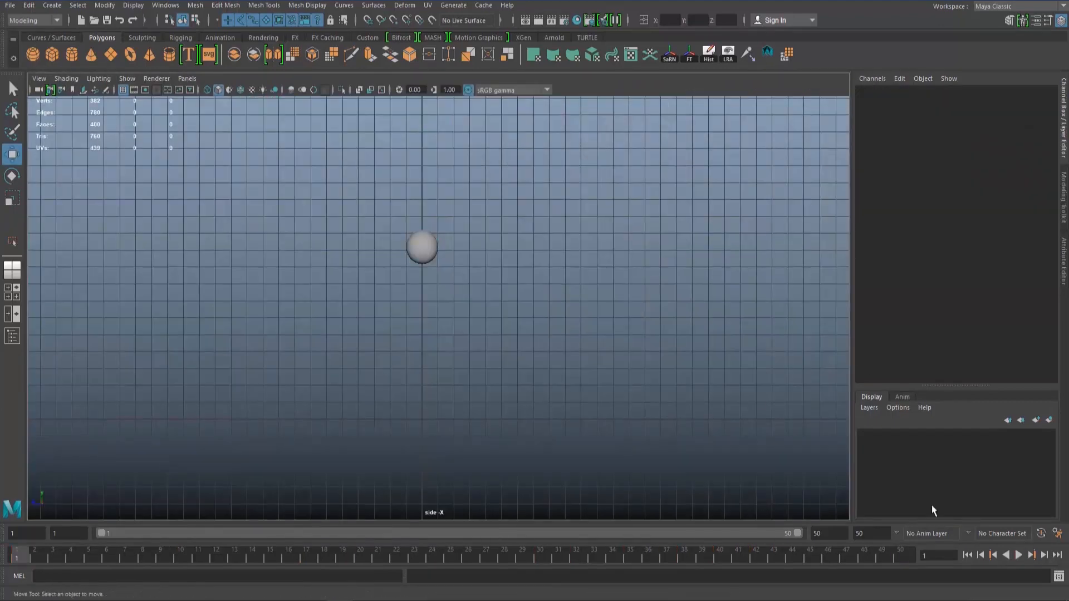
pyautogui.click(1019, 555)
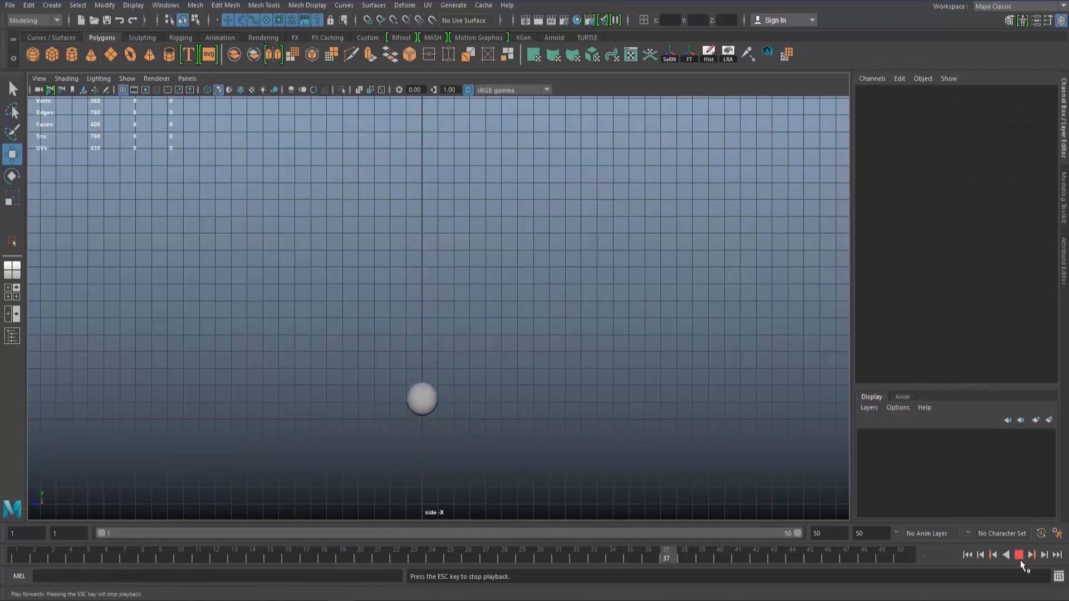
pyautogui.click(1019, 555)
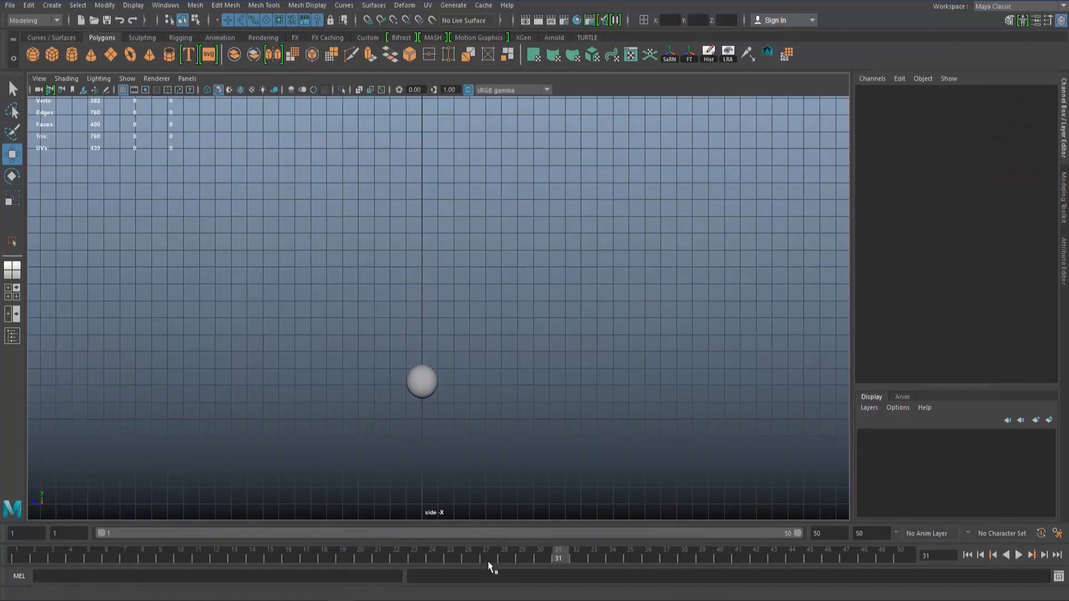
pyautogui.click(9, 556)
# Return to the multi-panel layout, bring the ball into the perspective view, and select its control curve.
pyautogui.press('space')
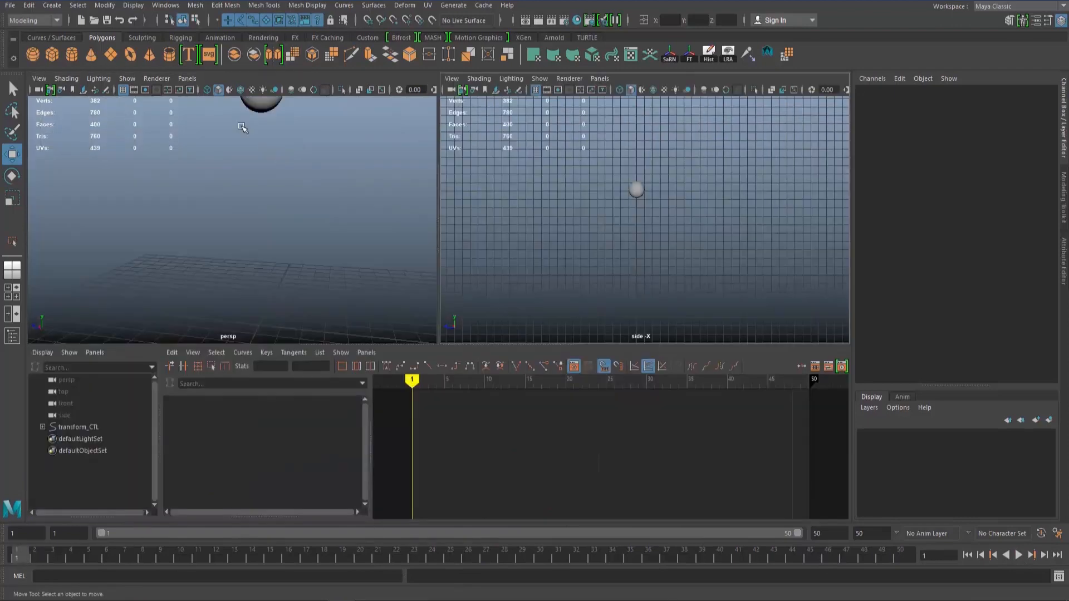
pyautogui.keyDown('alt'); pyautogui.moveTo(298, 218); pyautogui.dragTo(323, 326, button='middle'); pyautogui.keyUp('alt')
pyautogui.click(335, 186)
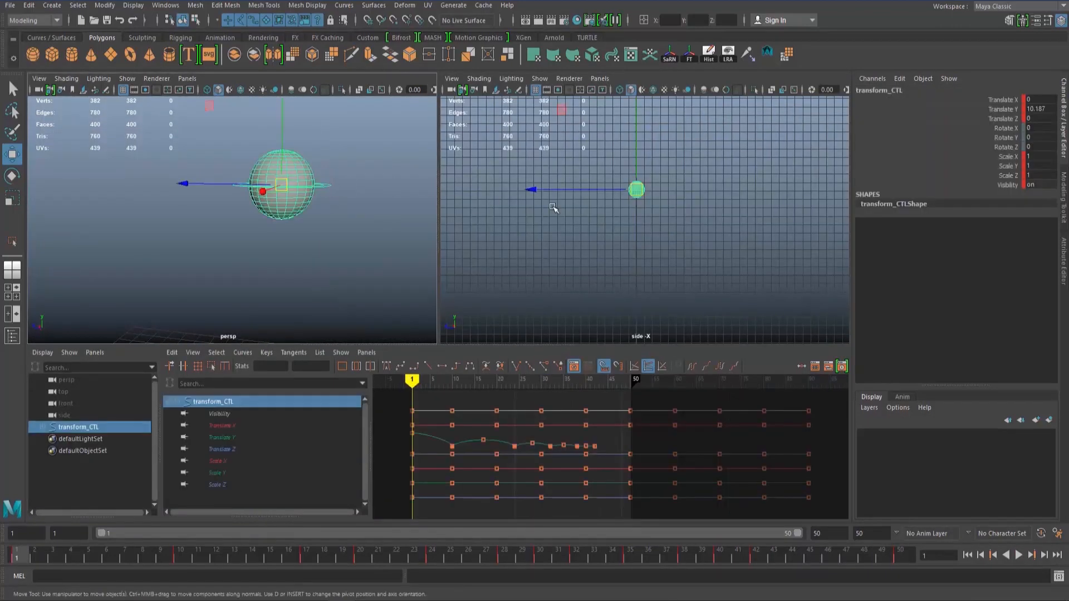
# Try moving the ball along the Z axis in the side view, and undo the move.
pyautogui.keyDown('alt'); pyautogui.moveTo(564, 184); pyautogui.dragTo(532, 222, button='middle'); pyautogui.keyUp('alt')
pyautogui.moveTo(545, 227); pyautogui.dragTo(589, 225)
pyautogui.hotkey('ctrl', 'z')
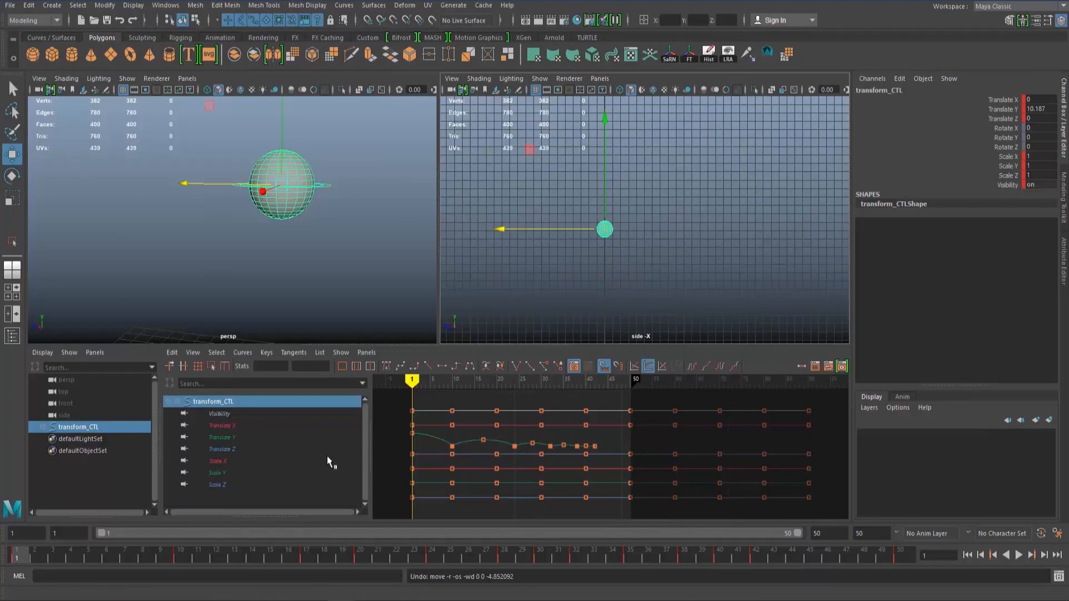
# Delete all Translate Z keys of the ball control in the Graph Editor.
pyautogui.click(242, 448)
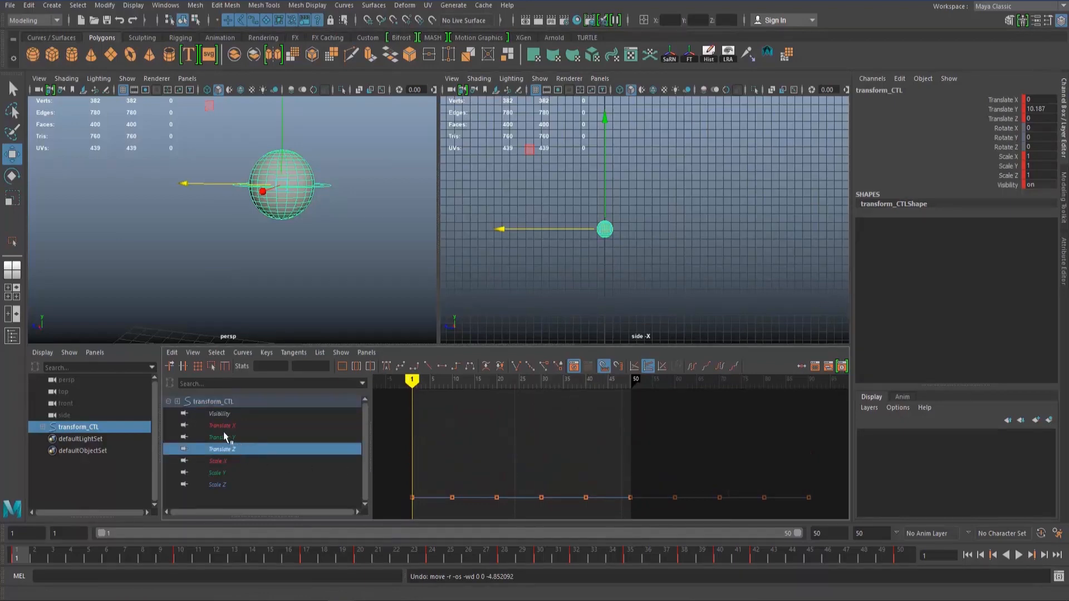
pyautogui.click(223, 435)
pyautogui.click(230, 425)
pyautogui.click(227, 449)
pyautogui.keyDown('alt'); pyautogui.moveTo(505, 449); pyautogui.dragTo(460, 442, button='middle'); pyautogui.keyUp('alt')
pyautogui.scroll(-3, 501, 424)
pyautogui.moveTo(398, 450); pyautogui.dragTo(854, 502)
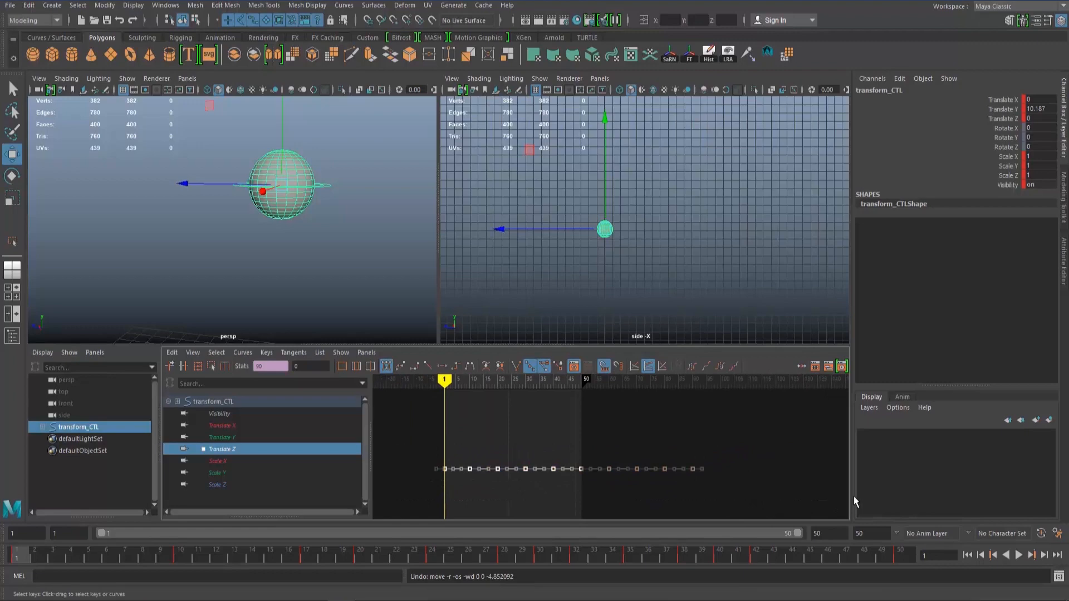
pyautogui.press('Delete')
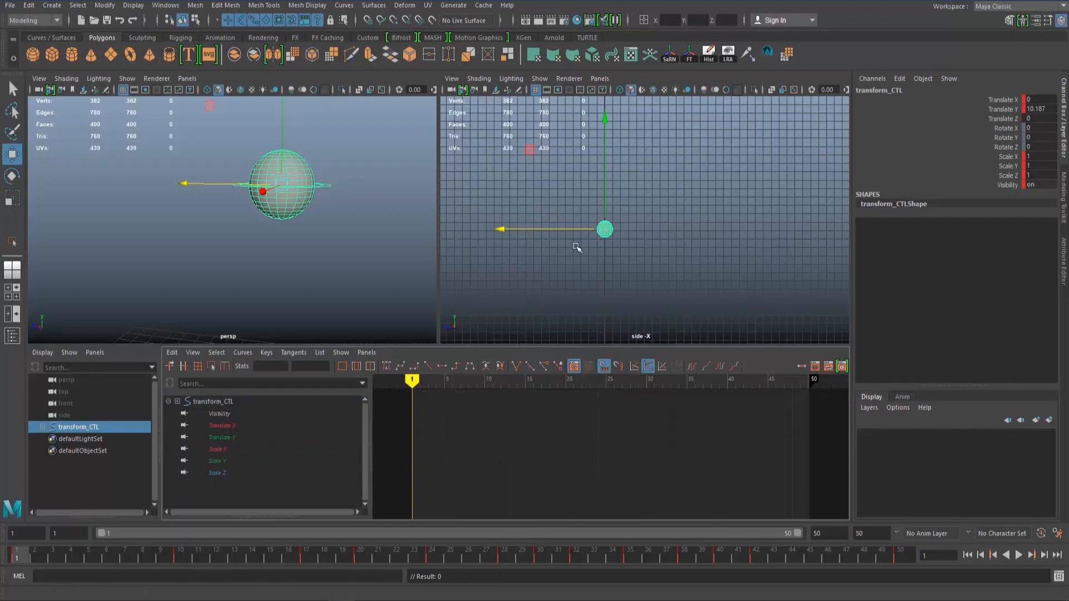
# Key the ball control at frame 1, and set its Translate Z to about -22.956 at frame 42 in the side view.
pyautogui.press('space')
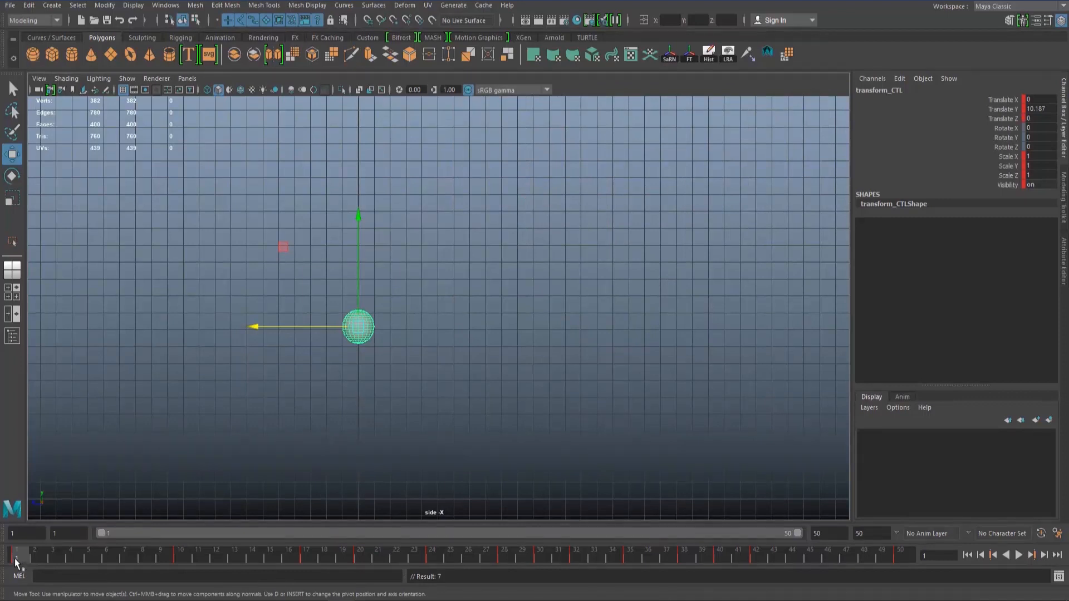
pyautogui.moveTo(34, 559); pyautogui.dragTo(759, 560)
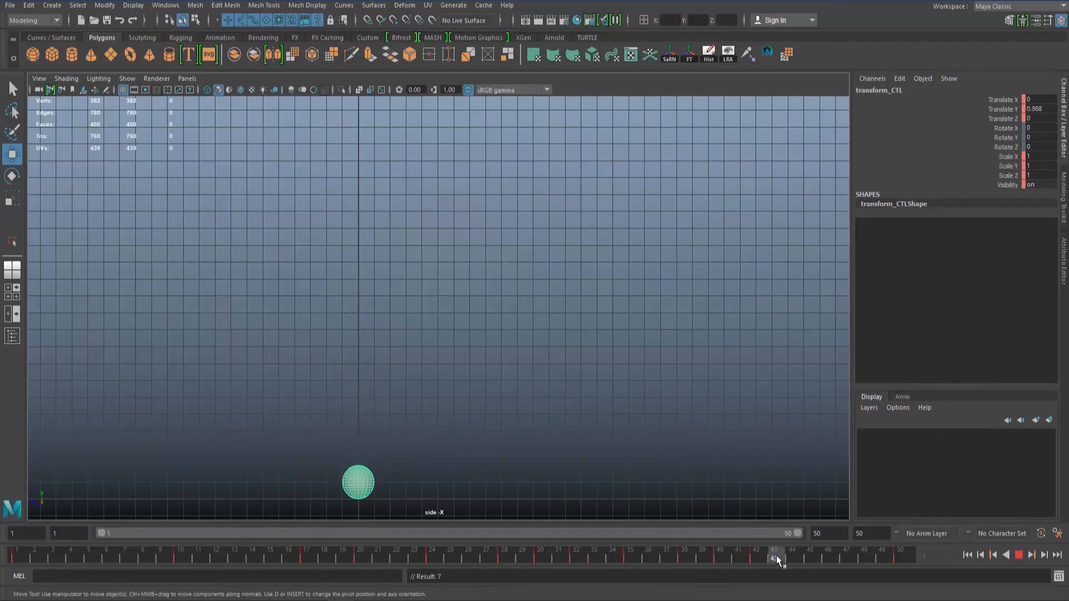
pyautogui.moveTo(757, 560); pyautogui.dragTo(756, 560)
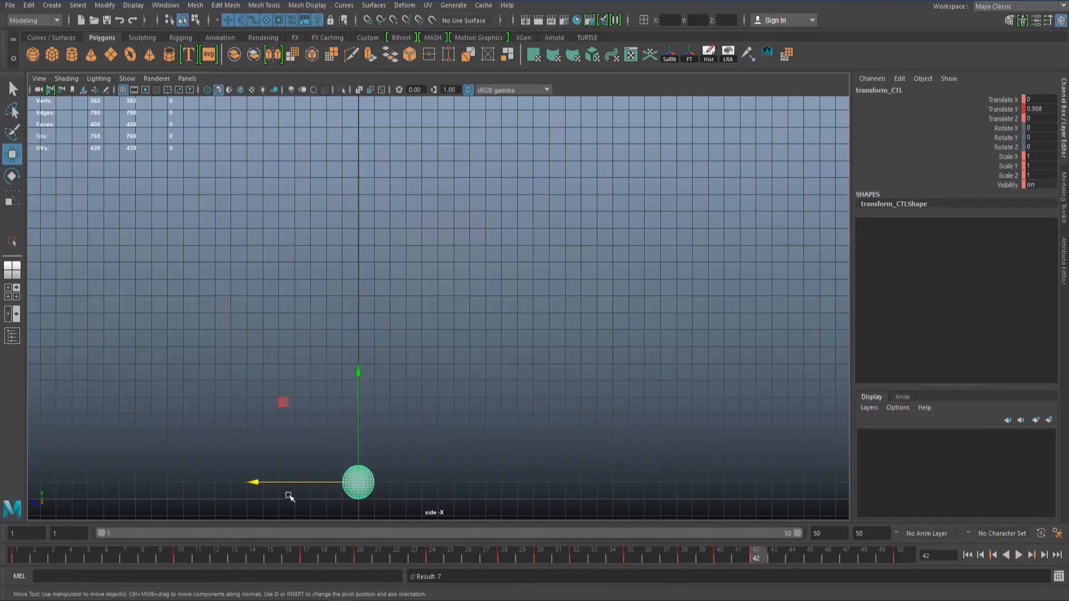
pyautogui.moveTo(283, 482); pyautogui.dragTo(646, 513)
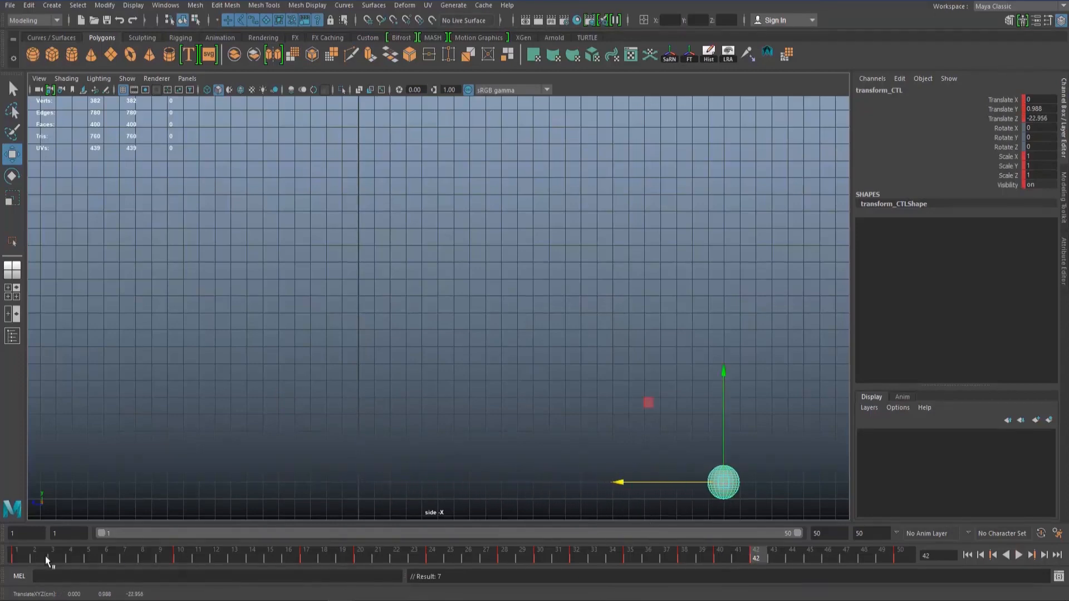
# Play the ball's forward travel from frame 1 in the side view, and return to frame 1.
pyautogui.click(19, 556)
pyautogui.click(220, 441)
pyautogui.hotkey('alt', 'v')
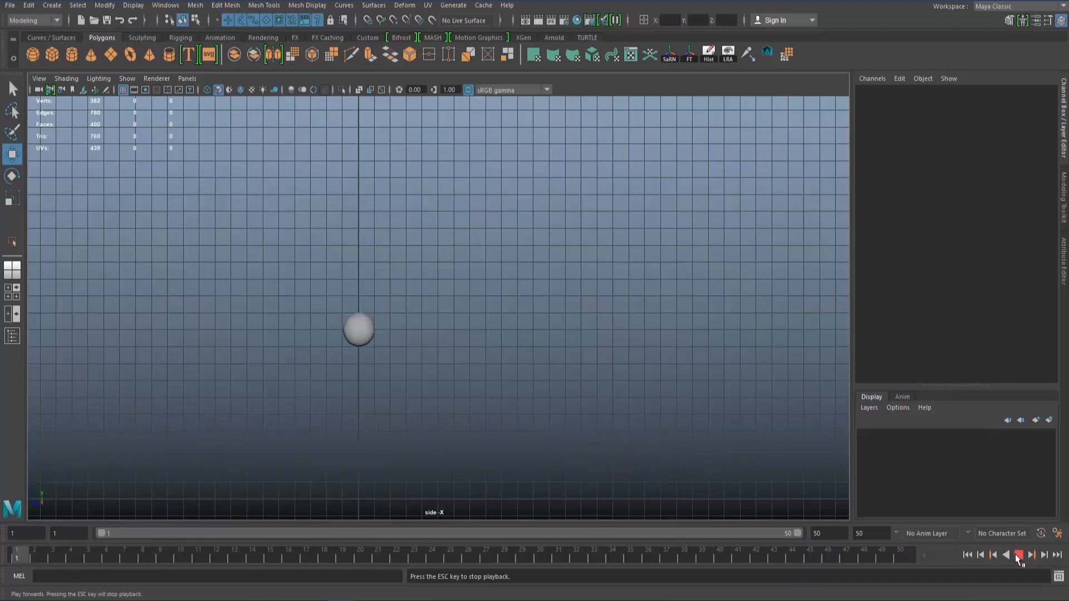
pyautogui.click(1015, 554)
pyautogui.moveTo(11, 556)
pyautogui.mouseDown()
pyautogui.moveTo(241, 543)
pyautogui.moveTo(799, 551)
pyautogui.moveTo(1, 535)
pyautogui.mouseUp()
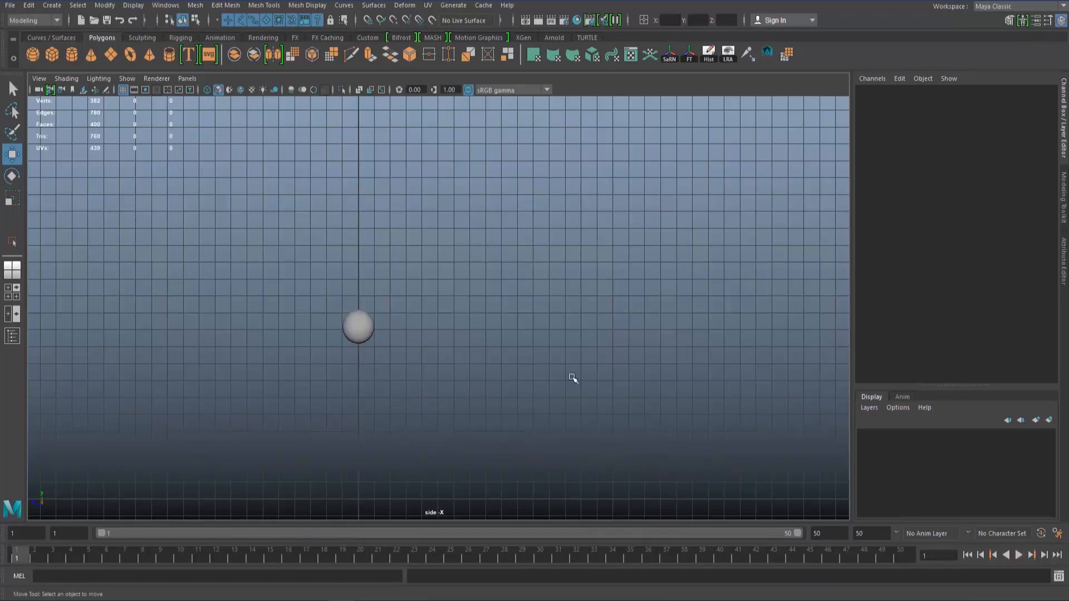
# Set the tangent of the ball control's first Translate Z key to linear.
pyautogui.press('space')
pyautogui.click(322, 185)
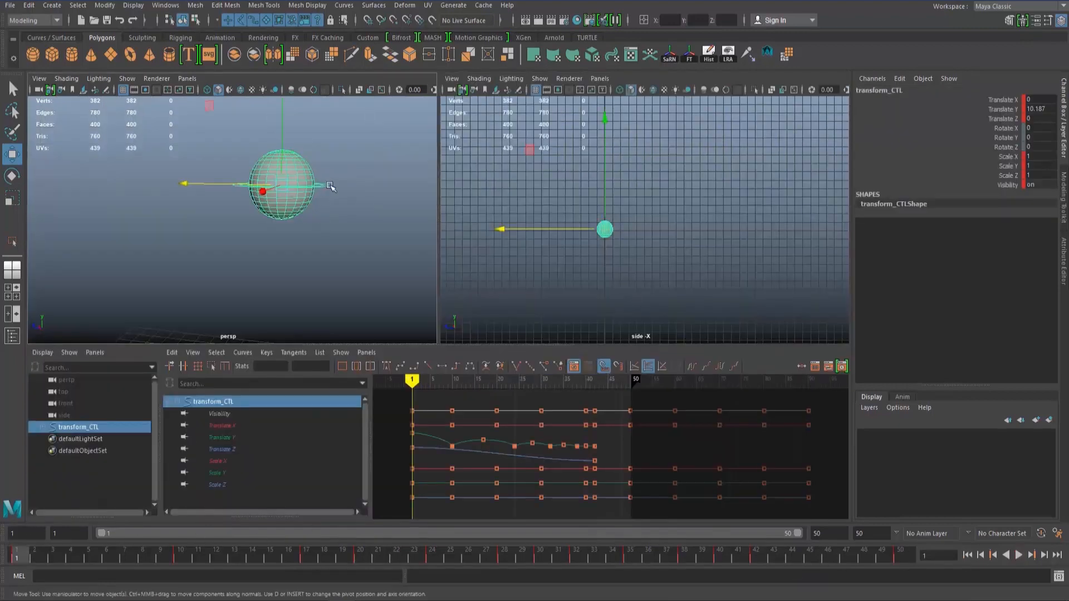
pyautogui.click(240, 449)
pyautogui.press('f')
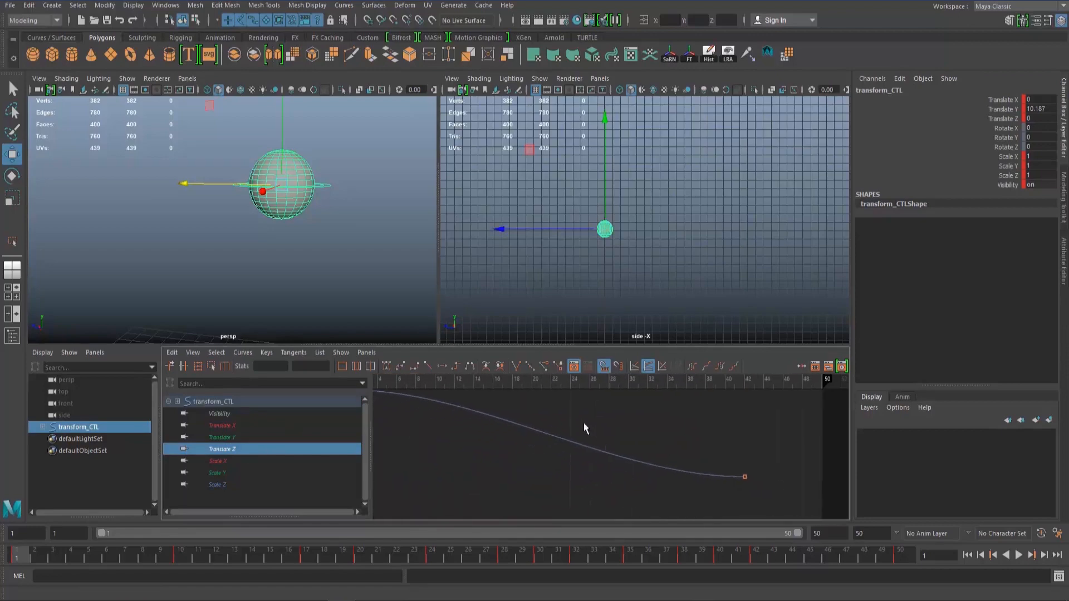
pyautogui.keyDown('alt'); pyautogui.moveTo(547, 468); pyautogui.dragTo(510, 488, button='middle'); pyautogui.keyUp('alt')
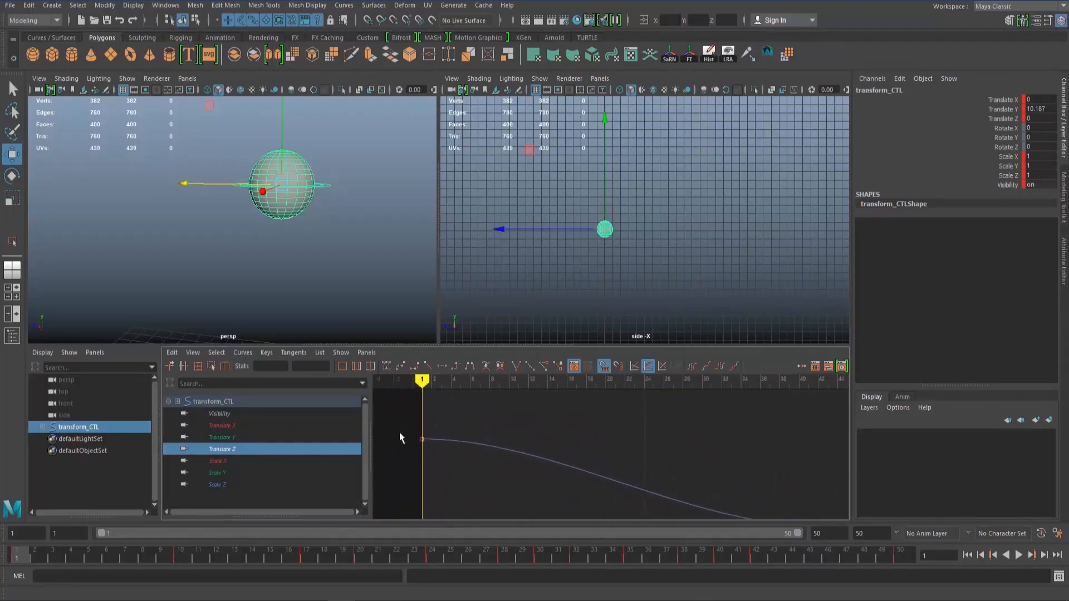
pyautogui.moveTo(399, 432); pyautogui.dragTo(502, 490)
pyautogui.scroll(-4, 527, 467)
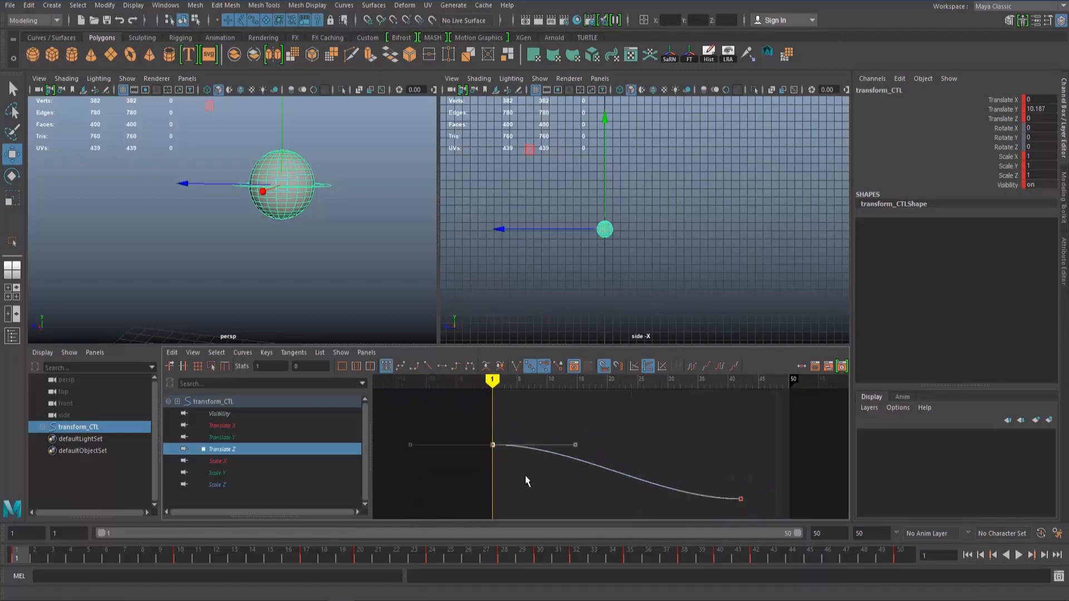
pyautogui.keyDown('alt'); pyautogui.moveTo(529, 483); pyautogui.dragTo(443, 462, button='middle'); pyautogui.keyUp('alt')
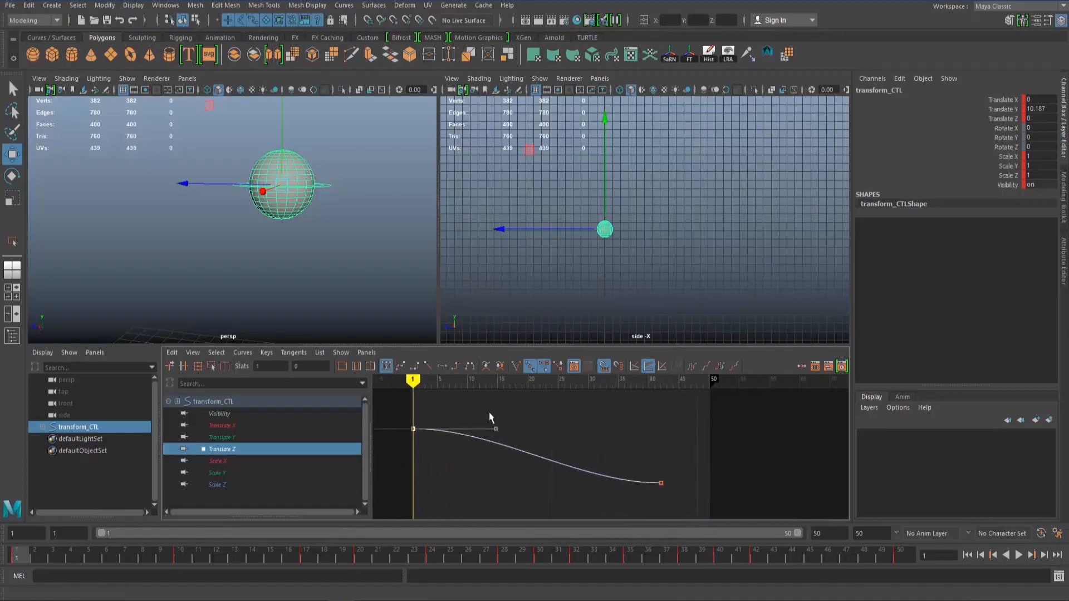
pyautogui.click(432, 367)
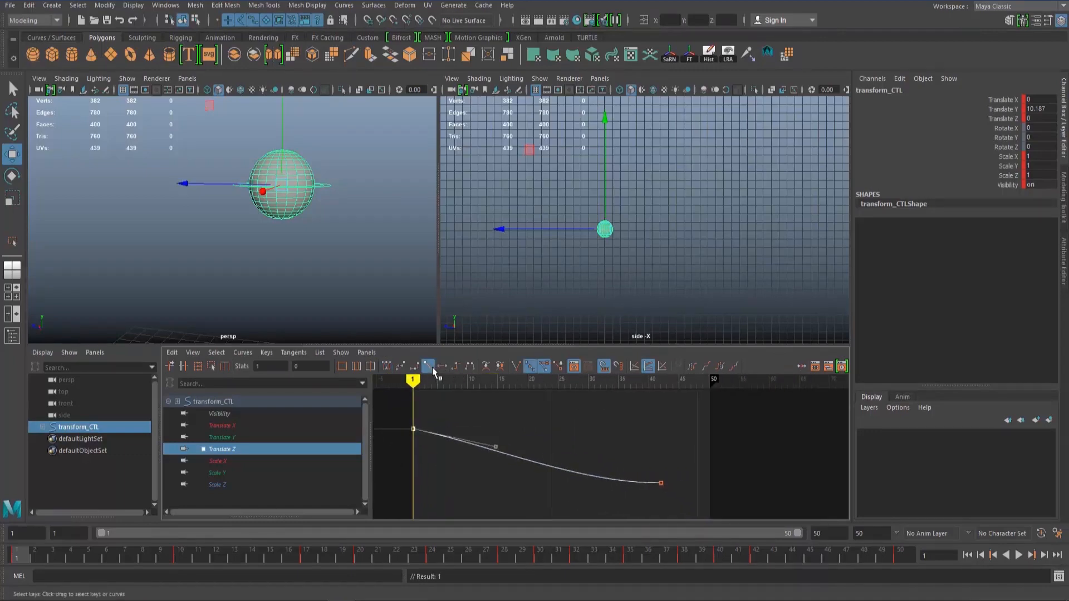
# Select the Translate Z key at frame 42 and inspect its tangent at the end of the curve.
pyautogui.moveTo(680, 466); pyautogui.dragTo(630, 503)
pyautogui.keyDown('alt'); pyautogui.moveTo(560, 482); pyautogui.dragTo(499, 459, button='middle'); pyautogui.keyUp('alt')
pyautogui.scroll(-3, 518, 446)
pyautogui.scroll(3, 590, 455)
pyautogui.keyDown('alt'); pyautogui.moveTo(590, 456); pyautogui.dragTo(658, 456, button='middle'); pyautogui.keyUp('alt')
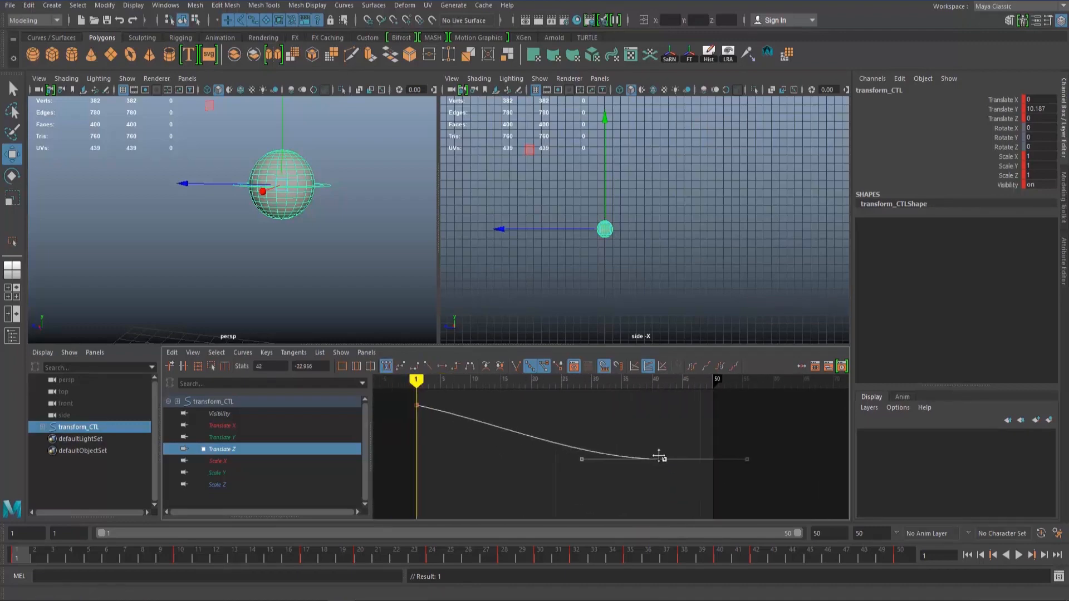
# Play the animation in the full-size side view to check the linear start, and go back to frame 1.
pyautogui.press('space')
pyautogui.click(650, 268)
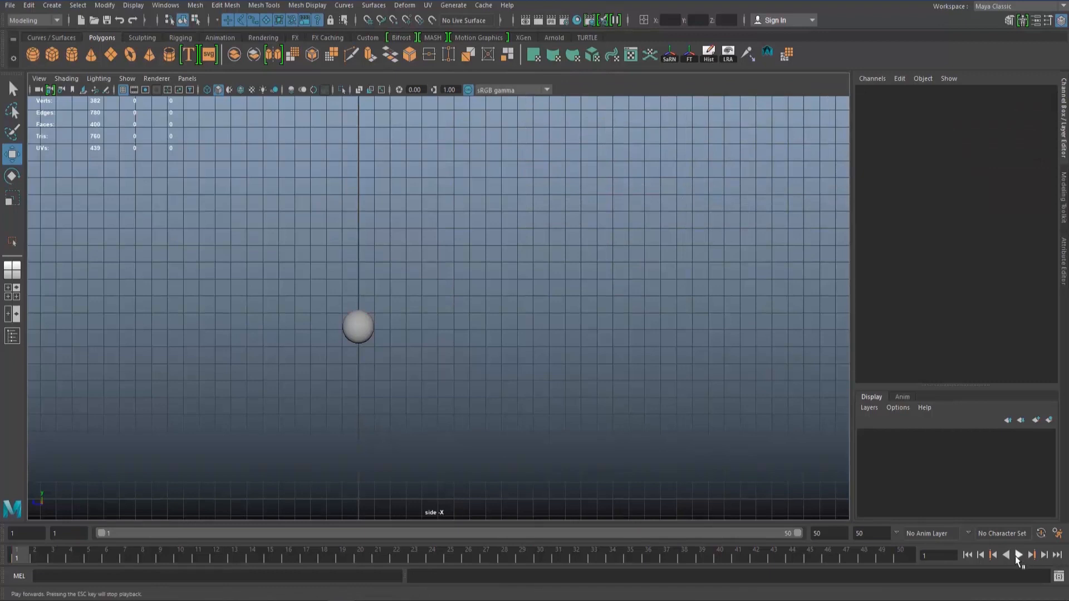
pyautogui.click(1016, 556)
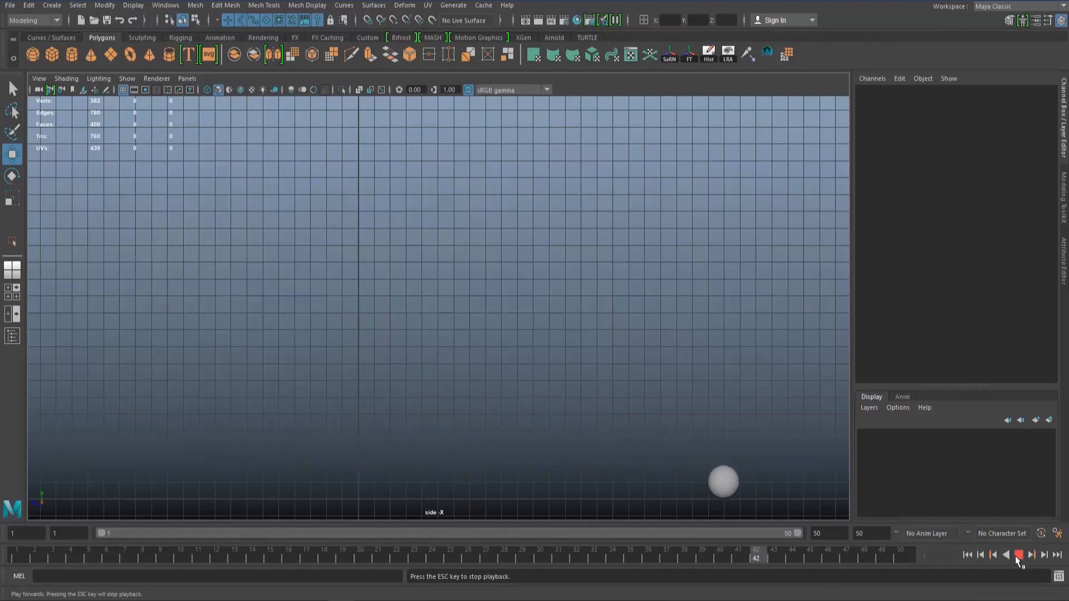
pyautogui.click(1019, 555)
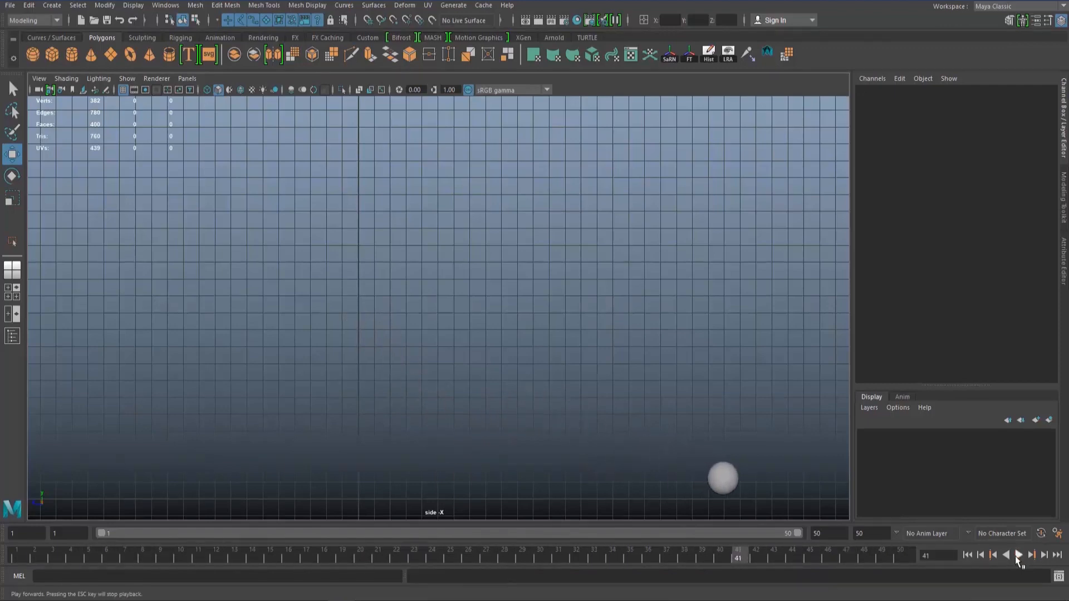
pyautogui.click(17, 554)
# Move the ball farther along Z at frame 42, to a Translate Z of about -26.612.
pyautogui.press('space')
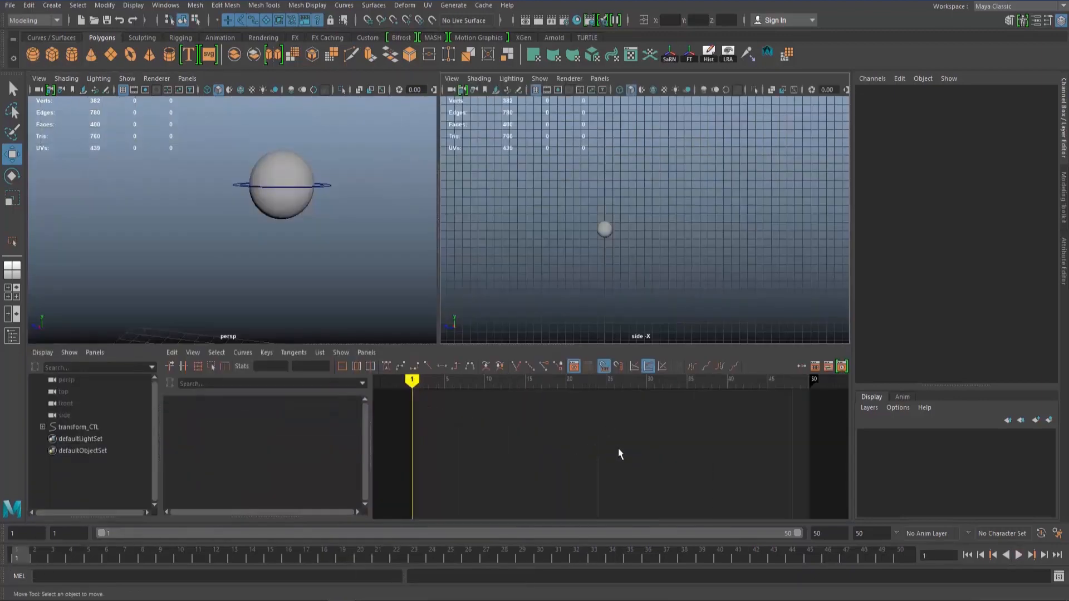
pyautogui.click(329, 181)
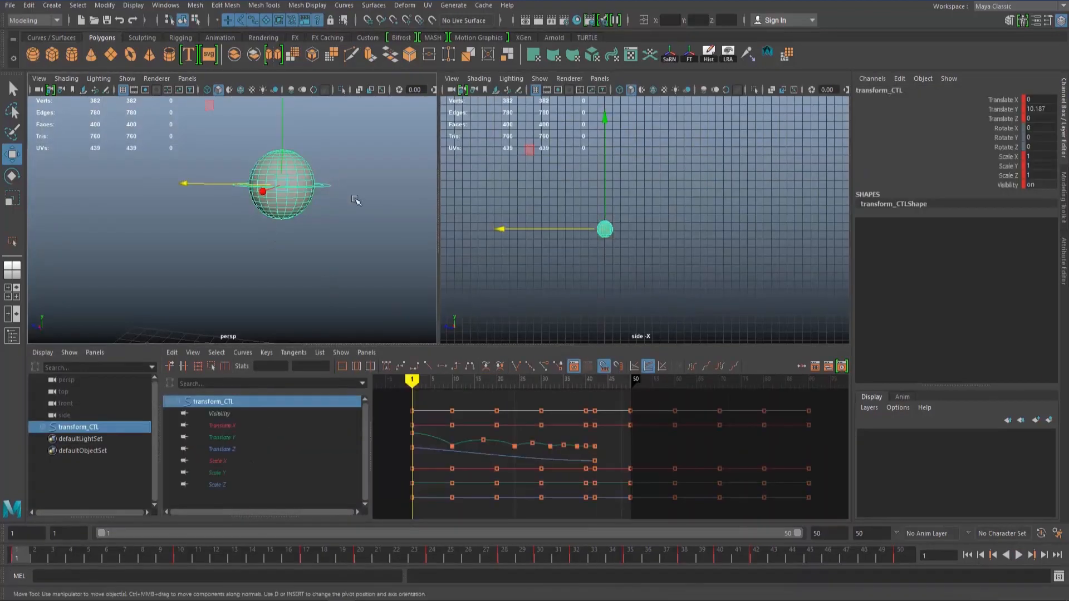
pyautogui.click(594, 461)
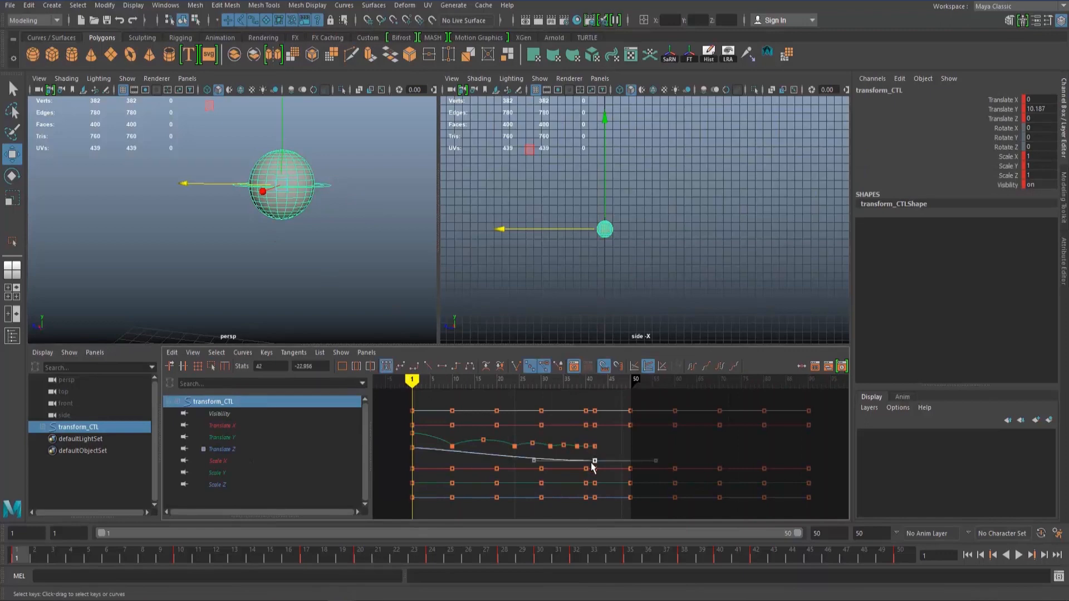
pyautogui.click(755, 557)
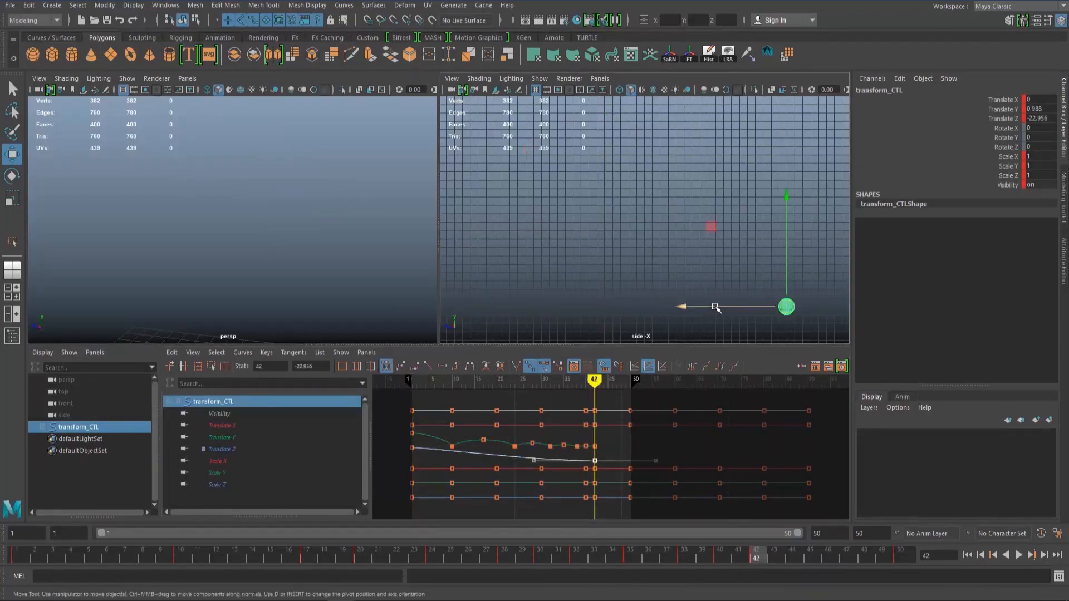
pyautogui.moveTo(715, 308); pyautogui.dragTo(744, 307)
# Play the longer bounce path in the full-size side view, rewind to frame 1, and restore the multi-panel layout.
pyautogui.press('space')
pyautogui.press('q')
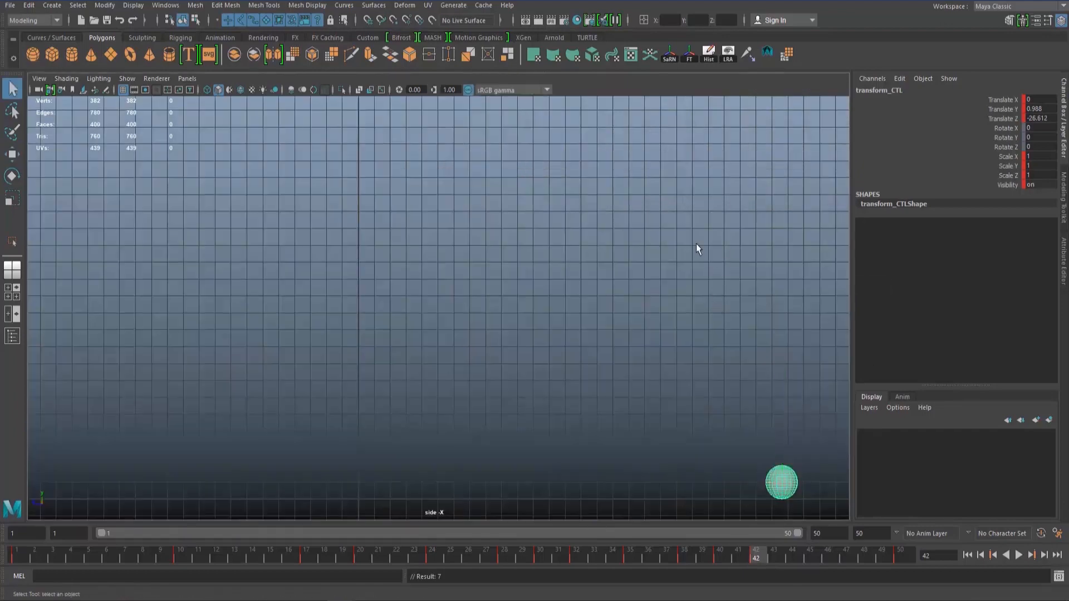
pyautogui.click(696, 243)
pyautogui.click(1020, 554)
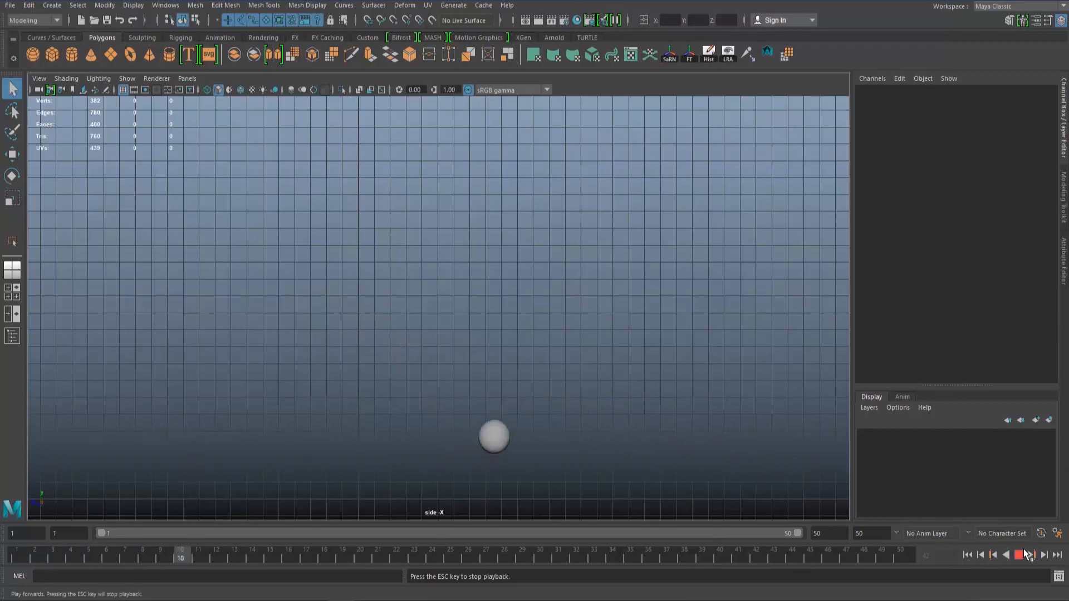
pyautogui.click(1021, 552)
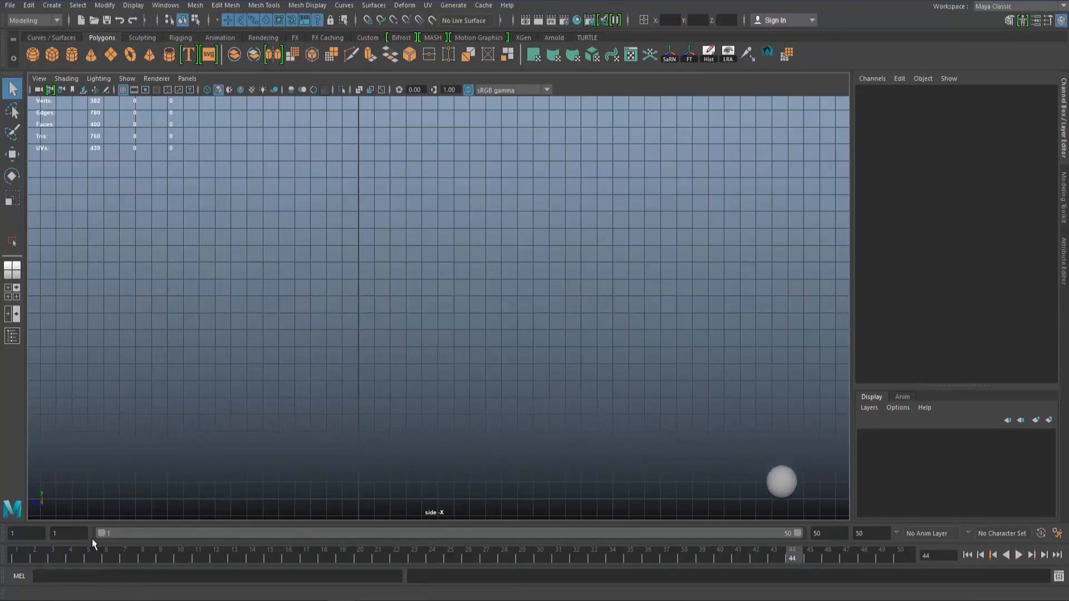
pyautogui.hotkey('alt', 'v')
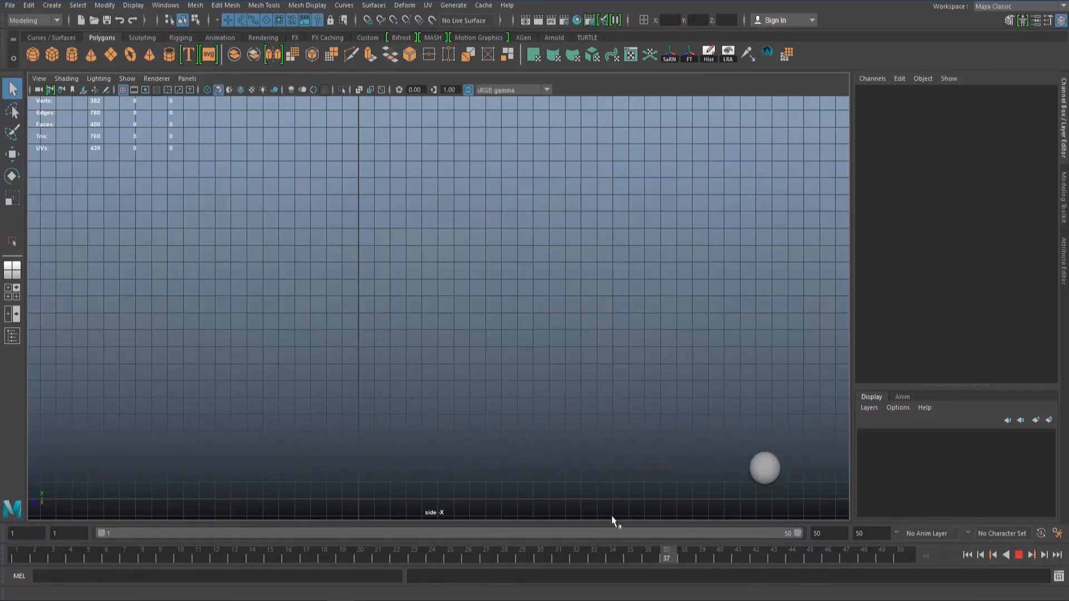
pyautogui.hotkey('alt', 'shift', 'v')
pyautogui.press('space')
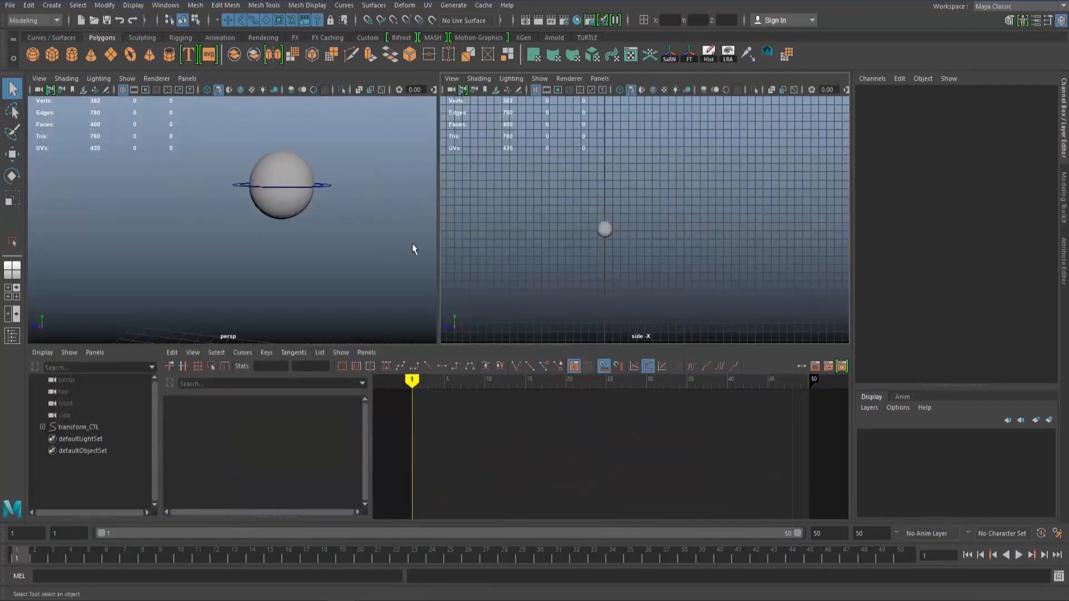
# Scrub from frame 1 to frame 22 and bring the ball and grid into sight in the perspective view.
pyautogui.moveTo(18, 563); pyautogui.dragTo(396, 559)
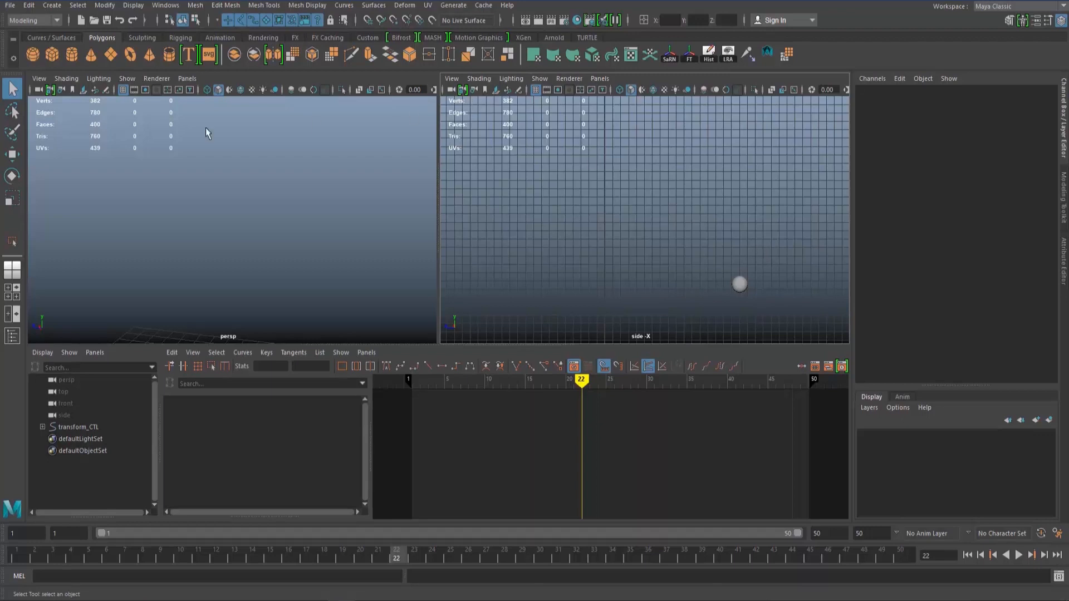
pyautogui.keyDown('alt'); pyautogui.moveTo(291, 246); pyautogui.dragTo(278, 195, button='middle'); pyautogui.keyUp('alt')
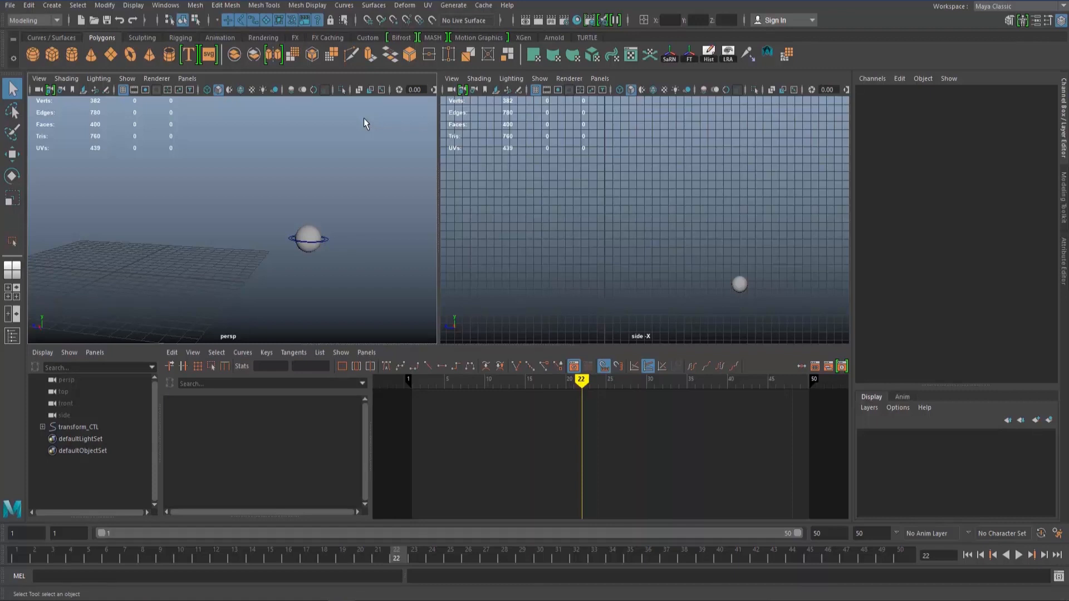
pyautogui.keyDown('alt'); pyautogui.moveTo(364, 120); pyautogui.dragTo(229, 192); pyautogui.keyUp('alt')
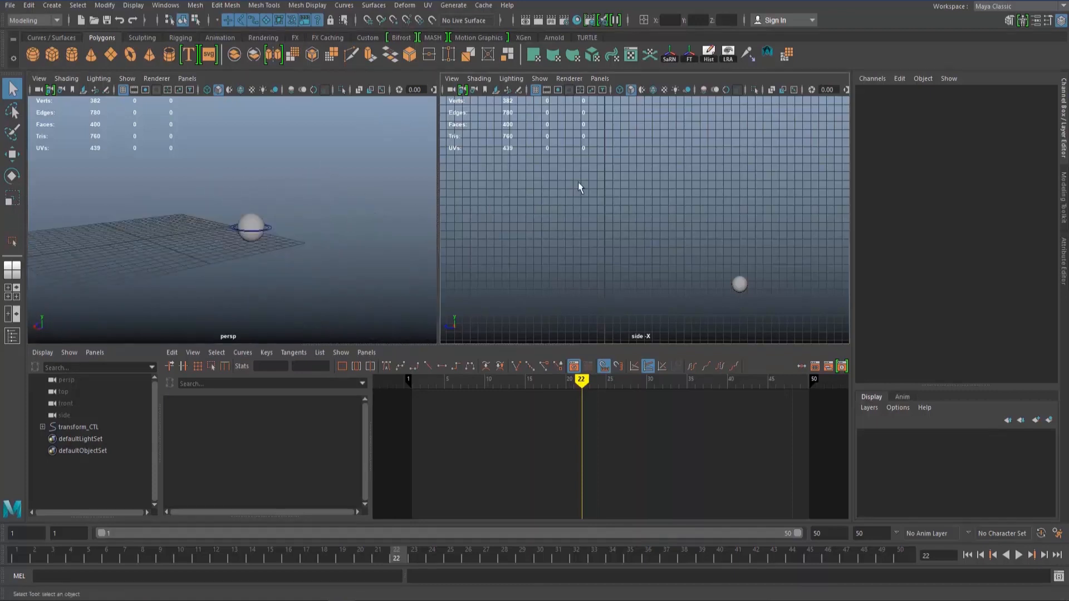
# Play the bounce from frame 1 in the full-size side view and scrub its opening frames to check the forward travel.
pyautogui.press('space')
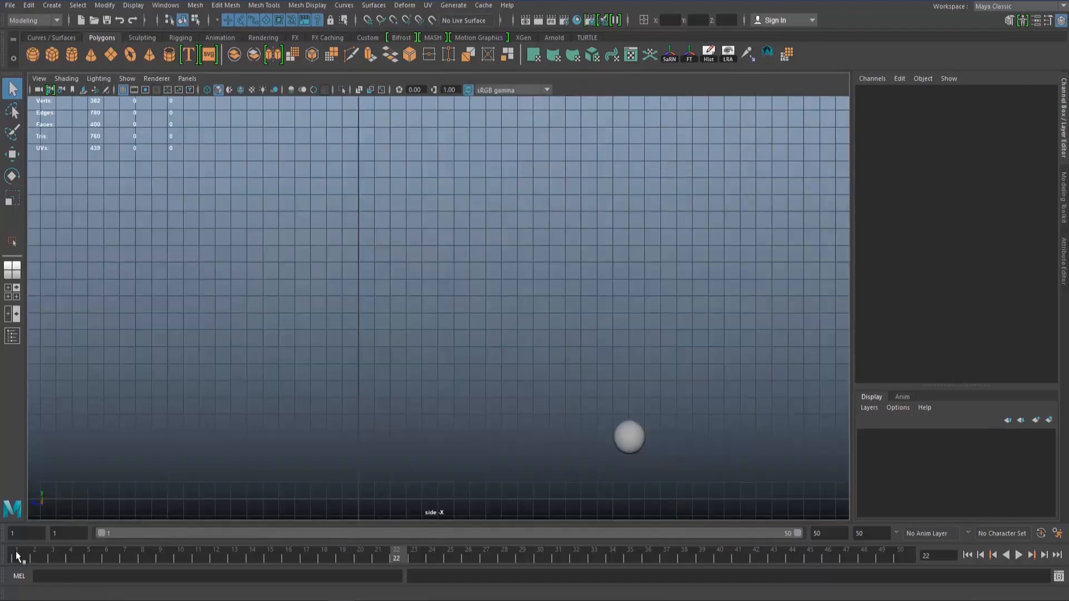
pyautogui.moveTo(17, 557)
pyautogui.mouseDown()
pyautogui.moveTo(349, 553)
pyautogui.moveTo(769, 580)
pyautogui.moveTo(659, 591)
pyautogui.moveTo(48, 581)
pyautogui.moveTo(17, 568)
pyautogui.mouseUp()
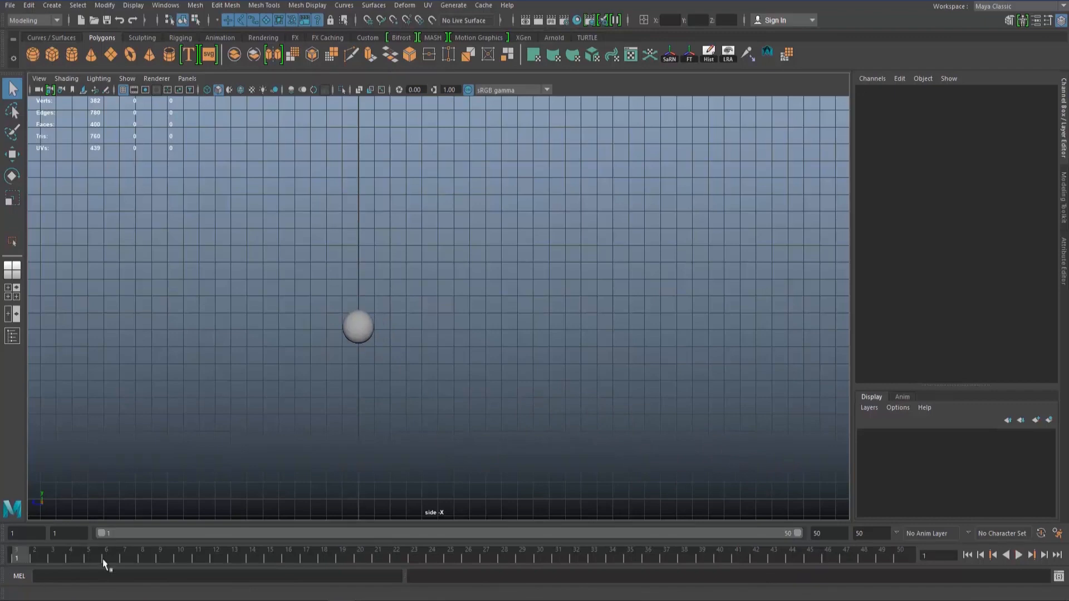
pyautogui.click(1018, 557)
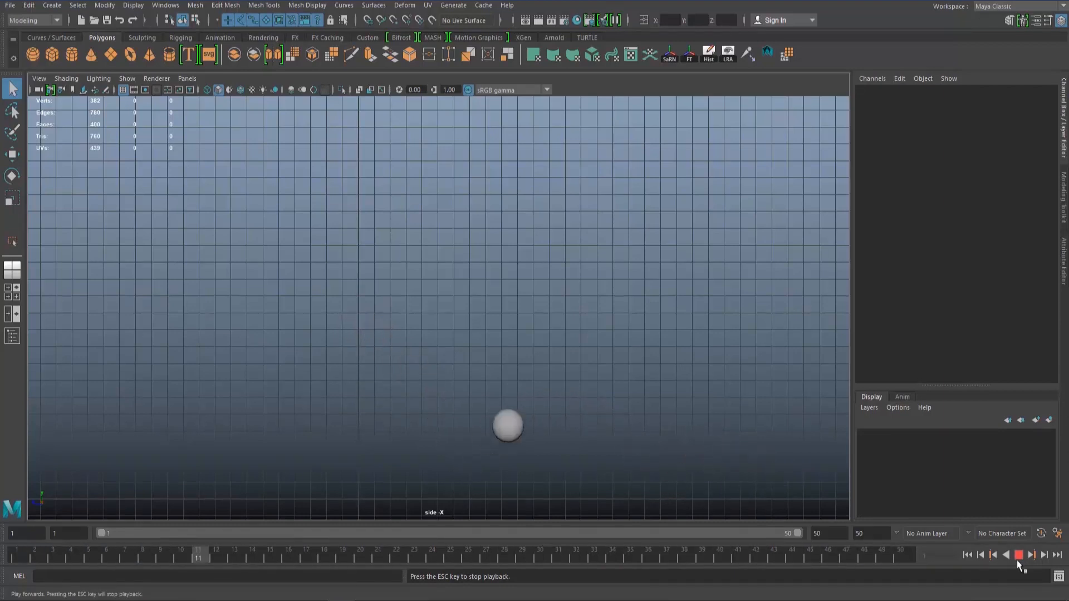
pyautogui.moveTo(88, 553)
pyautogui.mouseDown()
pyautogui.moveTo(901, 563)
pyautogui.moveTo(49, 550)
pyautogui.moveTo(14, 529)
pyautogui.moveTo(820, 536)
pyautogui.moveTo(9, 526)
pyautogui.mouseUp()
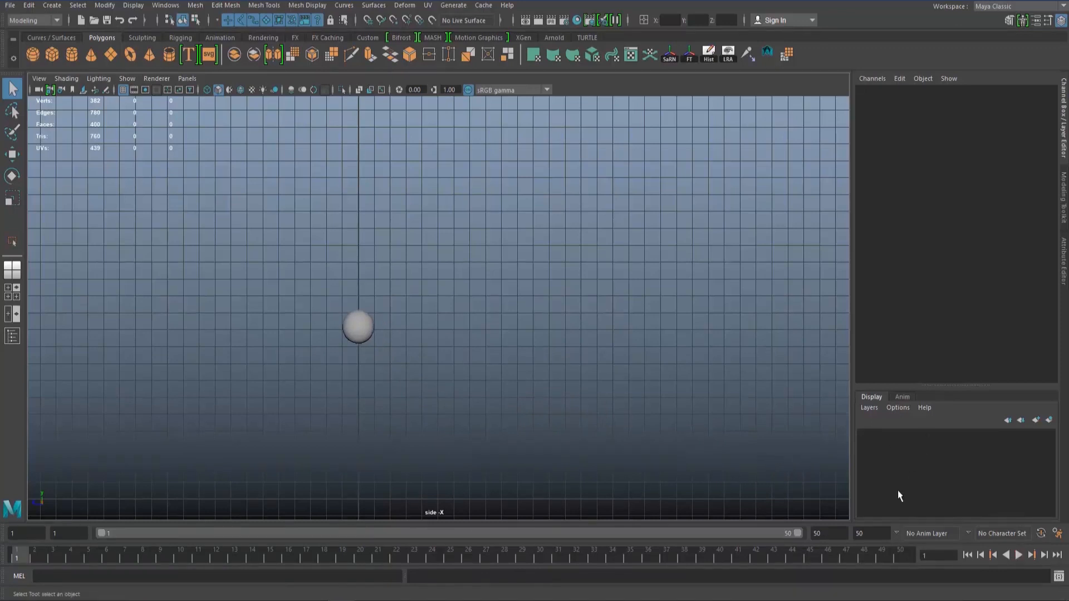
pyautogui.moveTo(166, 555); pyautogui.dragTo(1, 504)
pyautogui.click(1019, 555)
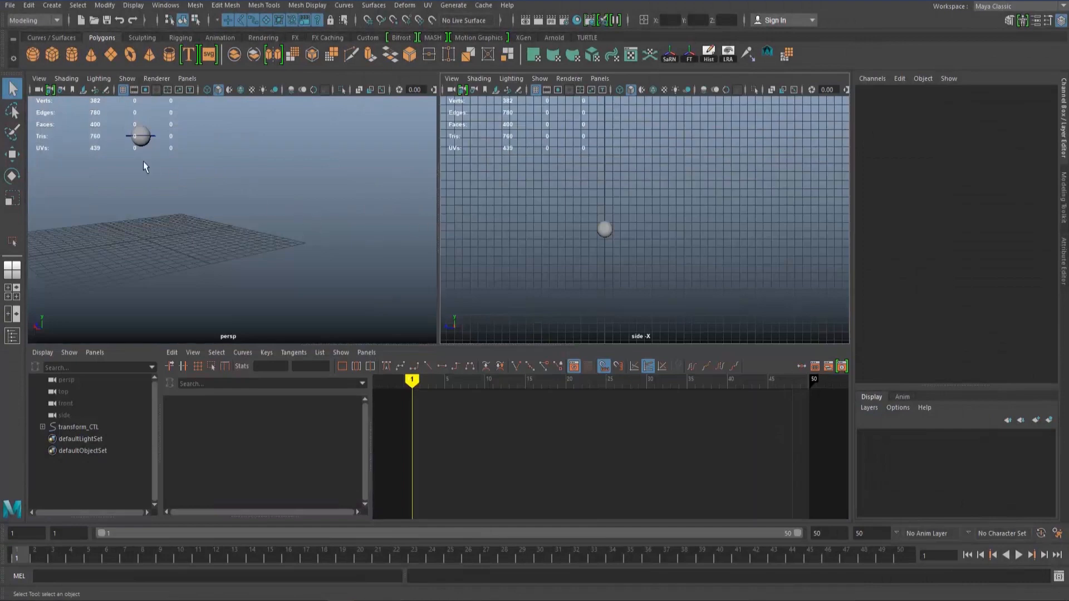
# Isolate the ball control's Translate Z curve in the Graph Editor and move its last key to frame 47.
pyautogui.keyDown('alt'); pyautogui.moveTo(142, 161); pyautogui.dragTo(380, 272); pyautogui.keyUp('alt')
pyautogui.keyDown('alt'); pyautogui.moveTo(249, 235); pyautogui.dragTo(285, 216, button='middle'); pyautogui.keyUp('alt')
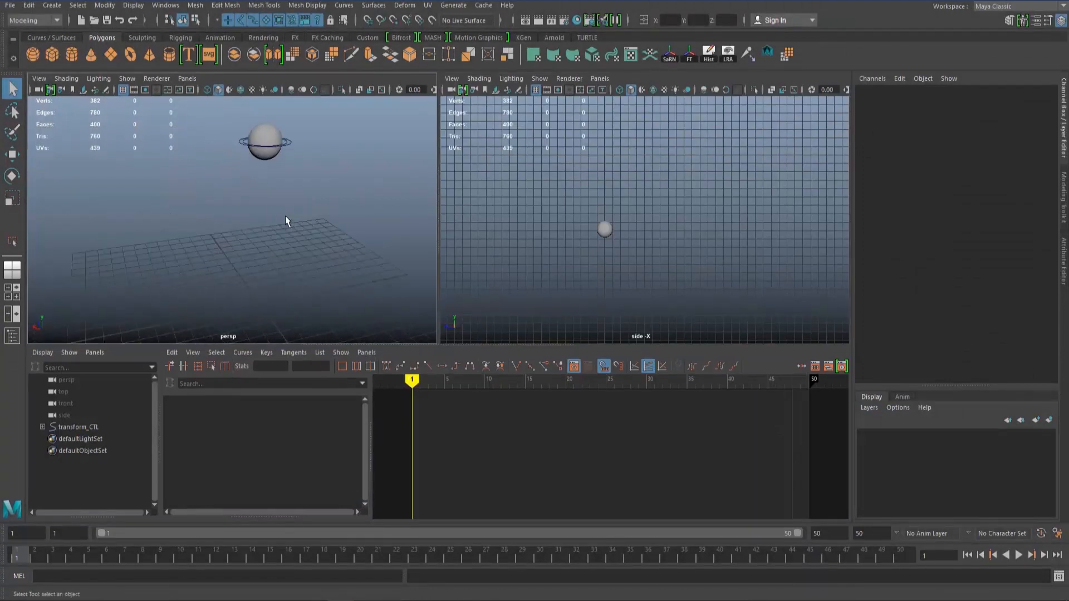
pyautogui.click(289, 142)
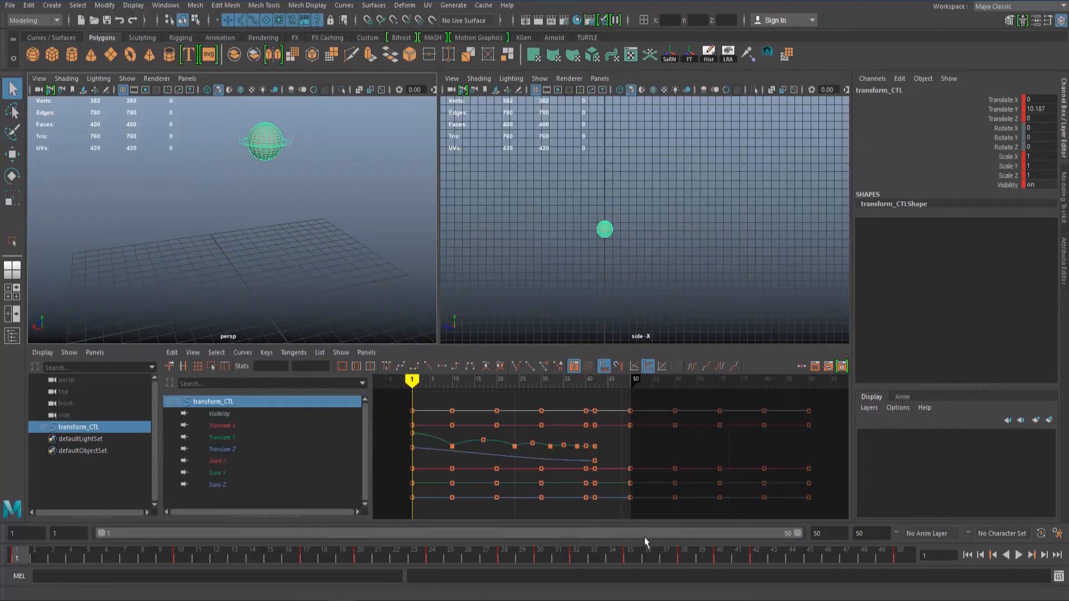
pyautogui.click(596, 462)
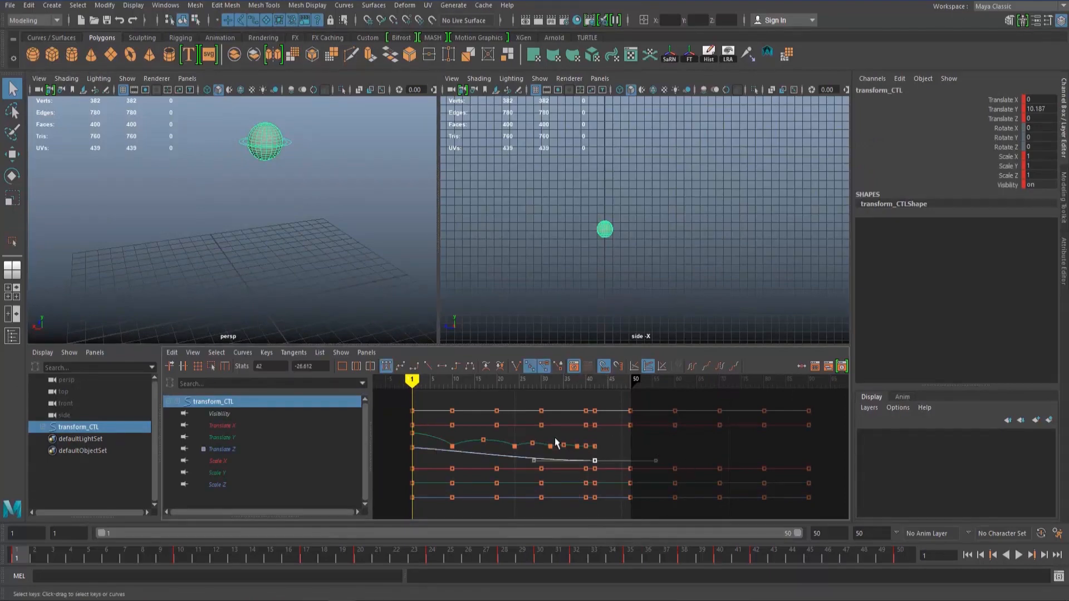
pyautogui.click(252, 449)
pyautogui.press('space')
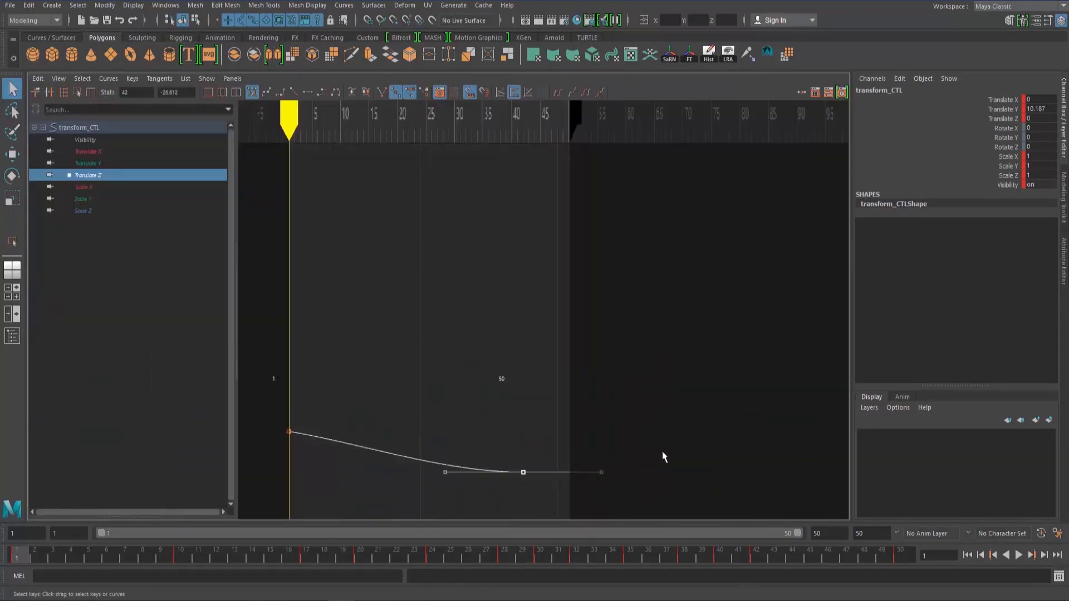
pyautogui.moveTo(561, 403)
pyautogui.keyDown('alt'); pyautogui.mouseDown(button='middle')
pyautogui.moveTo(572, 411)
pyautogui.moveTo(551, 421)
pyautogui.mouseUp(button='middle'); pyautogui.keyUp('alt')
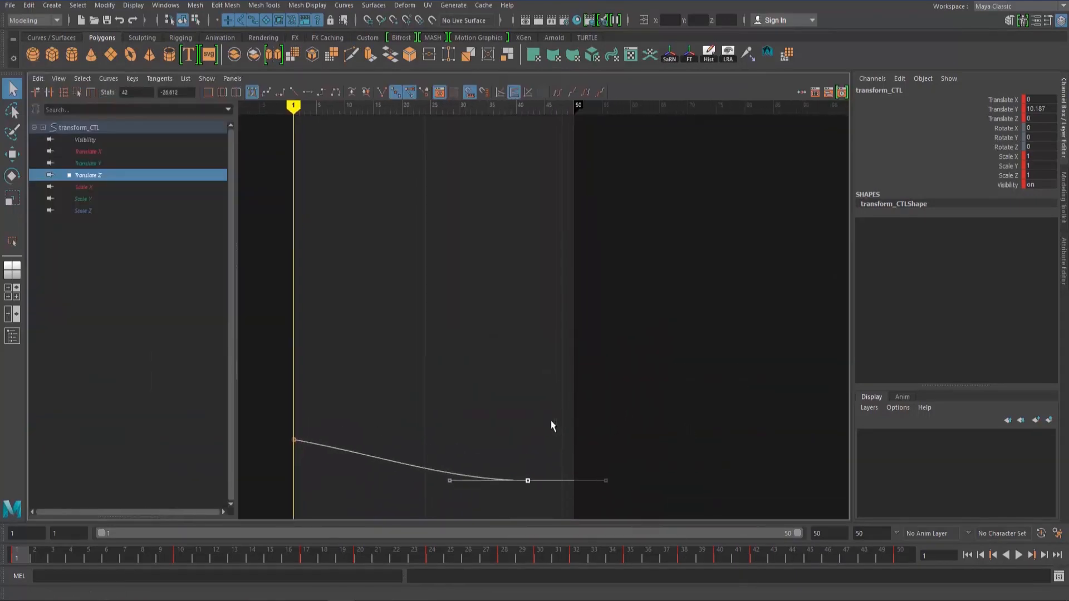
pyautogui.click(755, 556)
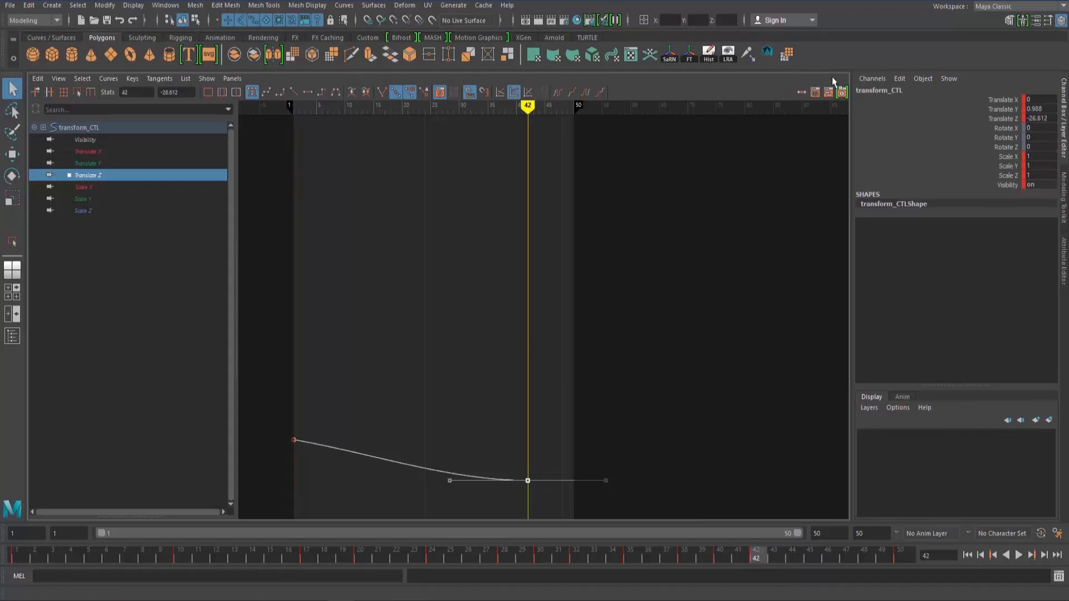
pyautogui.press('w')
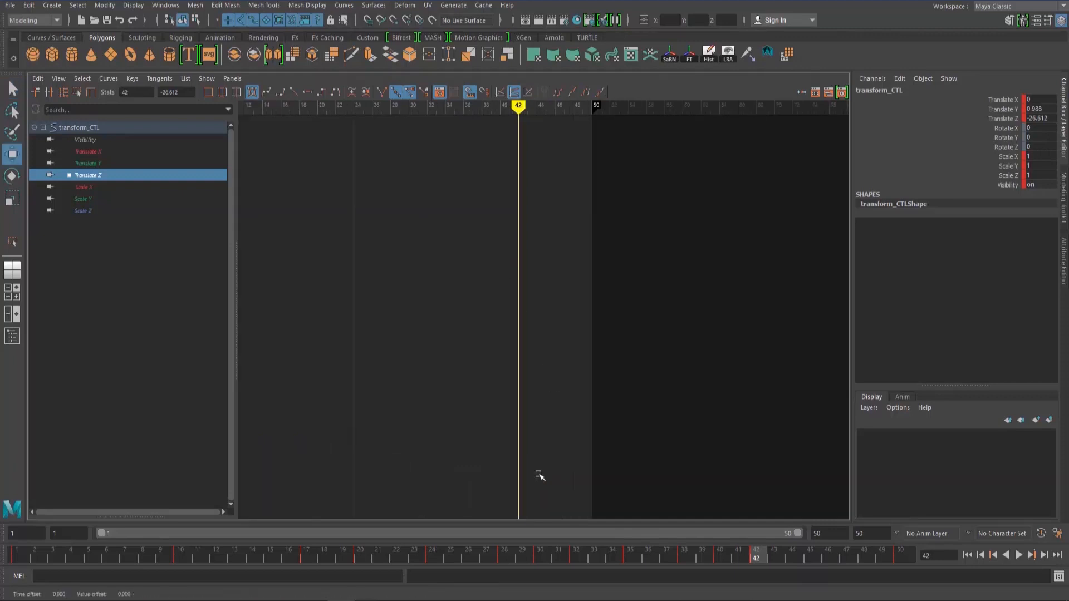
pyautogui.keyDown('alt'); pyautogui.moveTo(544, 462); pyautogui.dragTo(561, 386, button='middle'); pyautogui.keyUp('alt')
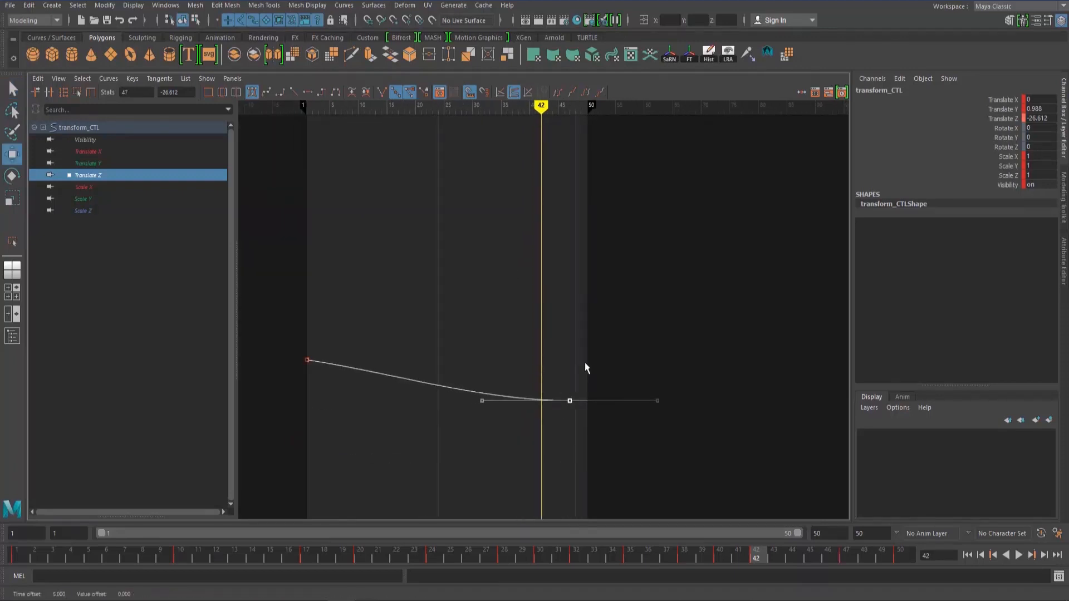
# Play the animation from frame 1 in the full-size side view, stop it, and restore the multi-panel layout.
pyautogui.press('space')
pyautogui.press('space')
pyautogui.press('q')
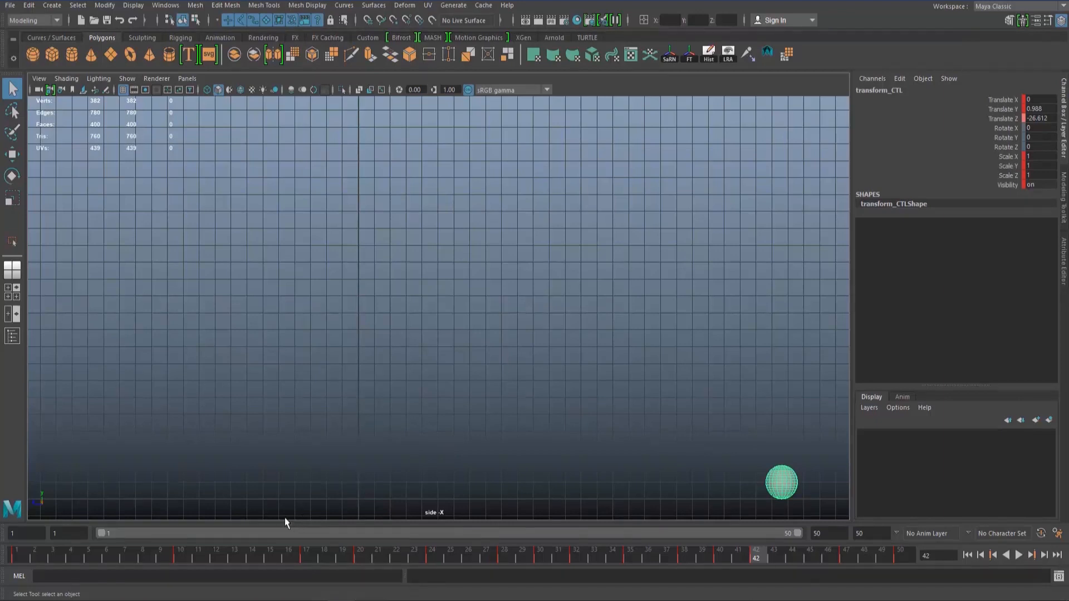
pyautogui.click(536, 384)
pyautogui.keyDown('alt'); pyautogui.moveTo(536, 389); pyautogui.dragTo(345, 368, button='middle'); pyautogui.keyUp('alt')
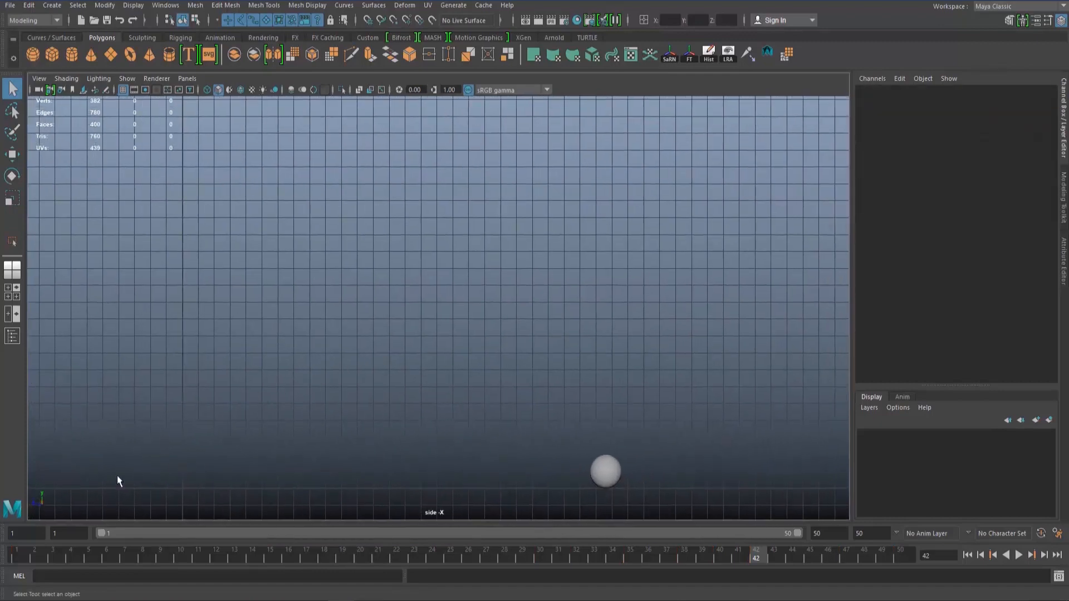
pyautogui.click(12, 559)
pyautogui.click(1019, 555)
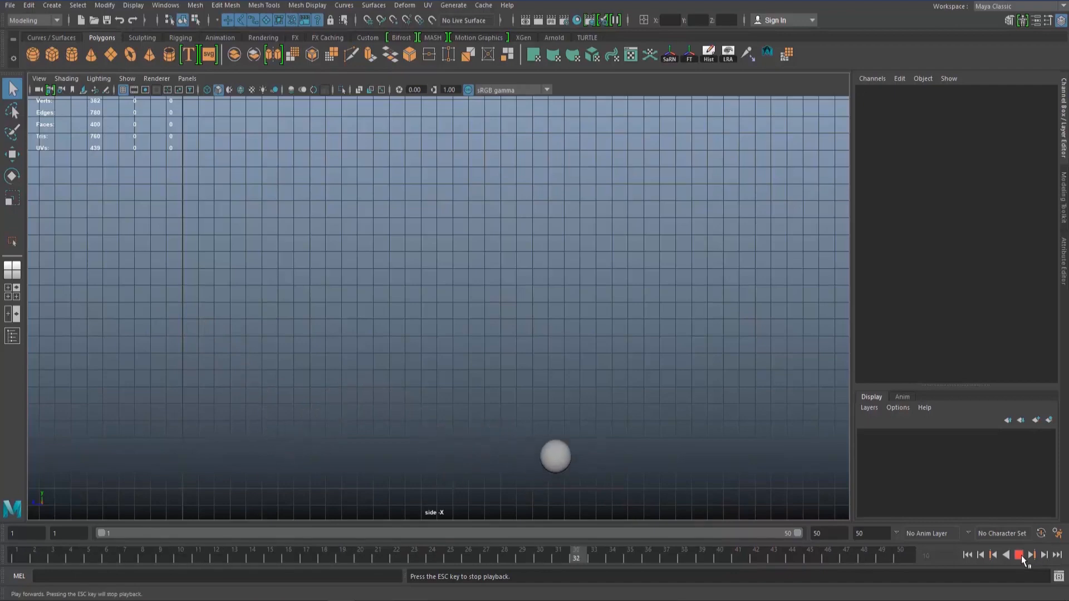
pyautogui.click(1022, 556)
pyautogui.press('space')
# Reselect the ball control and move its last Translate Z key to frame 50, checking the ball's pose at that frame.
pyautogui.keyDown('alt'); pyautogui.moveTo(628, 446); pyautogui.dragTo(580, 410, button='middle'); pyautogui.keyUp('alt')
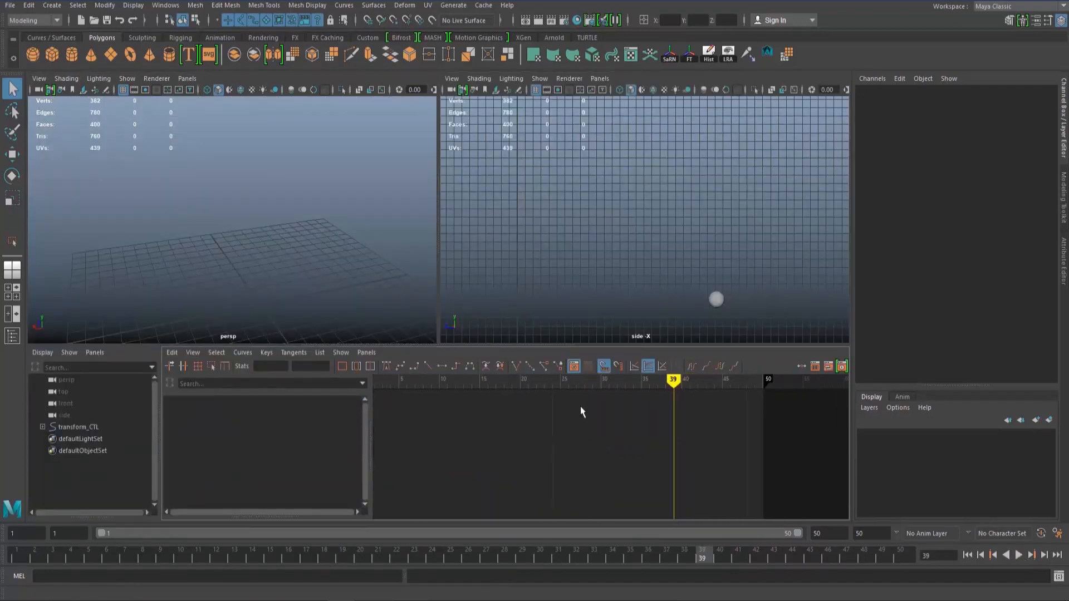
pyautogui.hotkey('ctrl', 'z')
pyautogui.keyDown('alt'); pyautogui.moveTo(611, 445); pyautogui.dragTo(576, 415, button='middle'); pyautogui.keyUp('alt')
pyautogui.hotkey('ctrl', 'z')
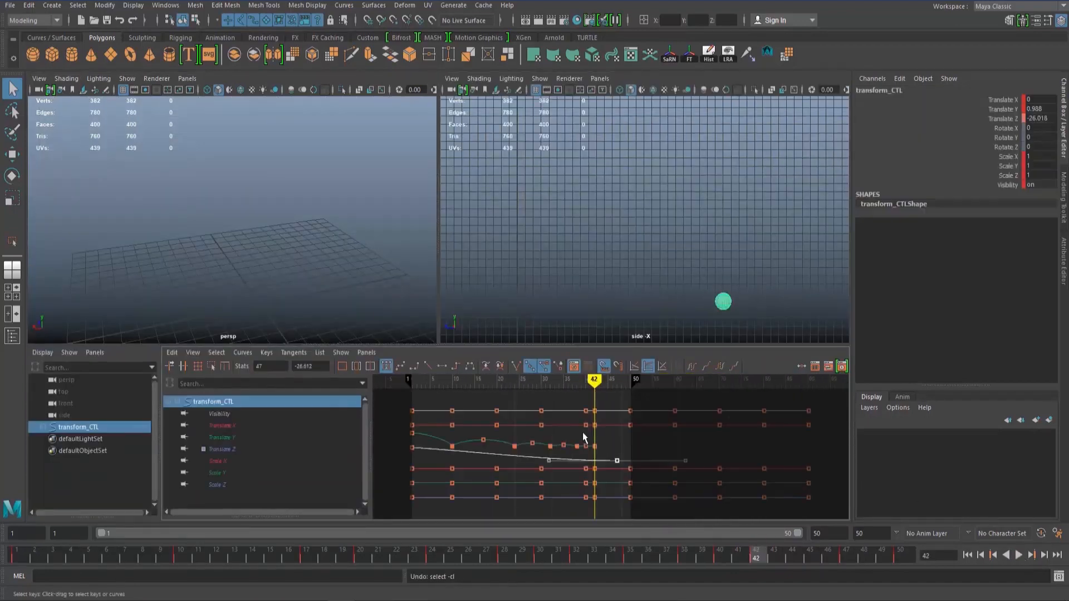
pyautogui.keyDown('alt'); pyautogui.moveTo(588, 475); pyautogui.dragTo(609, 468, button='right'); pyautogui.keyUp('alt')
pyautogui.click(630, 438)
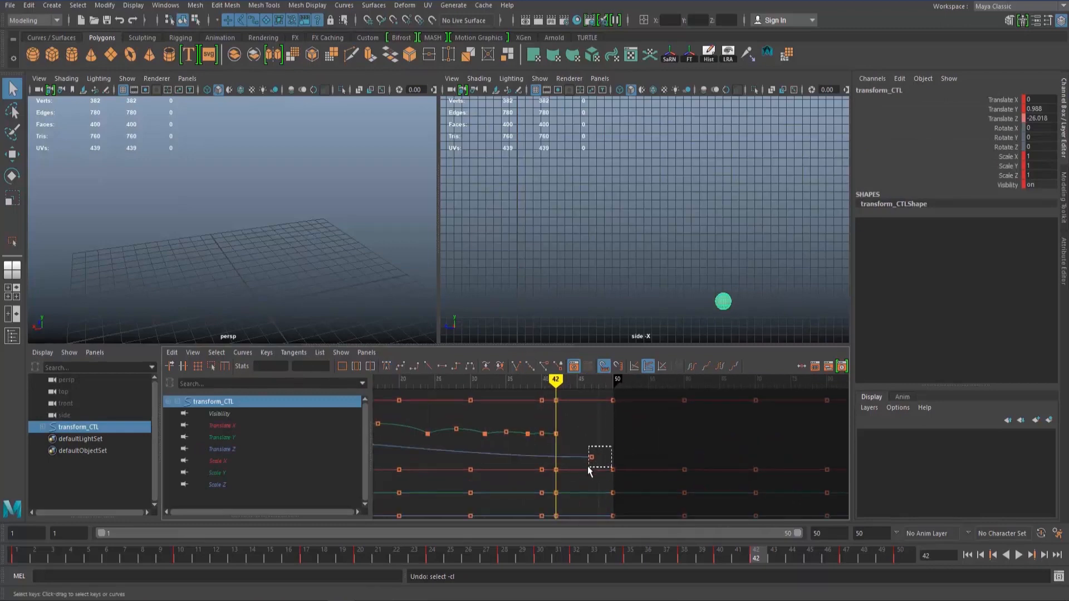
pyautogui.moveTo(589, 471); pyautogui.dragTo(589, 469)
pyautogui.press('w')
pyautogui.moveTo(592, 452); pyautogui.dragTo(619, 453, button='middle')
pyautogui.click(907, 550)
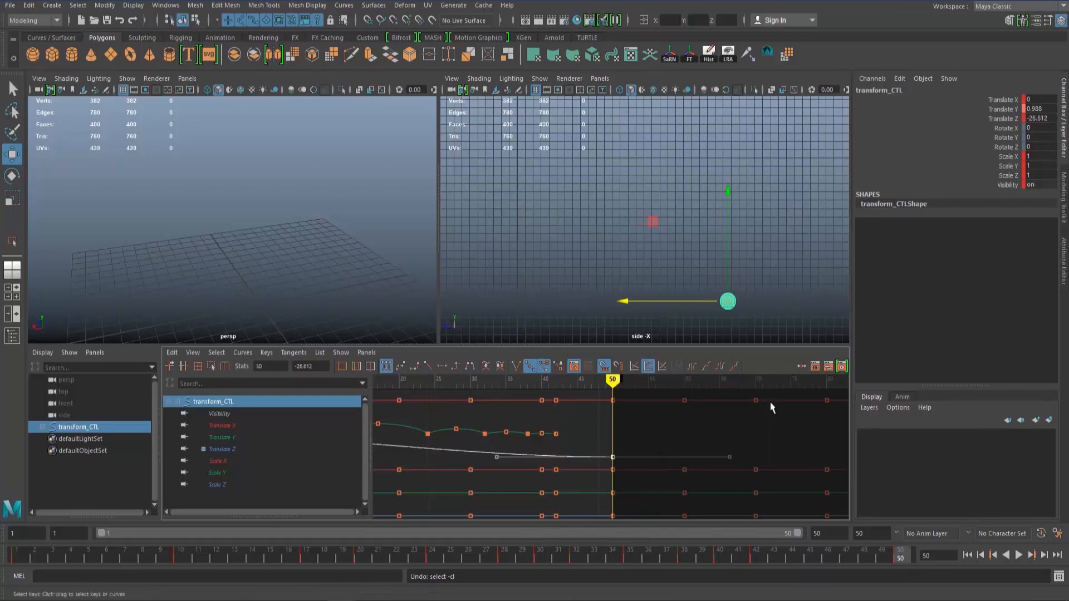
# Deselect the ball, play the slower roll-out in the full-size side view, and return to frame 1.
pyautogui.press('space')
pyautogui.click(649, 369)
pyautogui.click(1019, 556)
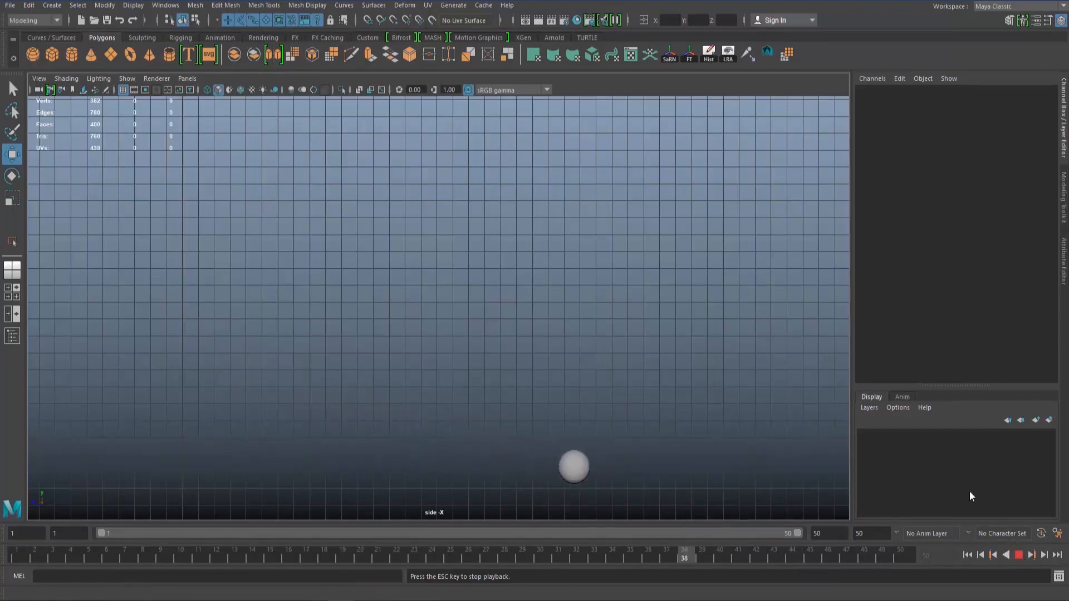
pyautogui.click(1019, 555)
pyautogui.keyDown('alt'); pyautogui.moveTo(459, 370); pyautogui.dragTo(480, 365, button='middle'); pyautogui.keyUp('alt')
pyautogui.click(20, 558)
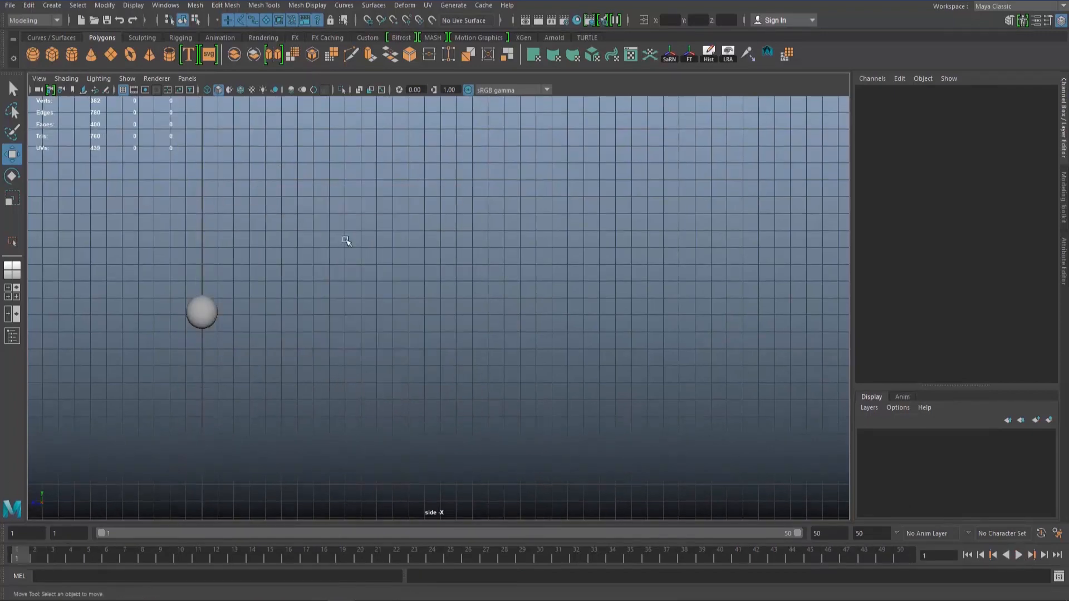
# Select the ball geometry in the full-size perspective view and assign it a new Lambert material.
pyautogui.press('space')
pyautogui.press('space')
pyautogui.keyDown('alt'); pyautogui.moveTo(334, 245); pyautogui.dragTo(586, 240); pyautogui.keyUp('alt')
pyautogui.keyDown('alt'); pyautogui.moveTo(585, 239); pyautogui.dragTo(411, 276, button='middle'); pyautogui.keyUp('alt')
pyautogui.click(411, 276)
pyautogui.keyDown('alt'); pyautogui.moveTo(477, 283); pyautogui.dragTo(416, 244); pyautogui.keyUp('alt')
pyautogui.press('q')
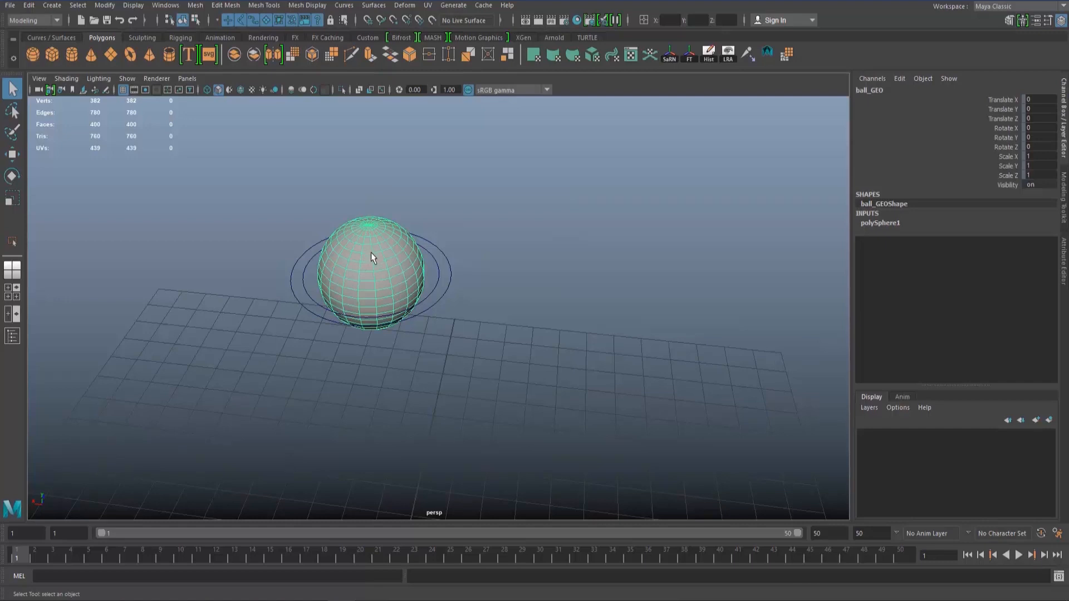
pyautogui.keyDown('shift'); pyautogui.click(400, 258); pyautogui.keyUp('shift')
pyautogui.click(400, 259)
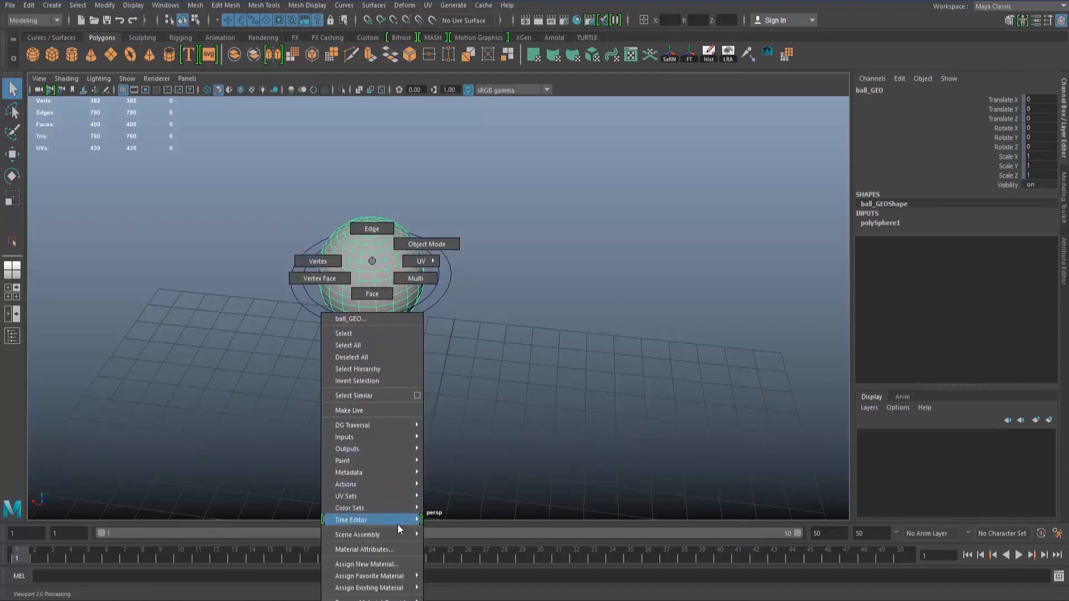
pyautogui.click(390, 567)
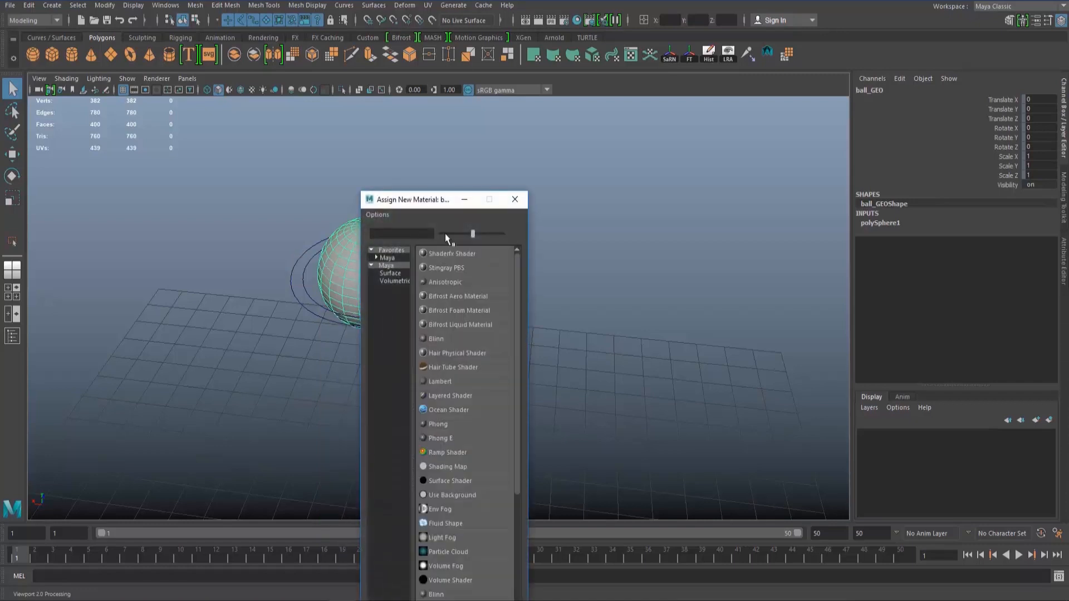
pyautogui.moveTo(455, 193); pyautogui.dragTo(599, 83)
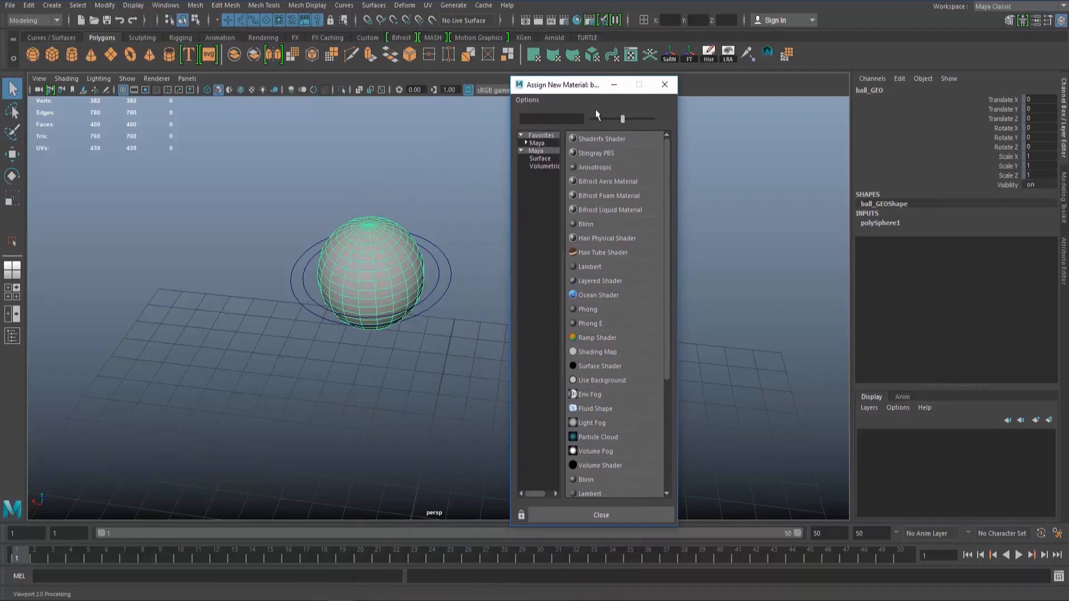
pyautogui.click(597, 267)
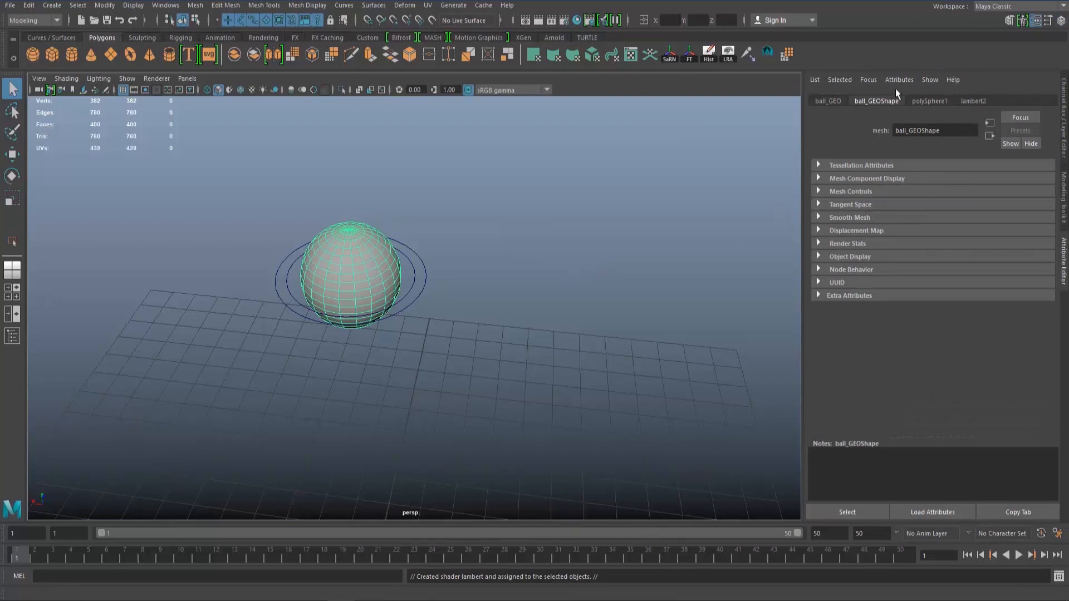
# Map a Checker texture to the Color of the ball's lambert2 material and turn on textured display.
pyautogui.click(973, 101)
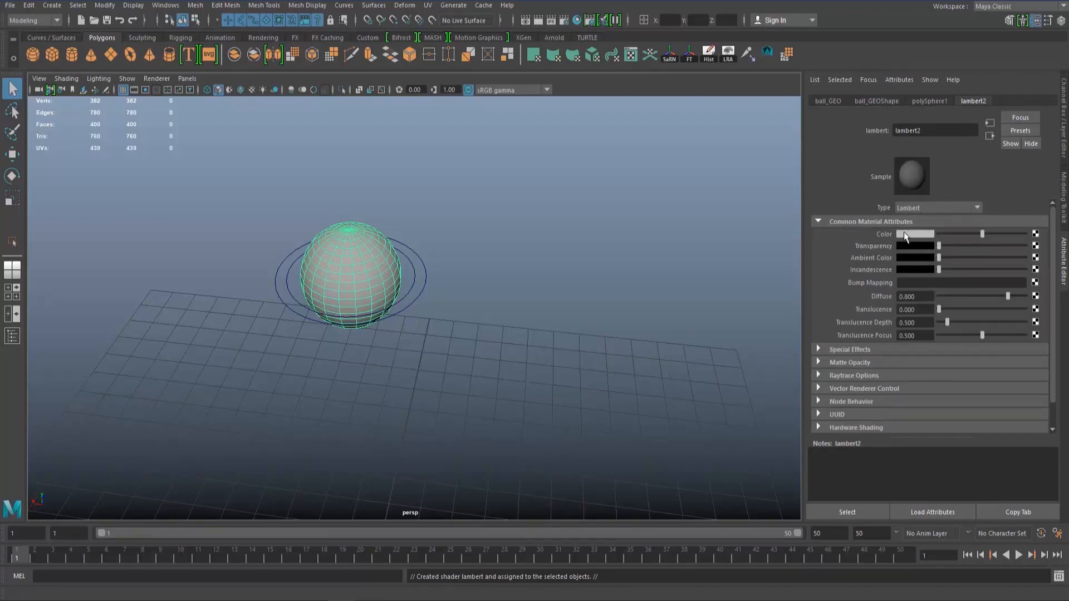
pyautogui.click(1035, 234)
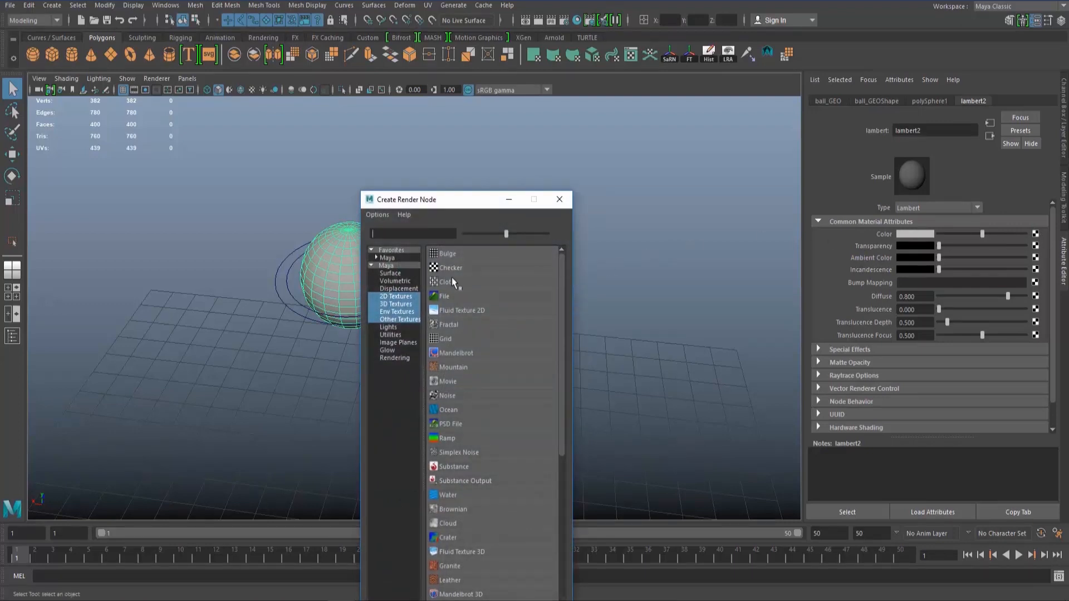
pyautogui.moveTo(448, 200); pyautogui.dragTo(616, 124)
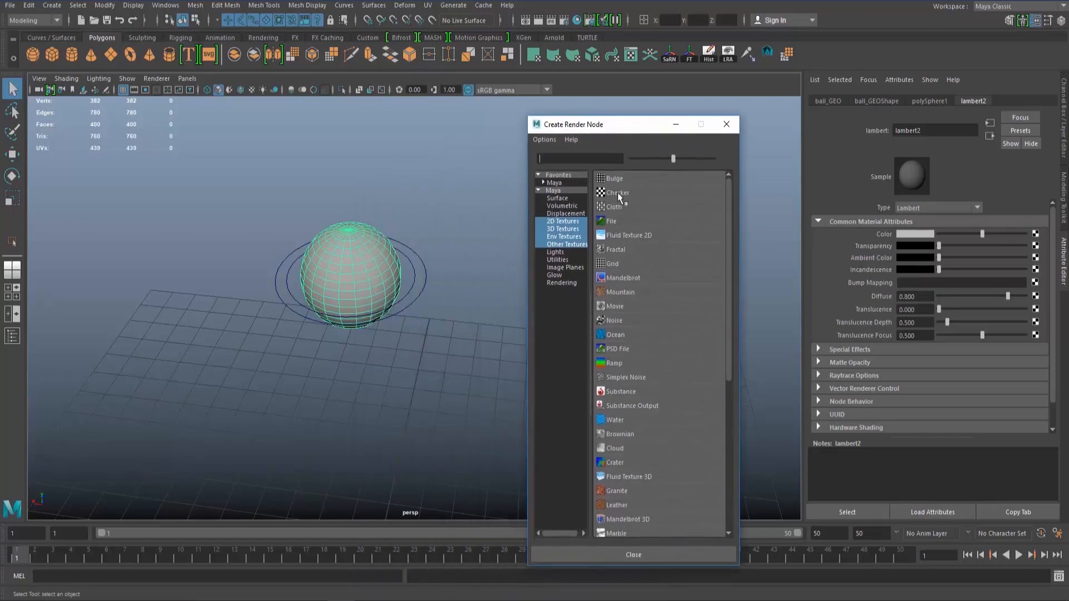
pyautogui.click(616, 193)
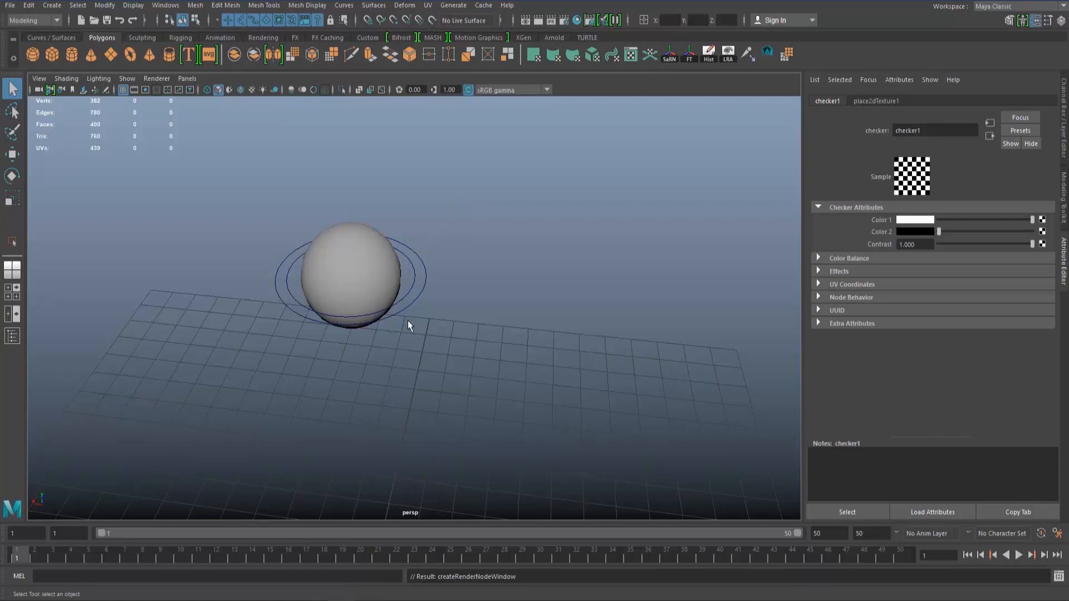
pyautogui.press('6')
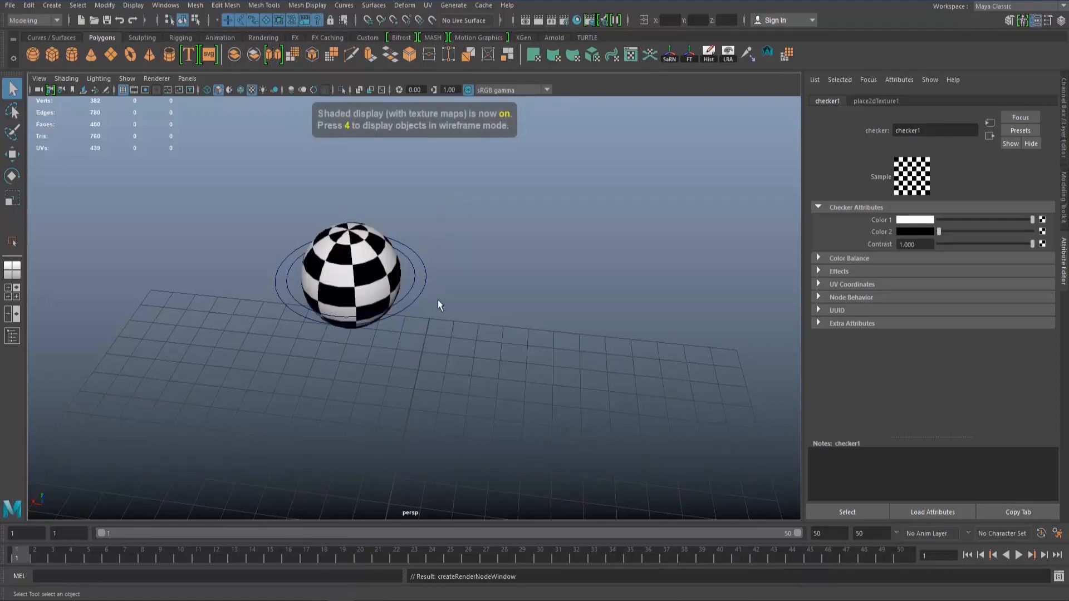
# Examine the checker pattern on the ball from several angles in the perspective view, with the channel values displayed in place of the attributes.
pyautogui.keyDown('alt'); pyautogui.moveTo(438, 305); pyautogui.dragTo(510, 290); pyautogui.keyUp('alt')
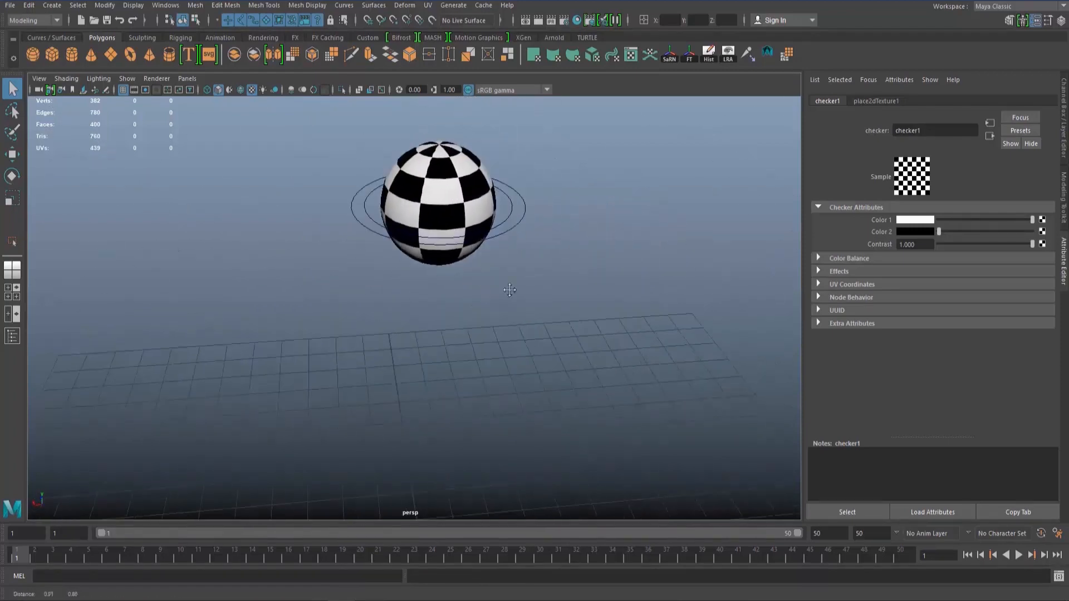
pyautogui.keyDown('alt'); pyautogui.moveTo(509, 291); pyautogui.dragTo(502, 299, button='middle'); pyautogui.keyUp('alt')
pyautogui.hotkey('ctrl', 'a')
pyautogui.keyDown('alt'); pyautogui.moveTo(533, 232); pyautogui.dragTo(479, 297, button='middle'); pyautogui.keyUp('alt')
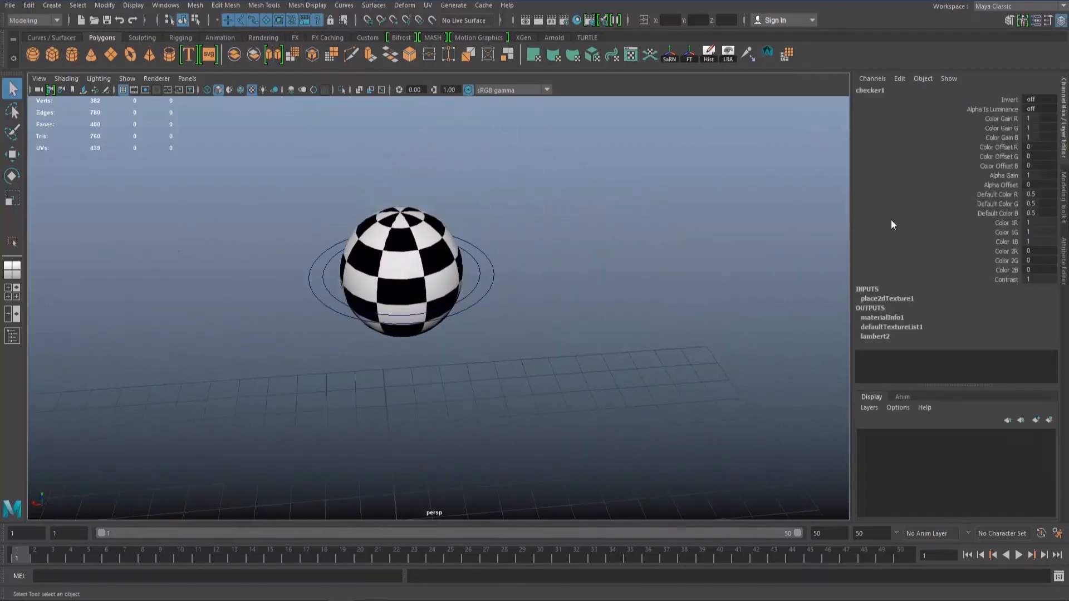
pyautogui.keyDown('alt'); pyautogui.moveTo(521, 226); pyautogui.dragTo(496, 256, button='middle'); pyautogui.keyUp('alt')
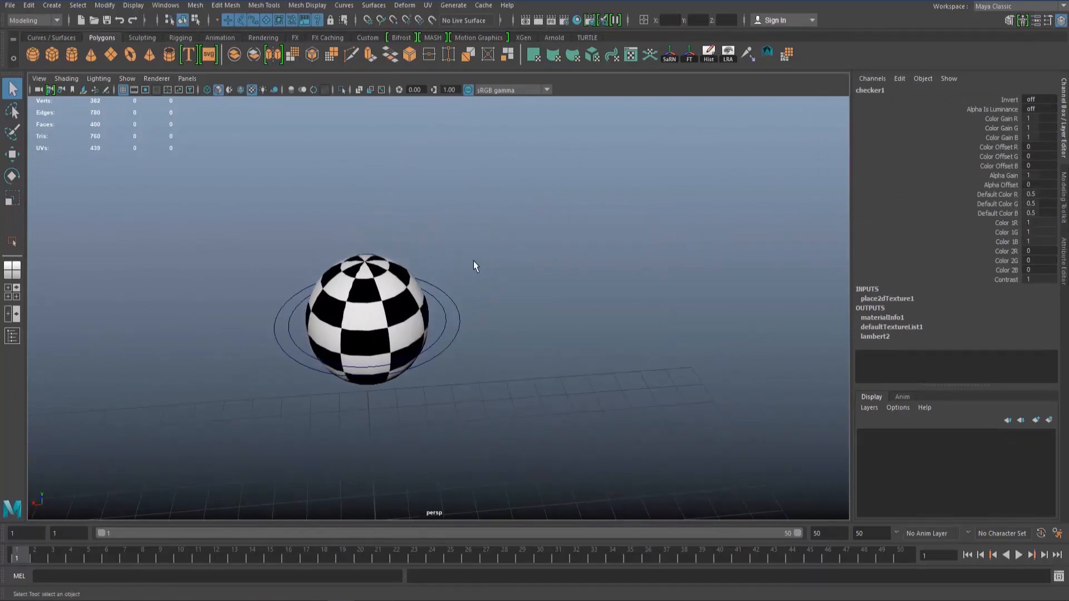
pyautogui.keyDown('alt'); pyautogui.moveTo(473, 266); pyautogui.dragTo(523, 272); pyautogui.keyUp('alt')
pyautogui.keyDown('alt'); pyautogui.moveTo(492, 249); pyautogui.dragTo(453, 209, button='middle'); pyautogui.keyUp('alt')
pyautogui.keyDown('alt'); pyautogui.moveTo(453, 210); pyautogui.dragTo(419, 225); pyautogui.keyUp('alt')
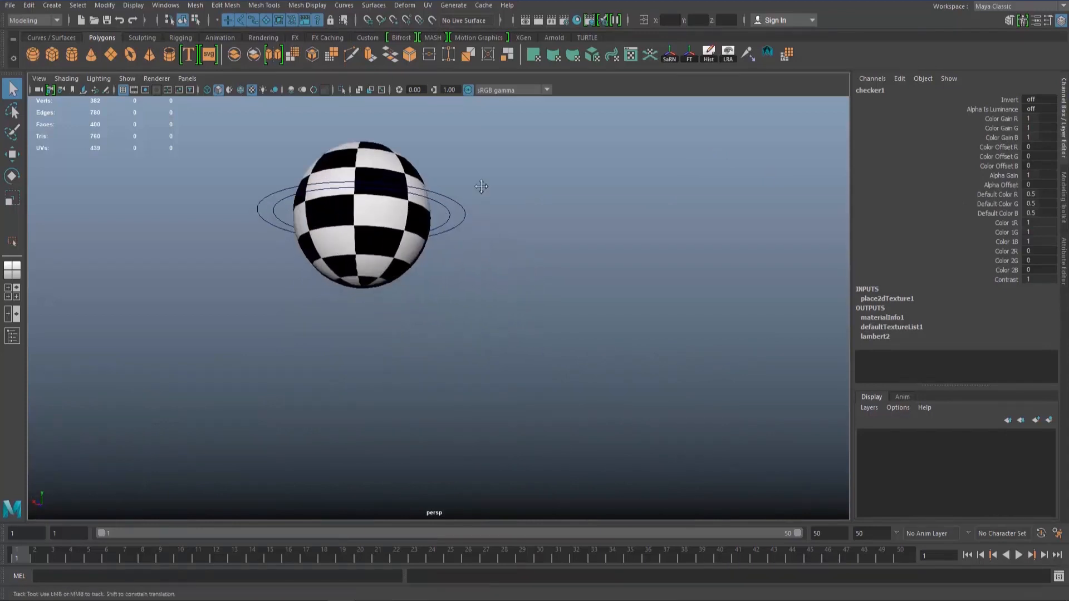
pyautogui.keyDown('alt'); pyautogui.moveTo(482, 187); pyautogui.dragTo(500, 296); pyautogui.keyUp('alt')
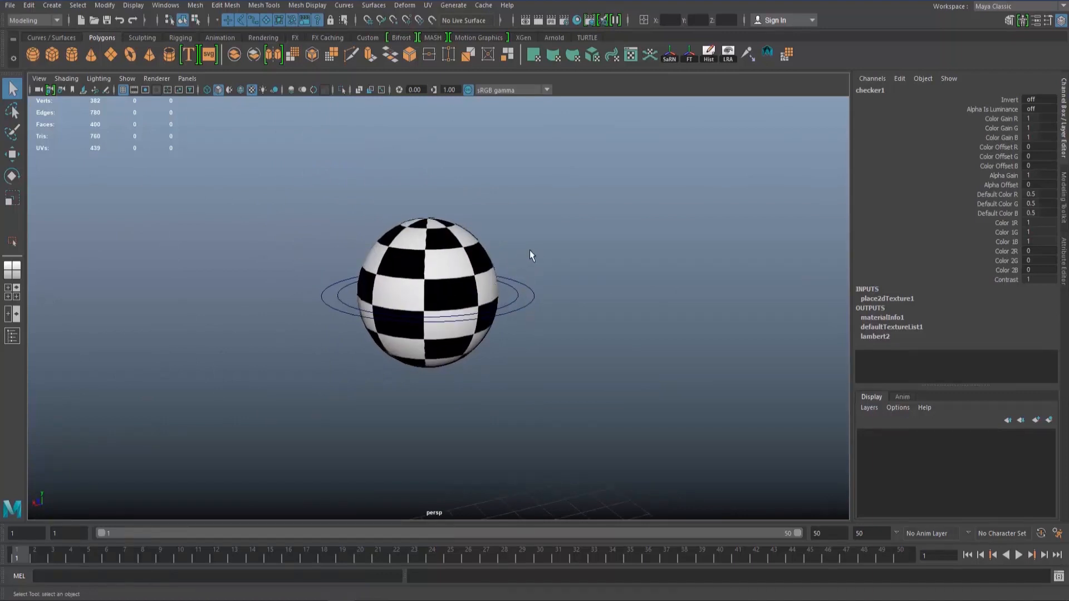
pyautogui.keyDown('alt'); pyautogui.moveTo(564, 299); pyautogui.dragTo(605, 315, button='middle'); pyautogui.keyUp('alt')
pyautogui.keyDown('alt'); pyautogui.moveTo(605, 316); pyautogui.dragTo(563, 279); pyautogui.keyUp('alt')
# Show the side view at full size and turn on textured display there.
pyautogui.press('space')
pyautogui.press('w')
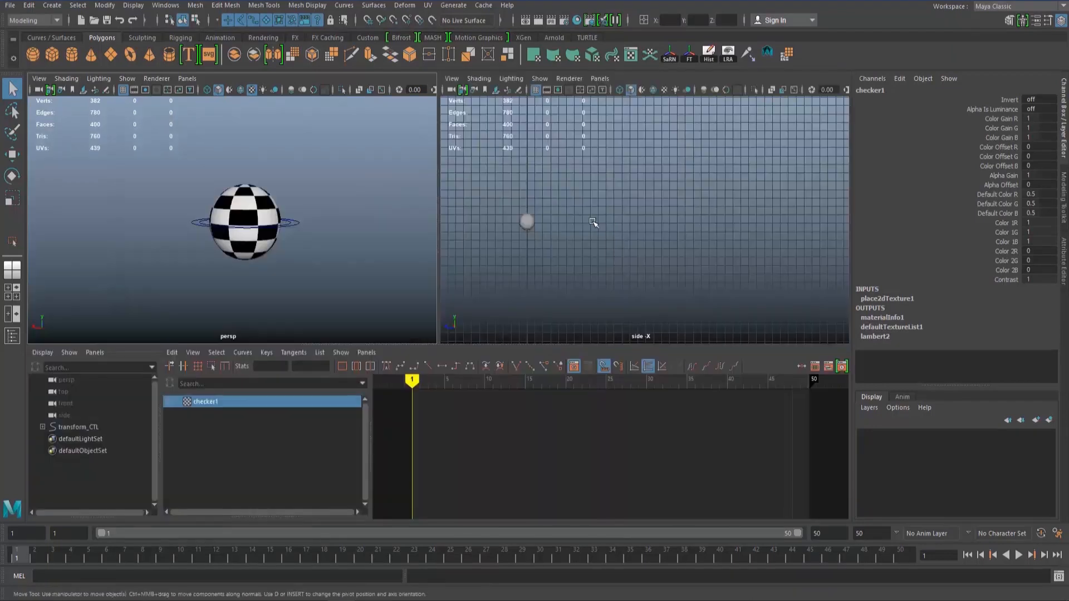
pyautogui.press('q')
pyautogui.press('space')
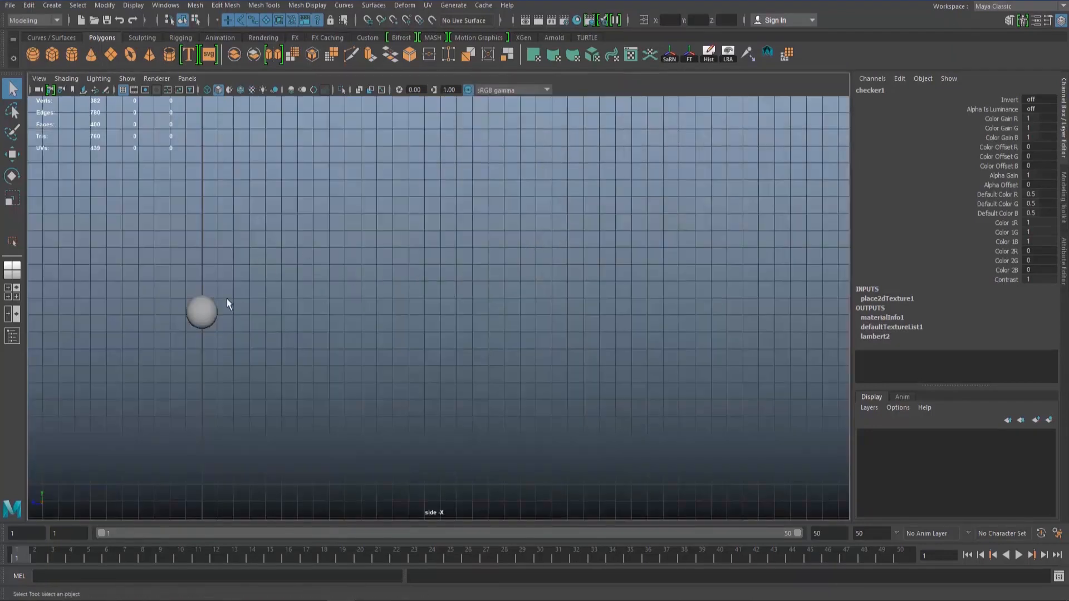
pyautogui.press('6')
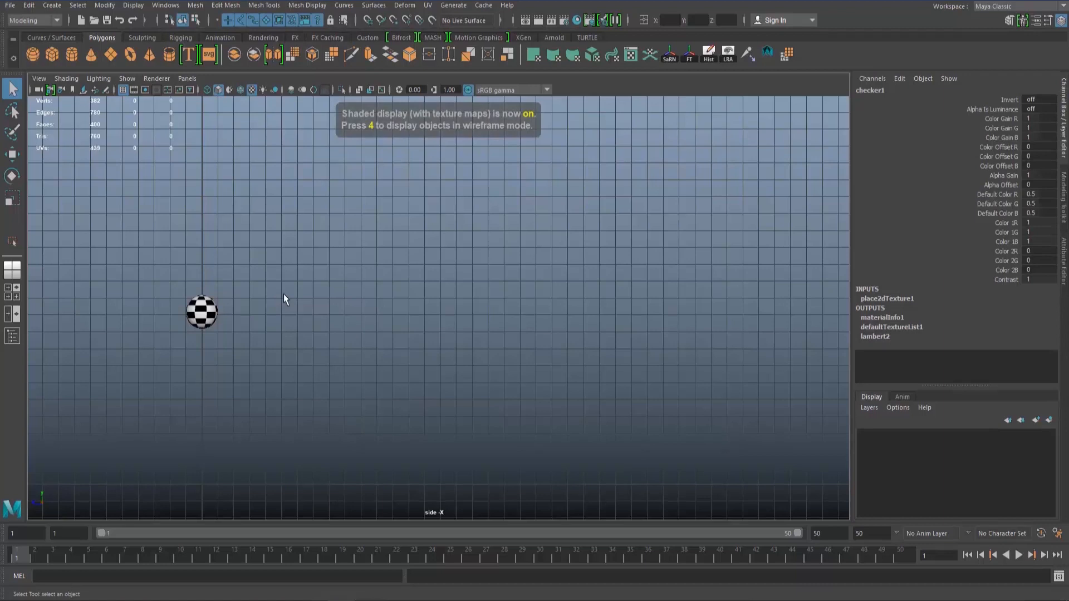
# Compare the shaded, wireframe, textured and all-lights display modes in the side view, return to textured display, and play the animation.
pyautogui.press('5')
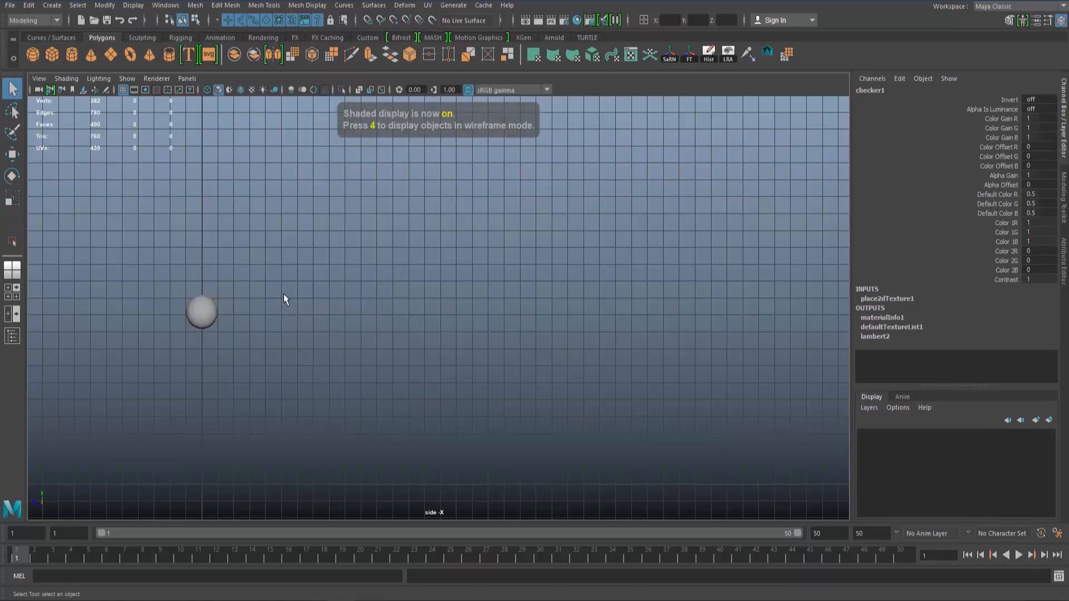
pyautogui.press('4')
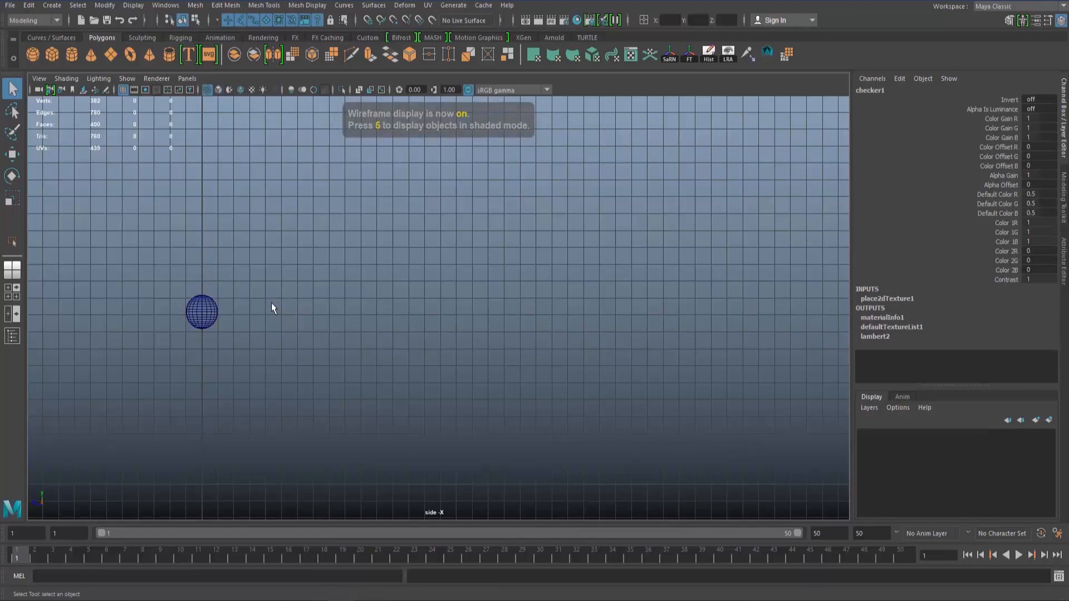
pyautogui.press('5')
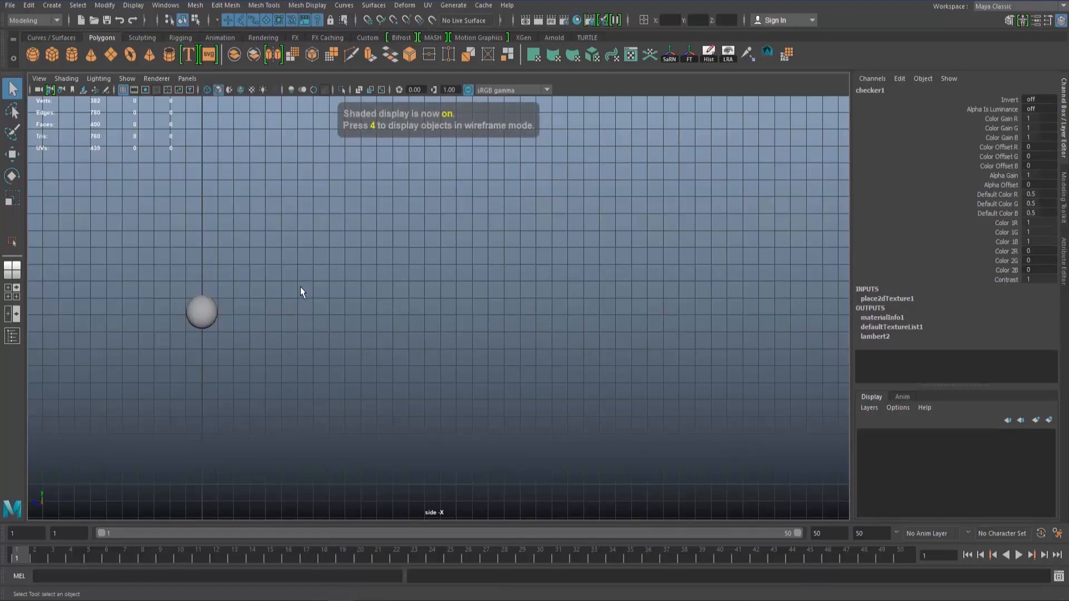
pyautogui.press('6')
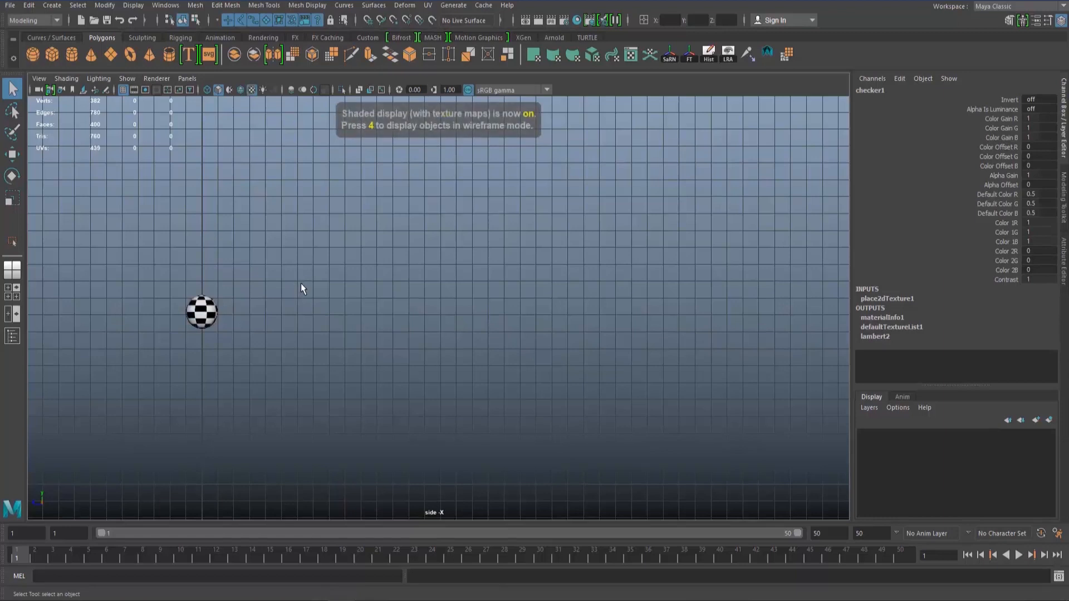
pyautogui.press('7')
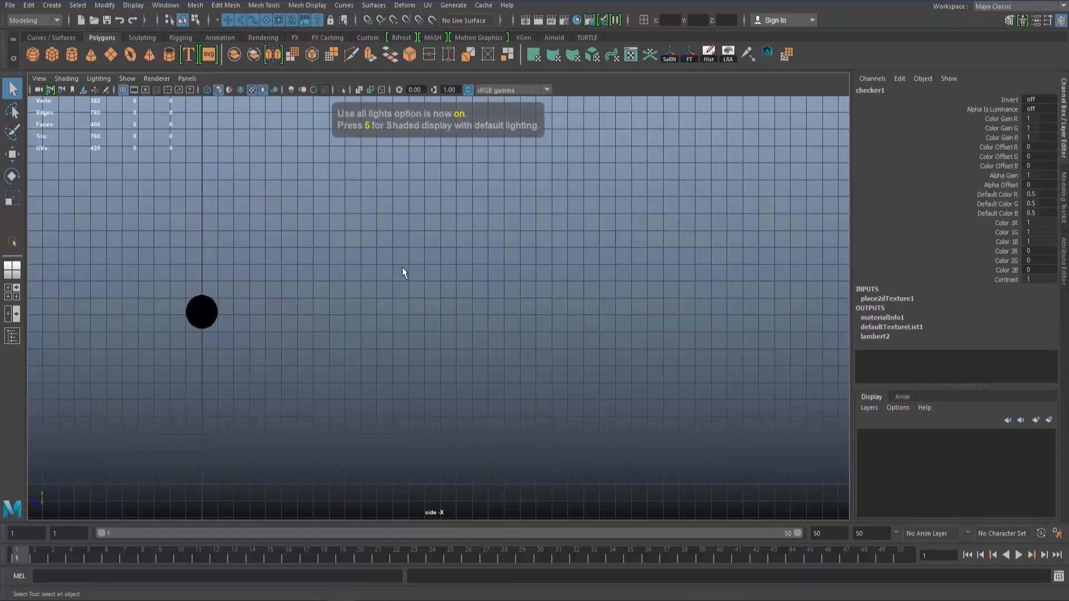
pyautogui.press('6')
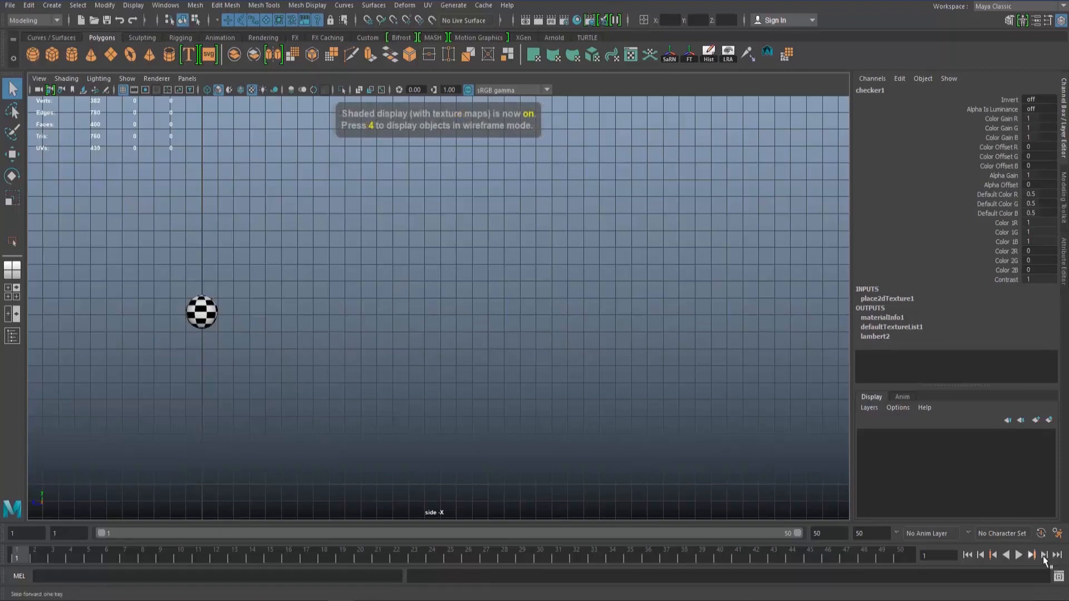
pyautogui.click(1018, 556)
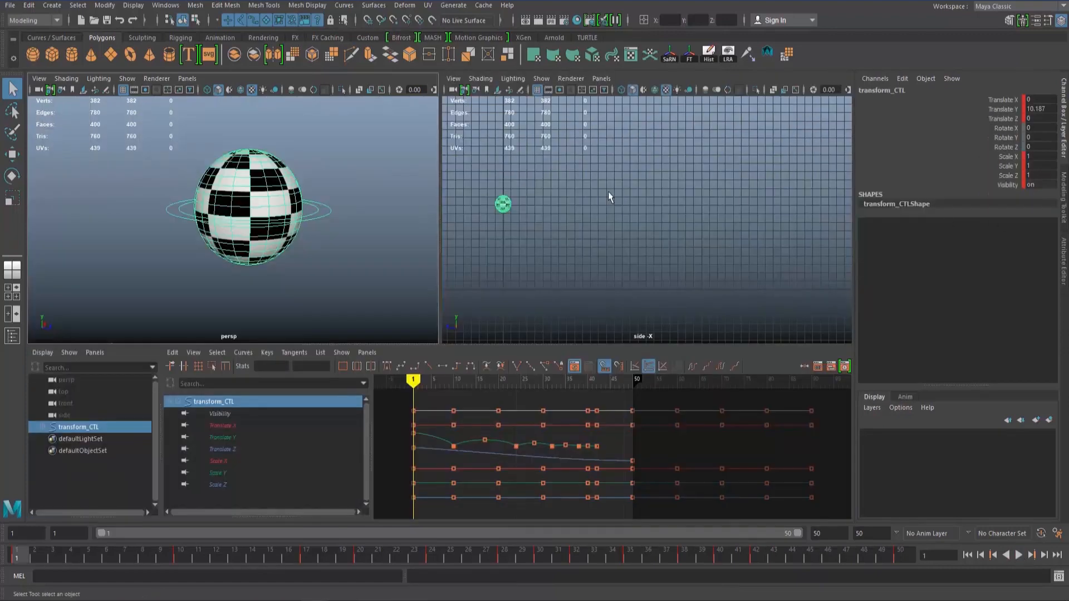
# Select transform_CTL in the full-size perspective view and unlock its Rotate X, Y and Z channels.
pyautogui.click(363, 209)
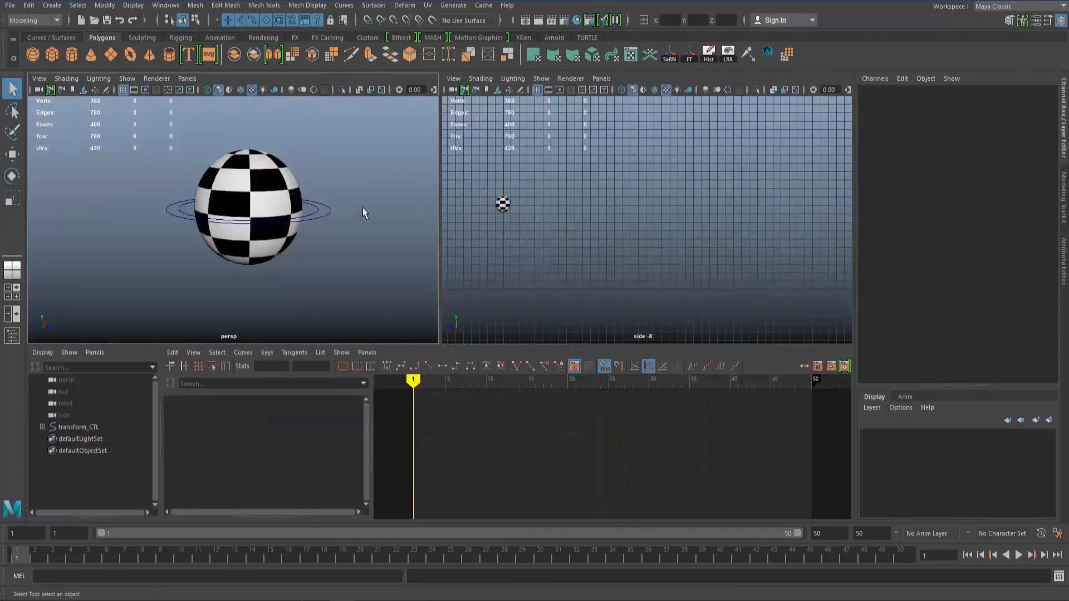
pyautogui.press('space')
pyautogui.click(634, 293)
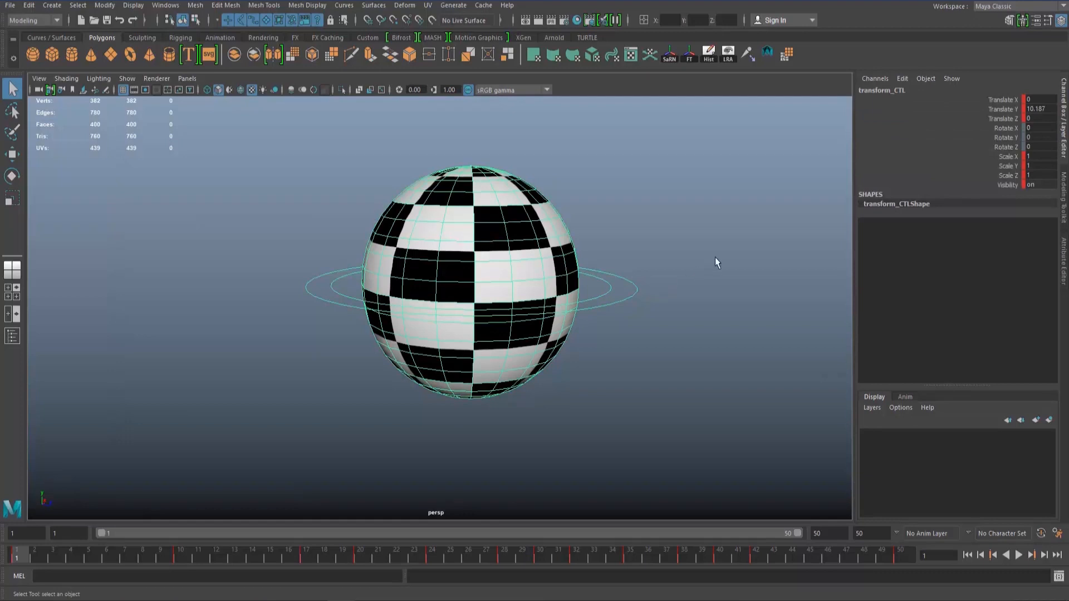
pyautogui.moveTo(1007, 127); pyautogui.dragTo(1001, 146)
pyautogui.rightClick(1000, 136)
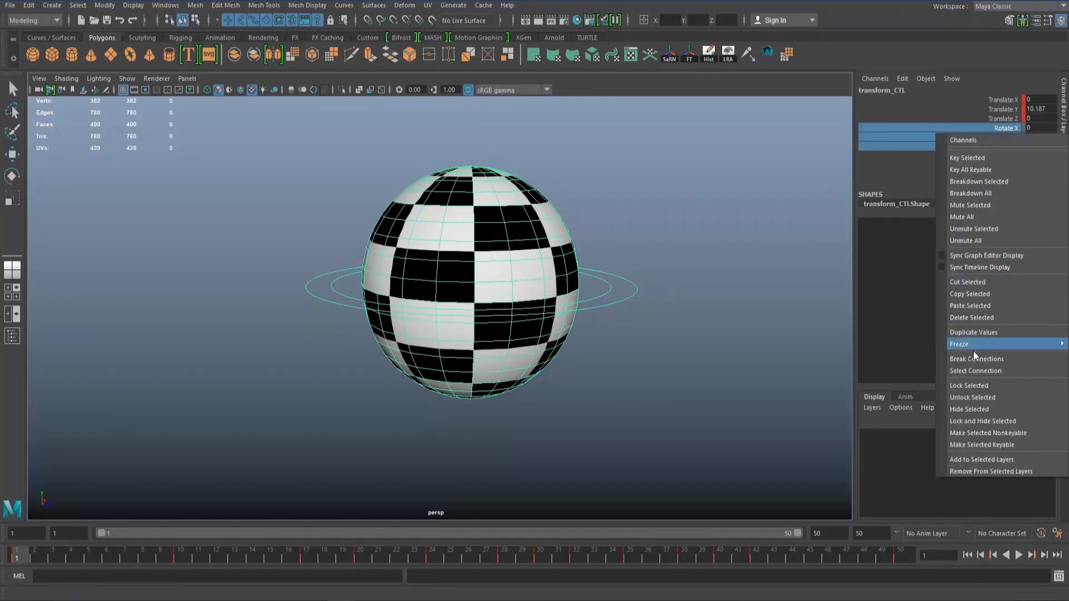
pyautogui.click(973, 399)
# Set a rotation key on transform_CTL at frame 1.
pyautogui.scroll(-2, 652, 260)
pyautogui.keyDown('alt'); pyautogui.moveTo(651, 260); pyautogui.dragTo(634, 247, button='middle'); pyautogui.keyUp('alt')
pyautogui.scroll(3, 579, 260)
pyautogui.moveTo(634, 247)
pyautogui.keyDown('alt'); pyautogui.mouseDown()
pyautogui.moveTo(632, 263)
pyautogui.moveTo(649, 234)
pyautogui.mouseUp(); pyautogui.keyUp('alt')
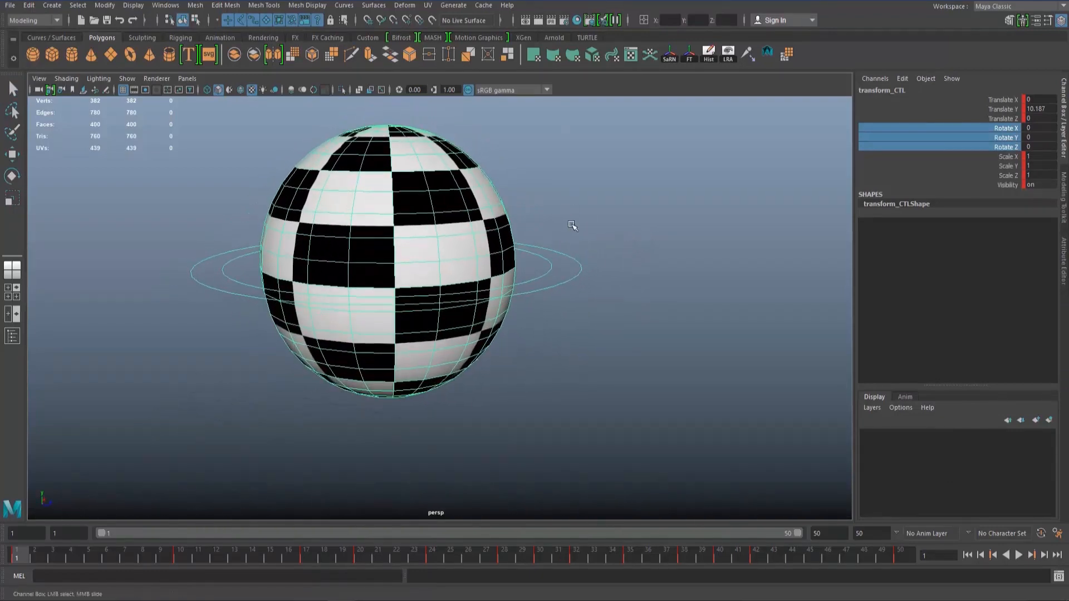
pyautogui.keyDown('alt'); pyautogui.moveTo(575, 226); pyautogui.dragTo(594, 272, button='middle'); pyautogui.keyUp('alt')
pyautogui.scroll(-2, 553, 212)
pyautogui.keyDown('alt'); pyautogui.moveTo(594, 273); pyautogui.dragTo(486, 243, button='right'); pyautogui.keyUp('alt')
pyautogui.hotkey('shift', 'e')
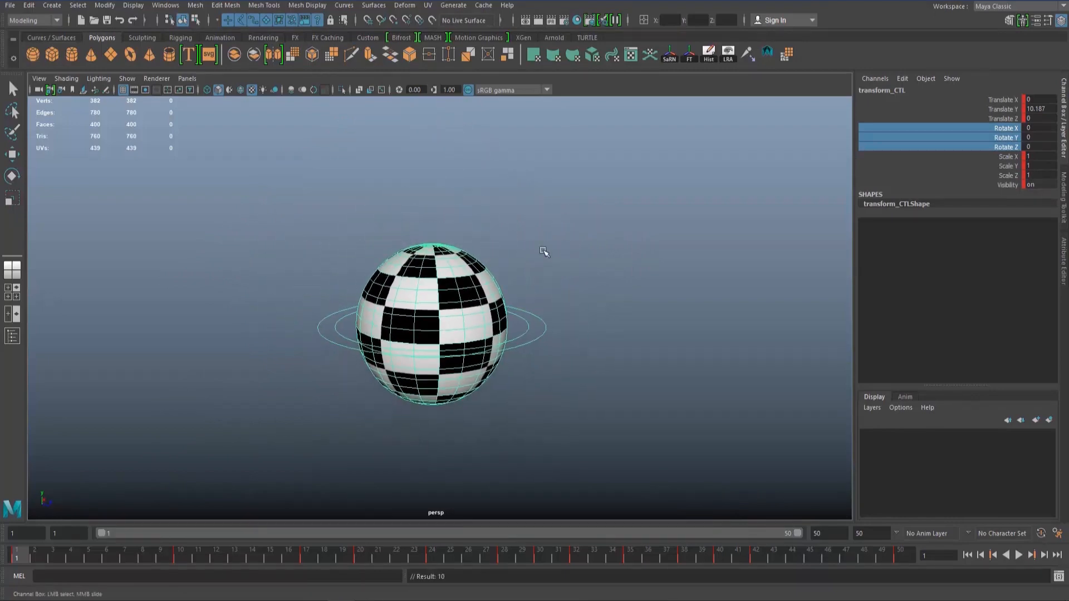
# Select the inner rotation_CTL ring to compare its channels with the outer control's, and reselect transform_CTL.
pyautogui.click(530, 326)
pyautogui.scroll(3, 640, 332)
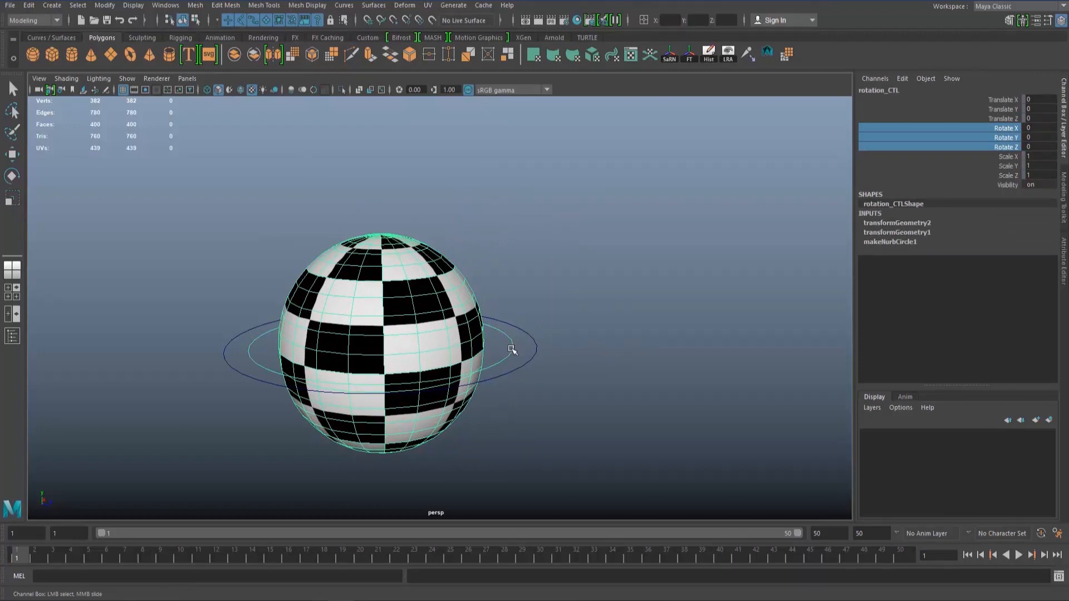
pyautogui.click(532, 357)
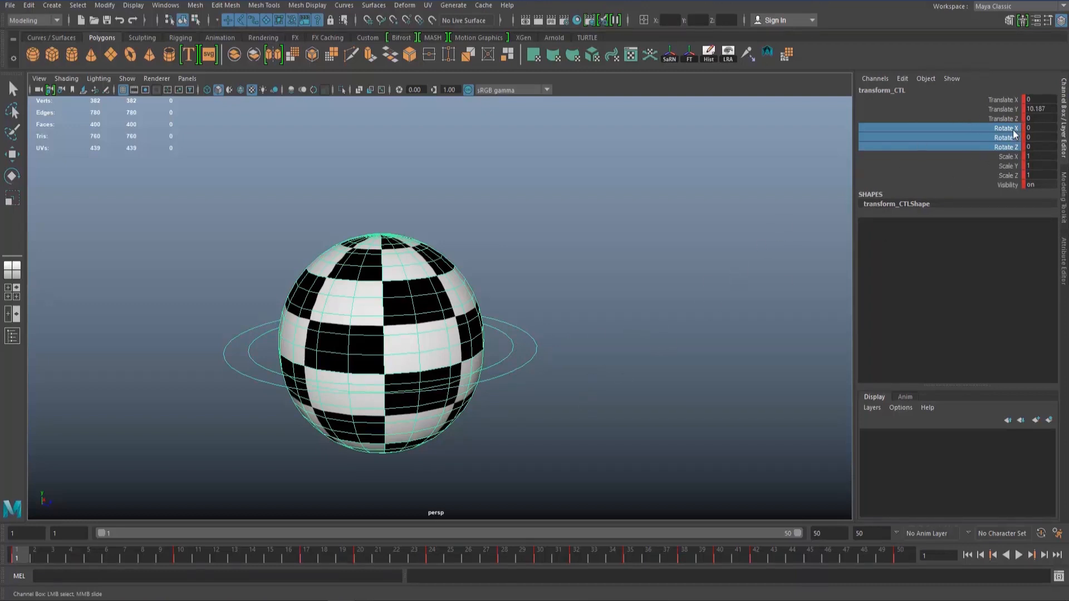
pyautogui.click(549, 367)
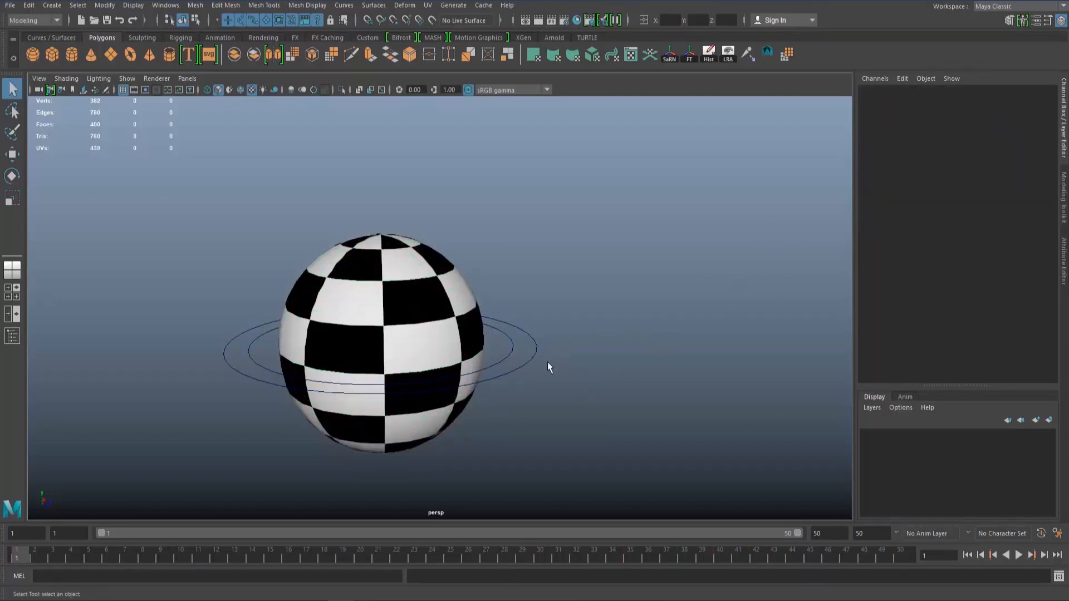
pyautogui.click(533, 356)
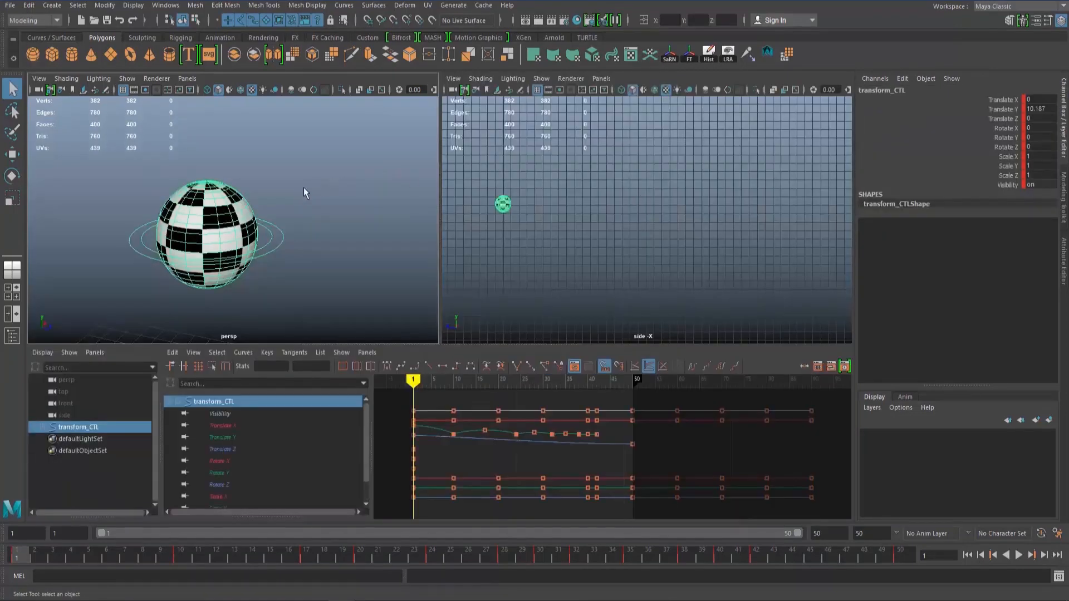
# Rotate transform_CTL about 27 degrees around X in the full-size side view.
pyautogui.keyDown('alt'); pyautogui.moveTo(303, 187); pyautogui.dragTo(361, 176, button='middle'); pyautogui.keyUp('alt')
pyautogui.click(361, 176)
pyautogui.click(327, 233)
pyautogui.press('space')
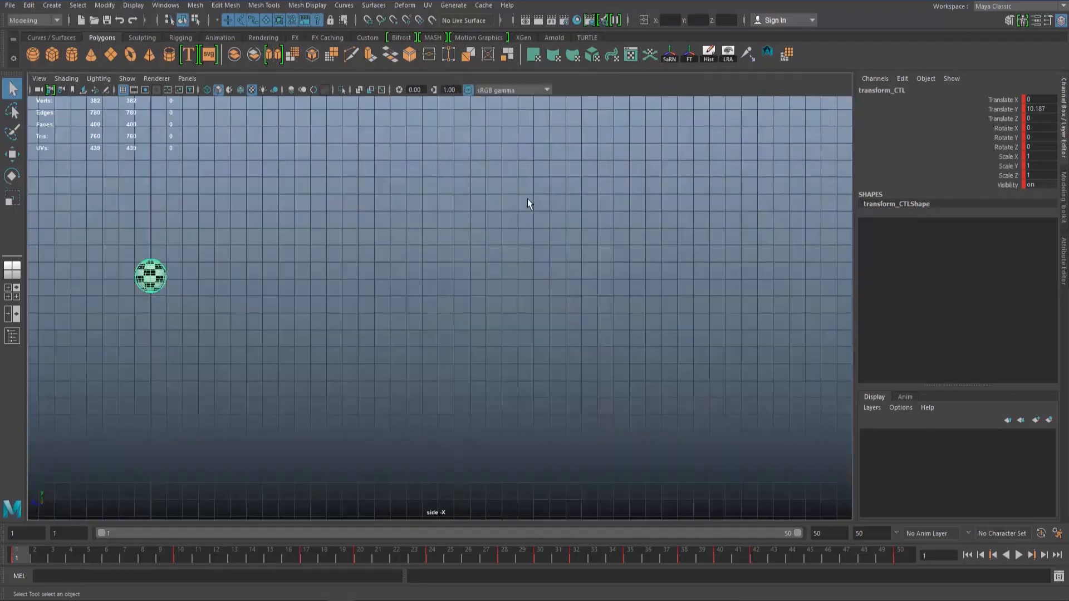
pyautogui.keyDown('alt'); pyautogui.moveTo(292, 259); pyautogui.dragTo(481, 277, button='middle'); pyautogui.keyUp('alt')
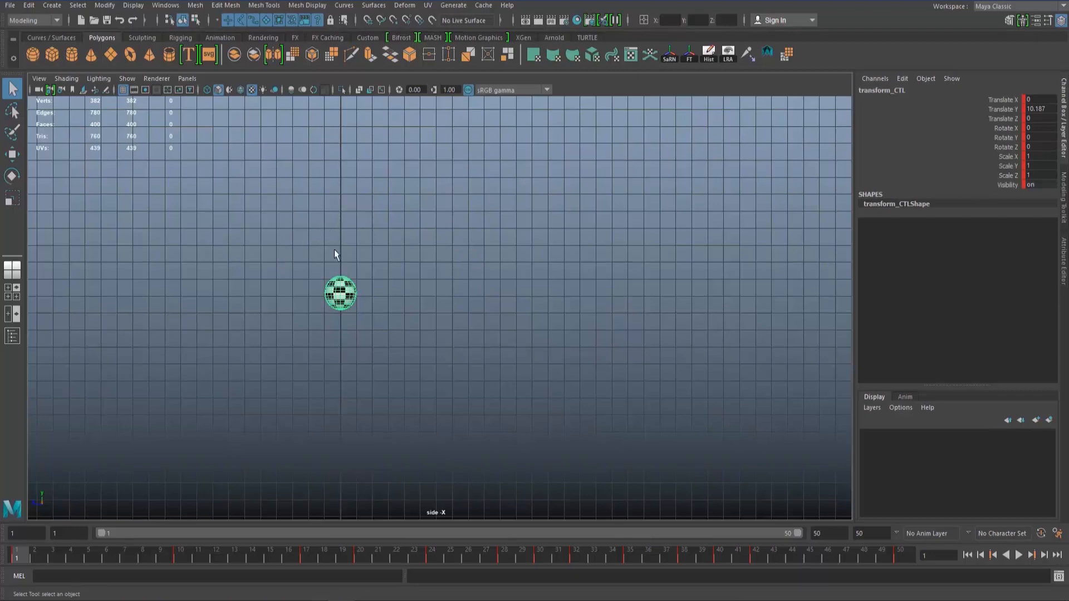
pyautogui.press('e')
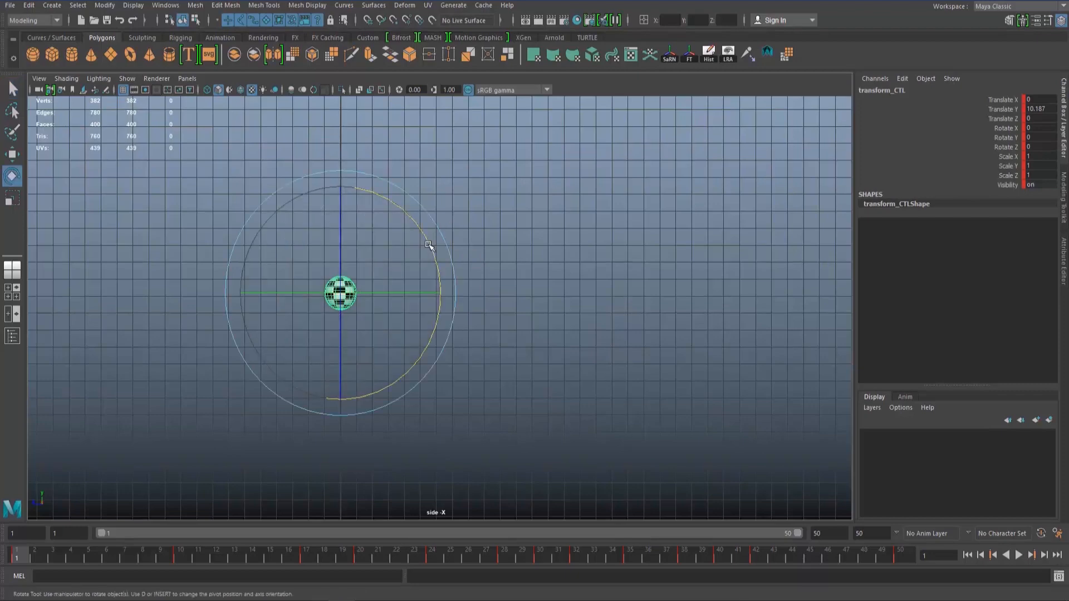
pyautogui.moveTo(429, 245); pyautogui.dragTo(397, 211)
# Stretch transform_CTL to about 1.88 in Scale Y, squash it to about 0.78 in Scale Z, and deselect it.
pyautogui.press('r')
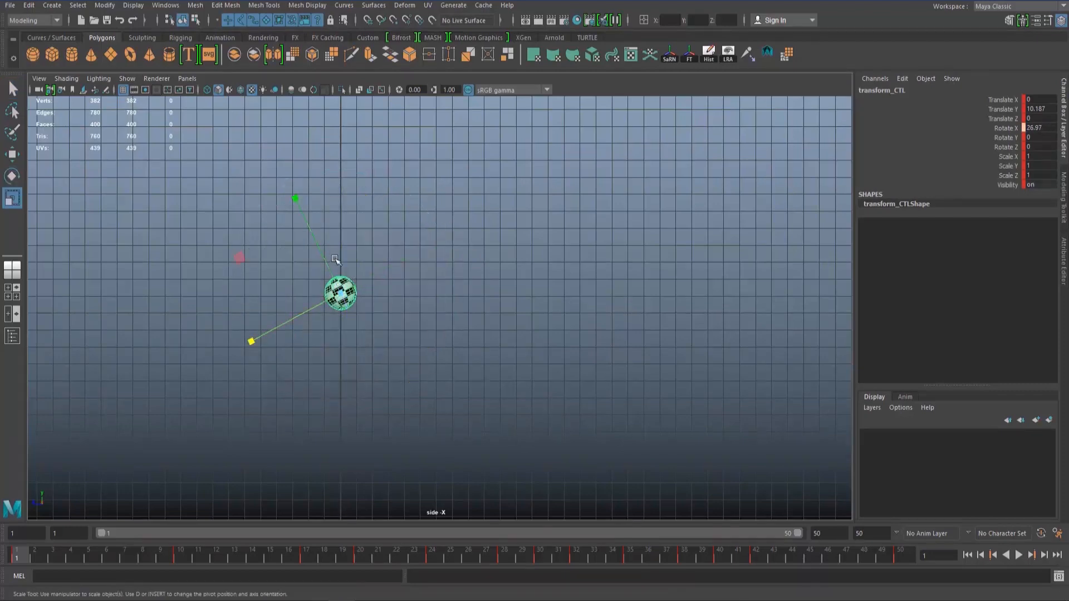
pyautogui.moveTo(327, 259); pyautogui.dragTo(296, 170)
pyautogui.moveTo(297, 315); pyautogui.dragTo(323, 300)
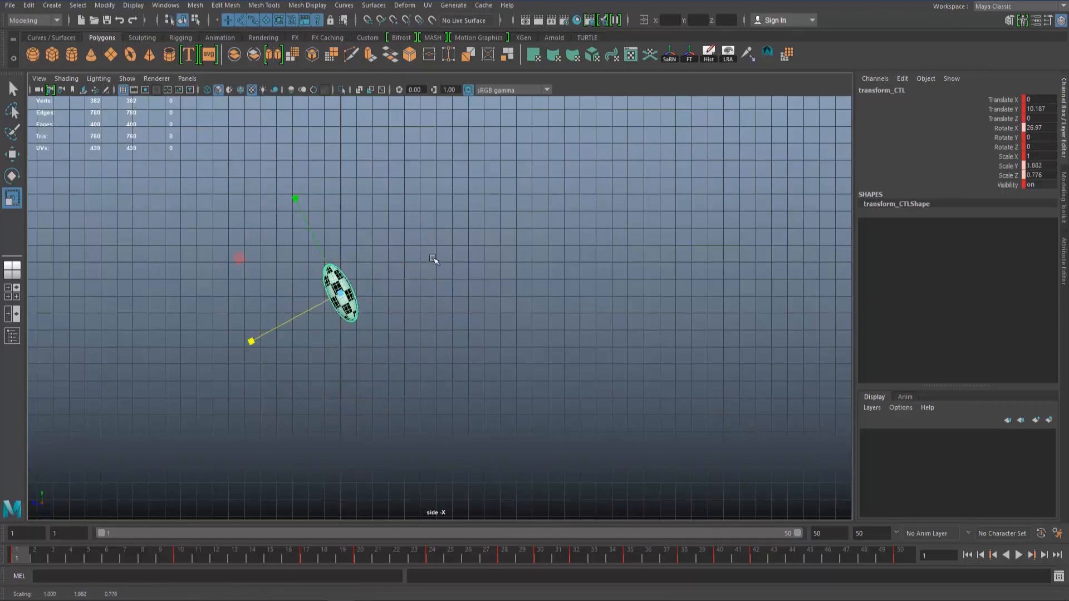
pyautogui.click(433, 260)
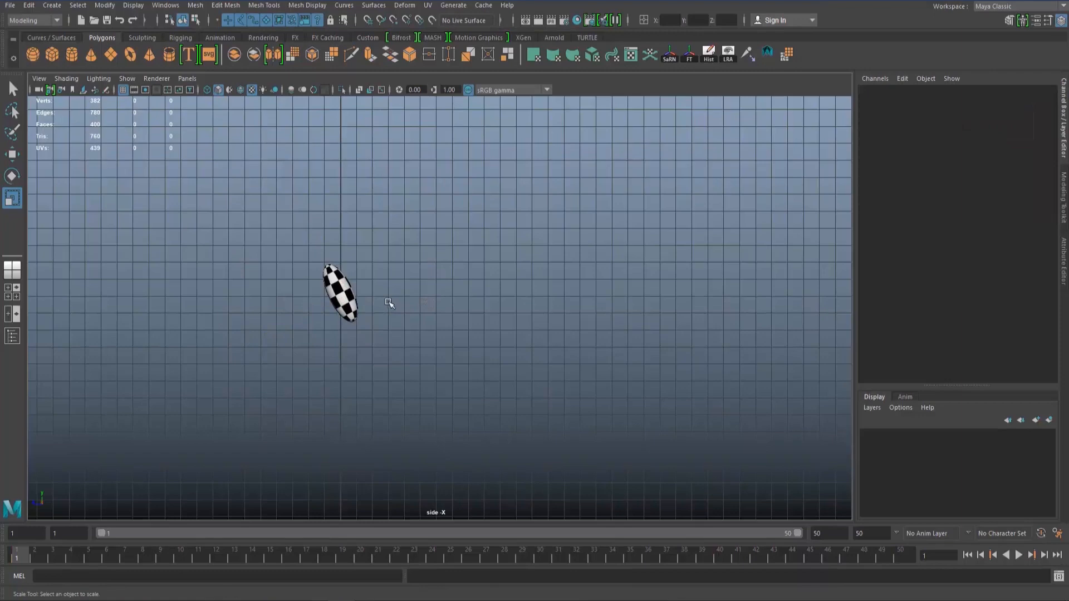
# Select the inner rotation_CTL ring around the stretched ball and show the side view full size.
pyautogui.press('space')
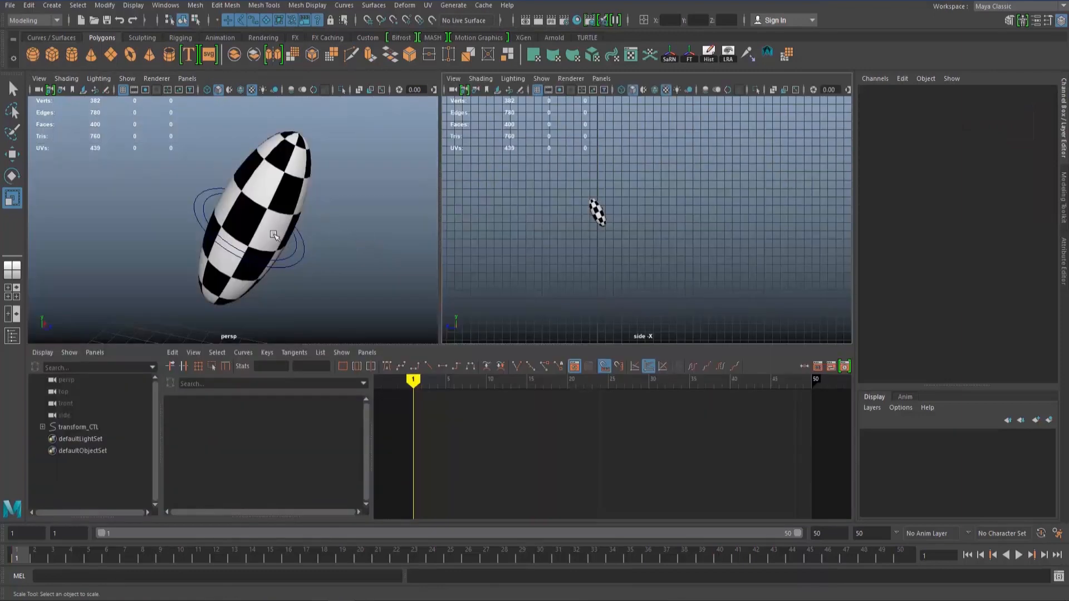
pyautogui.press('space')
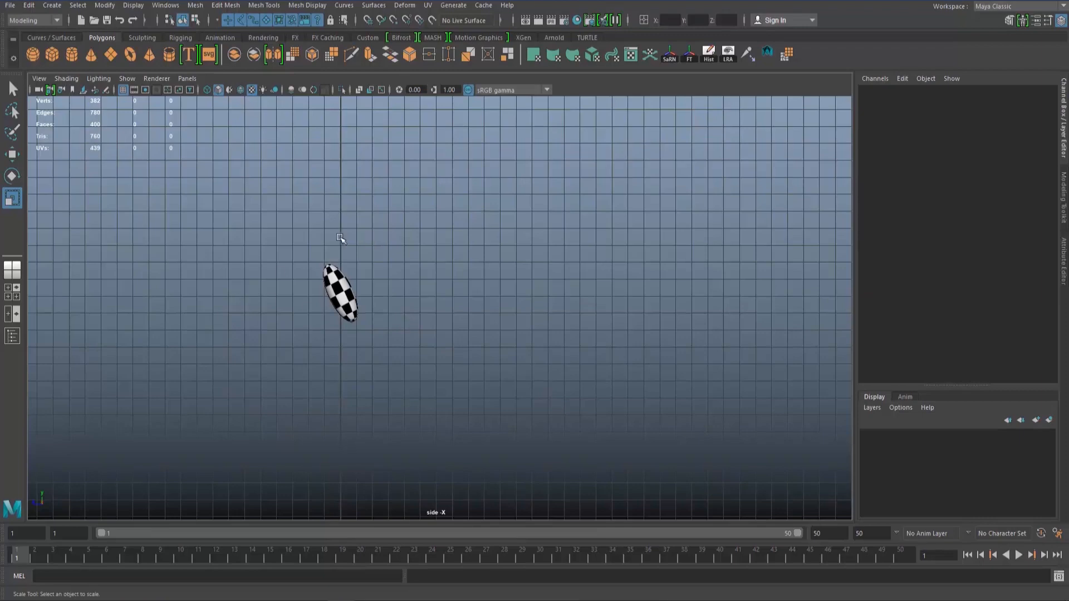
pyautogui.press('space')
pyautogui.keyDown('alt'); pyautogui.moveTo(311, 207); pyautogui.dragTo(464, 250); pyautogui.keyUp('alt')
pyautogui.keyDown('alt'); pyautogui.moveTo(149, 243); pyautogui.dragTo(324, 207); pyautogui.keyUp('alt')
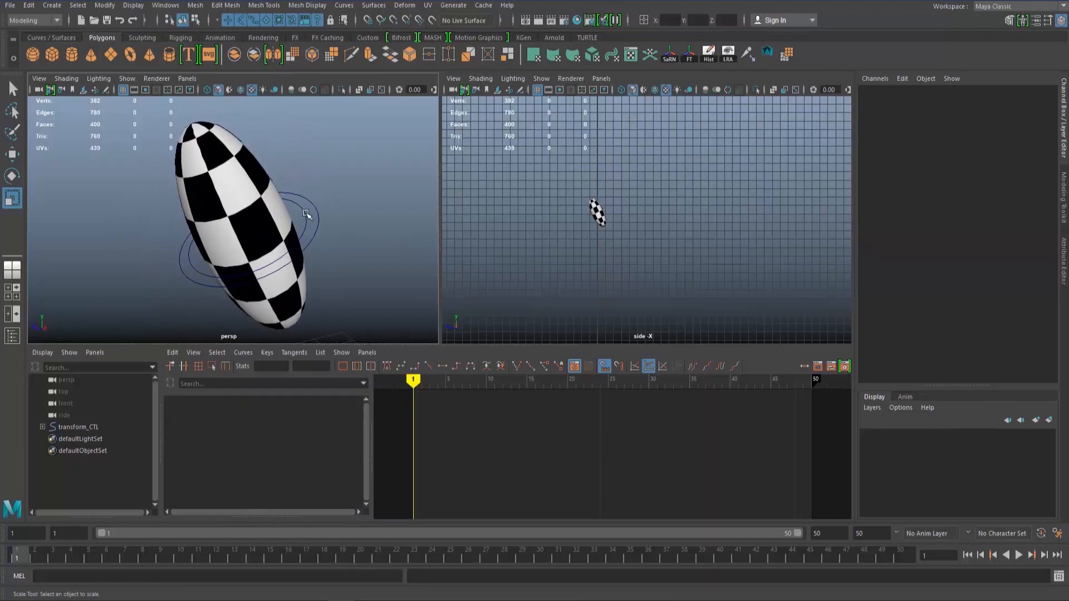
pyautogui.click(307, 215)
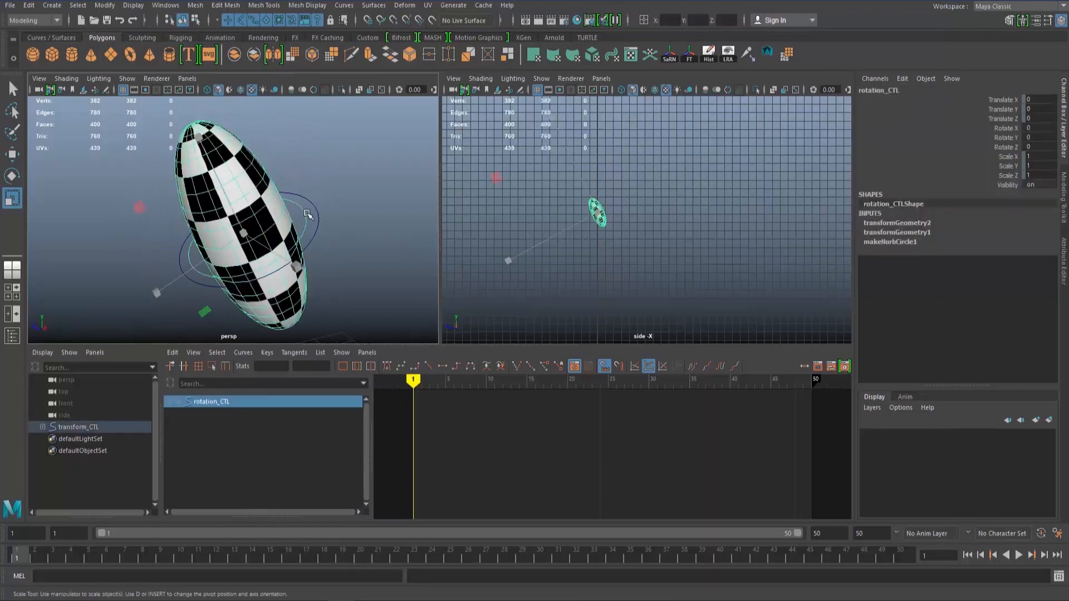
pyautogui.press('q')
pyautogui.press('space')
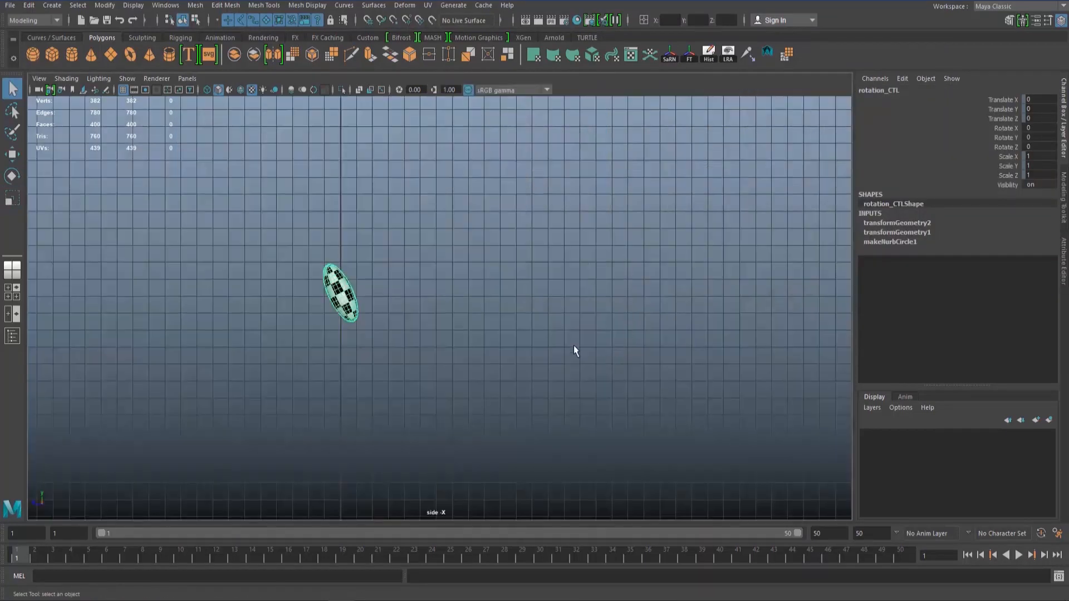
# Try rotating rotation_CTL back and forth around X inside the stretched, tilted ball.
pyautogui.press('e')
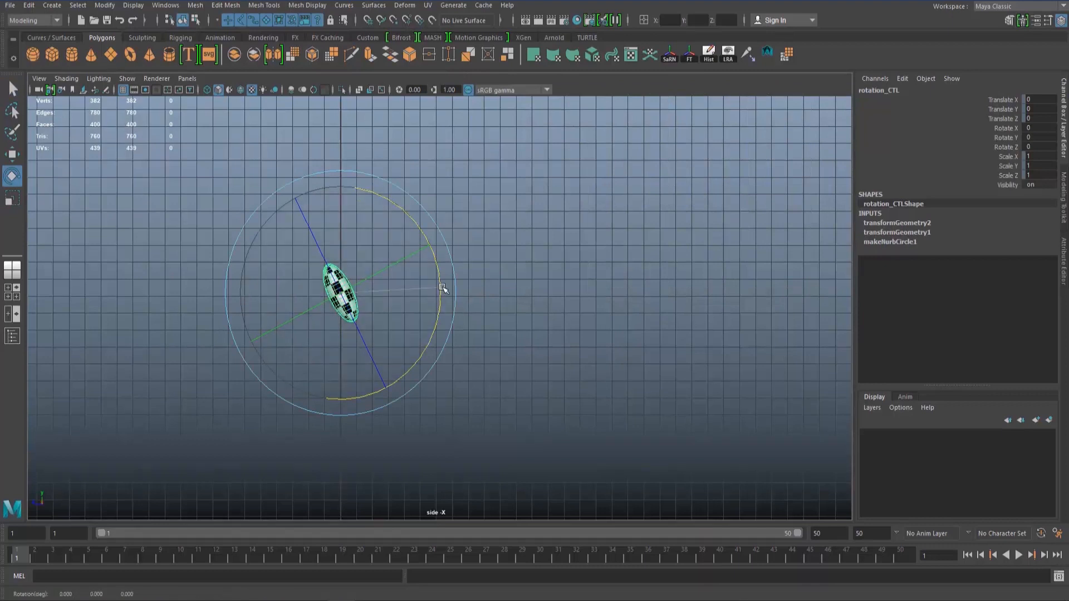
pyautogui.moveTo(440, 289); pyautogui.dragTo(421, 222)
pyautogui.moveTo(420, 223); pyautogui.dragTo(415, 299)
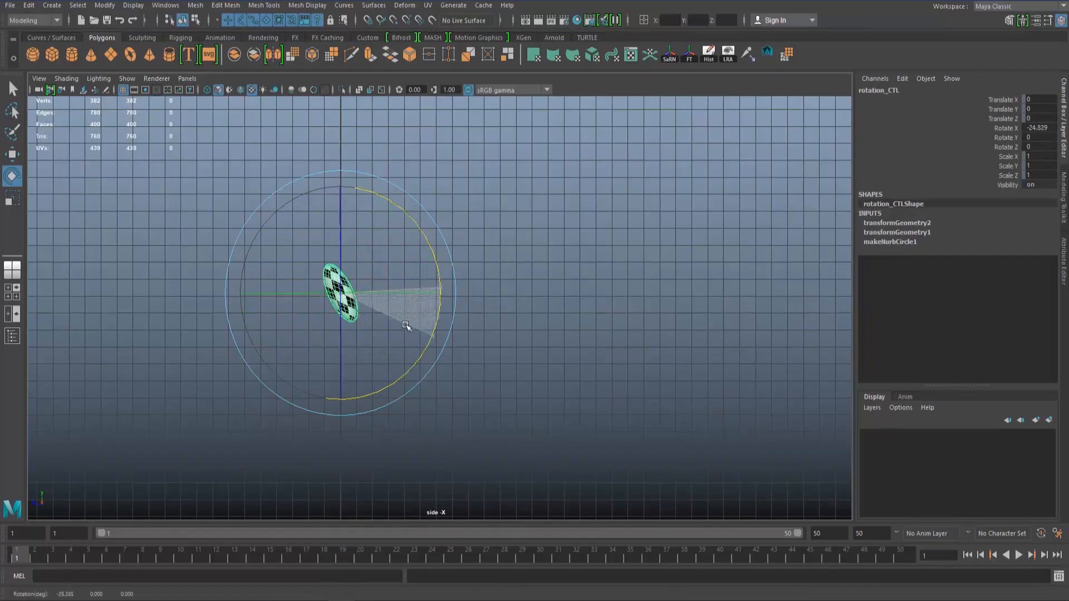
pyautogui.moveTo(334, 374); pyautogui.dragTo(433, 239)
pyautogui.moveTo(262, 354); pyautogui.dragTo(330, 398)
pyautogui.moveTo(458, 347); pyautogui.dragTo(477, 166)
# Undo the rotation_CTL spin along with transform_CTL's trial squash, stretch and X rotation.
pyautogui.hotkey('ctrl', 'z')
pyautogui.hotkey('ctrl', 'z')
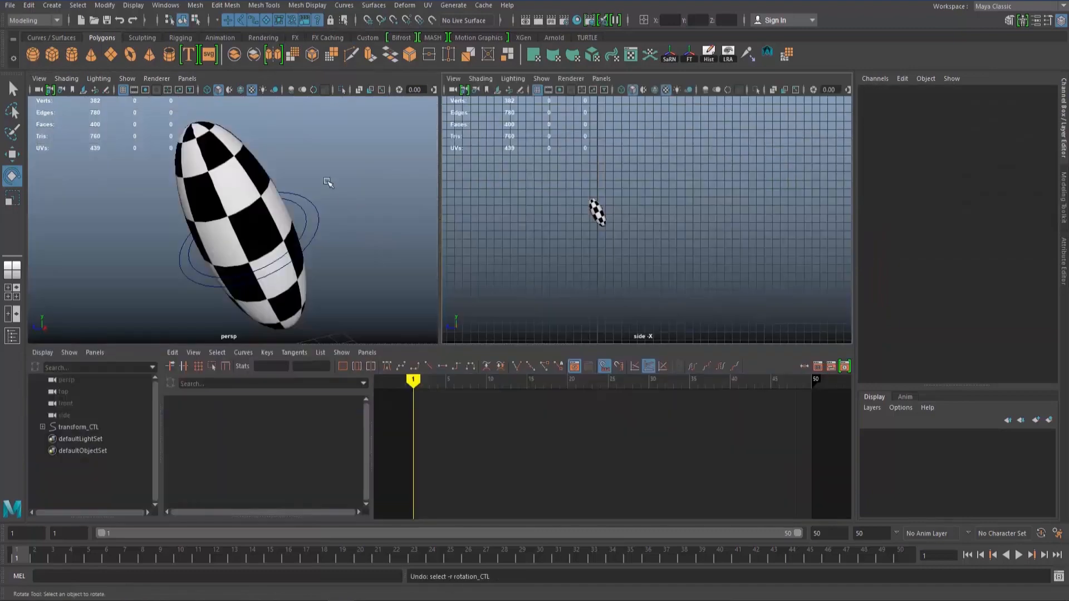
pyautogui.click(597, 211)
pyautogui.hotkey('ctrl', 'z')
pyautogui.hotkey('ctrl', 'z')
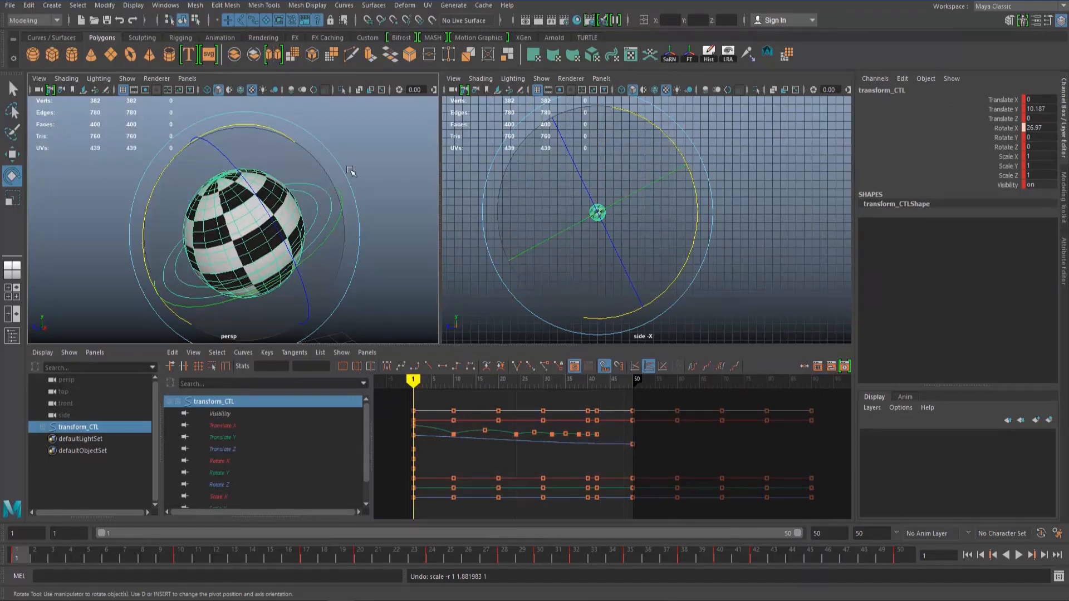
pyautogui.hotkey('ctrl', 'z')
# Select the outer transform_CTL ring and set a key on all its channels at frame 1.
pyautogui.press('q')
pyautogui.click(346, 238)
pyautogui.click(336, 243)
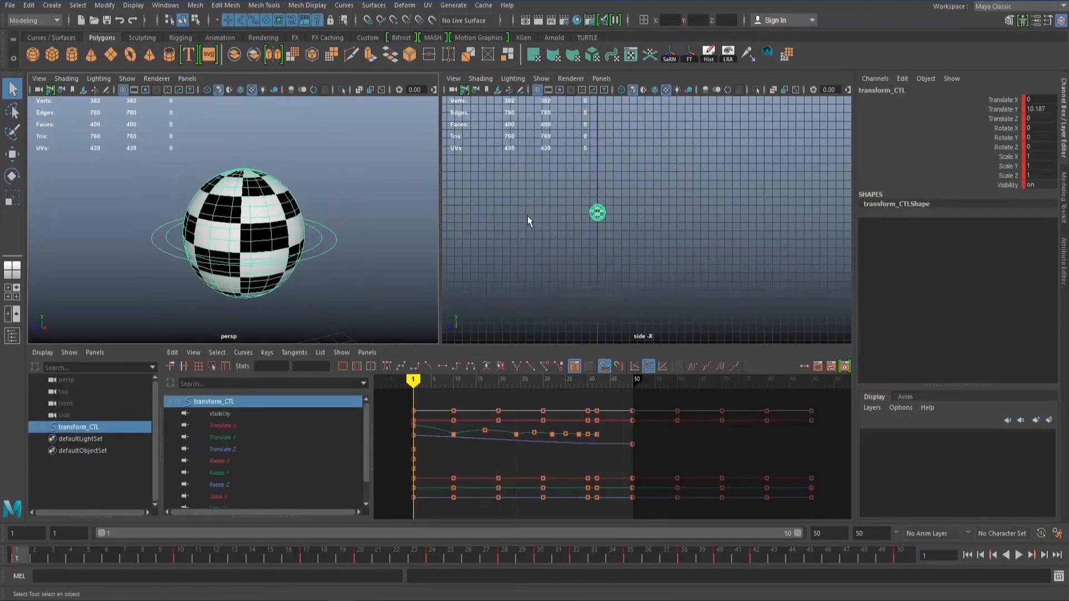
pyautogui.press('space')
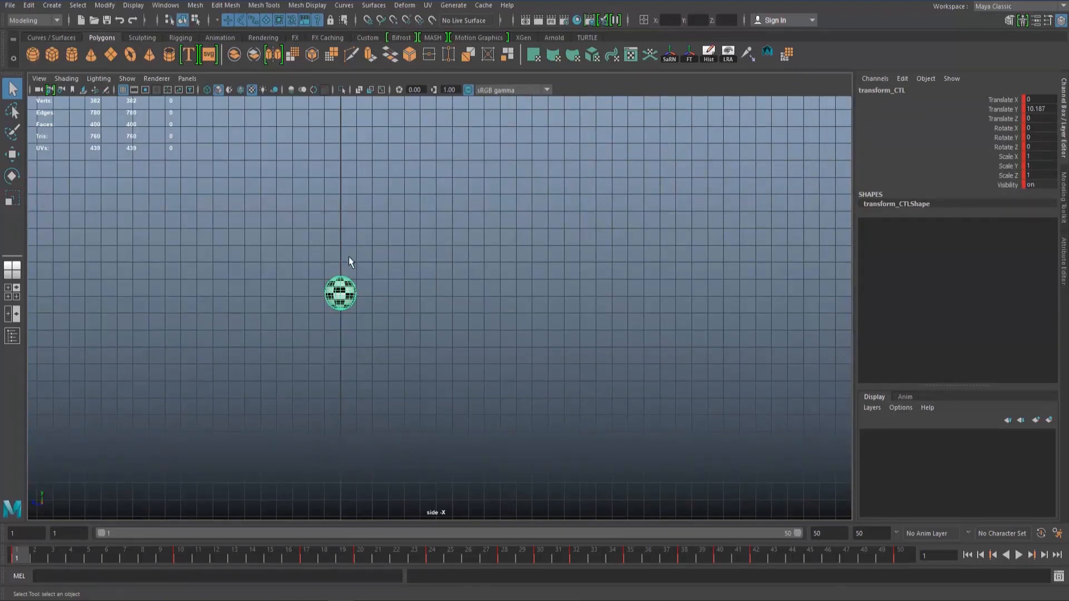
pyautogui.press('space')
pyautogui.click(328, 238)
pyautogui.click(336, 243)
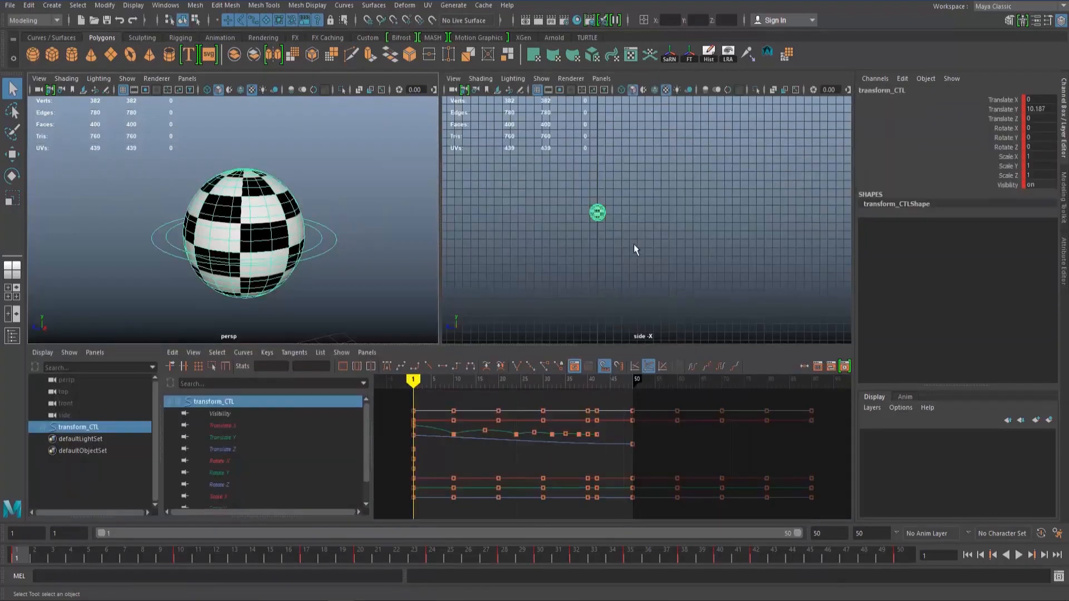
pyautogui.press('space')
pyautogui.press('space')
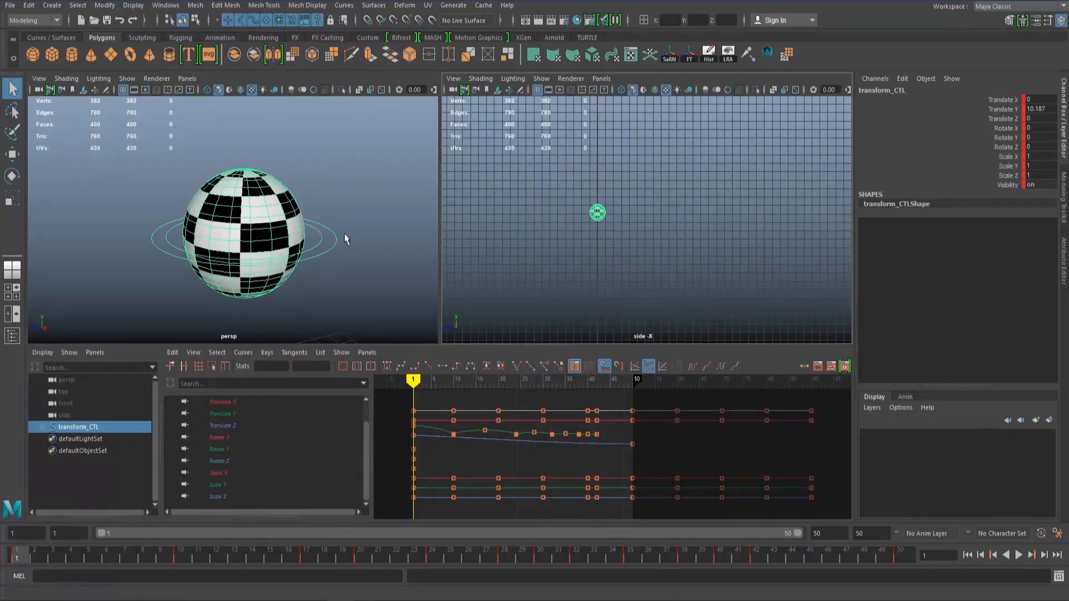
pyautogui.press('s')
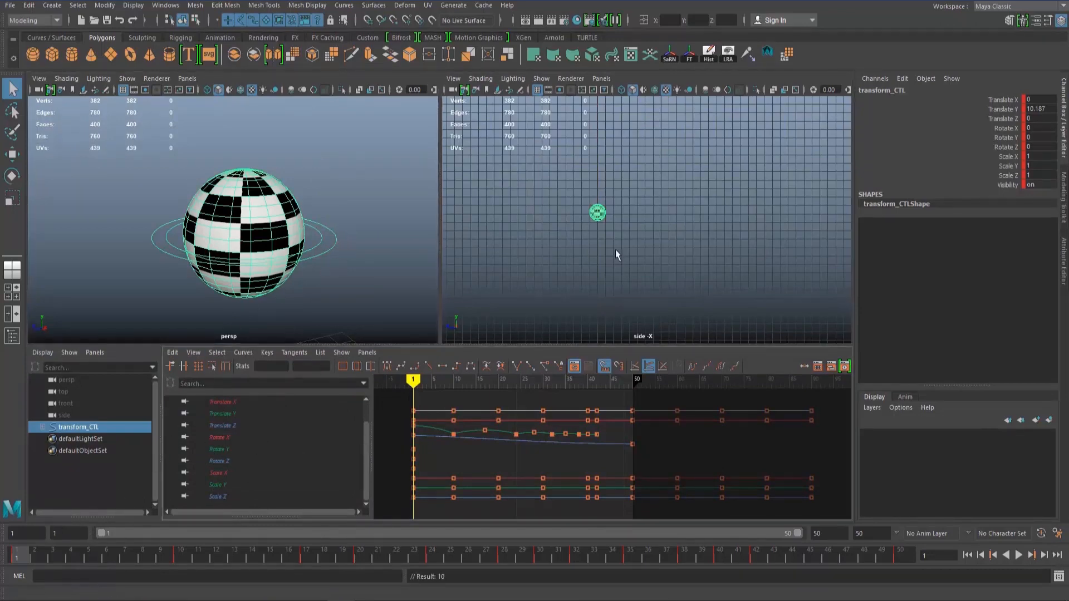
# Delete all of transform_CTL's rotate and scale keys after frame 1, and deselect the control.
pyautogui.moveTo(223, 493); pyautogui.dragTo(222, 442)
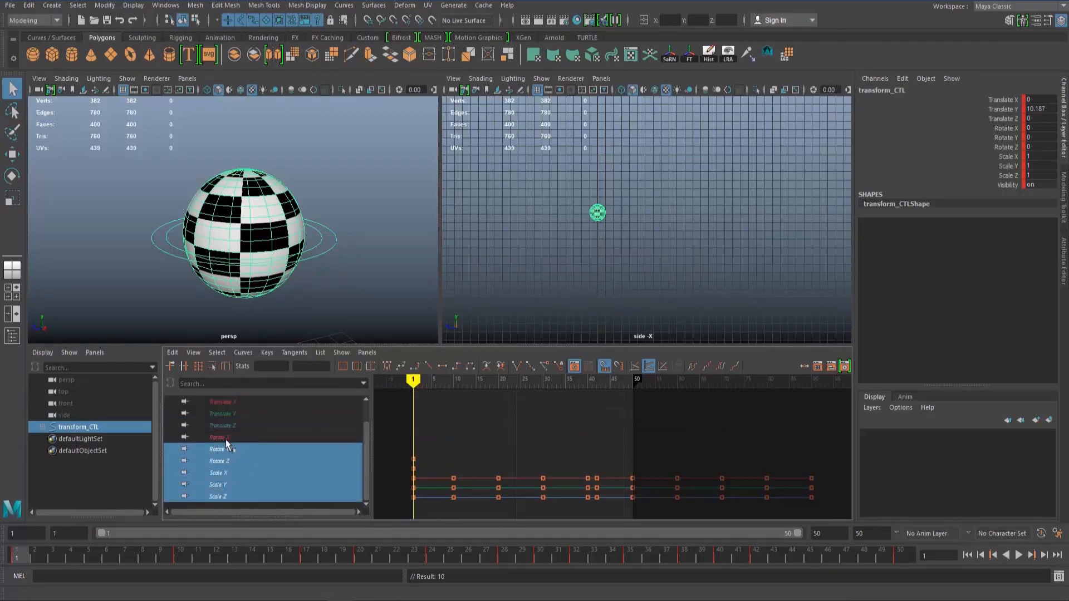
pyautogui.click(226, 439)
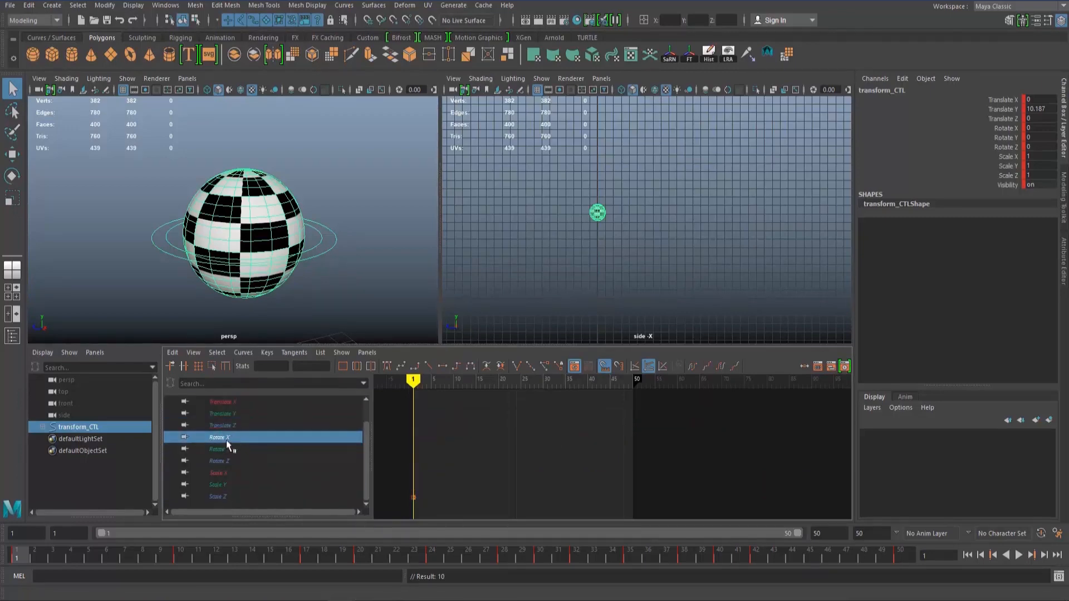
pyautogui.moveTo(235, 441); pyautogui.dragTo(220, 499)
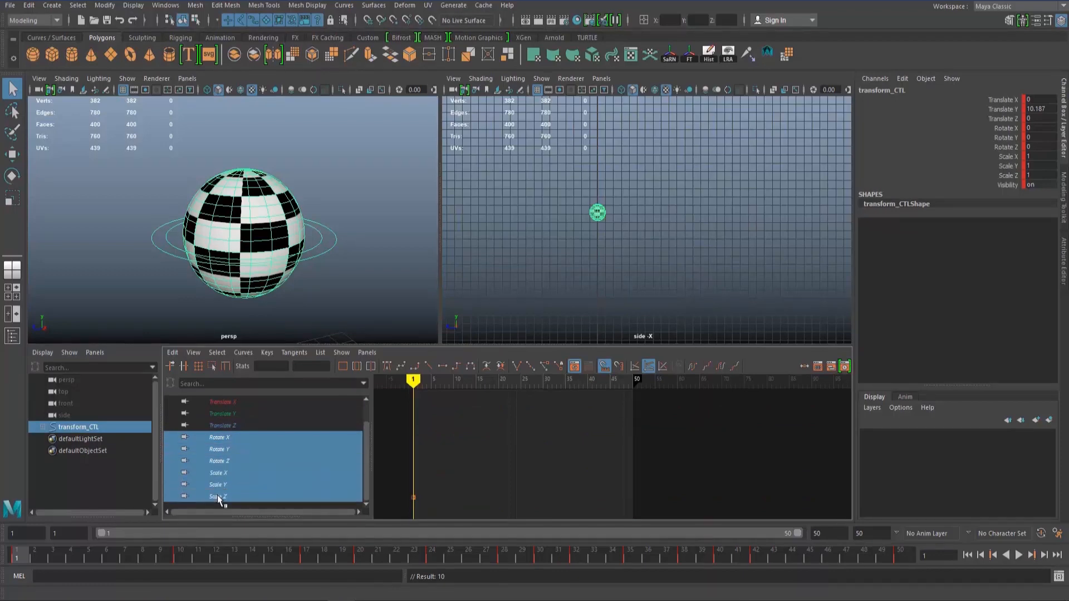
pyautogui.press('f')
pyautogui.moveTo(819, 429); pyautogui.dragTo(502, 494)
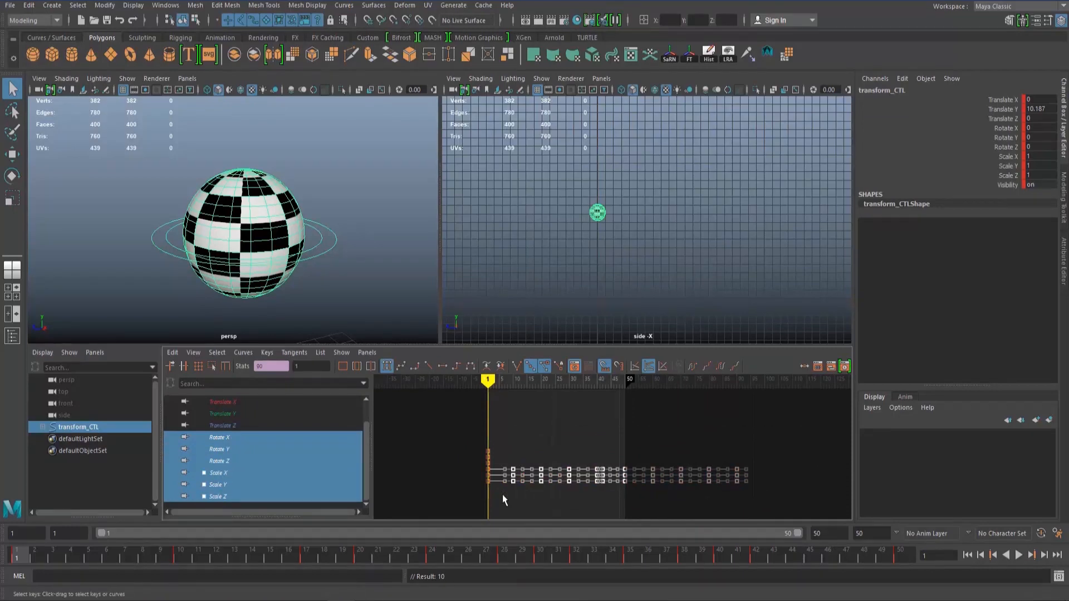
pyautogui.press('Delete')
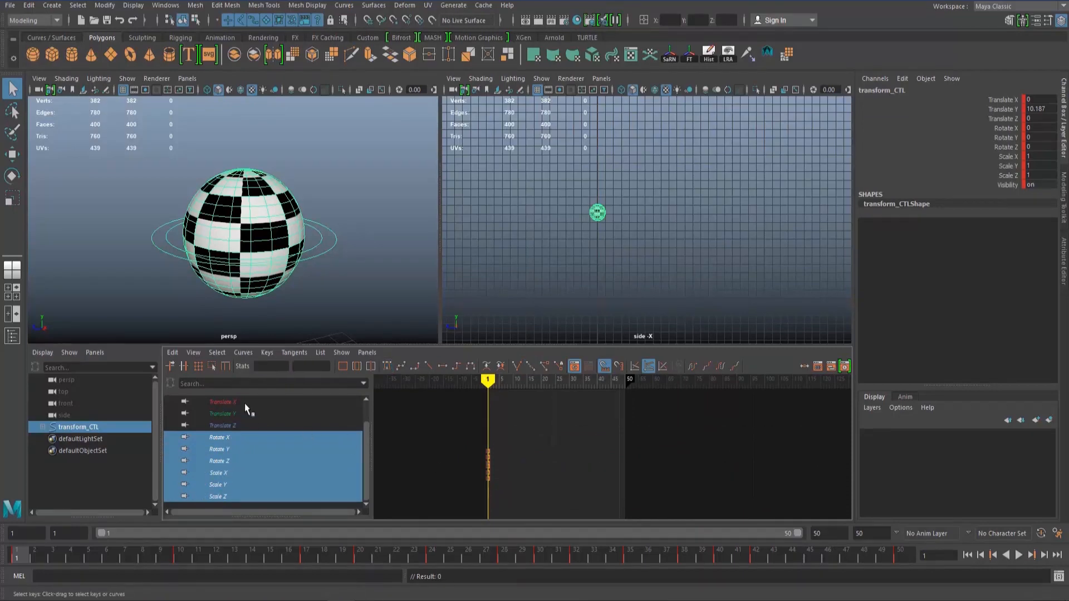
pyautogui.moveTo(245, 403); pyautogui.dragTo(233, 495)
pyautogui.click(355, 288)
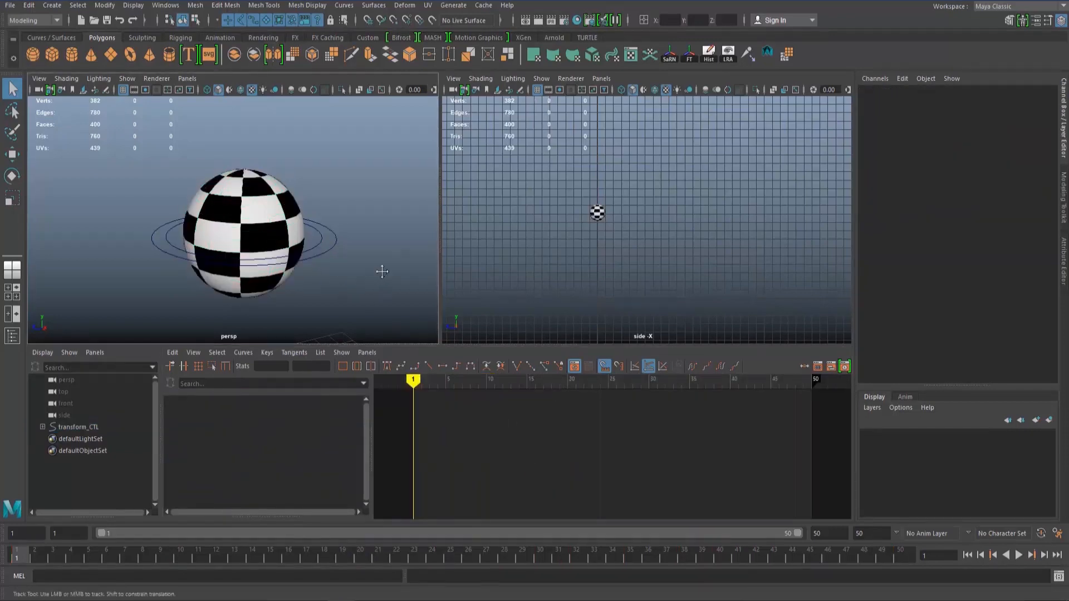
# At frame 9, stretch transform_CTL to about 1.44 in Scale Y and squash it to about 0.69 in Scale Z.
pyautogui.keyDown('alt'); pyautogui.moveTo(382, 267); pyautogui.dragTo(353, 268); pyautogui.keyUp('alt')
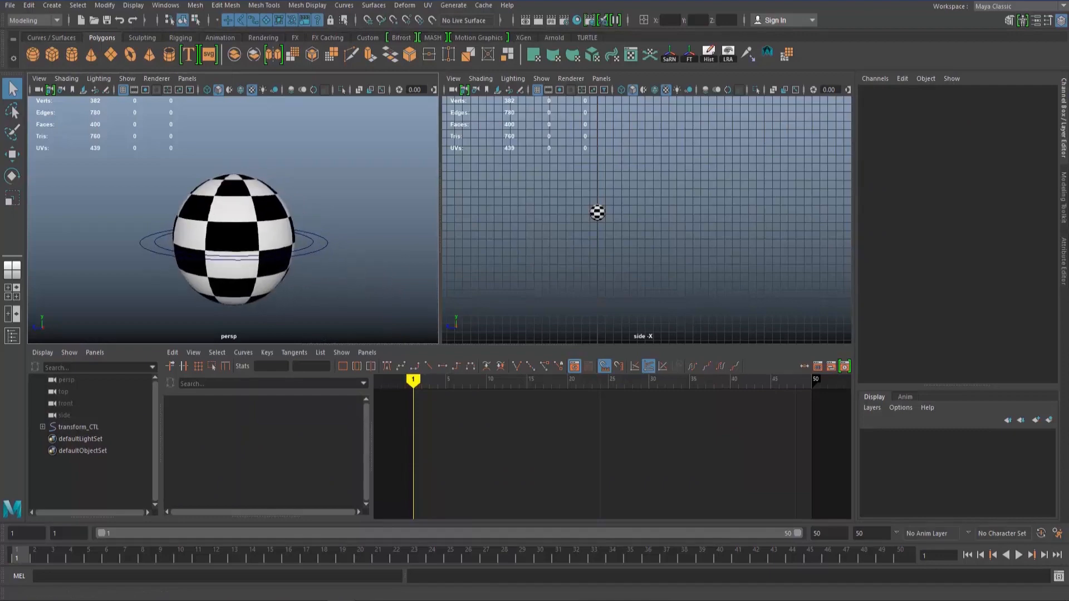
pyautogui.click(327, 242)
pyautogui.press('space')
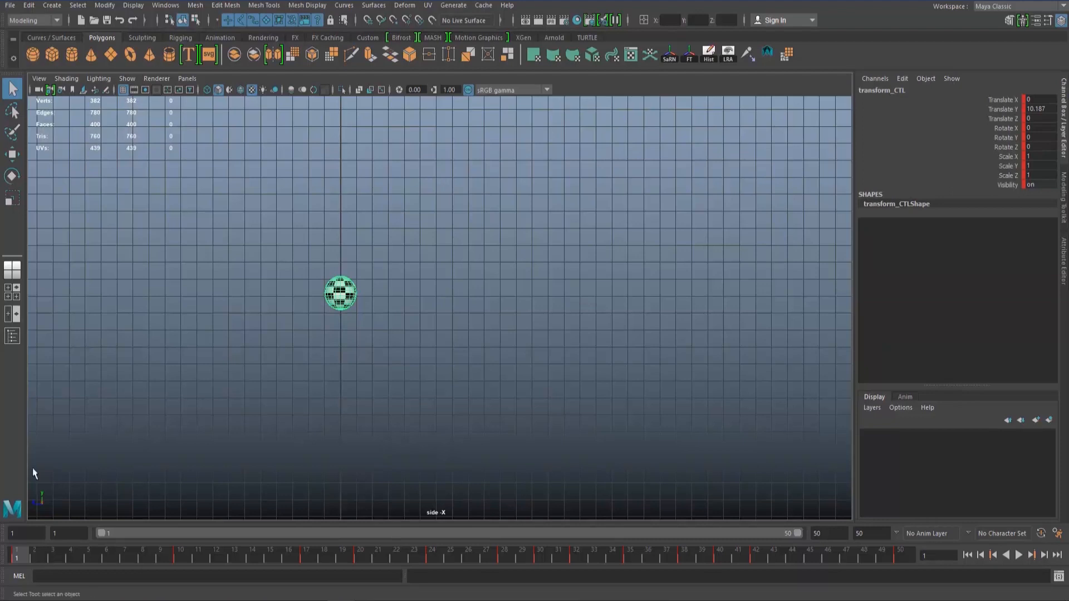
pyautogui.moveTo(22, 555); pyautogui.dragTo(180, 555)
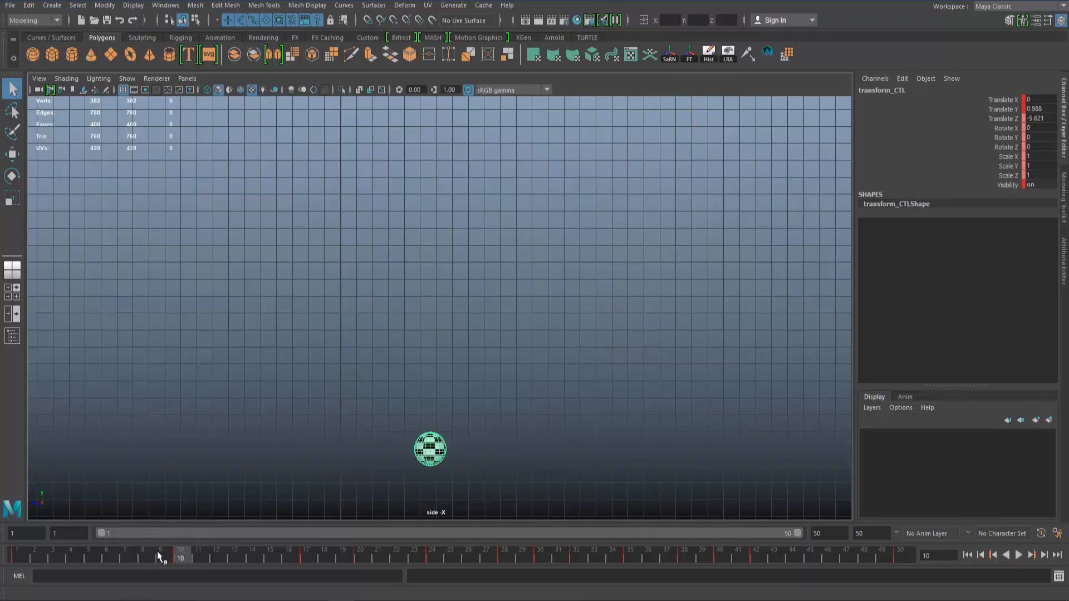
pyautogui.moveTo(159, 557)
pyautogui.mouseDown()
pyautogui.moveTo(147, 552)
pyautogui.moveTo(189, 553)
pyautogui.moveTo(165, 559)
pyautogui.mouseUp()
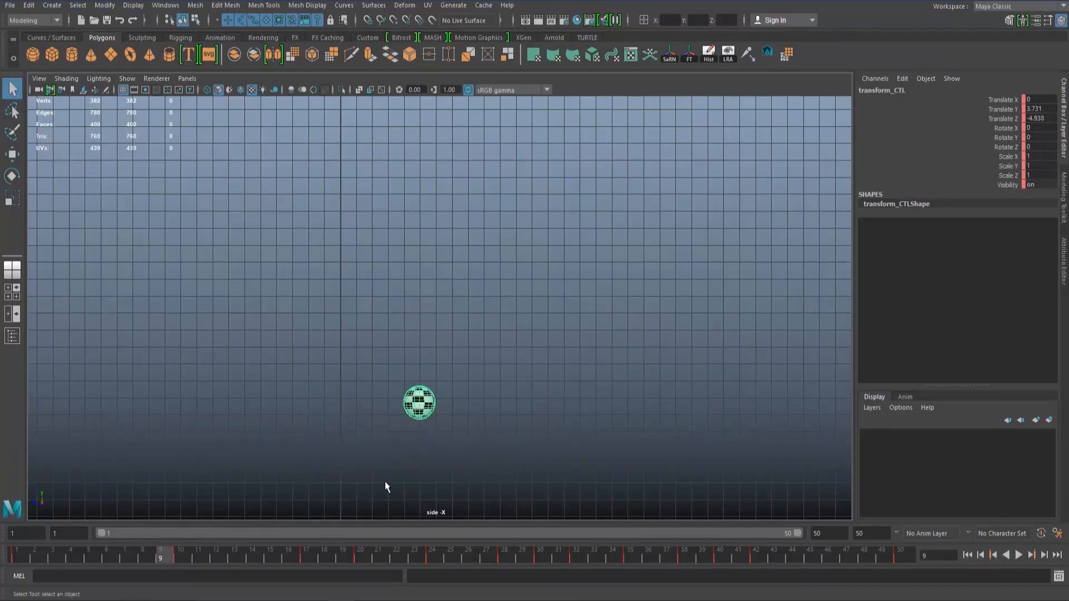
pyautogui.press('r')
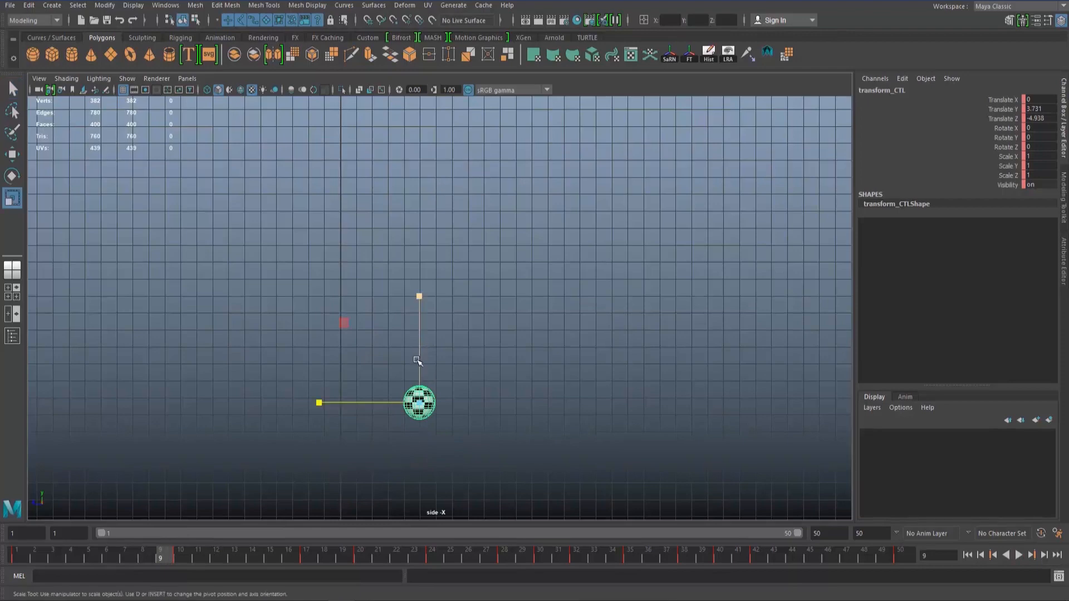
pyautogui.moveTo(421, 356); pyautogui.dragTo(426, 315)
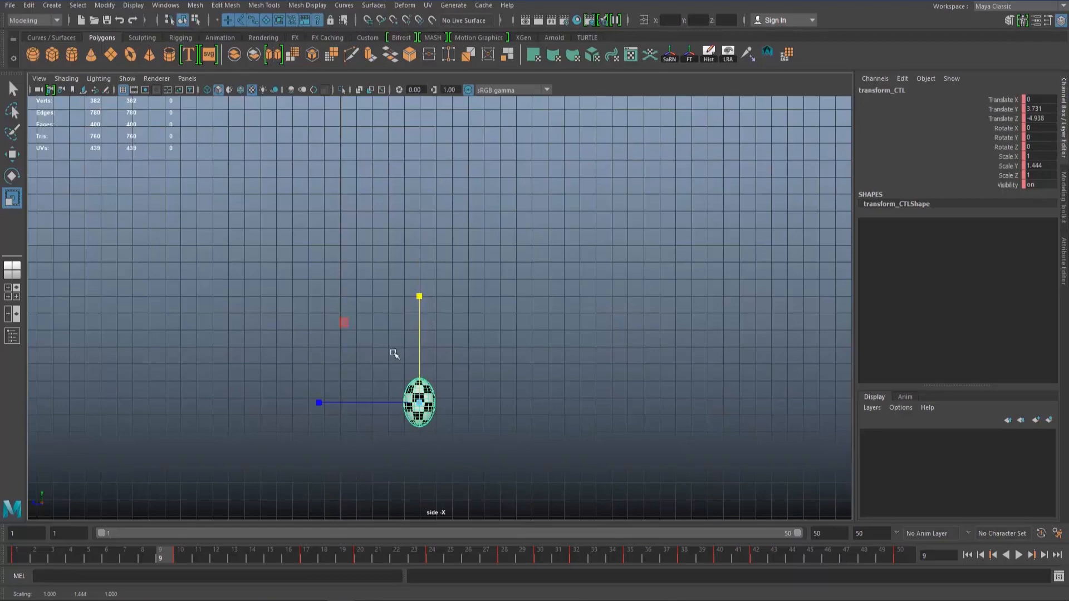
pyautogui.moveTo(336, 405); pyautogui.dragTo(371, 403)
# Rotate transform_CTL to about 19.4 degrees around X at frame 9 and key it.
pyautogui.press('e')
pyautogui.moveTo(513, 376); pyautogui.dragTo(489, 353)
pyautogui.press('s')
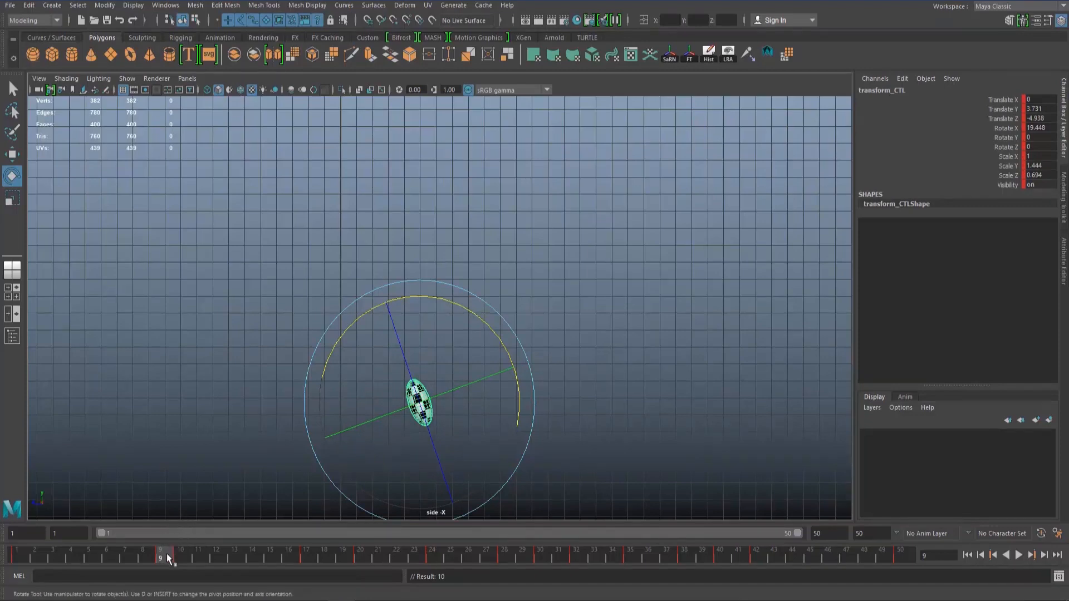
# Rotate transform_CTL to about 33 degrees around X at frame 4 and key it.
pyautogui.moveTo(166, 553); pyautogui.dragTo(70, 528)
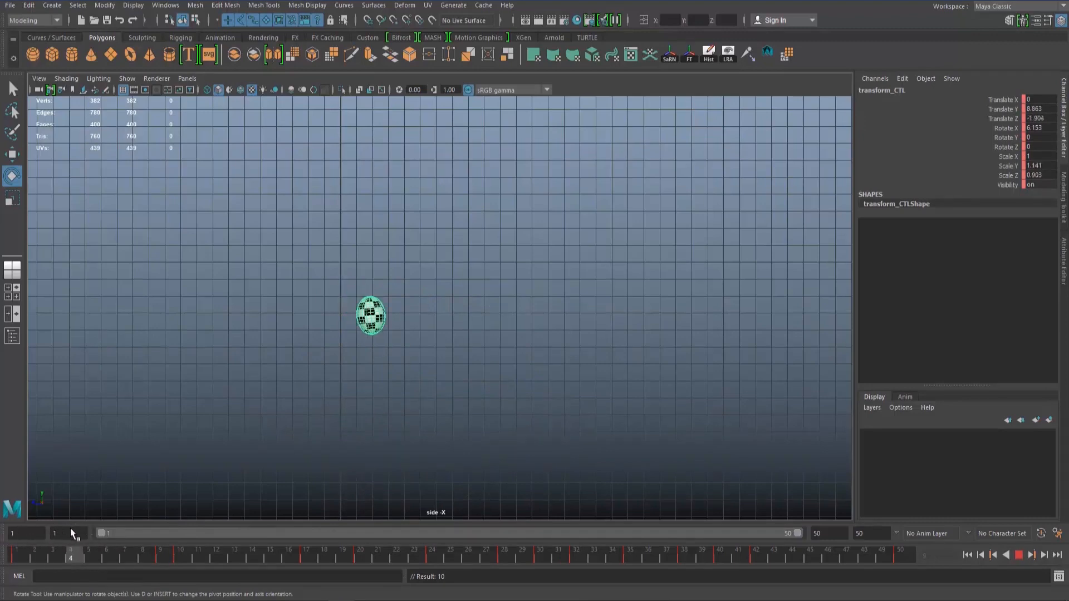
pyautogui.moveTo(417, 413); pyautogui.dragTo(459, 379)
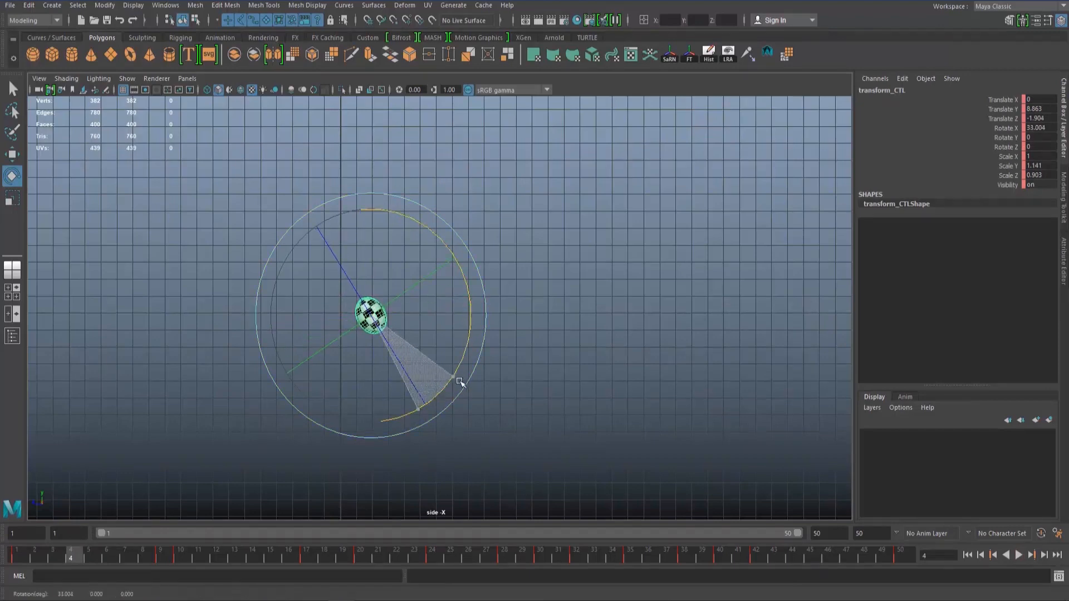
pyautogui.press('s')
# Set transform_CTL's Scale X, Y and Z to 1 at frame 10.
pyautogui.moveTo(23, 557); pyautogui.dragTo(187, 533)
pyautogui.moveTo(1040, 175); pyautogui.dragTo(1051, 159)
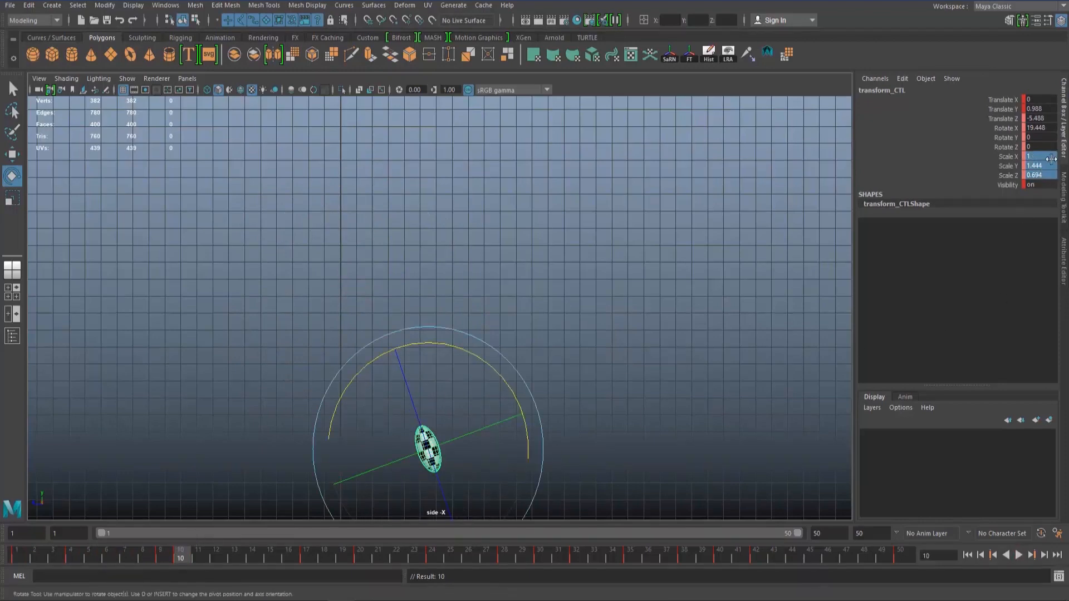
pyautogui.write('1')
pyautogui.press('Return')
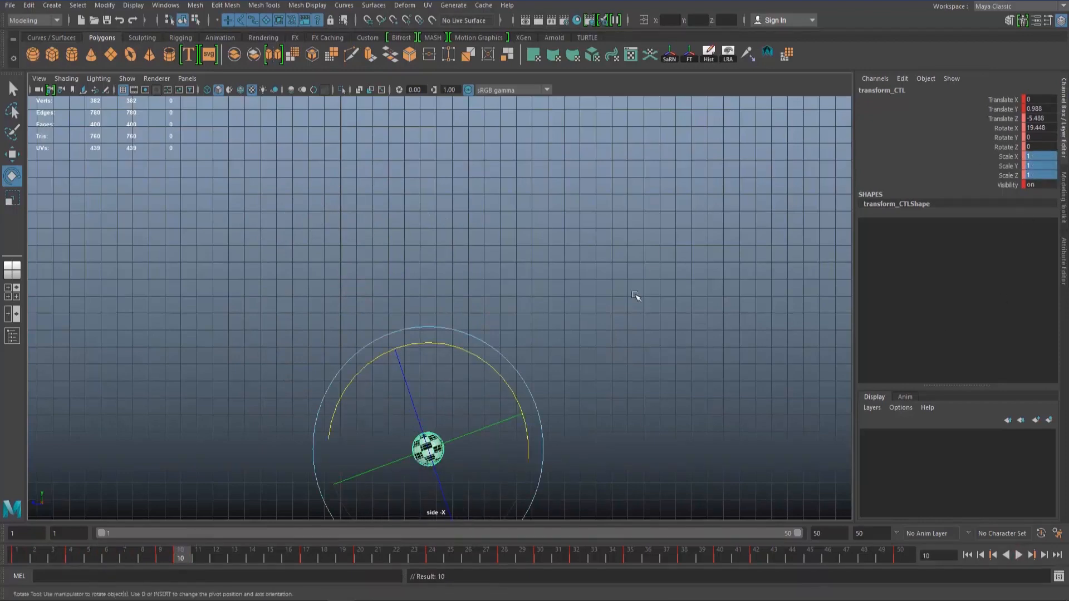
# Straighten transform_CTL at frame 10 by setting Rotate X to 0.
pyautogui.click(503, 380)
pyautogui.moveTo(502, 380)
pyautogui.mouseDown()
pyautogui.moveTo(522, 405)
pyautogui.moveTo(499, 373)
pyautogui.mouseUp()
pyautogui.press('r')
pyautogui.press('e')
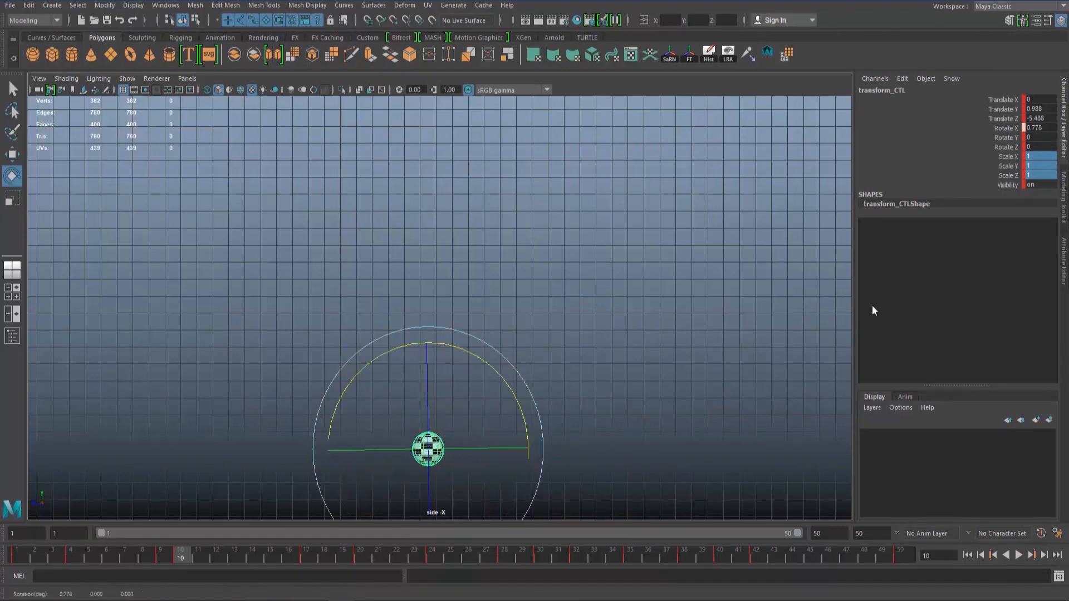
pyautogui.click(1053, 130)
pyautogui.write('0')
pyautogui.press('Return')
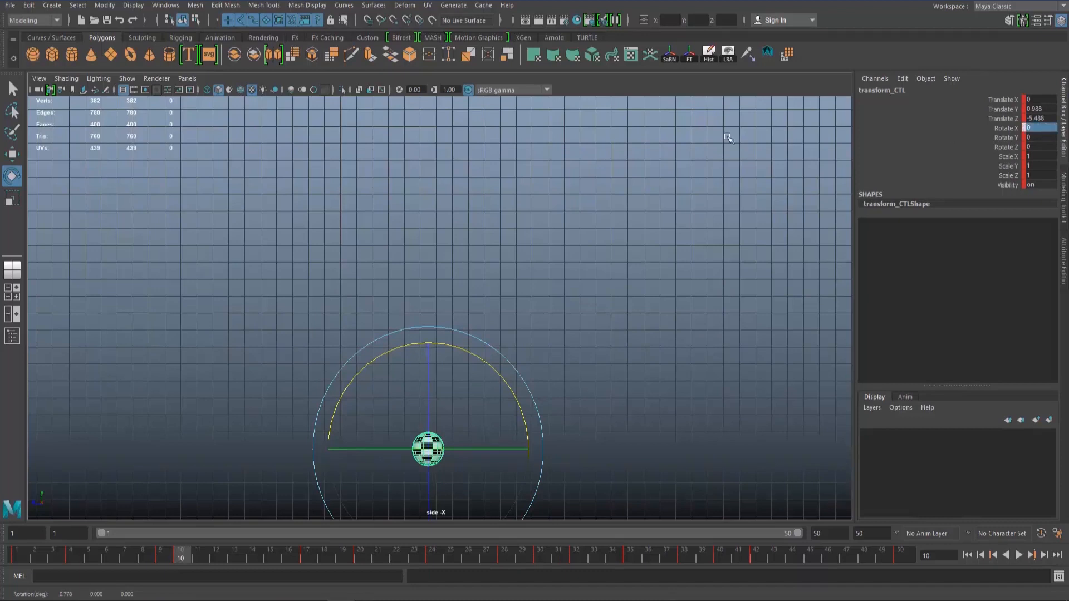
# Squash transform_CTL at frame 10 to about 0.628 in Scale Y and 1.389 in Scale Z, and lower it slightly toward the ground.
pyautogui.press('r')
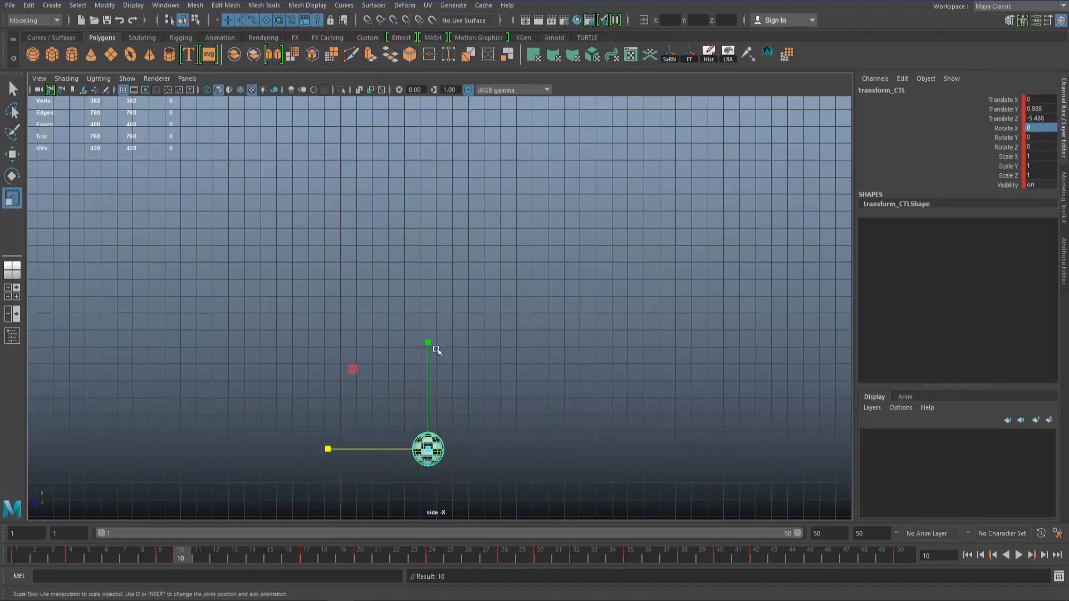
pyautogui.moveTo(433, 344); pyautogui.dragTo(427, 381)
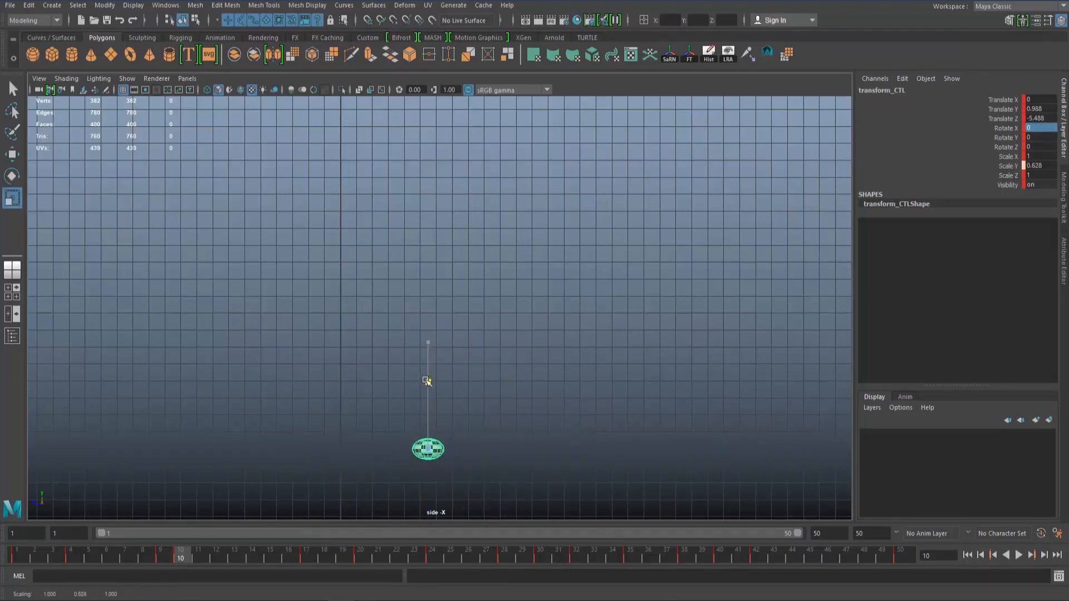
pyautogui.moveTo(366, 448); pyautogui.dragTo(327, 449)
pyautogui.press('w')
pyautogui.moveTo(430, 413); pyautogui.dragTo(427, 418)
# Examine transform_CTL's Translate Y curve in the Graph Editor around the bounce peak at frame 17.
pyautogui.moveTo(183, 557); pyautogui.dragTo(315, 535)
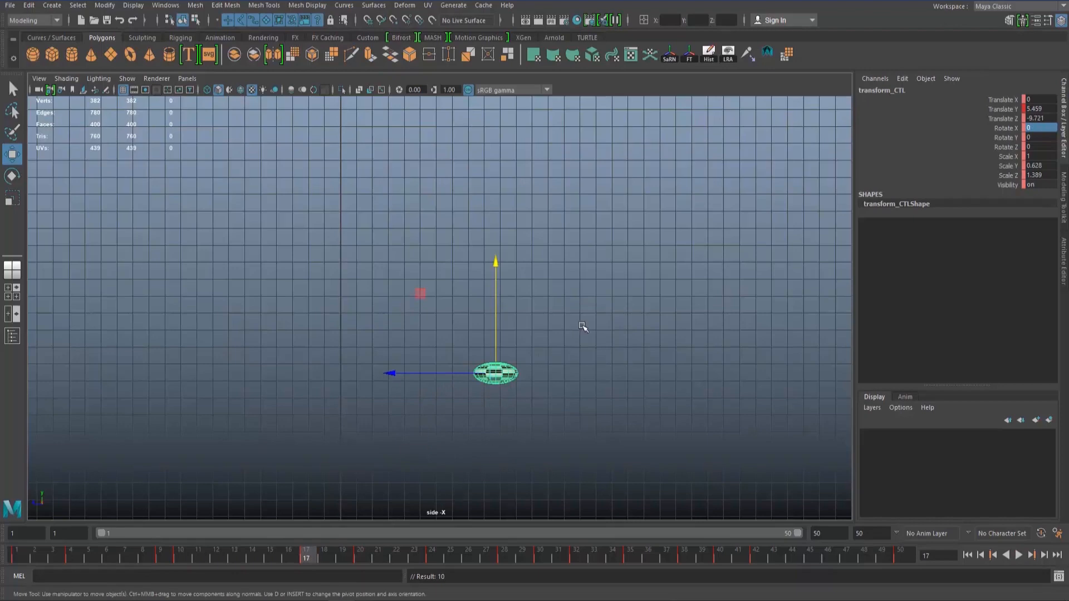
pyautogui.press('space')
pyautogui.click(225, 438)
pyautogui.press('f')
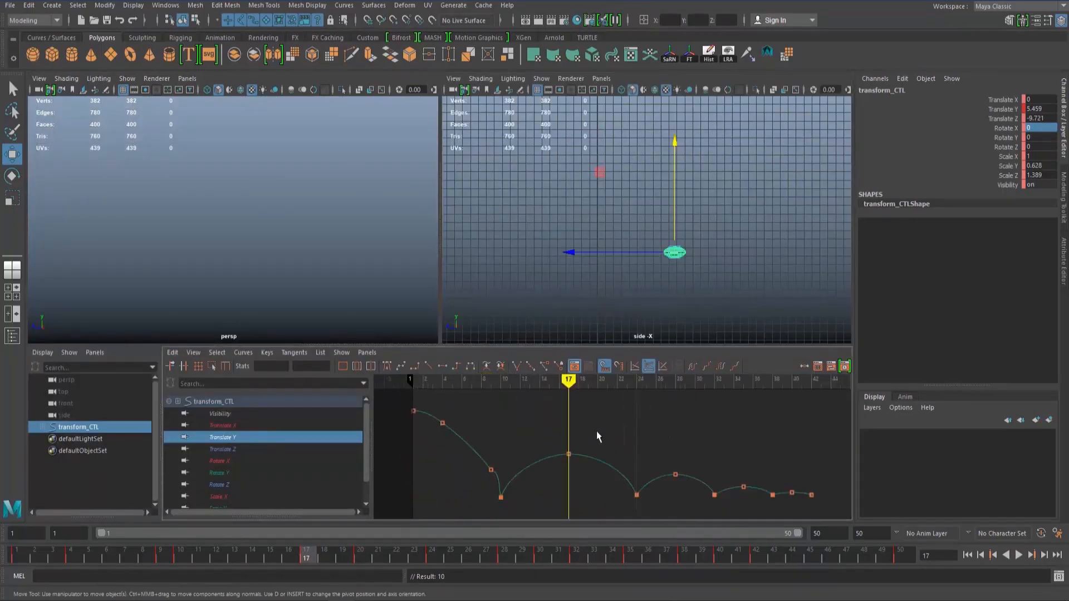
pyautogui.press('space')
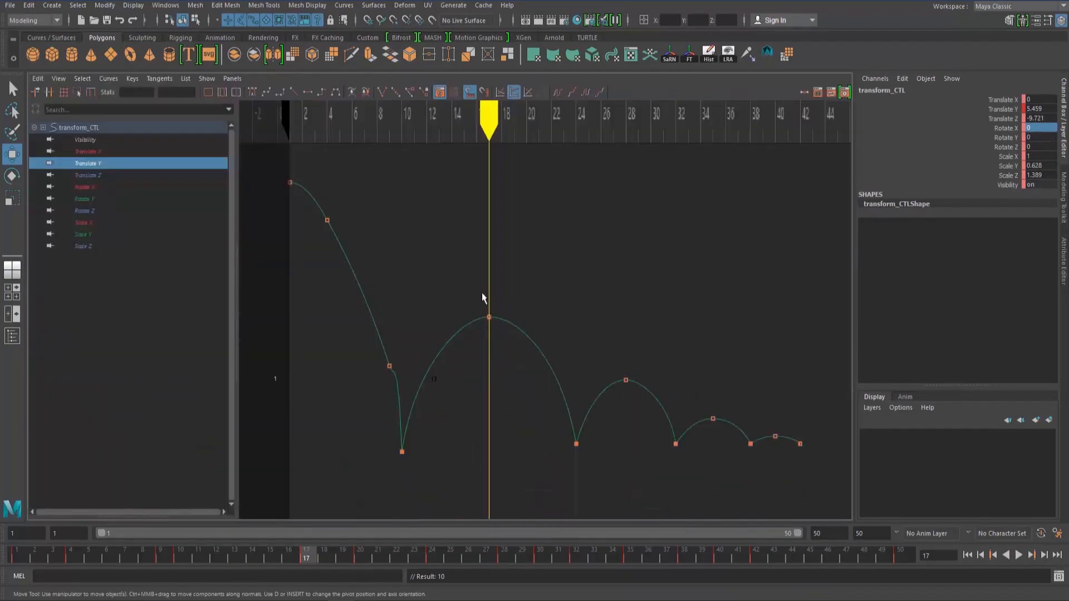
pyautogui.middleClick(389, 366)
pyautogui.moveTo(480, 290); pyautogui.dragTo(504, 360)
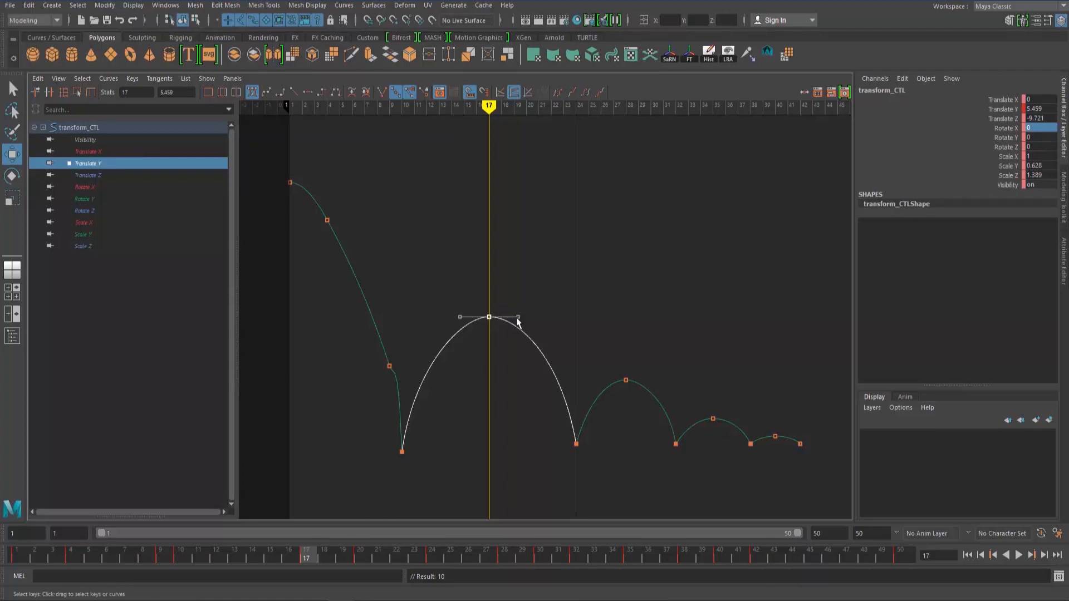
pyautogui.press('space')
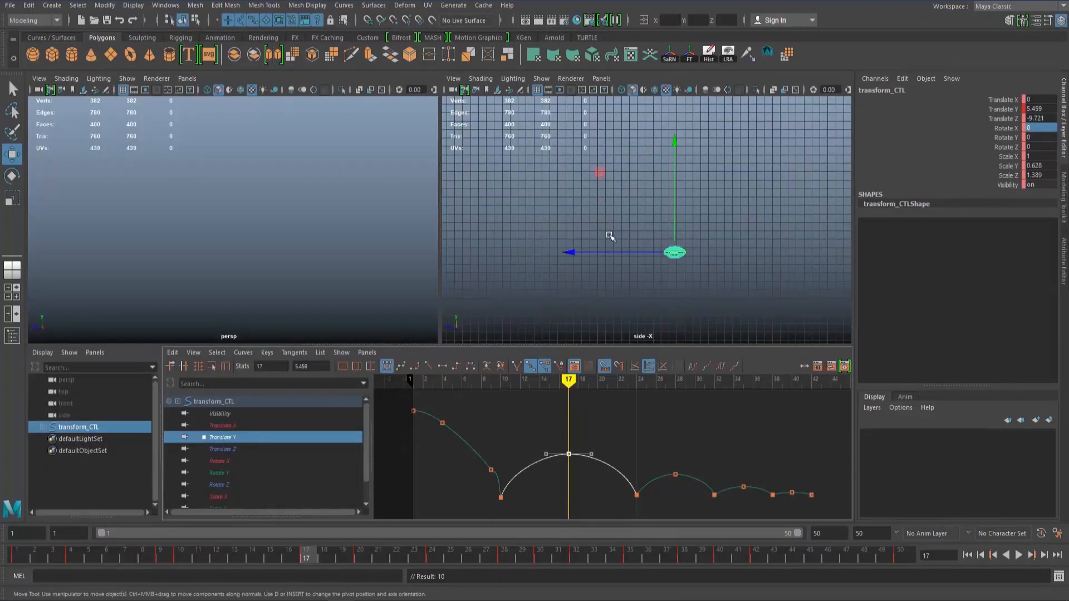
pyautogui.press('space')
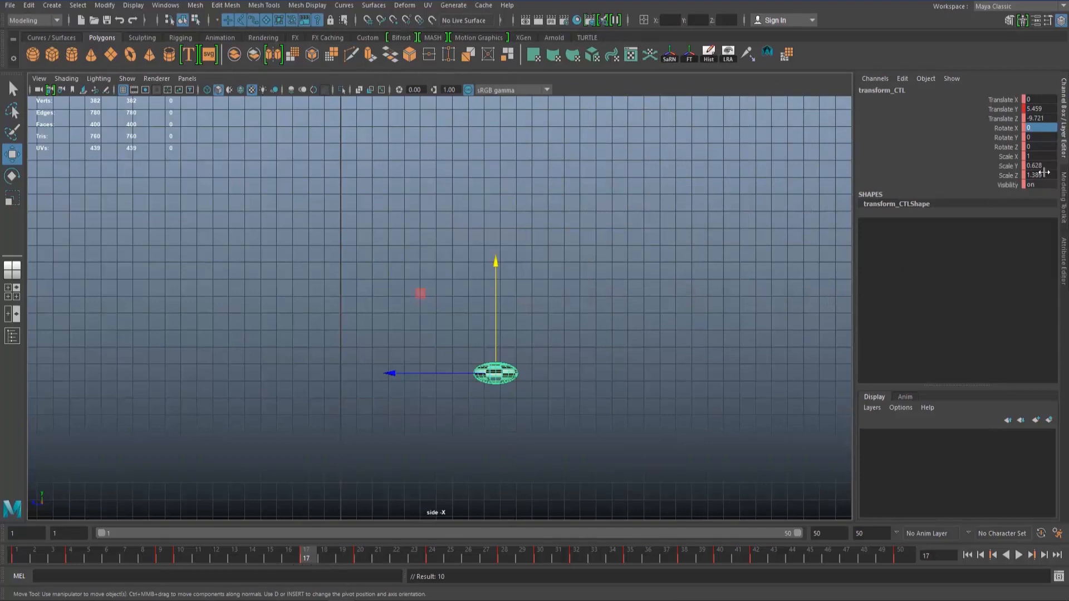
# Set transform_CTL's Scale X, Y and Z to 1 at frame 17 and key it.
pyautogui.moveTo(1038, 175); pyautogui.dragTo(1054, 158)
pyautogui.write('1')
pyautogui.press('Return')
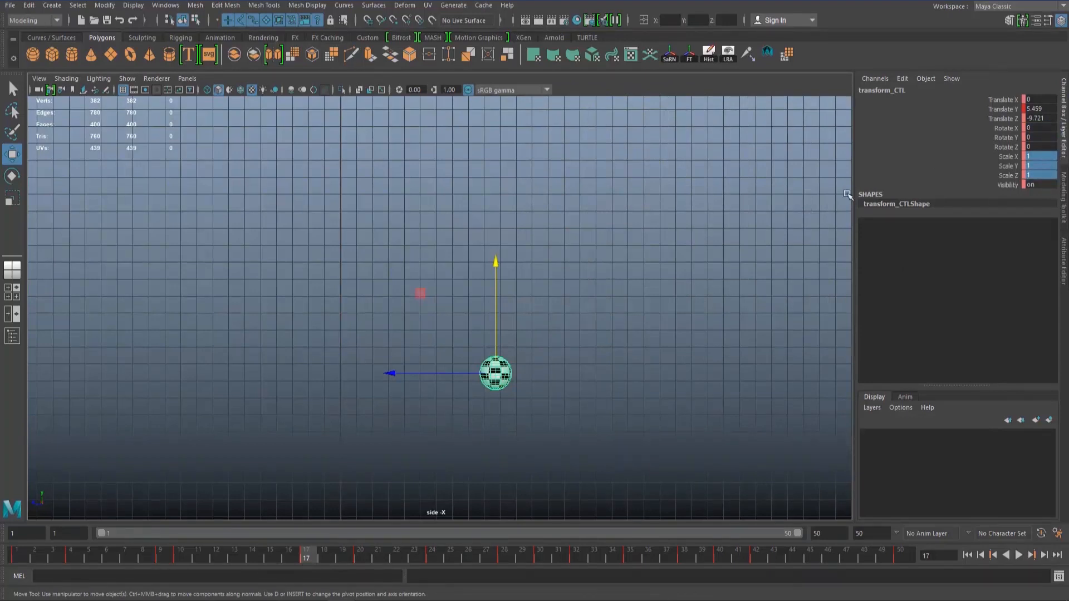
pyautogui.press('s')
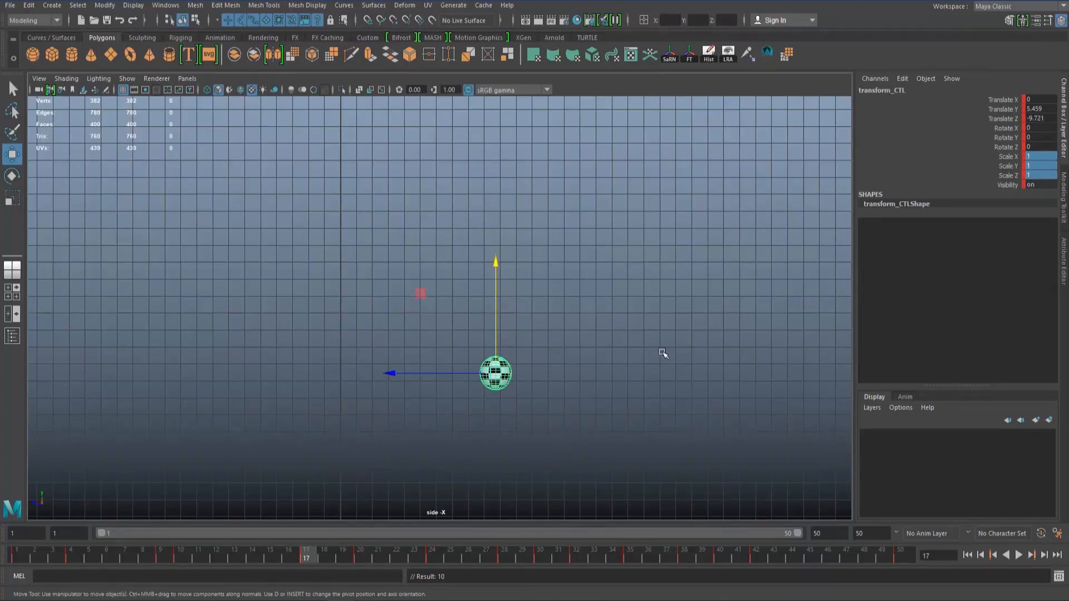
# Rotate transform_CTL to about -20.4 degrees around X at frame 11, tilting it along the rebound path.
pyautogui.click(161, 553)
pyautogui.hotkey('alt', 'v')
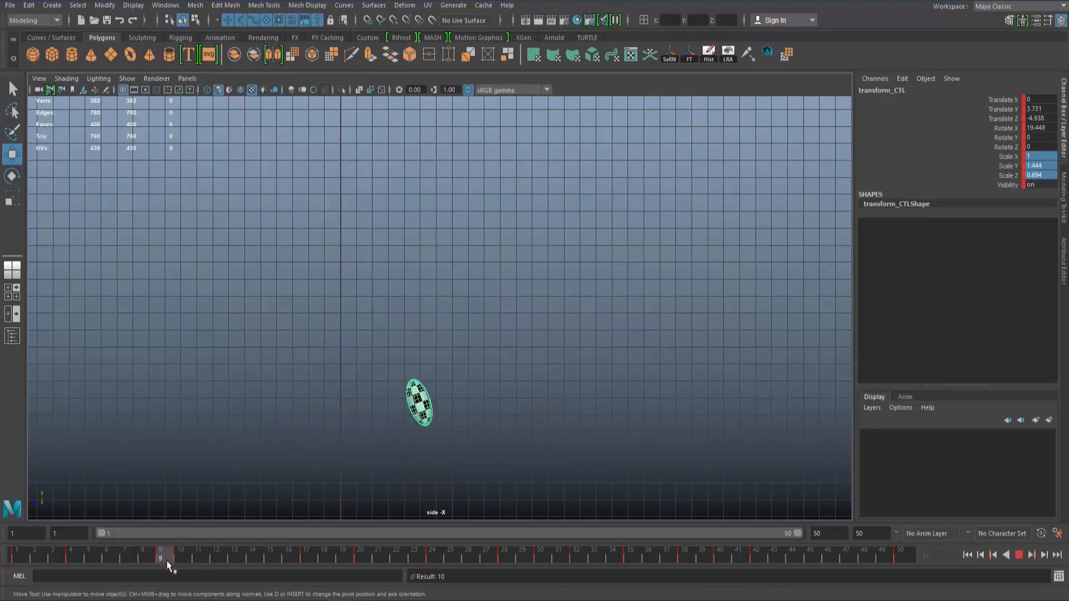
pyautogui.moveTo(166, 560); pyautogui.dragTo(198, 561)
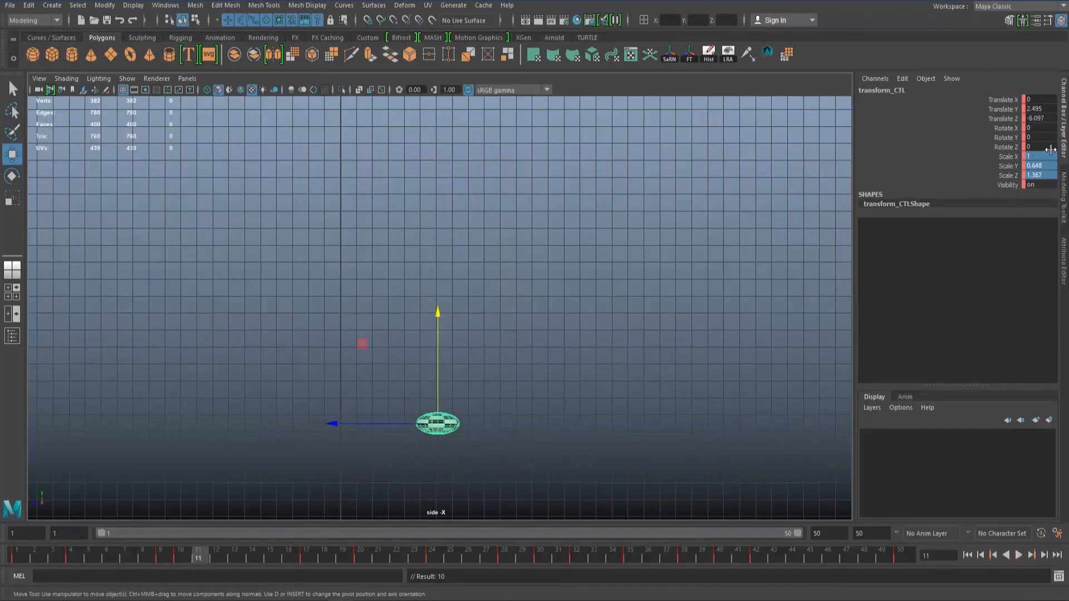
pyautogui.press('e')
pyautogui.moveTo(517, 363); pyautogui.dragTo(537, 396)
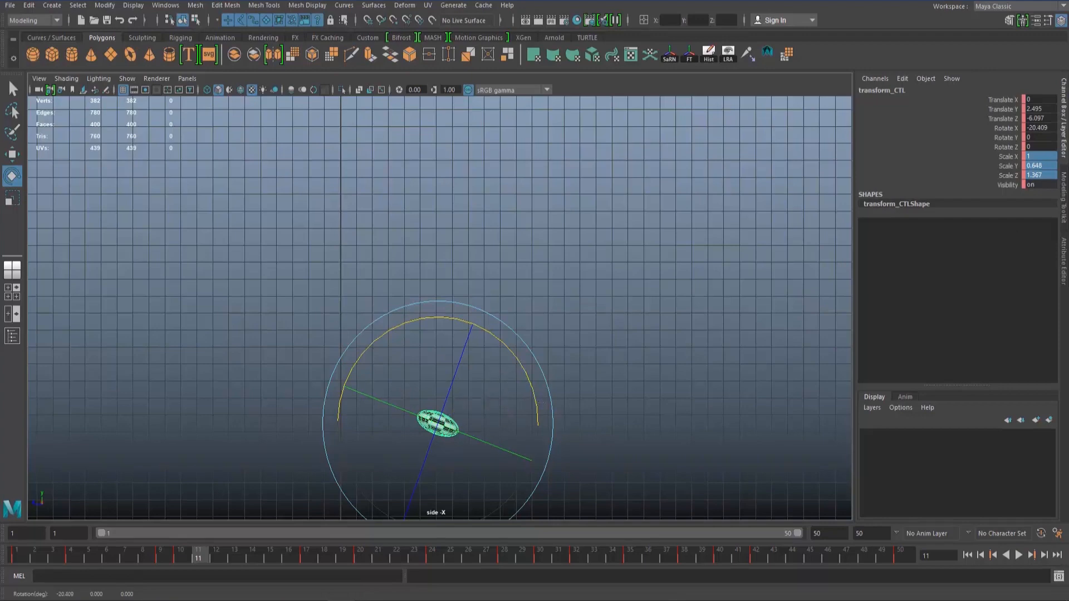
# Reset transform_CTL's Scale X, Y and Z to 1 at frame 11.
pyautogui.moveTo(1045, 149)
pyautogui.mouseDown()
pyautogui.moveTo(1037, 175)
pyautogui.moveTo(1042, 166)
pyautogui.mouseUp()
pyautogui.click(1039, 174)
pyautogui.write('1')
pyautogui.press('Return')
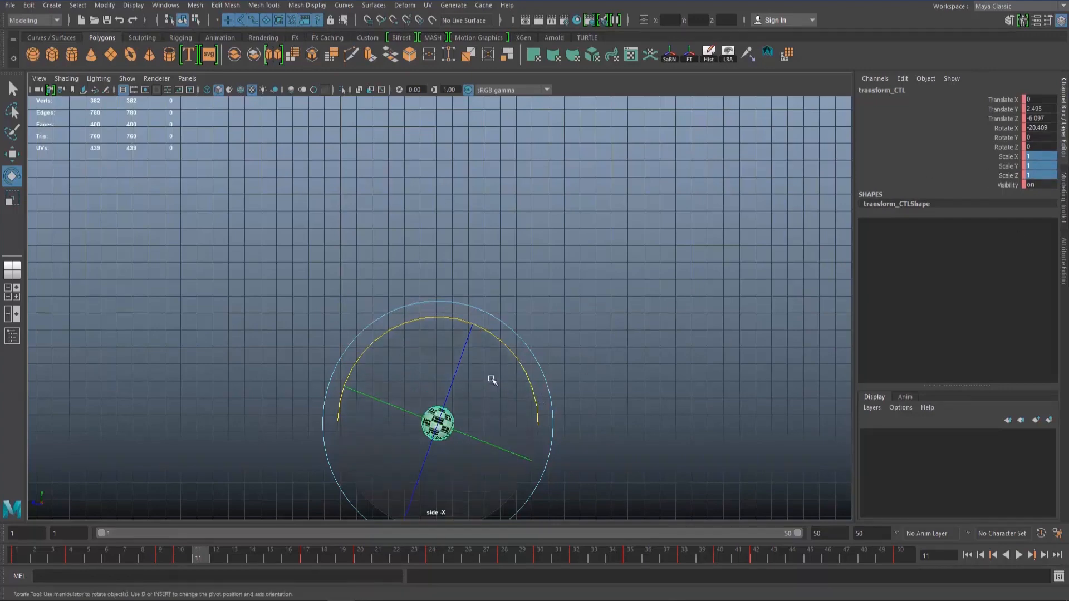
# Stretch transform_CTL at frame 11 to about 1.375 in Scale Y and 0.703 in Scale Z, and key it.
pyautogui.press('r')
pyautogui.click(484, 342)
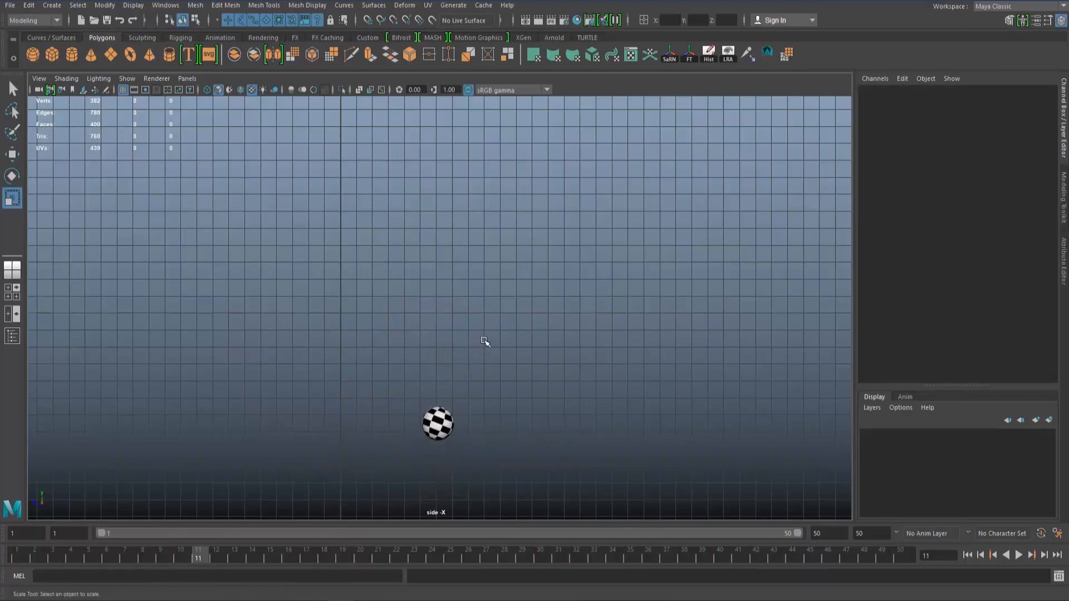
pyautogui.hotkey('ctrl', 'z')
pyautogui.moveTo(466, 350); pyautogui.dragTo(485, 312)
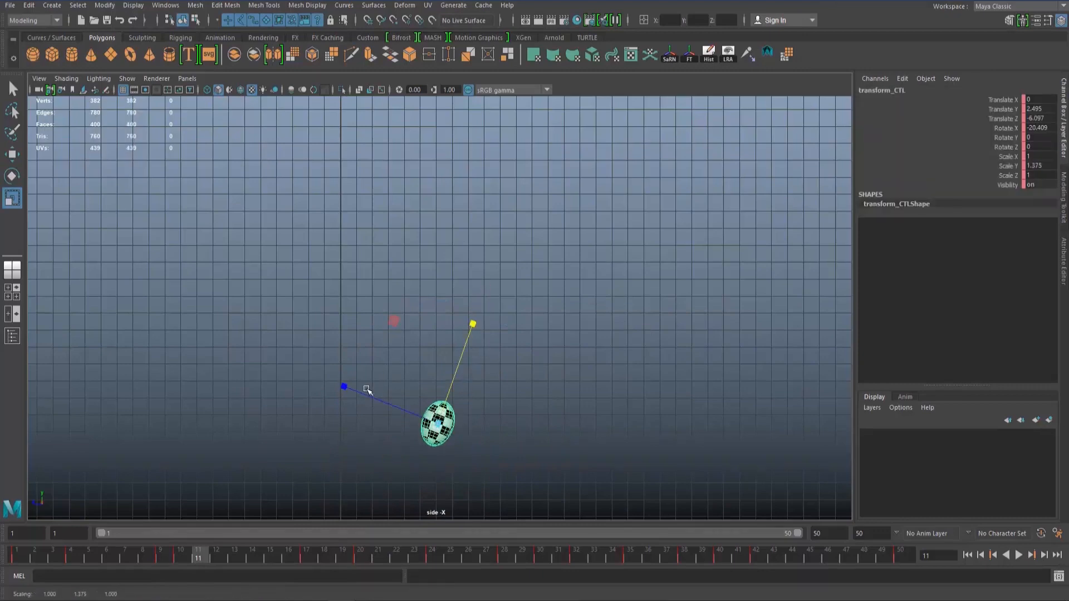
pyautogui.moveTo(354, 388); pyautogui.dragTo(378, 397)
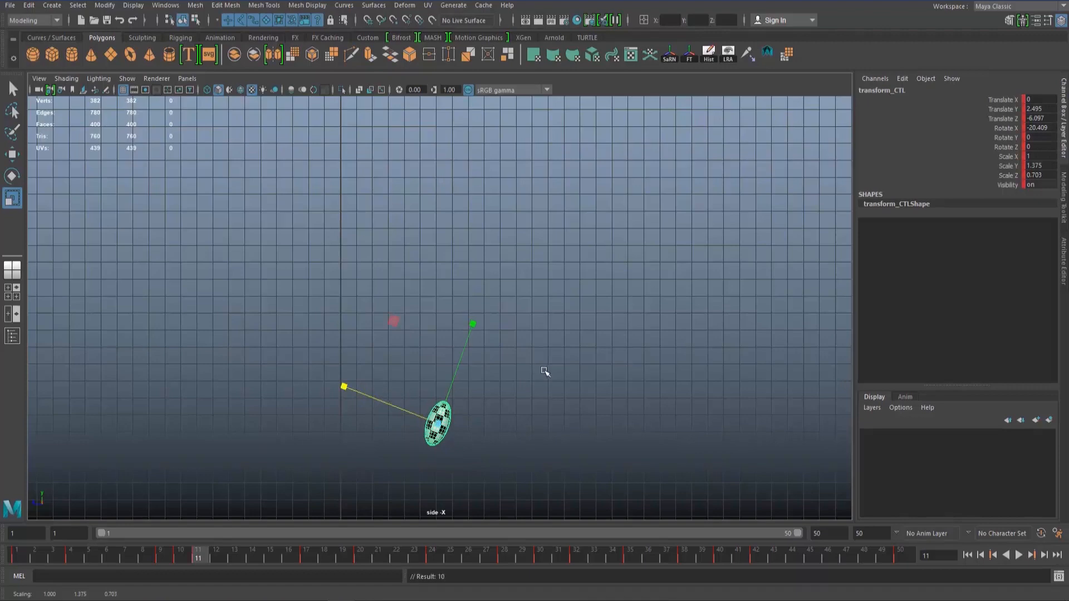
# Play and scrub through the animation in the side view, with the ball deselected, to review the stretch and squash timing.
pyautogui.press('q')
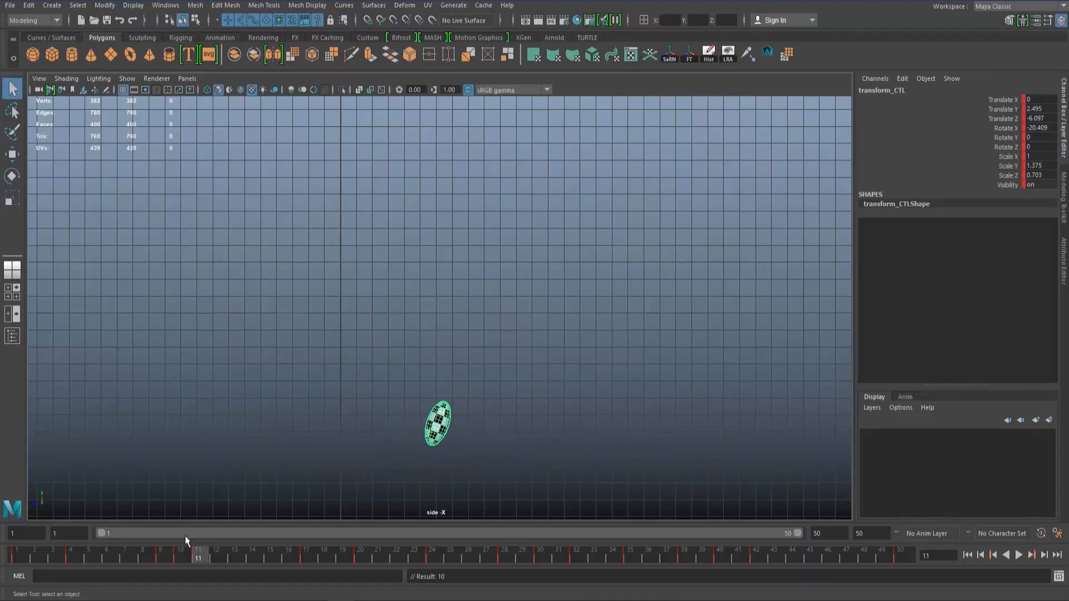
pyautogui.hotkey('alt', 'v')
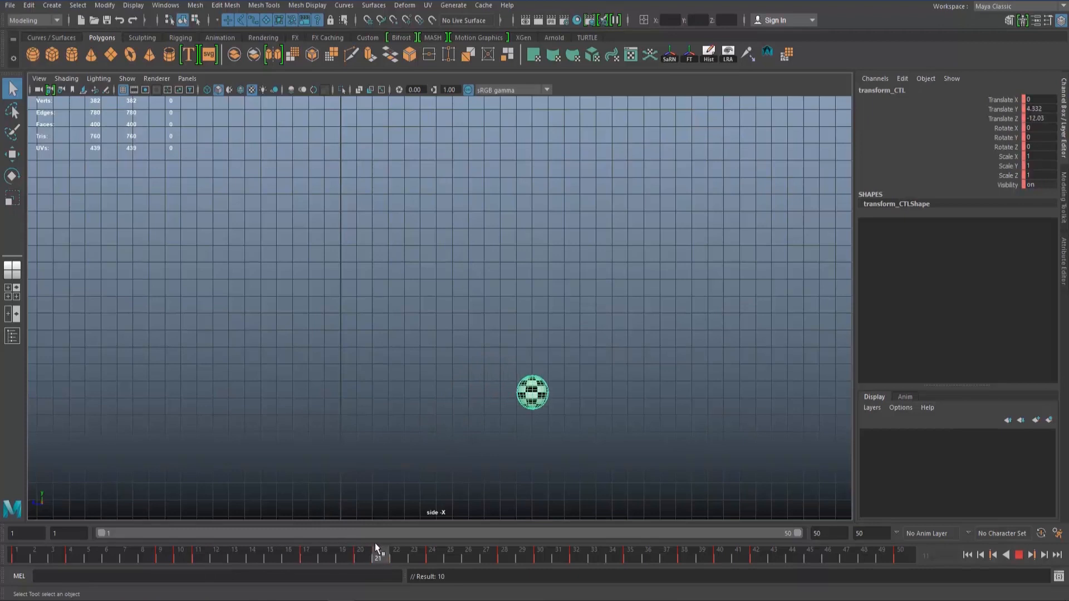
pyautogui.moveTo(282, 544); pyautogui.dragTo(1, 512)
pyautogui.click(346, 254)
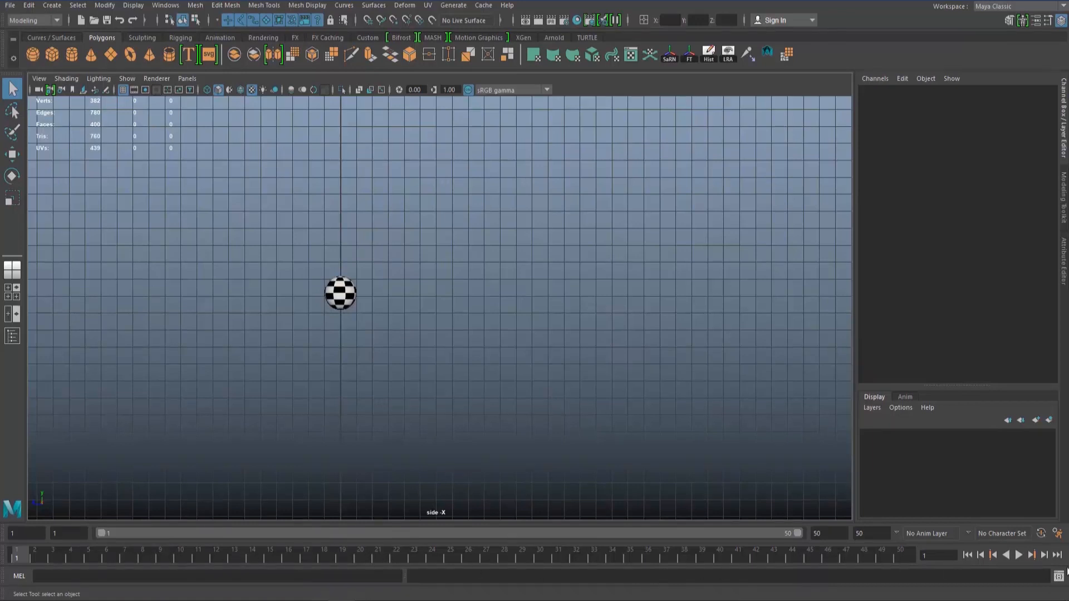
pyautogui.click(1022, 552)
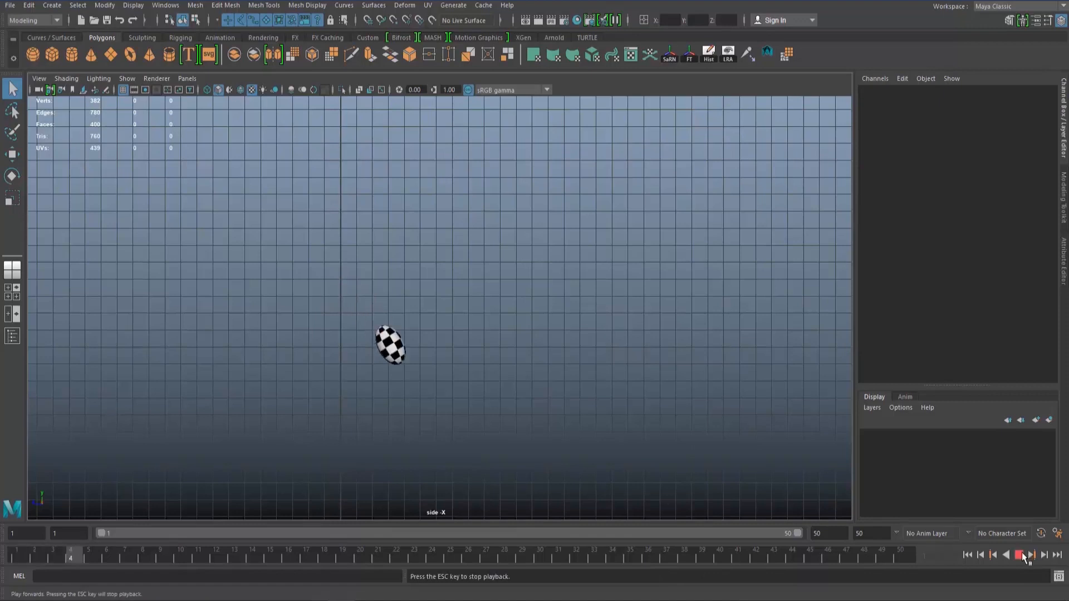
pyautogui.click(1022, 553)
pyautogui.moveTo(34, 554); pyautogui.dragTo(1, 518)
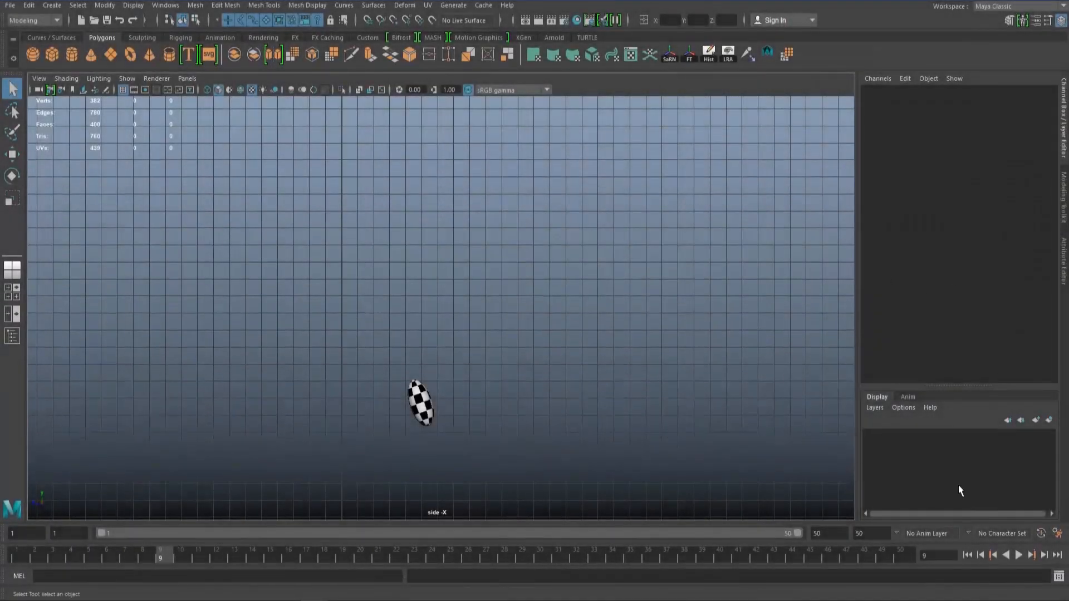
pyautogui.click(1019, 555)
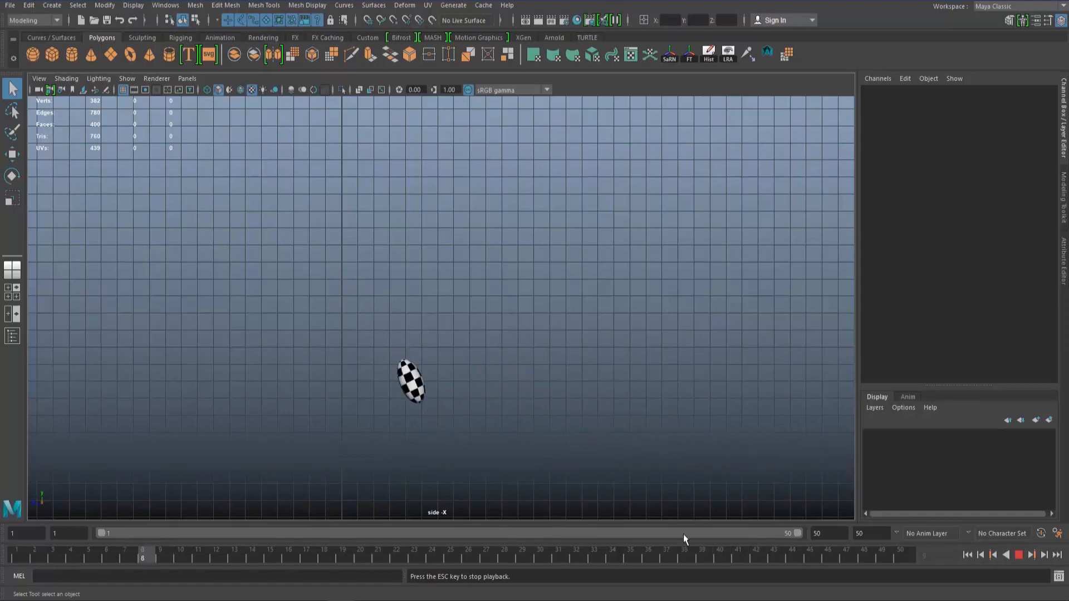
pyautogui.click(1016, 556)
# Bring the ball into the perspective view, select transform_CTL and examine all its animation curves in the Graph Editor.
pyautogui.press('space')
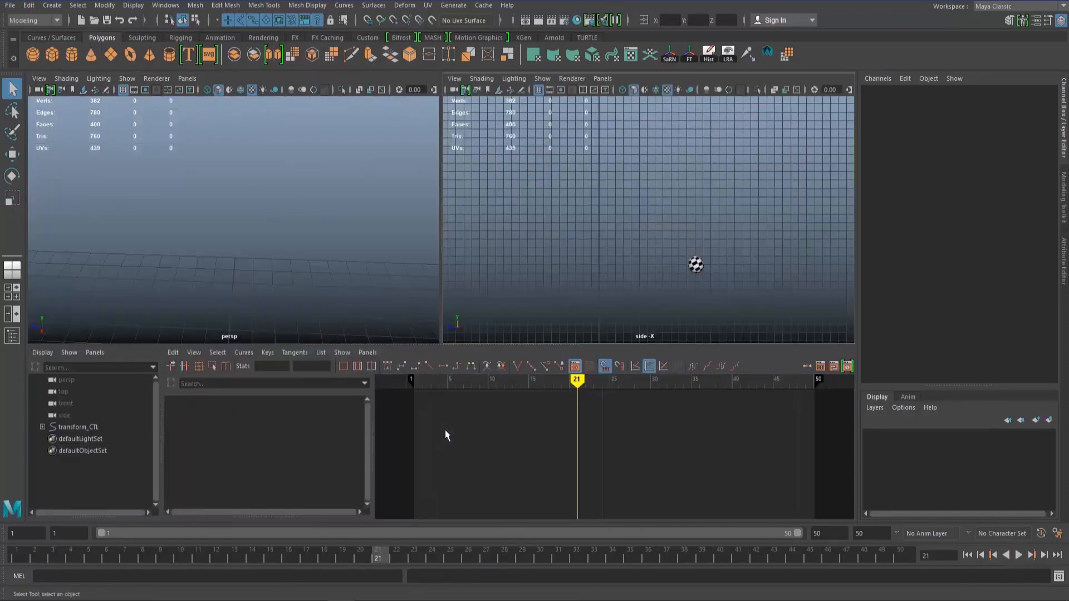
pyautogui.keyDown('alt'); pyautogui.moveTo(260, 205); pyautogui.dragTo(356, 267, button='right'); pyautogui.keyUp('alt')
pyautogui.keyDown('alt'); pyautogui.moveTo(356, 267); pyautogui.dragTo(231, 272, button='middle'); pyautogui.keyUp('alt')
pyautogui.click(260, 296)
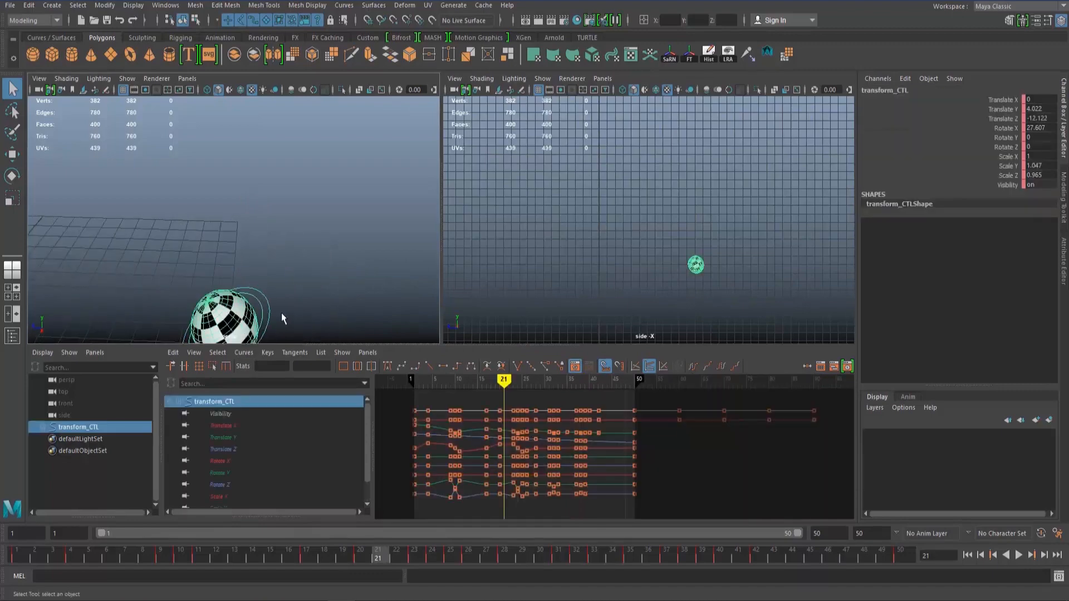
pyautogui.press('space')
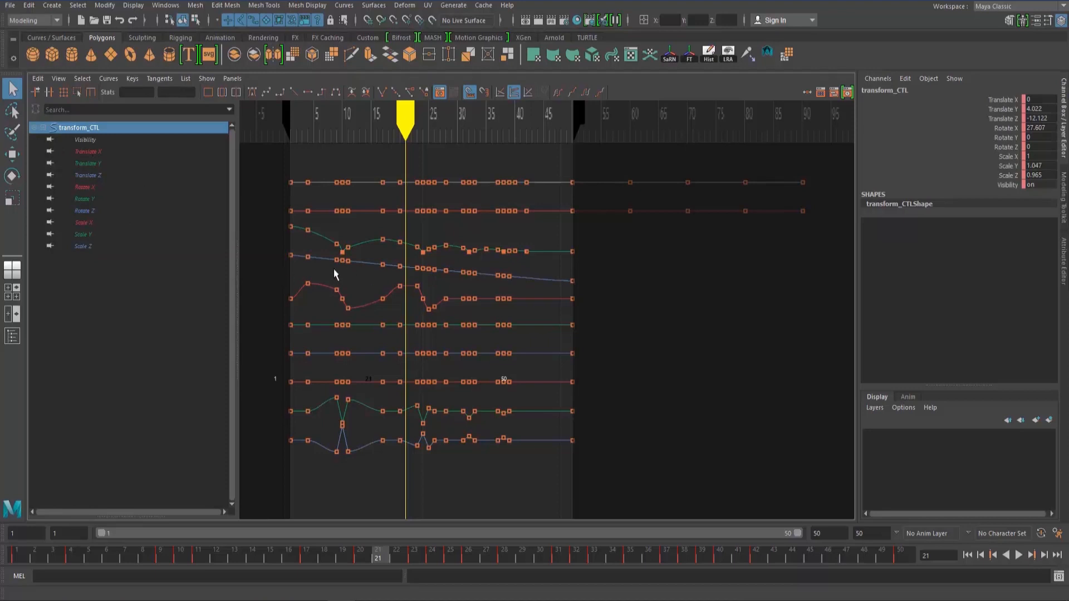
pyautogui.press('space')
# Isolate transform_CTL's Scale Y and Scale Z curves and compare their shapes across the bounces.
pyautogui.moveTo(225, 475); pyautogui.dragTo(223, 496)
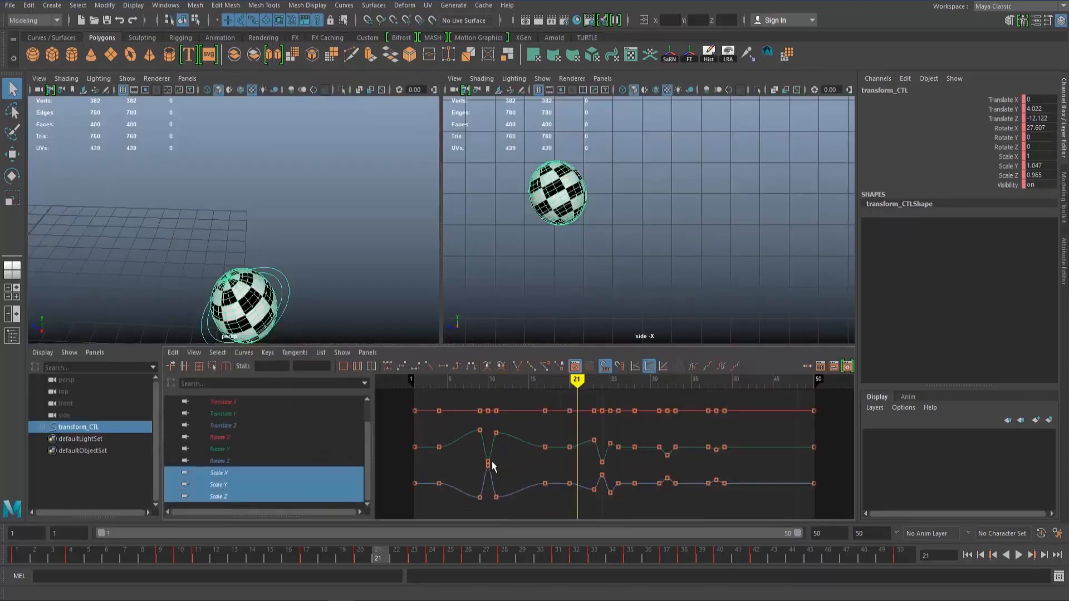
pyautogui.keyDown('alt'); pyautogui.moveTo(560, 470); pyautogui.dragTo(549, 455, button='middle'); pyautogui.keyUp('alt')
pyautogui.moveTo(213, 483); pyautogui.dragTo(213, 496)
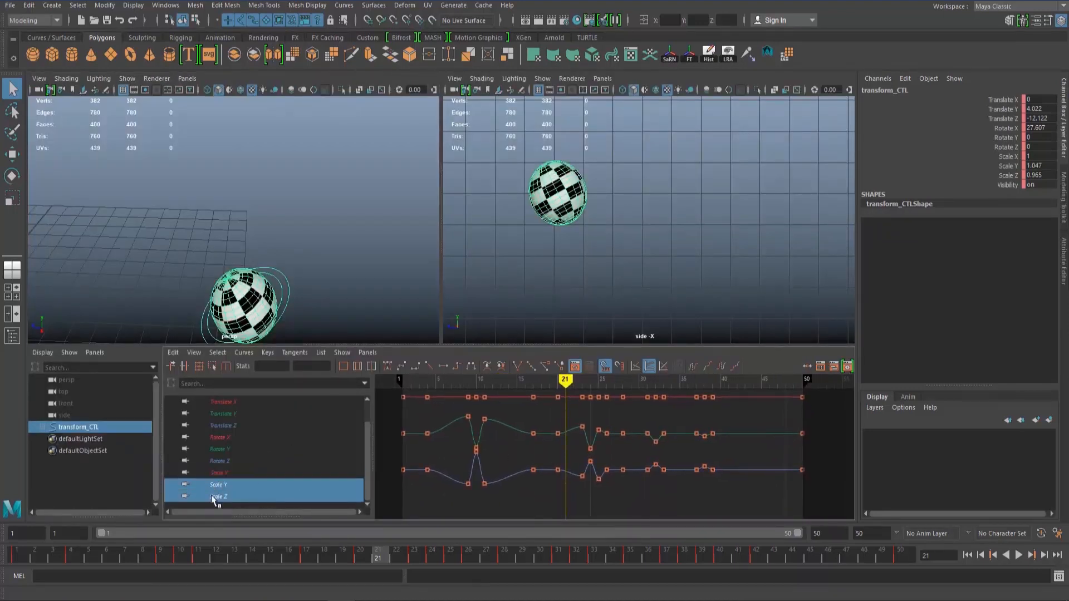
pyautogui.press('f')
pyautogui.keyDown('alt'); pyautogui.moveTo(599, 465); pyautogui.dragTo(581, 449, button='middle'); pyautogui.keyUp('alt')
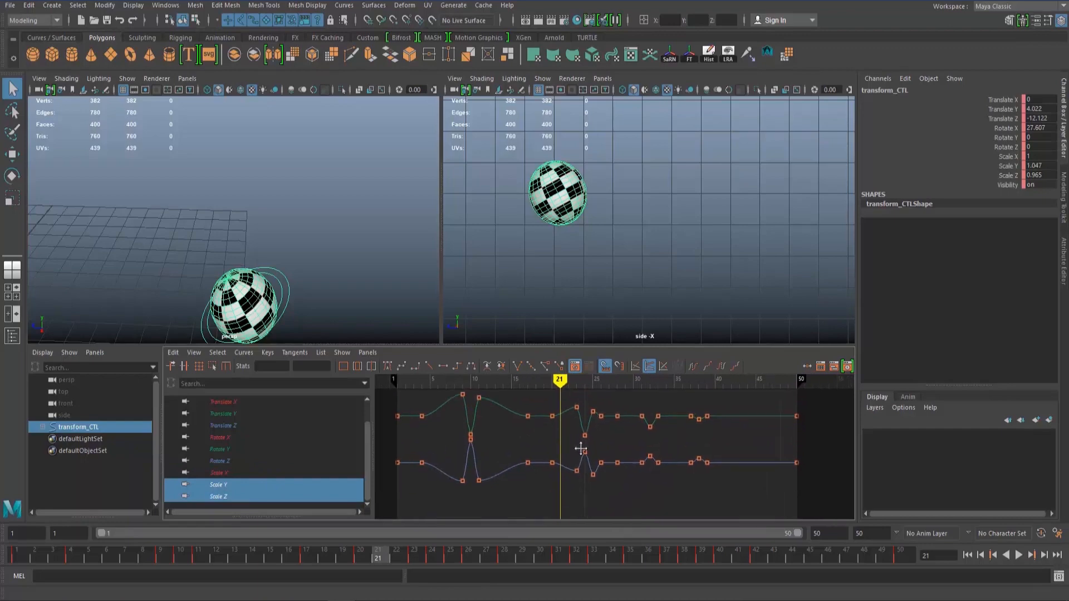
pyautogui.press('space')
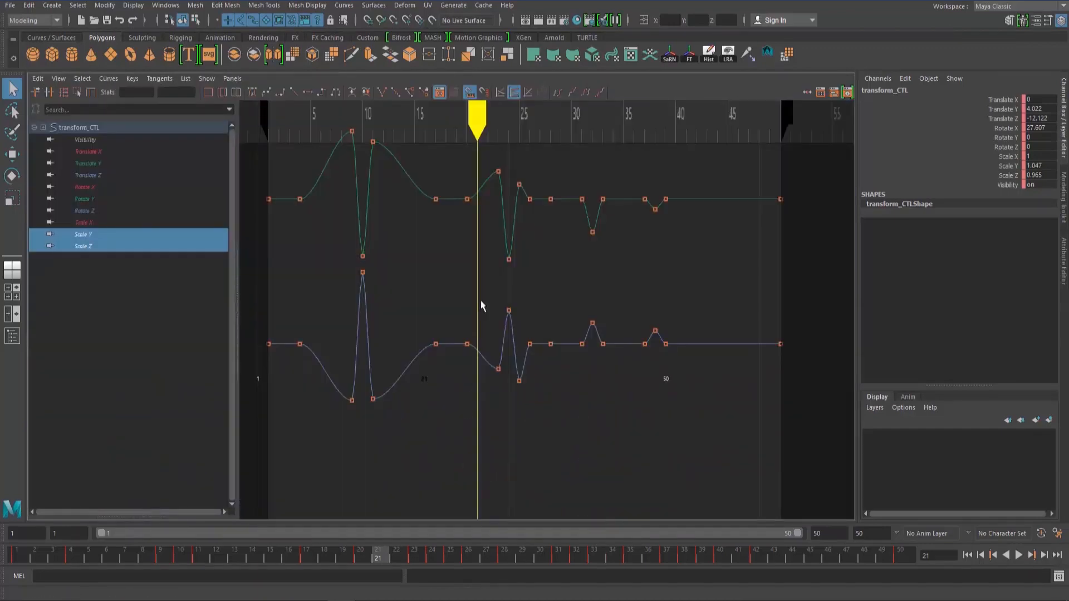
pyautogui.keyDown('alt'); pyautogui.moveTo(484, 306); pyautogui.dragTo(523, 308, button='middle'); pyautogui.keyUp('alt')
pyautogui.moveTo(416, 163); pyautogui.dragTo(471, 481)
pyautogui.click(500, 396)
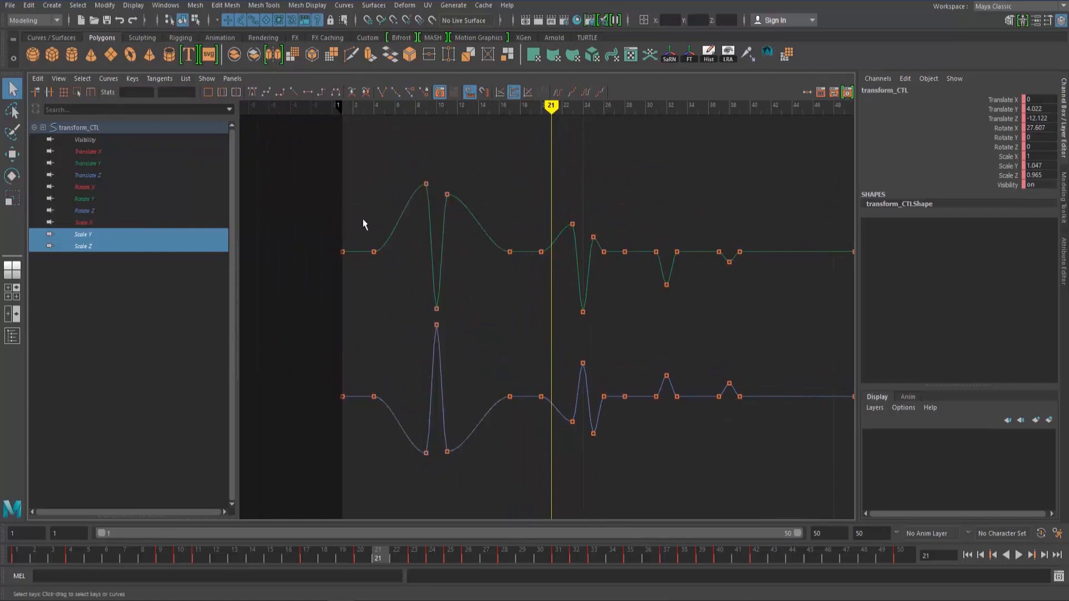
# Inspect the Scale Y stretch keys at frames 9 and 11, and display the Scale Z curve on its own.
pyautogui.moveTo(362, 208); pyautogui.dragTo(401, 283)
pyautogui.moveTo(409, 155); pyautogui.dragTo(448, 204)
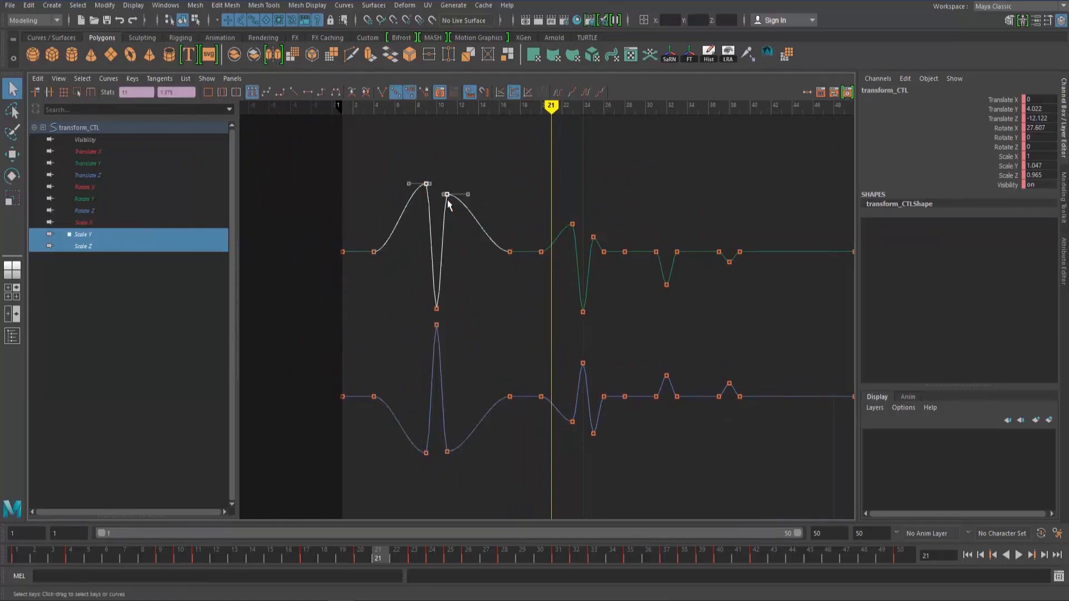
pyautogui.click(440, 167)
pyautogui.click(145, 234)
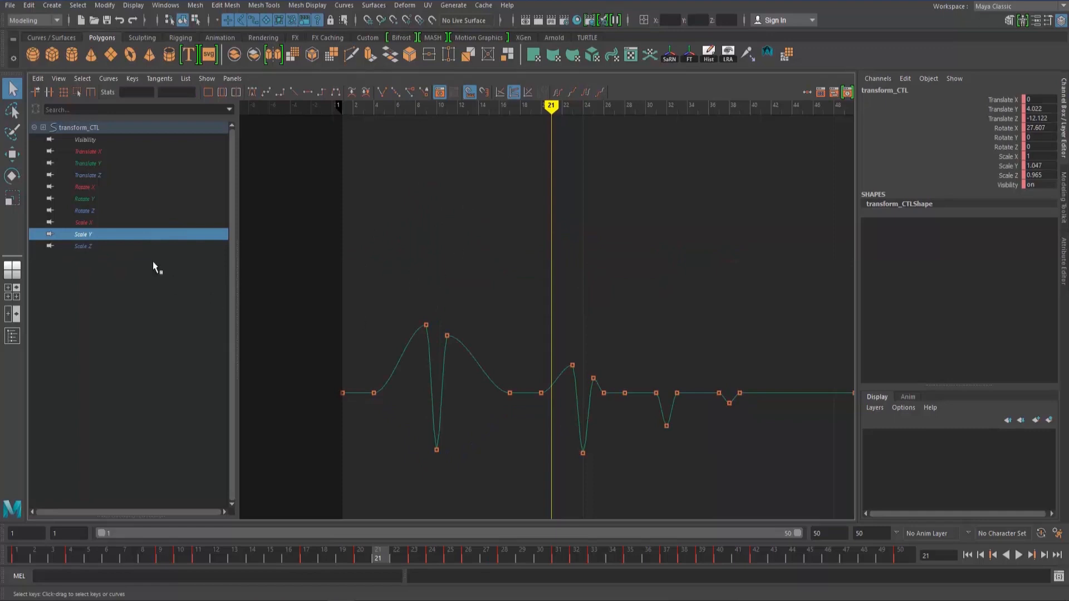
pyautogui.moveTo(374, 306); pyautogui.dragTo(494, 371)
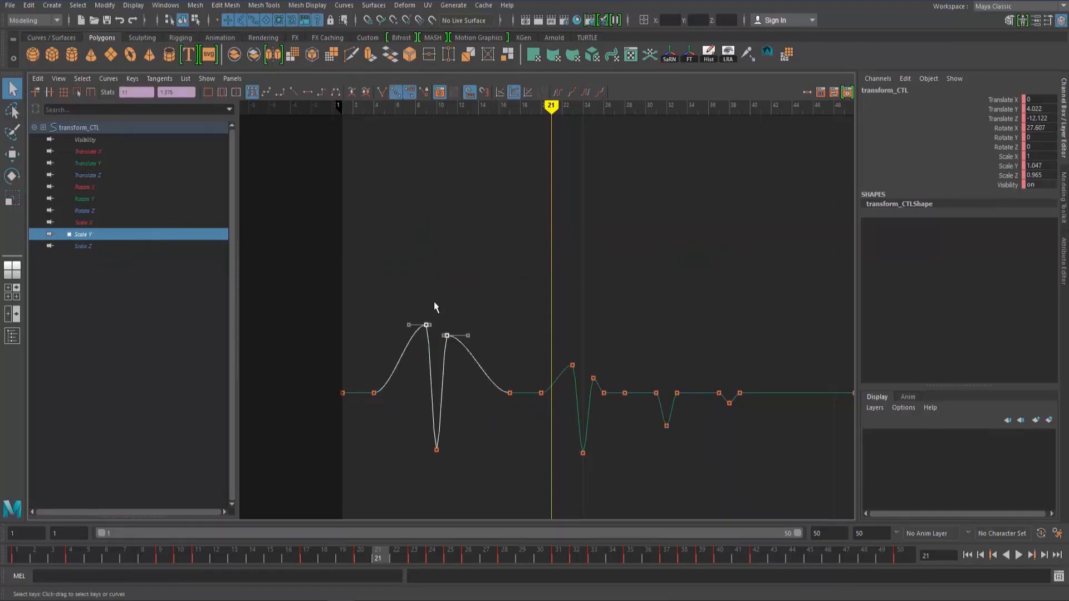
pyautogui.click(115, 245)
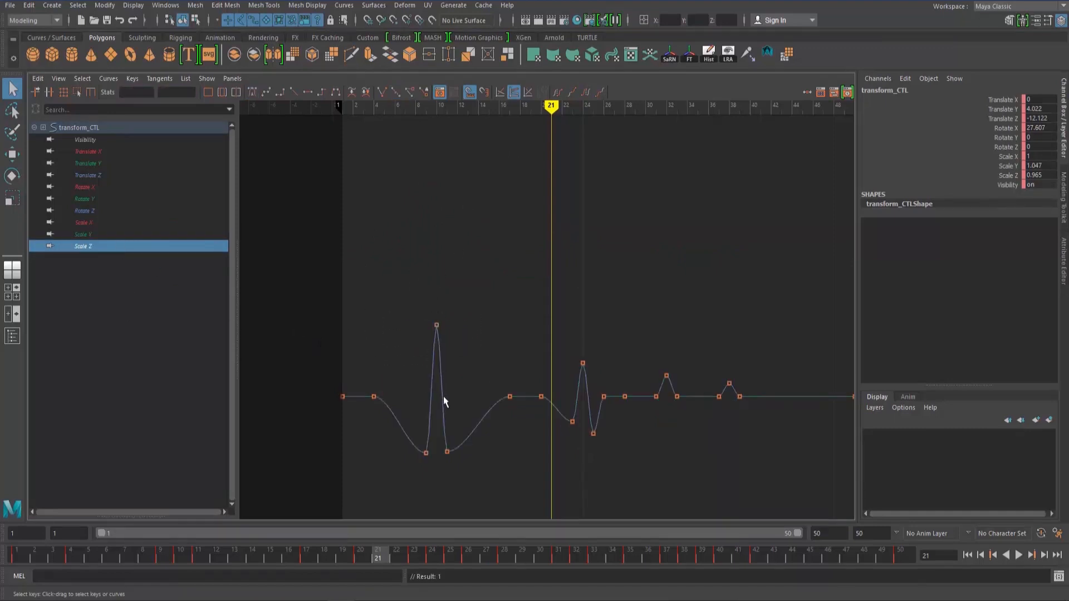
# Examine transform_CTL's Scale Z curve, and compare it with the Scale Y curve over the whole frame range.
pyautogui.press('f')
pyautogui.moveTo(421, 343); pyautogui.dragTo(526, 429)
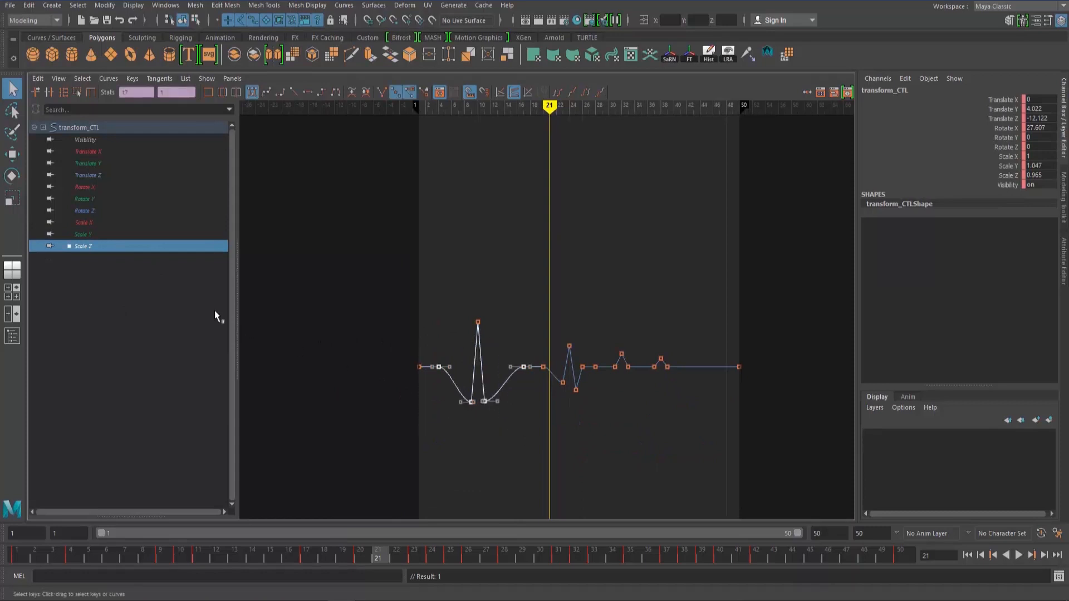
pyautogui.keyDown('shift'); pyautogui.click(83, 234); pyautogui.keyUp('shift')
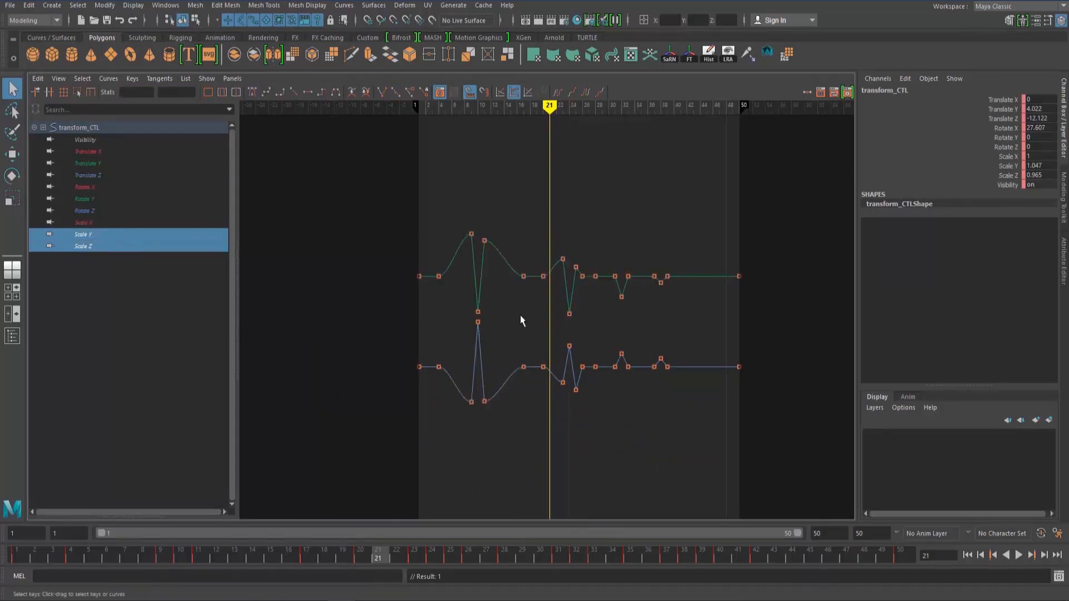
pyautogui.press('f')
pyautogui.press('a')
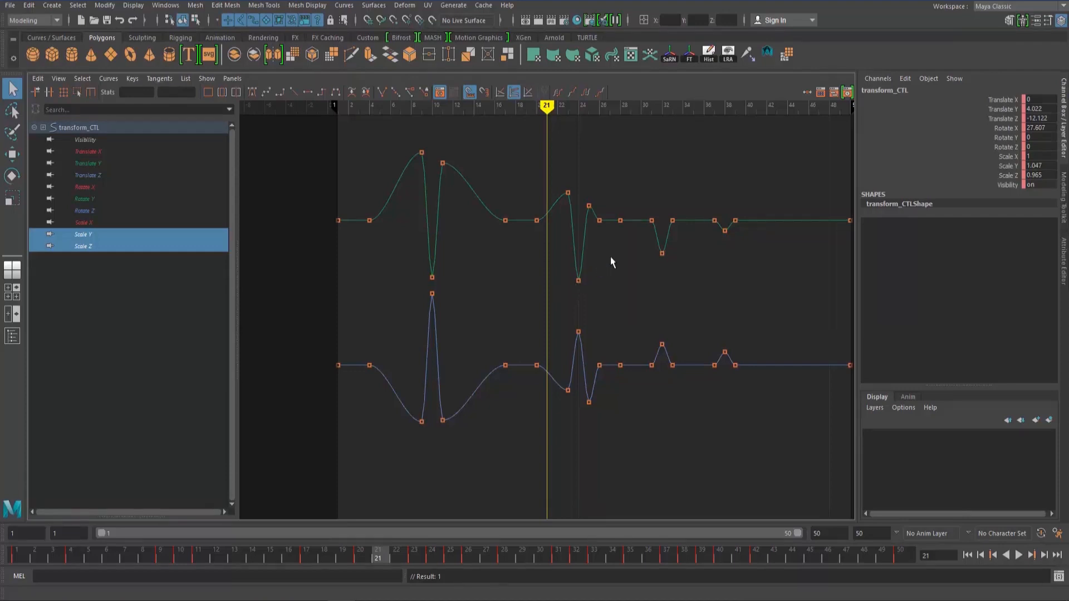
pyautogui.press('f')
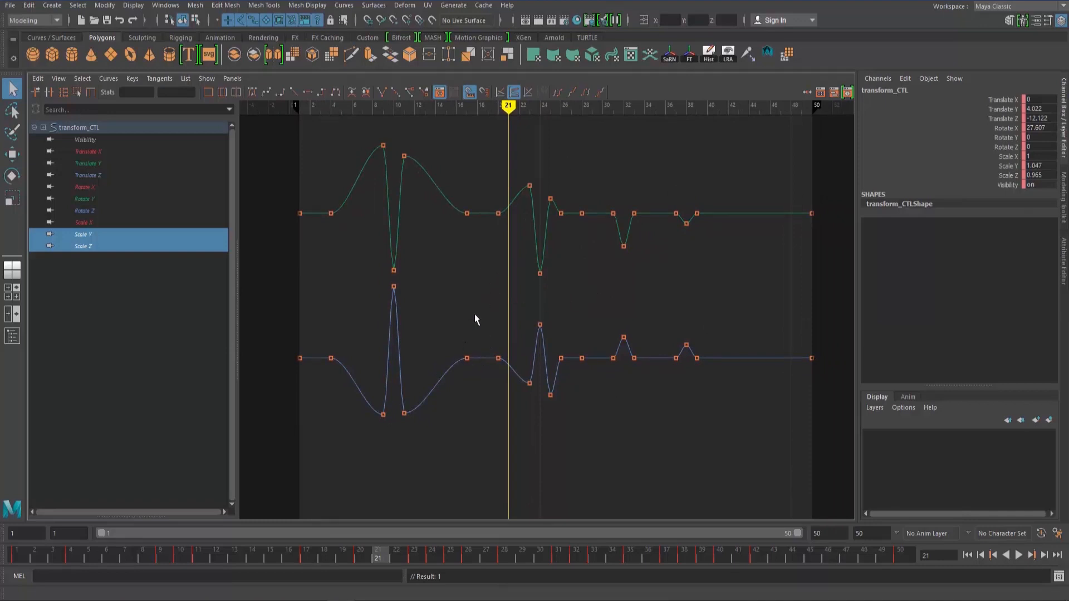
pyautogui.keyDown('alt'); pyautogui.moveTo(475, 315); pyautogui.dragTo(502, 274, button='middle'); pyautogui.keyUp('alt')
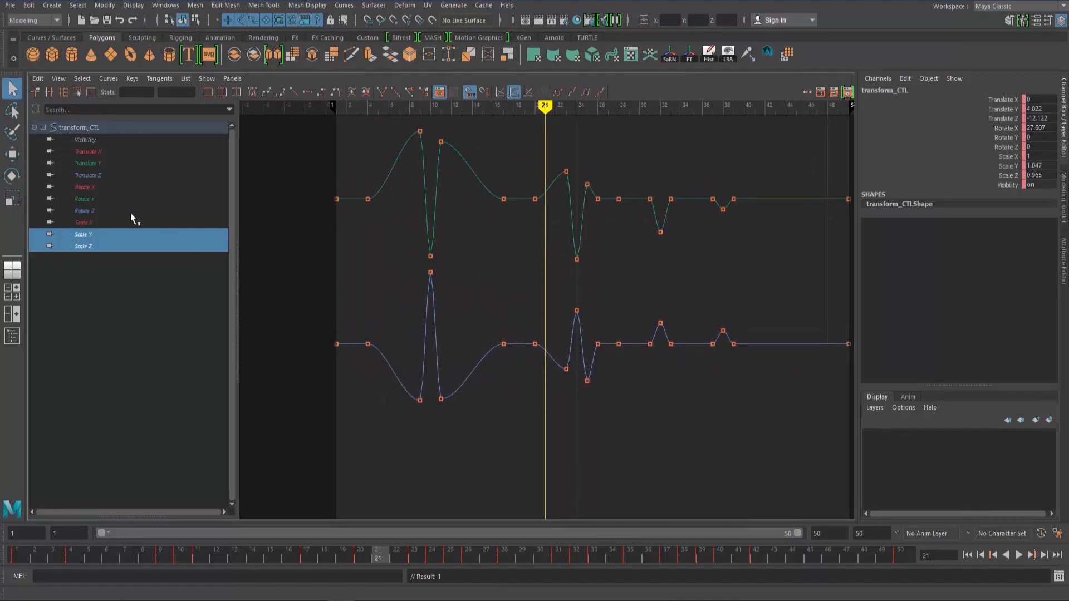
# Return to the side view and frame the ball's whole bounce path, with the animation at frame 1.
pyautogui.press('space')
pyautogui.press('space')
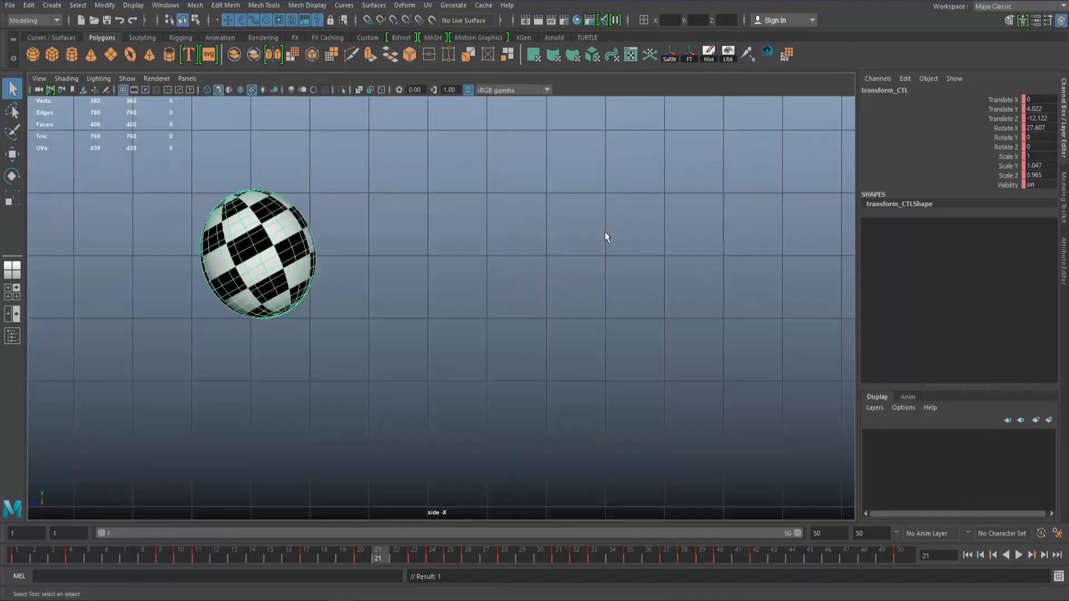
pyautogui.press('space')
pyautogui.press('space')
pyautogui.moveTo(11, 554); pyautogui.dragTo(324, 528)
pyautogui.scroll(-5, 490, 356)
pyautogui.scroll(-3, 491, 361)
pyautogui.keyDown('alt'); pyautogui.moveTo(478, 370); pyautogui.dragTo(305, 510, button='middle'); pyautogui.keyUp('alt')
pyautogui.moveTo(12, 555)
pyautogui.mouseDown()
pyautogui.moveTo(72, 551)
pyautogui.moveTo(13, 555)
pyautogui.mouseUp()
pyautogui.keyDown('alt'); pyautogui.moveTo(173, 397); pyautogui.dragTo(261, 380, button='middle'); pyautogui.keyUp('alt')
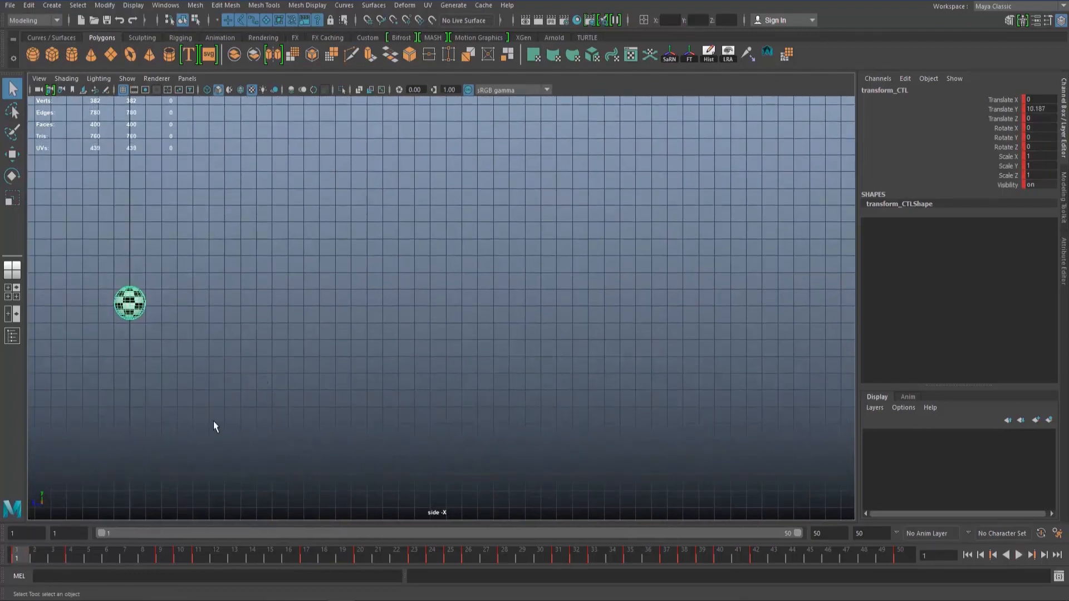
# Scrub from frame 1 to frame 11, checking transform_CTL's scale channels at frame 4 and the squash at frame 10.
pyautogui.moveTo(29, 550); pyautogui.dragTo(63, 553)
pyautogui.moveTo(78, 553)
pyautogui.mouseDown()
pyautogui.moveTo(192, 553)
pyautogui.moveTo(174, 562)
pyautogui.moveTo(24, 556)
pyautogui.moveTo(90, 555)
pyautogui.moveTo(152, 534)
pyautogui.moveTo(72, 553)
pyautogui.mouseUp()
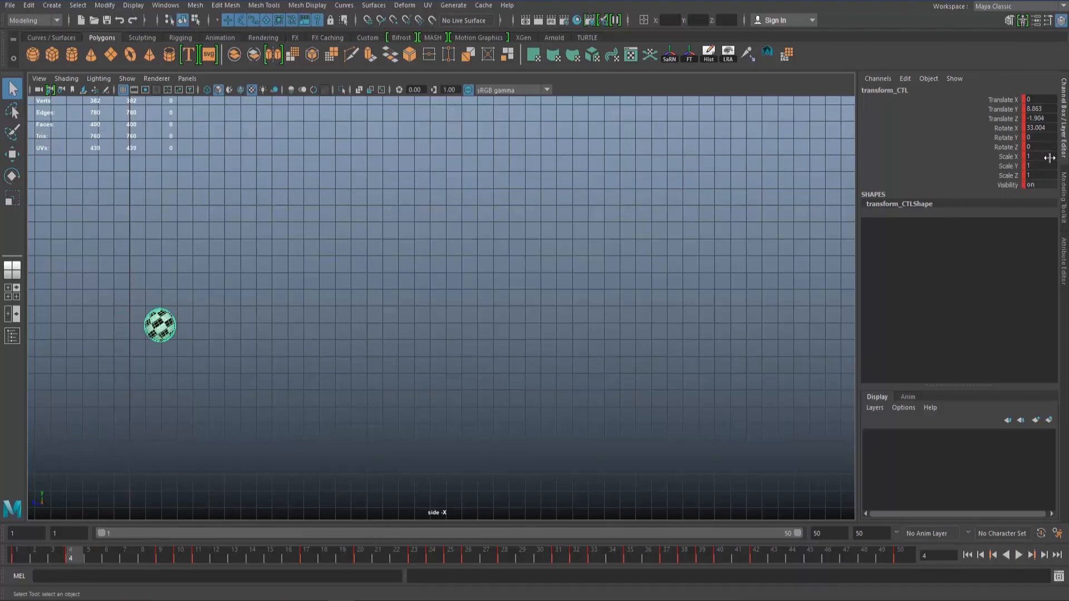
pyautogui.moveTo(1049, 158); pyautogui.dragTo(1048, 175)
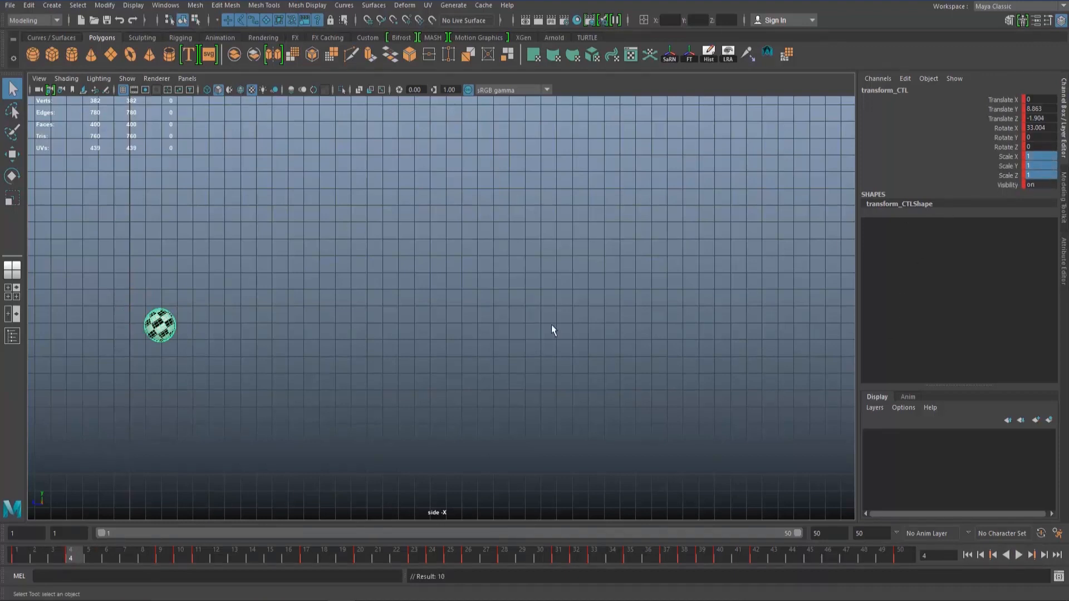
pyautogui.click(18, 553)
pyautogui.moveTo(19, 553); pyautogui.dragTo(180, 548)
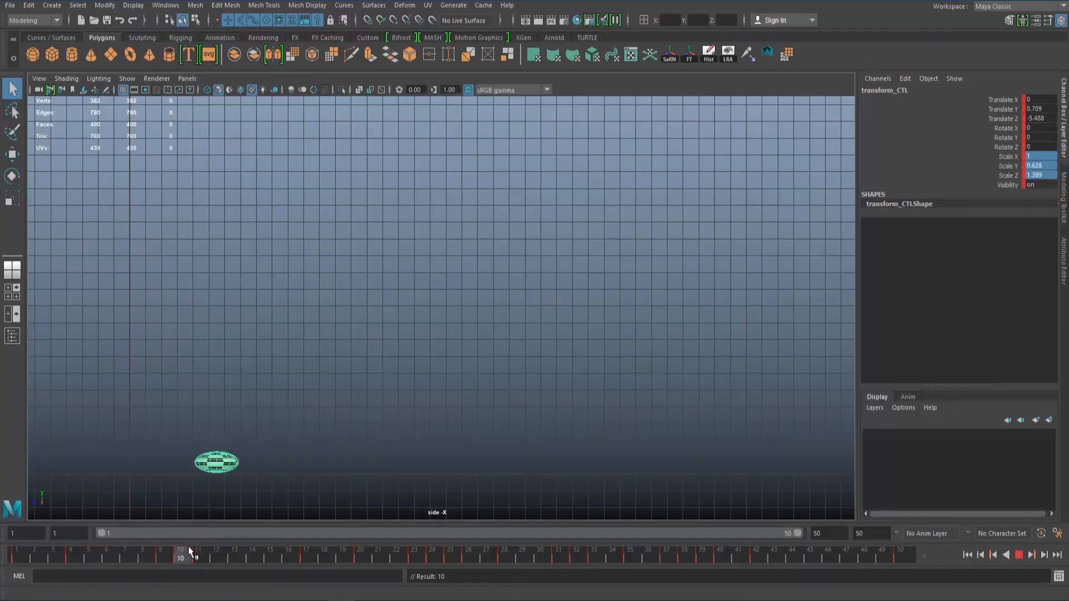
pyautogui.moveTo(188, 546)
pyautogui.mouseDown()
pyautogui.moveTo(198, 548)
pyautogui.moveTo(180, 552)
pyautogui.moveTo(198, 552)
pyautogui.mouseUp()
# At frame 11, nudge the ball to Translate Y 2.464 and Translate Z -6.182, tilt it to Rotate X -22.928, and key it.
pyautogui.press('w')
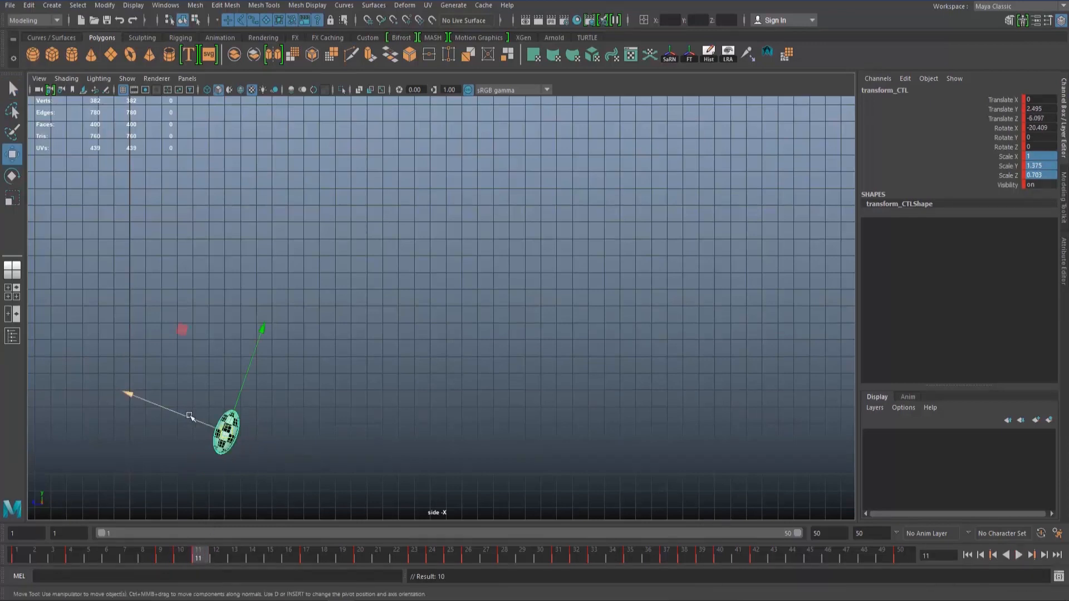
pyautogui.moveTo(190, 417); pyautogui.dragTo(210, 424)
pyautogui.hotkey('ctrl', 'z')
pyautogui.press('e')
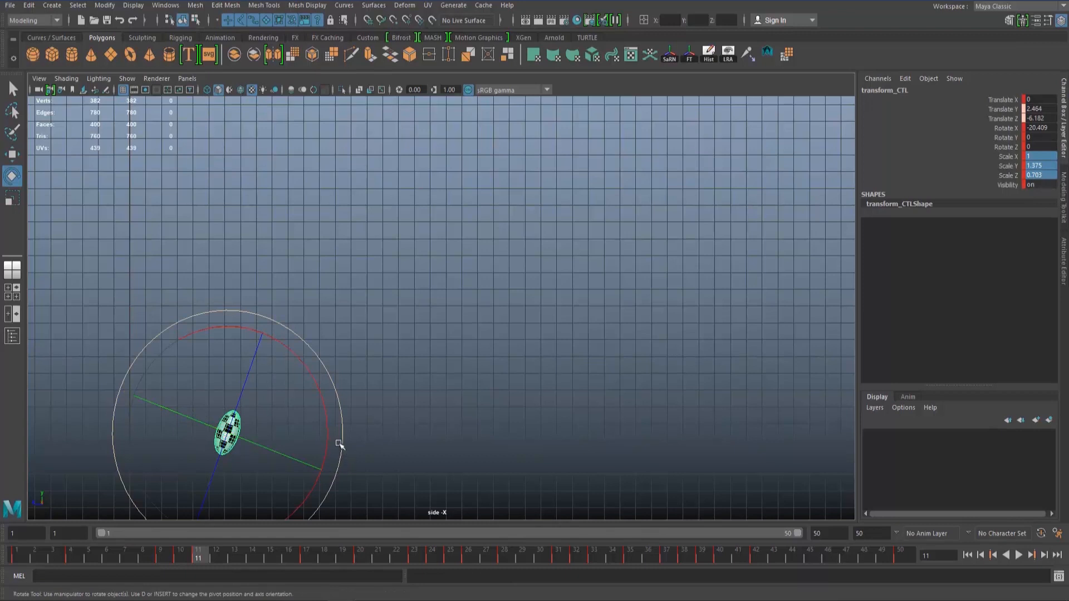
pyautogui.click(339, 444)
pyautogui.moveTo(329, 435); pyautogui.dragTo(328, 438)
pyautogui.press('s')
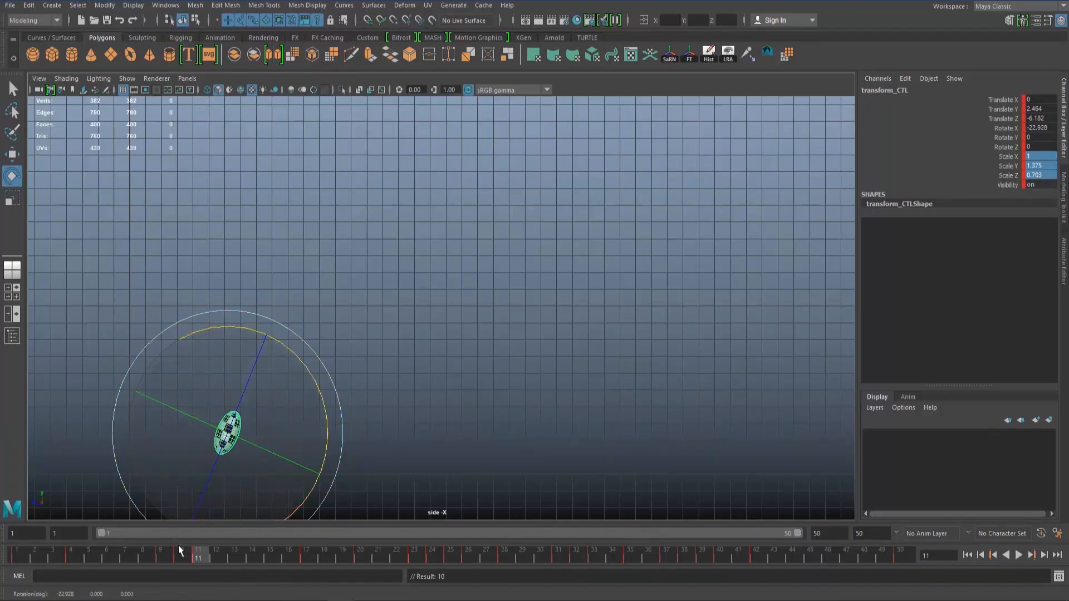
# Scrub through the rebound from the first impact to frame 20 to review the ball's shape, and return to frame 1.
pyautogui.moveTo(180, 554); pyautogui.dragTo(305, 555)
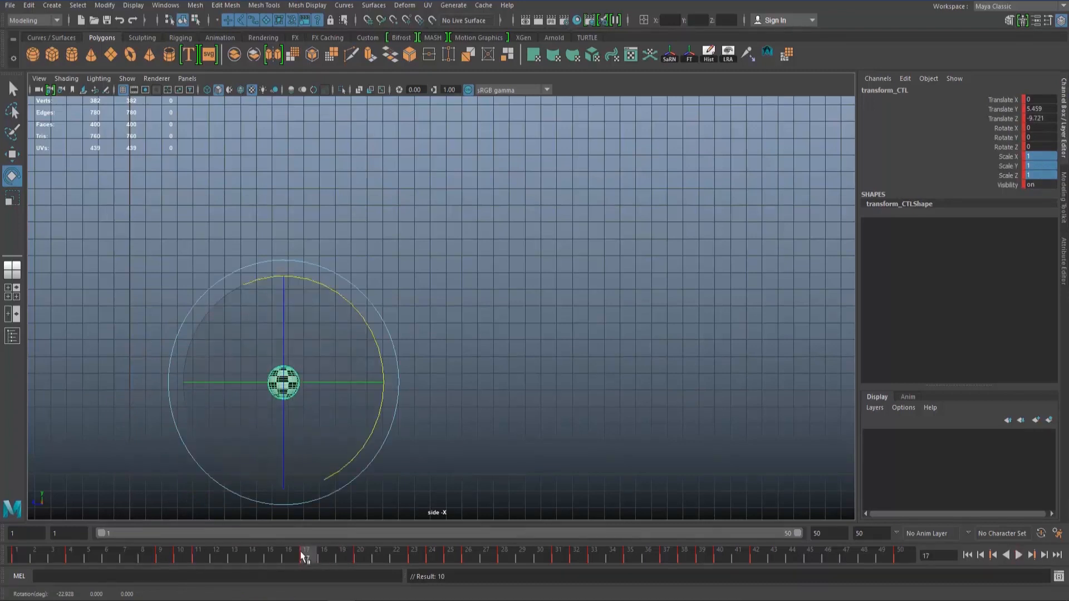
pyautogui.press('q')
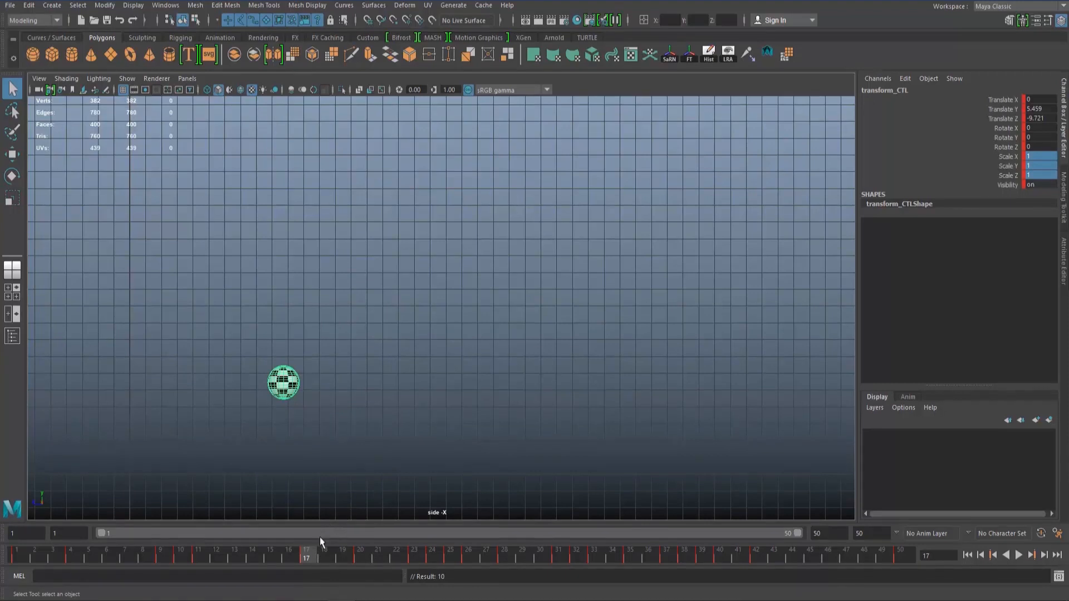
pyautogui.moveTo(309, 553); pyautogui.dragTo(357, 564)
pyautogui.hotkey('alt', 'v')
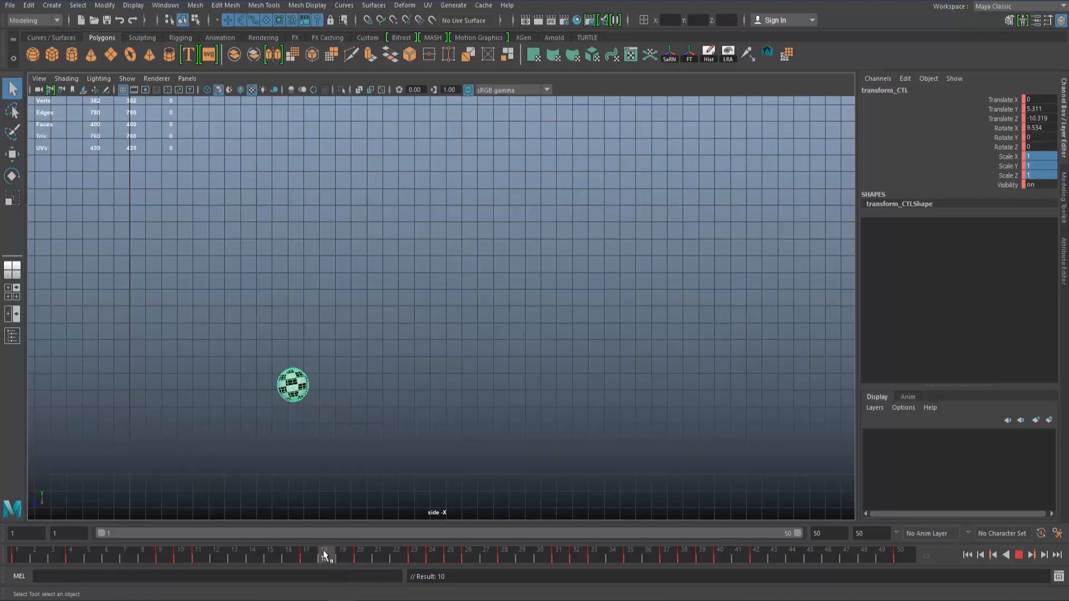
pyautogui.click(359, 554)
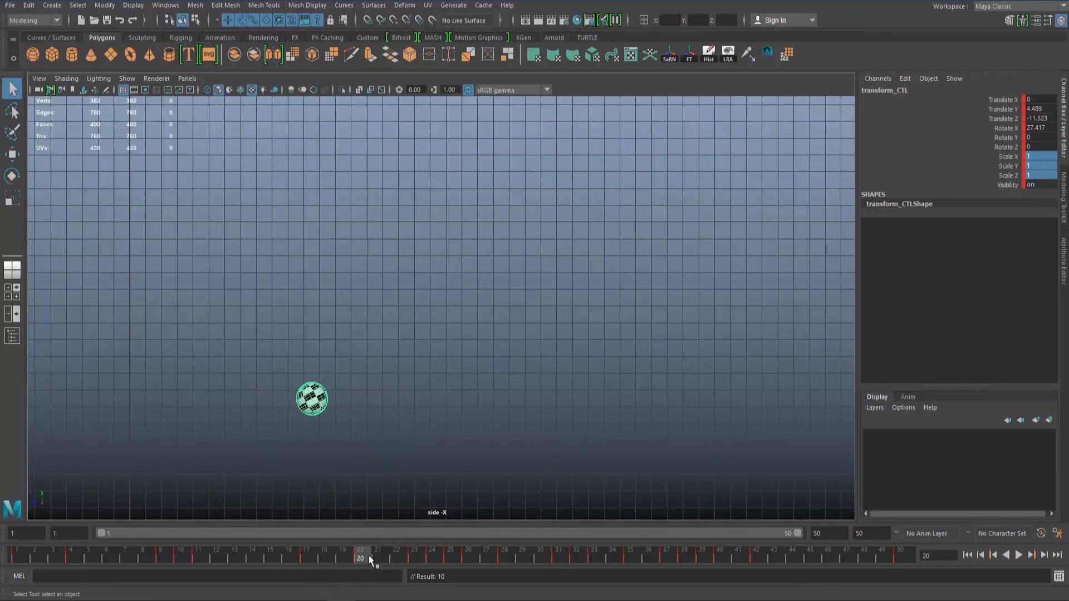
pyautogui.moveTo(368, 556); pyautogui.dragTo(16, 556)
# Play the animation with the ball deselected to review the bounces, and go back to frame 1.
pyautogui.click(726, 444)
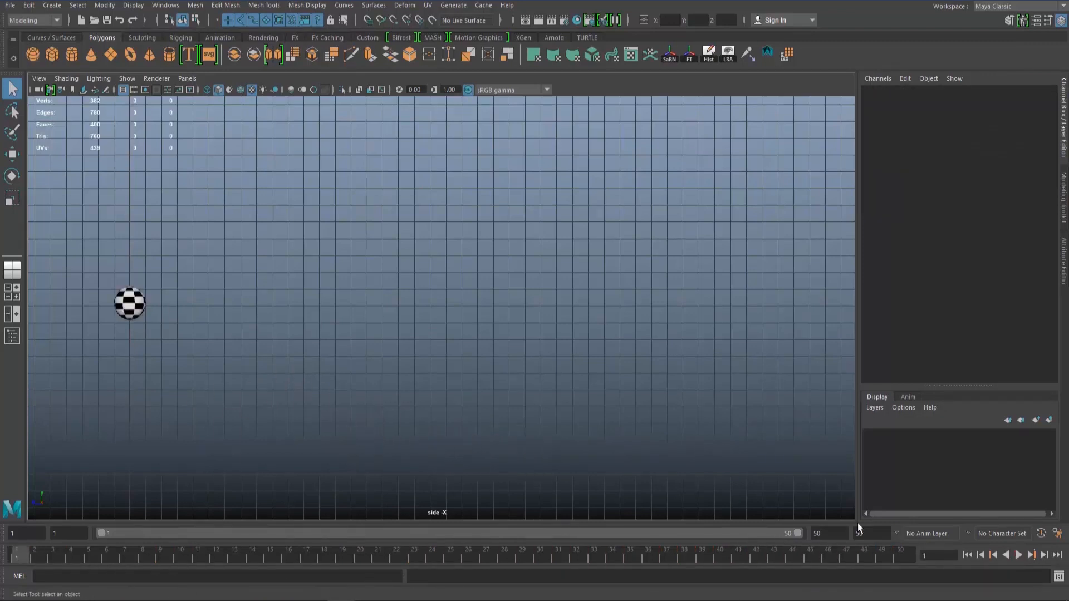
pyautogui.click(1024, 554)
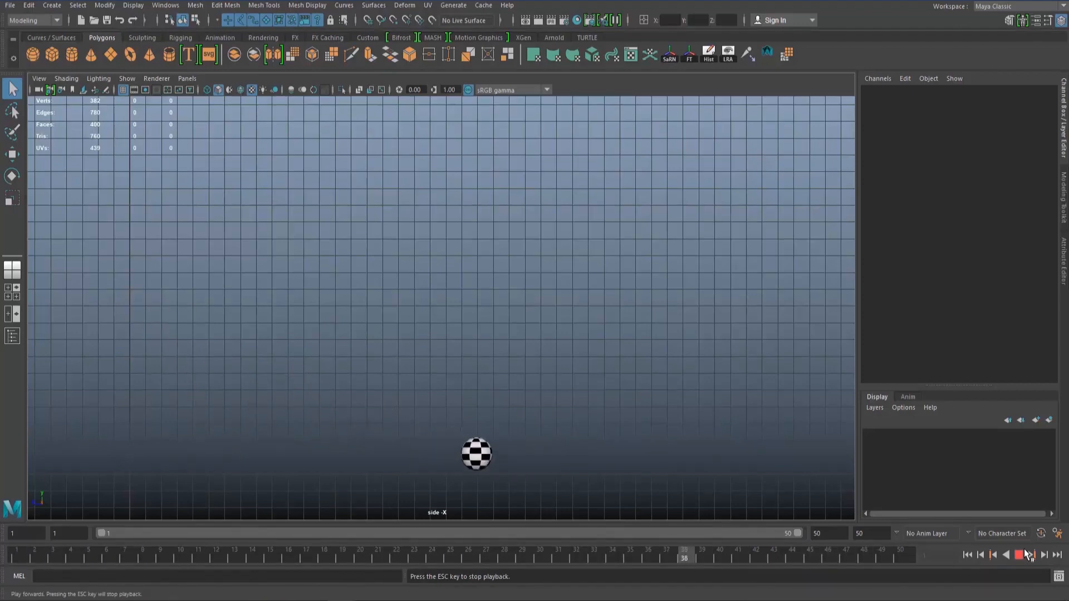
pyautogui.click(1024, 553)
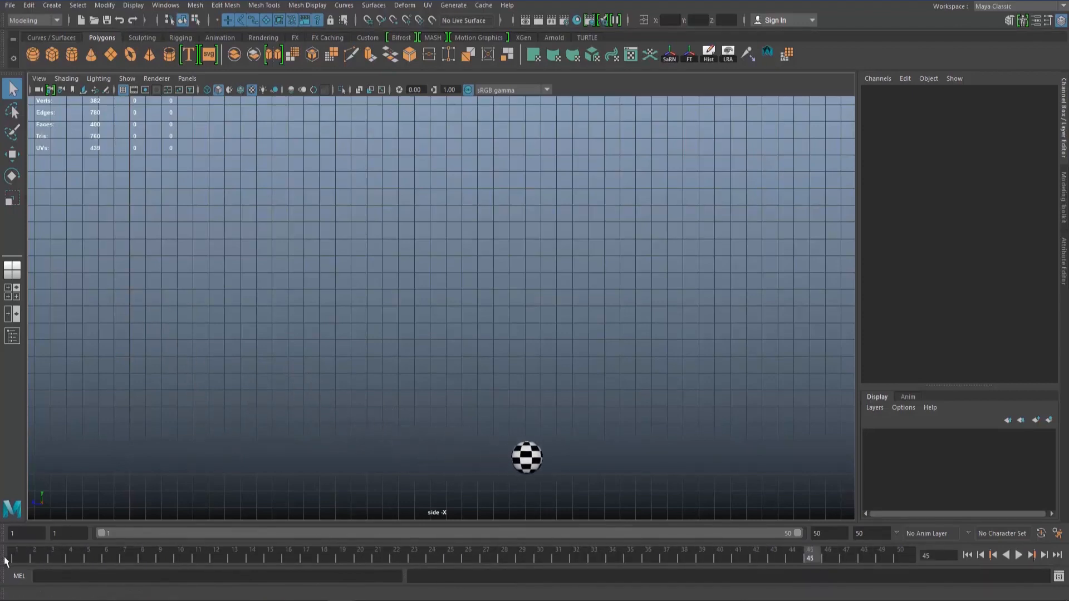
pyautogui.moveTo(6, 560); pyautogui.dragTo(58, 540)
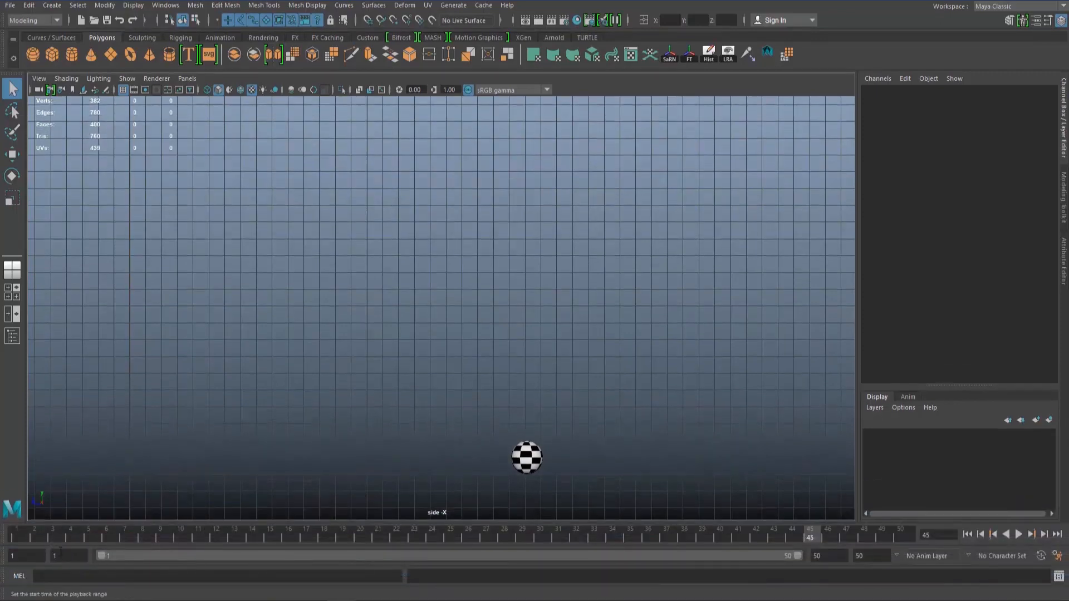
pyautogui.hotkey('alt', 'v')
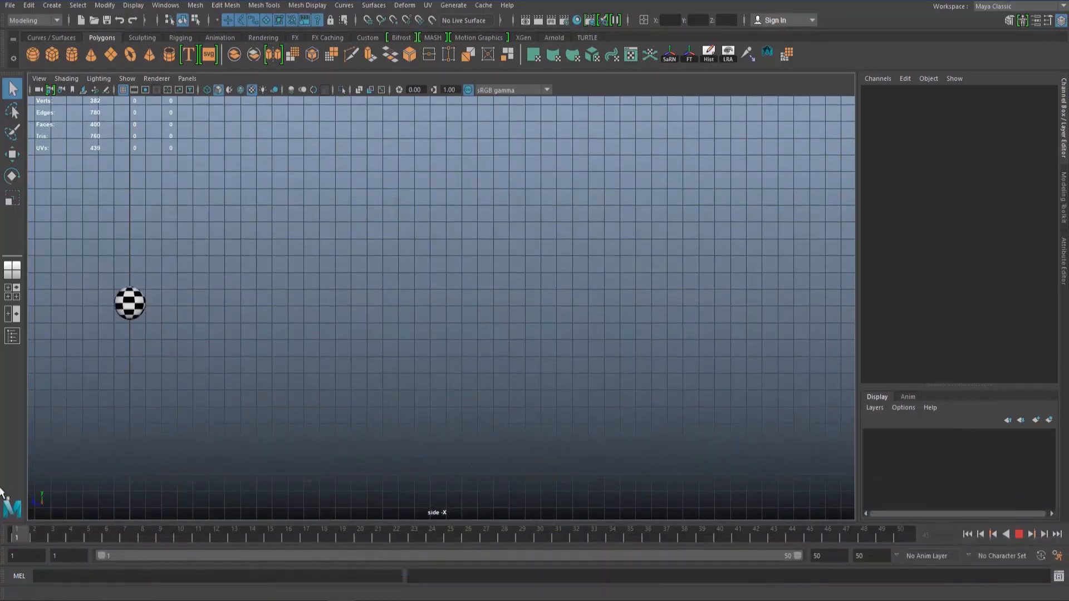
pyautogui.hotkey('alt', 'v')
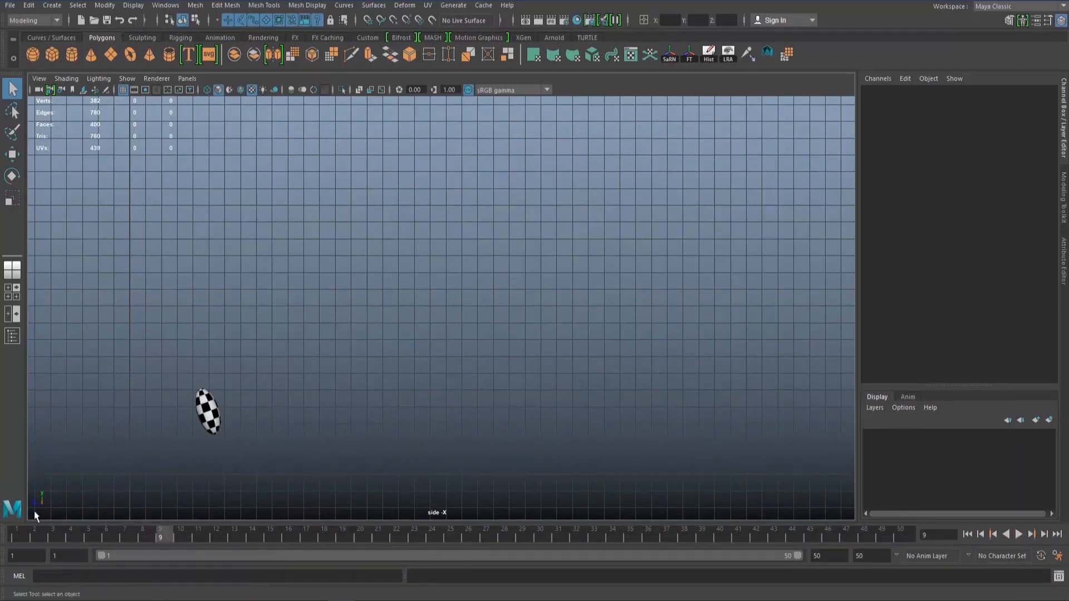
pyautogui.click(15, 540)
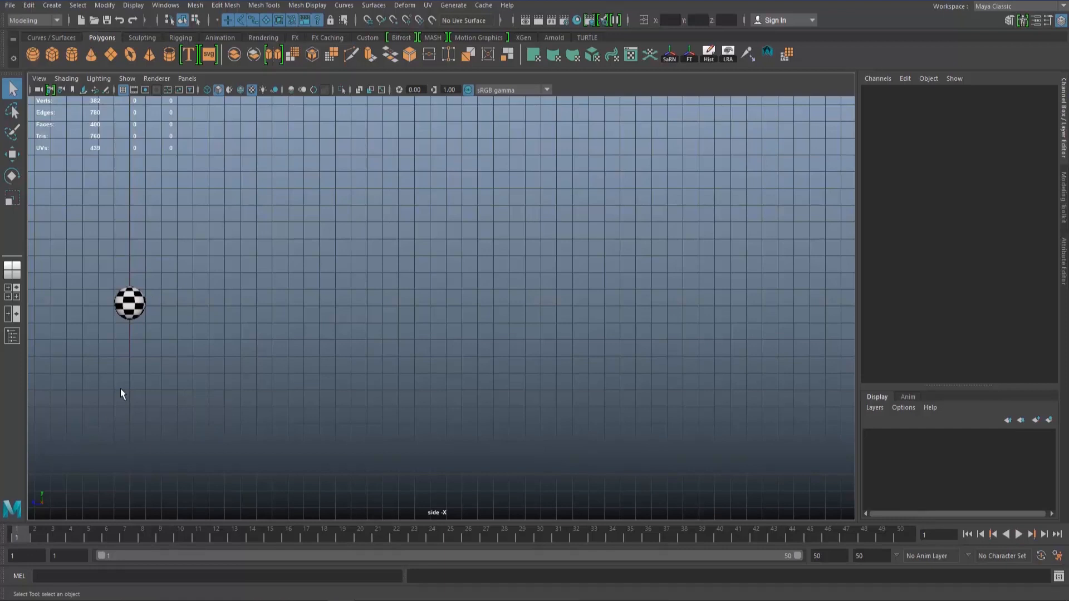
# Reframe the perspective view on the ball, select transform_CTL, and view its start pose in the enlarged side view.
pyautogui.press('space')
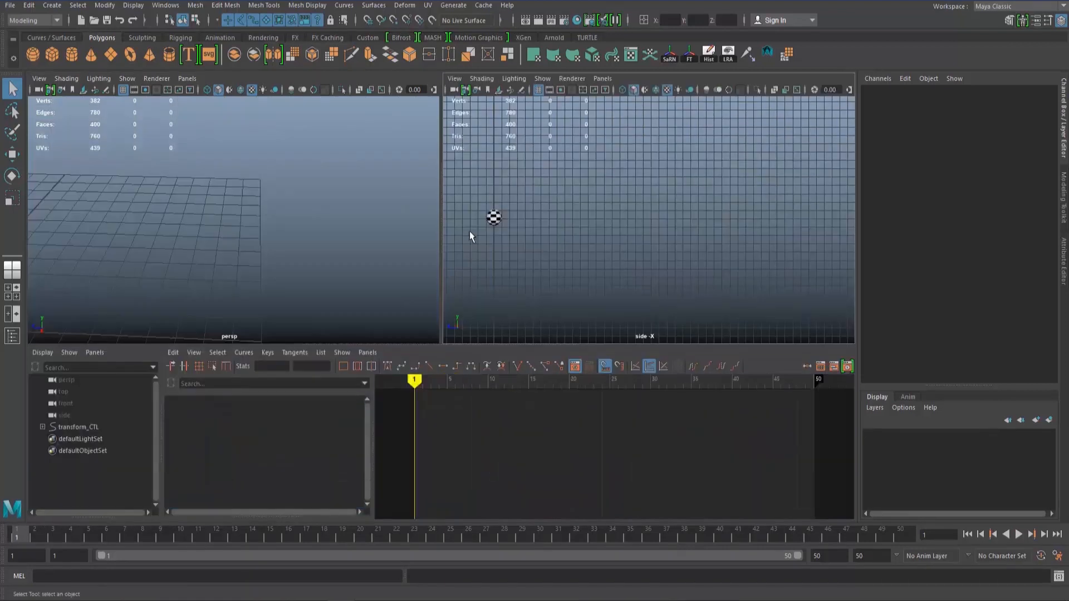
pyautogui.scroll(-4, 376, 194)
pyautogui.keyDown('alt'); pyautogui.moveTo(363, 215); pyautogui.dragTo(102, 222); pyautogui.keyUp('alt')
pyautogui.click(165, 206)
pyautogui.press('space')
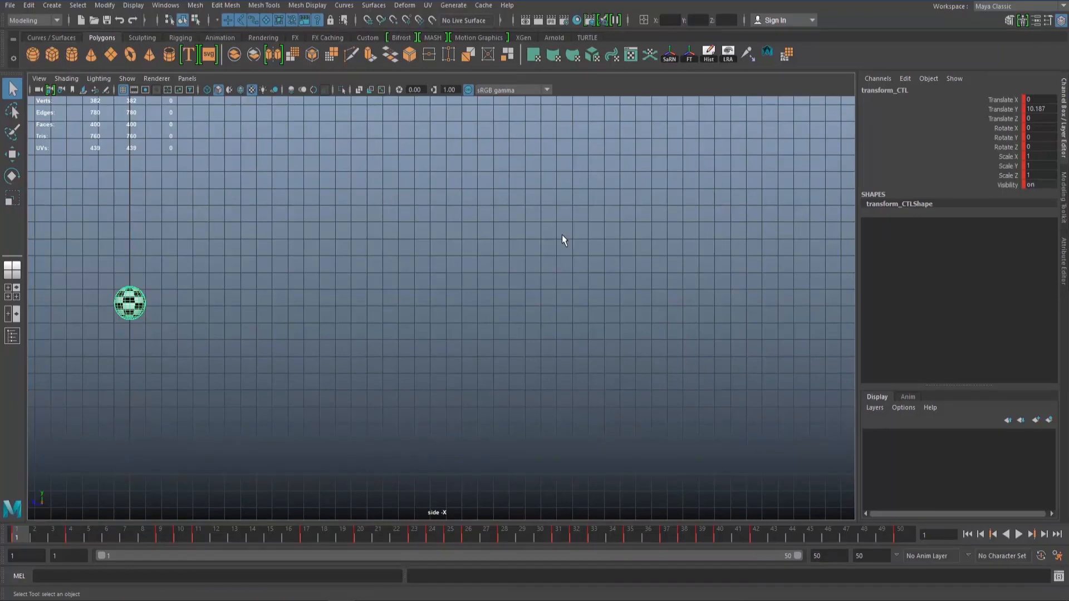
pyautogui.keyDown('alt'); pyautogui.moveTo(441, 338); pyautogui.dragTo(418, 308, button='middle'); pyautogui.keyUp('alt')
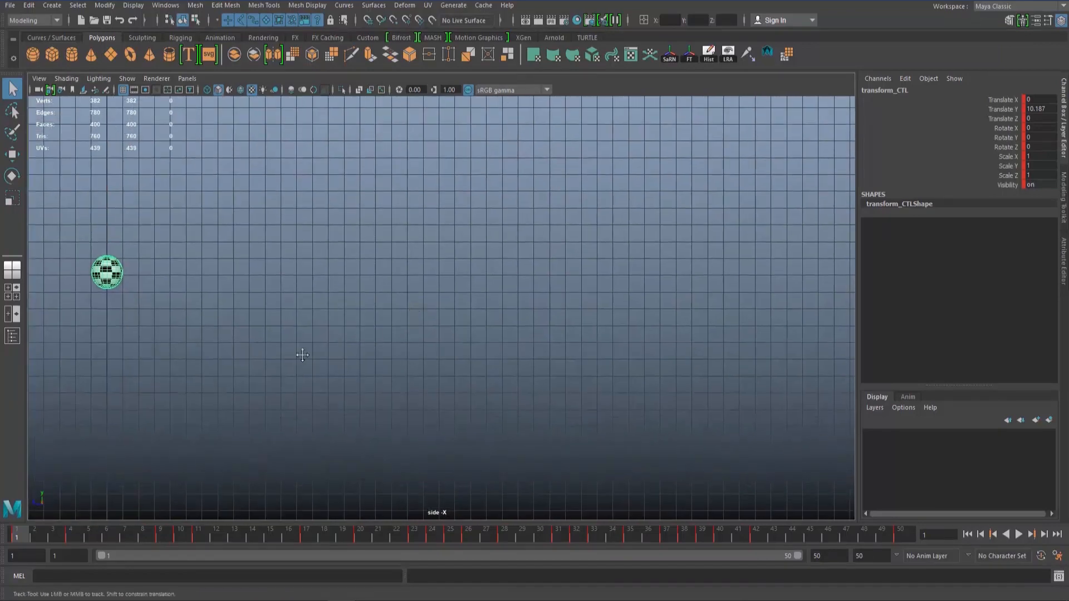
pyautogui.keyDown('alt'); pyautogui.moveTo(300, 353); pyautogui.dragTo(286, 380, button='middle'); pyautogui.keyUp('alt')
pyautogui.moveTo(38, 536); pyautogui.dragTo(17, 532)
# Show all views, zoom in on the ball and its control ring in the perspective view, and reselect transform_CTL.
pyautogui.press('space')
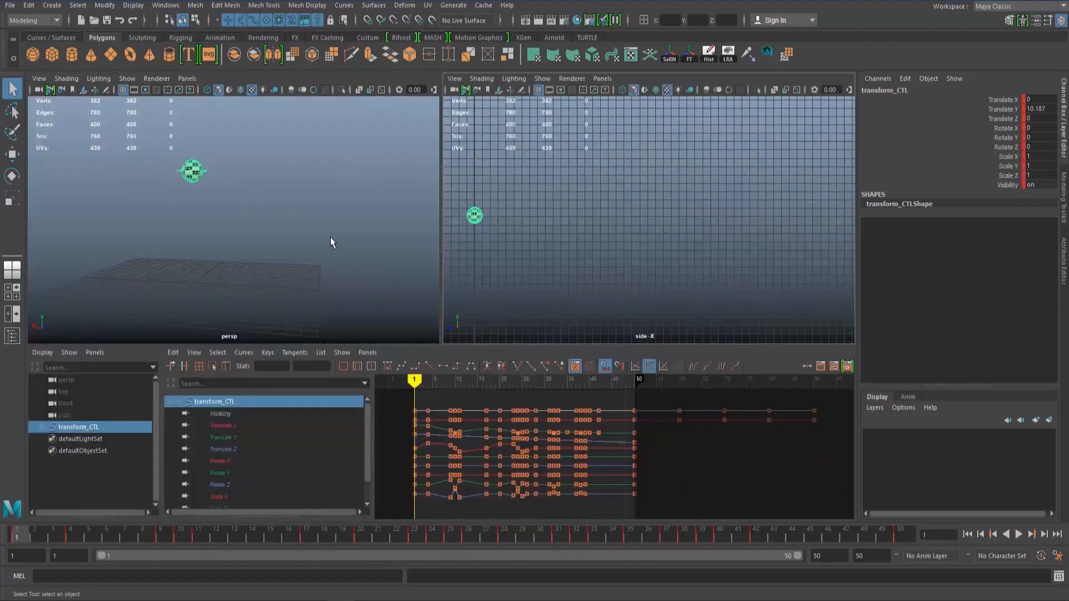
pyautogui.click(245, 165)
pyautogui.scroll(2, 261, 173)
pyautogui.keyDown('alt'); pyautogui.moveTo(280, 181); pyautogui.dragTo(340, 223, button='middle'); pyautogui.keyUp('alt')
pyautogui.scroll(1, 251, 197)
pyautogui.keyDown('alt'); pyautogui.moveTo(250, 197); pyautogui.dragTo(201, 241); pyautogui.keyUp('alt')
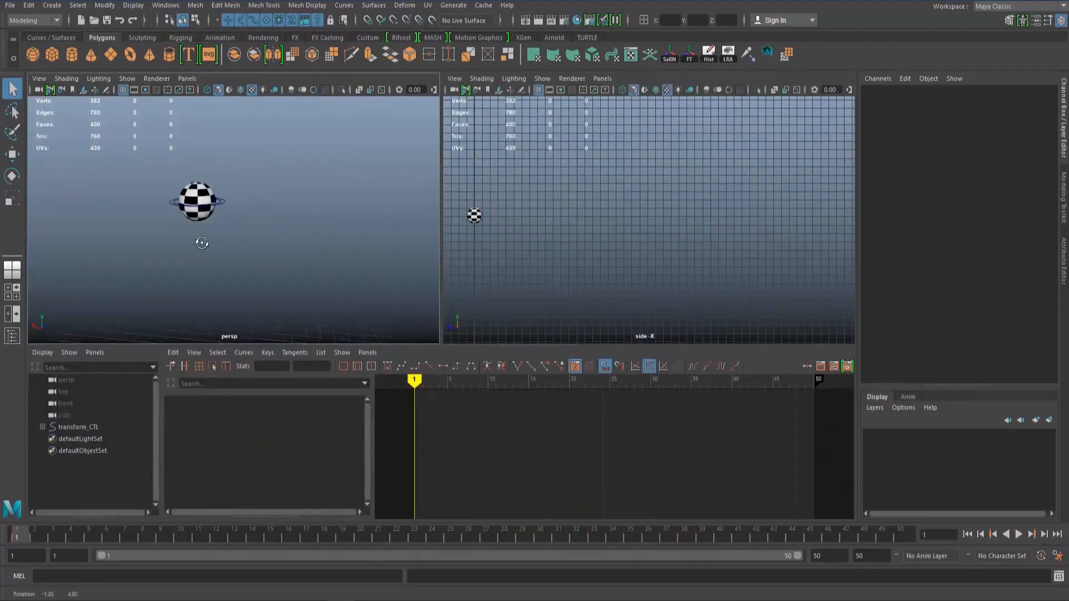
pyautogui.keyDown('alt'); pyautogui.moveTo(201, 241); pyautogui.dragTo(203, 216, button='middle'); pyautogui.keyUp('alt')
pyautogui.scroll(1, 277, 187)
pyautogui.click(223, 177)
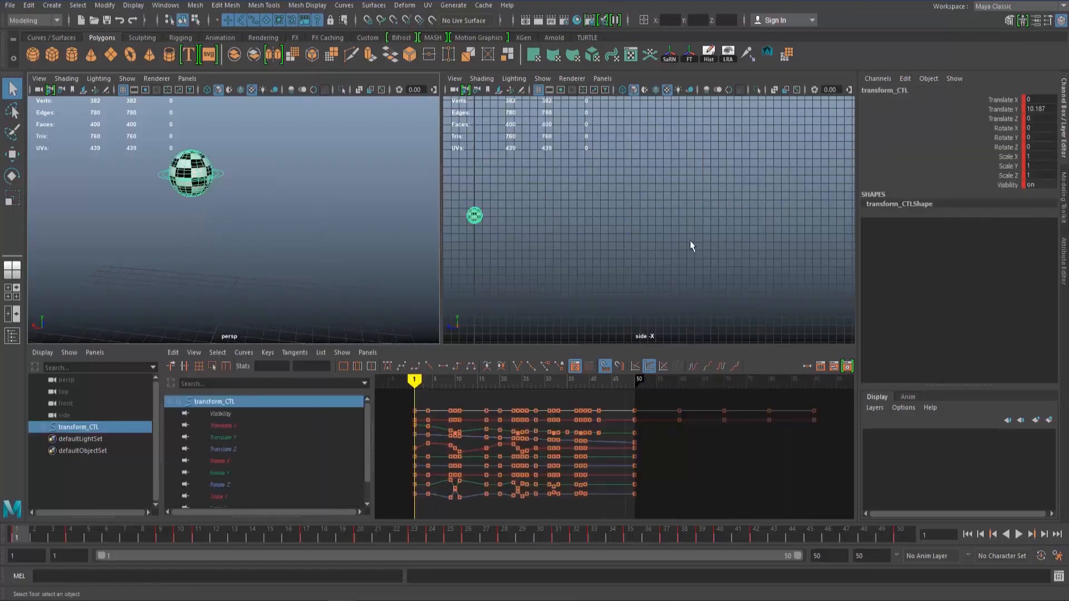
pyautogui.scroll(3, 238, 164)
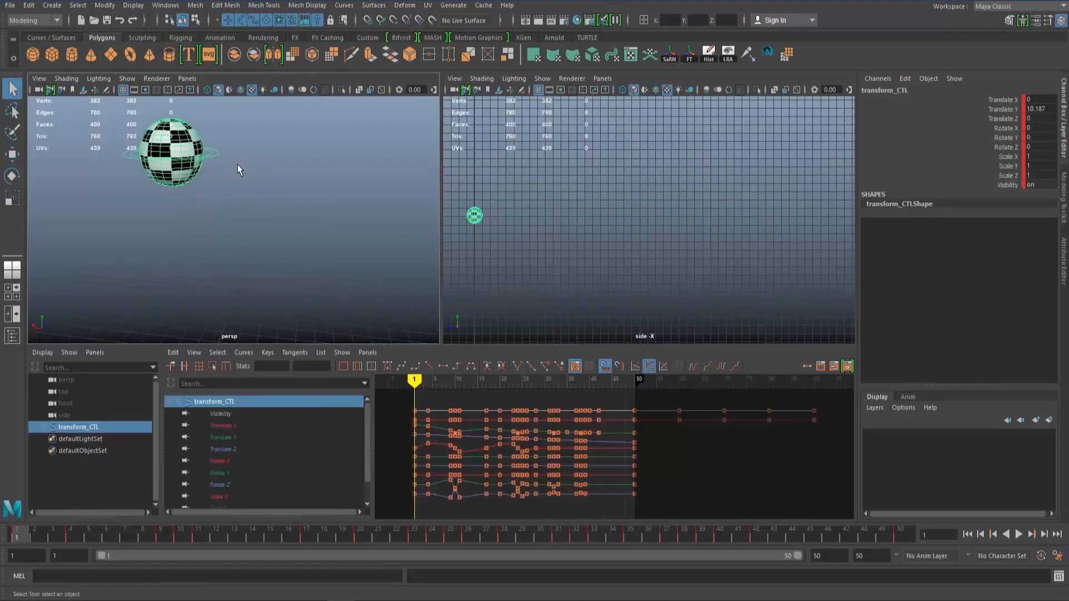
# Isolate transform_CTL's Translate Y curve and examine its bounce arcs in the enlarged Graph Editor.
pyautogui.click(227, 437)
pyautogui.keyDown('alt'); pyautogui.moveTo(220, 219); pyautogui.dragTo(255, 227); pyautogui.keyUp('alt')
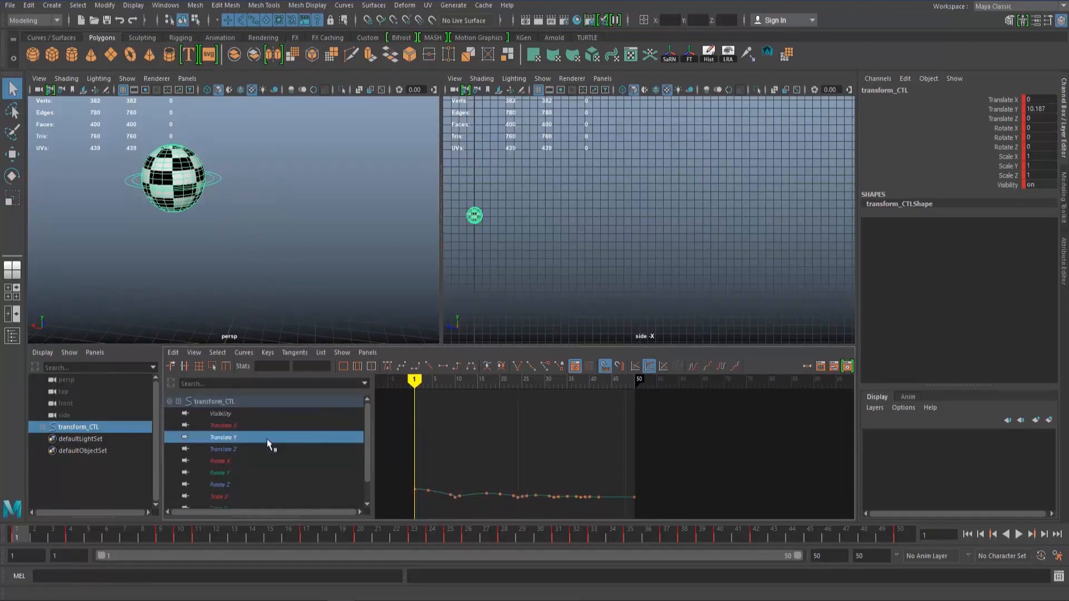
pyautogui.press('f')
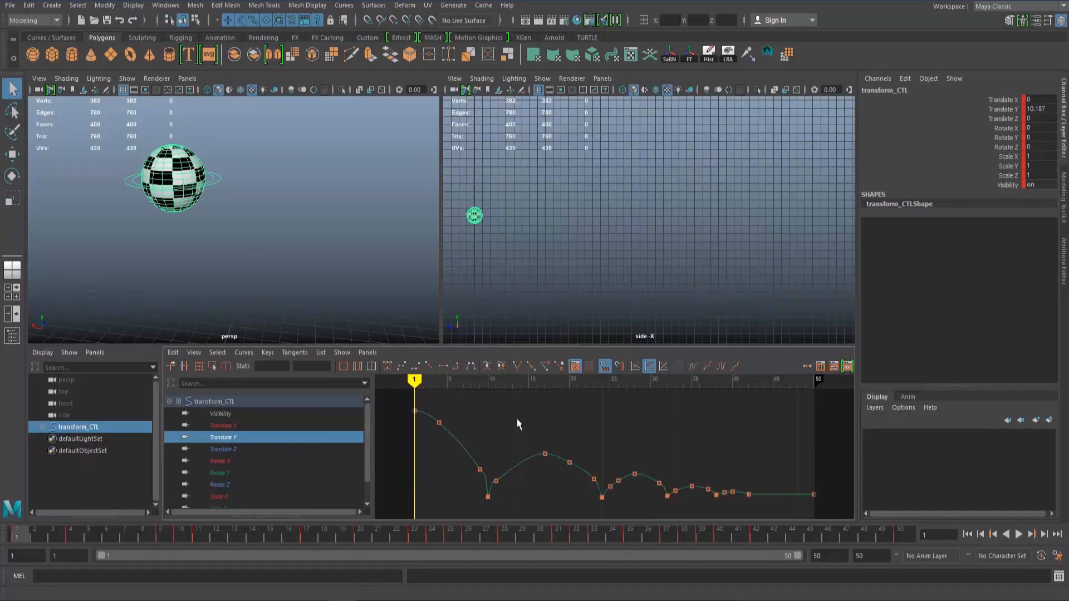
pyautogui.press('space')
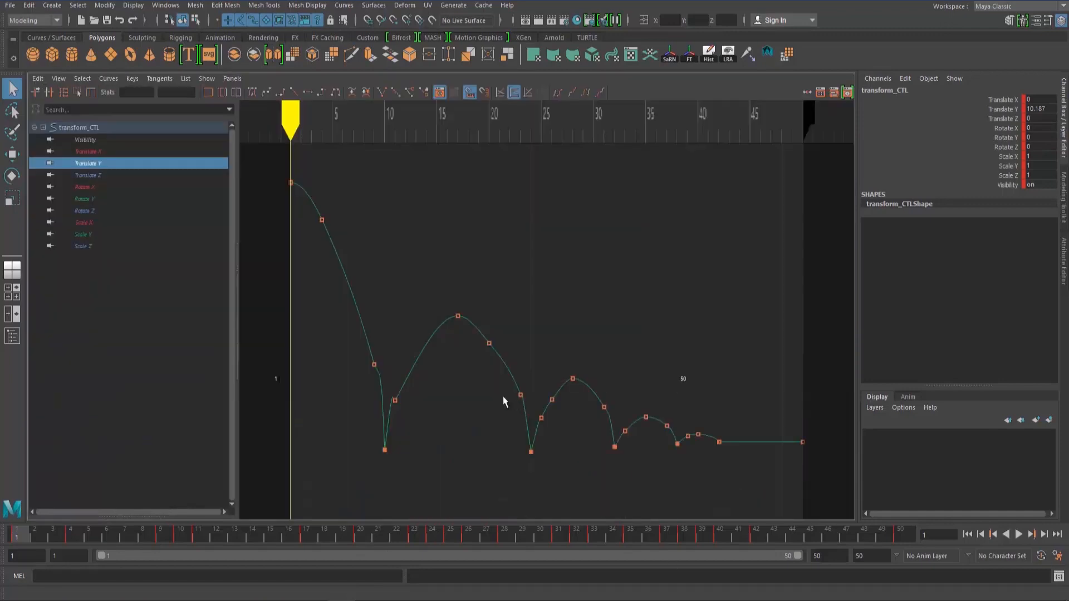
pyautogui.keyDown('alt'); pyautogui.moveTo(393, 304); pyautogui.dragTo(382, 317, button='middle'); pyautogui.keyUp('alt')
pyautogui.keyDown('alt'); pyautogui.moveTo(473, 375); pyautogui.dragTo(508, 377, button='middle'); pyautogui.keyUp('alt')
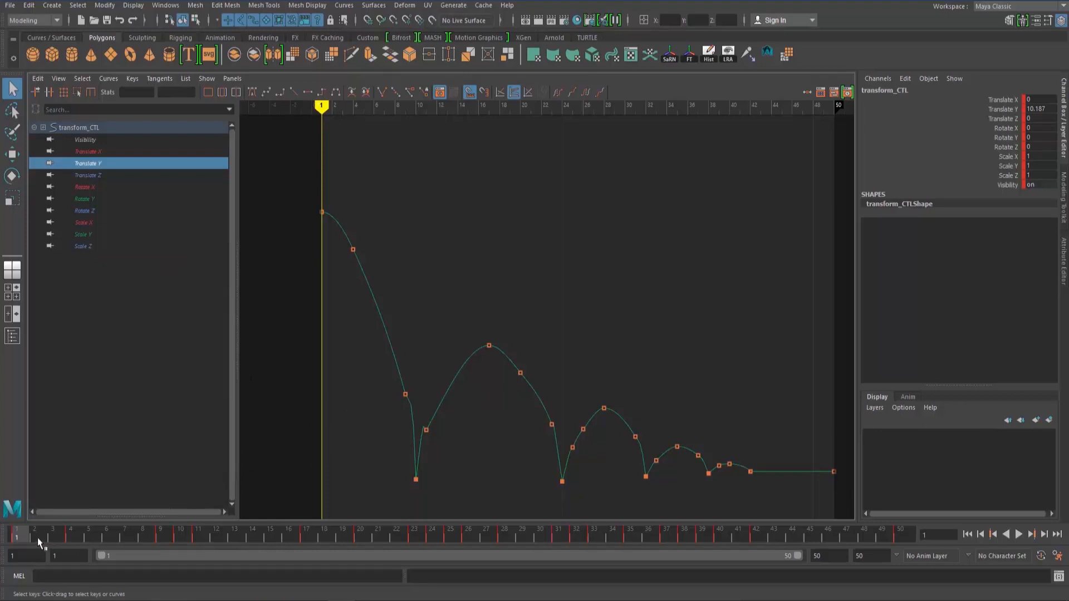
# Go to frame 9 and examine transform_CTL's Translate Y keys around the first and second impacts.
pyautogui.moveTo(38, 538); pyautogui.dragTo(160, 535)
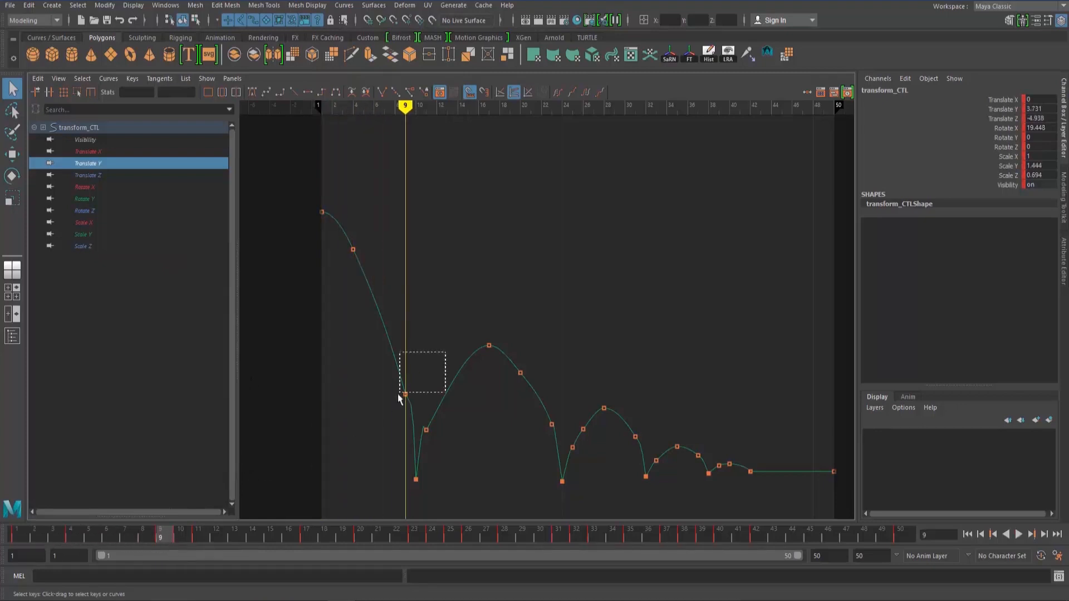
pyautogui.moveTo(399, 395); pyautogui.dragTo(378, 396)
pyautogui.moveTo(442, 444); pyautogui.dragTo(391, 353)
pyautogui.moveTo(592, 380); pyautogui.dragTo(521, 445)
pyautogui.keyDown('alt'); pyautogui.moveTo(427, 306); pyautogui.dragTo(475, 312, button='middle'); pyautogui.keyUp('alt')
# Show all views, undo the accidental deselection of transform_CTL, and frame only its Translate Y curve in the Graph Editor.
pyautogui.press('space')
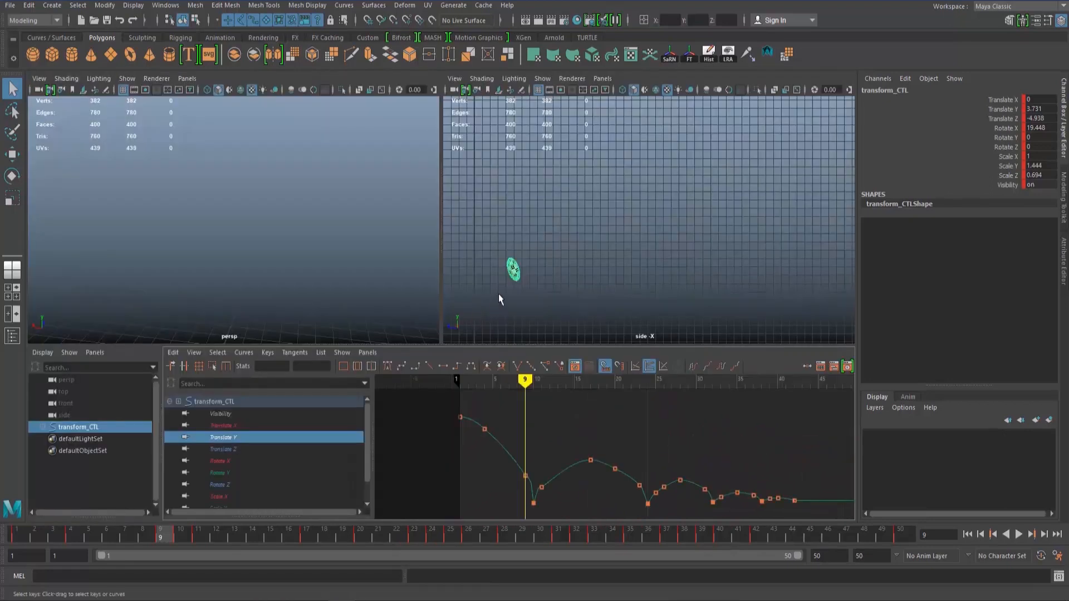
pyautogui.click(546, 236)
pyautogui.hotkey('ctrl', 'z')
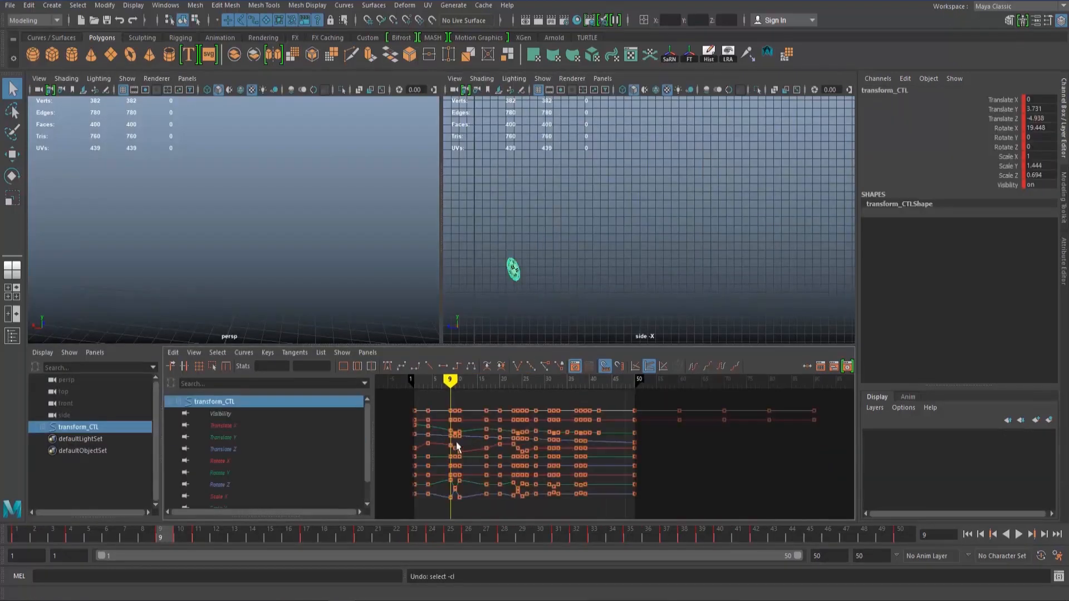
pyautogui.click(228, 437)
pyautogui.press('f')
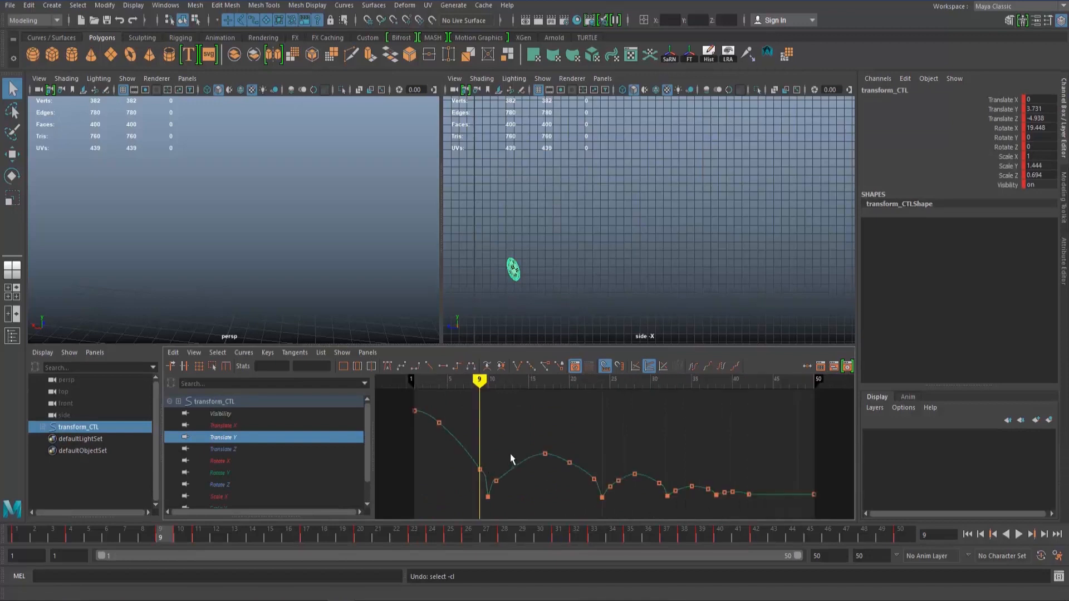
pyautogui.keyDown('alt'); pyautogui.moveTo(511, 454); pyautogui.dragTo(534, 450, button='middle'); pyautogui.keyUp('alt')
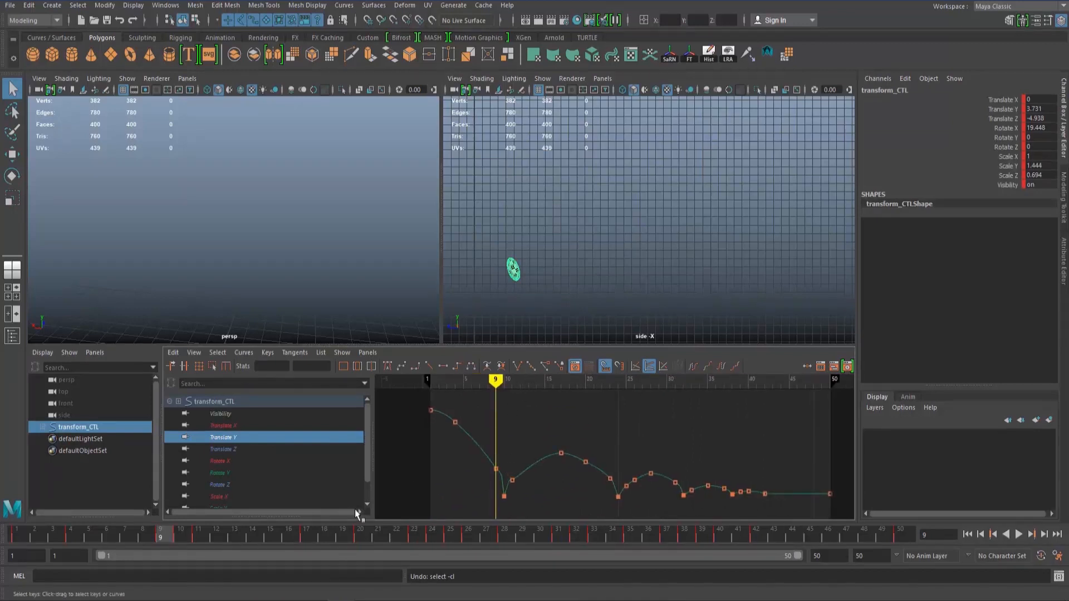
# Delete transform_CTL's Translate Y keys at frames 4 and 9 to smooth the first fall.
pyautogui.moveTo(17, 537); pyautogui.dragTo(68, 537)
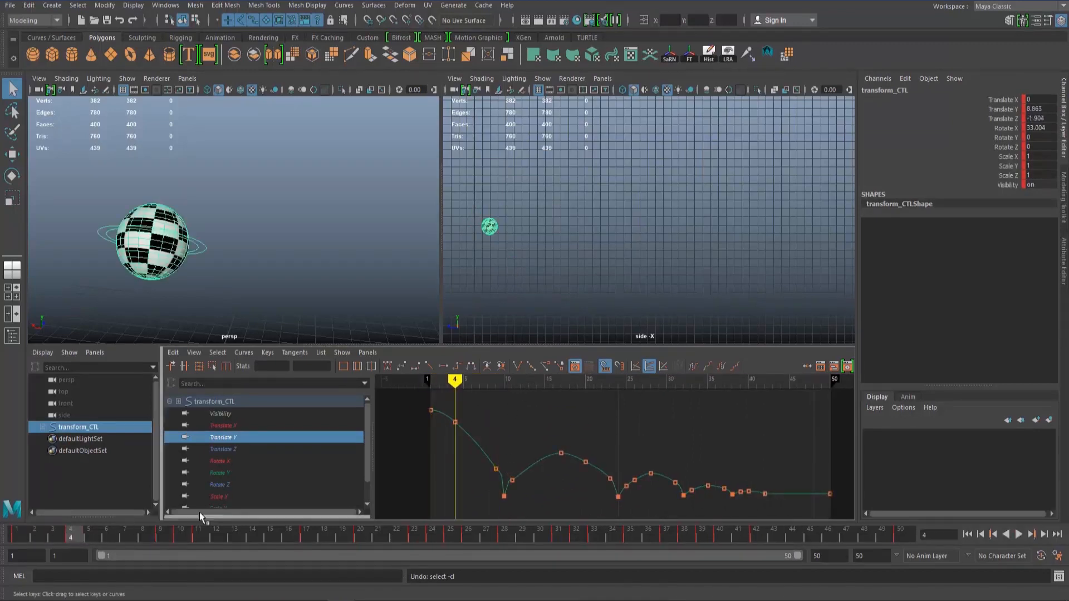
pyautogui.moveTo(472, 415); pyautogui.dragTo(445, 439)
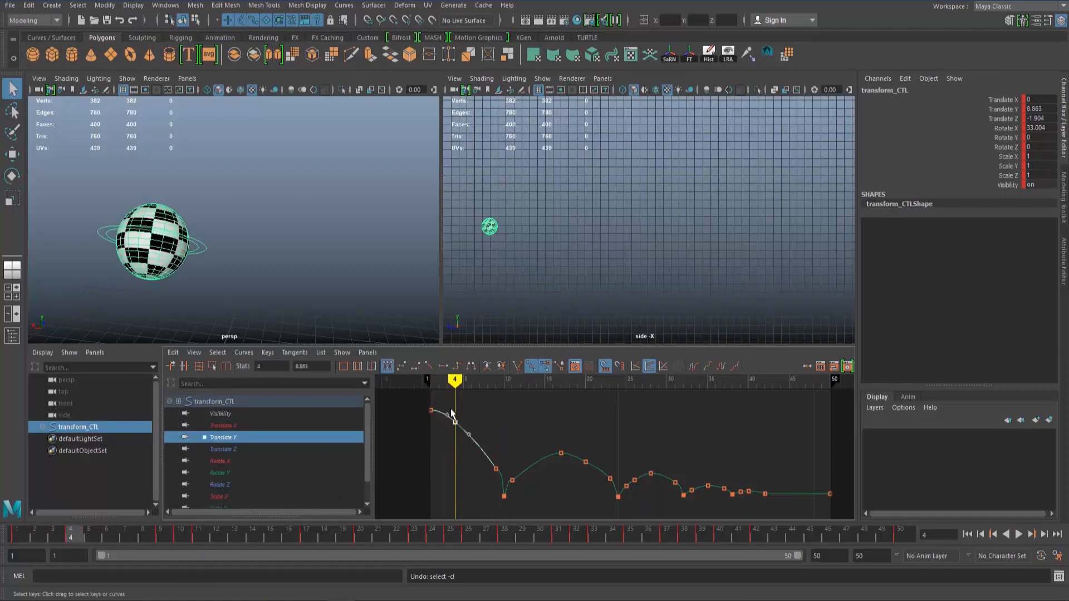
pyautogui.click(483, 435)
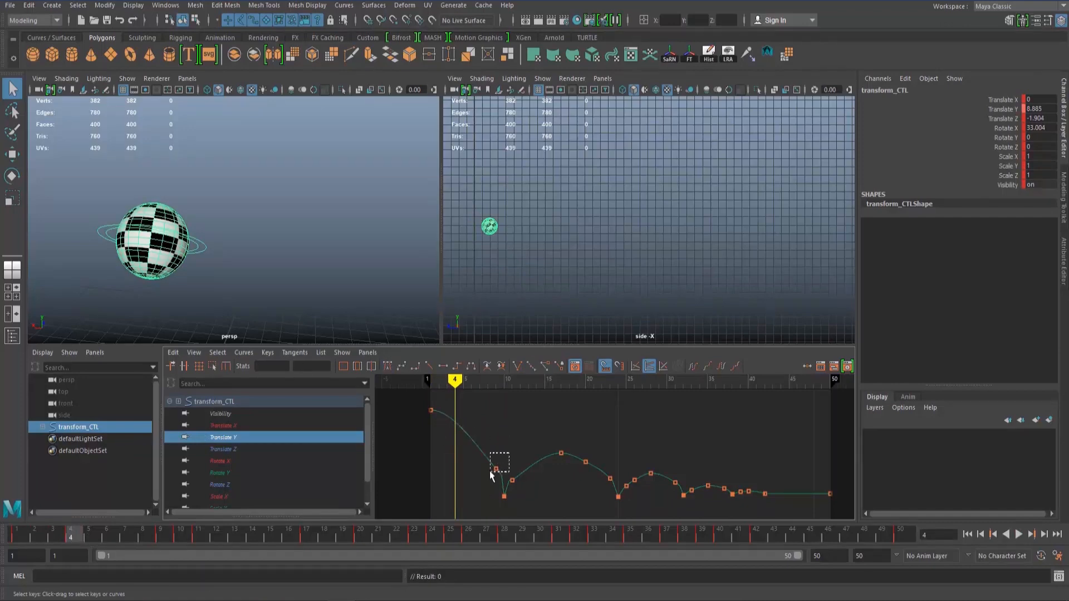
pyautogui.moveTo(491, 475); pyautogui.dragTo(491, 480)
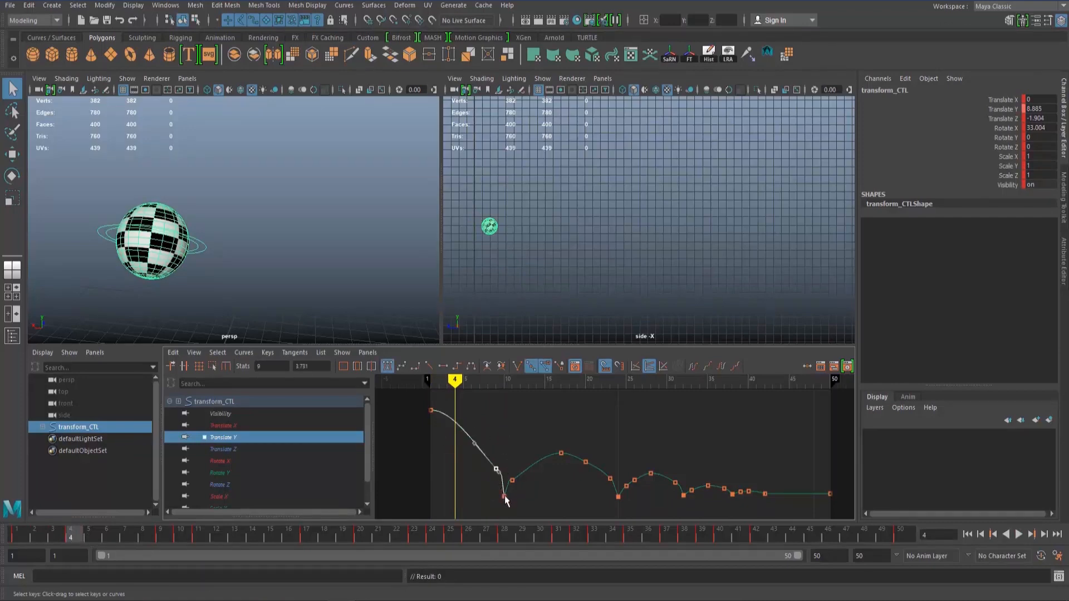
pyautogui.moveTo(87, 535)
pyautogui.mouseDown()
pyautogui.moveTo(179, 532)
pyautogui.moveTo(170, 538)
pyautogui.mouseUp()
pyautogui.moveTo(522, 446); pyautogui.dragTo(487, 475)
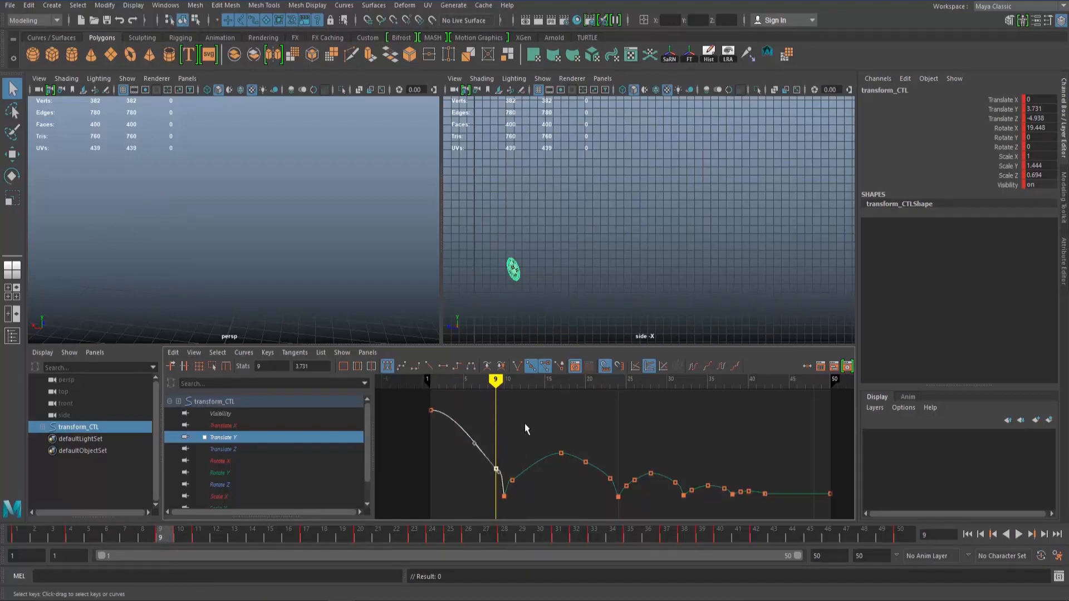
pyautogui.press('Delete')
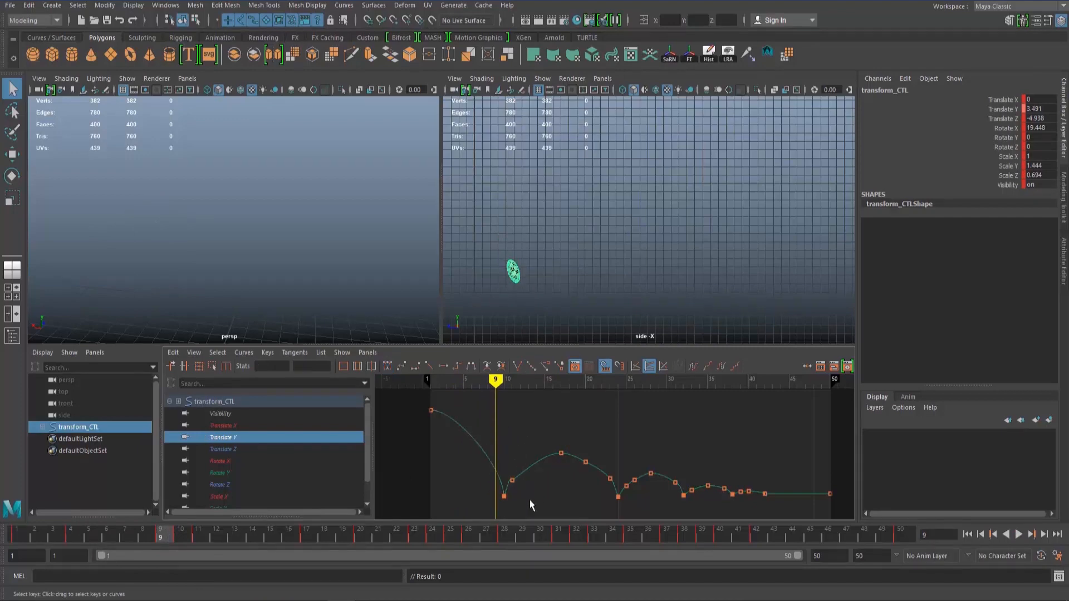
# Delete the Translate Y keys at frames 11, 20 and 23 so the first bounce forms a clean arc.
pyautogui.moveTo(162, 538); pyautogui.dragTo(196, 537)
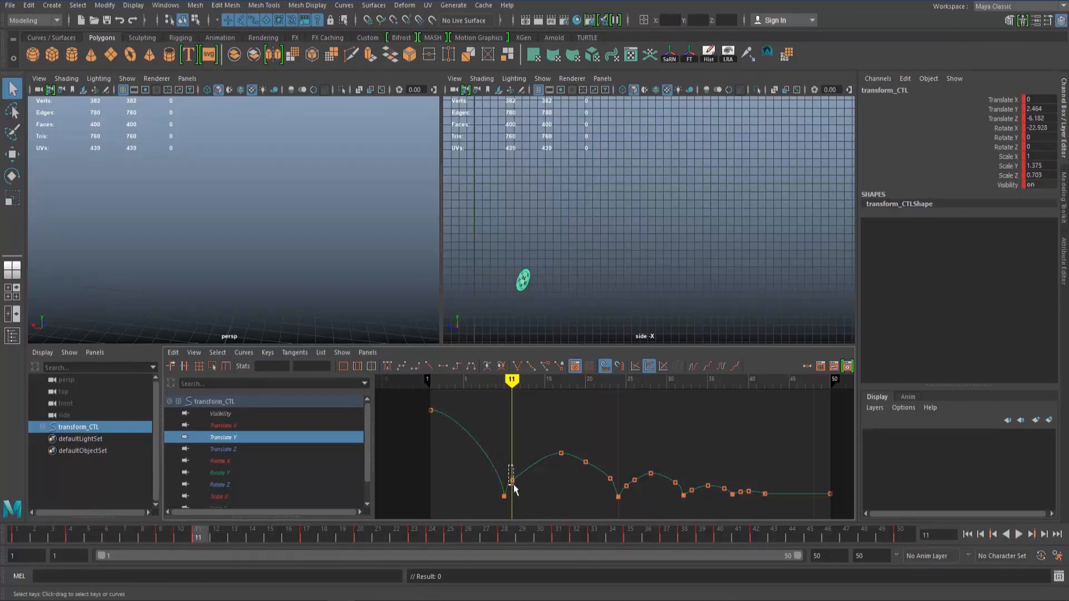
pyautogui.press('Delete')
pyautogui.moveTo(250, 538); pyautogui.dragTo(359, 538)
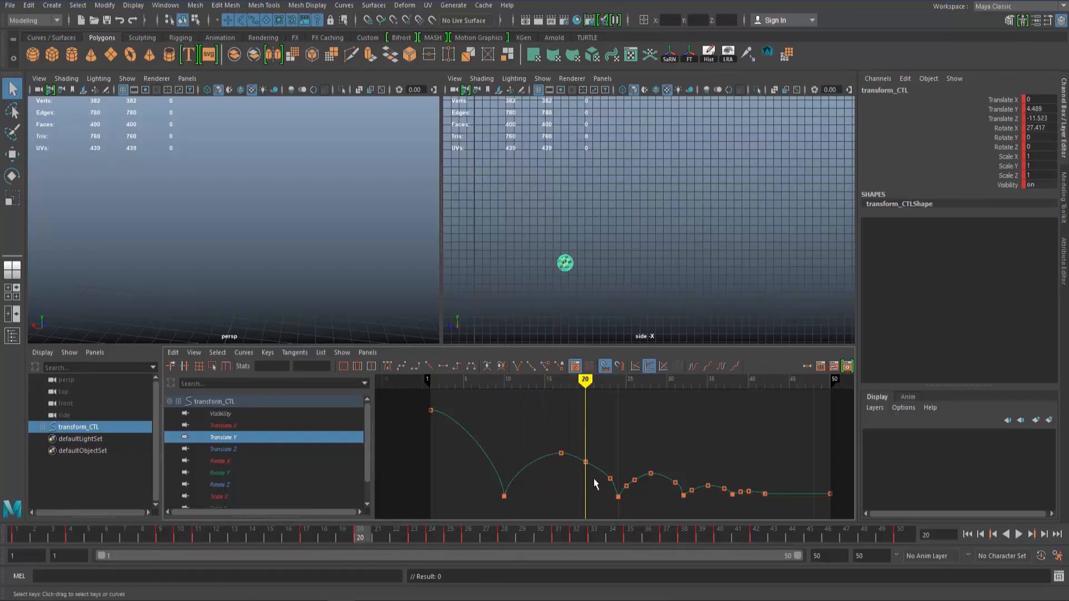
pyautogui.moveTo(590, 445); pyautogui.dragTo(620, 498)
pyautogui.press('Delete')
pyautogui.click(585, 462)
pyautogui.press('Delete')
# Delete the Translate Y keys at frames 25, 26 and 31 to smooth the second bounce arc.
pyautogui.moveTo(357, 547); pyautogui.dragTo(468, 526)
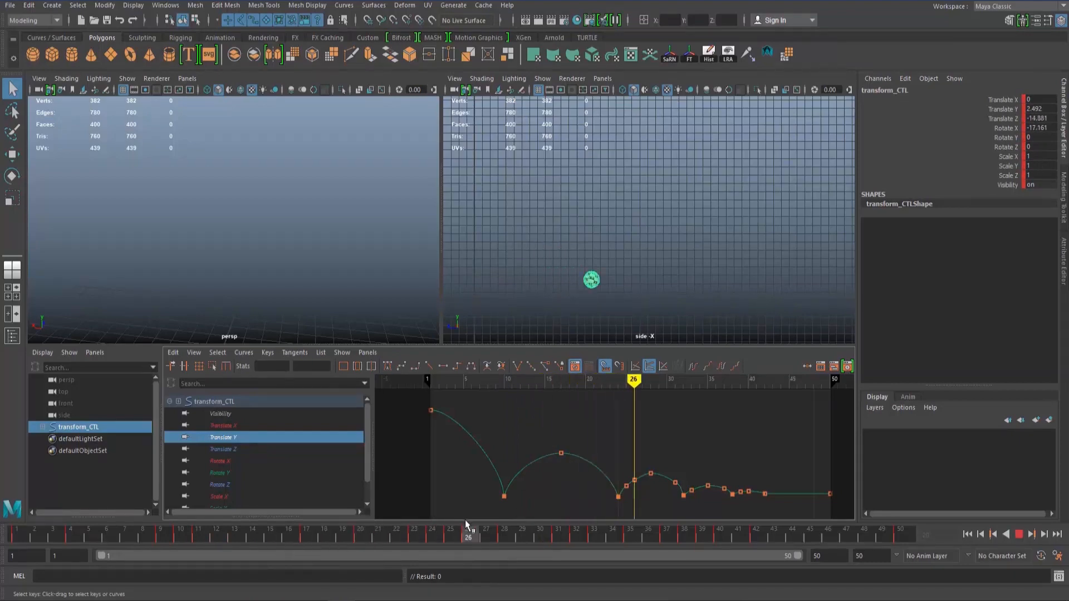
pyautogui.moveTo(640, 471); pyautogui.dragTo(627, 490)
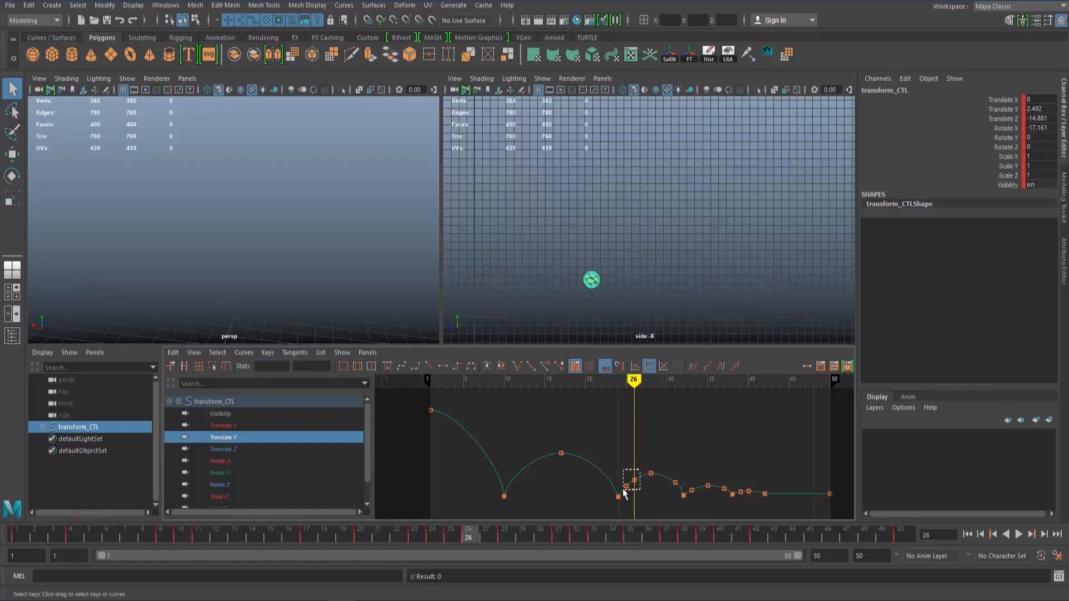
pyautogui.press('Delete')
pyautogui.moveTo(691, 472); pyautogui.dragTo(669, 490)
pyautogui.press('Delete')
# Delete the Translate Y keys at frames 33, 37 and 39 to smooth the last small bounces, and return to frame 1.
pyautogui.moveTo(456, 534); pyautogui.dragTo(624, 528)
pyautogui.click(691, 490)
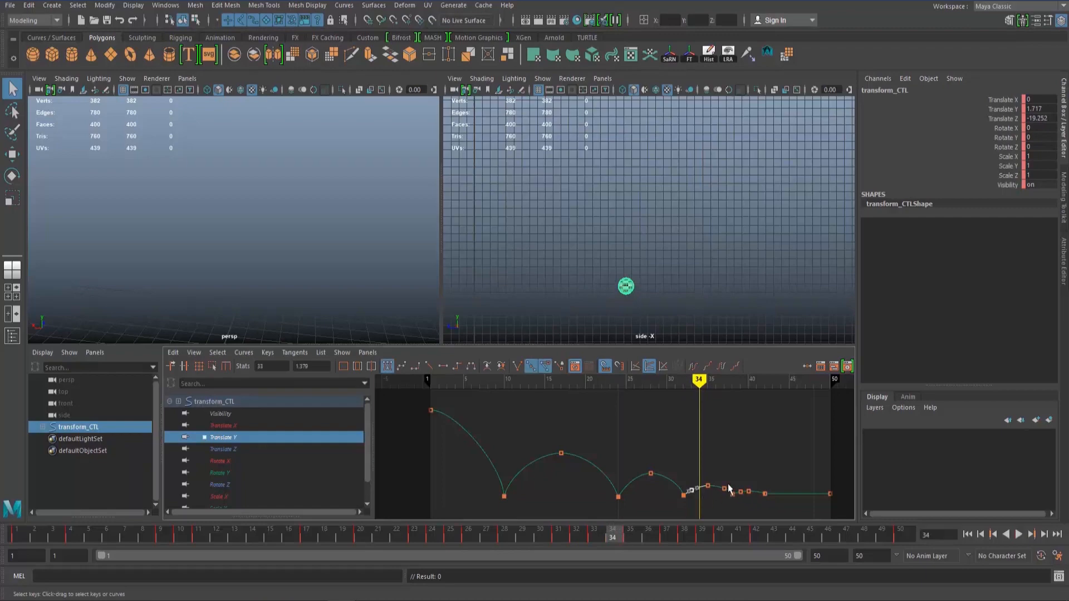
pyautogui.press('Delete')
pyautogui.moveTo(727, 485); pyautogui.dragTo(715, 494)
pyautogui.moveTo(550, 530)
pyautogui.mouseDown()
pyautogui.moveTo(704, 535)
pyautogui.moveTo(13, 546)
pyautogui.mouseUp()
pyautogui.click(739, 492)
pyautogui.press('Delete')
# Play the smoothed bounce animation in the enlarged side view with the ball deselected, and go back to frame 1.
pyautogui.press('space')
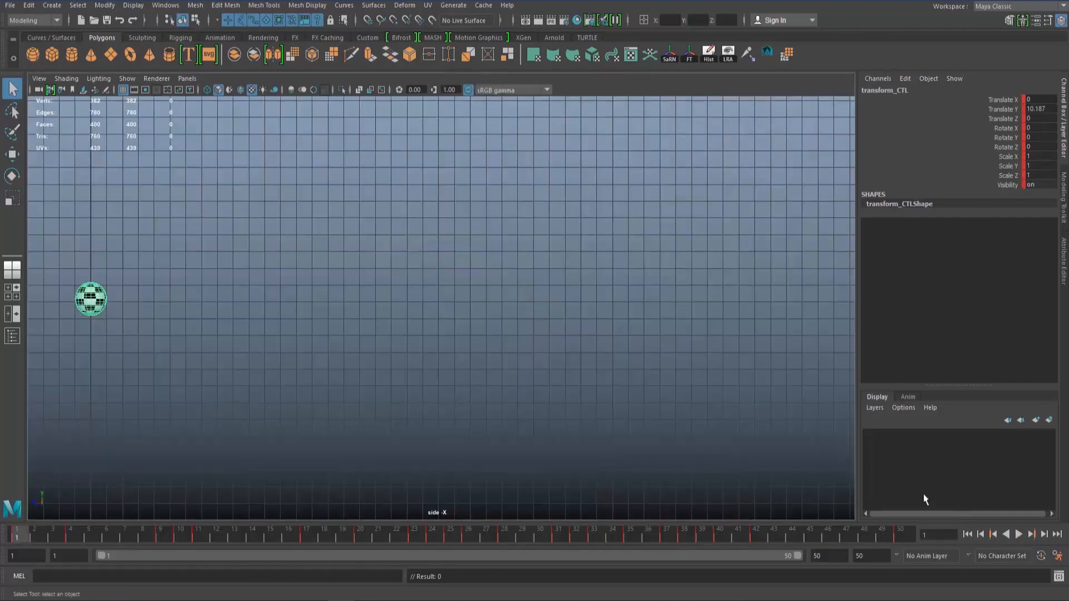
pyautogui.click(1005, 534)
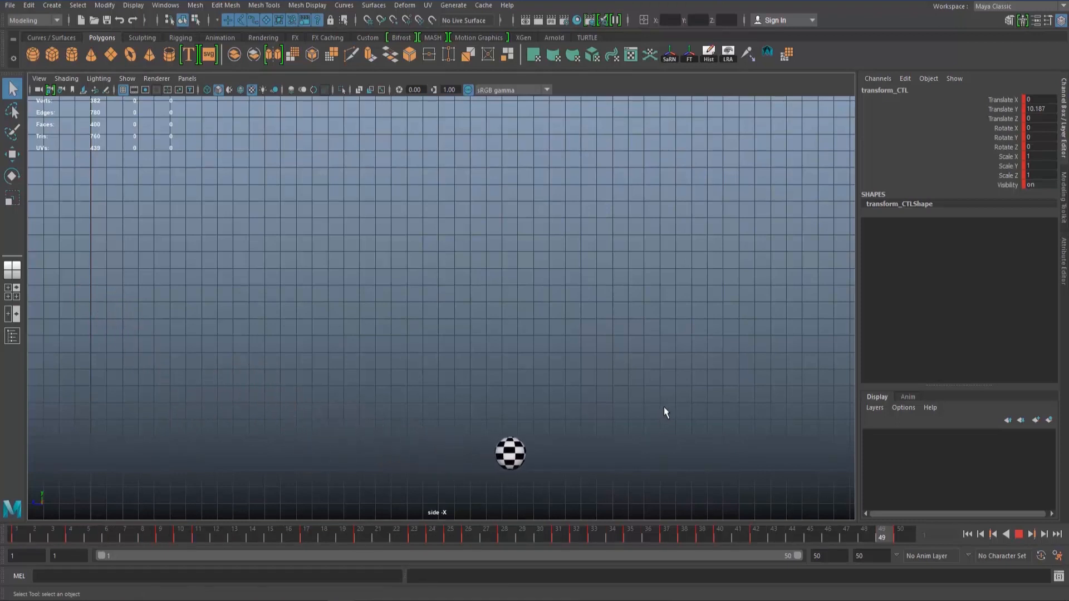
pyautogui.click(1020, 535)
pyautogui.moveTo(47, 530)
pyautogui.mouseDown()
pyautogui.moveTo(237, 533)
pyautogui.moveTo(493, 510)
pyautogui.moveTo(484, 523)
pyautogui.moveTo(17, 506)
pyautogui.mouseUp()
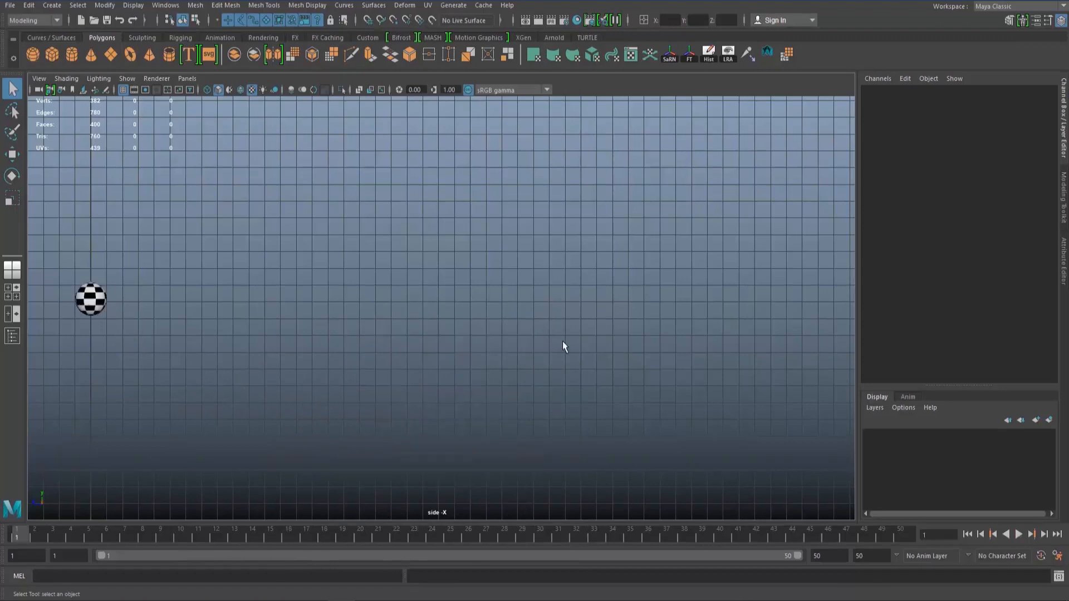
# Show all views, zoom in on the ball in the perspective view, and select its inner control ring.
pyautogui.press('space')
pyautogui.keyDown('alt'); pyautogui.moveTo(200, 124); pyautogui.dragTo(222, 190, button='right'); pyautogui.keyUp('alt')
pyautogui.keyDown('alt'); pyautogui.moveTo(221, 189); pyautogui.dragTo(276, 241, button='middle'); pyautogui.keyUp('alt')
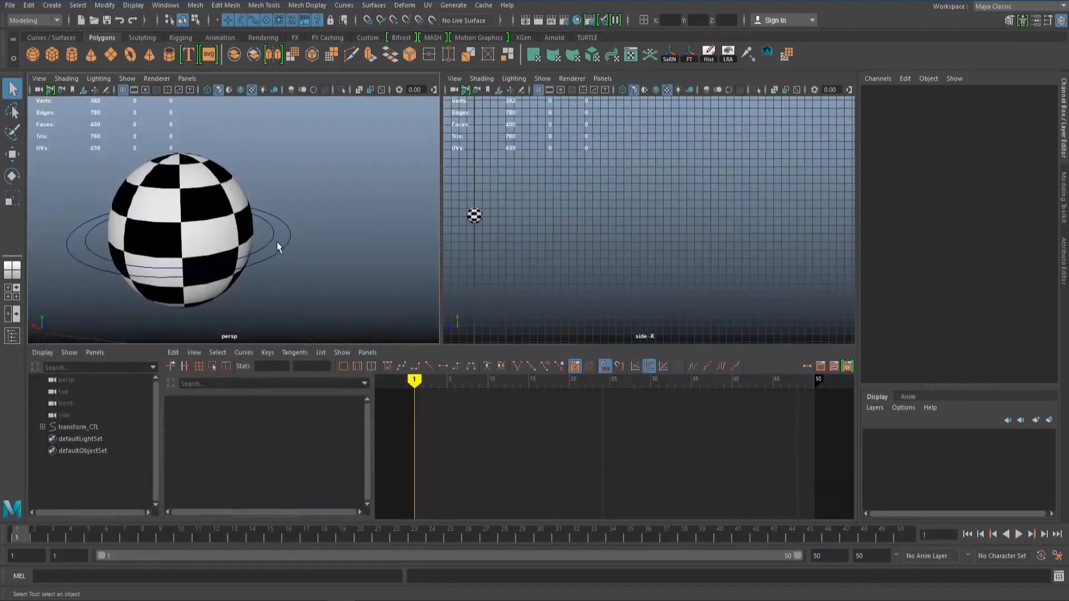
pyautogui.click(275, 229)
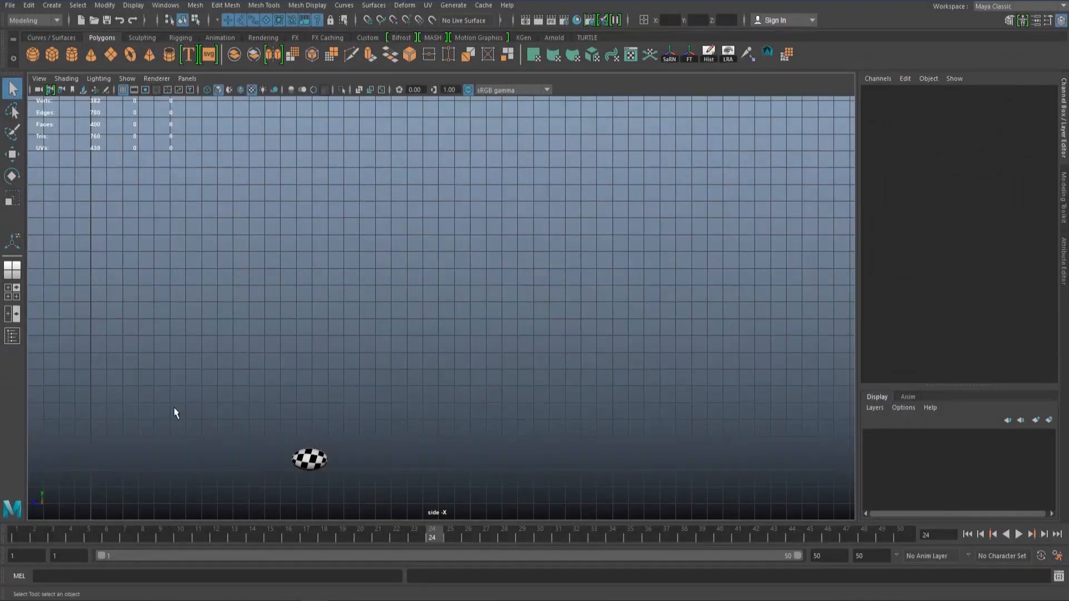
# Play the animation from frame 1 in the enlarged side view to check the bounces, and return to frame 1.
pyautogui.click(15, 535)
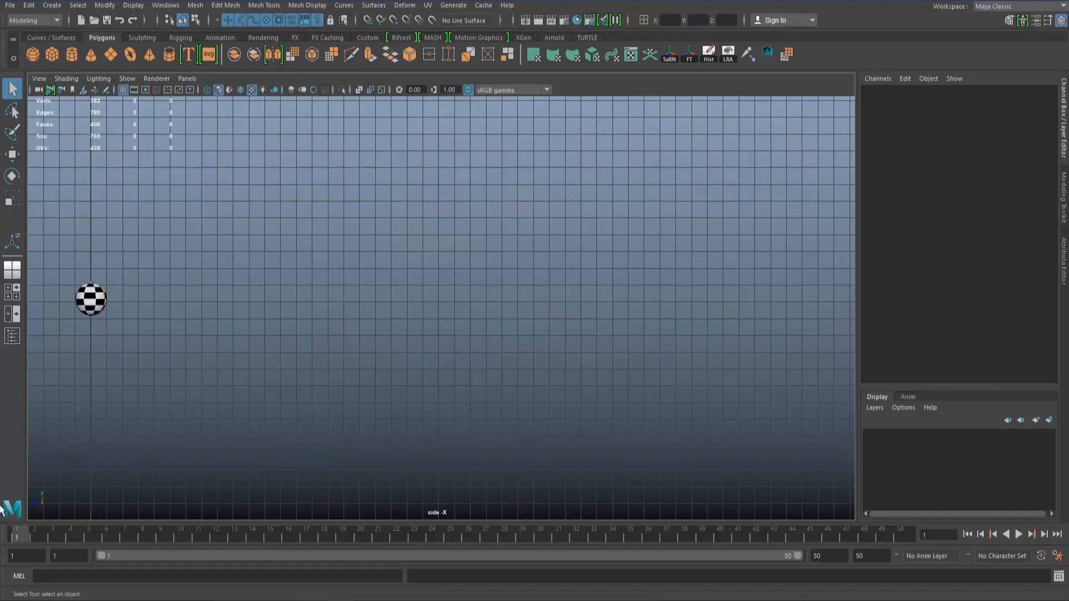
pyautogui.click(1018, 535)
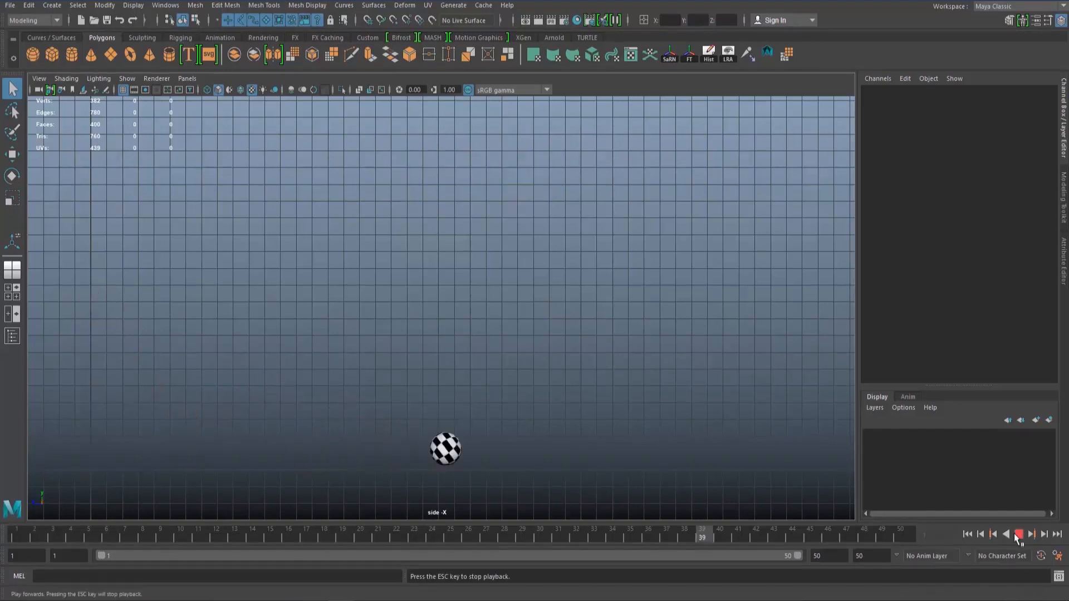
pyautogui.click(1014, 537)
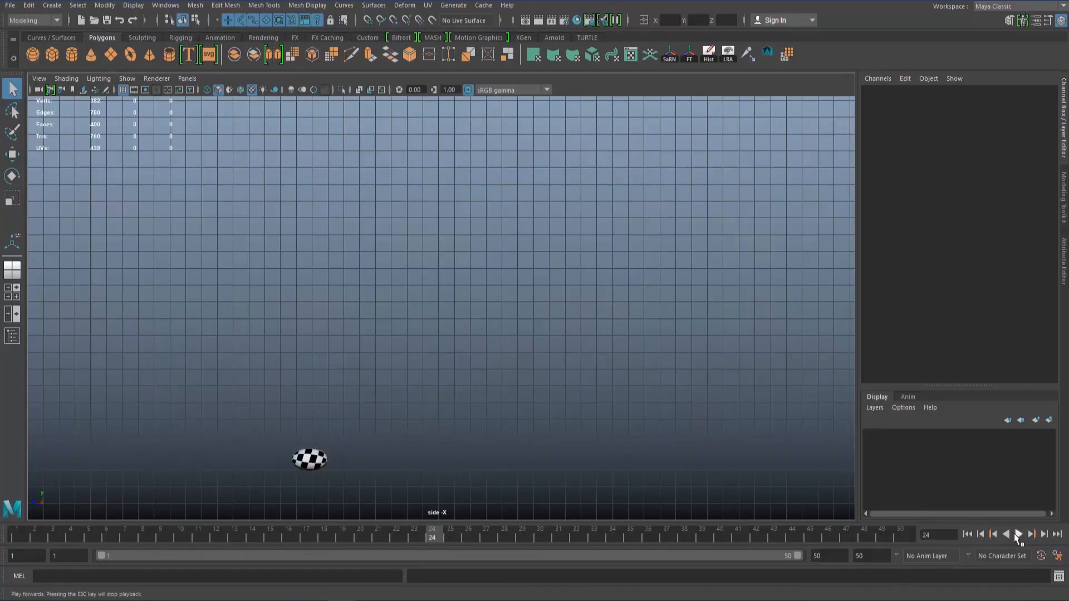
pyautogui.click(1018, 535)
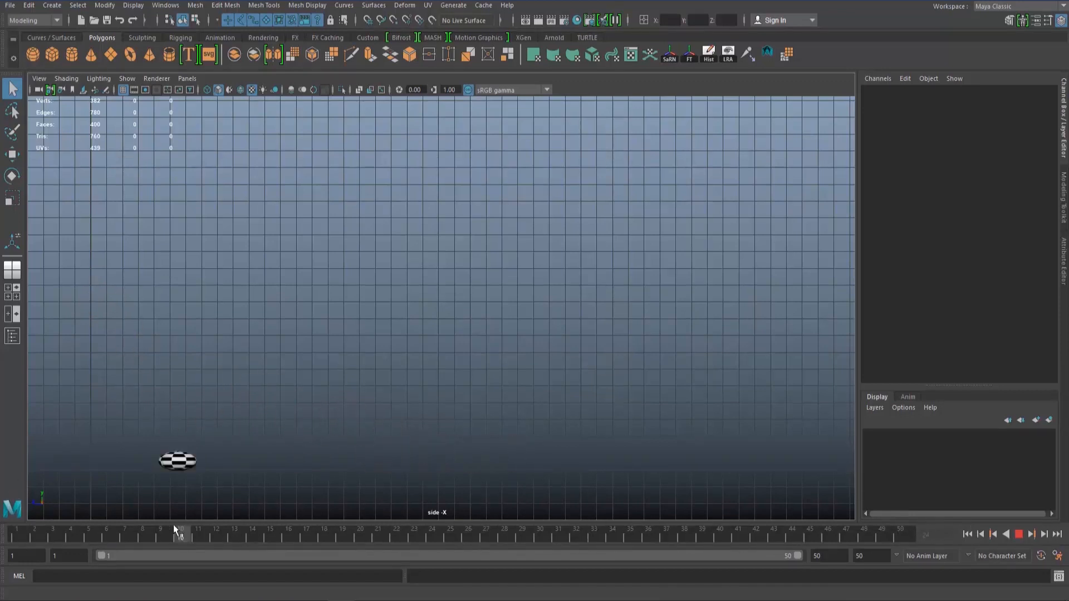
pyautogui.hotkey('alt', 'shift', 'v')
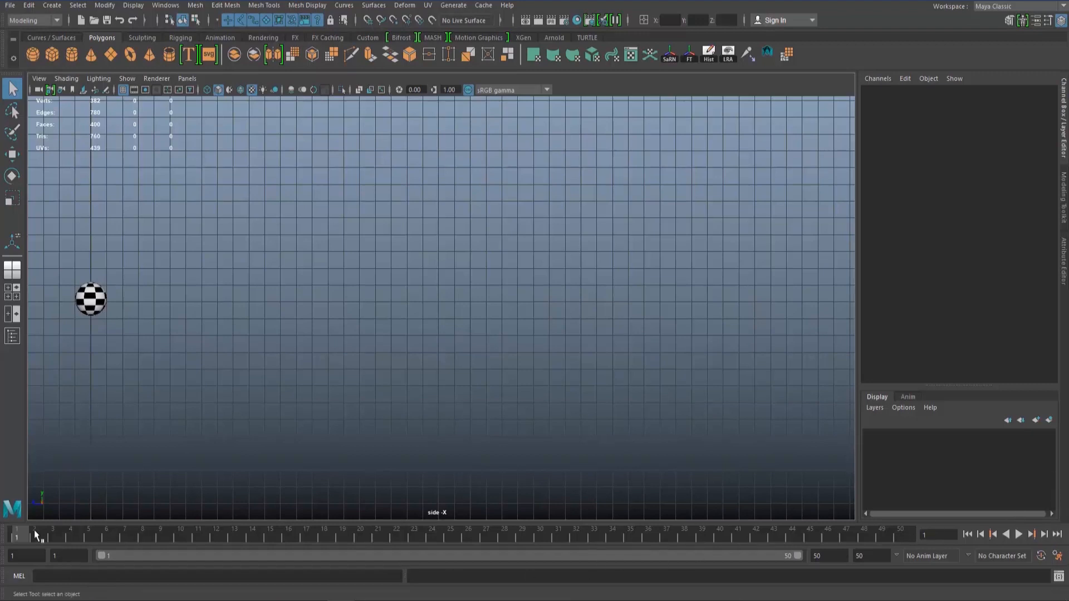
pyautogui.moveTo(35, 531); pyautogui.dragTo(8, 535)
# Select rotation_CTL to view its keys, play the animation with the ball deselected, and go back to frame 1.
pyautogui.press('space')
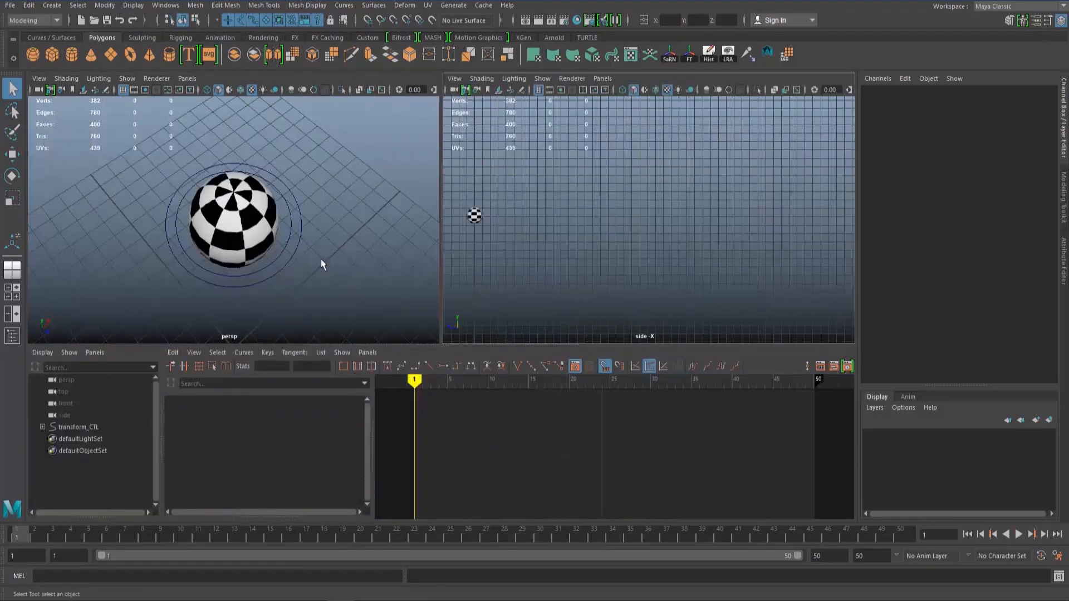
pyautogui.click(280, 255)
pyautogui.press('space')
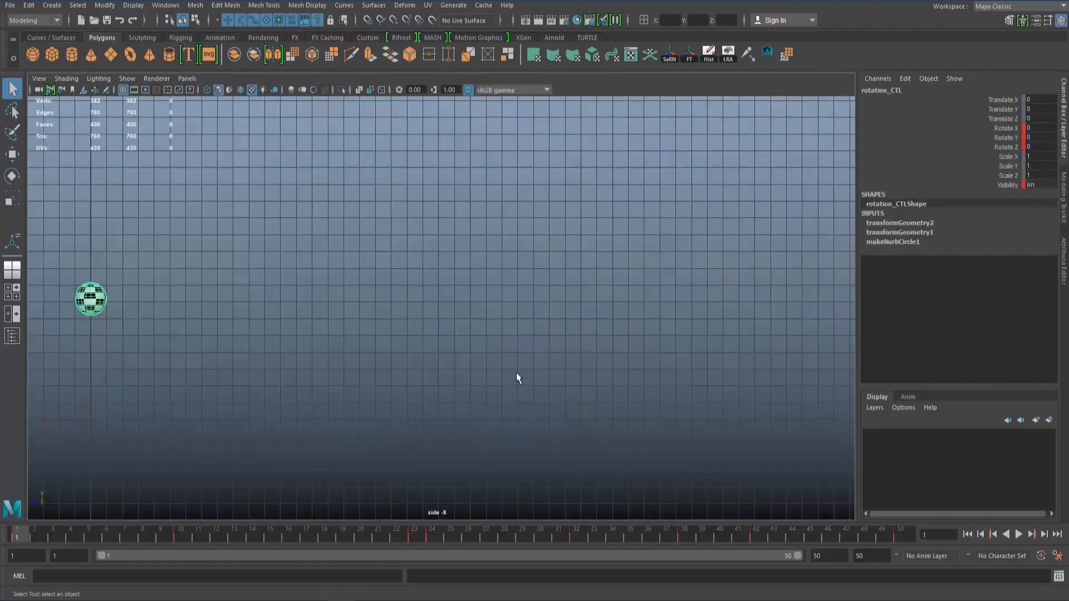
pyautogui.click(1021, 534)
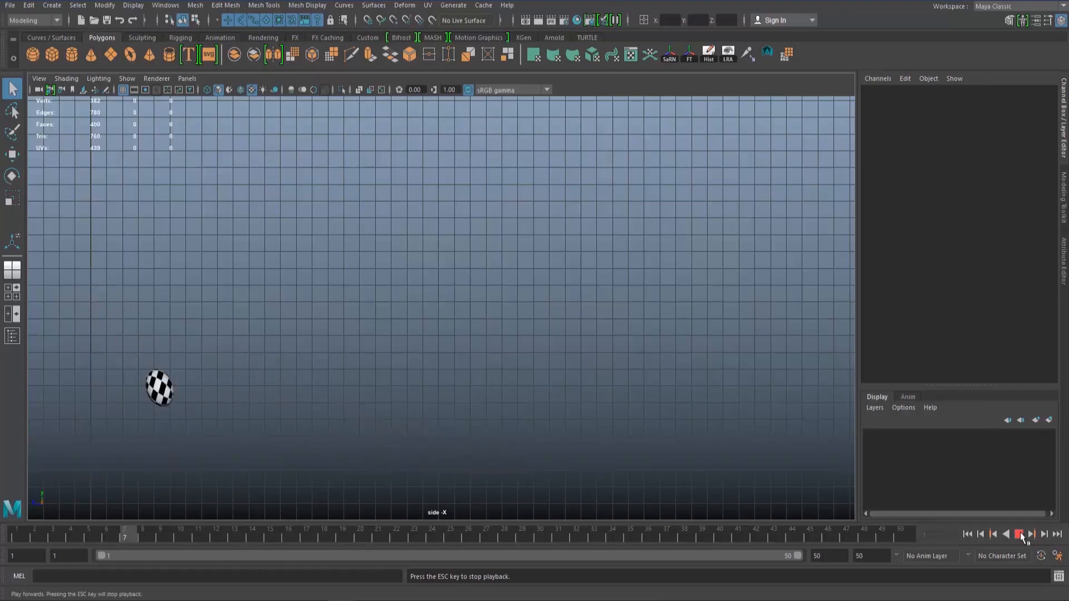
pyautogui.click(1019, 535)
pyautogui.moveTo(50, 536)
pyautogui.mouseDown()
pyautogui.moveTo(704, 549)
pyautogui.moveTo(70, 543)
pyautogui.mouseUp()
pyautogui.moveTo(47, 501); pyautogui.dragTo(3, 526)
# Reselect rotation_CTL and check the ball's spin in the enlarged side view at frame 10 and from frame 1, with the Rotate tool active.
pyautogui.press('space')
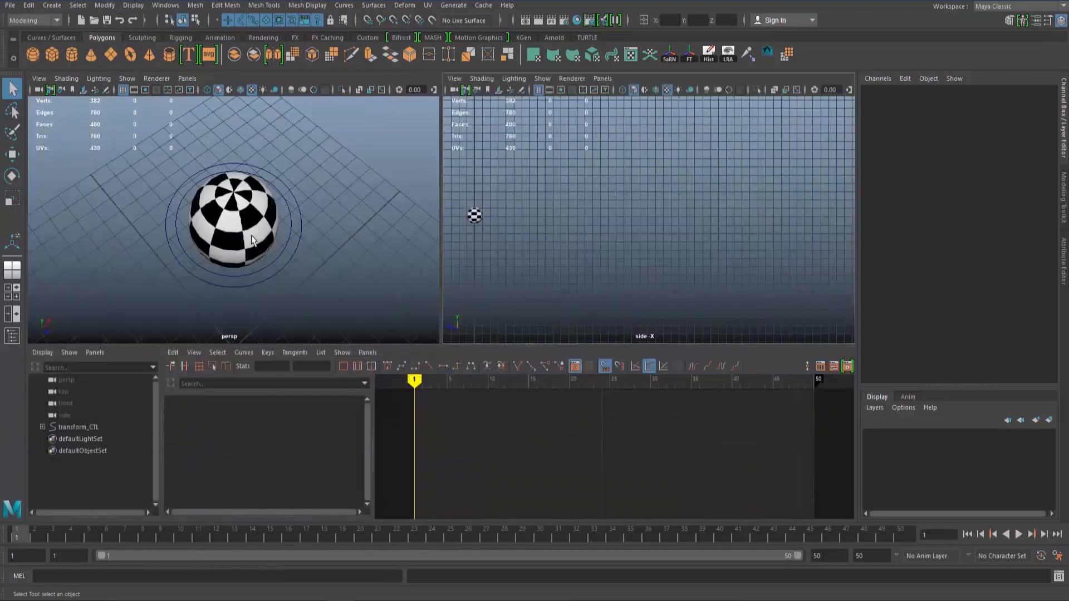
pyautogui.click(284, 249)
pyautogui.press('space')
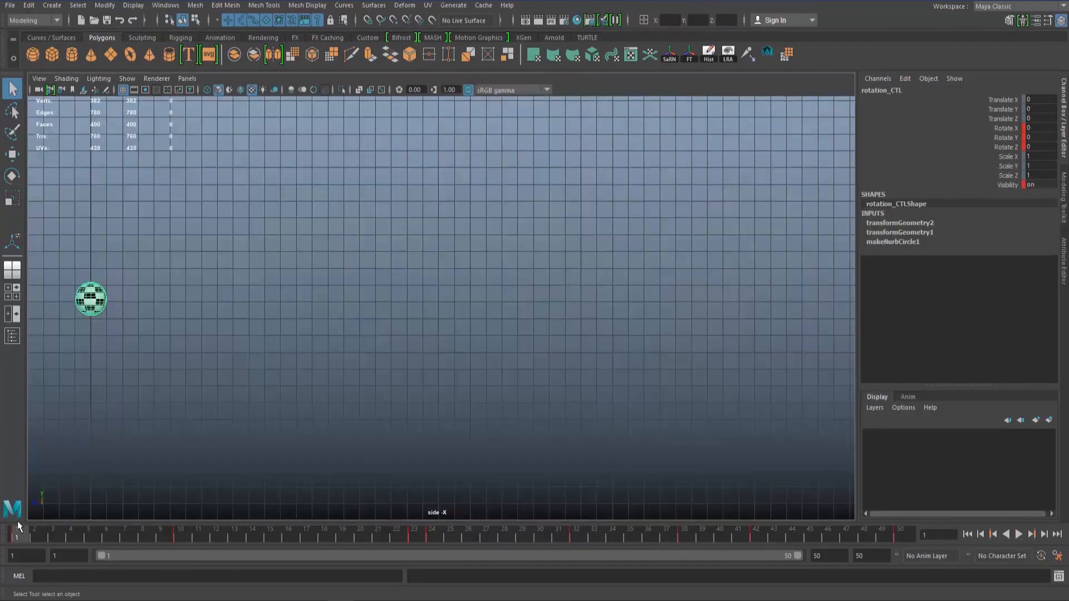
pyautogui.moveTo(24, 530); pyautogui.dragTo(176, 529)
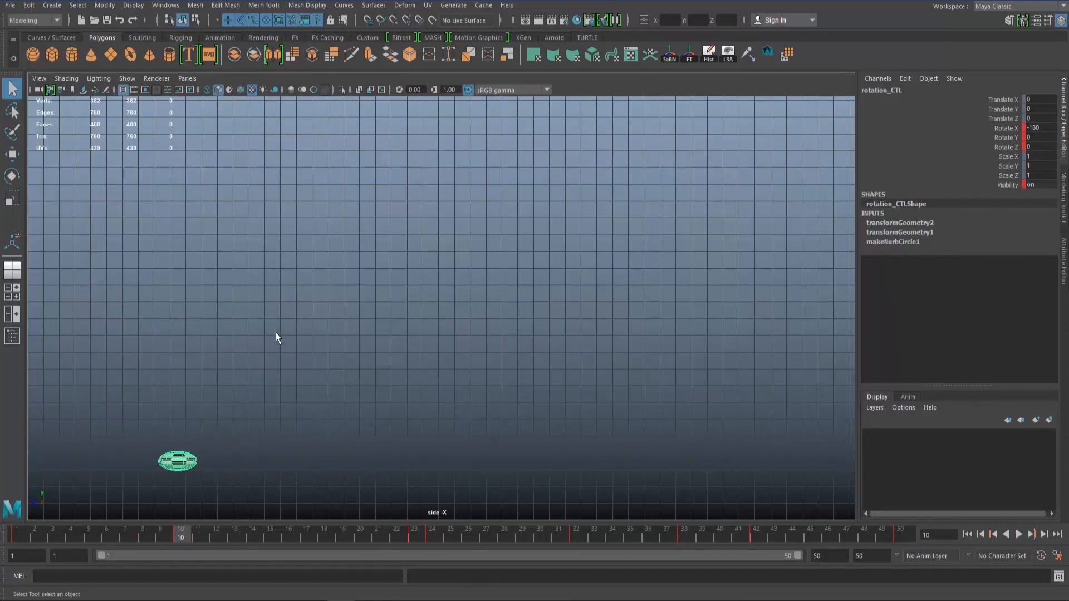
pyautogui.press('e')
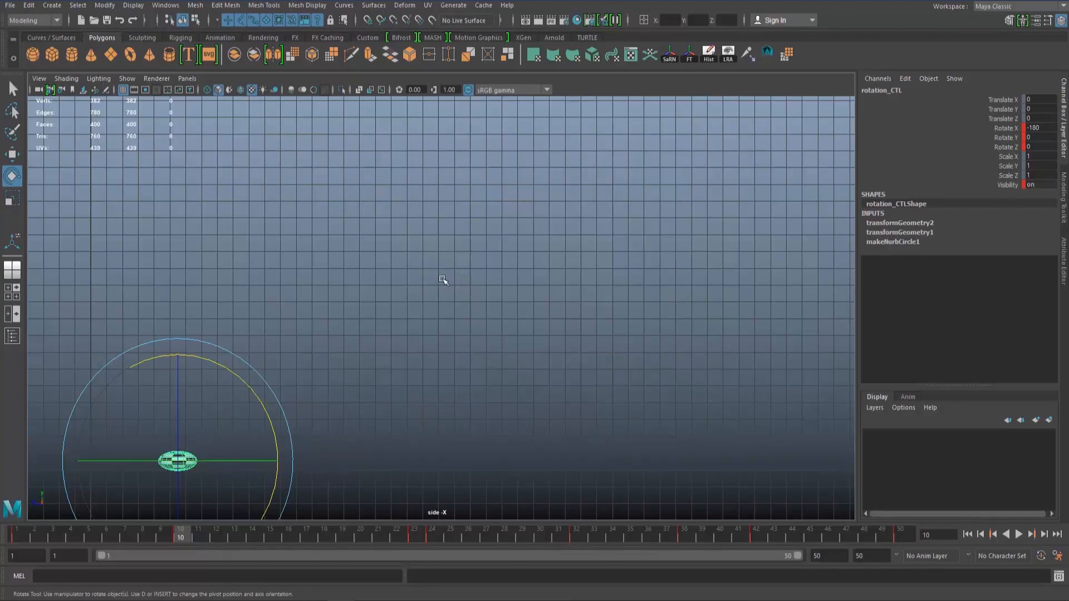
pyautogui.moveTo(23, 539)
pyautogui.mouseDown()
pyautogui.moveTo(186, 539)
pyautogui.moveTo(23, 538)
pyautogui.mouseUp()
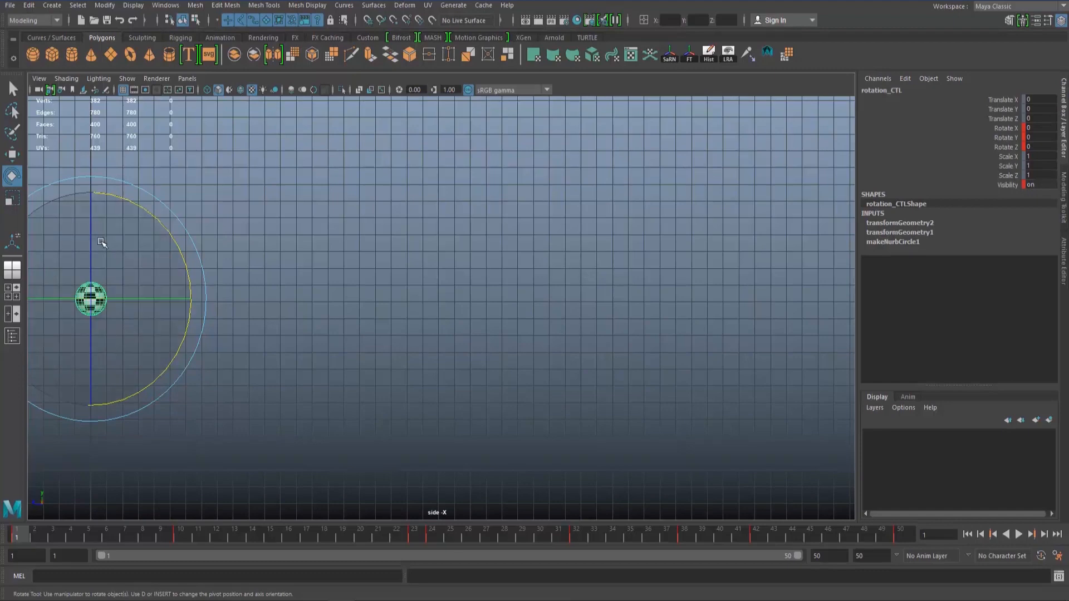
pyautogui.hotkey('alt', 'v')
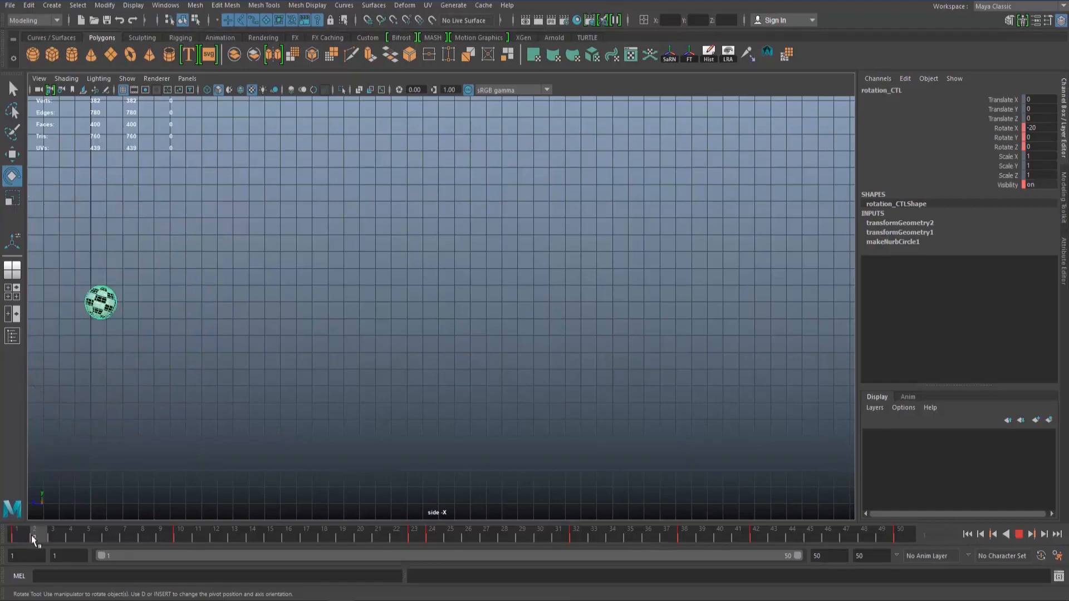
# Show all views at frame 10, select transform_CTL on the ball, and display only its Translate Y curve.
pyautogui.moveTo(106, 543); pyautogui.dragTo(182, 549)
pyautogui.press('space')
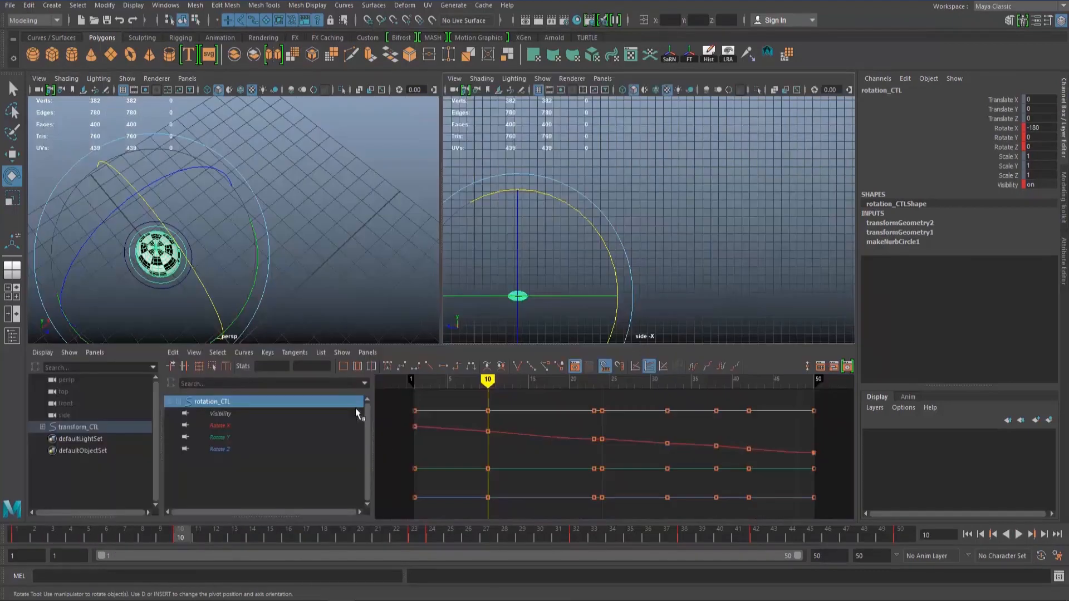
pyautogui.doubleClick(226, 436)
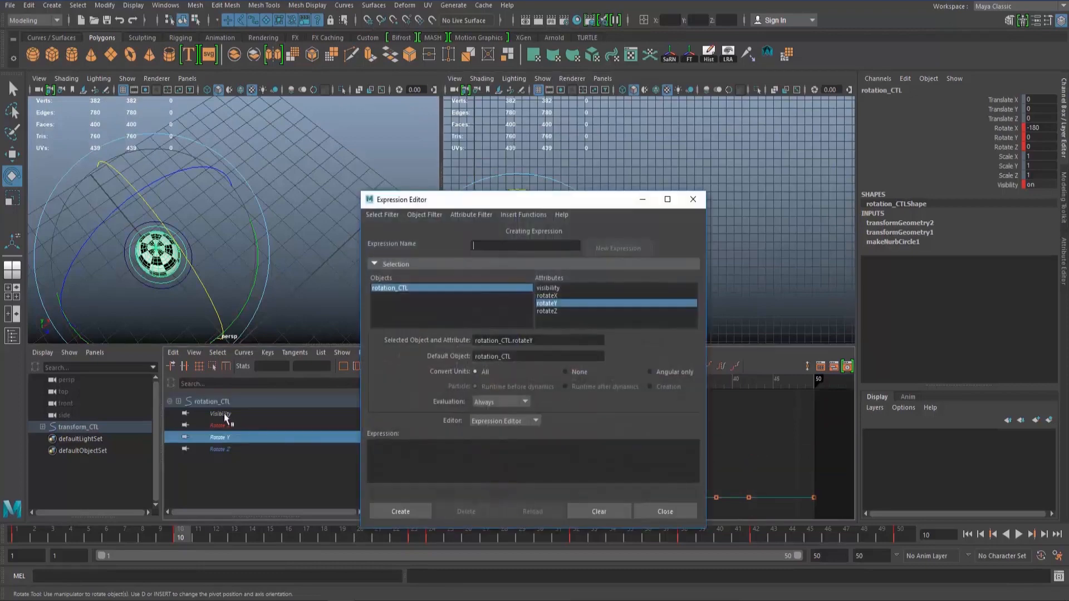
pyautogui.click(660, 512)
pyautogui.press('q')
pyautogui.click(182, 276)
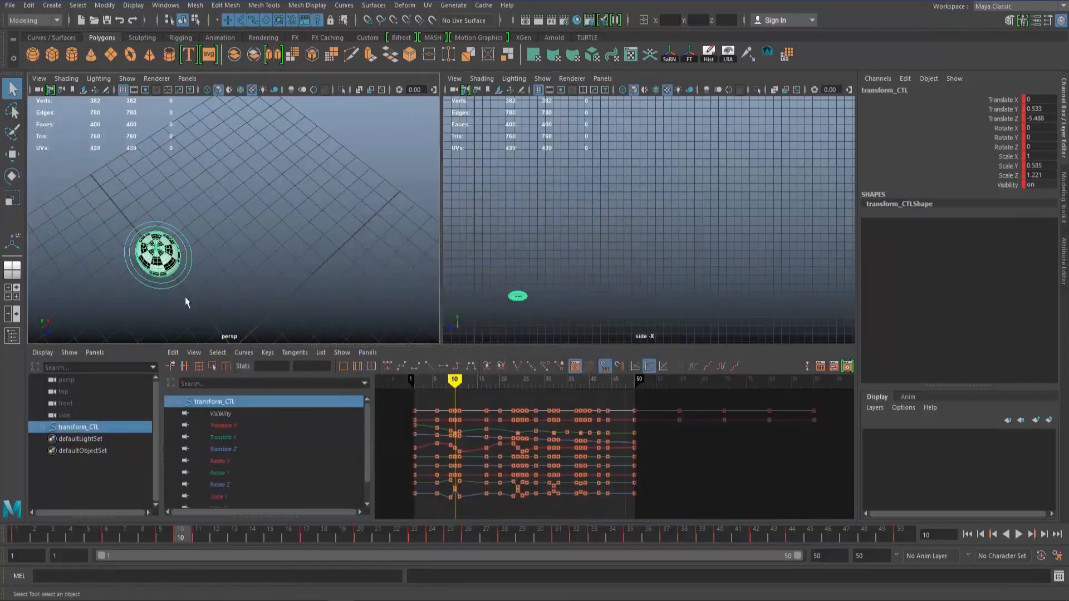
pyautogui.click(223, 437)
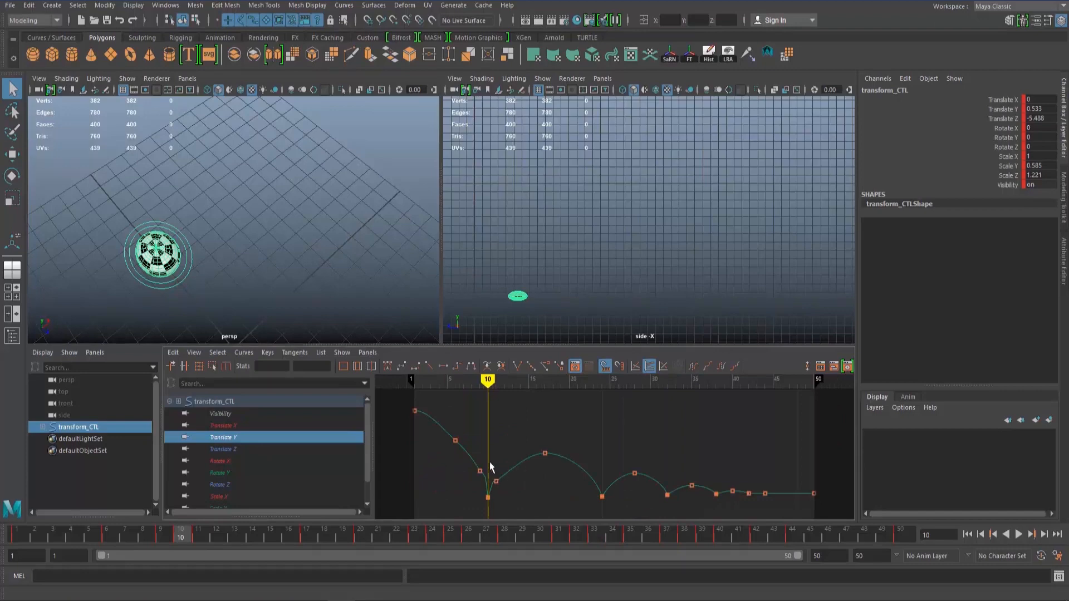
# Delete the extra Translate Y keys at frames 6, 9 and 11, around the first bounce.
pyautogui.moveTo(473, 461); pyautogui.dragTo(507, 480)
pyautogui.press('Delete')
pyautogui.click(456, 440)
pyautogui.press('Delete')
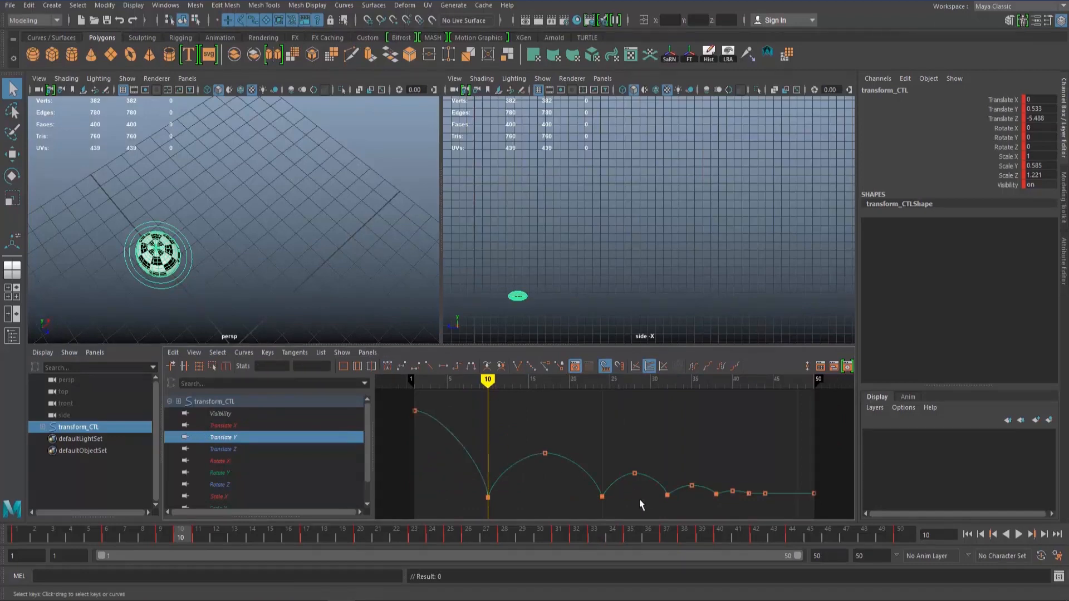
# Inspect the Translate Y keys and tangents at frames 1 and 17, and return to frame 1.
pyautogui.click(13, 537)
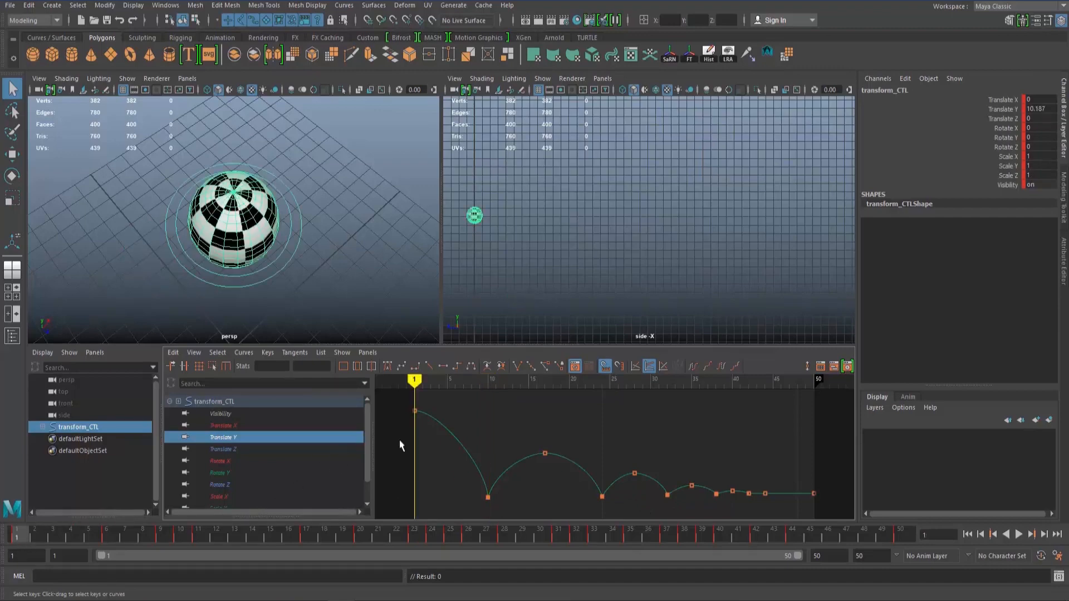
pyautogui.moveTo(443, 401); pyautogui.dragTo(410, 422)
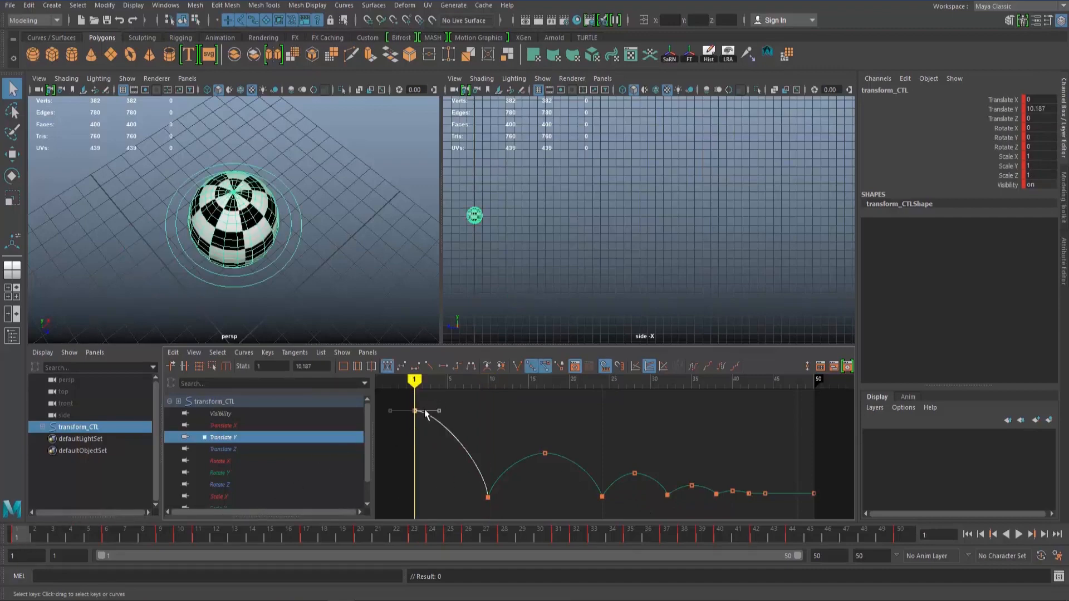
pyautogui.moveTo(474, 396); pyautogui.dragTo(393, 430)
pyautogui.moveTo(530, 434); pyautogui.dragTo(557, 476)
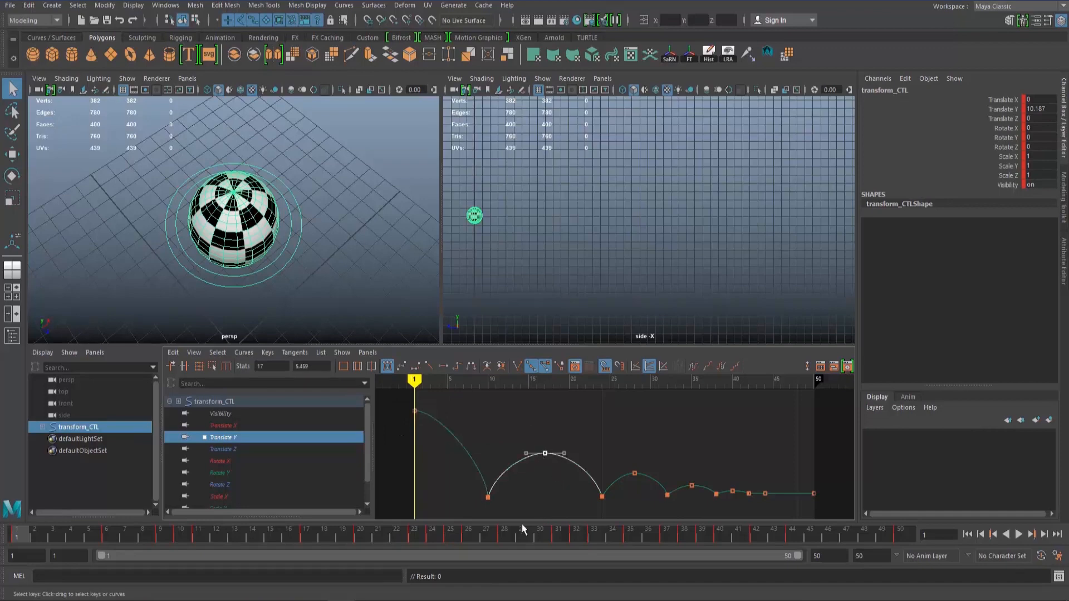
pyautogui.click(315, 538)
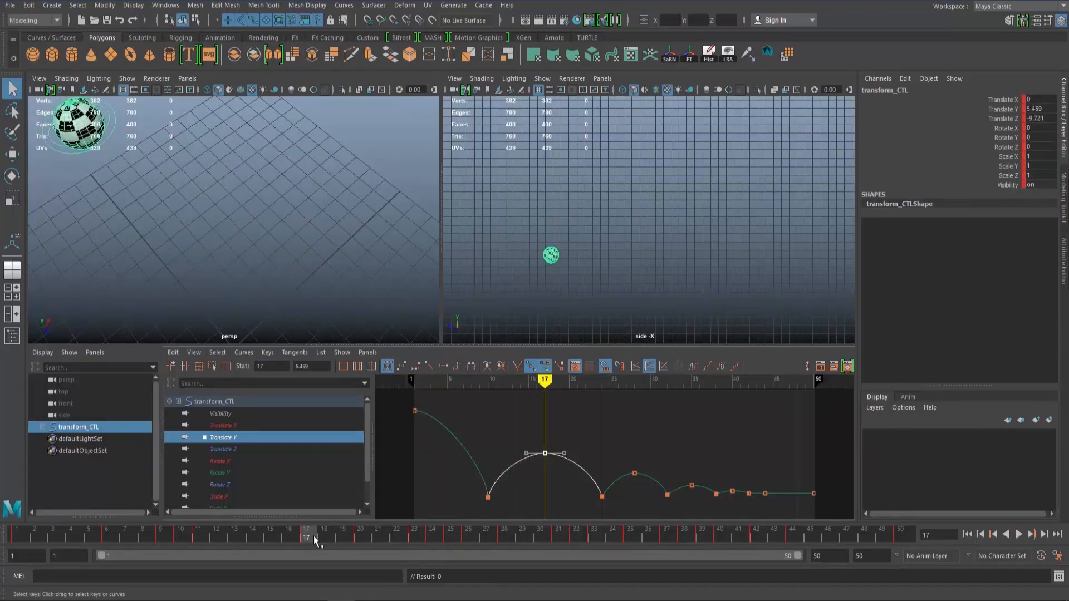
pyautogui.click(15, 535)
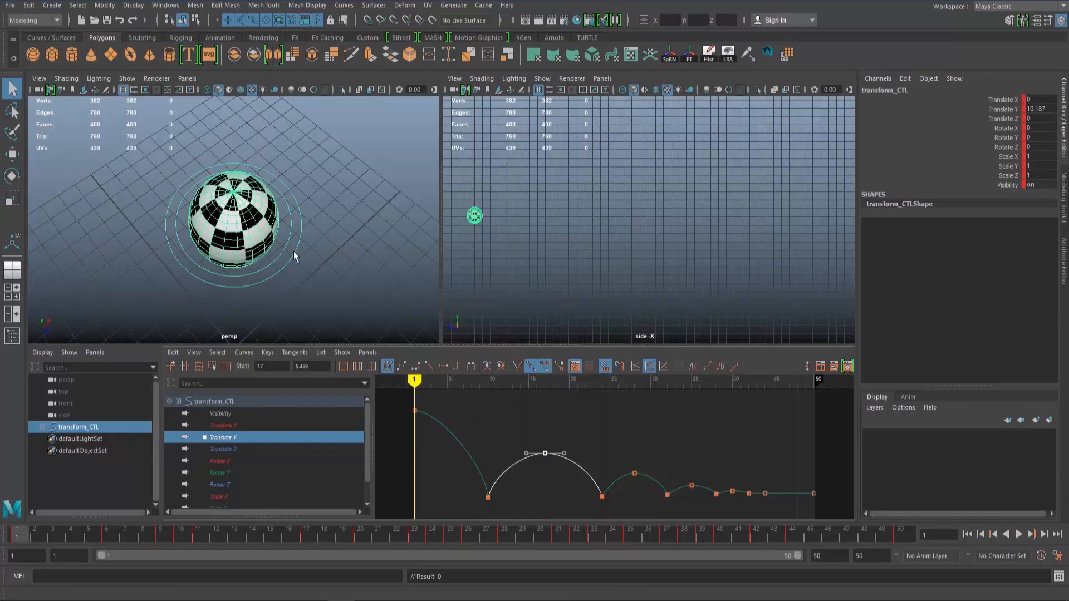
# Select rotation_CTL and examine the ball's spin in the enlarged side view from frame 1 to 24, comparing frames 23 and 24.
pyautogui.click(288, 245)
pyautogui.press('space')
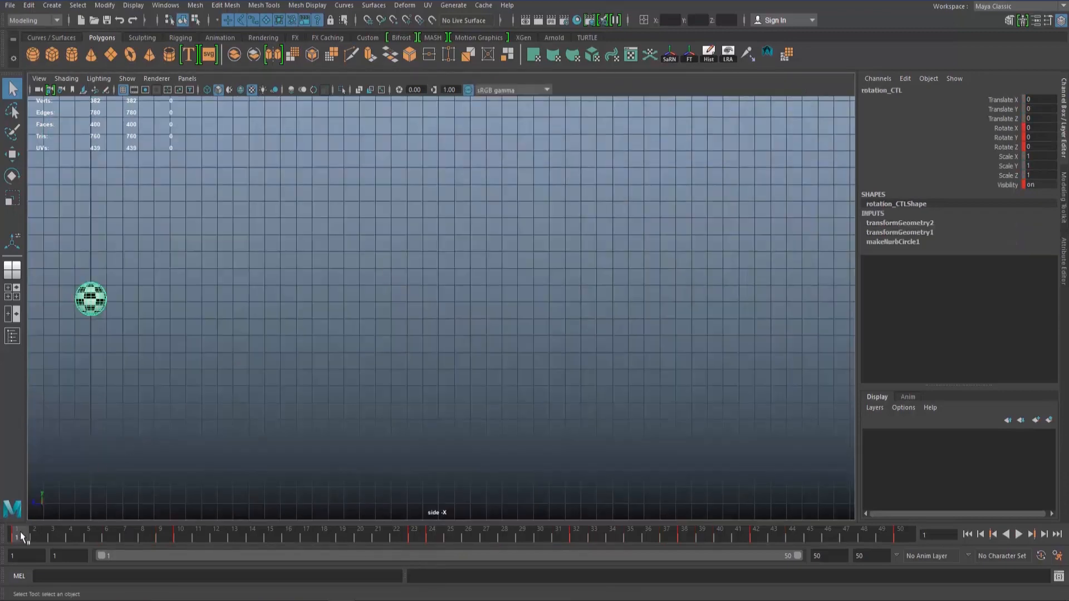
pyautogui.moveTo(20, 533); pyautogui.dragTo(434, 539)
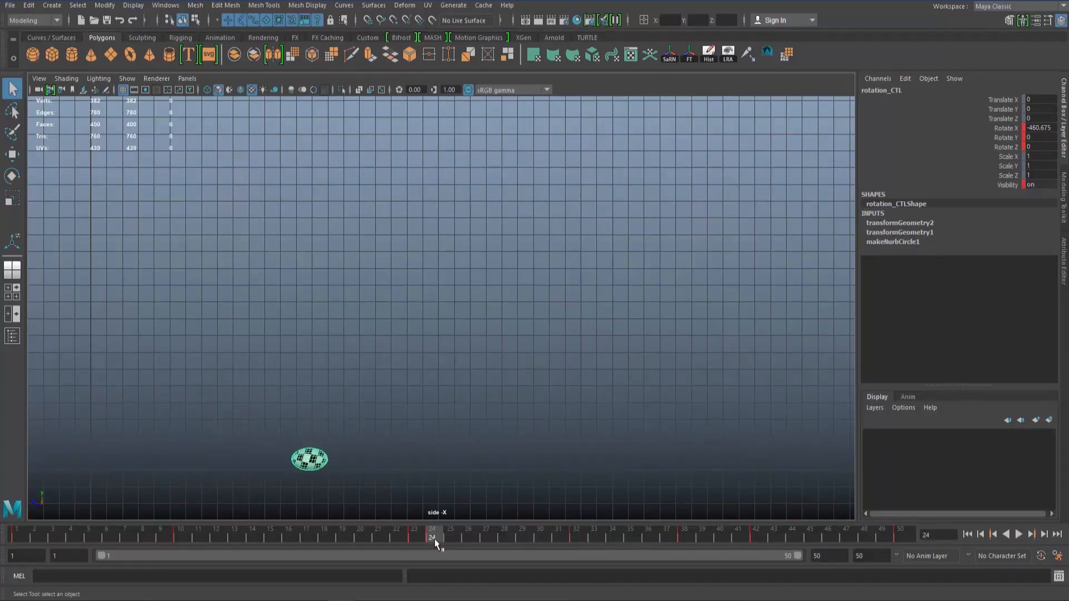
pyautogui.click(424, 534)
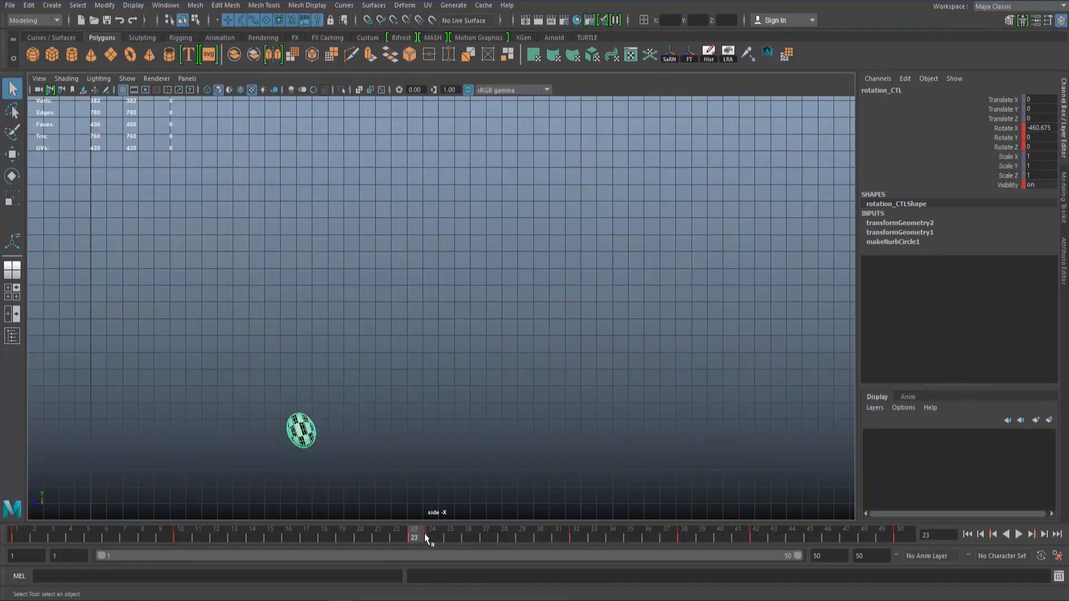
pyautogui.click(429, 536)
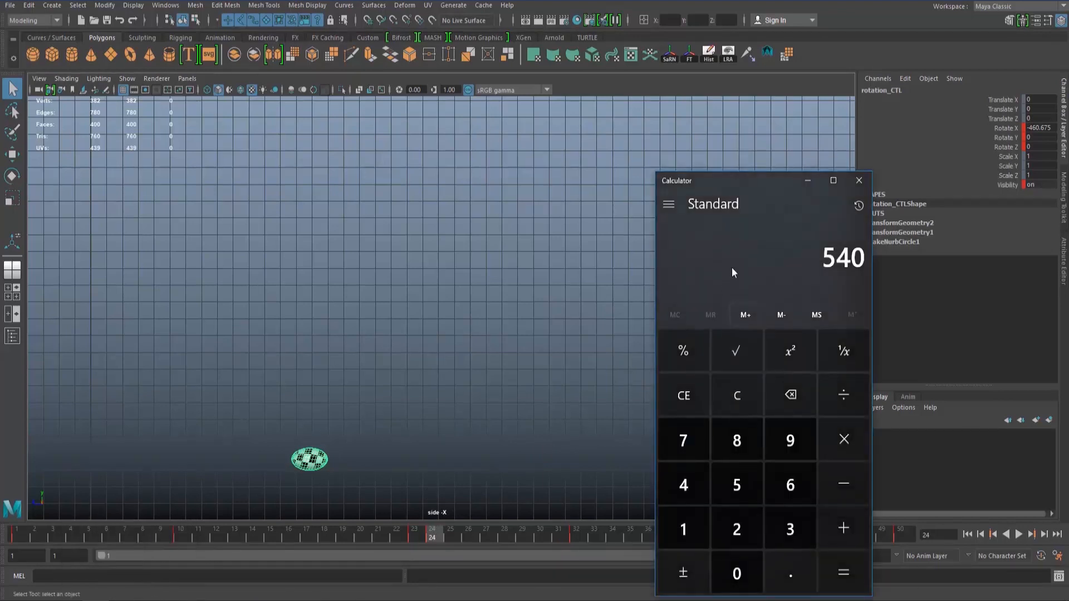
# Switch to Calculator, add 180 and 360 for a full extra turn, and close it.
pyautogui.press('Escape')
pyautogui.write('180')
pyautogui.press('+')
pyautogui.write('360')
pyautogui.press('Return')
pyautogui.click(859, 182)
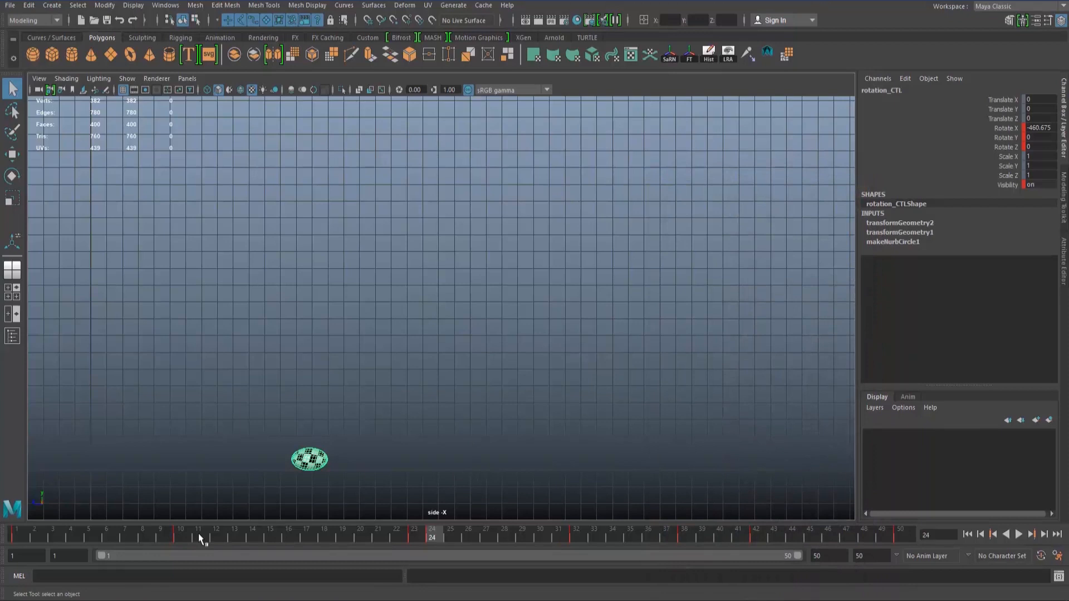
# Check the ball's rotation between frames 10 and 24, and compute 460 minus 180 in Calculator.
pyautogui.moveTo(200, 538); pyautogui.dragTo(414, 533)
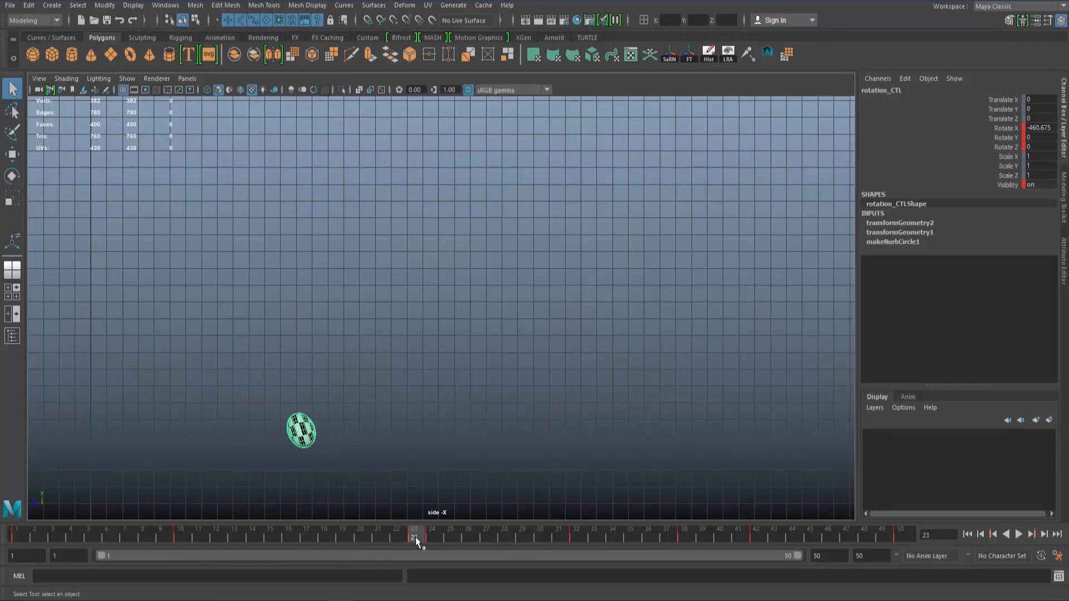
pyautogui.click(179, 534)
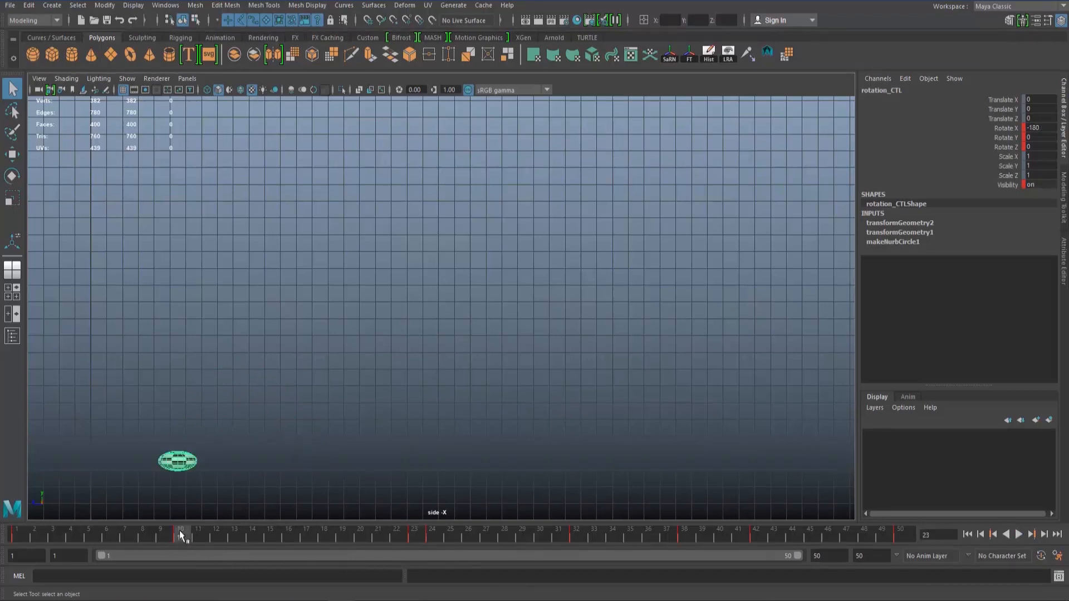
pyautogui.moveTo(181, 535); pyautogui.dragTo(433, 531)
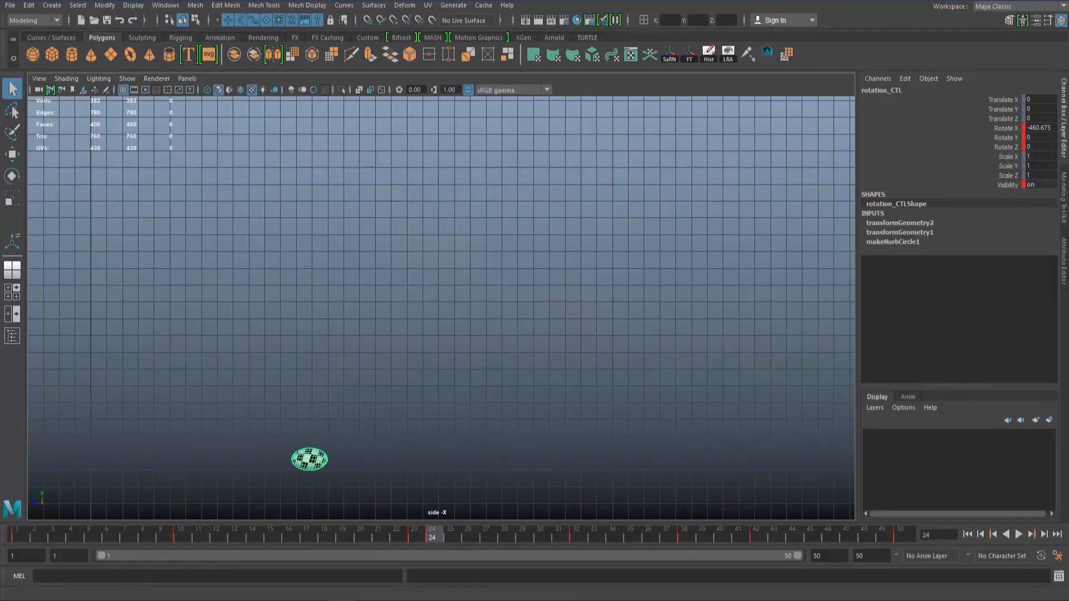
pyautogui.write('460-180=')
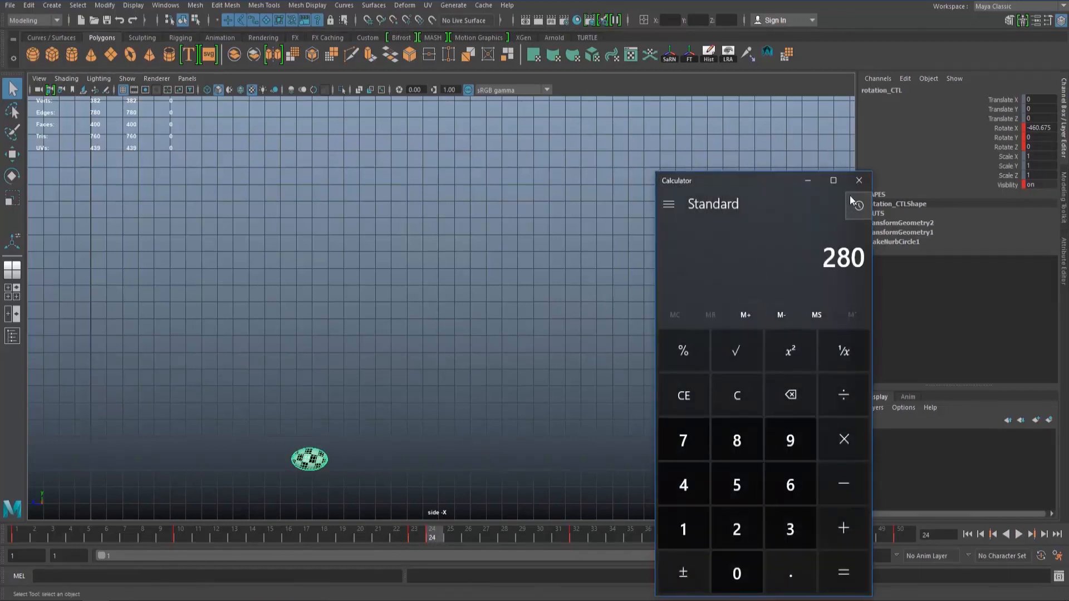
pyautogui.click(859, 180)
# Check the ball's rotation from frame 10 to 32, and compute 622 minus 480 in Calculator.
pyautogui.moveTo(184, 530); pyautogui.dragTo(583, 537)
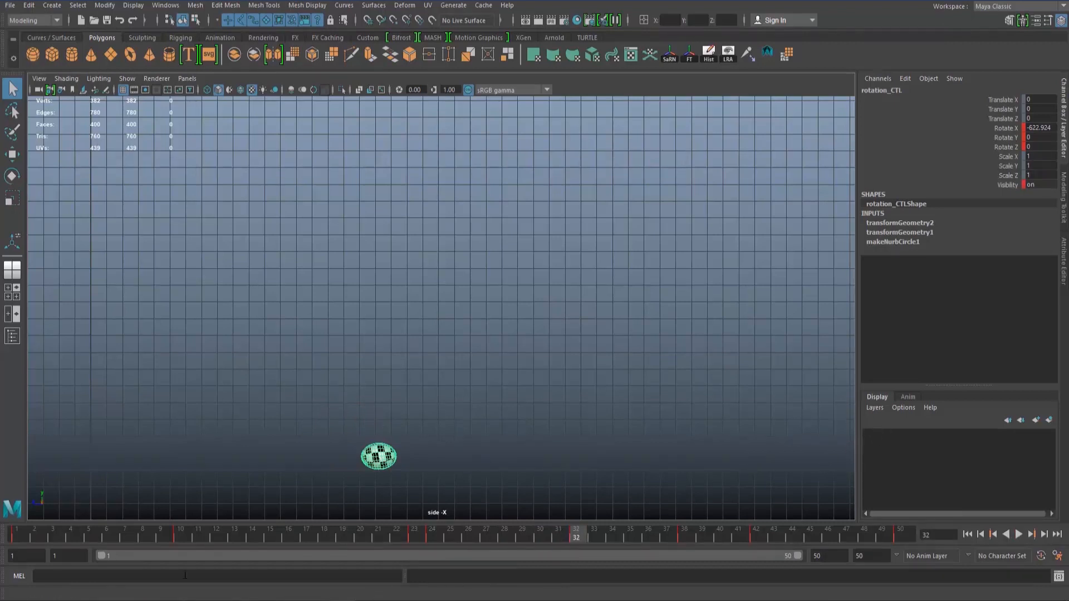
pyautogui.write('622')
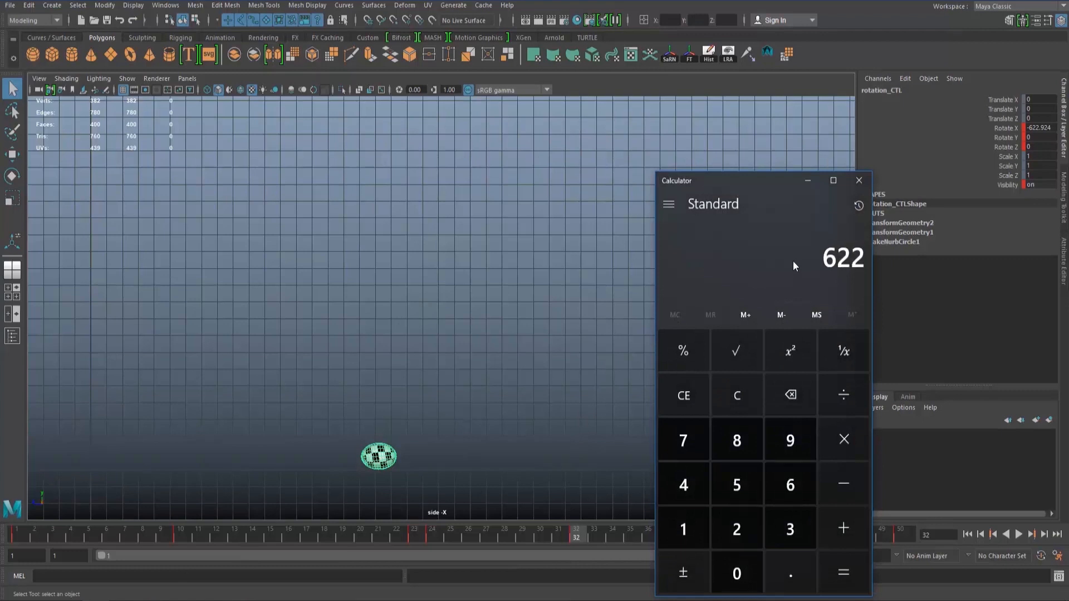
pyautogui.write('-480')
pyautogui.press('Return')
pyautogui.click(859, 180)
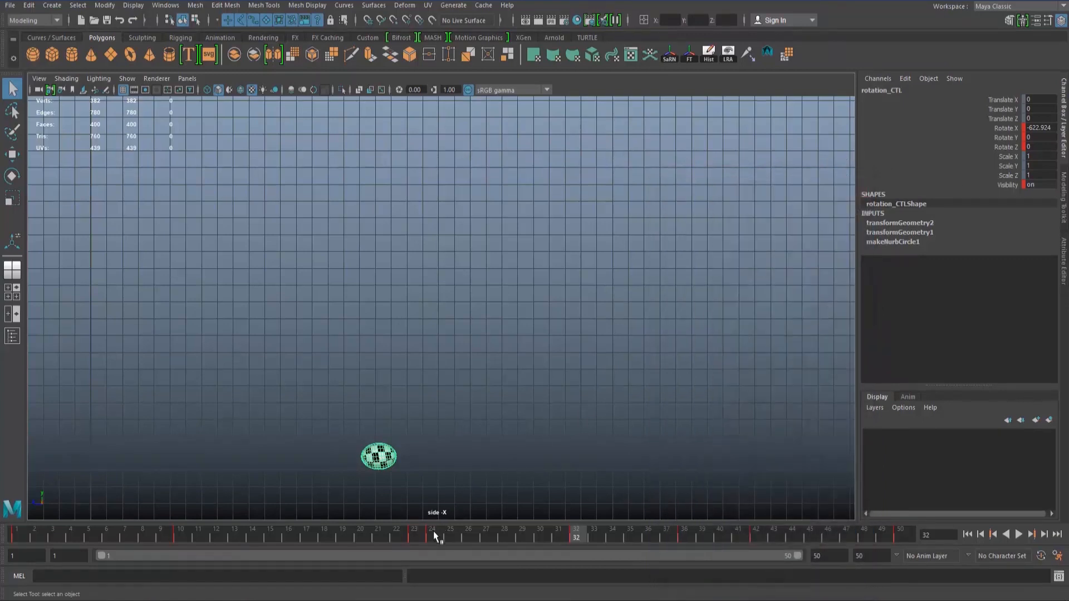
# Review the spin through frames 24 to 50, and set rotation_CTL's Rotate X to -985 at frame 50.
pyautogui.moveTo(433, 530); pyautogui.dragTo(760, 535)
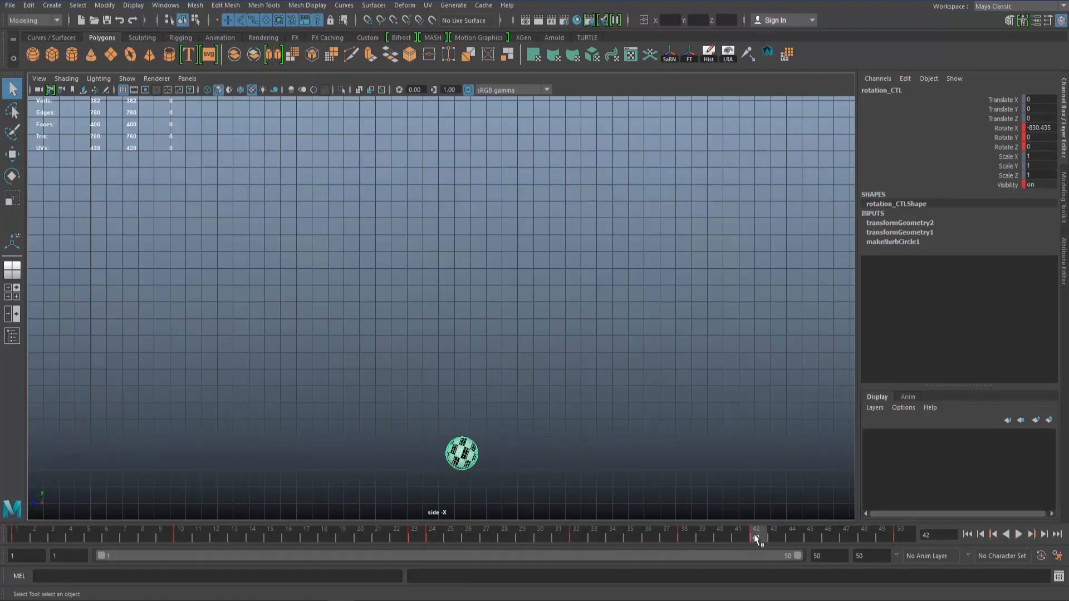
pyautogui.moveTo(766, 535); pyautogui.dragTo(910, 543)
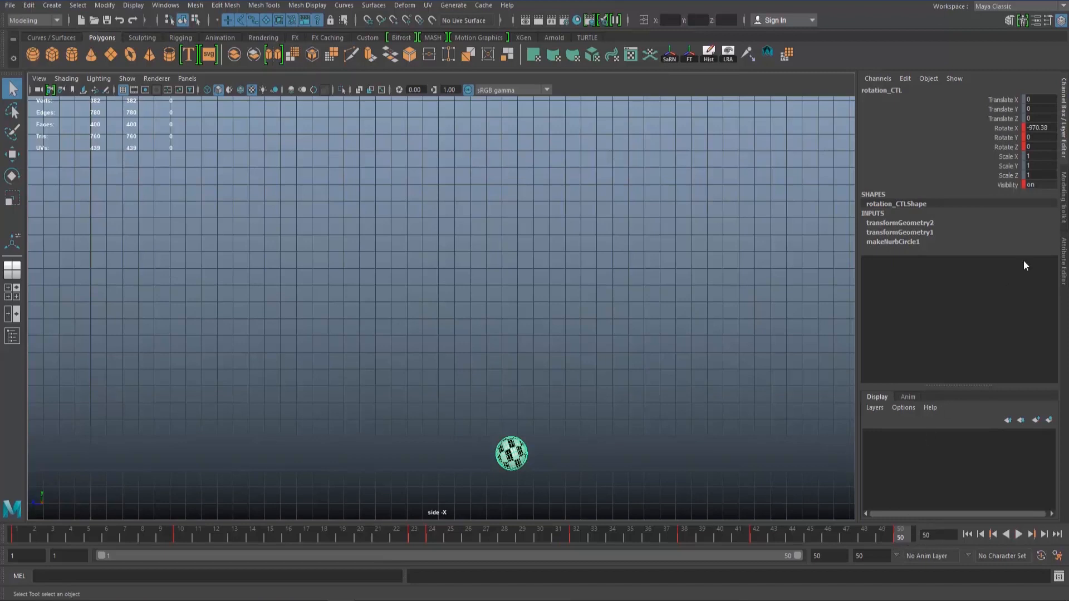
pyautogui.doubleClick(1047, 127)
pyautogui.write('-9850')
pyautogui.press('Return')
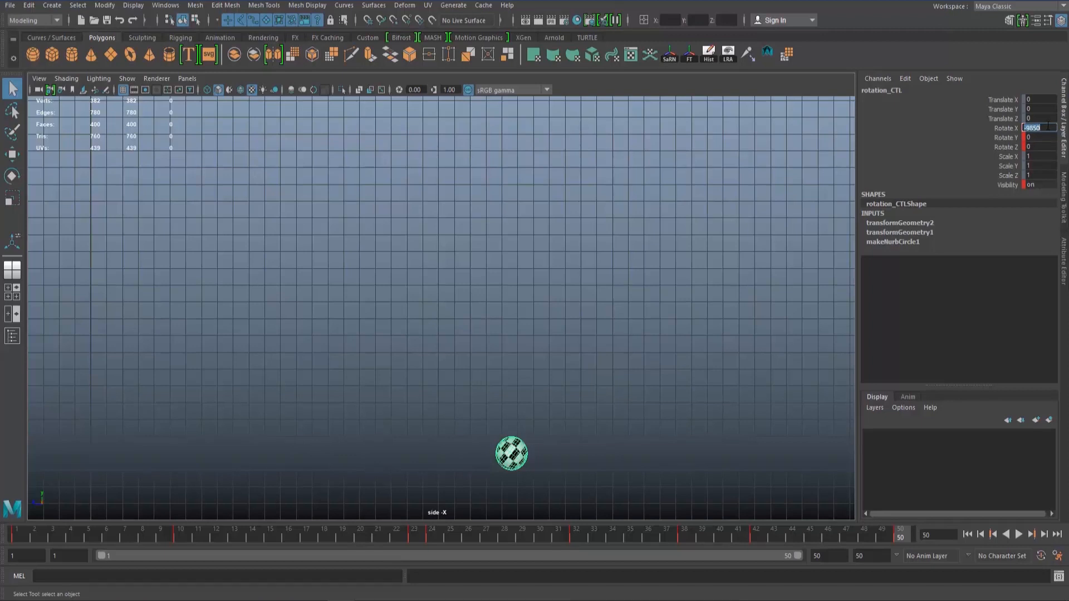
pyautogui.write('-985')
pyautogui.press('Return')
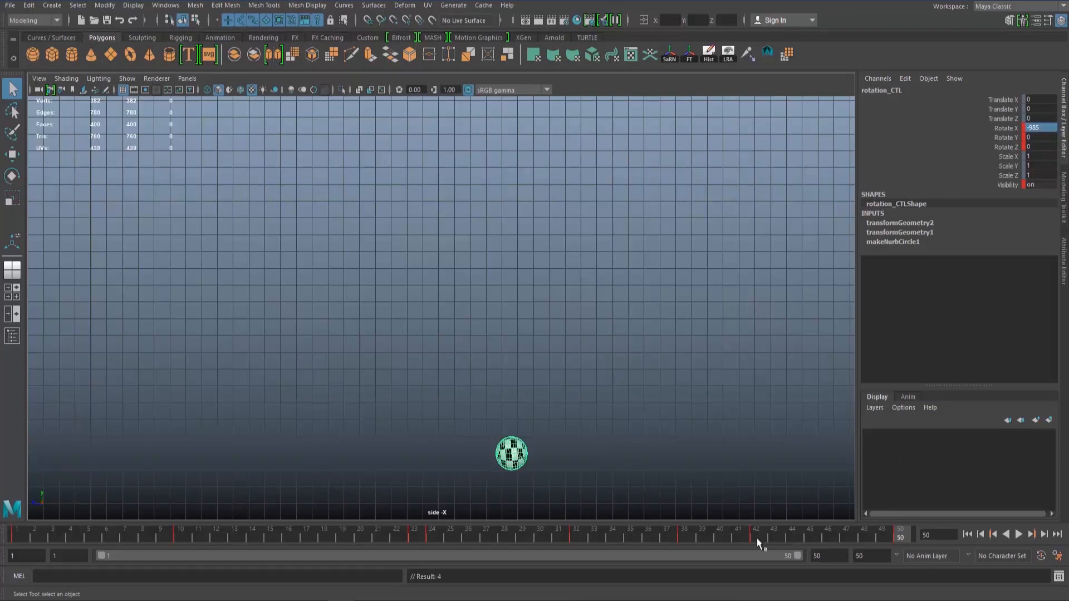
# Play the animation to check the final spin, deselect the ball, and play it again from frame 1.
pyautogui.hotkey('alt', 'v')
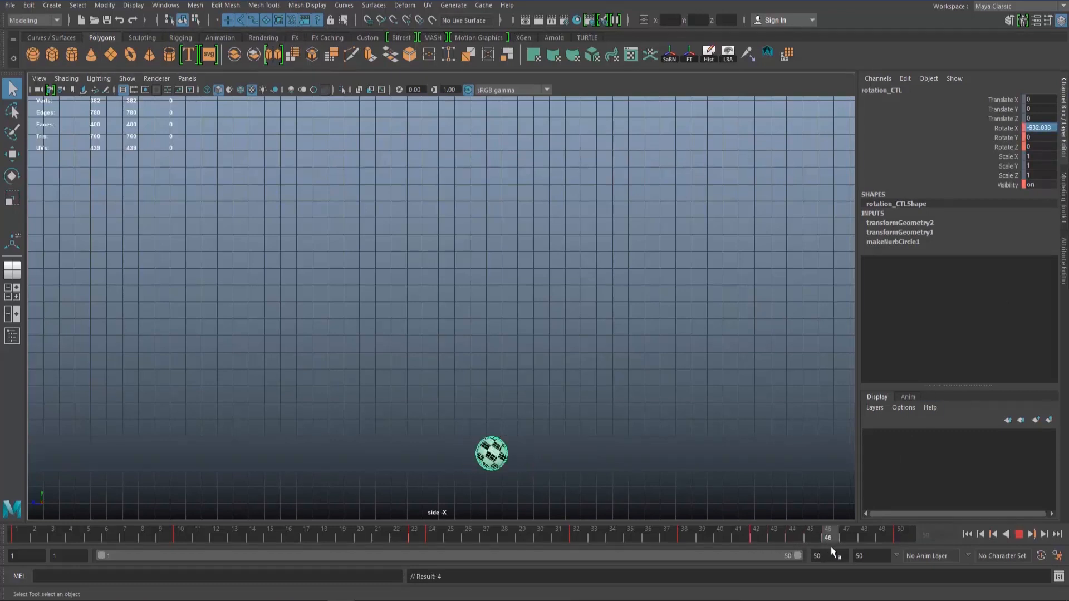
pyautogui.moveTo(869, 540)
pyautogui.mouseDown()
pyautogui.moveTo(312, 540)
pyautogui.moveTo(422, 535)
pyautogui.moveTo(563, 544)
pyautogui.moveTo(2, 548)
pyautogui.moveTo(92, 525)
pyautogui.moveTo(302, 523)
pyautogui.moveTo(16, 528)
pyautogui.moveTo(80, 523)
pyautogui.moveTo(546, 538)
pyautogui.moveTo(413, 563)
pyautogui.moveTo(1, 586)
pyautogui.moveTo(593, 599)
pyautogui.moveTo(343, 599)
pyautogui.moveTo(577, 600)
pyautogui.mouseUp()
pyautogui.click(39, 497)
pyautogui.moveTo(644, 595); pyautogui.dragTo(17, 534)
pyautogui.click(1019, 535)
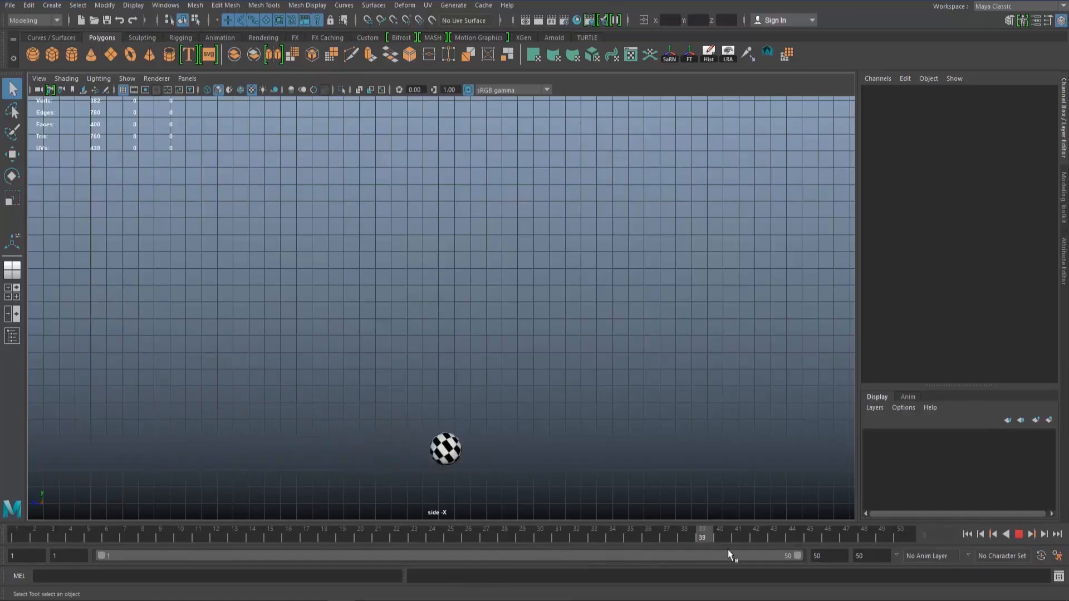
# Replay and scrub the deselected ball's animation in the side view, returning to frame 1.
pyautogui.click(16, 533)
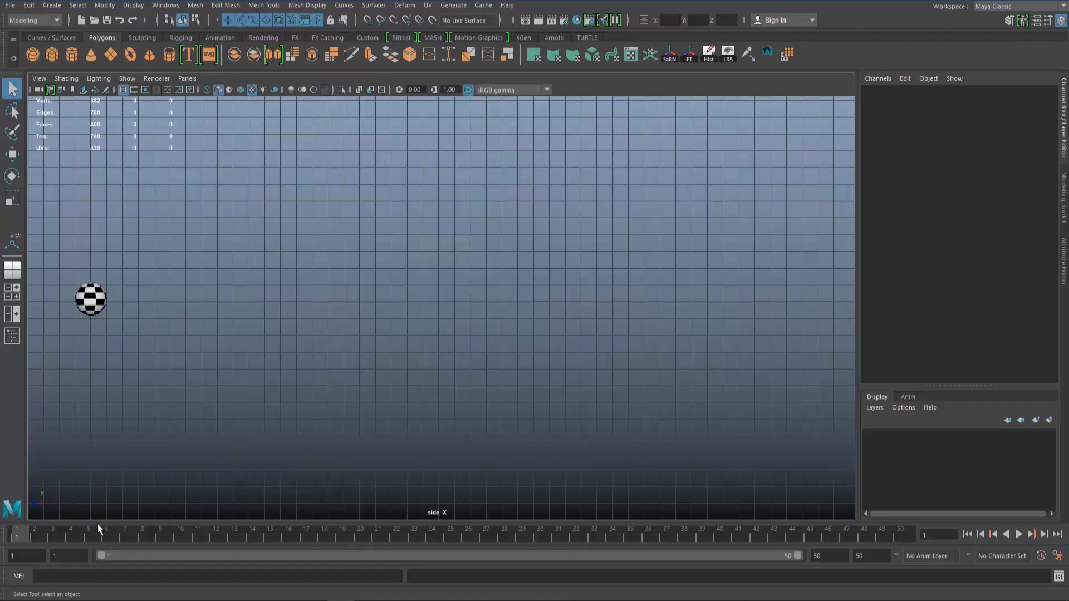
pyautogui.hotkey('alt', 'v')
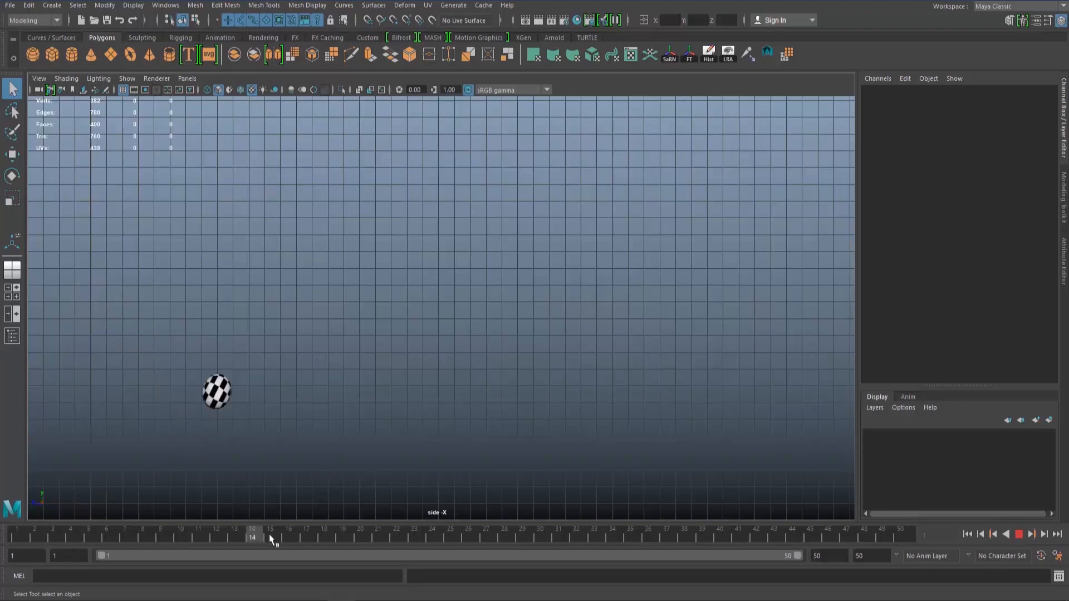
pyautogui.moveTo(269, 533); pyautogui.dragTo(0, 552)
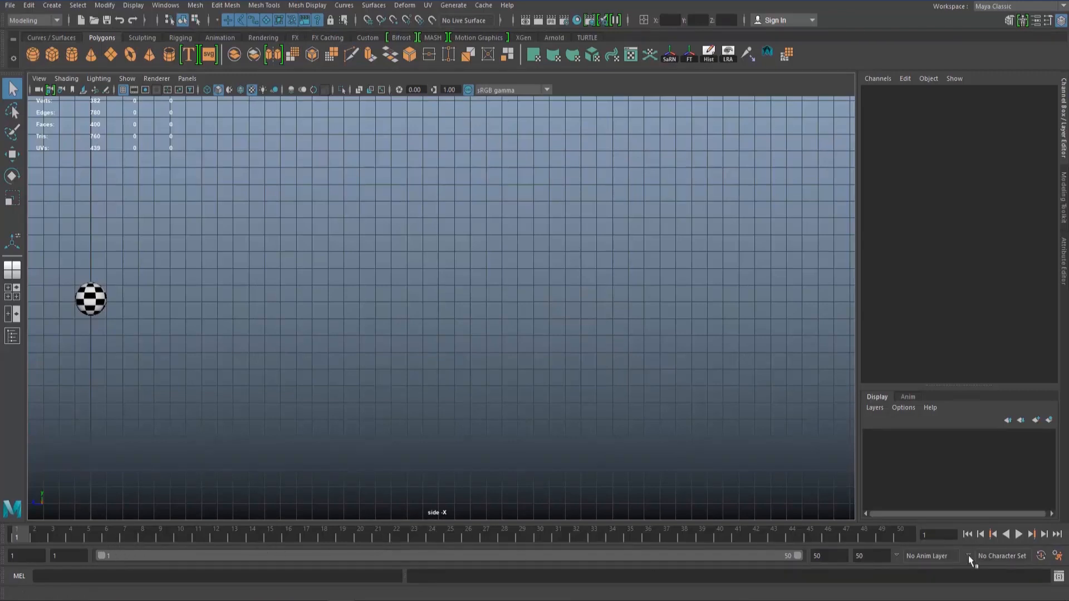
pyautogui.click(1018, 535)
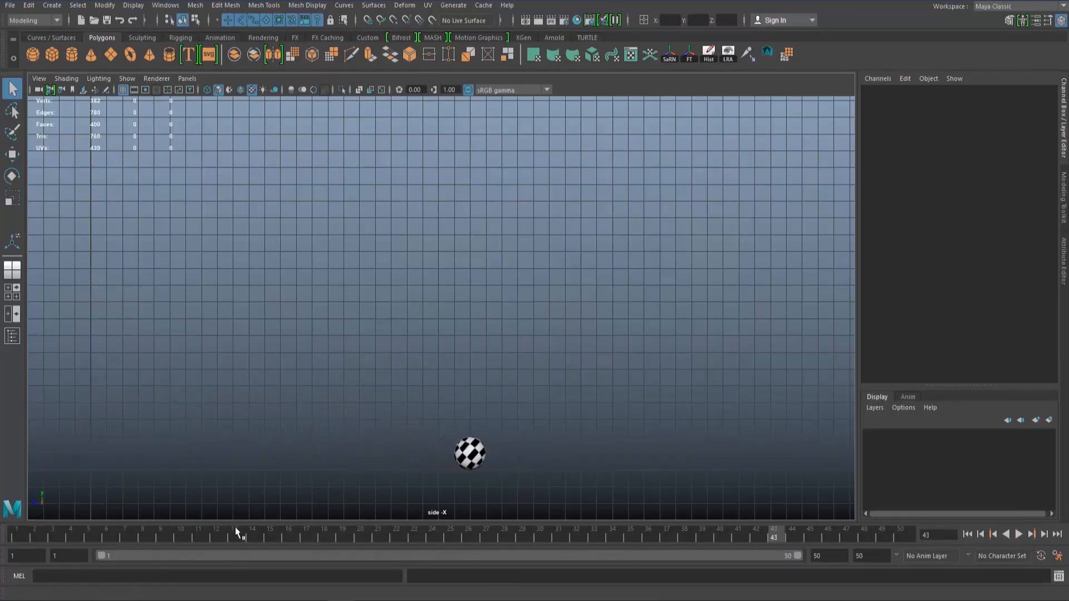
pyautogui.moveTo(234, 535); pyautogui.dragTo(17, 529)
# Keep the playback range end at frame 50, scrub the opening frames, and open the Playblast options.
pyautogui.click(826, 555)
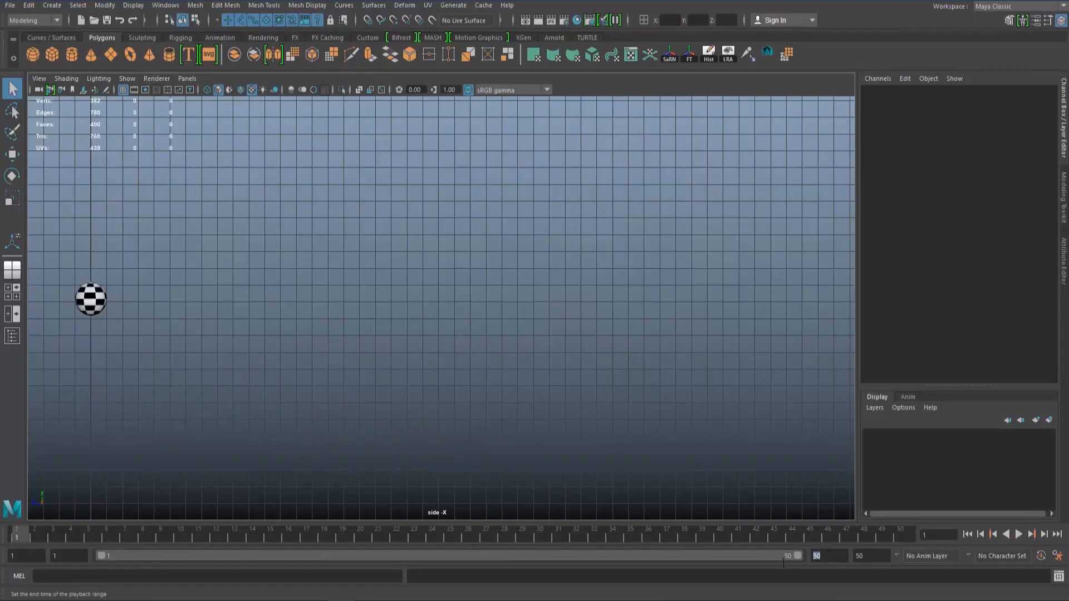
pyautogui.press('Return')
pyautogui.moveTo(140, 539); pyautogui.dragTo(67, 537)
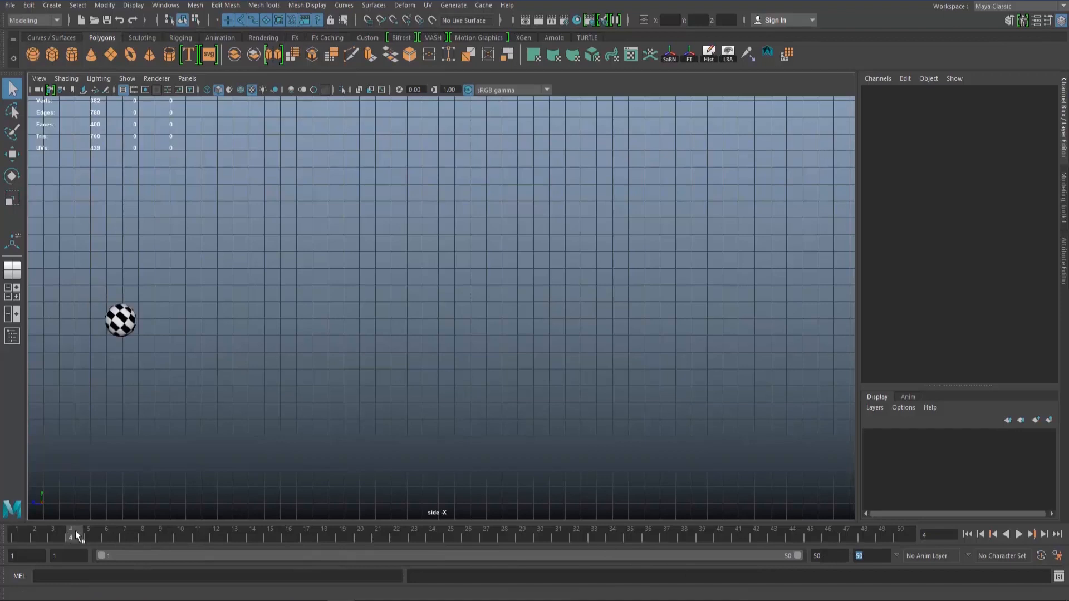
pyautogui.rightClick(76, 532)
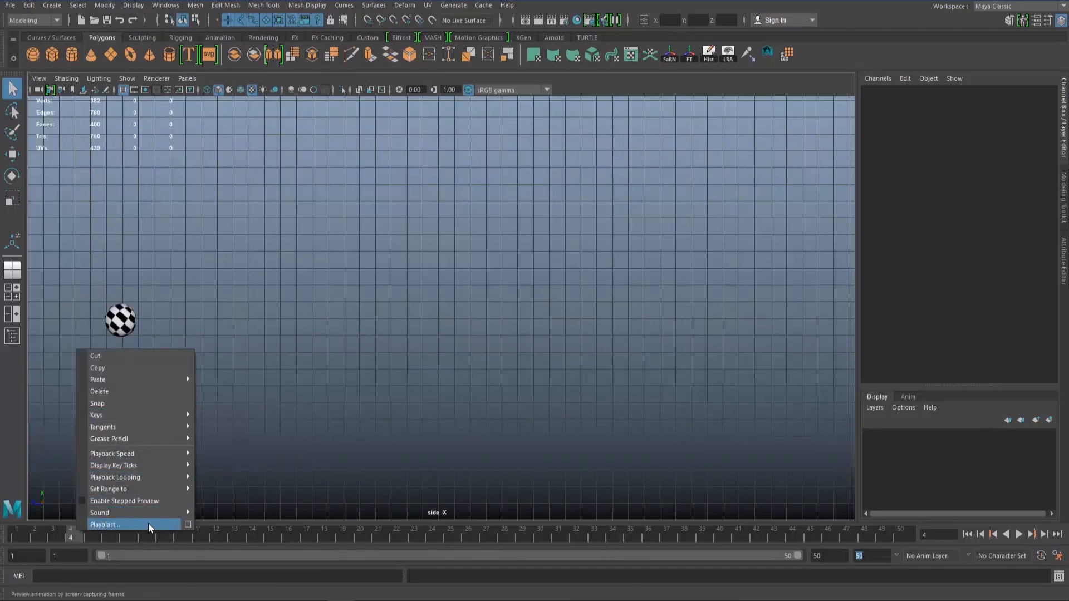
pyautogui.click(188, 525)
pyautogui.scroll(-1, 539, 352)
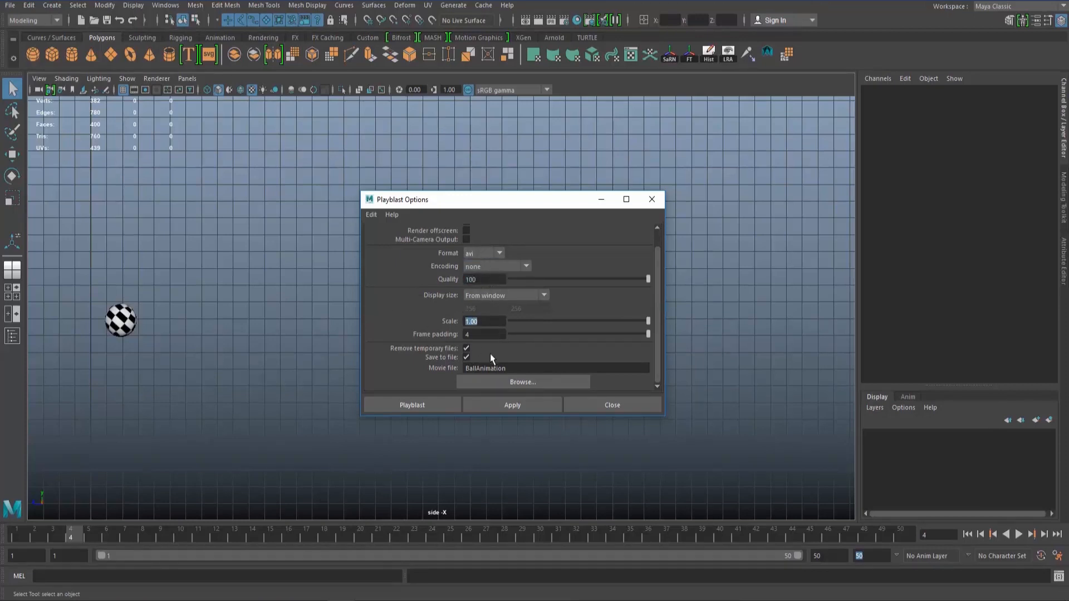
# Set the playblast's movie file to ballanim on the Desktop and create the playblast.
pyautogui.click(497, 382)
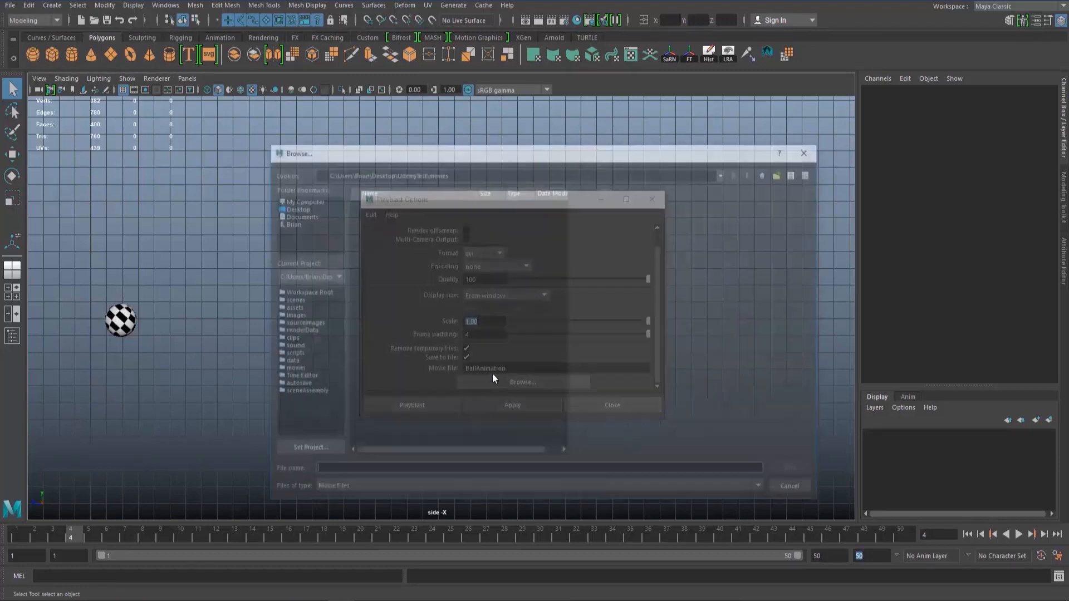
pyautogui.click(295, 205)
pyautogui.click(435, 471)
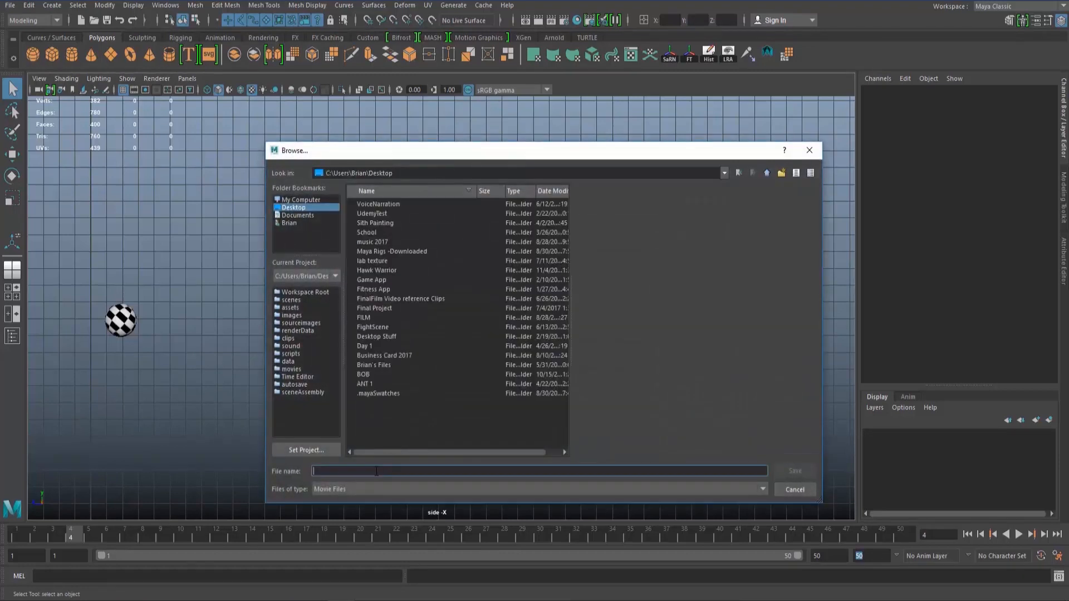
pyautogui.write('ballanim')
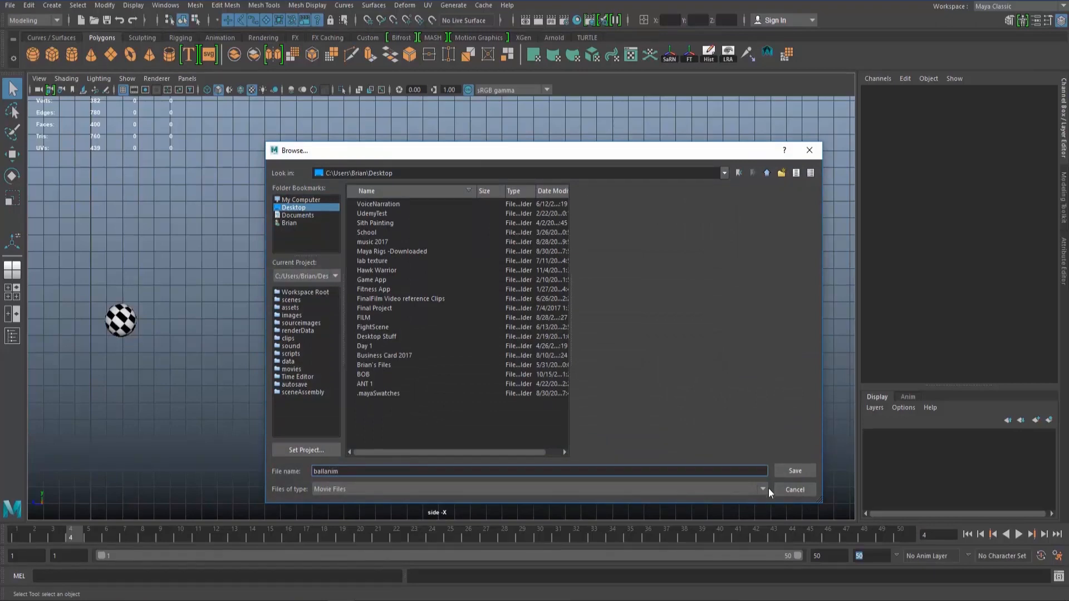
pyautogui.click(790, 472)
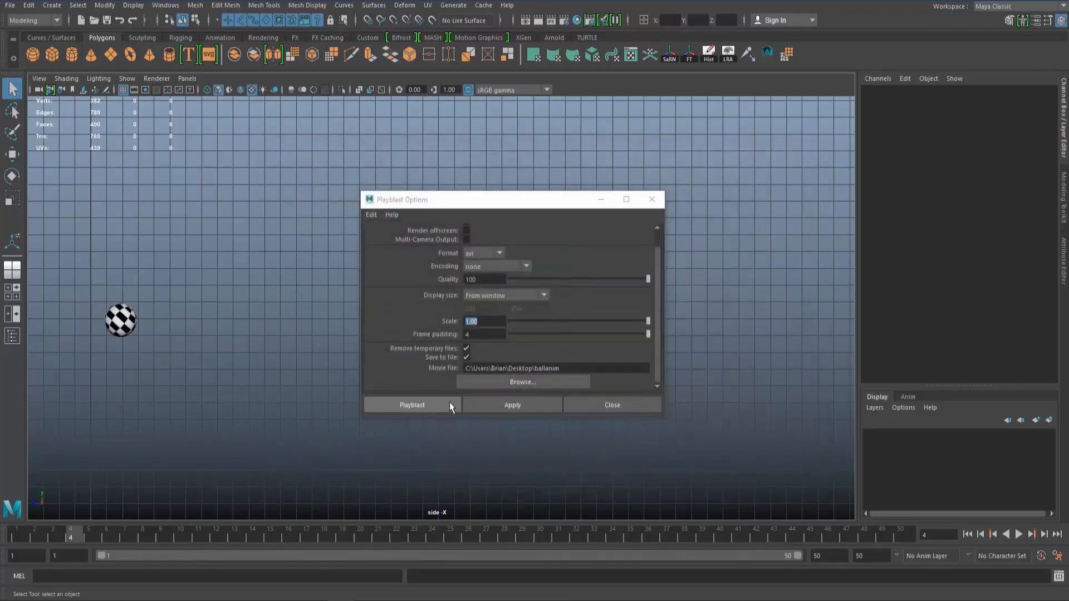
pyautogui.click(399, 405)
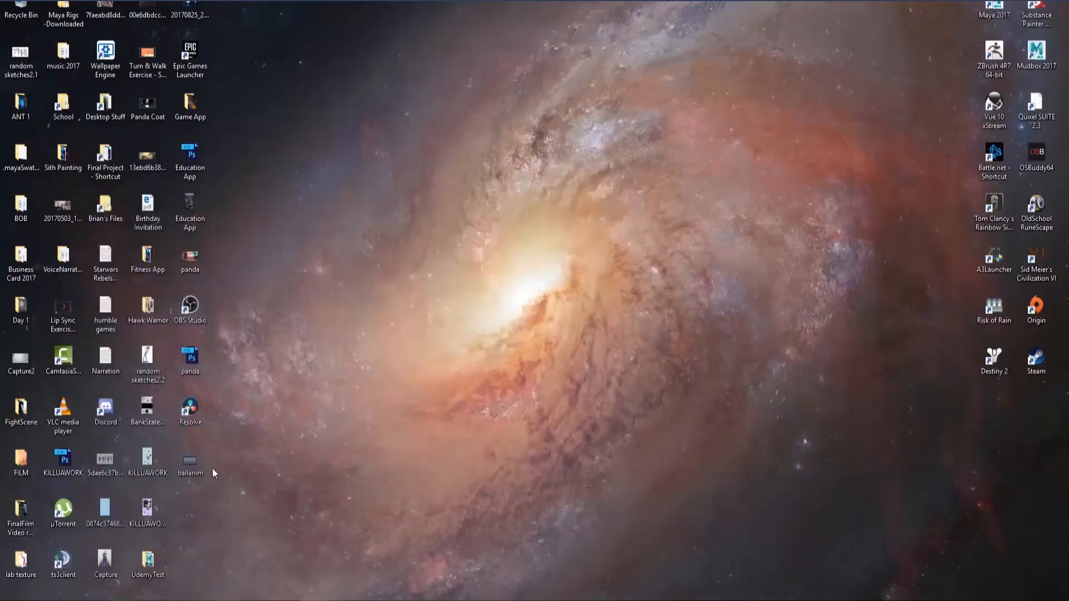
# Open the ballanim video from the desktop in the video player, replay it, and use the player's additional options.
pyautogui.doubleClick(196, 469)
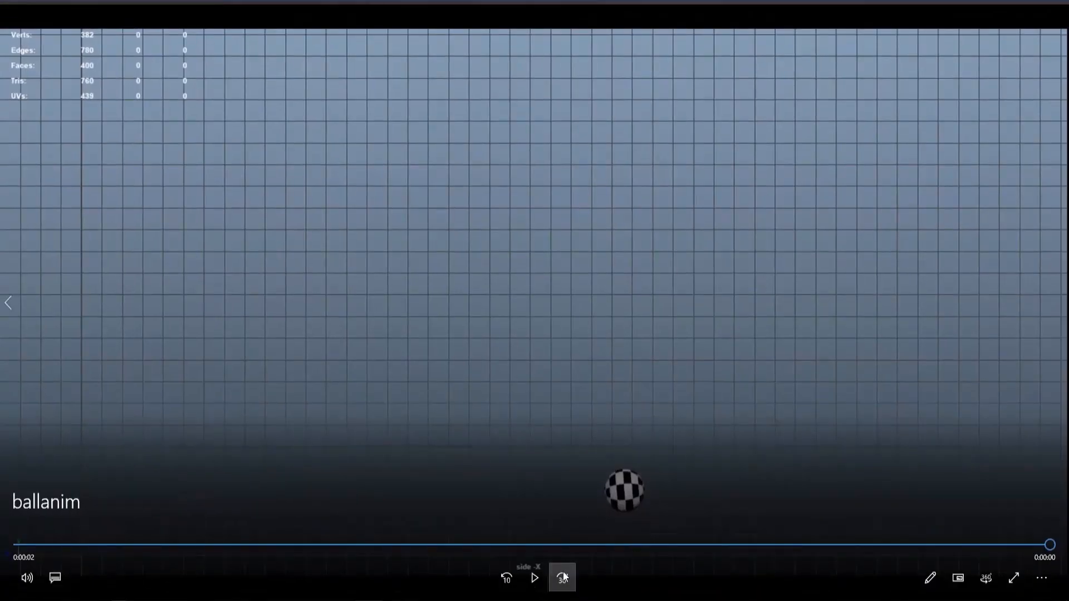
pyautogui.click(536, 577)
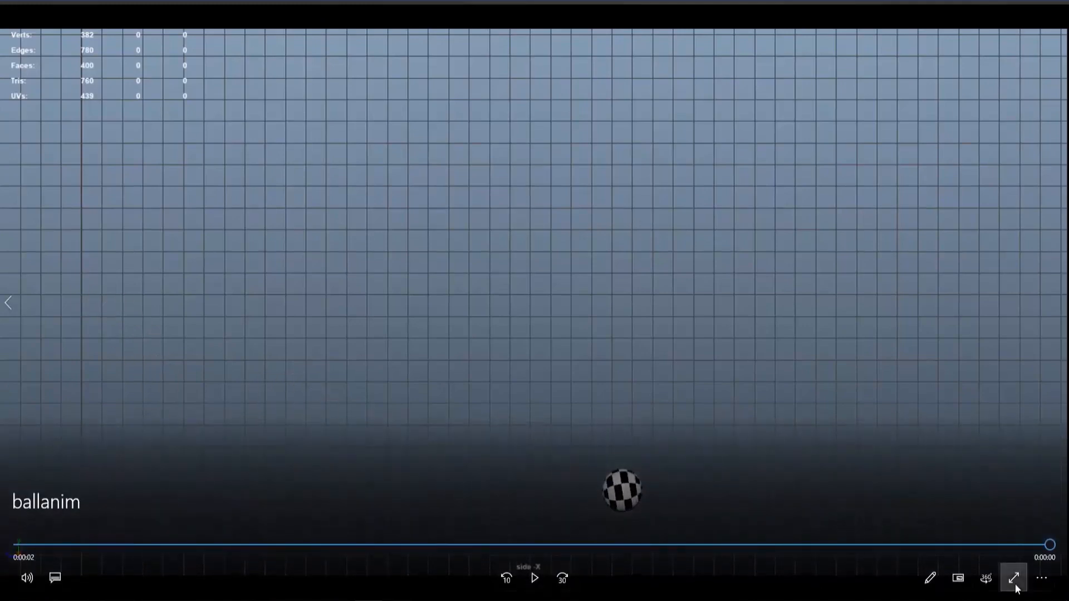
pyautogui.click(1041, 578)
pyautogui.click(1016, 549)
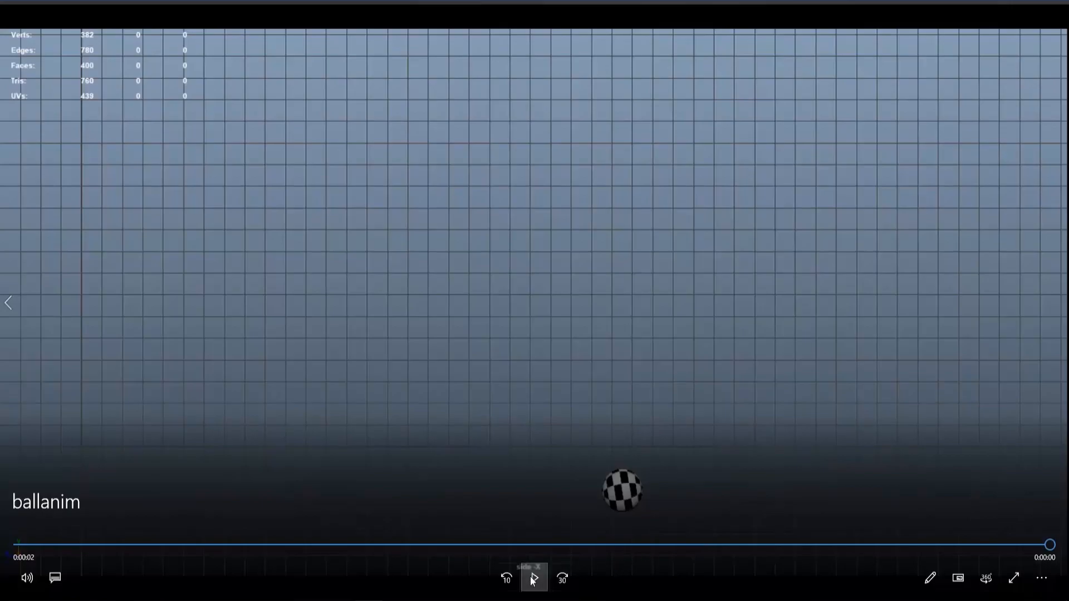